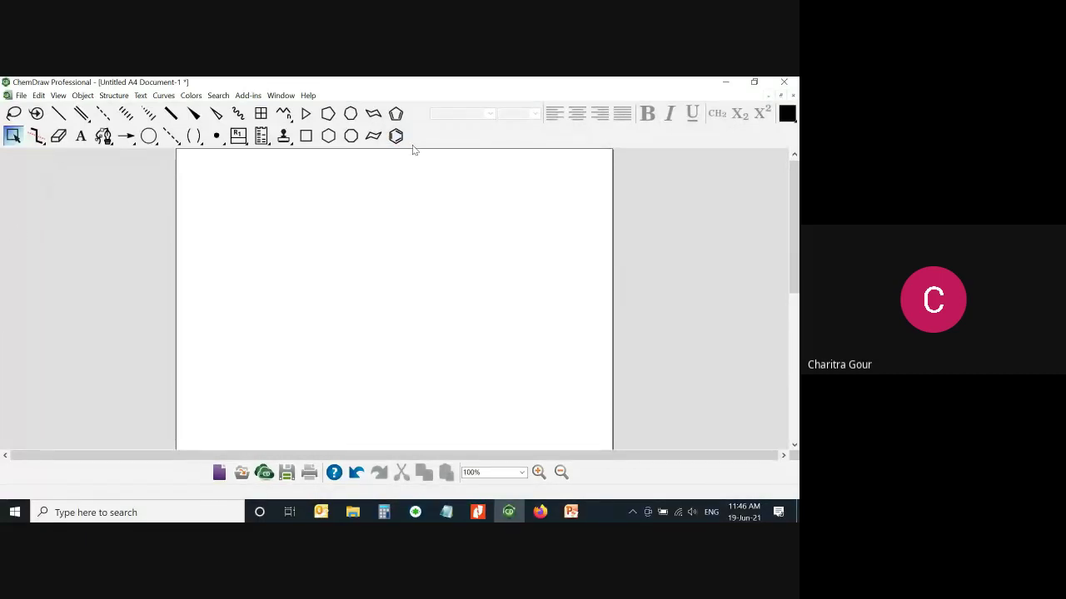
Float the main drawing toolbar and dock it again above the document
{"action": "left_click_drag", "start_coordinate": [408, 145], "coordinate": [156, 106]}
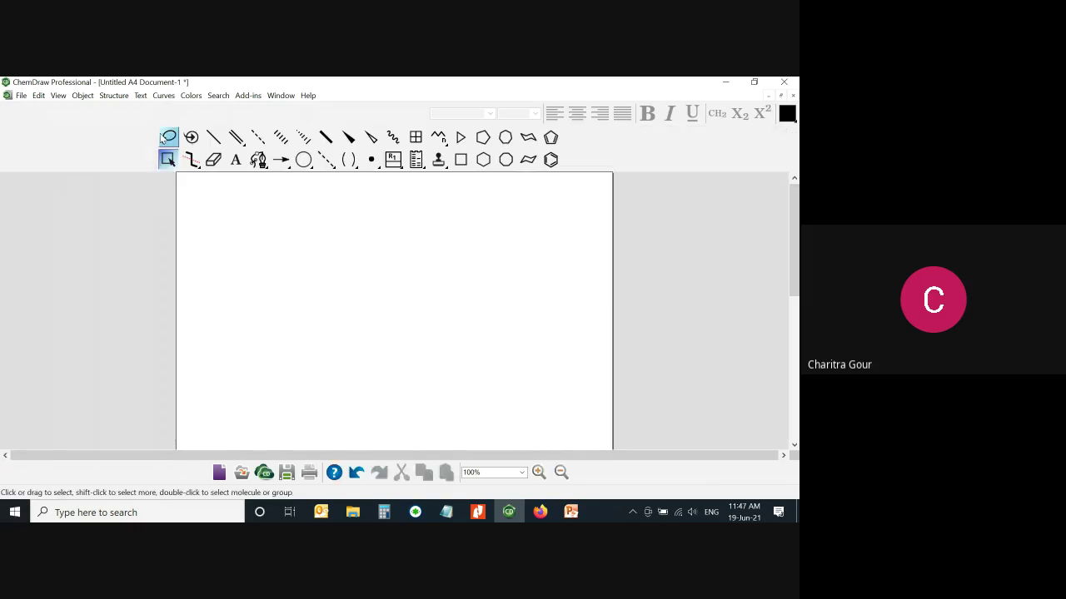
{"action": "double_click", "coordinate": [158, 144]}
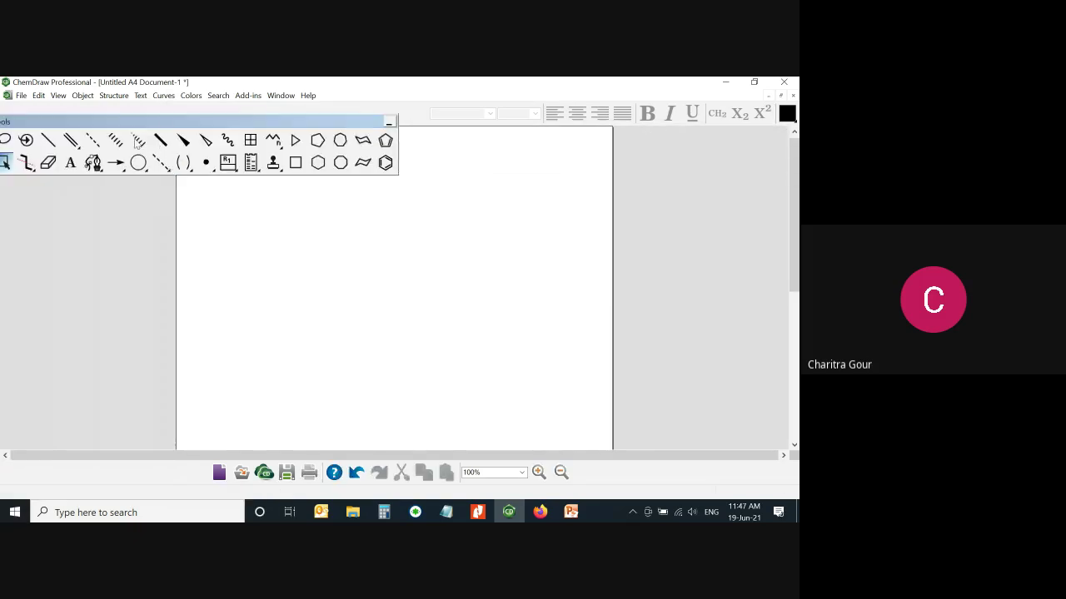
{"action": "left_click_drag", "start_coordinate": [182, 118], "coordinate": [198, 113]}
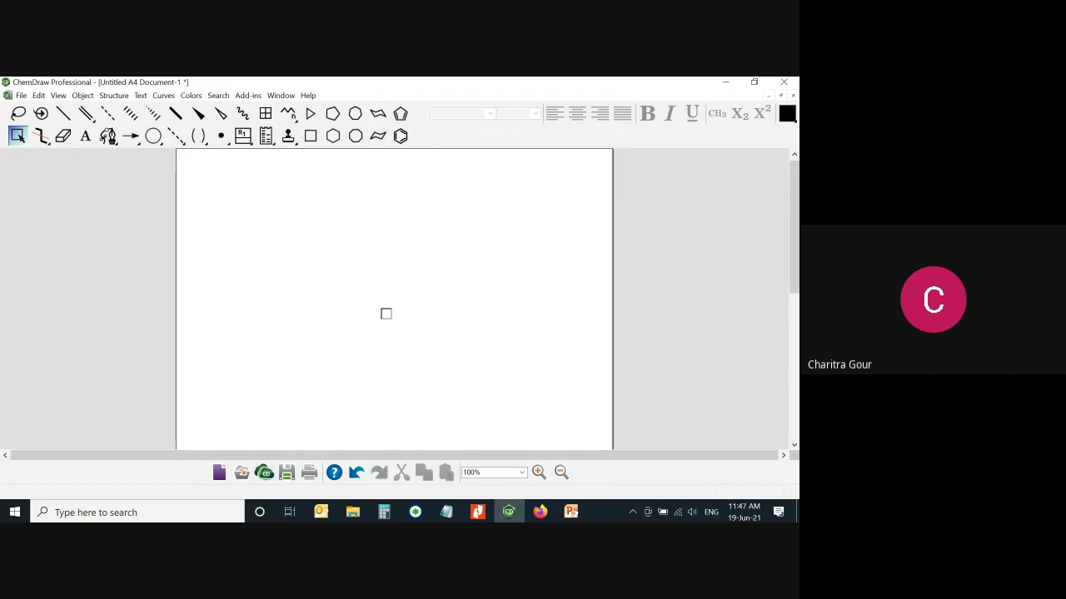
{"action": "left_click", "coordinate": [21, 94]}
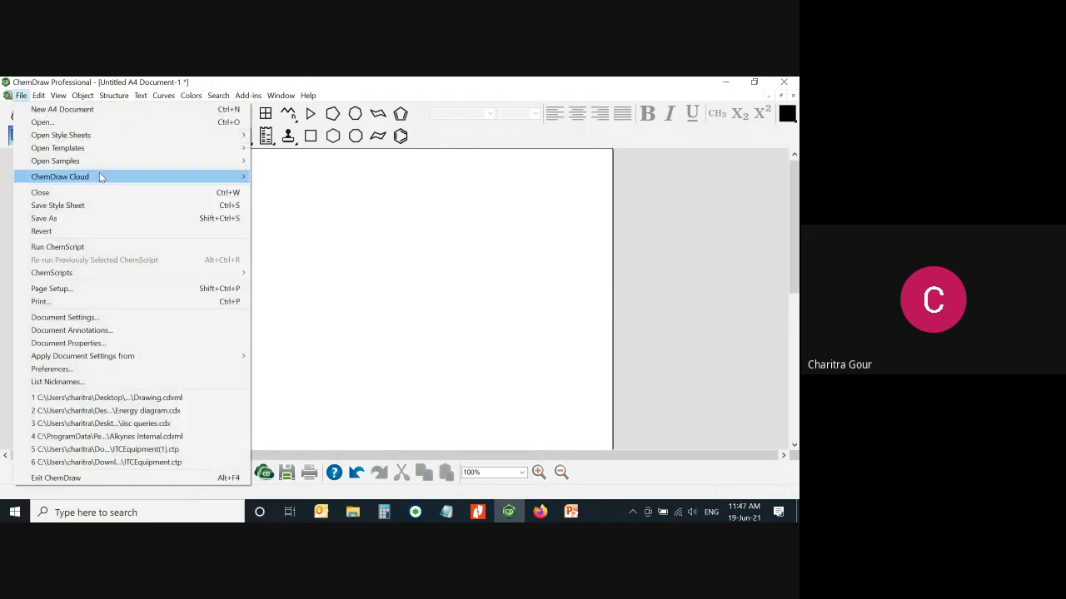
{"action": "left_click", "coordinate": [183, 315]}
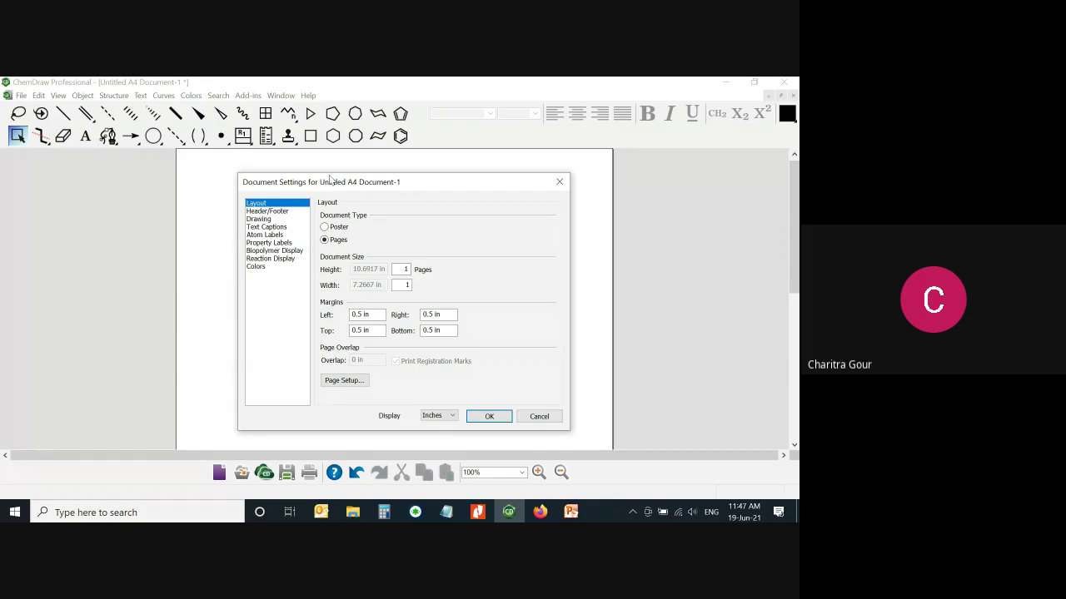
{"action": "left_click", "coordinate": [560, 181]}
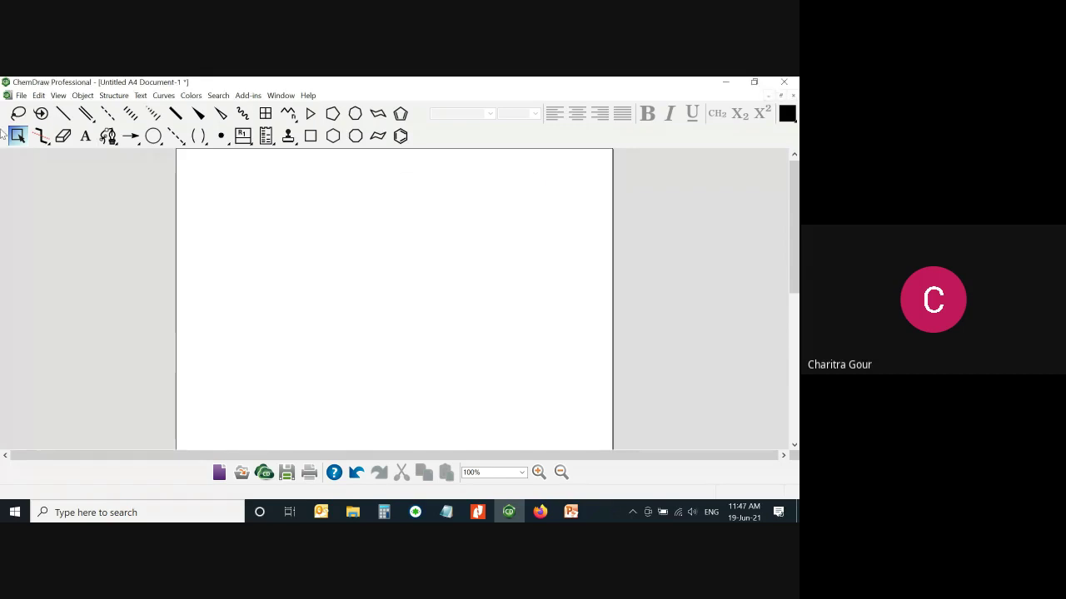
Set the document size to 2 pages in height and 2 pages in width in the document settings
{"action": "left_click", "coordinate": [21, 96]}
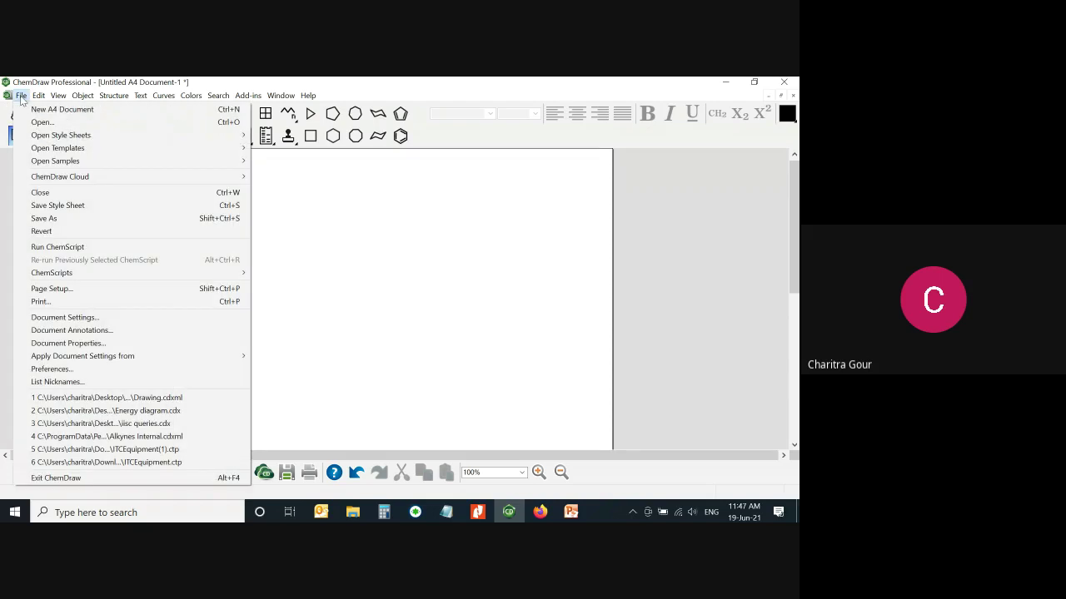
{"action": "left_click", "coordinate": [101, 318]}
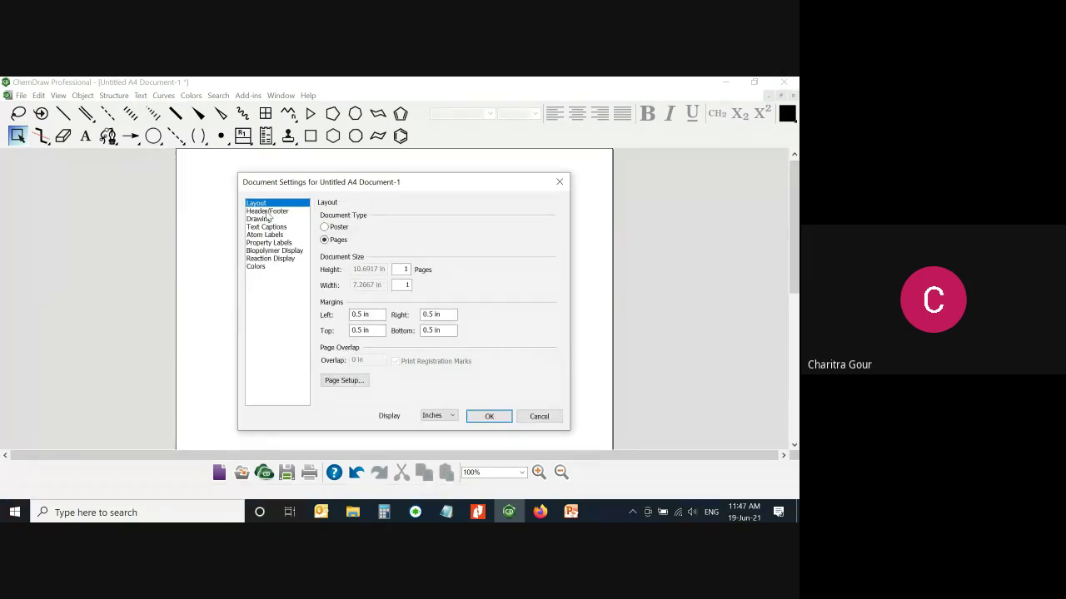
{"action": "left_click", "coordinate": [266, 212]}
{"action": "left_click", "coordinate": [268, 219]}
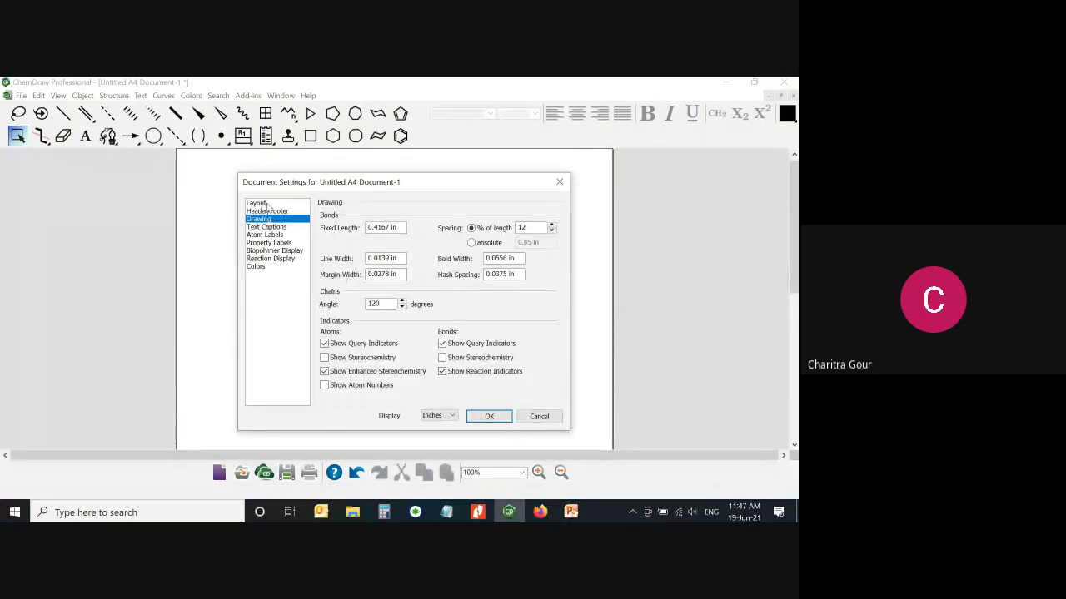
{"action": "left_click", "coordinate": [267, 204]}
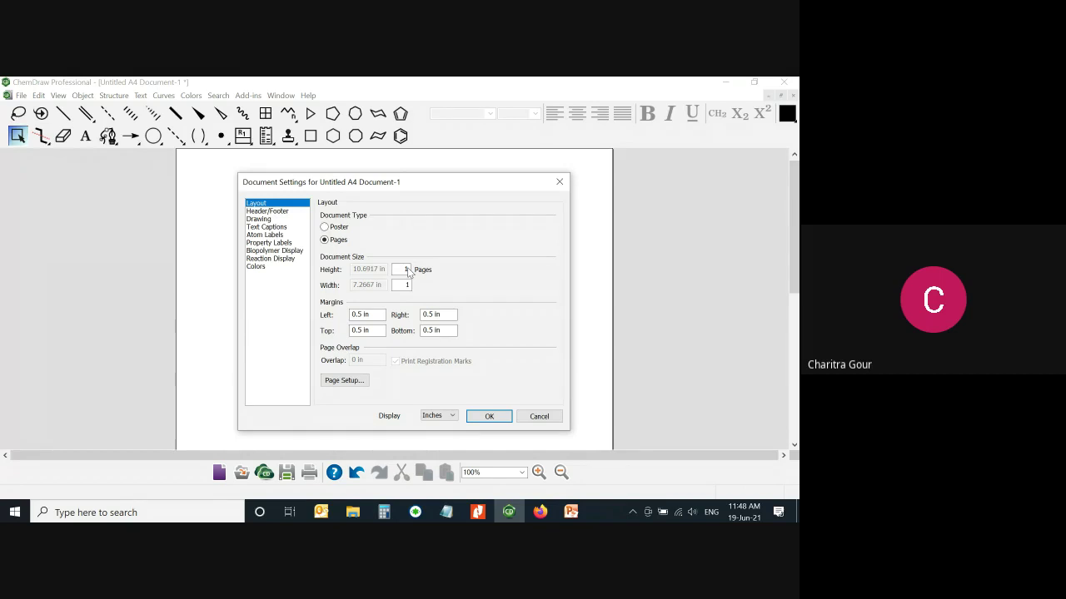
{"action": "key", "text": "BackSpace"}
{"action": "type", "text": "2"}
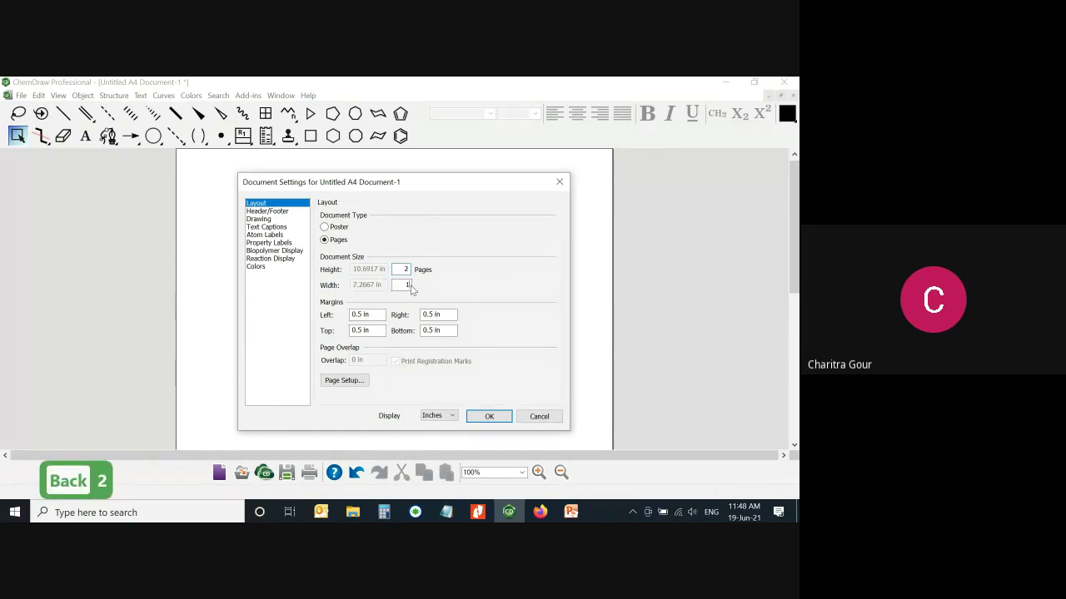
{"action": "key", "text": "BackSpace"}
{"action": "type", "text": "2"}
Enable the page header in the document settings
{"action": "left_click", "coordinate": [273, 213]}
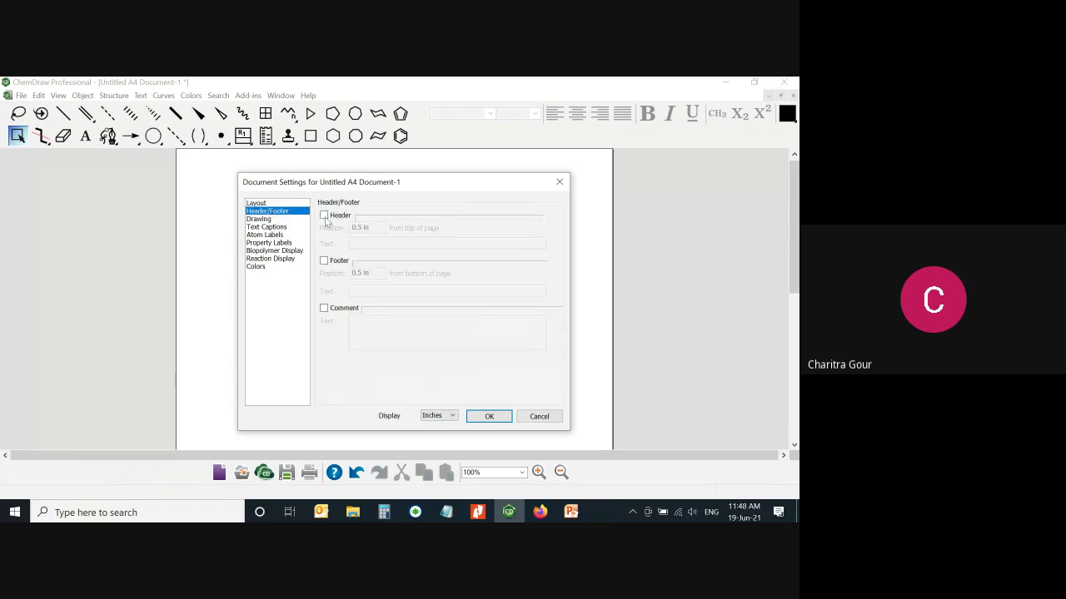
{"action": "left_click", "coordinate": [325, 219]}
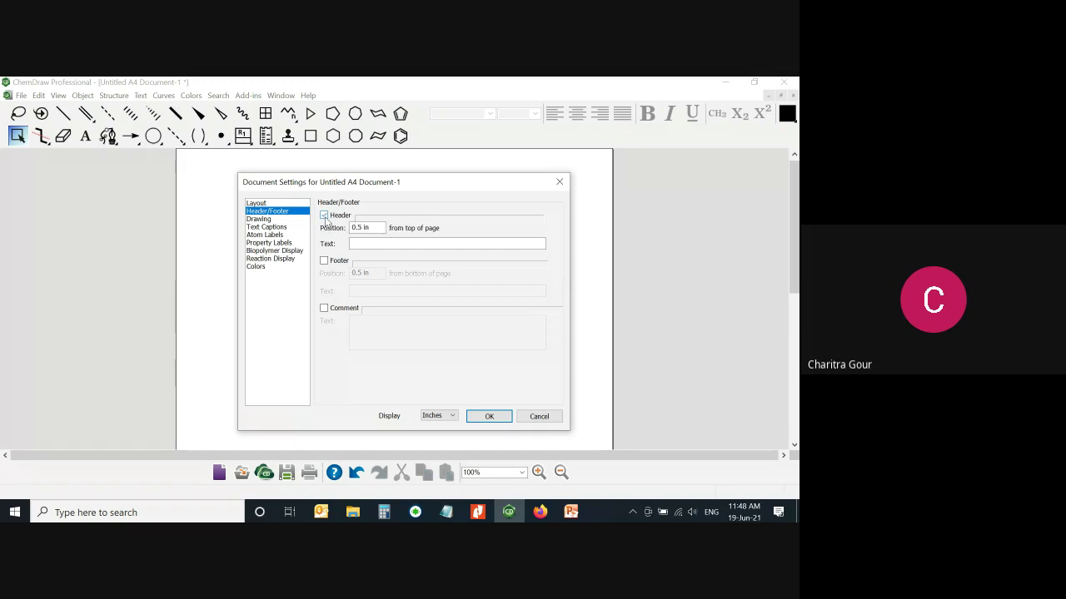
{"action": "left_click", "coordinate": [364, 247]}
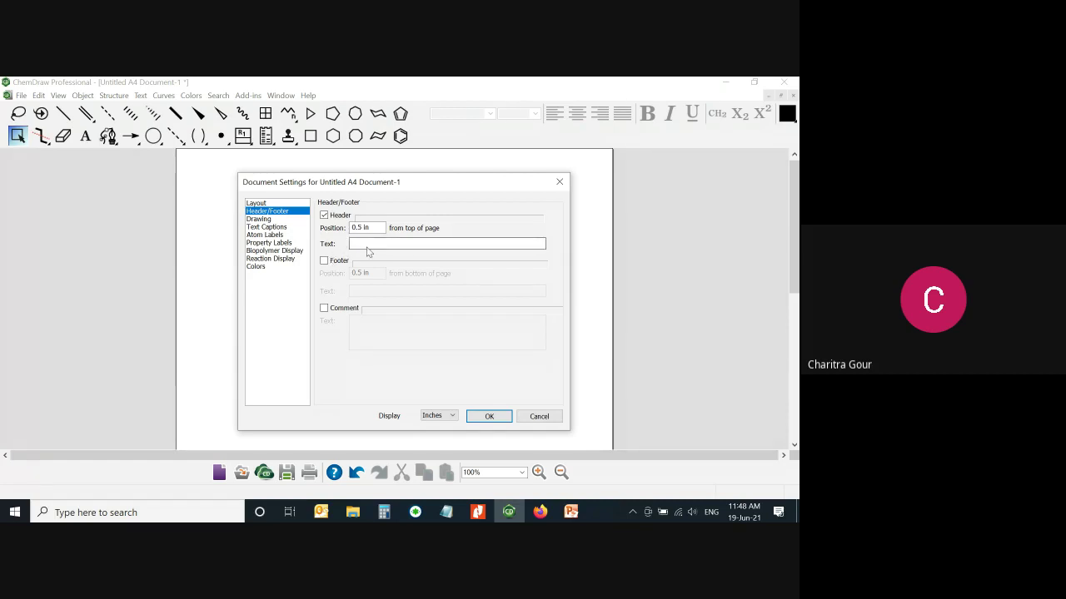
Try enabling the footer and the comment, and switch both off again
{"action": "left_click", "coordinate": [324, 261]}
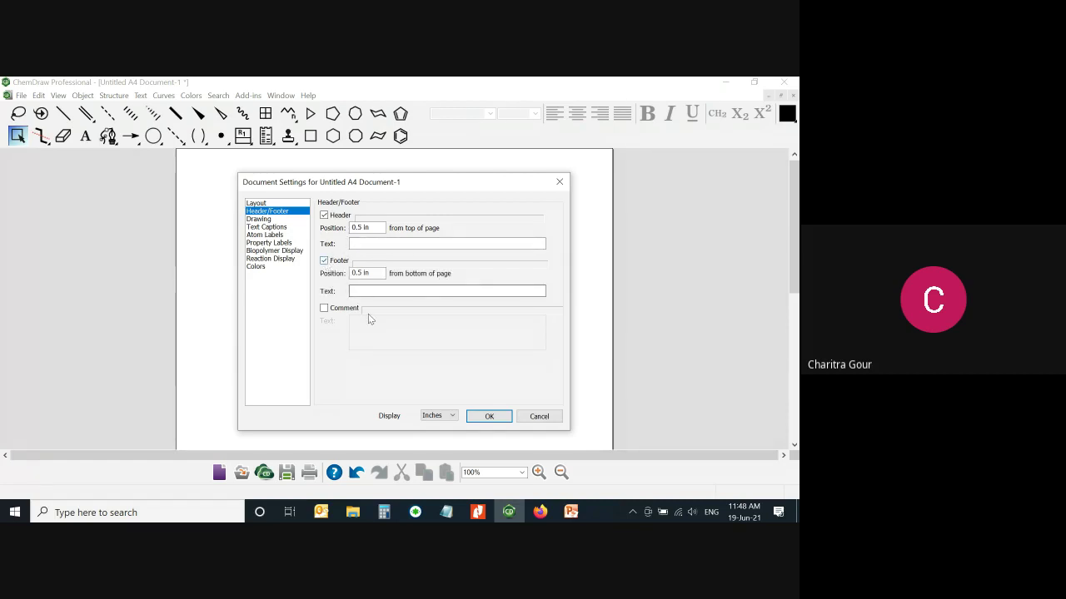
{"action": "left_click", "coordinate": [324, 311]}
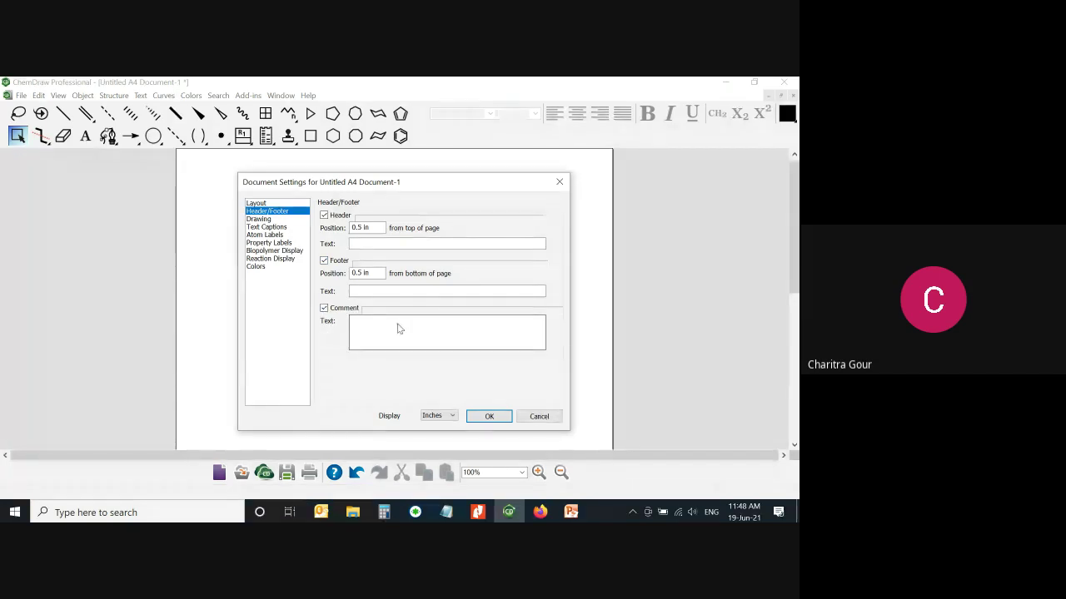
{"action": "left_click", "coordinate": [324, 309]}
{"action": "left_click", "coordinate": [325, 262]}
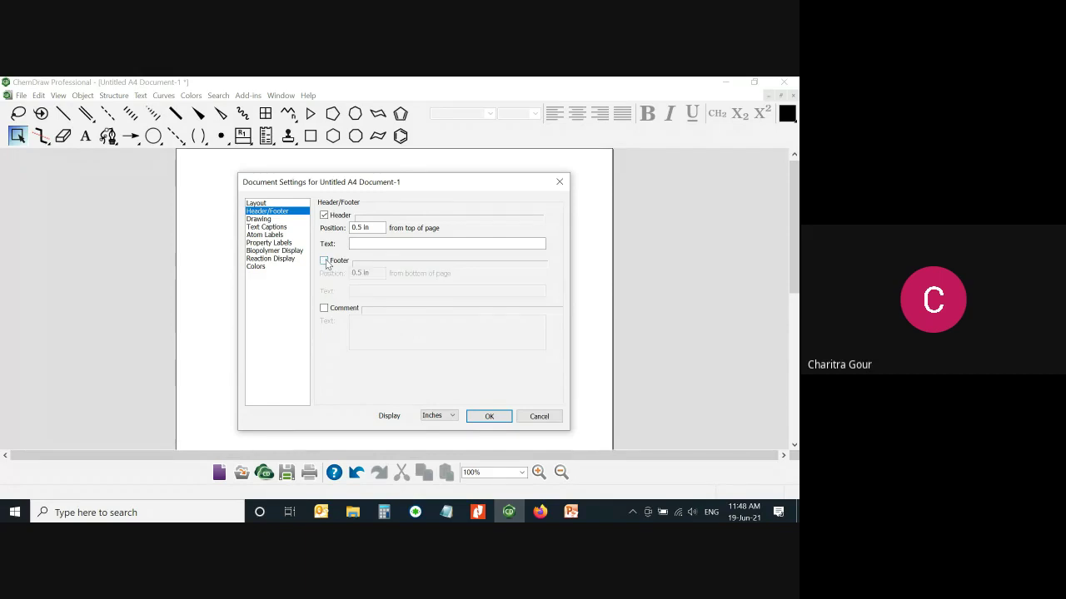
{"action": "left_click", "coordinate": [367, 243]}
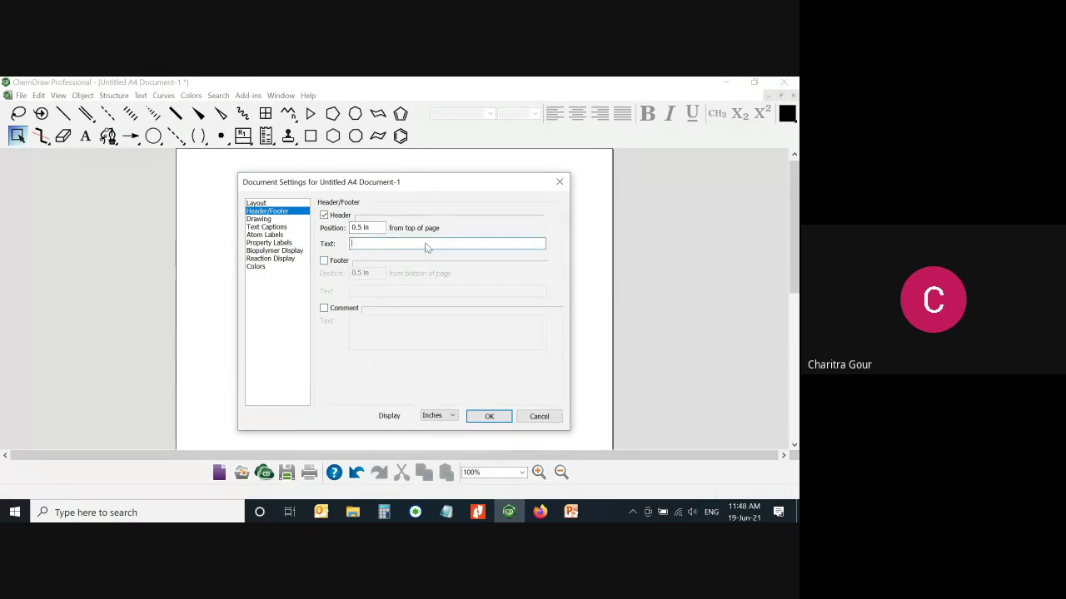
{"action": "type", "text": "@Chem"}
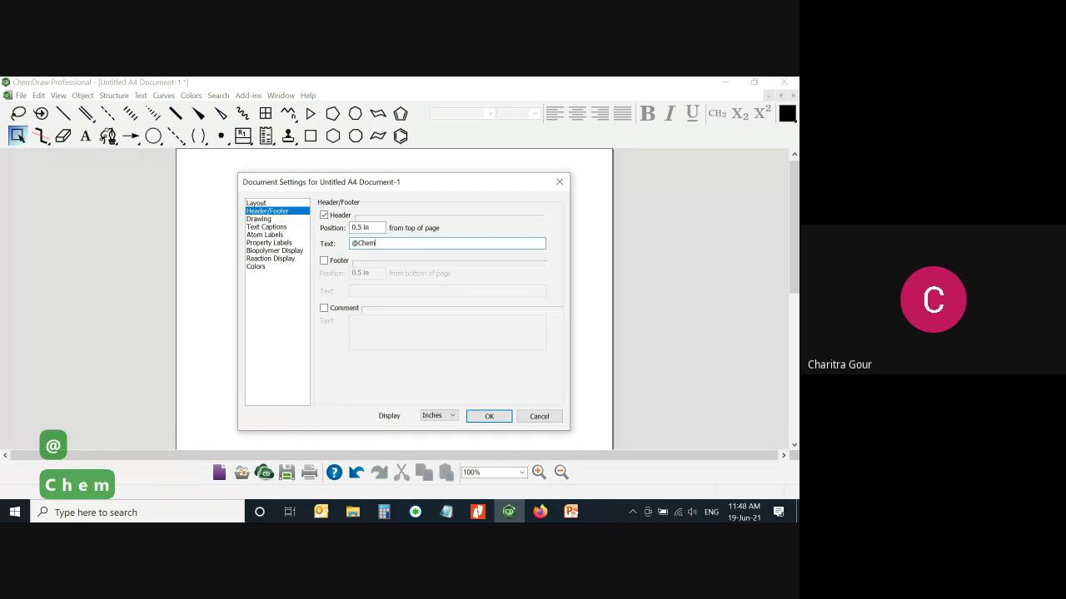
{"action": "type", "text": "Draq"}
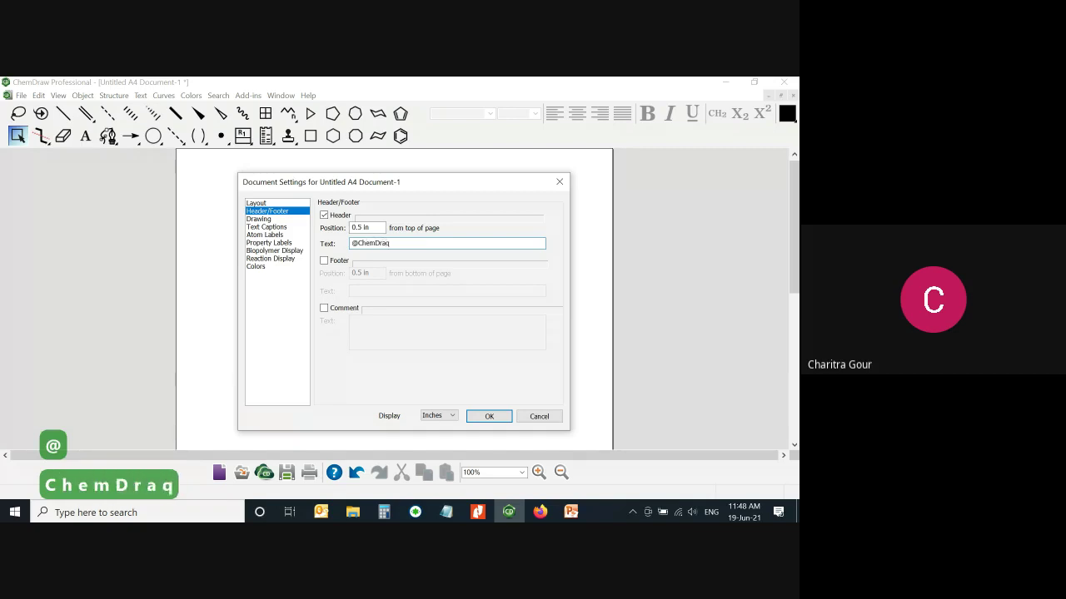
{"action": "key", "text": "BackSpace"}
{"action": "type", "text": "w"}
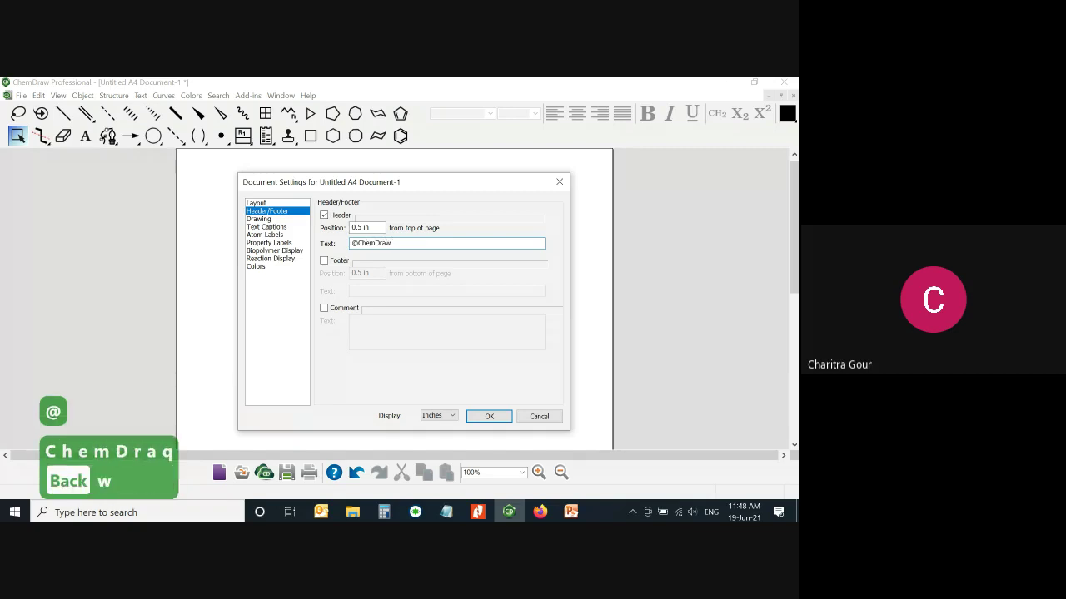
Set the bonds' fixed length to 0.2361 in and their spacing to 18% of length in the drawing settings
{"action": "left_click", "coordinate": [273, 220]}
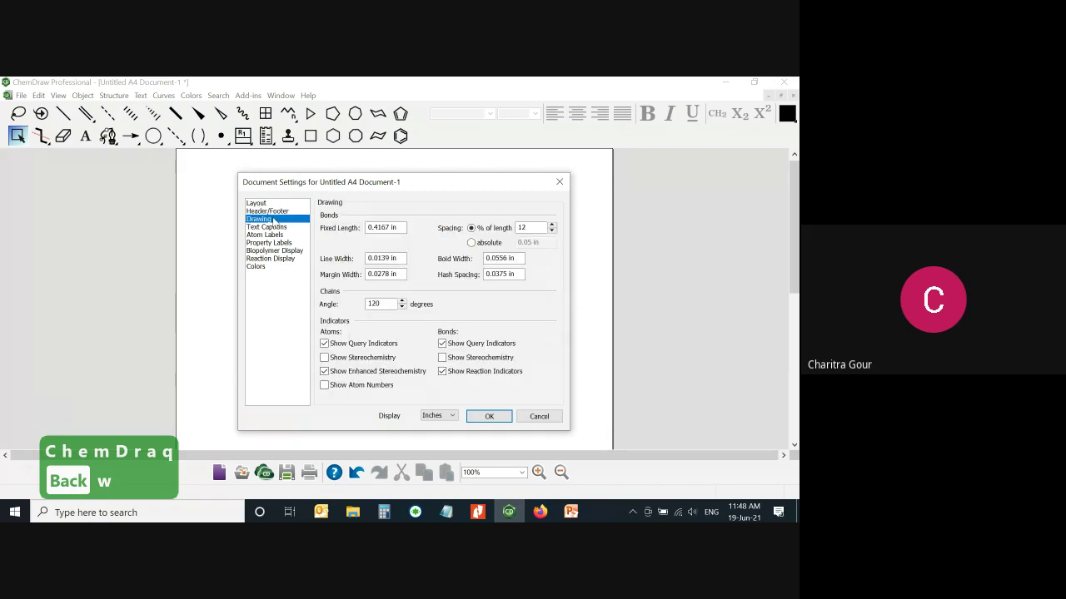
{"action": "left_click", "coordinate": [393, 232]}
{"action": "key", "text": "Left"}
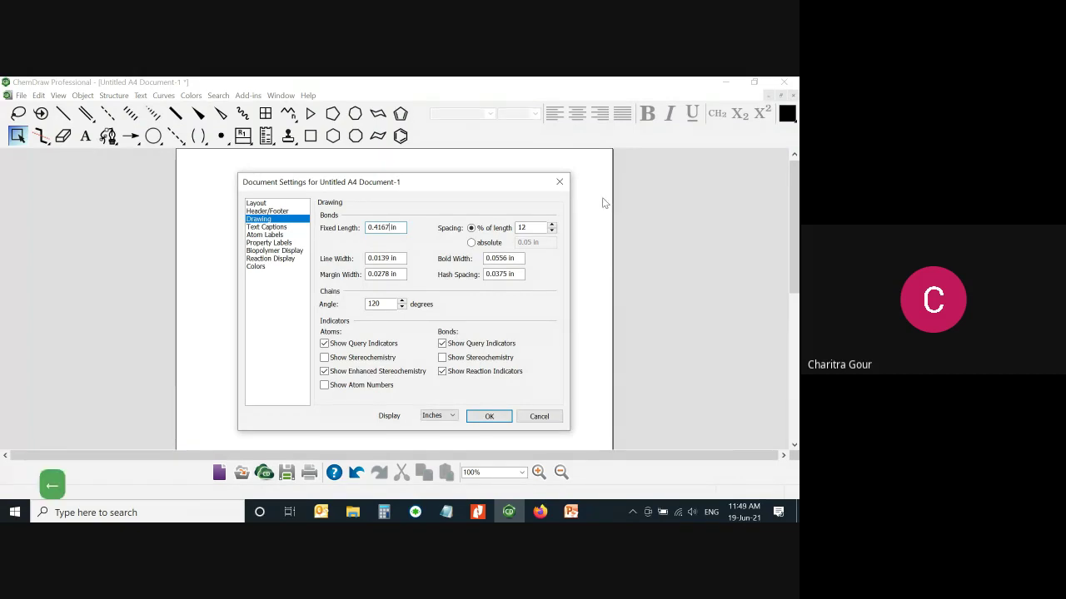
{"action": "key", "text": "BackSpace"}
{"action": "key", "text": "BackSpace"}
{"action": "key", "text": "BackSpace"}
{"action": "key", "text": "BackSpace"}
{"action": "type", "text": "2"}
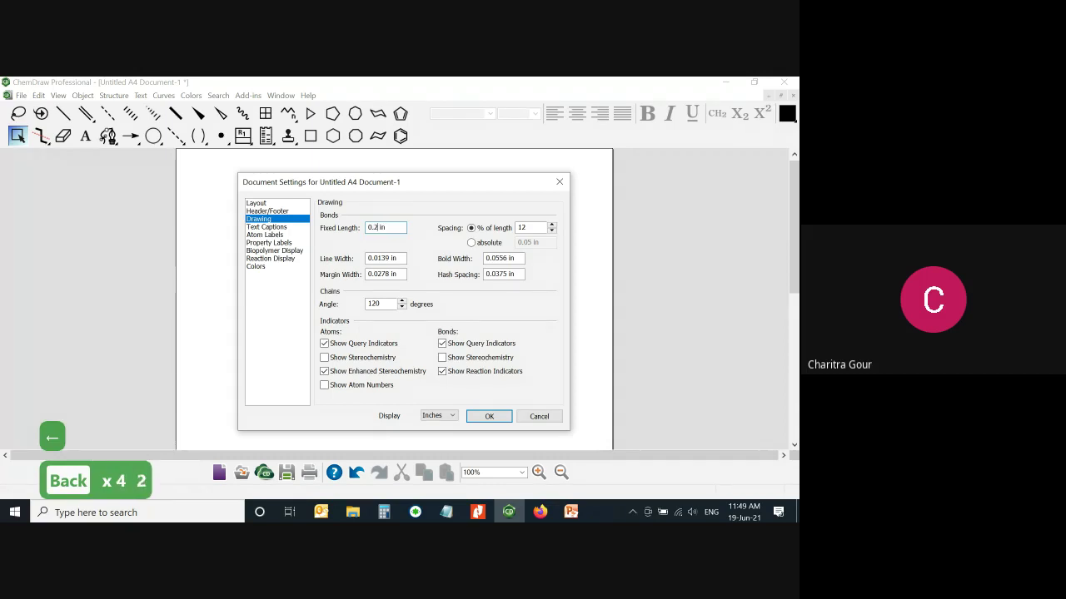
{"action": "type", "text": "361"}
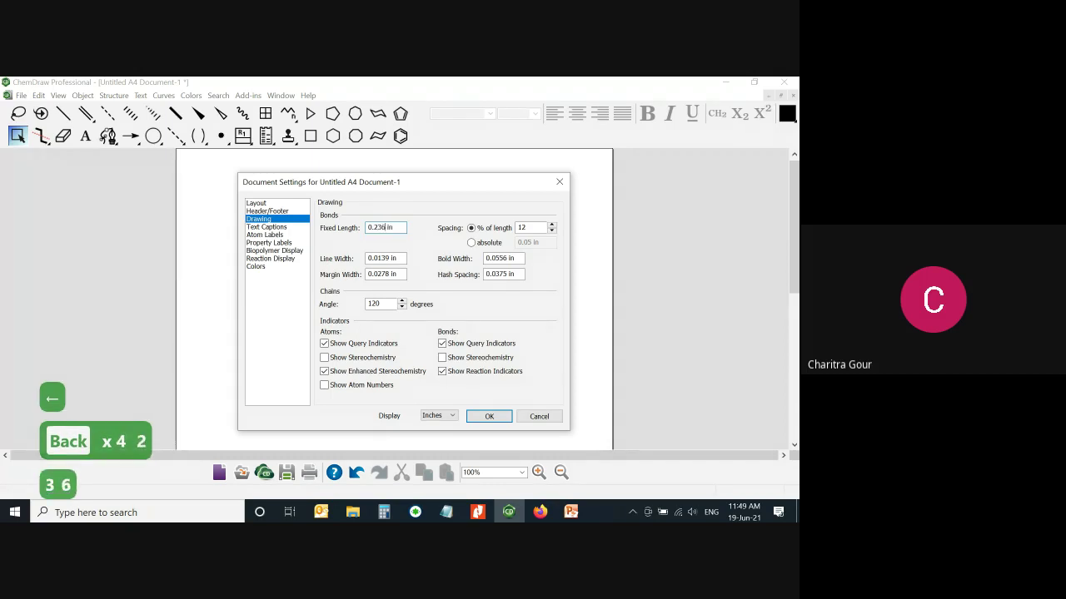
{"action": "left_click", "coordinate": [551, 224]}
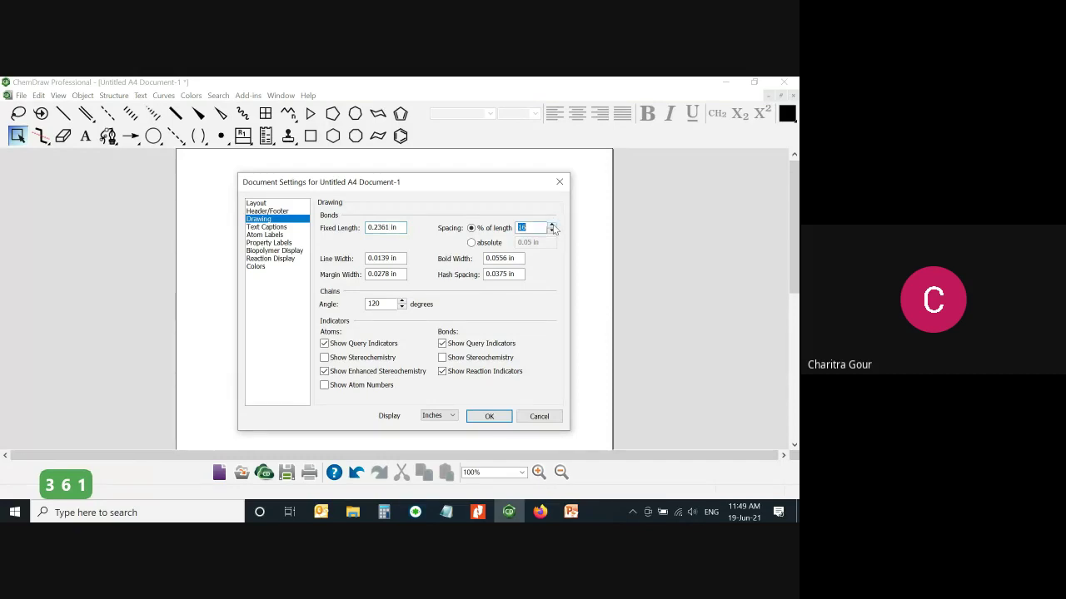
Set the bold width of the bonds to 0.0278 in
{"action": "left_click", "coordinate": [385, 258]}
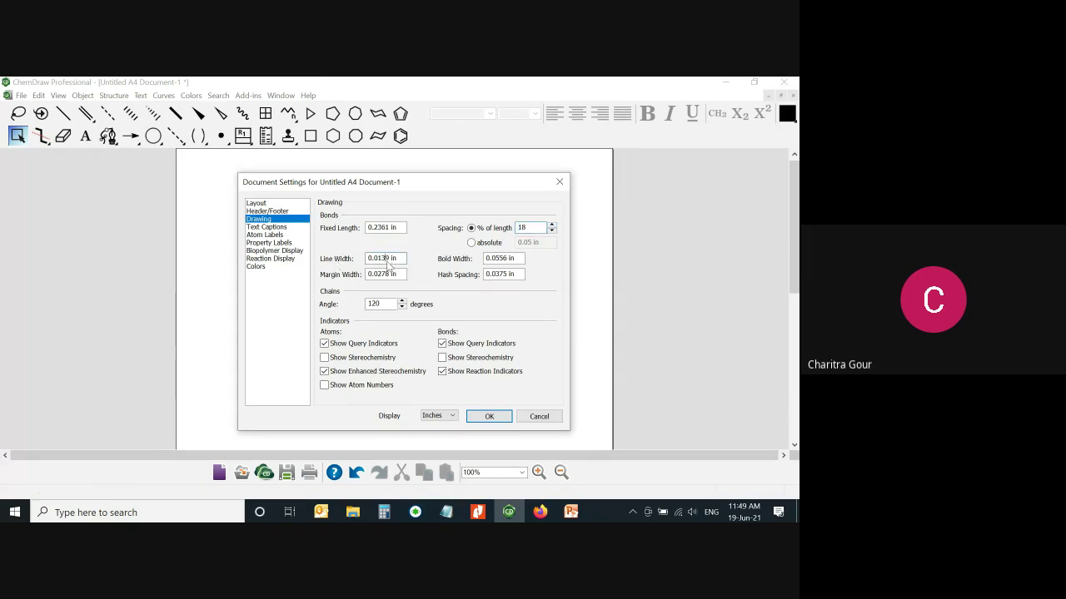
{"action": "key", "text": "Right"}
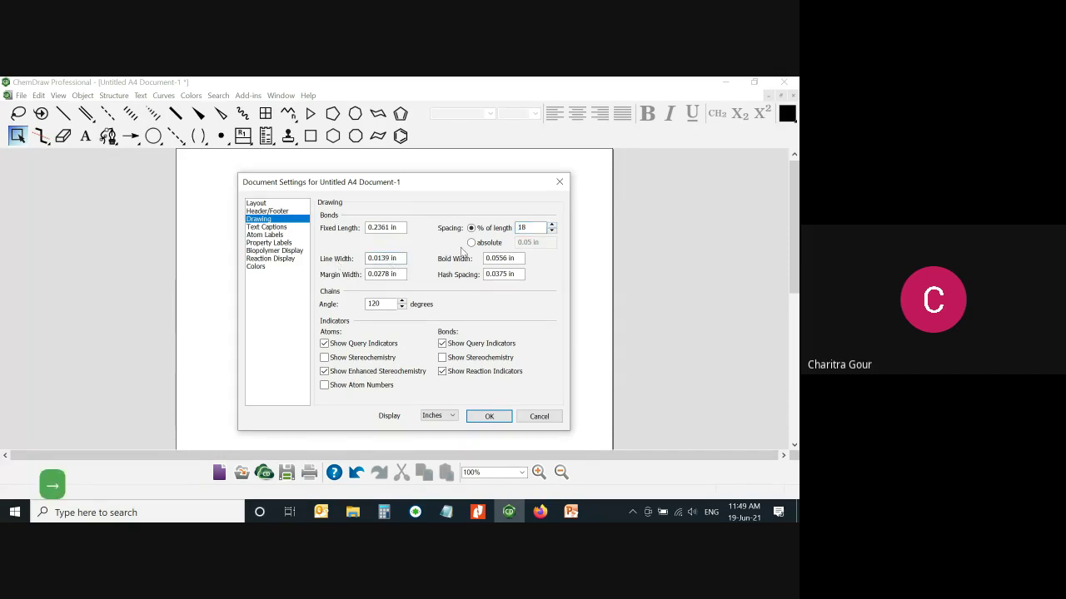
{"action": "left_click", "coordinate": [511, 261]}
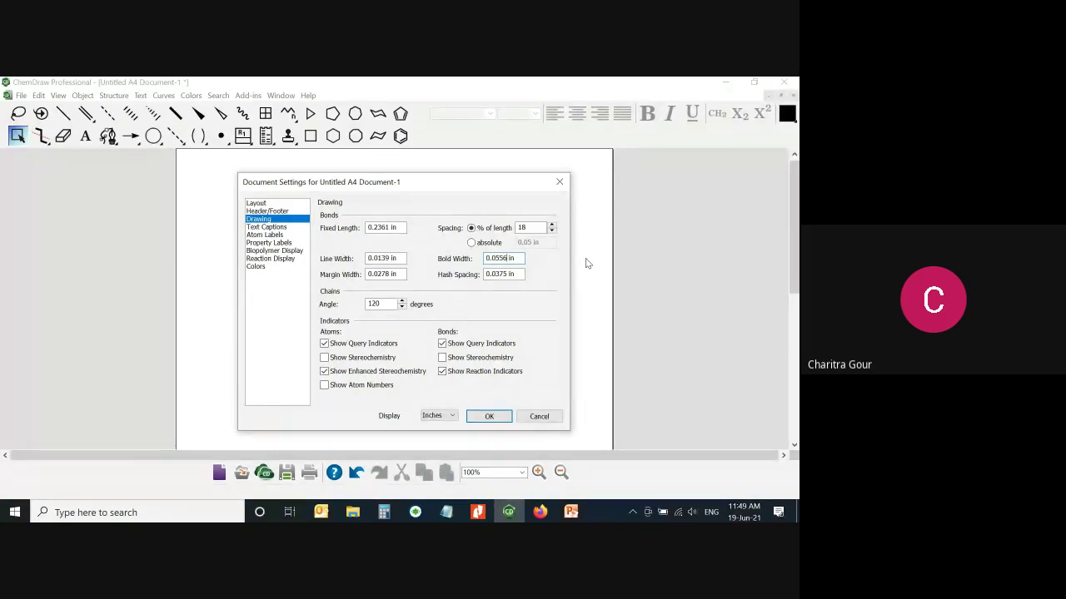
{"action": "key", "text": "BackSpace"}
{"action": "key", "text": "BackSpace"}
{"action": "key", "text": "BackSpace"}
{"action": "type", "text": "2"}
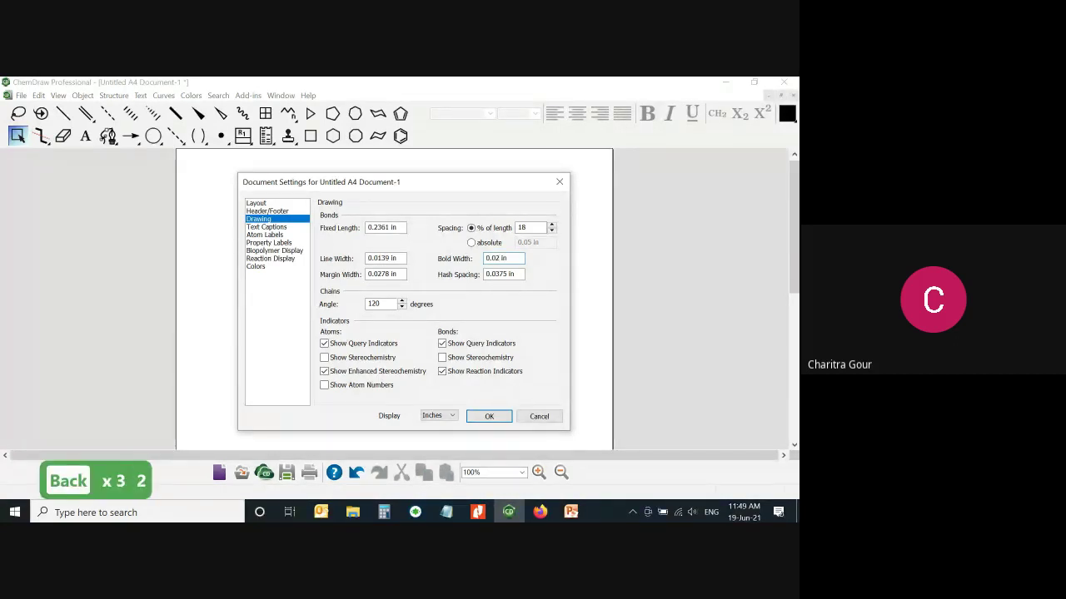
{"action": "type", "text": "78"}
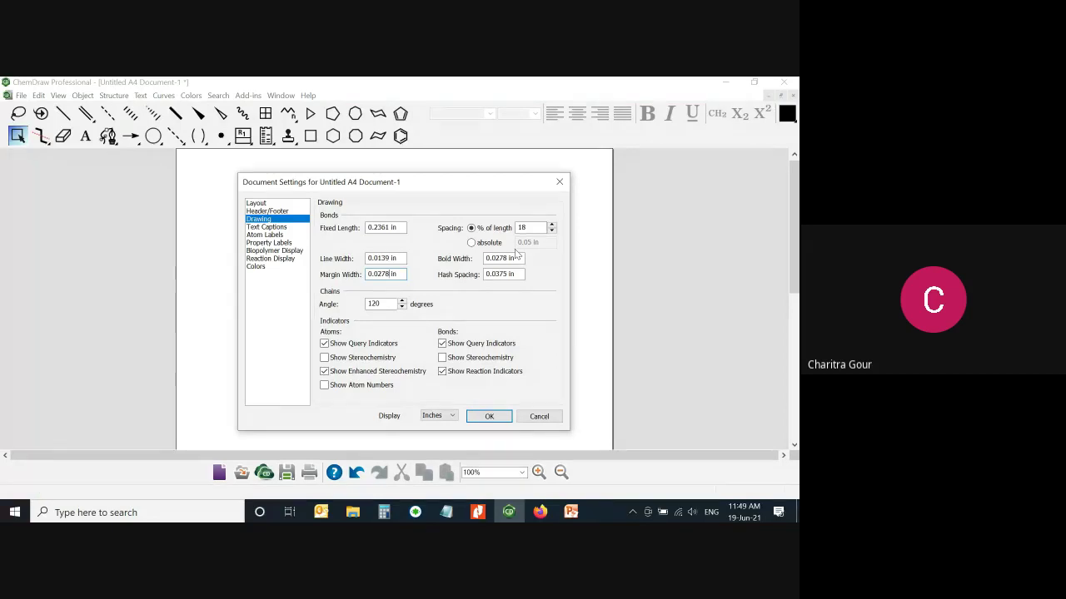
Set the bonds' margin width to 0.0222 in and hash spacing to 0.0347 in
{"action": "key", "text": "BackSpace"}
{"action": "key", "text": "BackSpace"}
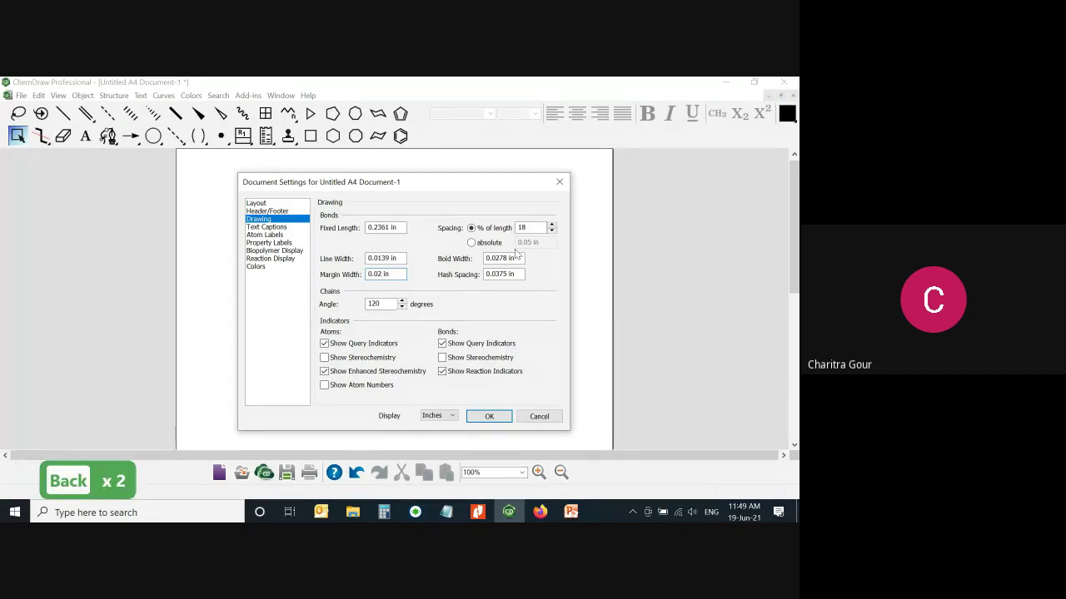
{"action": "type", "text": "22"}
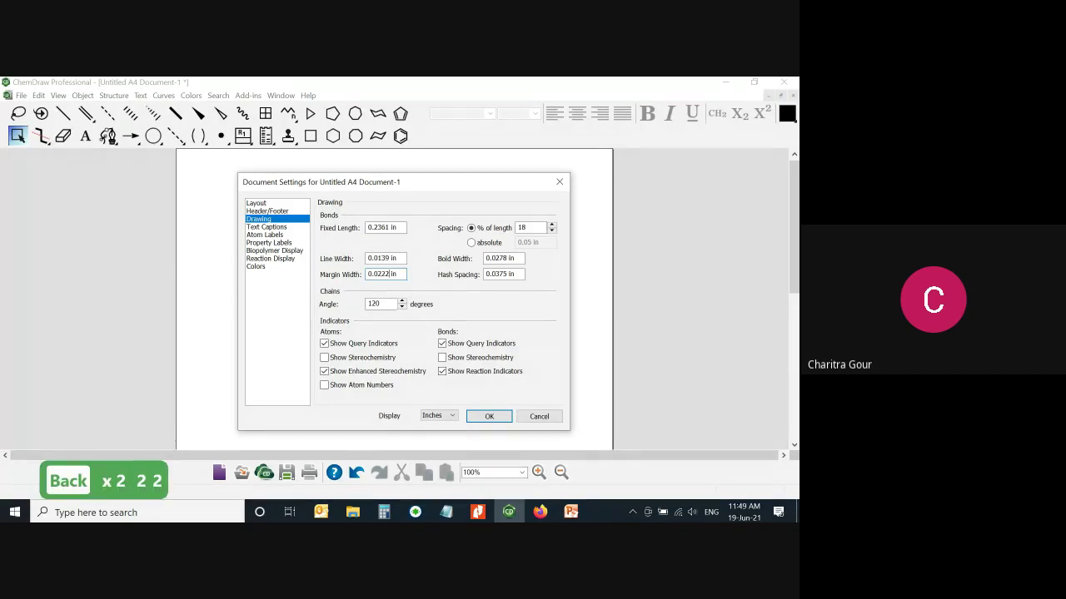
{"action": "left_click", "coordinate": [508, 277]}
{"action": "key", "text": "BackSpace"}
{"action": "key", "text": "BackSpace"}
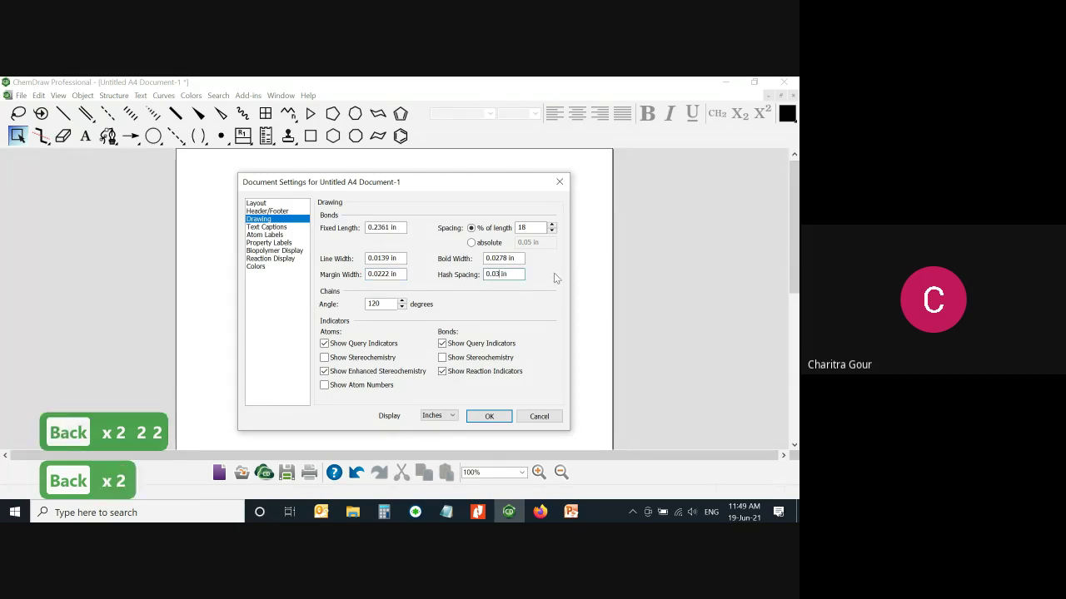
{"action": "type", "text": "47"}
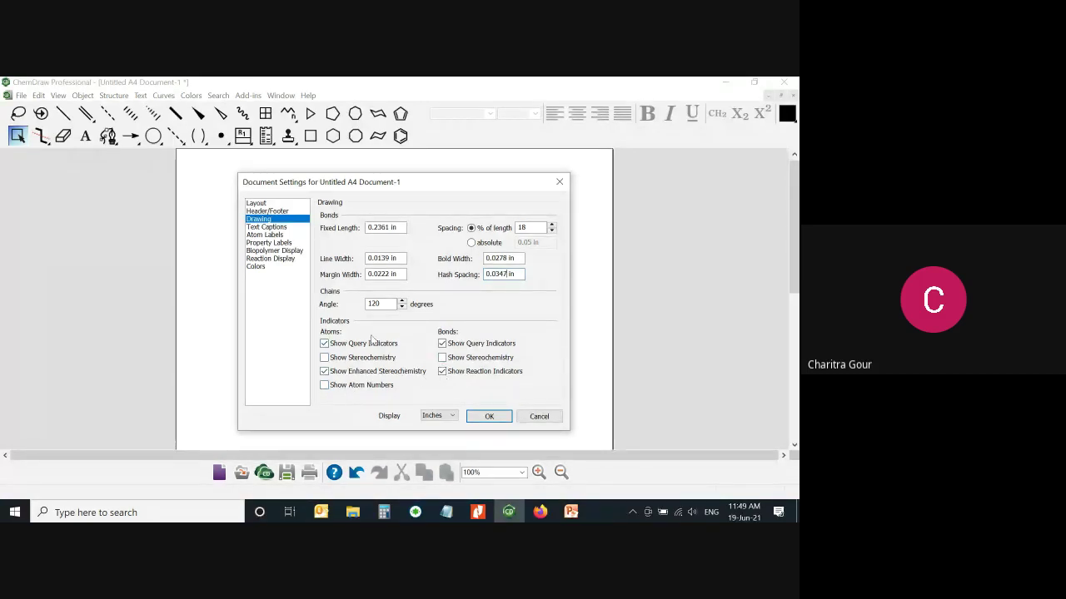
Review the text caption, atom label, property label, biopolymer, reaction and color settings, and apply the document settings
{"action": "left_click", "coordinate": [268, 227]}
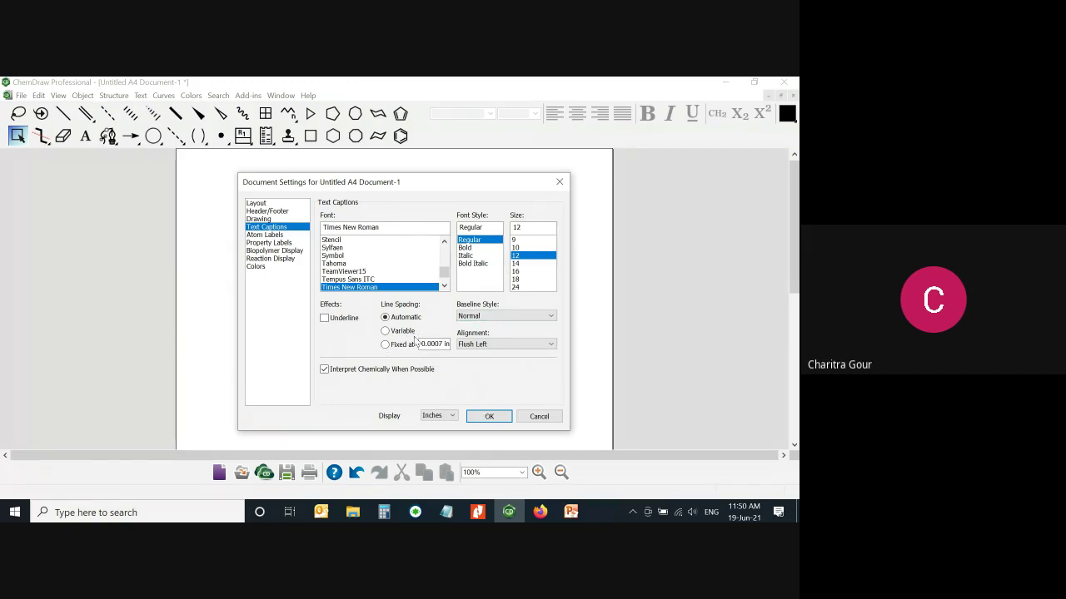
{"action": "left_click", "coordinate": [260, 236]}
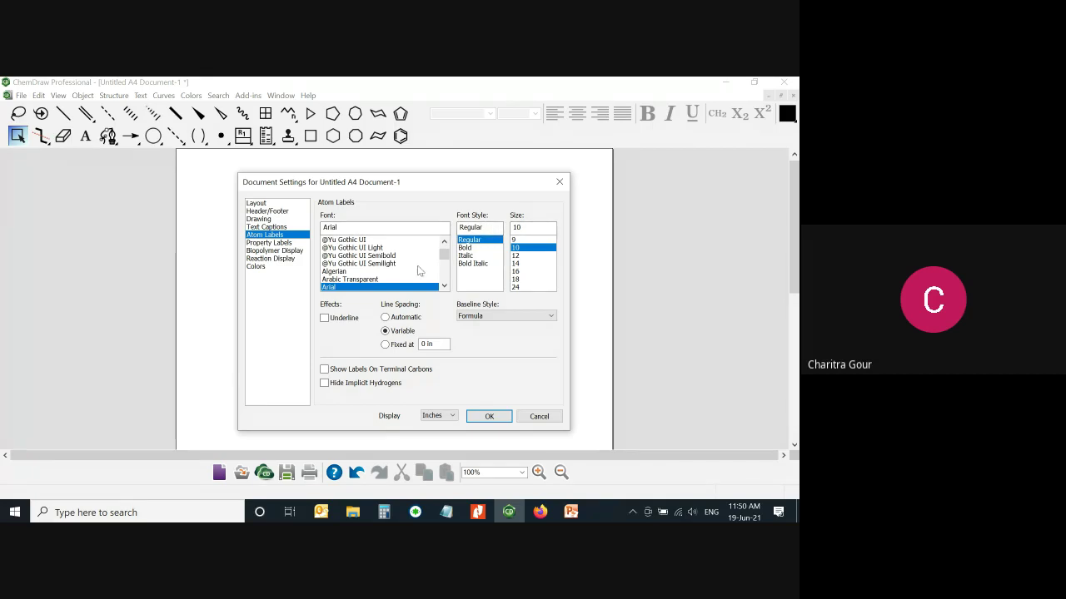
{"action": "left_click", "coordinate": [281, 251]}
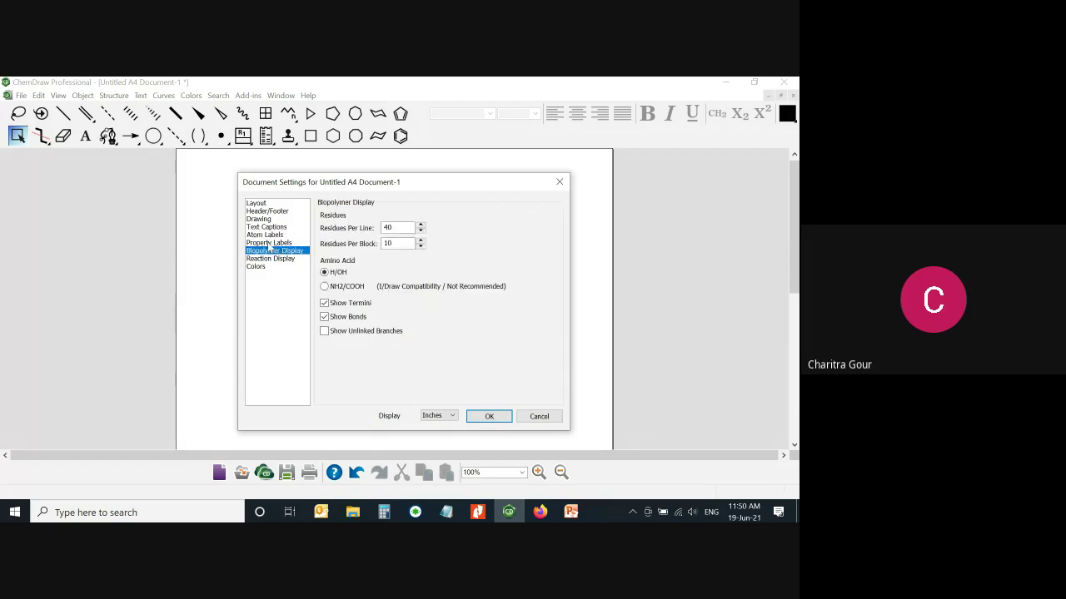
{"action": "left_click", "coordinate": [269, 244]}
{"action": "left_click", "coordinate": [273, 251]}
{"action": "left_click", "coordinate": [276, 260]}
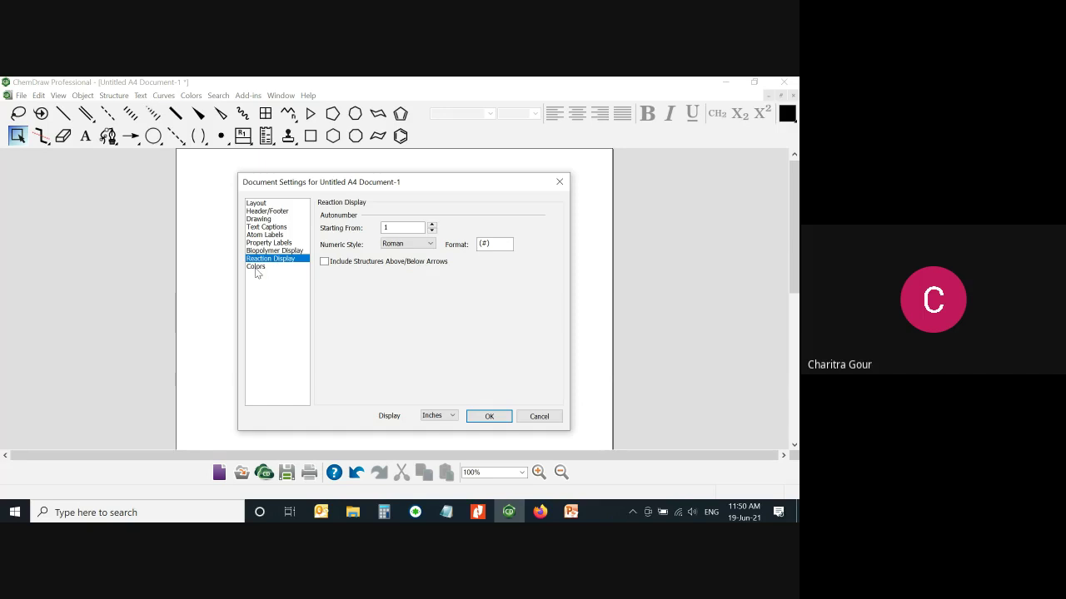
{"action": "left_click", "coordinate": [257, 268]}
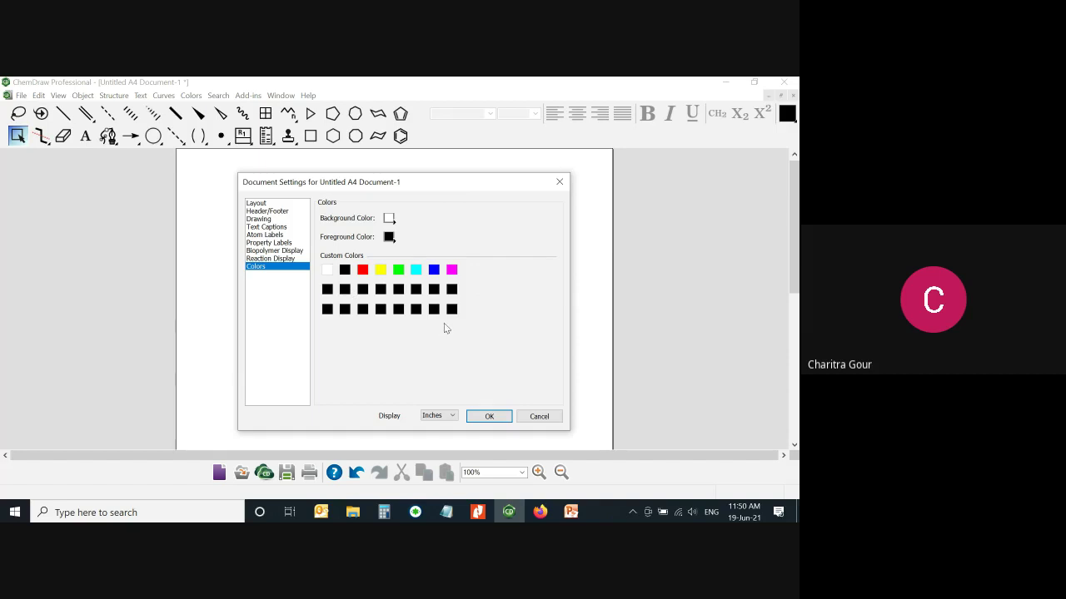
{"action": "left_click", "coordinate": [489, 416]}
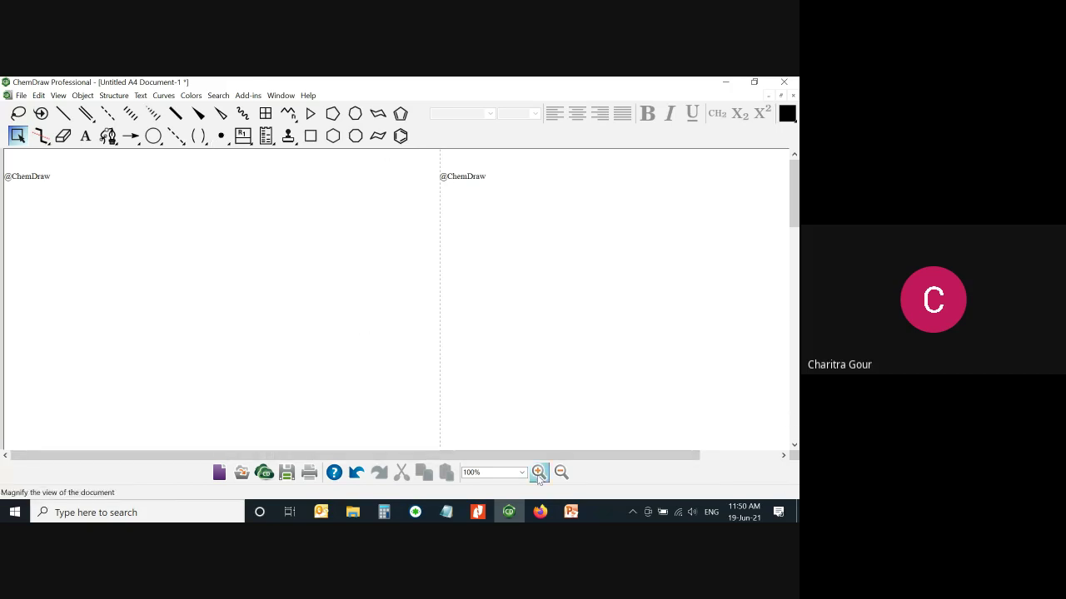
Place a benzene ring on the upper-left page and attach a single bond to its upper-right carbon
{"action": "left_click", "coordinate": [561, 472]}
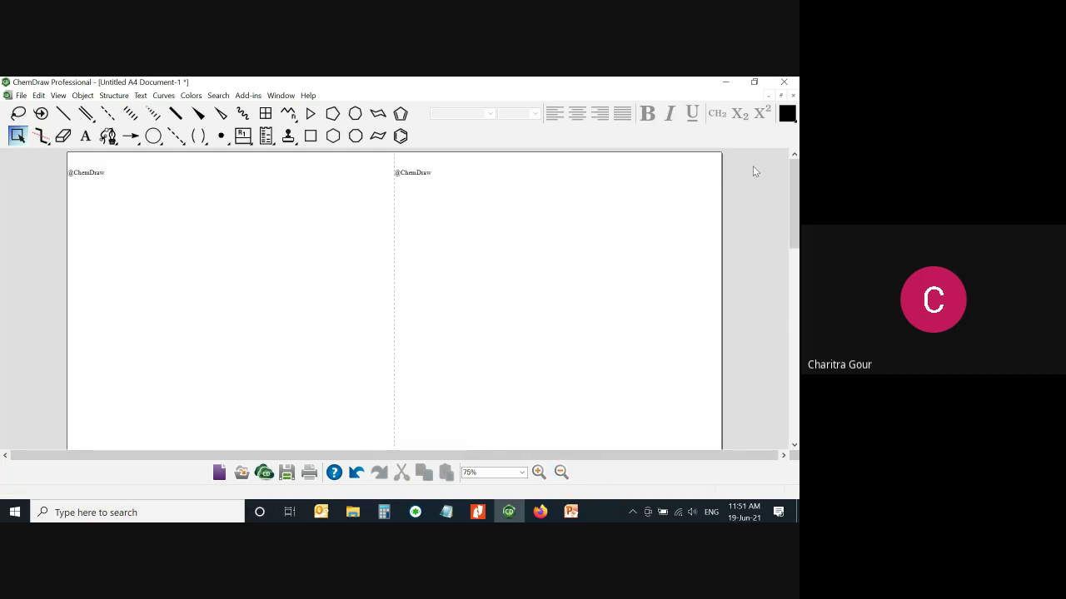
{"action": "mouse_move", "coordinate": [790, 175]}
{"action": "left_mouse_down"}
{"action": "mouse_move", "coordinate": [790, 364]}
{"action": "mouse_move", "coordinate": [768, 168]}
{"action": "mouse_move", "coordinate": [778, 377]}
{"action": "mouse_move", "coordinate": [771, 169]}
{"action": "left_mouse_up"}
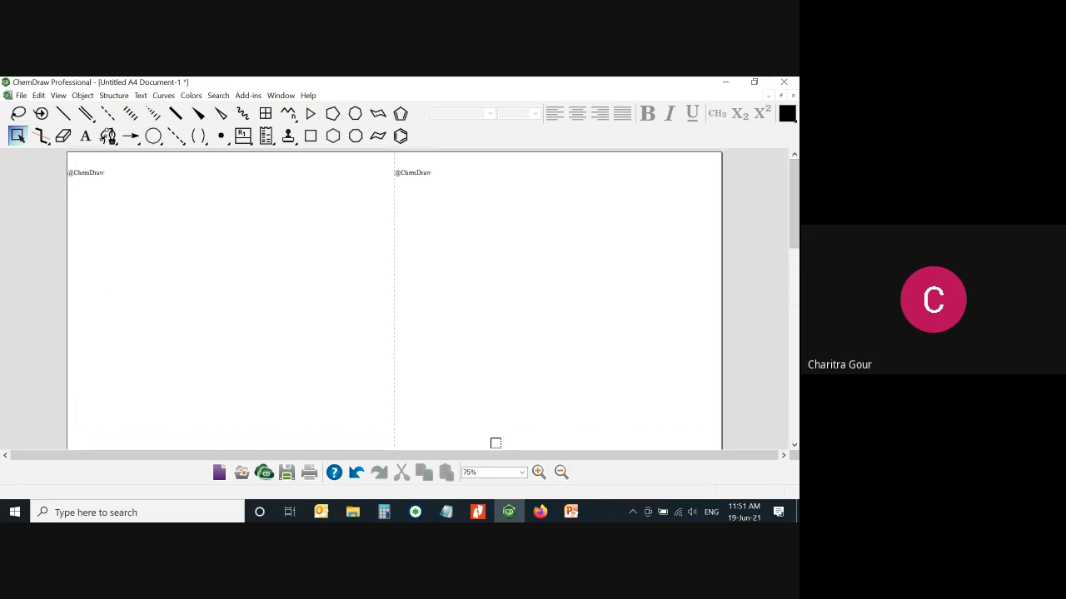
{"action": "left_click", "coordinate": [539, 472]}
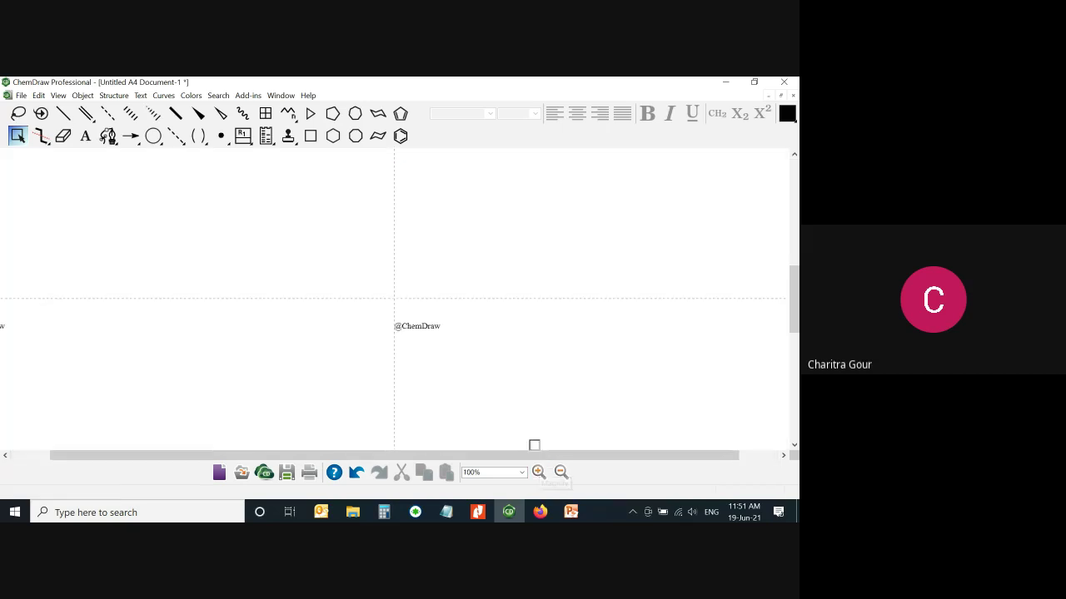
{"action": "left_click_drag", "start_coordinate": [534, 454], "coordinate": [494, 453]}
{"action": "scroll", "coordinate": [304, 382], "scroll_direction": "up", "scroll_amount": 3}
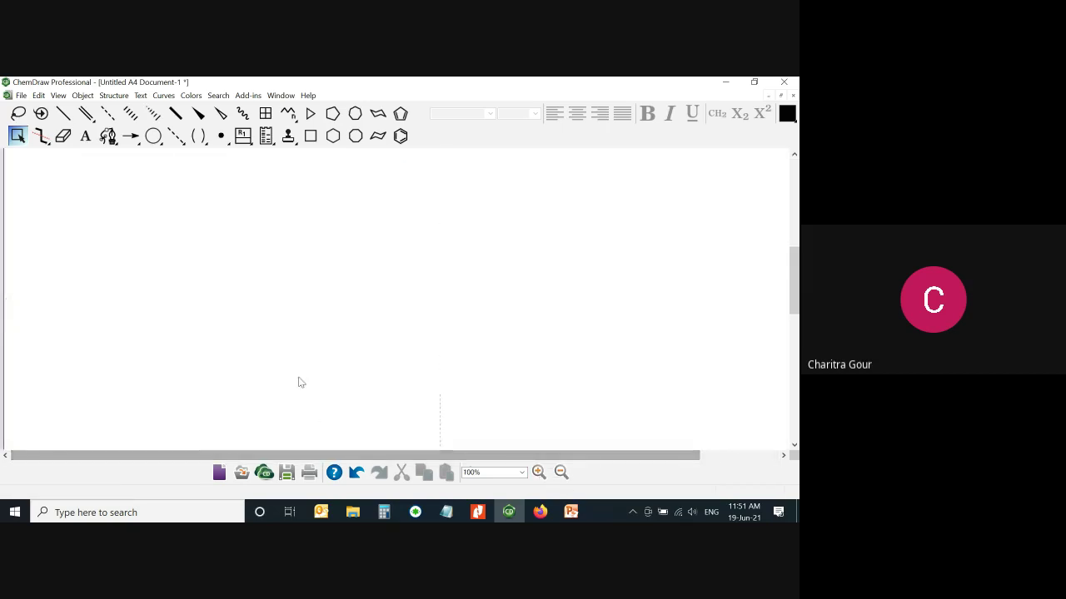
{"action": "scroll", "coordinate": [304, 382], "scroll_direction": "up", "scroll_amount": 5}
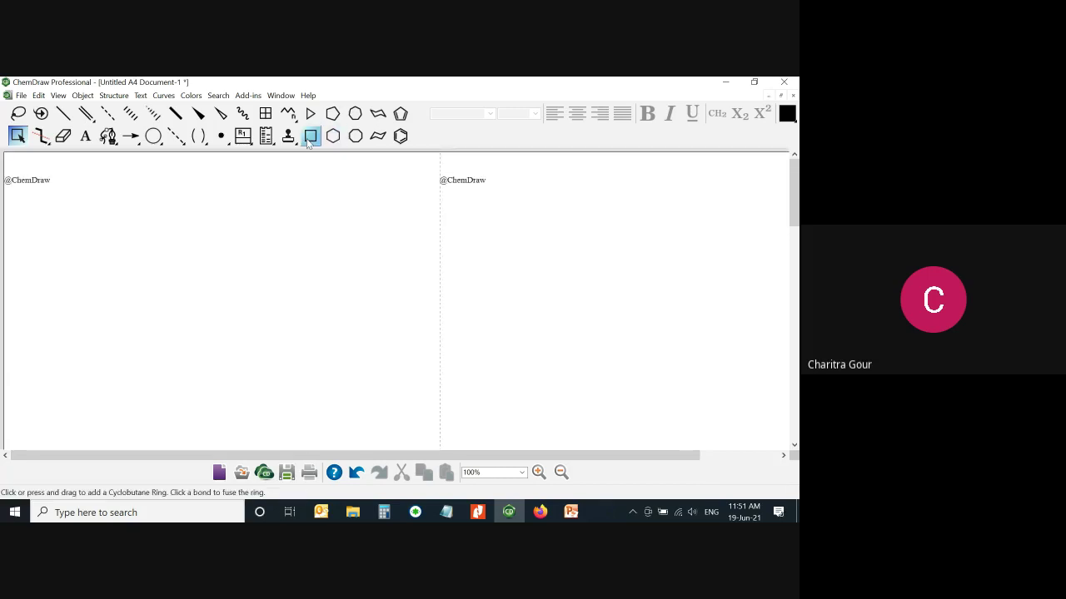
{"action": "left_click", "coordinate": [400, 136]}
{"action": "left_click", "coordinate": [206, 289]}
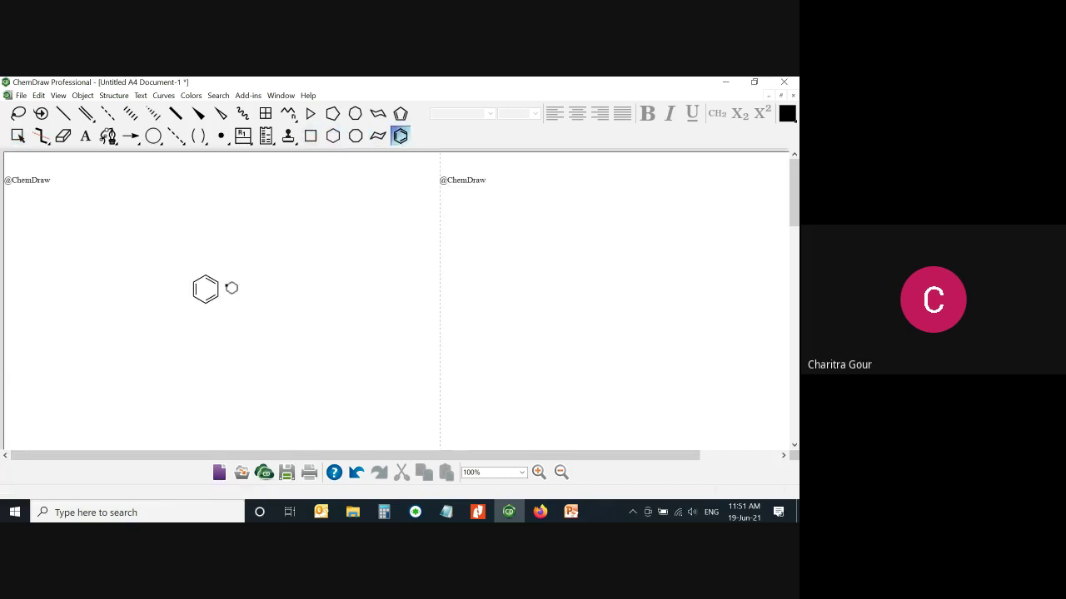
{"action": "key", "text": "1"}
{"action": "key", "text": "1"}
{"action": "key", "text": "1"}
{"action": "key", "text": "1"}
{"action": "key", "text": "1"}
{"action": "key", "text": "1"}
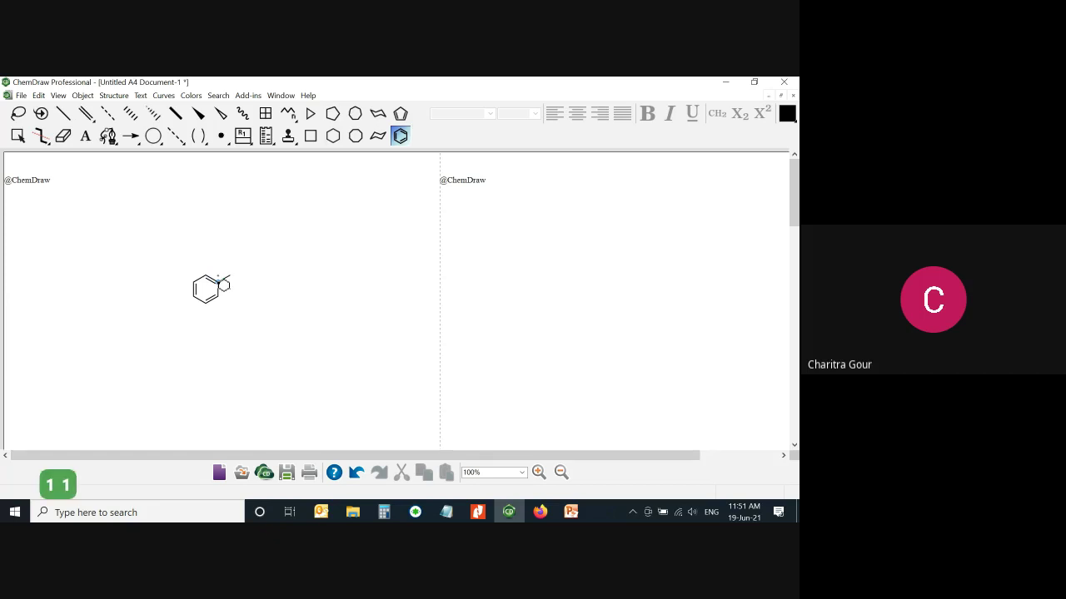
{"action": "key", "text": "ctrl+z"}
{"action": "key", "text": "ctrl+z"}
{"action": "key", "text": "ctrl+z"}
{"action": "key", "text": "ctrl+z"}
{"action": "key", "text": "ctrl+z"}
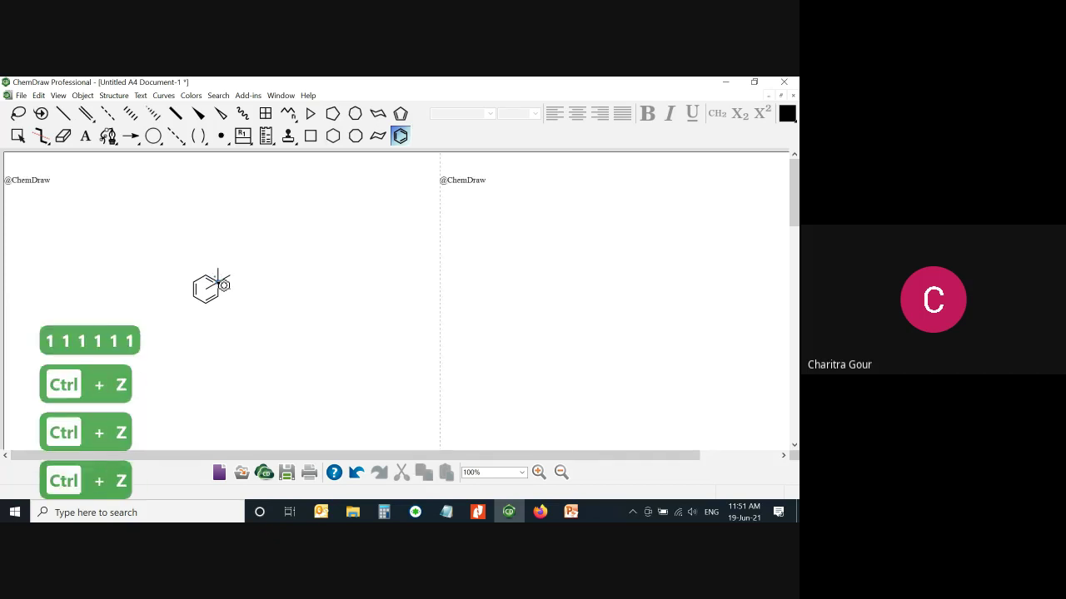
Extend the benzene ring's substituent with 23 more single bonds into a long horizontal zigzag carbon chain
{"action": "key", "text": "Right"}
{"action": "key", "text": "Right"}
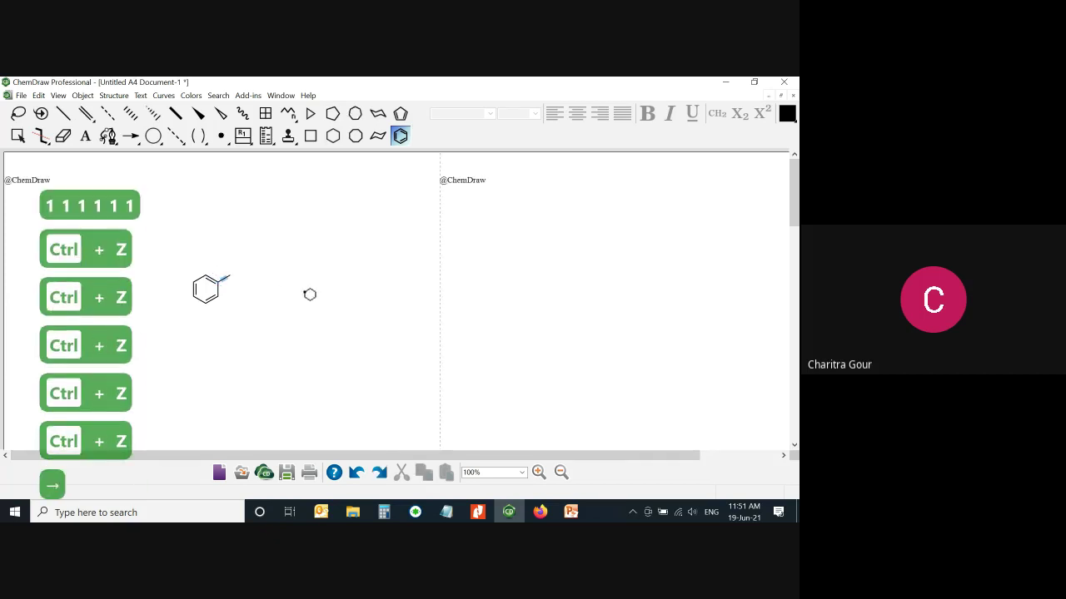
{"action": "key", "text": "1"}
{"action": "key", "text": "1"}
{"action": "key", "text": "1"}
{"action": "key", "text": "1"}
{"action": "key", "text": "1"}
{"action": "key", "text": "1"}
{"action": "key", "text": "1"}
{"action": "key", "text": "1"}
{"action": "key", "text": "1"}
{"action": "key", "text": "1"}
{"action": "key", "text": "1"}
{"action": "key", "text": "1"}
{"action": "key", "text": "1"}
{"action": "key", "text": "1"}
{"action": "key", "text": "1"}
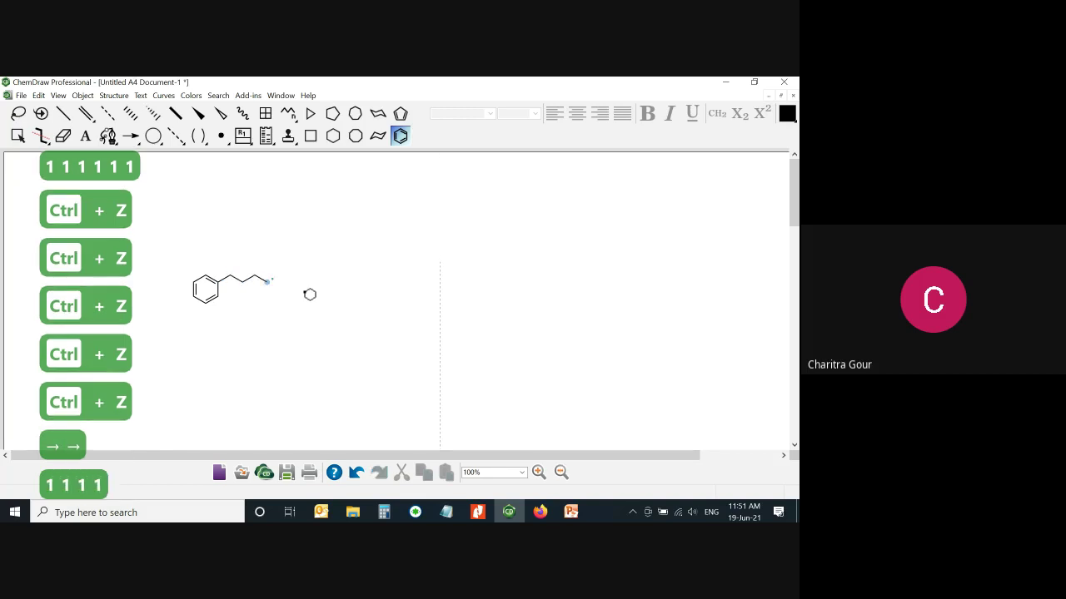
{"action": "key", "text": "1"}
{"action": "key", "text": "1"}
{"action": "key", "text": "1"}
{"action": "key", "text": "1"}
{"action": "key", "text": "1"}
{"action": "key", "text": "1"}
{"action": "key", "text": "1"}
{"action": "key", "text": "1"}
{"action": "key", "text": "1"}
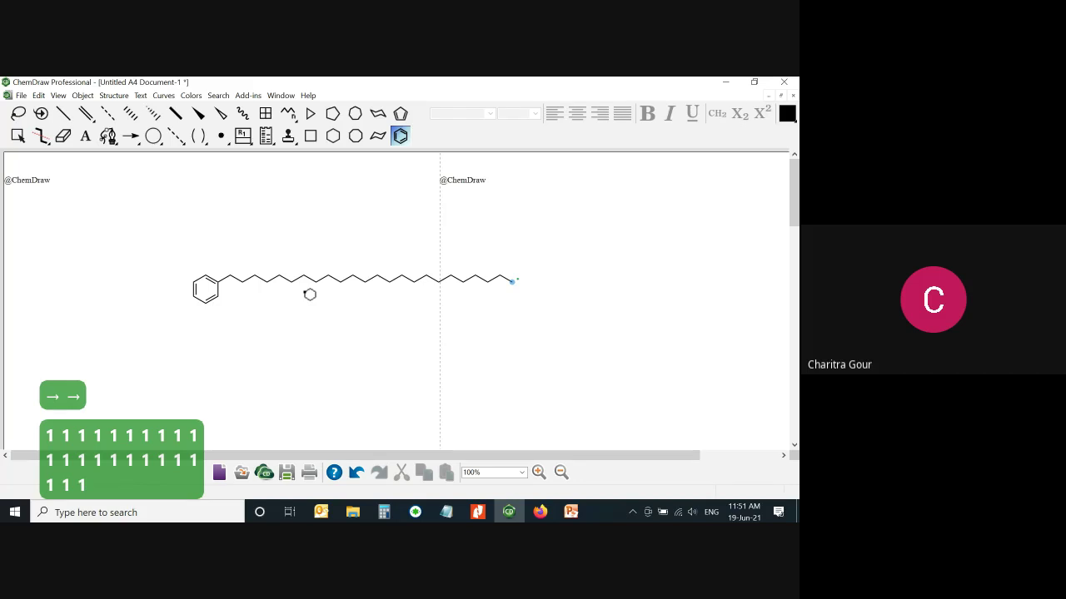
Attach a six-membered ring to the end of the chain and make its outermost vertical bond double
{"action": "key", "text": "6"}
{"action": "key", "text": "Up"}
{"action": "key", "text": "Left"}
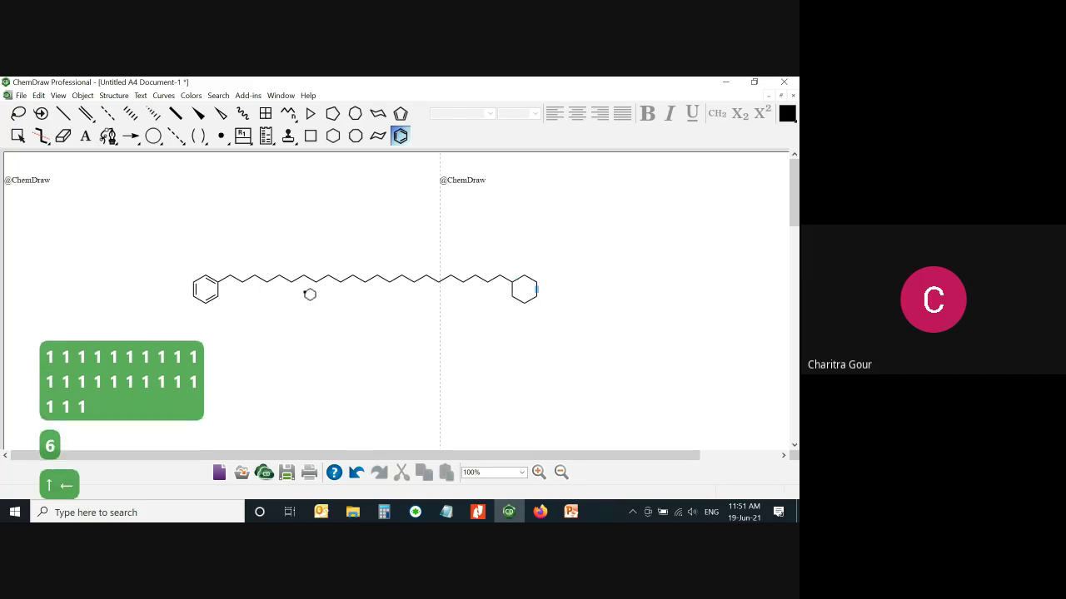
{"action": "key", "text": "2"}
{"action": "key", "text": "Left"}
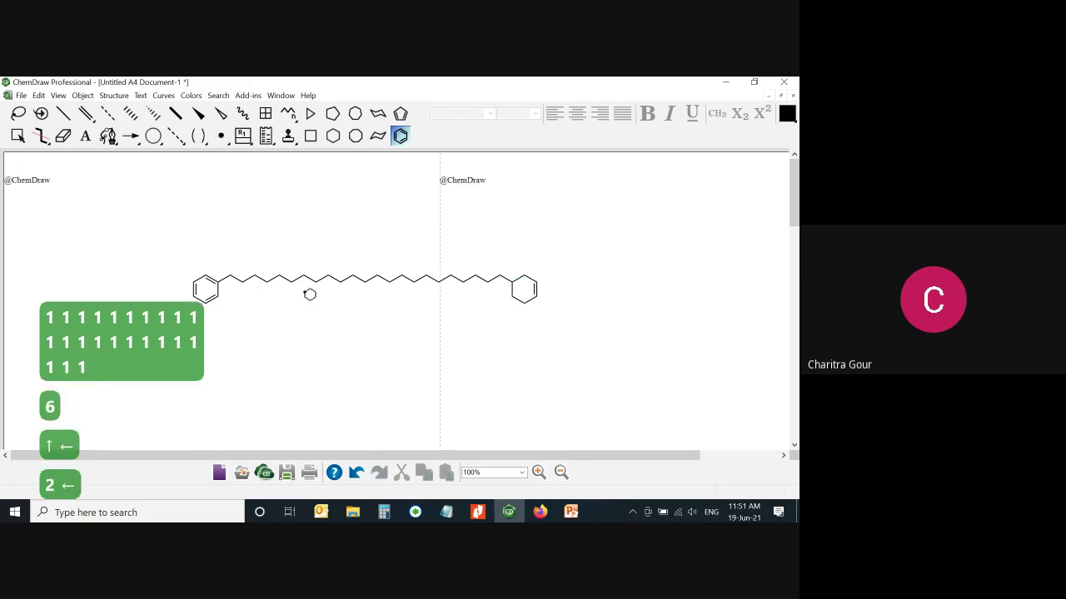
{"action": "key", "text": "Up"}
{"action": "key", "text": "Up"}
{"action": "key", "text": "Up"}
{"action": "key", "text": "Up"}
{"action": "key", "text": "Down"}
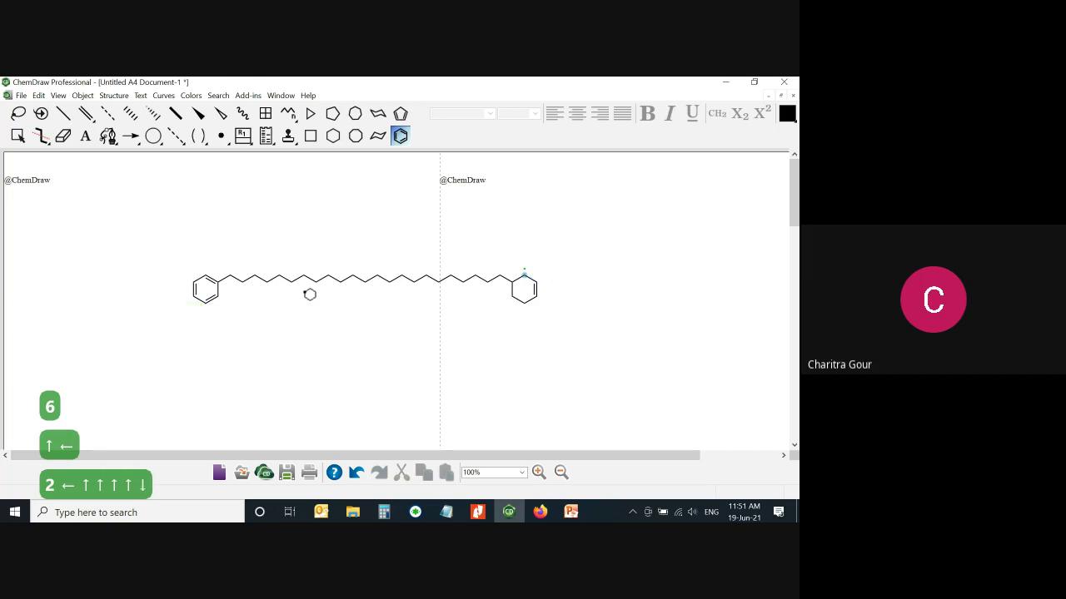
{"action": "key", "text": "Right"}
{"action": "key", "text": "Right"}
{"action": "key", "text": "Down"}
{"action": "key", "text": "Right"}
{"action": "key", "text": "Down"}
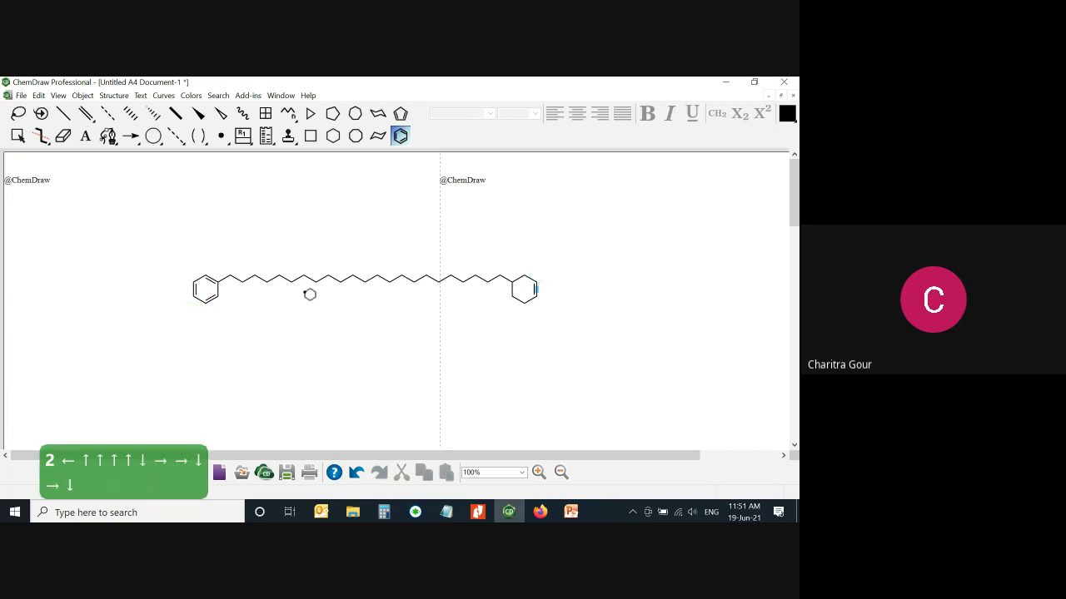
Add a double-bonded oxygen to the ninth chain carbon counted from the cyclohexene ring
{"action": "key", "text": "Up"}
{"action": "key", "text": "Up"}
{"action": "key", "text": "Up"}
{"action": "key", "text": "Left"}
{"action": "key", "text": "Left"}
{"action": "key", "text": "Left"}
{"action": "key", "text": "Left"}
{"action": "key", "text": "Left"}
{"action": "key", "text": "Left"}
{"action": "key", "text": "Left"}
{"action": "key", "text": "Left"}
{"action": "key", "text": "Left"}
{"action": "key", "text": "Left"}
{"action": "key", "text": "Left"}
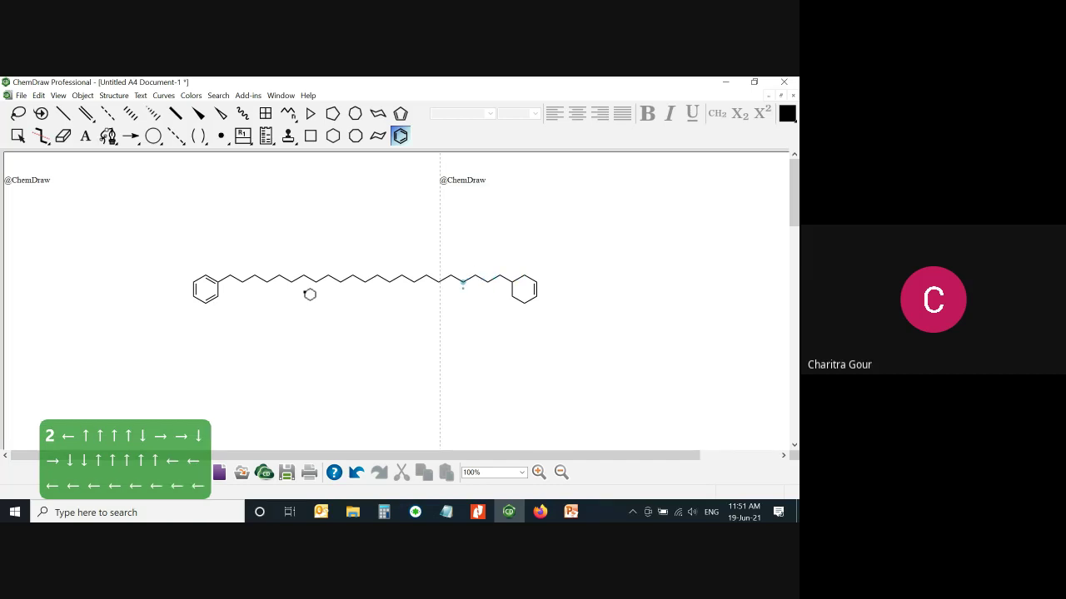
{"action": "key", "text": "Left"}
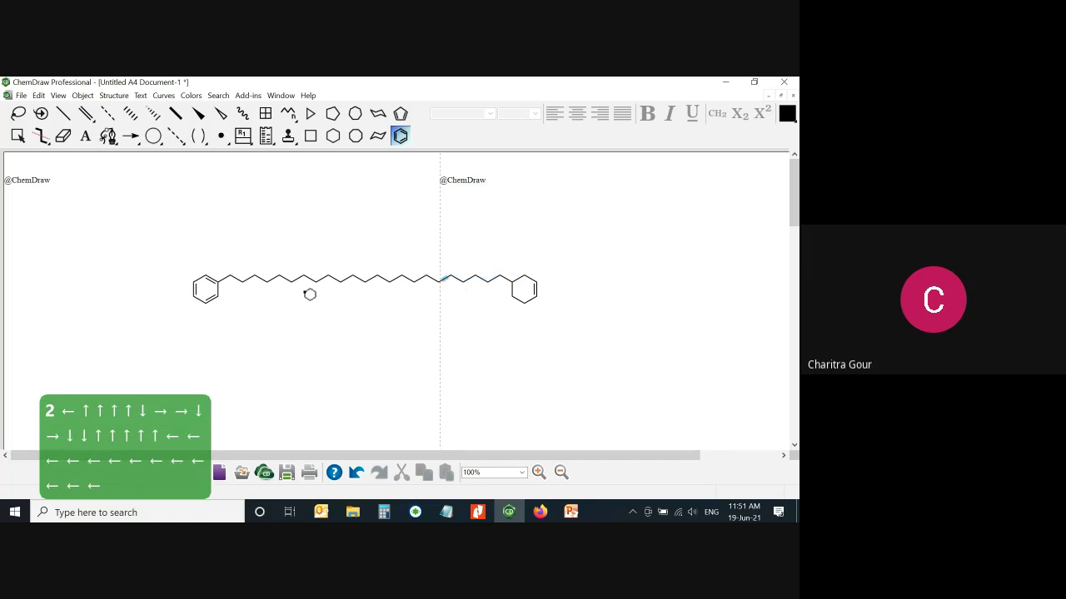
{"action": "key", "text": "Left"}
{"action": "key", "text": "Left"}
{"action": "key", "text": "Left"}
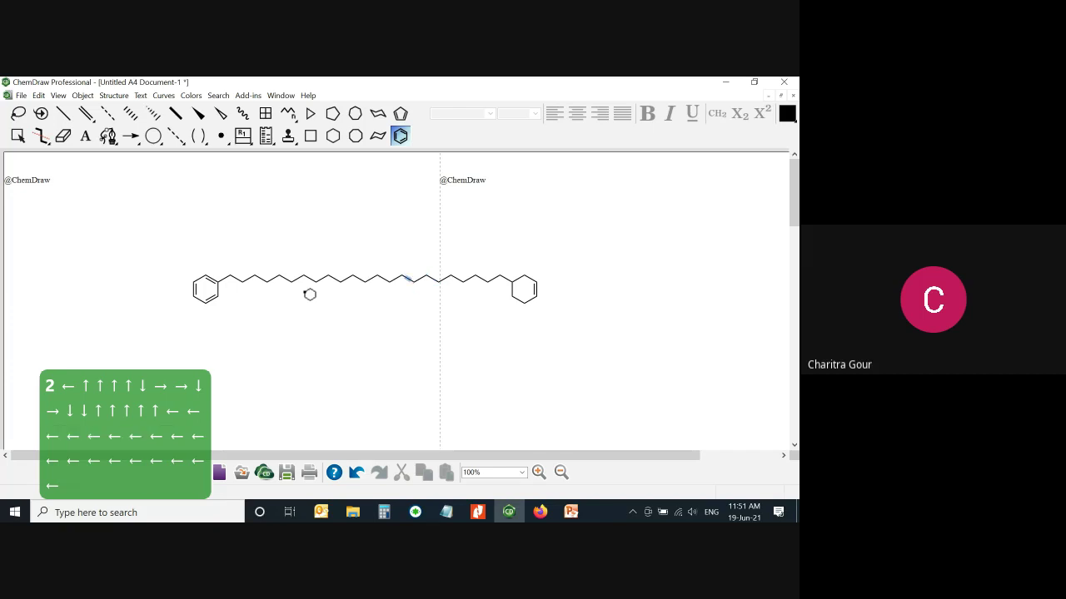
{"action": "key", "text": "Left"}
{"action": "key", "text": "1"}
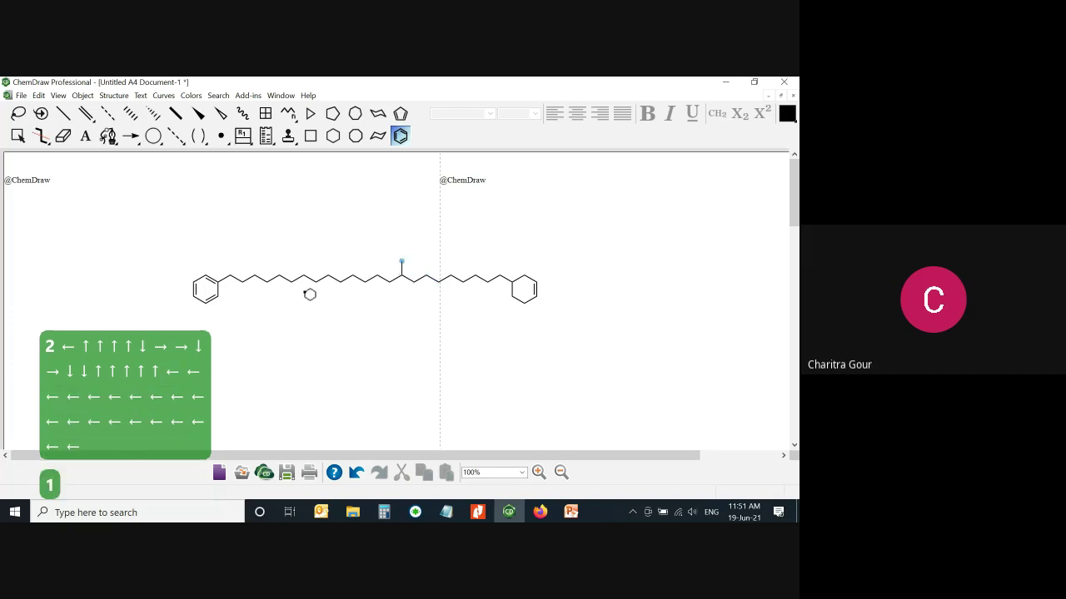
{"action": "key", "text": "Down"}
{"action": "key", "text": "2"}
{"action": "key", "text": "Up"}
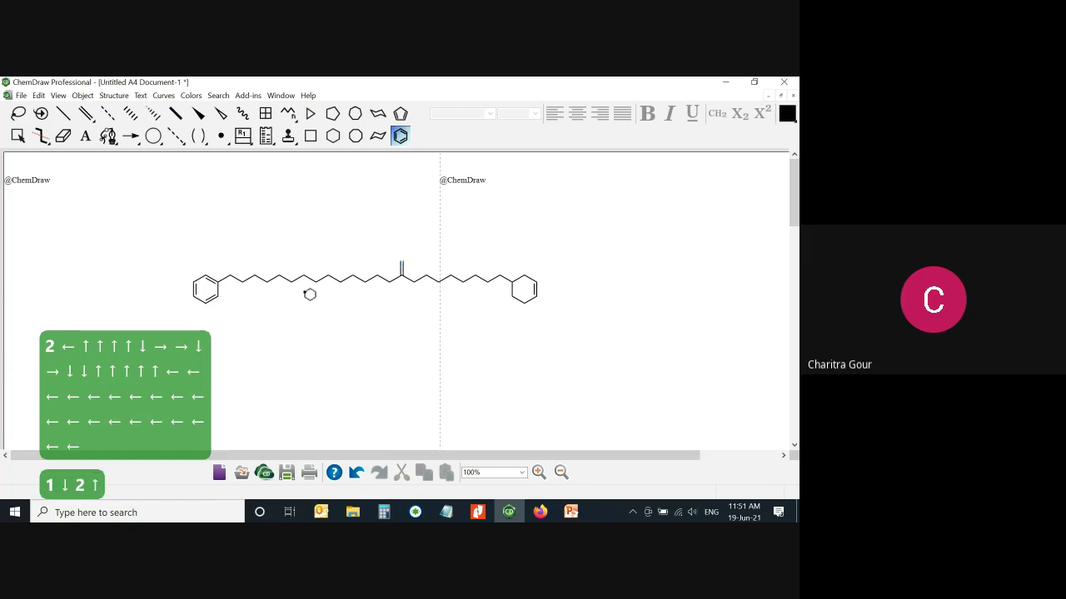
{"action": "key", "text": "o"}
Add single-bond branches to the chain carbons three and six positions from the carbonyl, toward the benzene ring
{"action": "key", "text": "Left"}
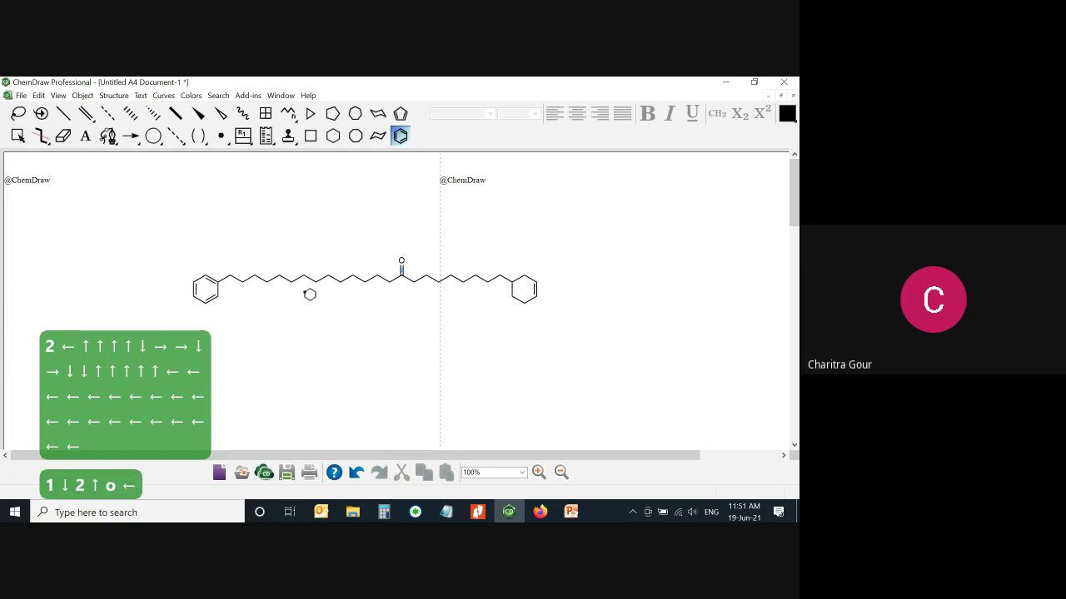
{"action": "key", "text": "Left"}
{"action": "key", "text": "Down"}
{"action": "key", "text": "Left"}
{"action": "key", "text": "Left"}
{"action": "key", "text": "Left"}
{"action": "key", "text": "Left"}
{"action": "key", "text": "Left"}
{"action": "key", "text": "Left"}
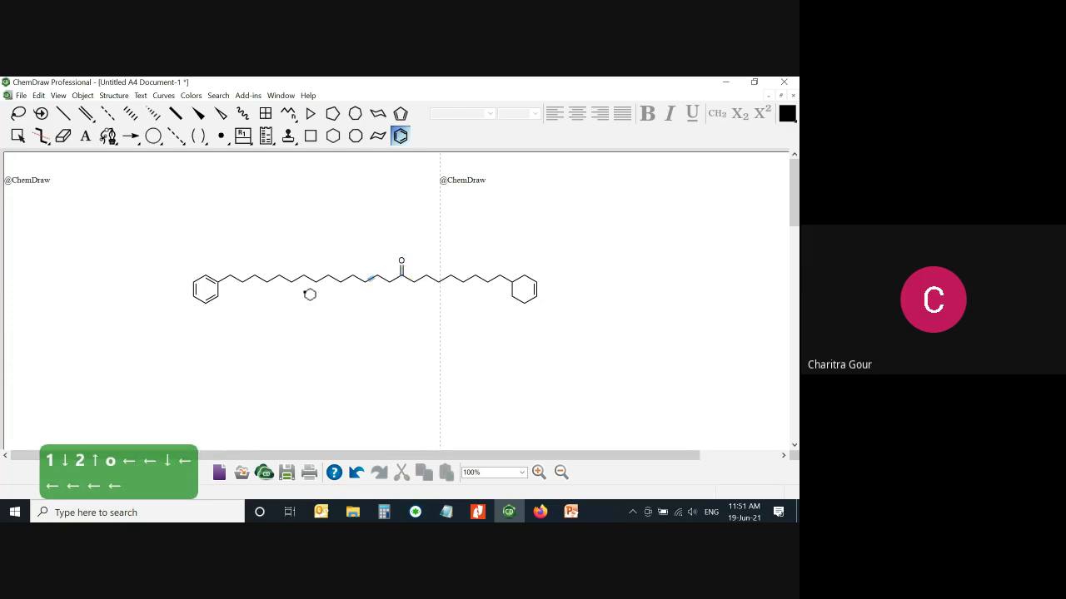
{"action": "key", "text": "1"}
{"action": "key", "text": "Left"}
{"action": "key", "text": "Left"}
{"action": "key", "text": "Left"}
{"action": "key", "text": "Left"}
{"action": "key", "text": "Left"}
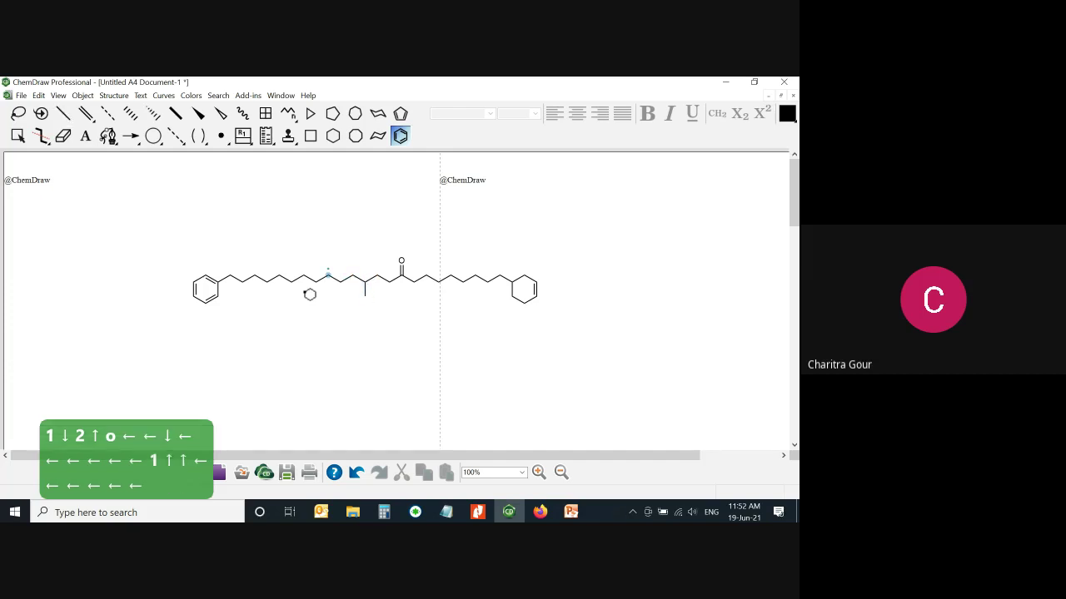
{"action": "key", "text": "1"}
Add single-bond branches nine and twelve carbons from the carbonyl toward the benzene ring, labelling the last one CH3
{"action": "key", "text": "Left"}
{"action": "key", "text": "Left"}
{"action": "key", "text": "Left"}
{"action": "key", "text": "Left"}
{"action": "key", "text": "Left"}
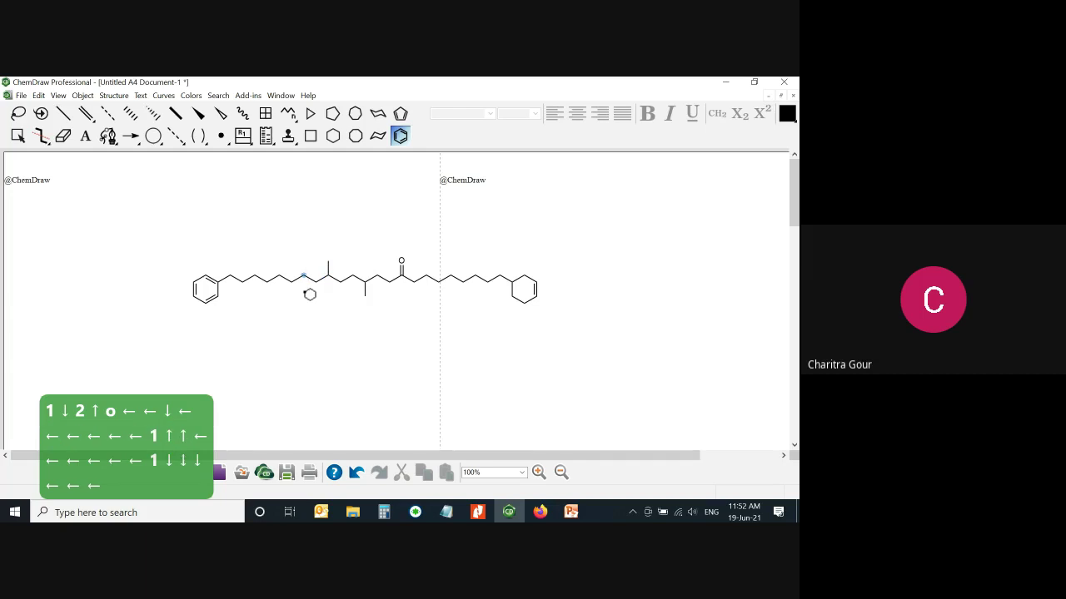
{"action": "key", "text": "Up"}
{"action": "key", "text": "Left"}
{"action": "key", "text": "Left"}
{"action": "key", "text": "Left"}
{"action": "key", "text": "Left"}
{"action": "key", "text": "Left"}
{"action": "key", "text": "Left"}
{"action": "key", "text": "Left"}
{"action": "key", "text": "1"}
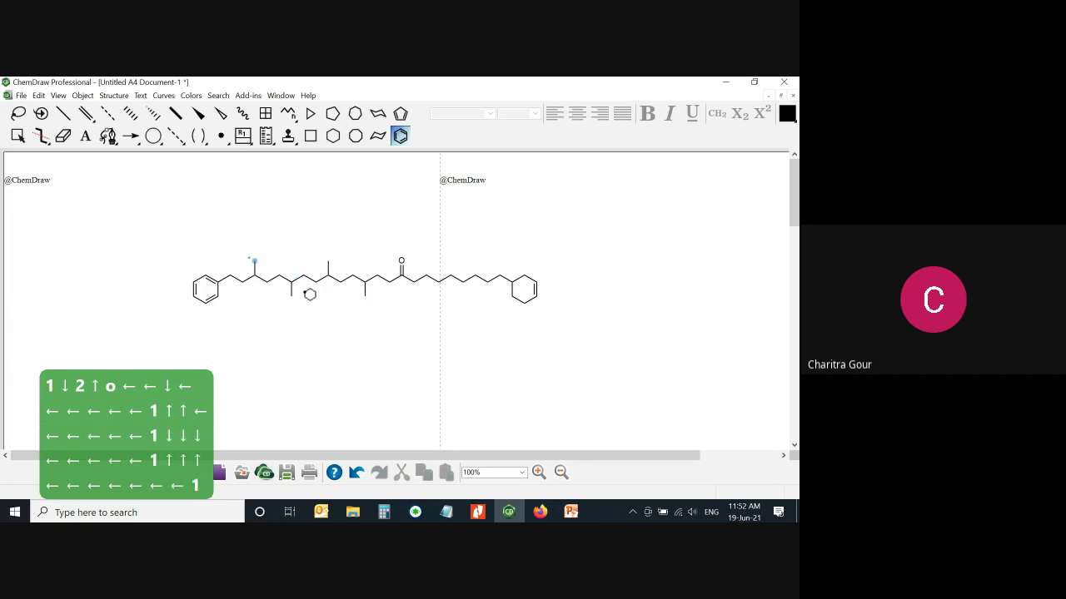
{"action": "key", "text": "Down"}
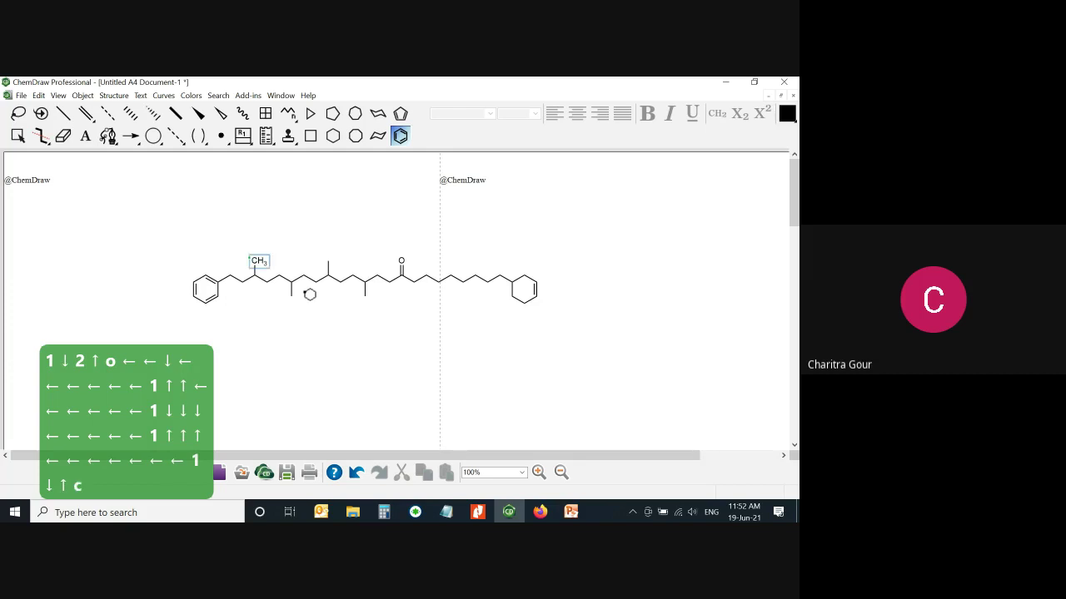
Make the chain bond on the benzene side of the second branch from the benzene ring double
{"action": "key", "text": "Right"}
{"action": "key", "text": "Right"}
{"action": "key", "text": "Right"}
{"action": "key", "text": "Right"}
{"action": "key", "text": "Right"}
{"action": "key", "text": "Right"}
{"action": "key", "text": "Right"}
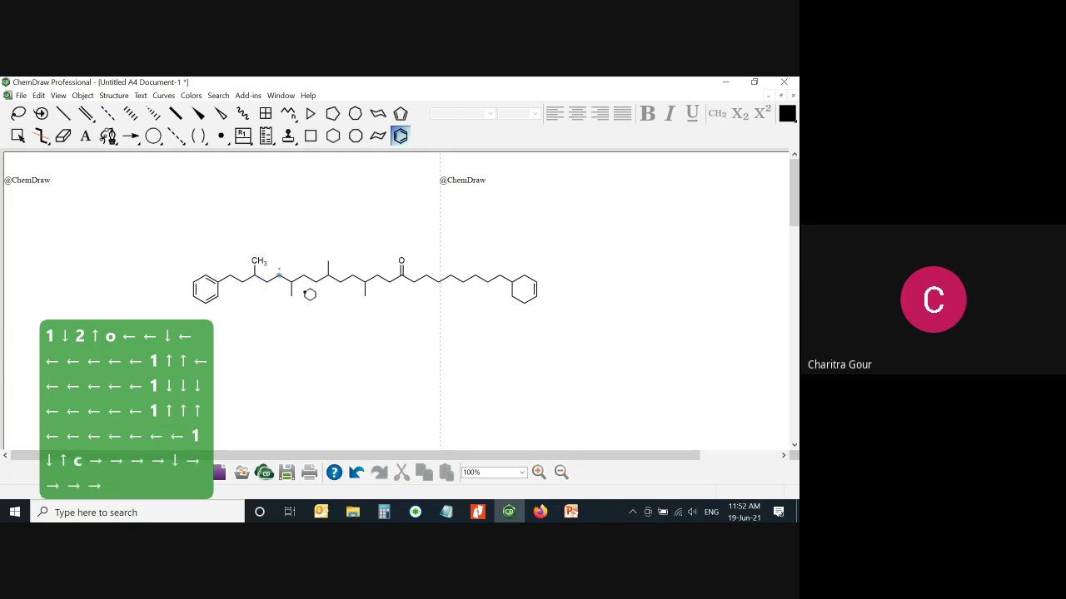
{"action": "key", "text": "2"}
Make the chain bond on the carbonyl side of the third branch from the benzene ring double
{"action": "key", "text": "Right"}
{"action": "key", "text": "Right"}
{"action": "key", "text": "Right"}
{"action": "key", "text": "Right"}
{"action": "key", "text": "Right"}
{"action": "key", "text": "Right"}
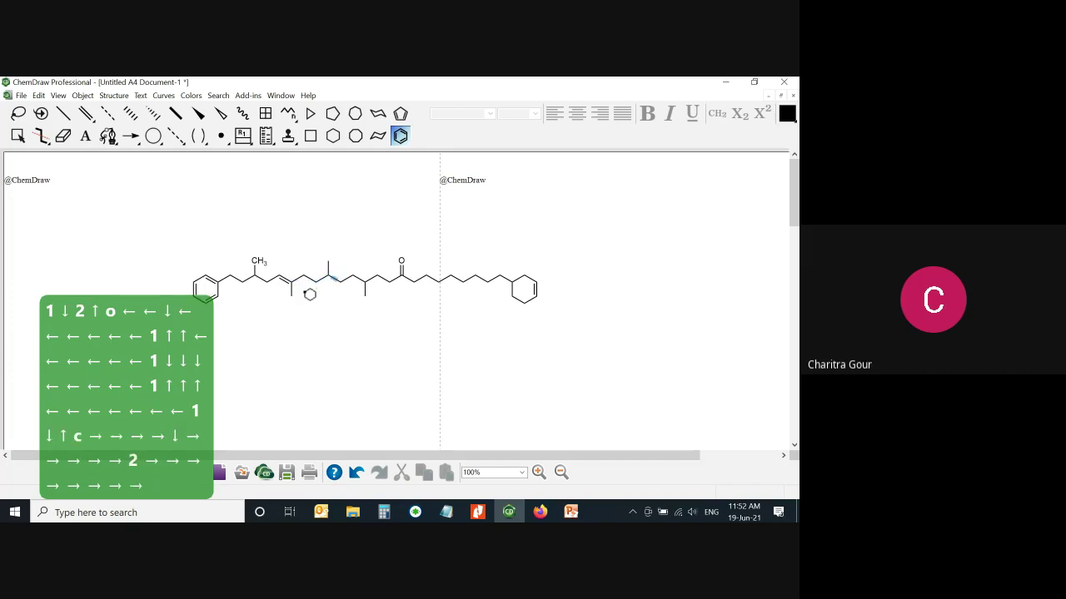
{"action": "key", "text": "2"}
Make the third chain bond from the carbonyl carbon, on the cyclohexene side, double
{"action": "key", "text": "Right"}
{"action": "key", "text": "Right"}
{"action": "key", "text": "Right"}
{"action": "key", "text": "Right"}
{"action": "key", "text": "Right"}
{"action": "key", "text": "Right"}
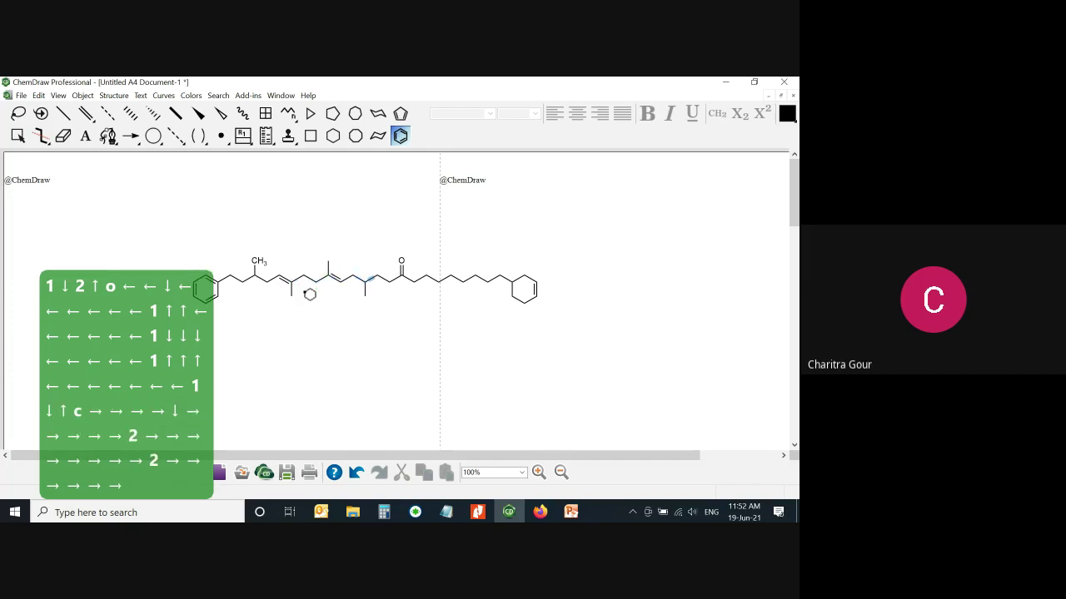
{"action": "key", "text": "Right"}
{"action": "key", "text": "Right"}
{"action": "key", "text": "Right"}
{"action": "key", "text": "Right"}
{"action": "key", "text": "Right"}
{"action": "key", "text": "Right"}
{"action": "key", "text": "Right"}
{"action": "key", "text": "Right"}
{"action": "key", "text": "Right"}
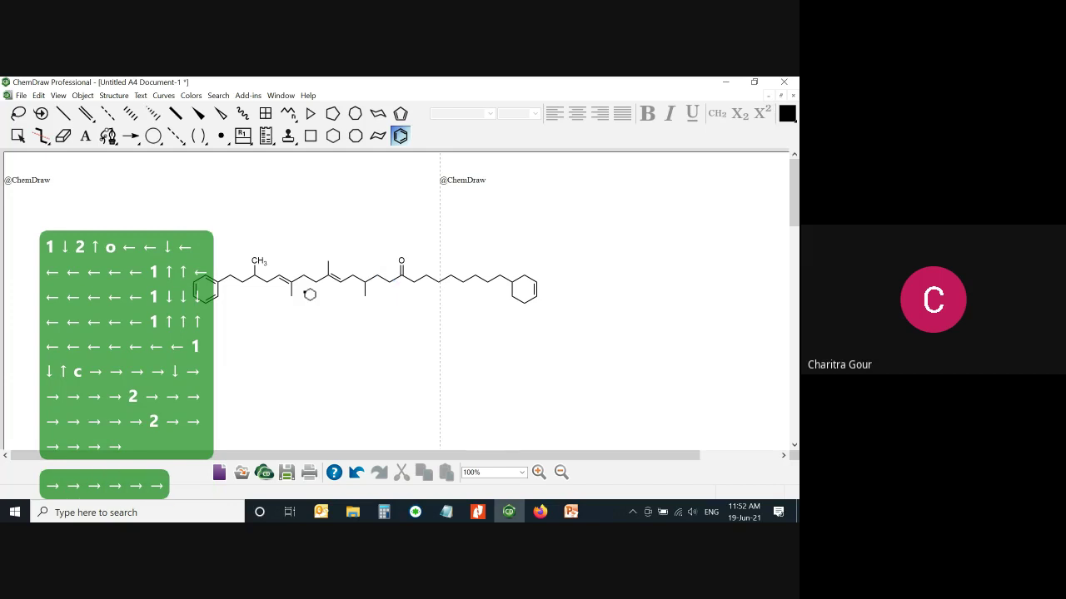
{"action": "key", "text": "2"}
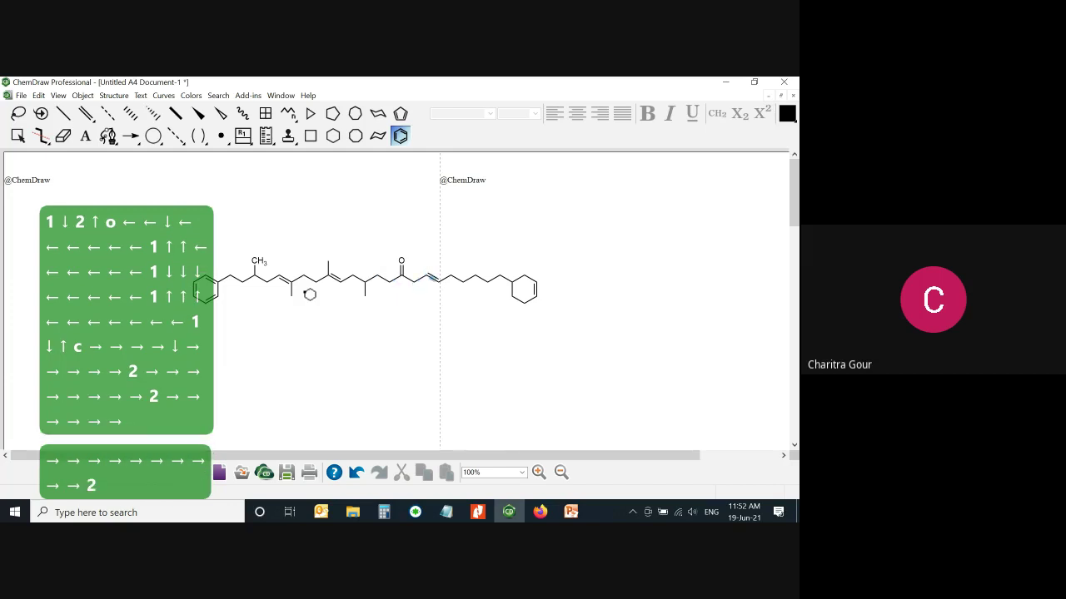
Make the third chain bond from the cyclohexene ring double
{"action": "key", "text": "Right"}
{"action": "key", "text": "Right"}
{"action": "key", "text": "Right"}
{"action": "key", "text": "Right"}
{"action": "key", "text": "Right"}
{"action": "key", "text": "Right"}
{"action": "key", "text": "Left"}
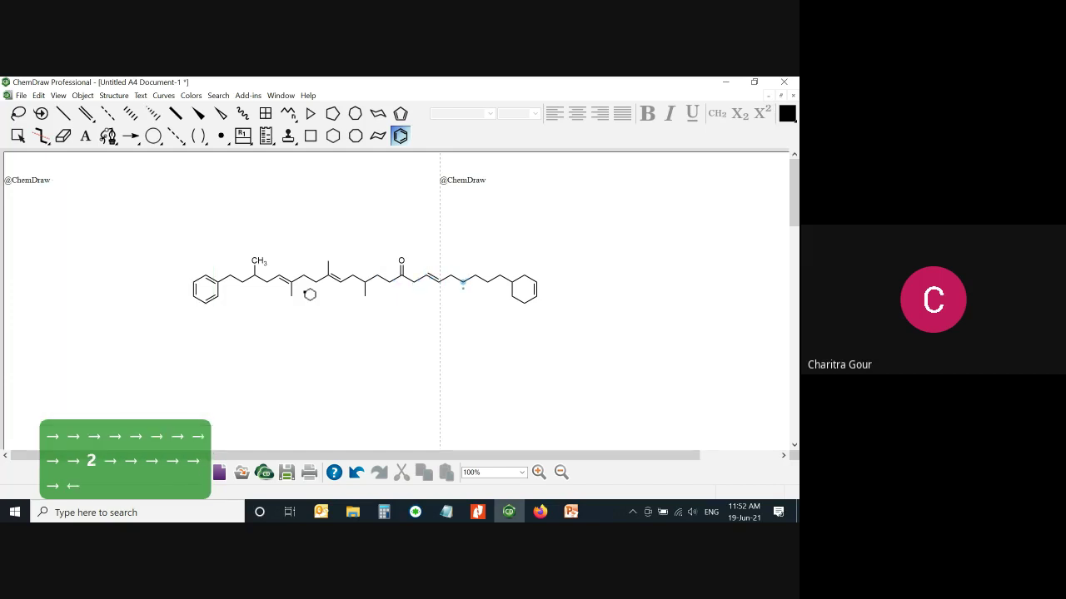
{"action": "key", "text": "Right"}
{"action": "key", "text": "Right"}
{"action": "key", "text": "Right"}
{"action": "key", "text": "2"}
Select the entire molecule and delete it from the page
{"action": "key", "text": "ctrl+a"}
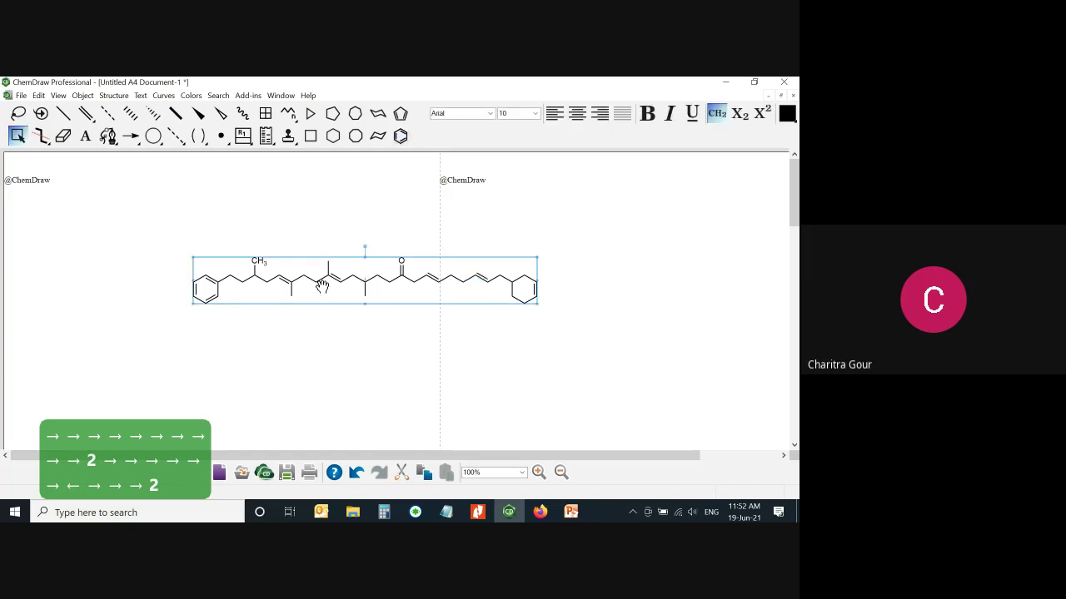
{"action": "left_click_drag", "start_coordinate": [308, 279], "coordinate": [373, 260]}
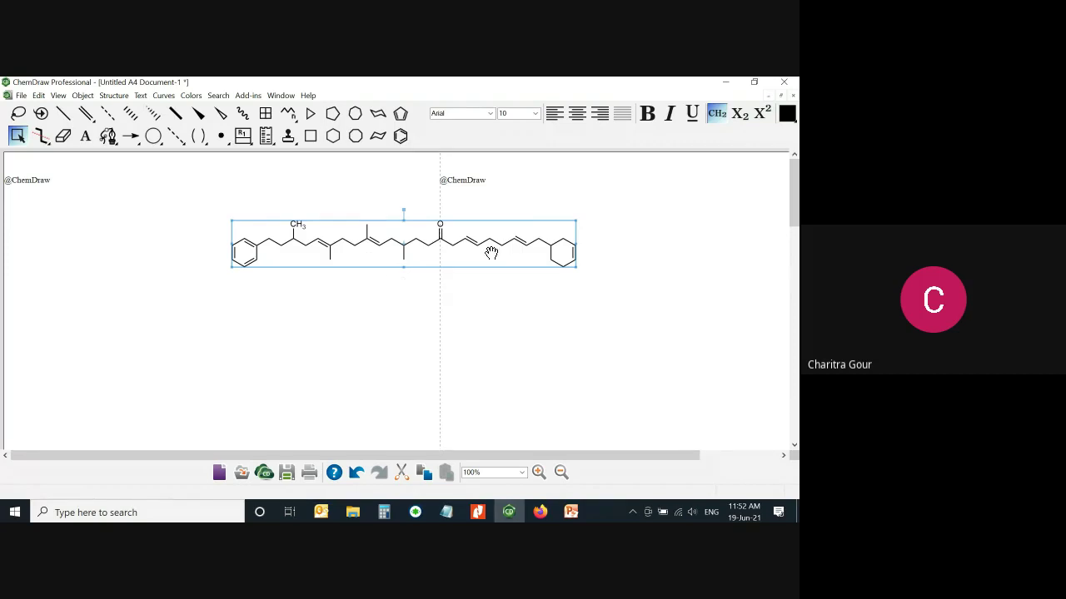
{"action": "key", "text": "Delete"}
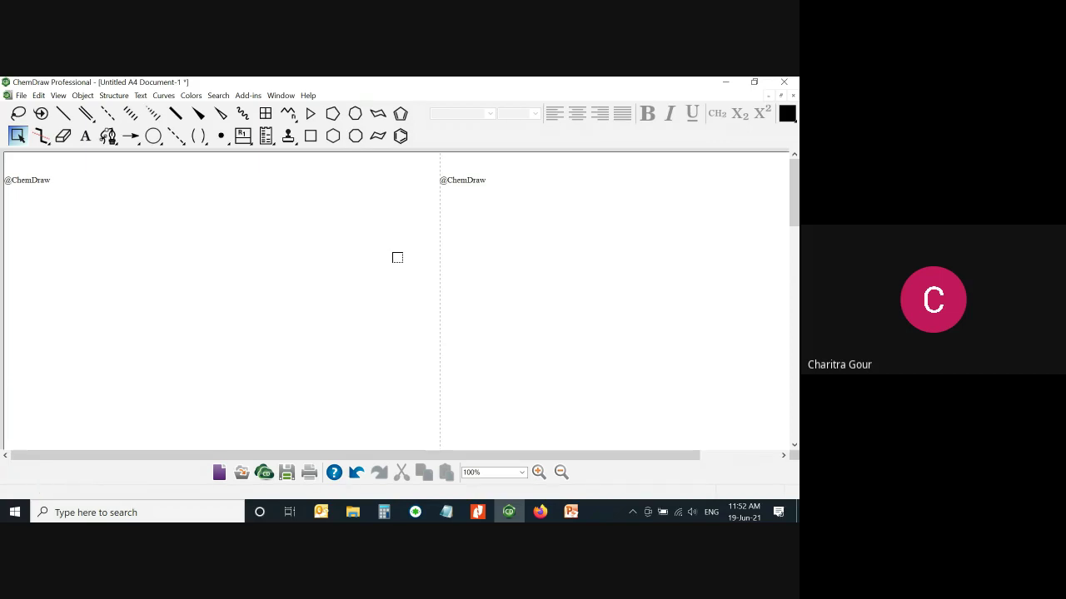
Start saving the document under a new name, with ChemDraw Style Sheet (*.cds) as the file type
{"action": "left_click", "coordinate": [25, 98]}
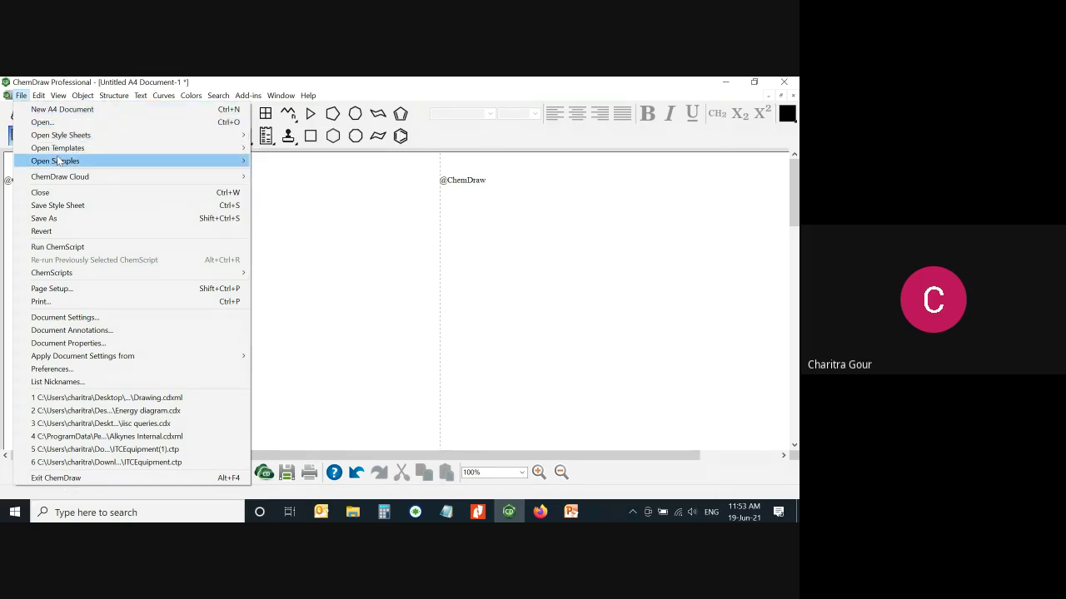
{"action": "left_click", "coordinate": [80, 223]}
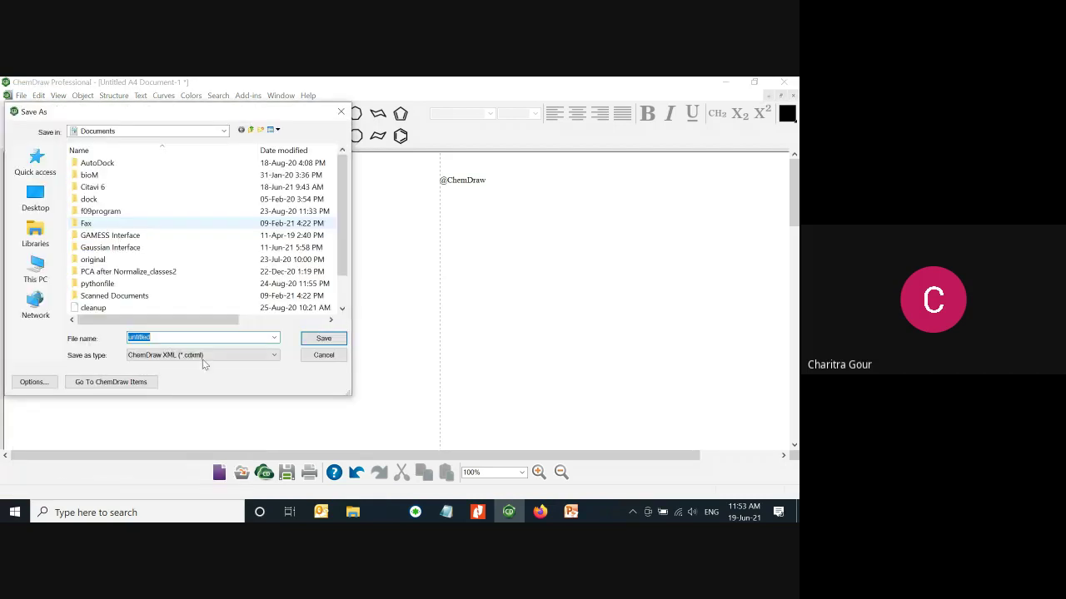
{"action": "left_click", "coordinate": [202, 358]}
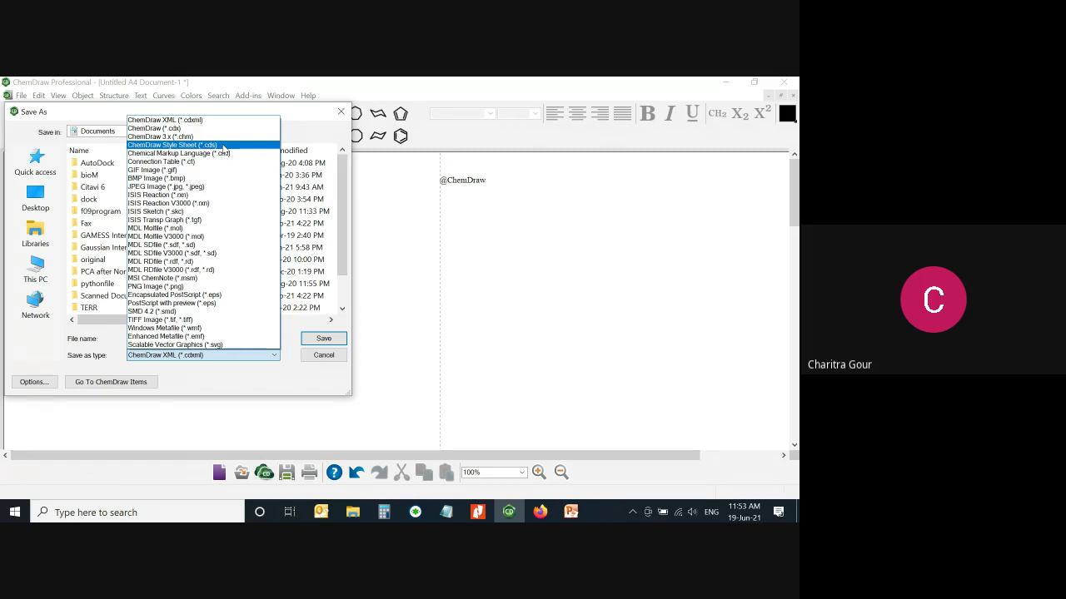
{"action": "left_click", "coordinate": [223, 146]}
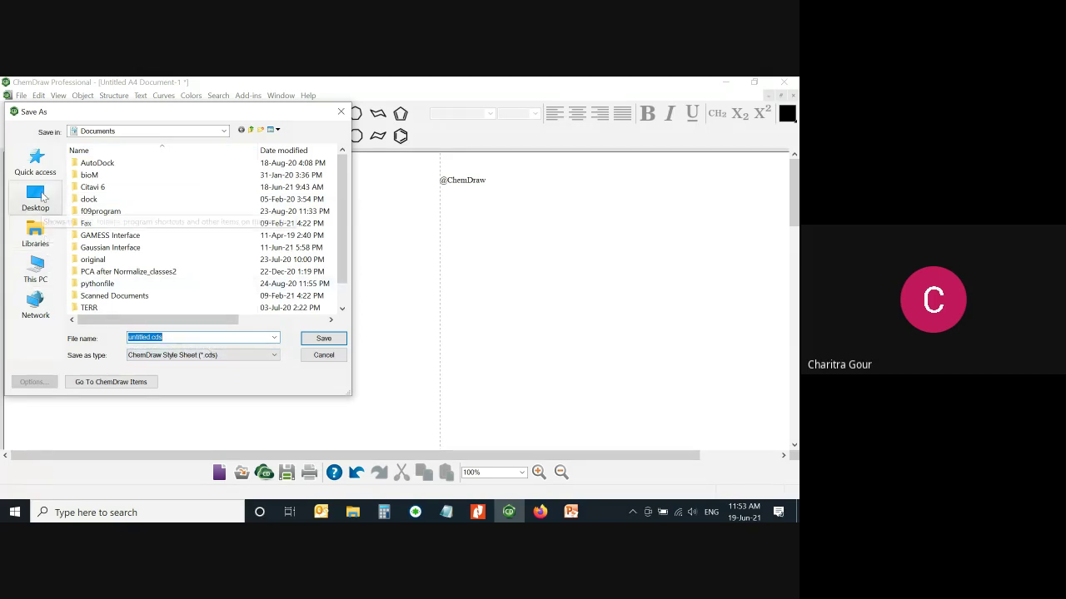
Set the save location to the ChemDraw Items folder under C:, ProgramData, PerkinElmerInformatics, ChemOffice2020, ChemDraw
{"action": "left_click", "coordinate": [225, 132]}
{"action": "left_click", "coordinate": [225, 132]}
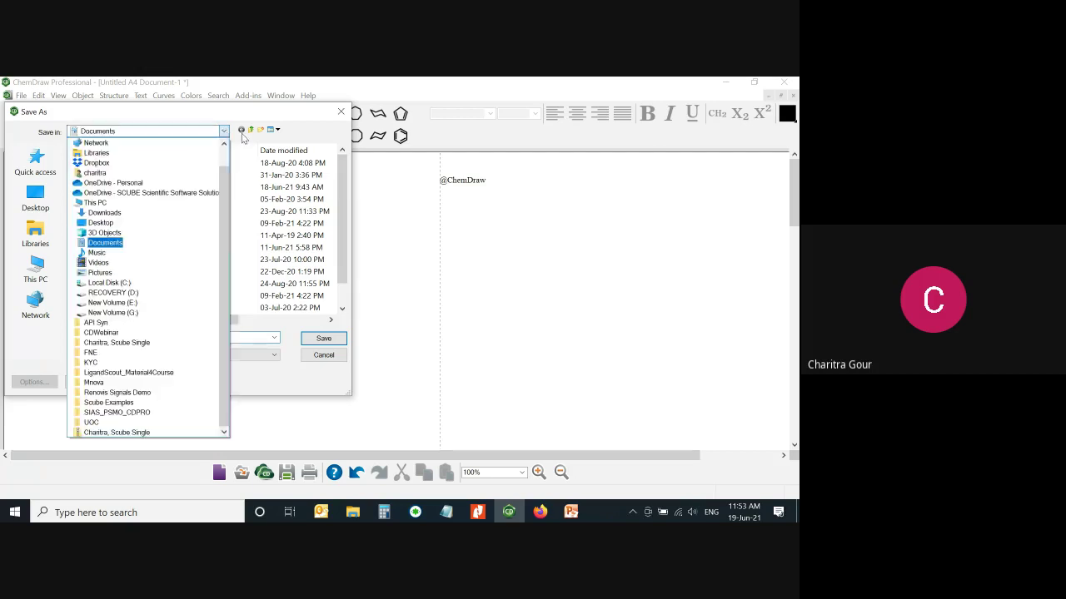
{"action": "left_click", "coordinate": [108, 283]}
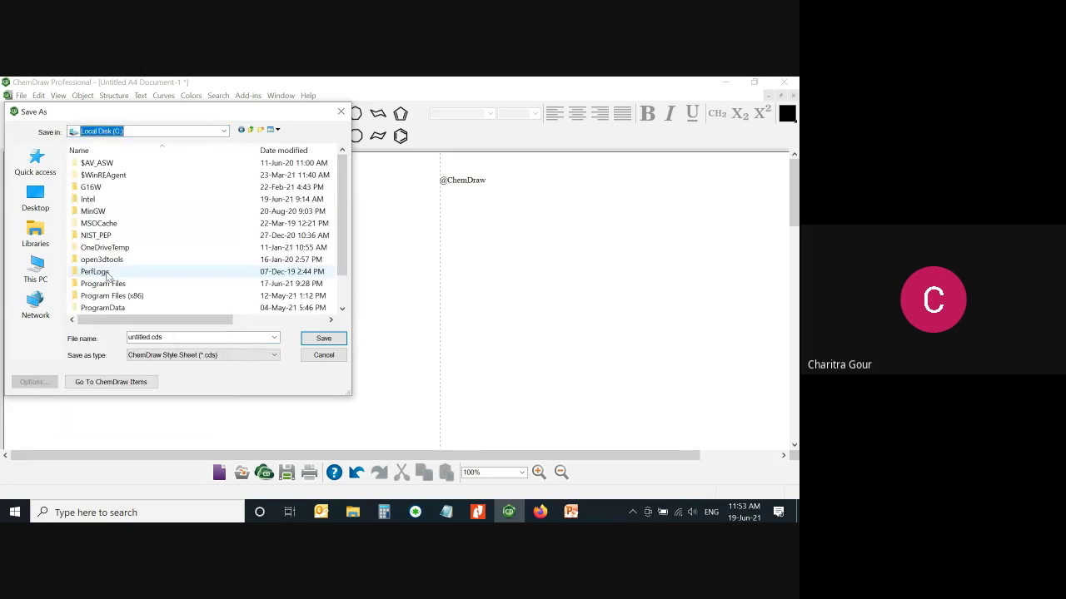
{"action": "scroll", "coordinate": [116, 275], "scroll_direction": "down", "scroll_amount": 2}
{"action": "double_click", "coordinate": [121, 274]}
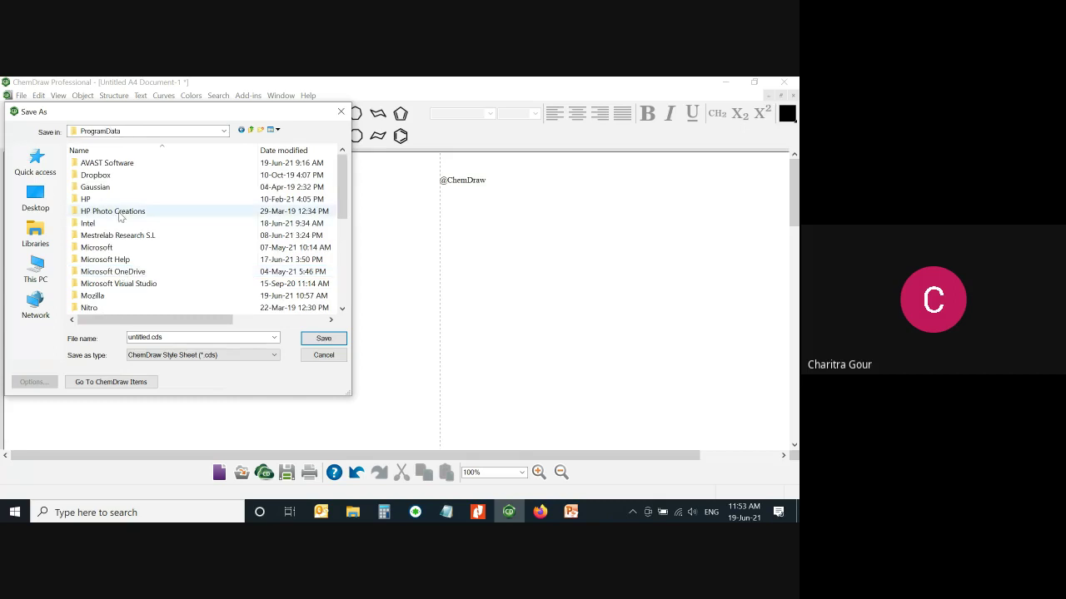
{"action": "scroll", "coordinate": [158, 212], "scroll_direction": "down", "scroll_amount": 4}
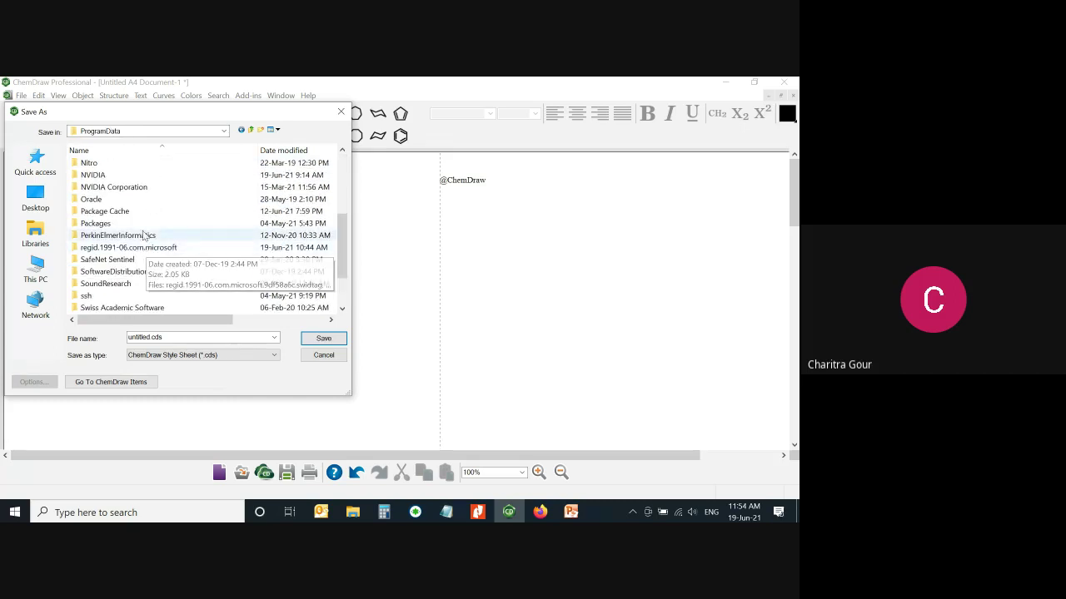
{"action": "double_click", "coordinate": [143, 236]}
{"action": "double_click", "coordinate": [118, 188]}
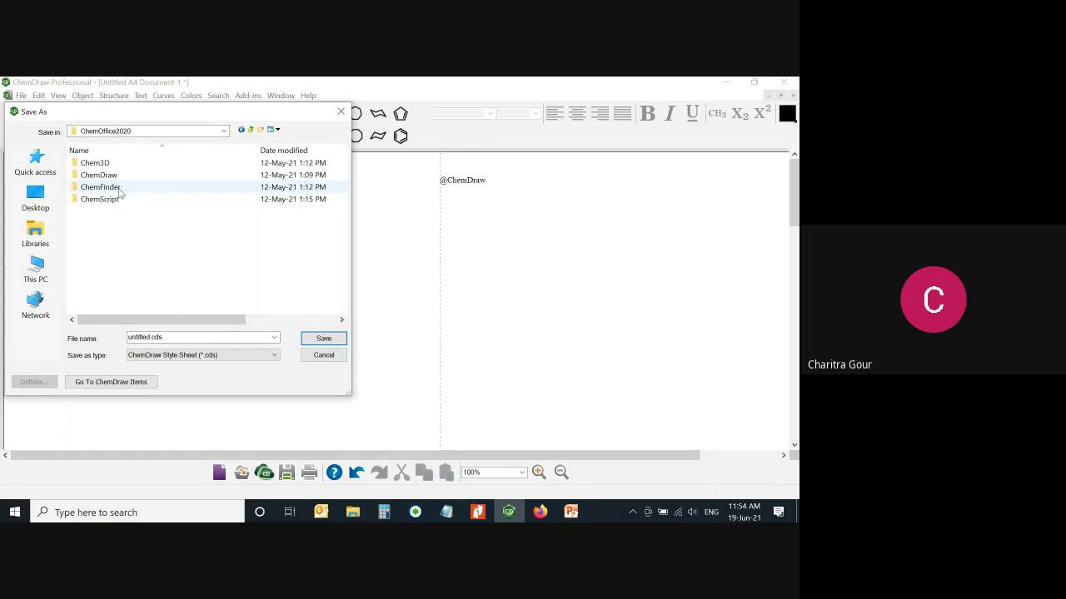
{"action": "double_click", "coordinate": [100, 175]}
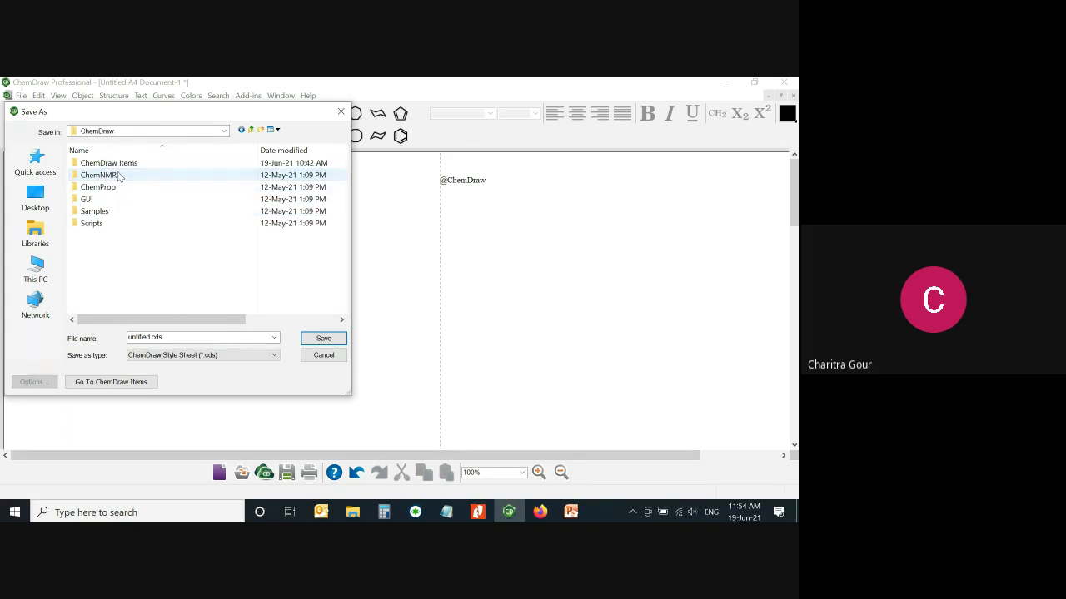
{"action": "double_click", "coordinate": [104, 163]}
Name the style sheet MySSheet and save it
{"action": "double_click", "coordinate": [175, 336]}
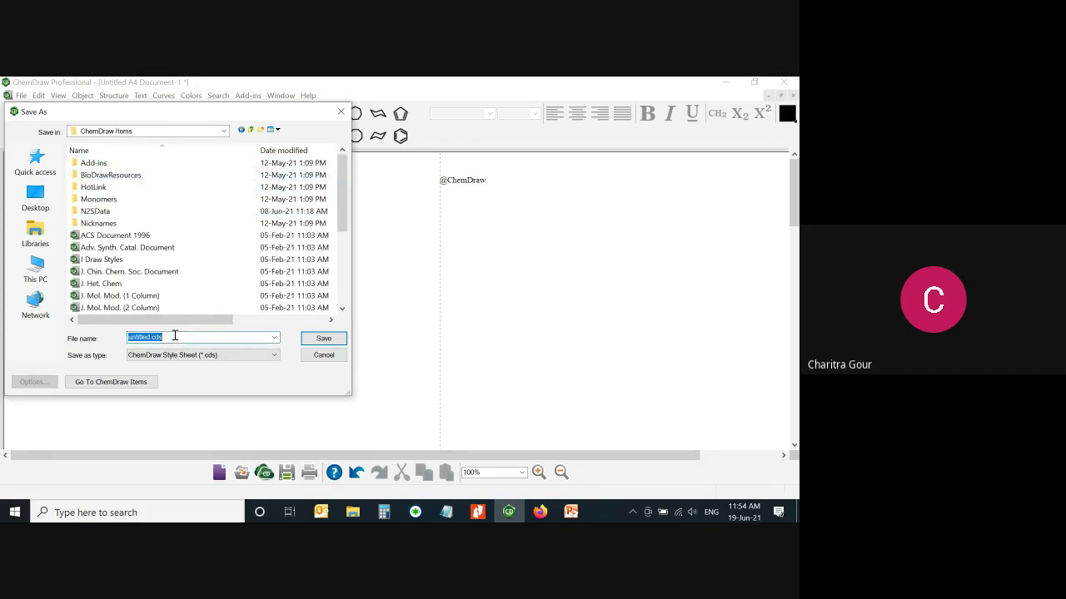
{"action": "key", "text": "BackSpace"}
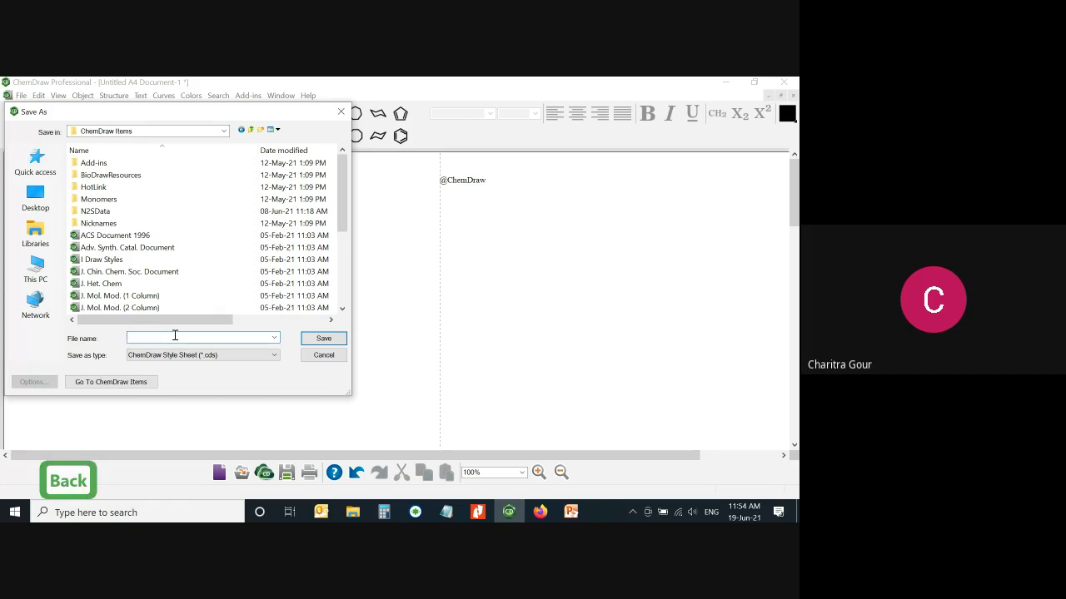
{"action": "type", "text": "My"}
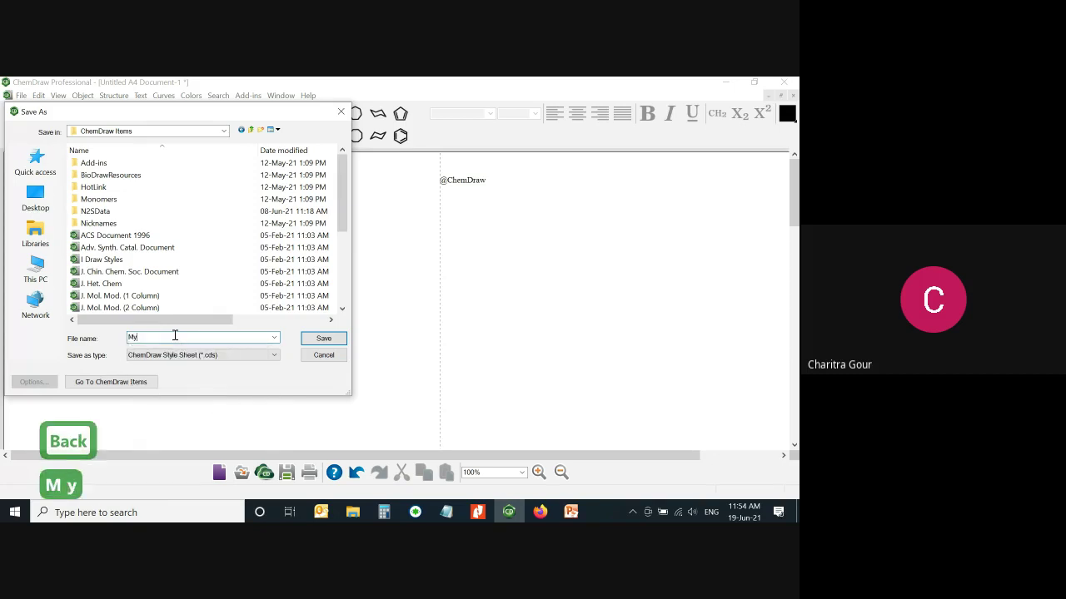
{"action": "type", "text": "SSheet"}
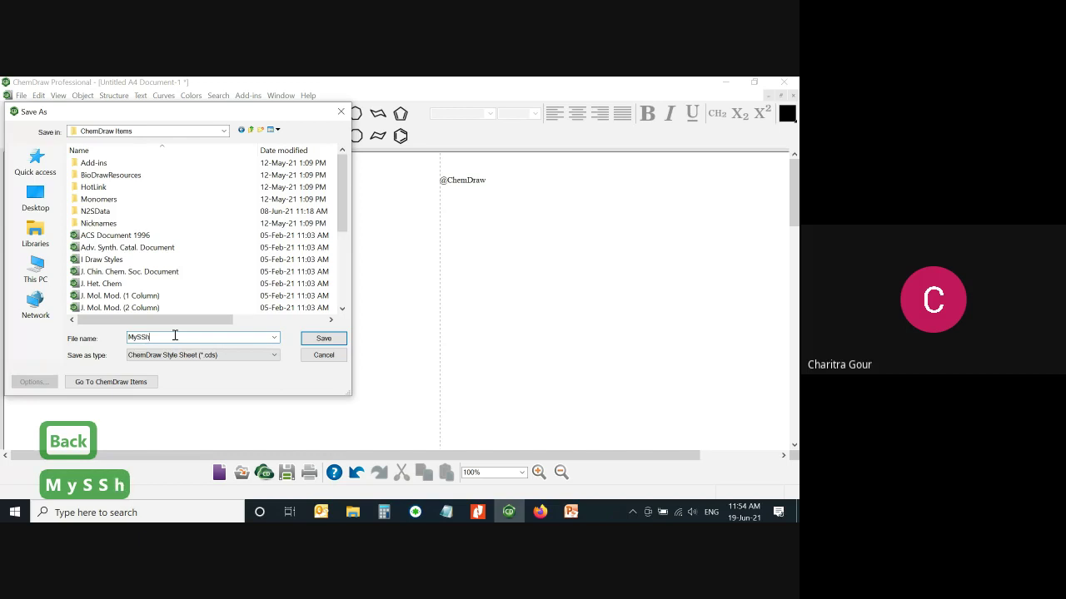
{"action": "left_click", "coordinate": [323, 338]}
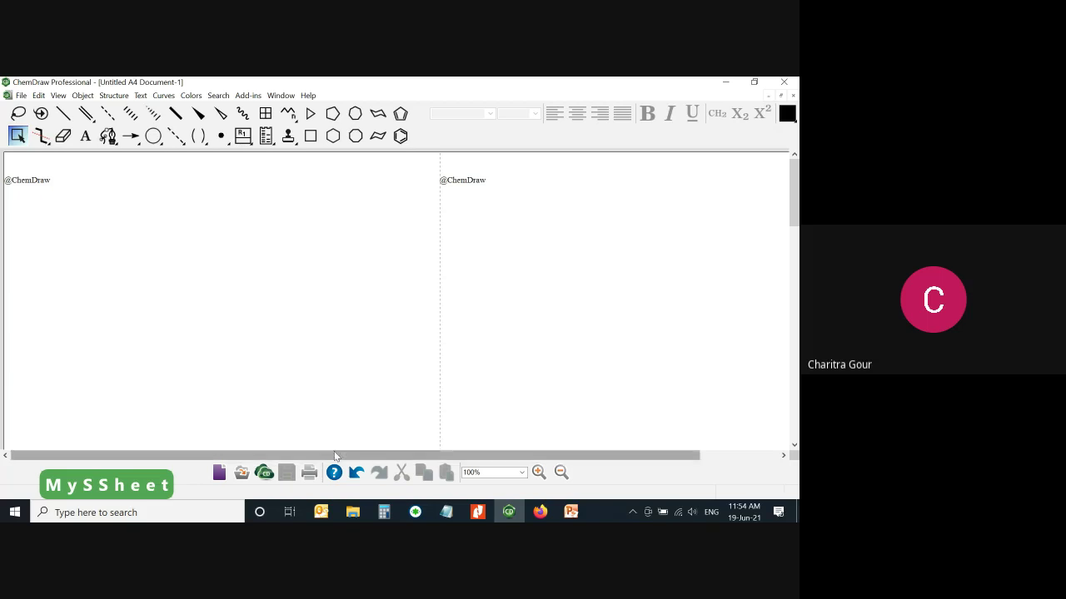
{"action": "scroll", "coordinate": [335, 454], "scroll_direction": "right", "scroll_amount": 1}
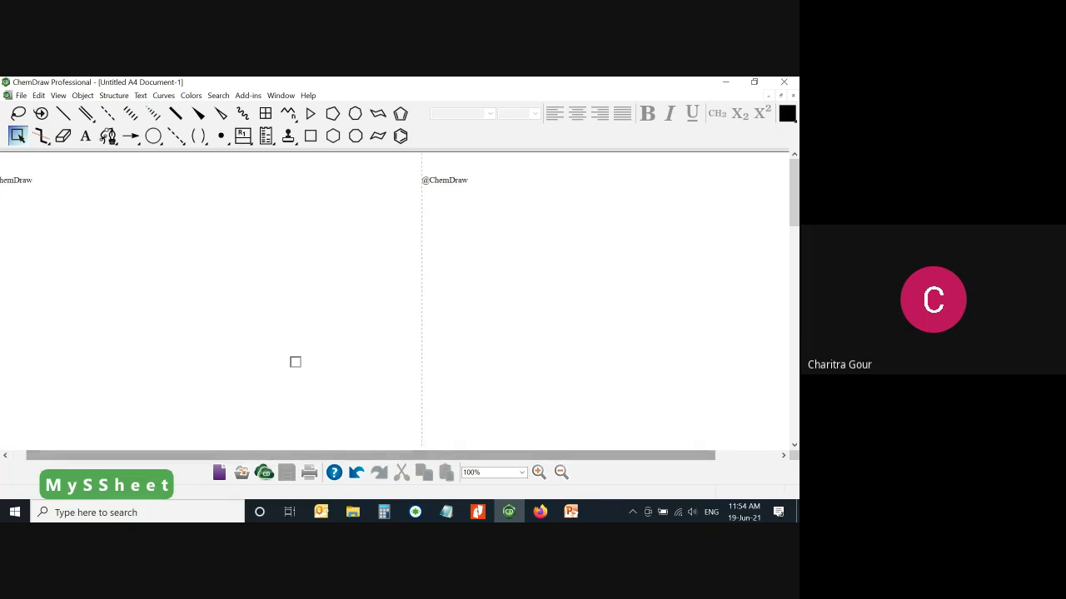
{"action": "right_click", "coordinate": [168, 213]}
{"action": "left_click", "coordinate": [97, 281]}
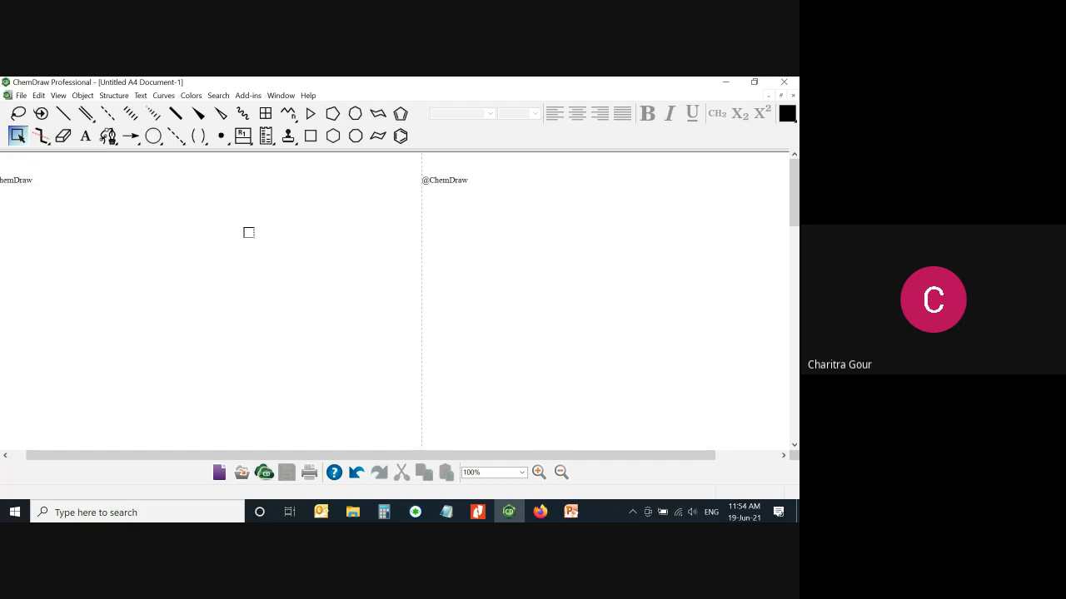
{"action": "left_click_drag", "start_coordinate": [201, 454], "coordinate": [181, 454]}
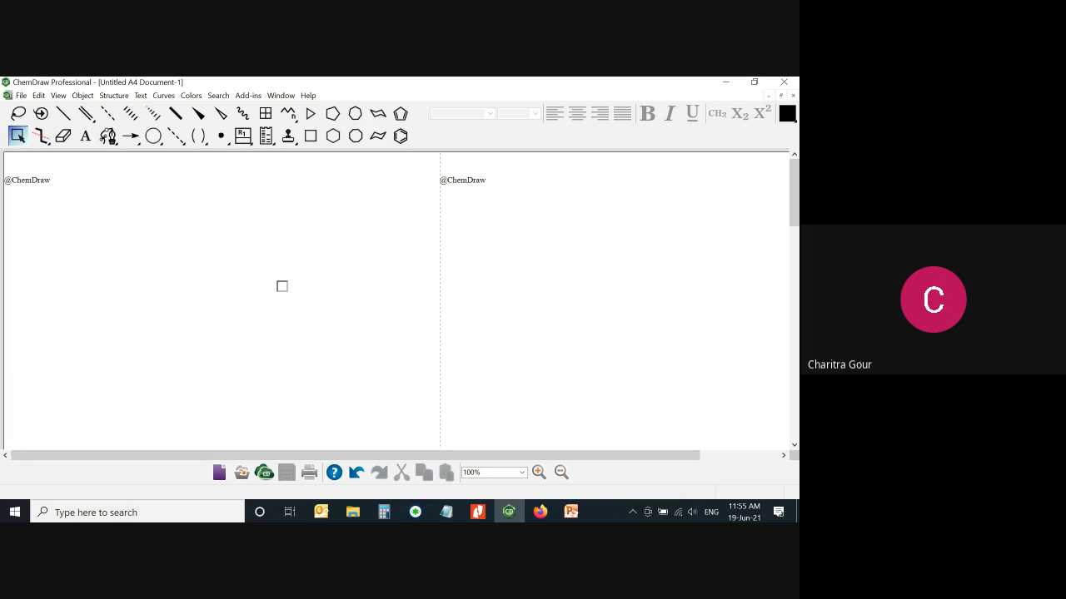
Draw a benzene ring on the blank page and fuse two six-membered rings in a linear row onto it
{"action": "key", "text": "j"}
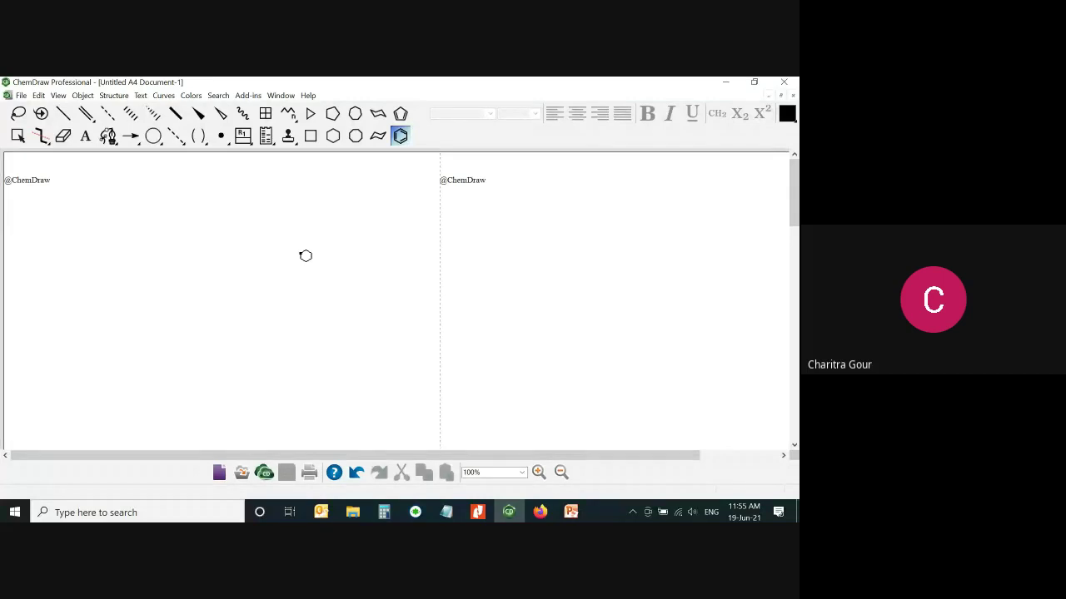
{"action": "left_click", "coordinate": [302, 254]}
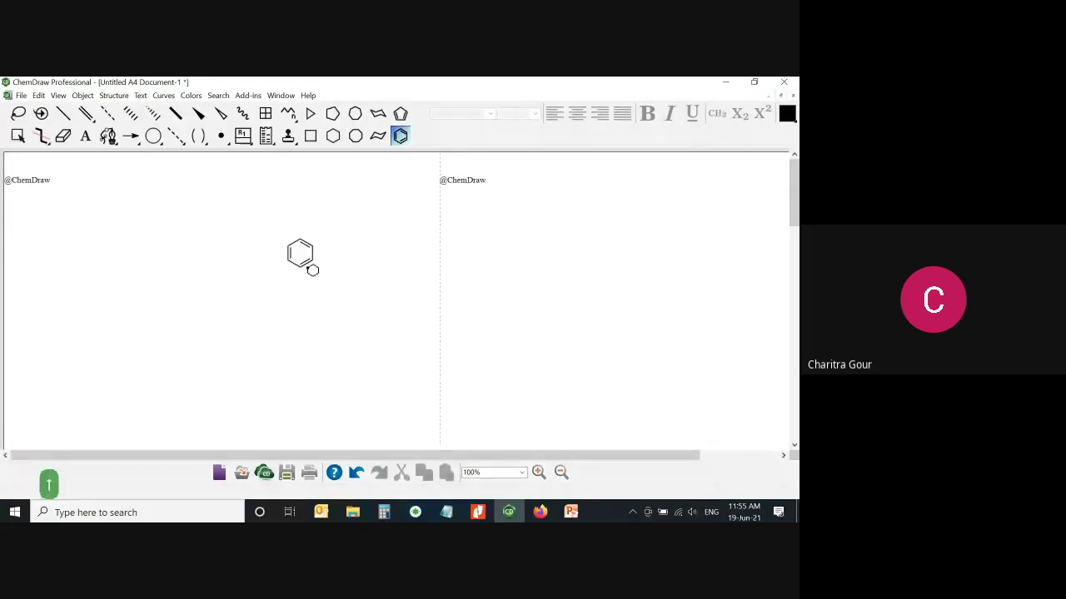
{"action": "key", "text": "ctrl+a"}
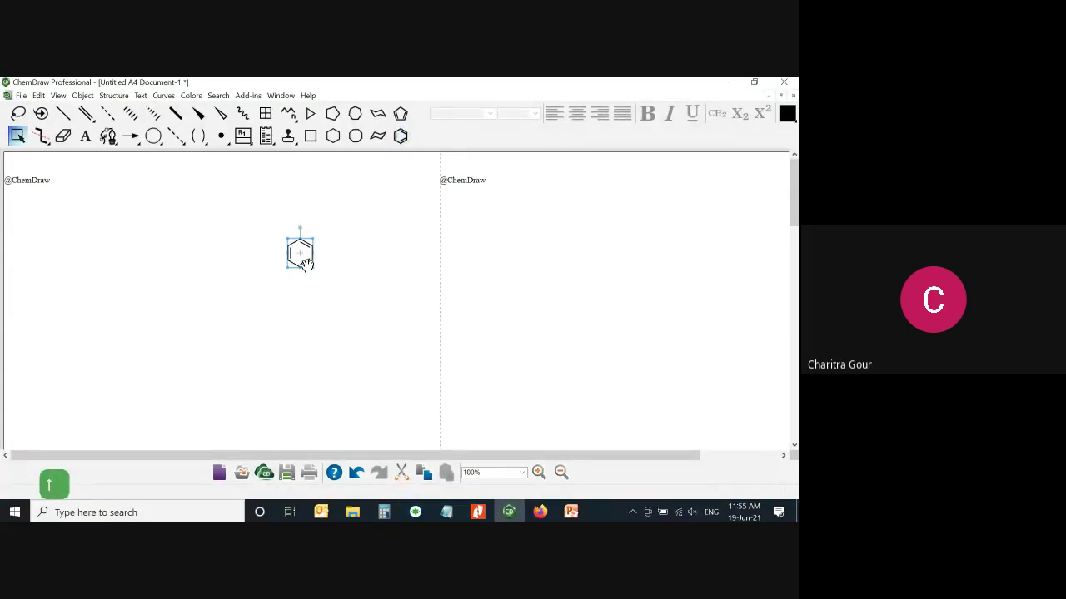
{"action": "key", "text": "Return"}
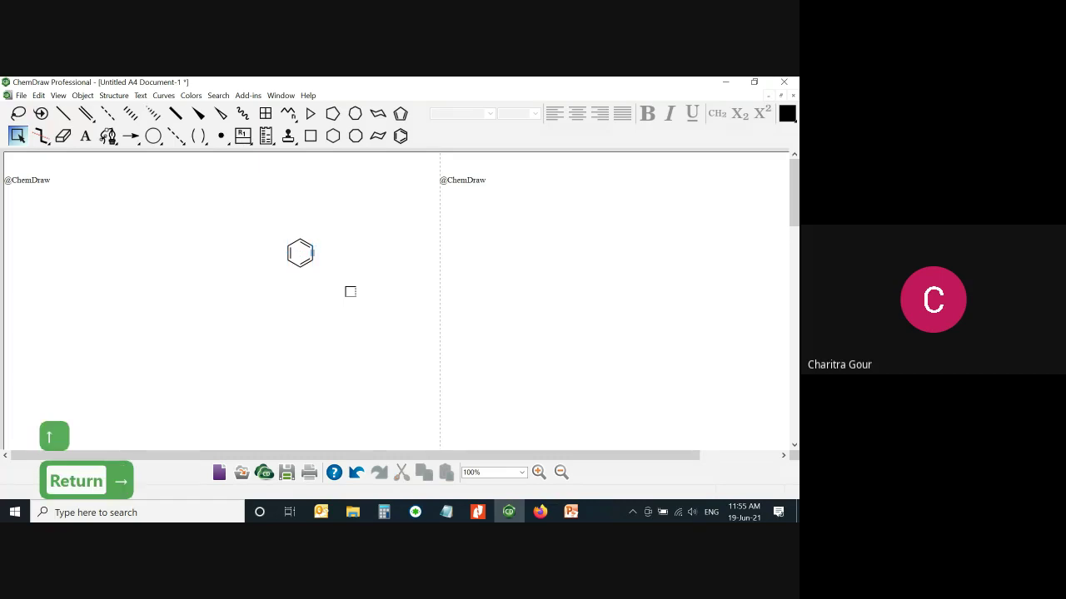
{"action": "key", "text": "6"}
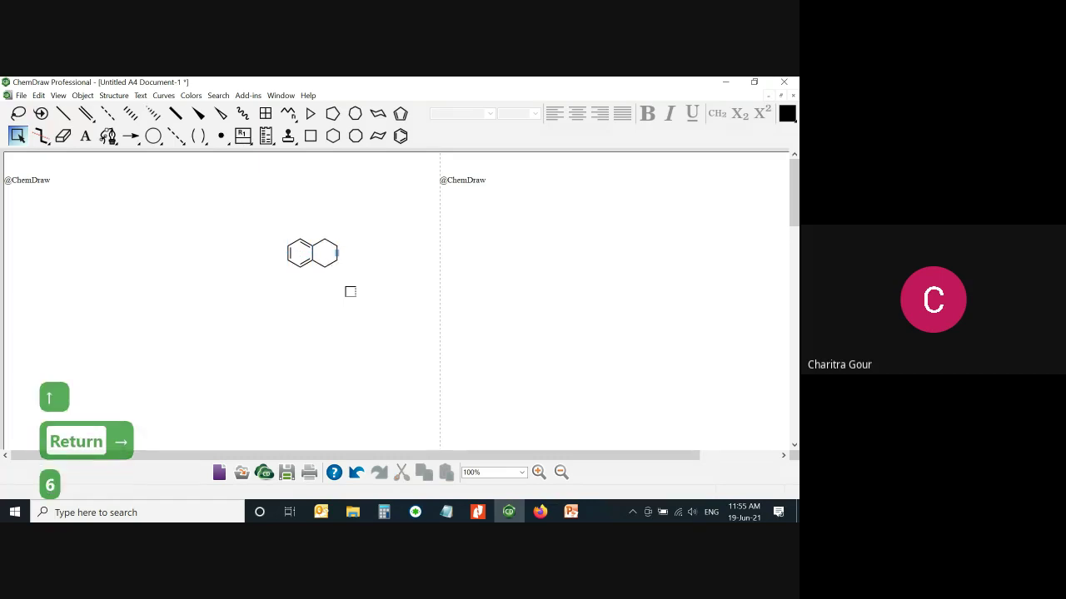
{"action": "key", "text": "6"}
Move the atom and bond highlight around the fused ring system, from the outer saturated ring back to the benzene ring
{"action": "key", "text": "Left"}
{"action": "key", "text": "Left"}
{"action": "key", "text": "Left"}
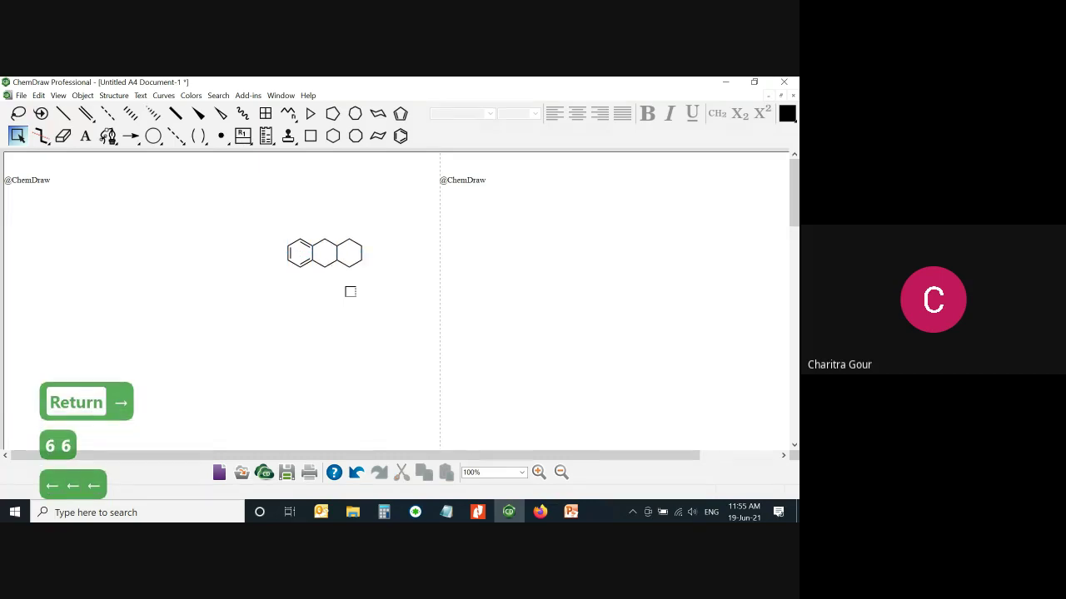
{"action": "key", "text": "Up"}
{"action": "key", "text": "Up"}
{"action": "key", "text": "Down"}
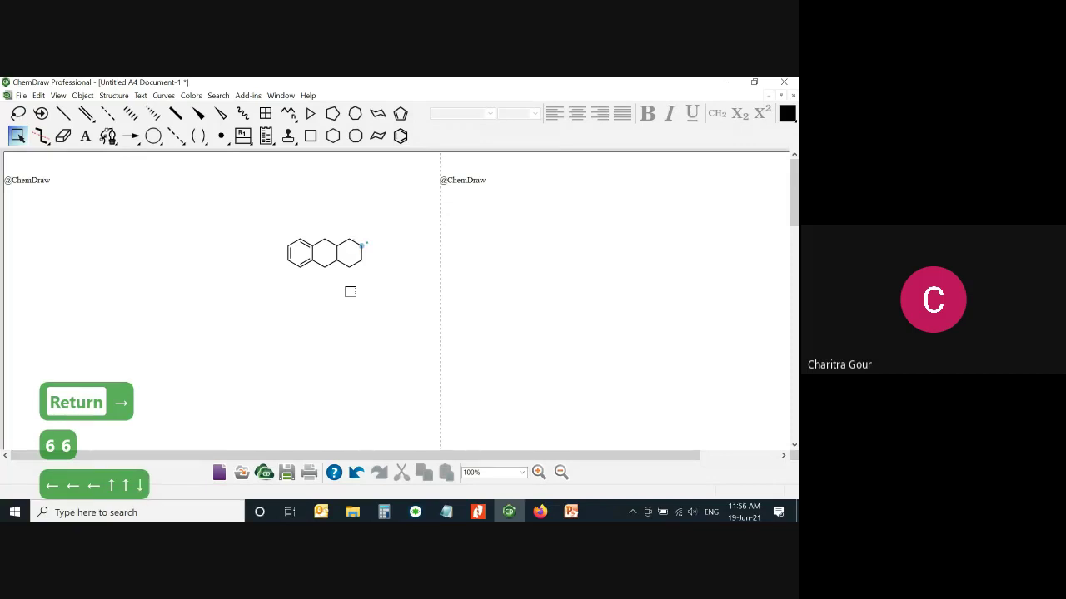
{"action": "key", "text": "Left"}
{"action": "key", "text": "Left"}
{"action": "key", "text": "Left"}
{"action": "key", "text": "Left"}
{"action": "key", "text": "Down"}
{"action": "key", "text": "Down"}
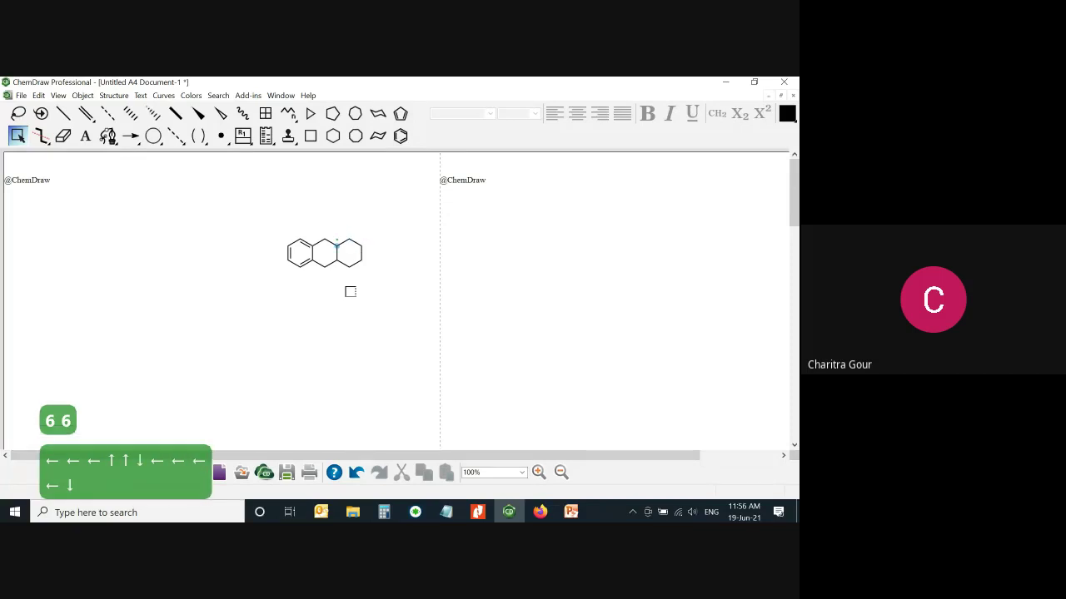
{"action": "key", "text": "Left"}
{"action": "key", "text": "Left"}
{"action": "key", "text": "Left"}
{"action": "key", "text": "Left"}
{"action": "key", "text": "Left"}
{"action": "key", "text": "Left"}
{"action": "key", "text": "Left"}
{"action": "key", "text": "Left"}
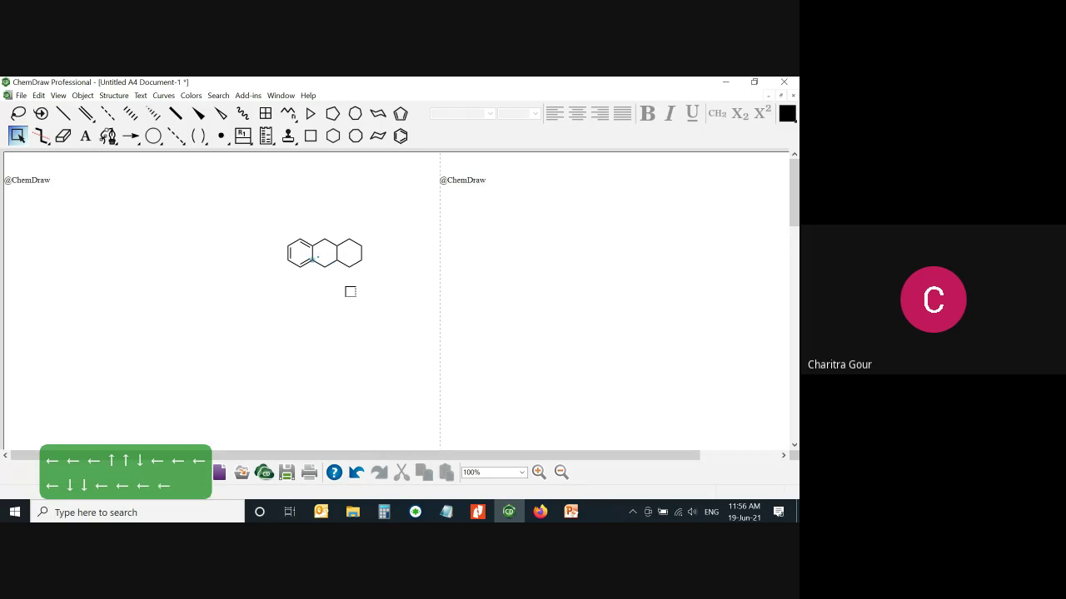
{"action": "key", "text": "Right"}
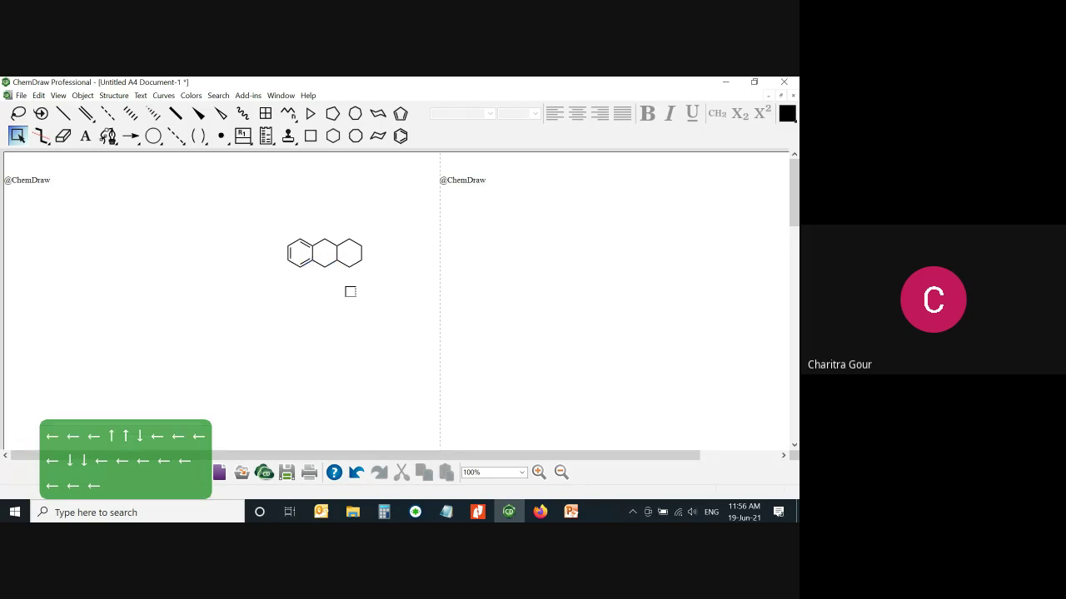
Fuse a five-membered ring onto the benzene ring's lower-left bond and replace its two atoms adjacent to the benzene with oxygen
{"action": "key", "text": "5"}
{"action": "key", "text": "Right"}
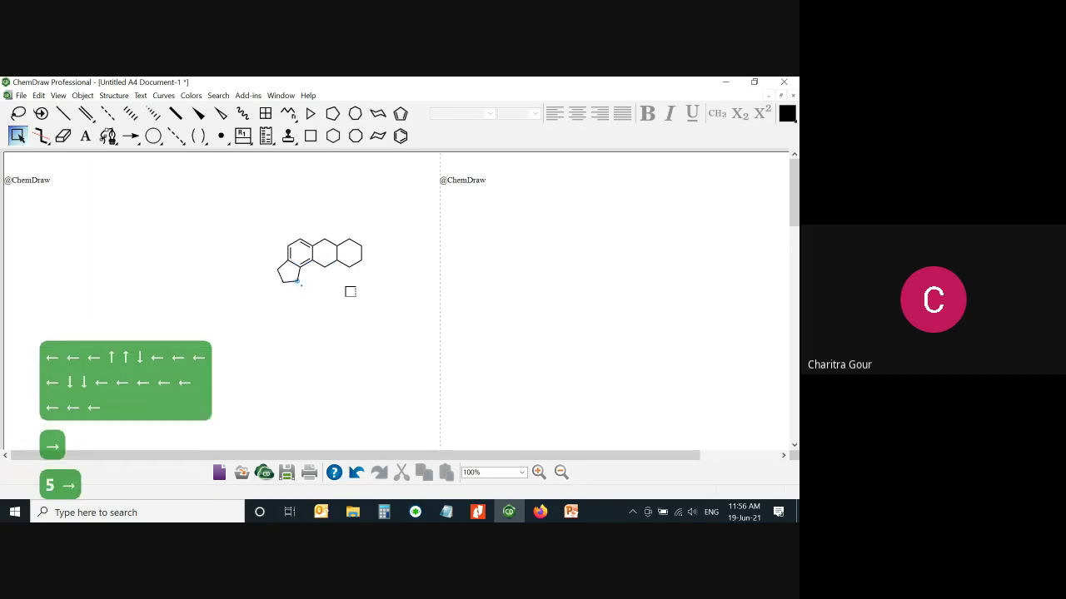
{"action": "key", "text": "o"}
{"action": "key", "text": "Left"}
{"action": "key", "text": "Left"}
{"action": "key", "text": "Left"}
{"action": "key", "text": "Left"}
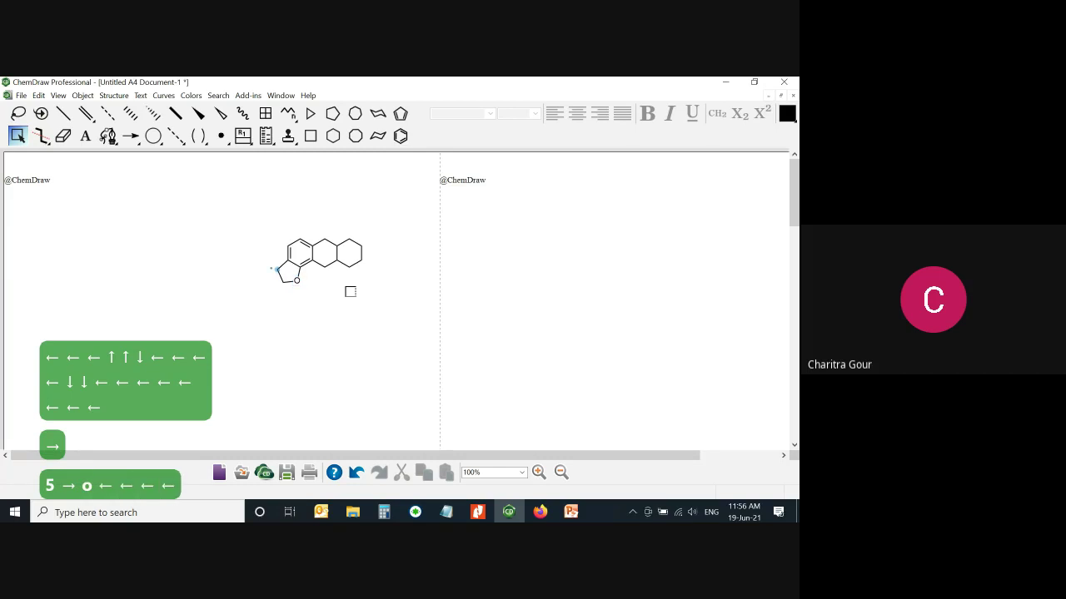
{"action": "key", "text": "o"}
Replace the lower shared carbon between the two saturated six-membered rings with nitrogen
{"action": "key", "text": "Right"}
{"action": "key", "text": "Right"}
{"action": "key", "text": "Right"}
{"action": "key", "text": "Right"}
{"action": "key", "text": "Right"}
{"action": "key", "text": "Right"}
{"action": "key", "text": "Right"}
{"action": "key", "text": "Right"}
{"action": "key", "text": "Right"}
{"action": "key", "text": "Right"}
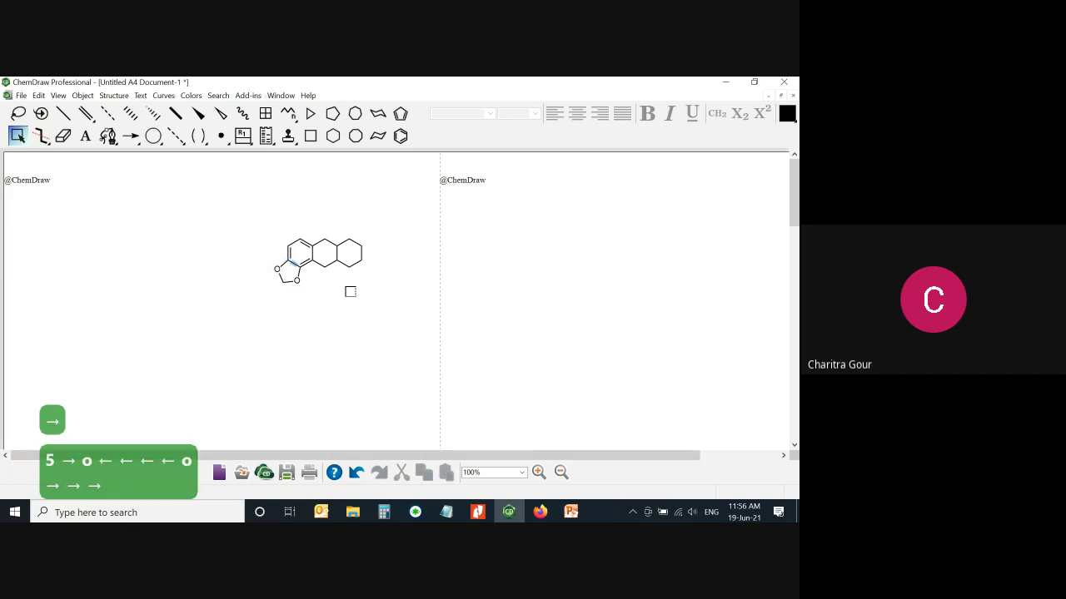
{"action": "key", "text": "n"}
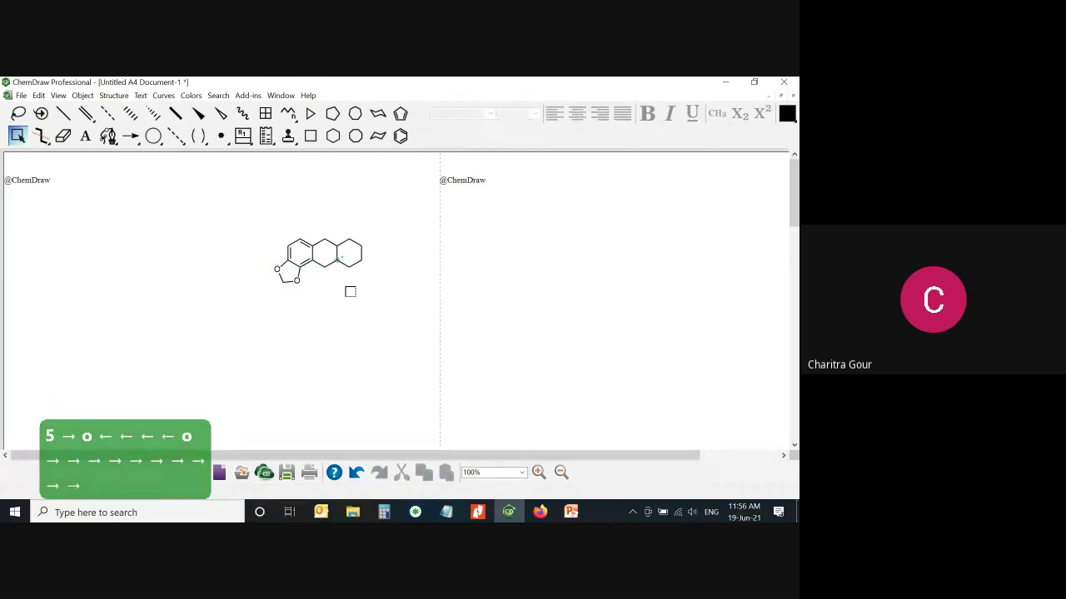
Replace the upper-right carbon of the outer saturated ring with nitrogen
{"action": "key", "text": "Right"}
{"action": "key", "text": "Right"}
{"action": "key", "text": "Right"}
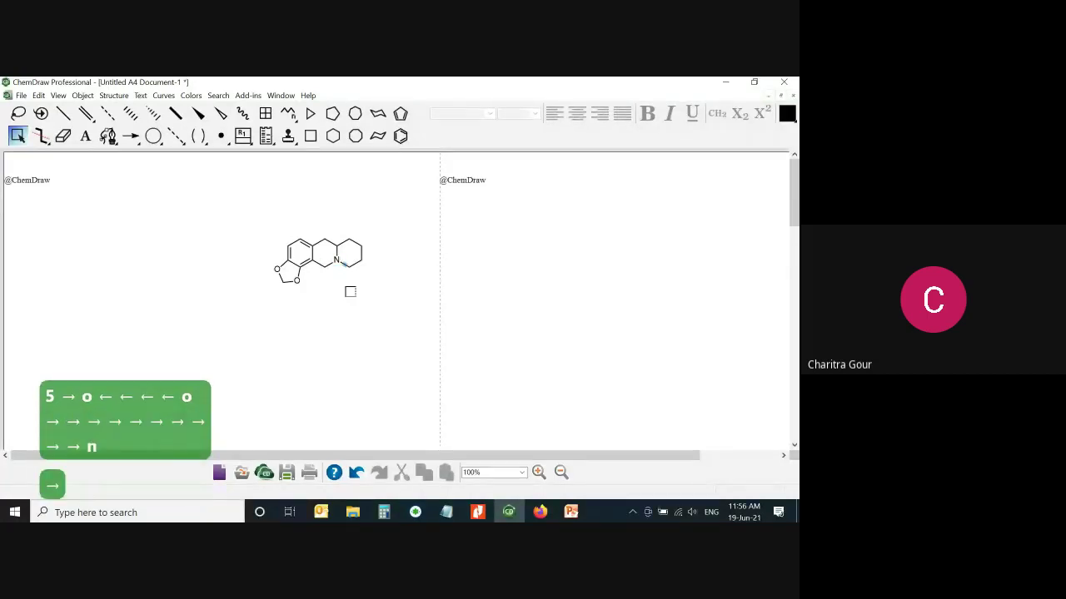
{"action": "key", "text": "Up"}
{"action": "key", "text": "Up"}
{"action": "key", "text": "Up"}
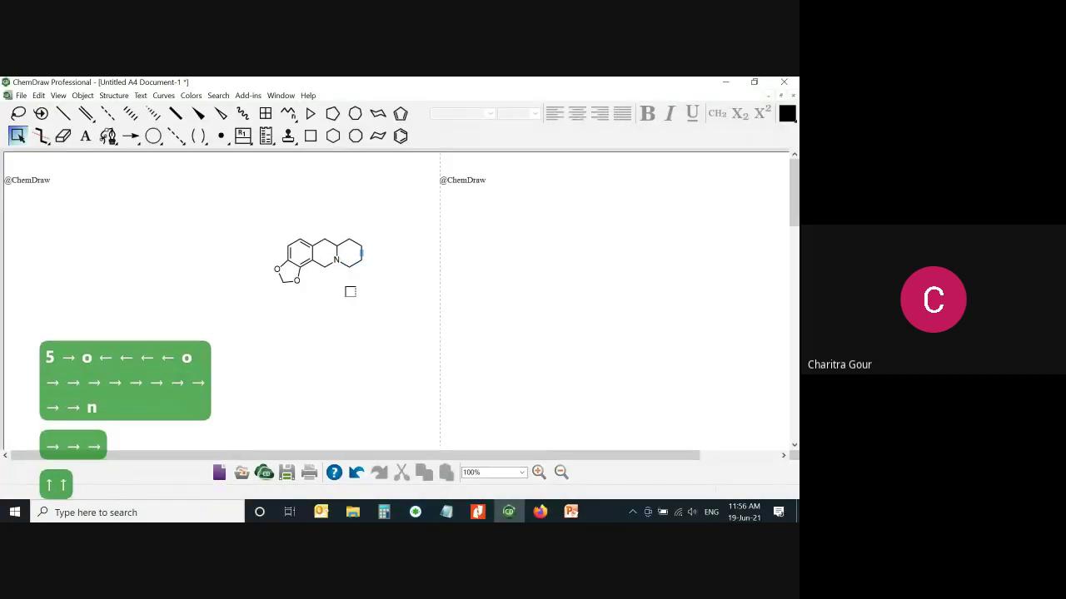
{"action": "key", "text": "n"}
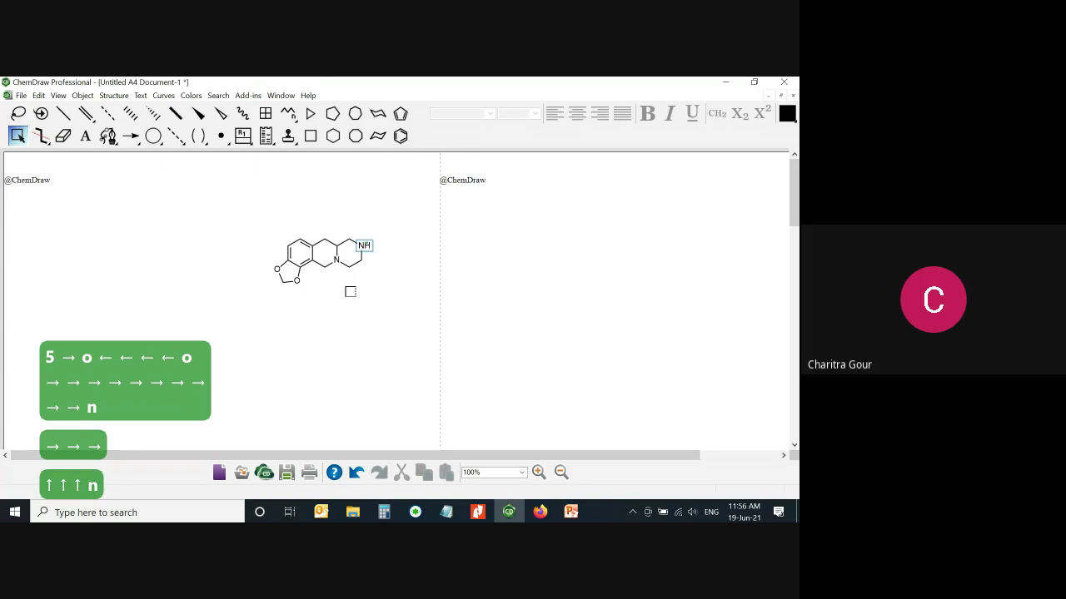
Attach an SH group with a single bond to the top carbon of the middle ring
{"action": "key", "text": "Left"}
{"action": "key", "text": "Left"}
{"action": "key", "text": "Left"}
{"action": "key", "text": "Left"}
{"action": "key", "text": "Left"}
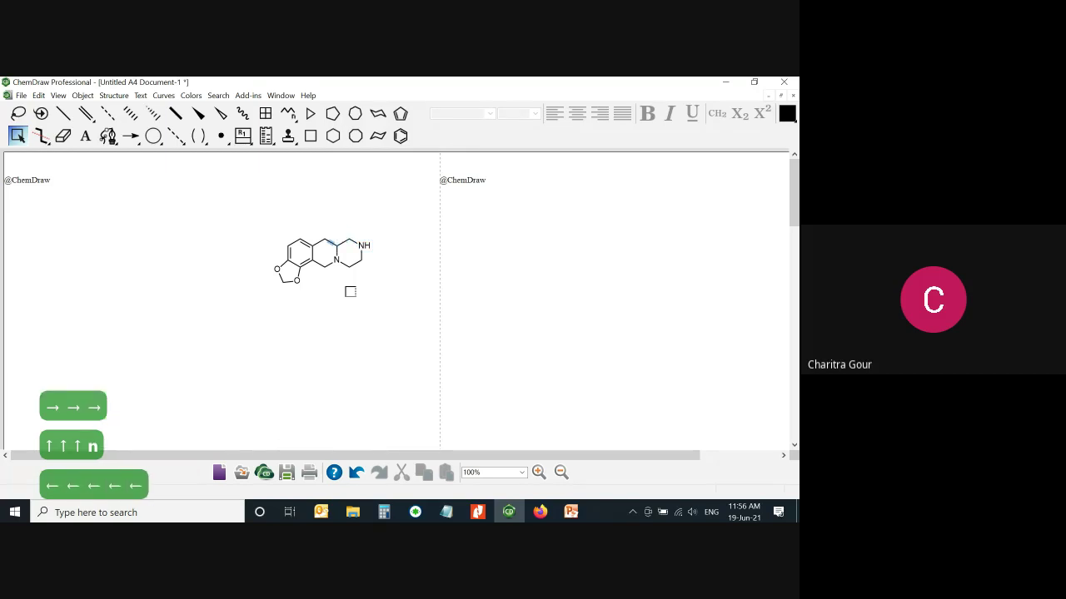
{"action": "key", "text": "Left"}
{"action": "key", "text": "1"}
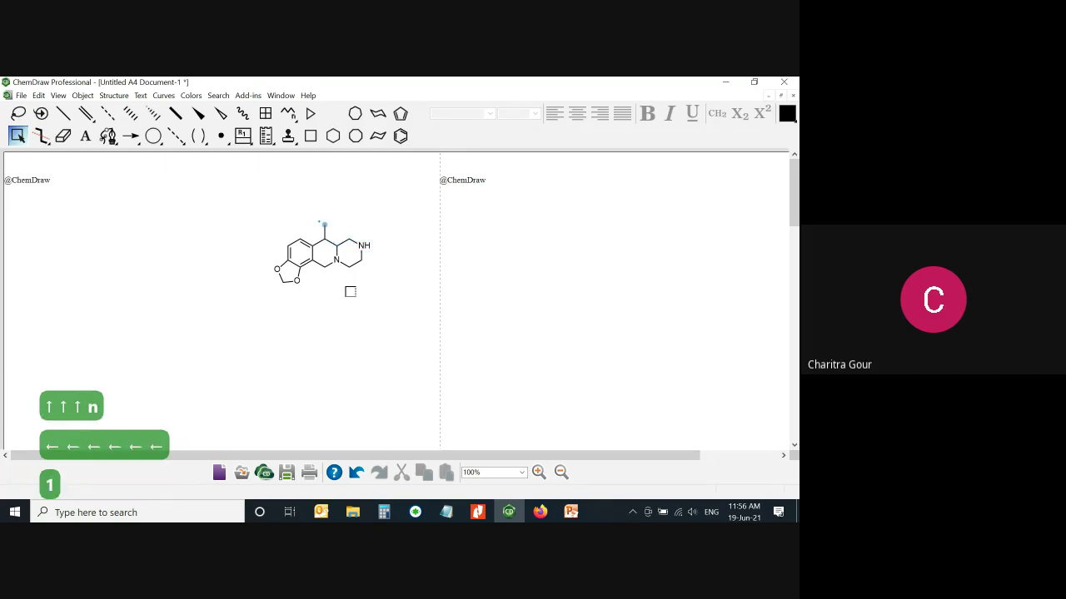
{"action": "key", "text": "s"}
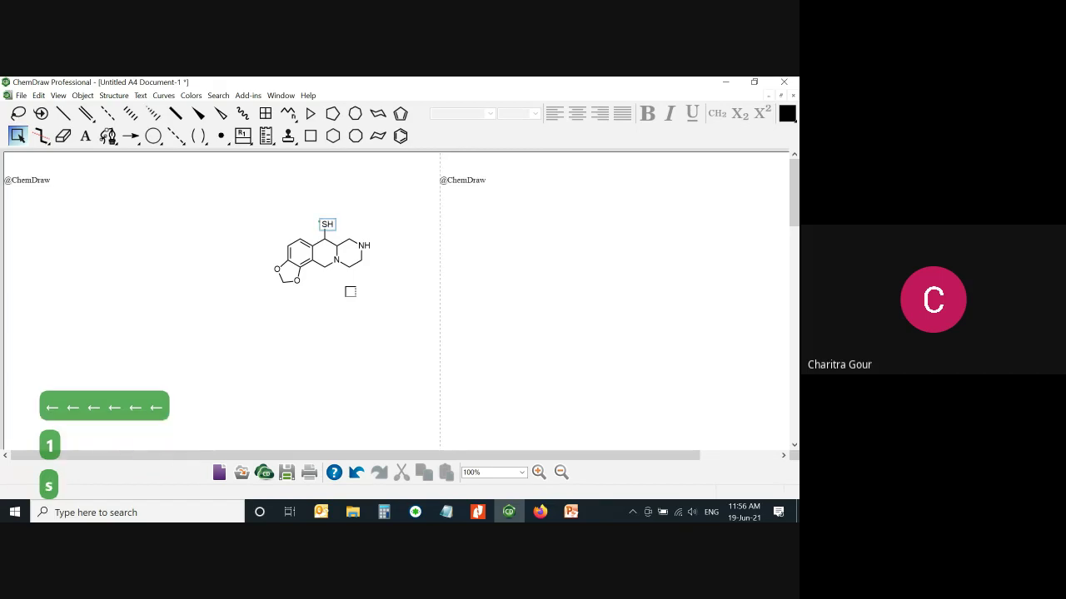
Attach an explicit H with a single bond to the upper carbon shared by the two saturated rings
{"action": "key", "text": "Down"}
{"action": "key", "text": "Down"}
{"action": "key", "text": "Right"}
{"action": "key", "text": "Right"}
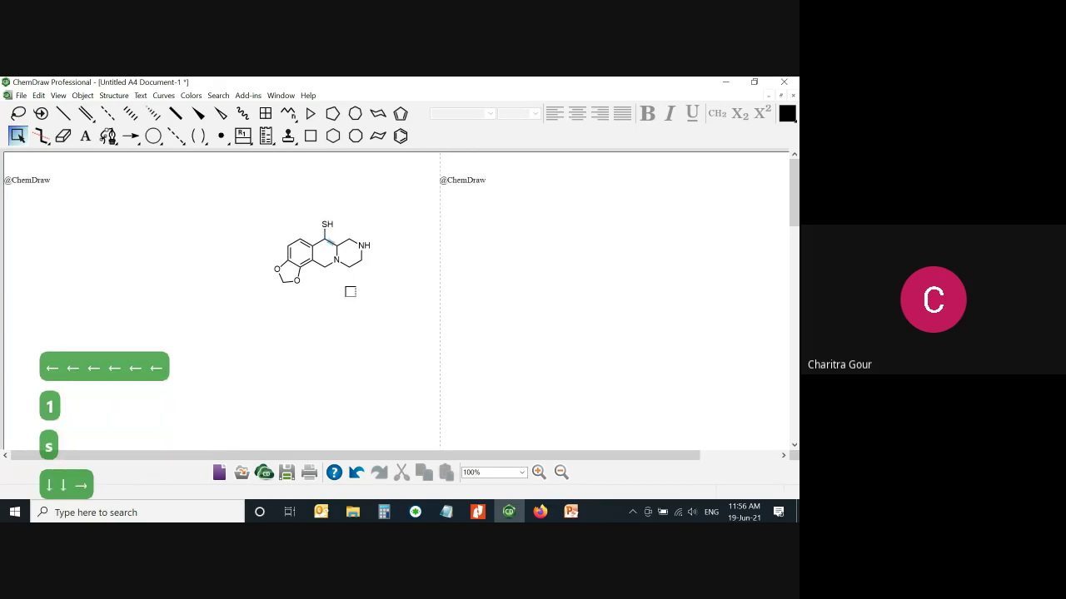
{"action": "key", "text": "1"}
{"action": "key", "text": "h"}
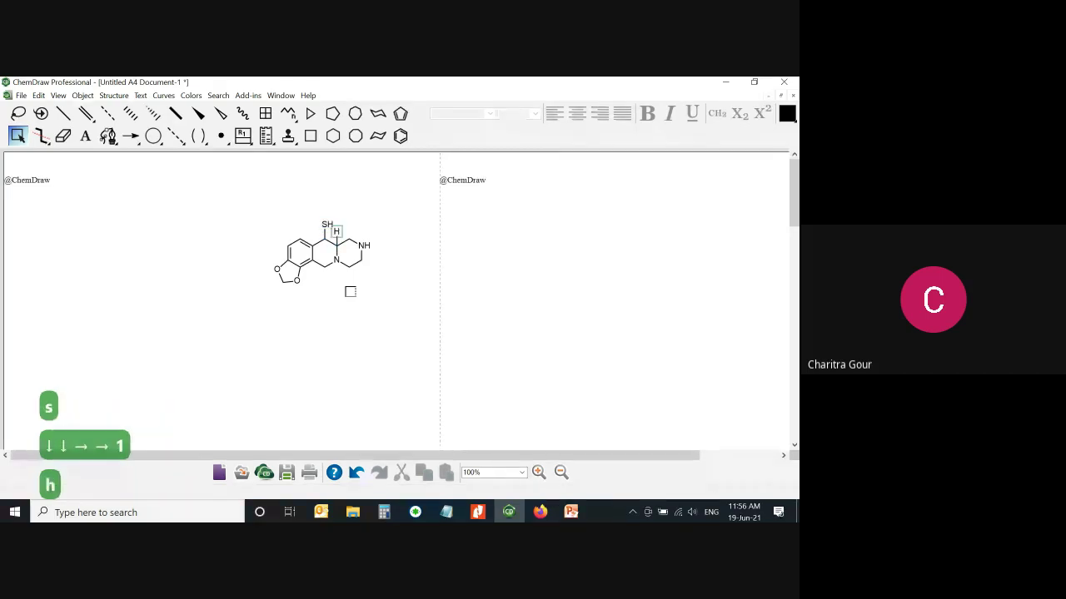
Attach an OH group to the bottom carbon of the outer ring, beside the ring-fusion nitrogen
{"action": "key", "text": "Down"}
{"action": "key", "text": "Down"}
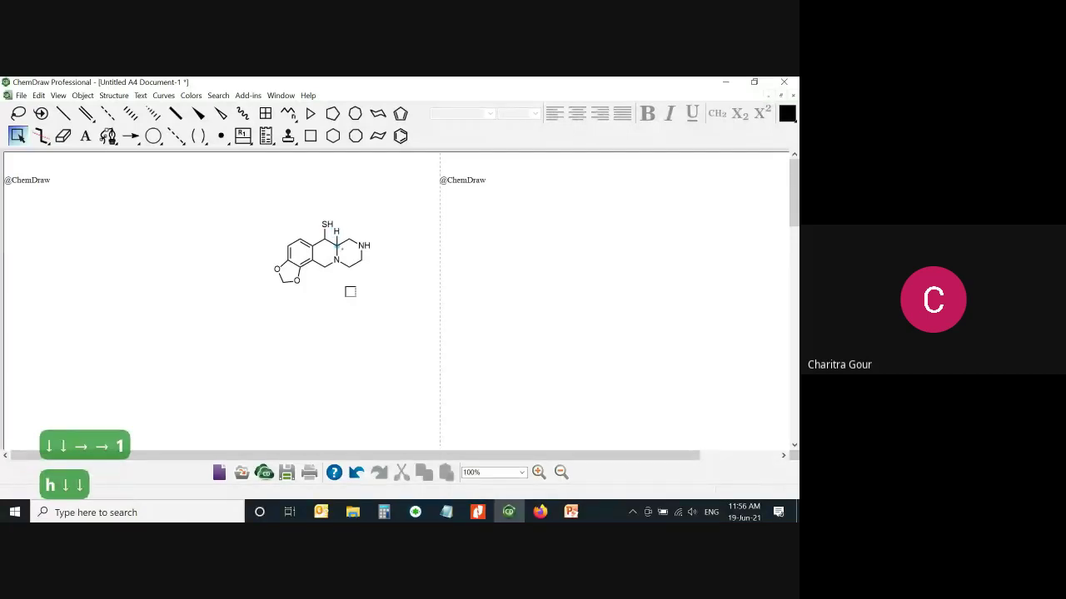
{"action": "key", "text": "Down"}
{"action": "key", "text": "Down"}
{"action": "key", "text": "Right"}
{"action": "key", "text": "Right"}
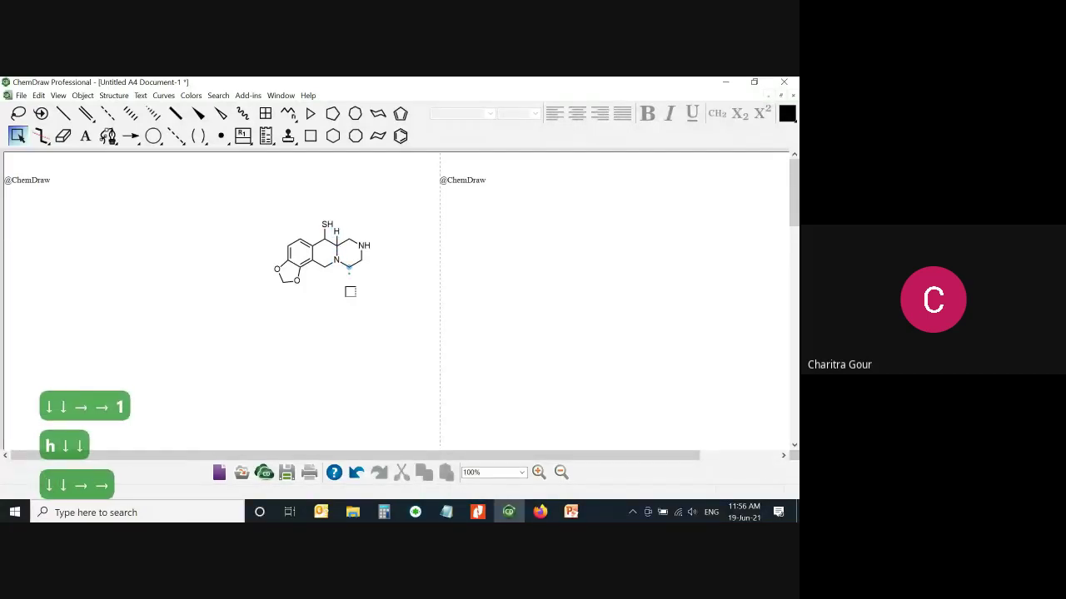
{"action": "key", "text": "1"}
{"action": "key", "text": "o"}
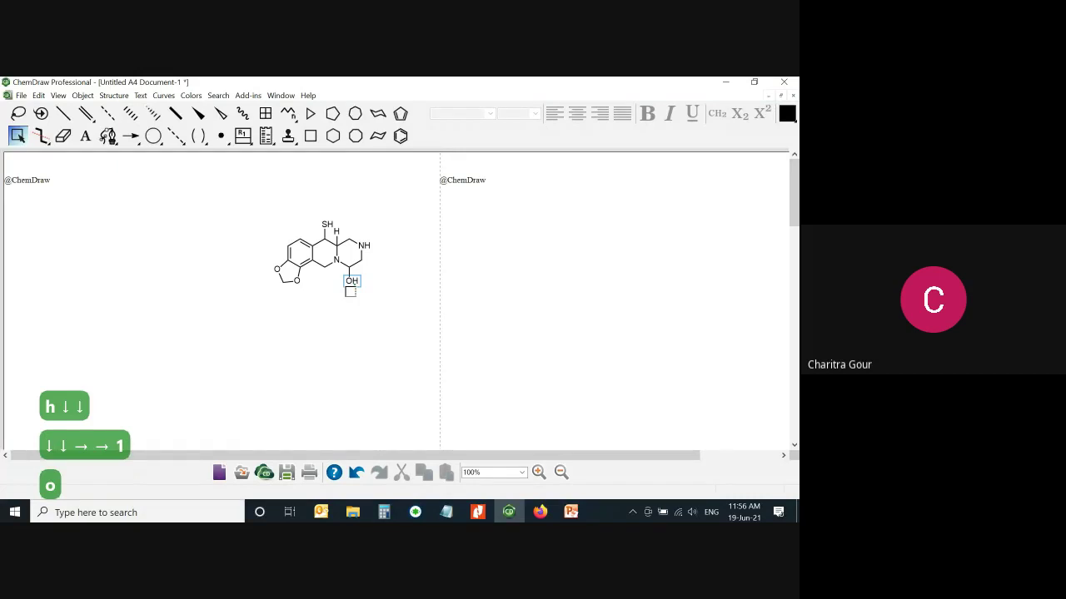
Select the whole molecule, move it down and left on the page, and deselect it
{"action": "key", "text": "ctrl+a"}
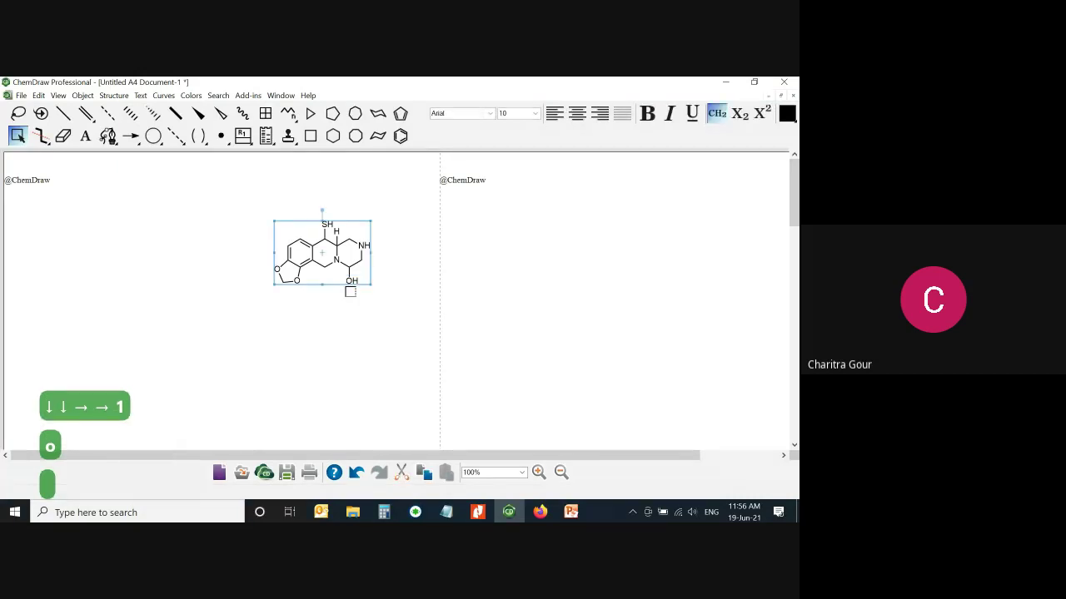
{"action": "left_click_drag", "start_coordinate": [349, 241], "coordinate": [322, 313]}
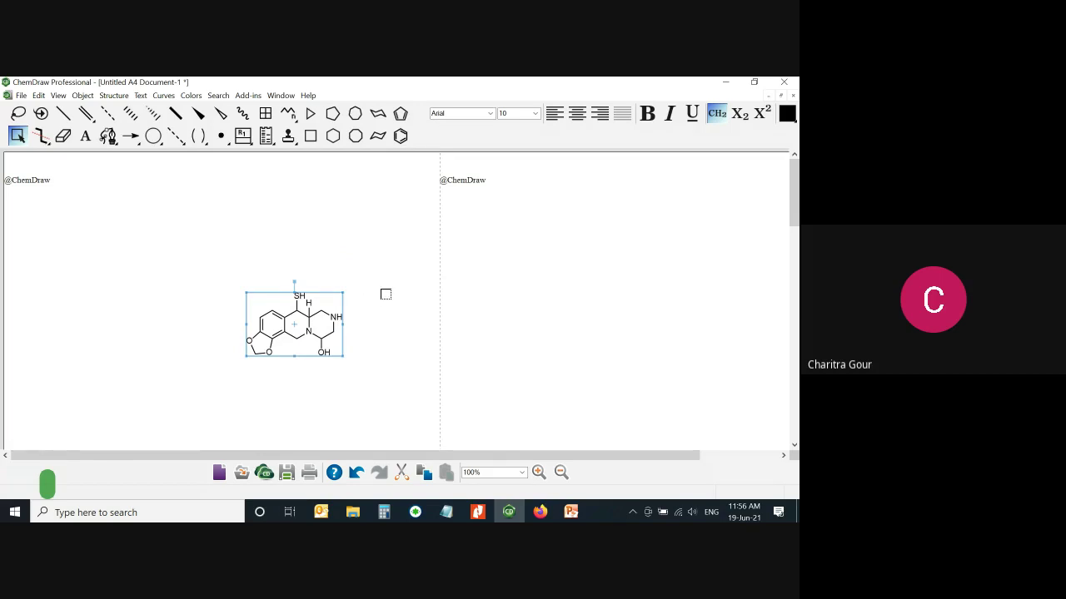
{"action": "left_click", "coordinate": [309, 326]}
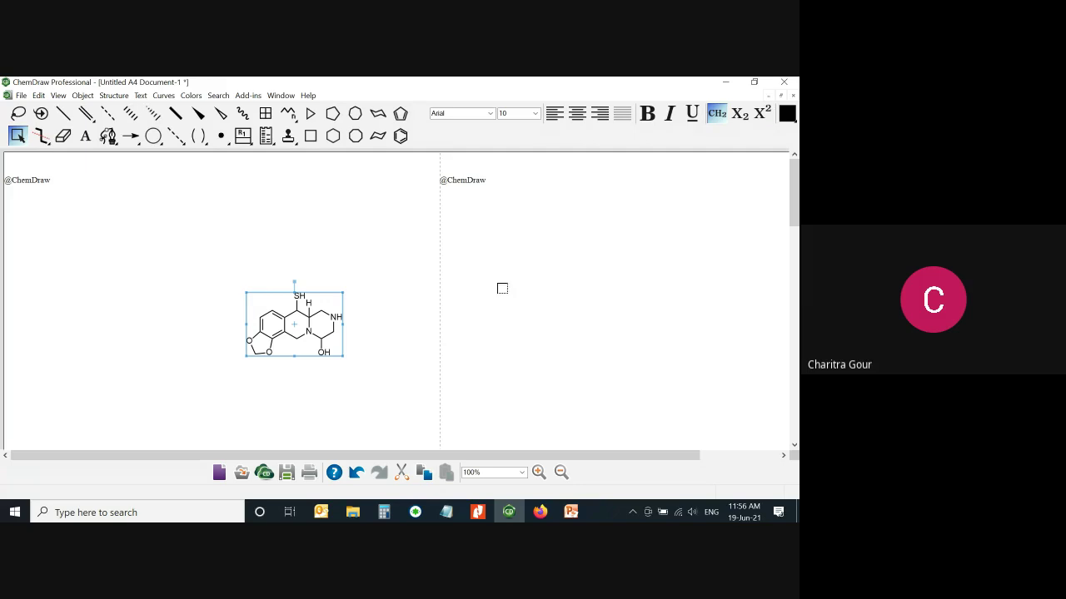
{"action": "left_click_drag", "start_coordinate": [326, 315], "coordinate": [267, 311]}
{"action": "left_click", "coordinate": [238, 320]}
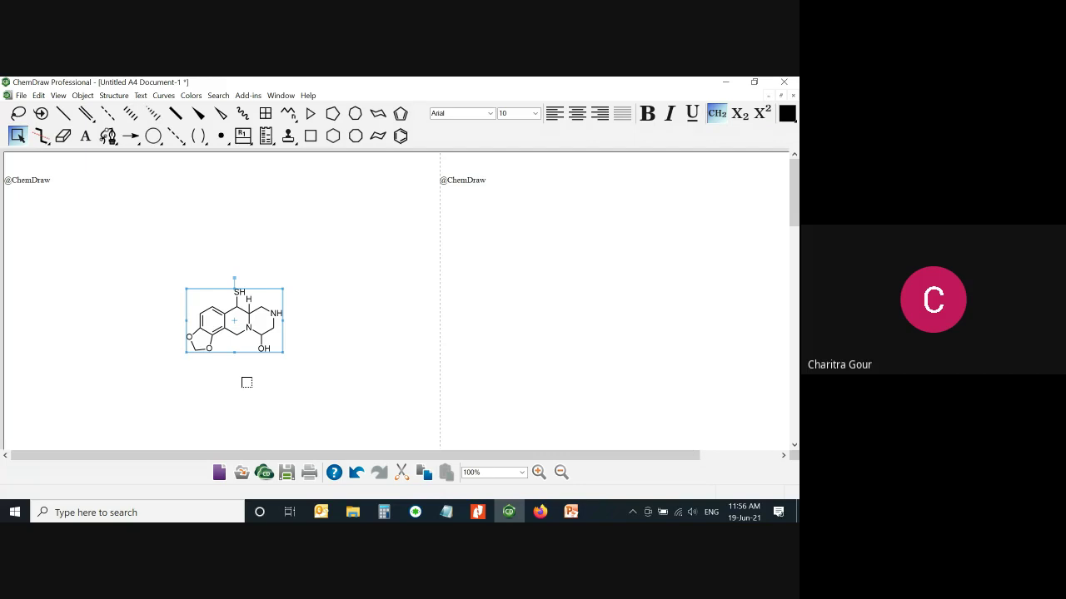
{"action": "left_click", "coordinate": [409, 381]}
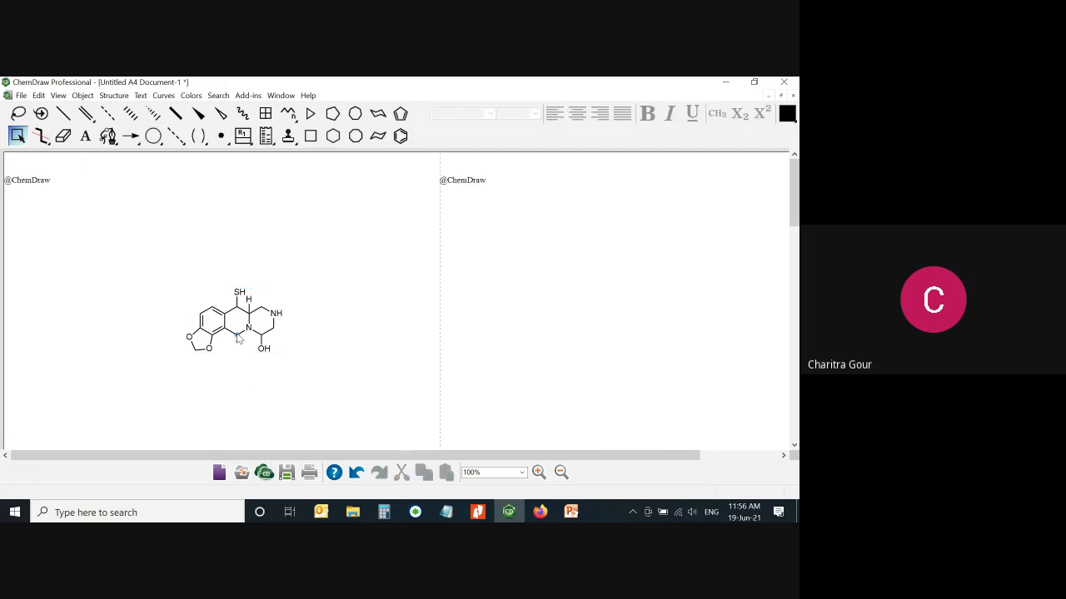
Add a single bond pointing down from the bottom carbon of the middle ring
{"action": "key", "text": "1"}
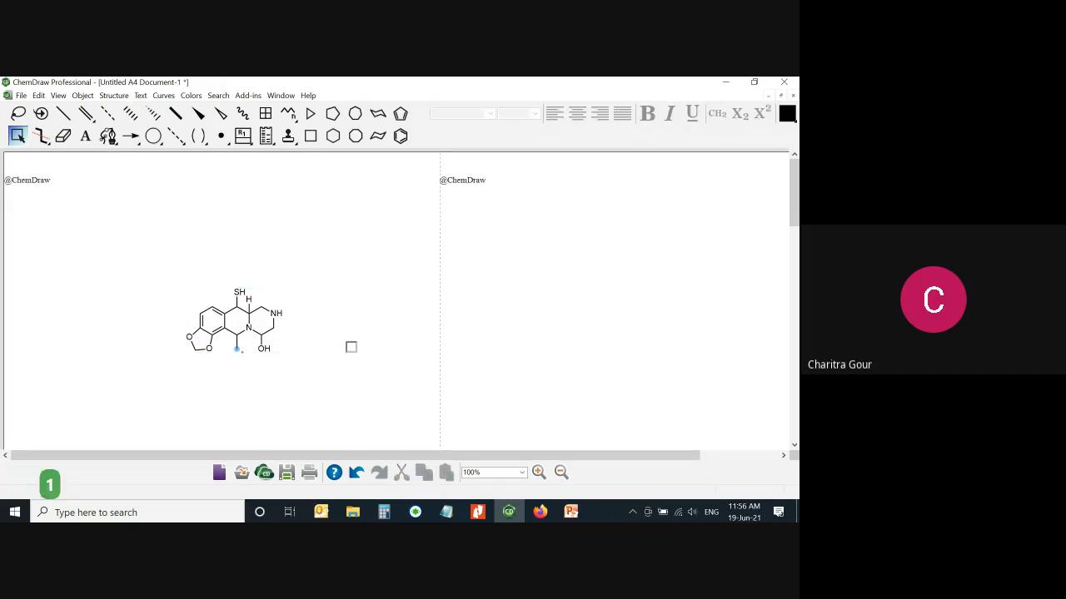
{"action": "key", "text": "Up"}
{"action": "key", "text": "Up"}
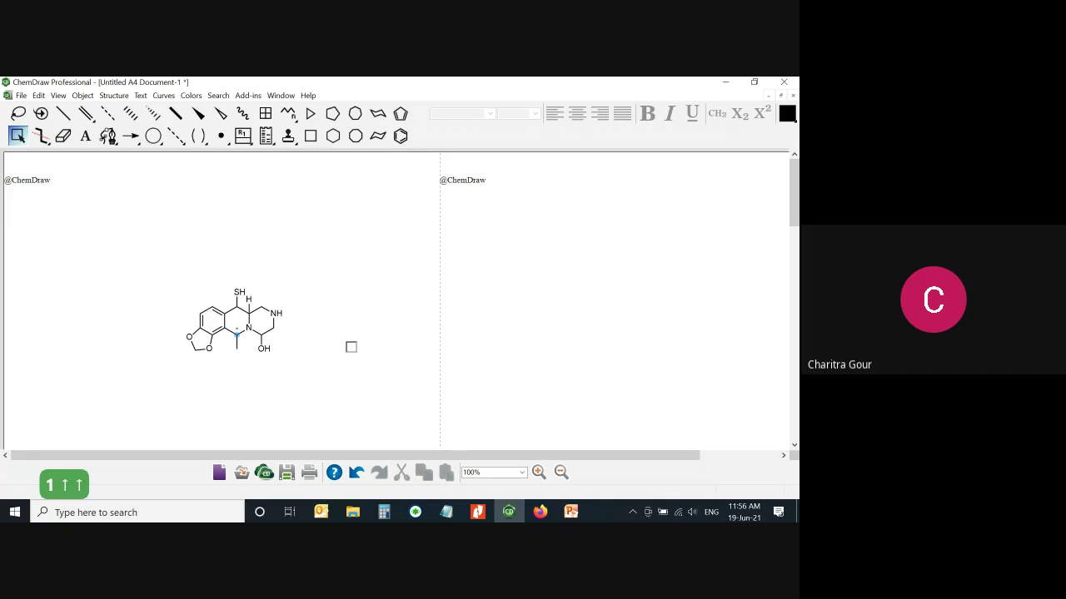
{"action": "key", "text": "Up"}
{"action": "key", "text": "Down"}
{"action": "key", "text": "Down"}
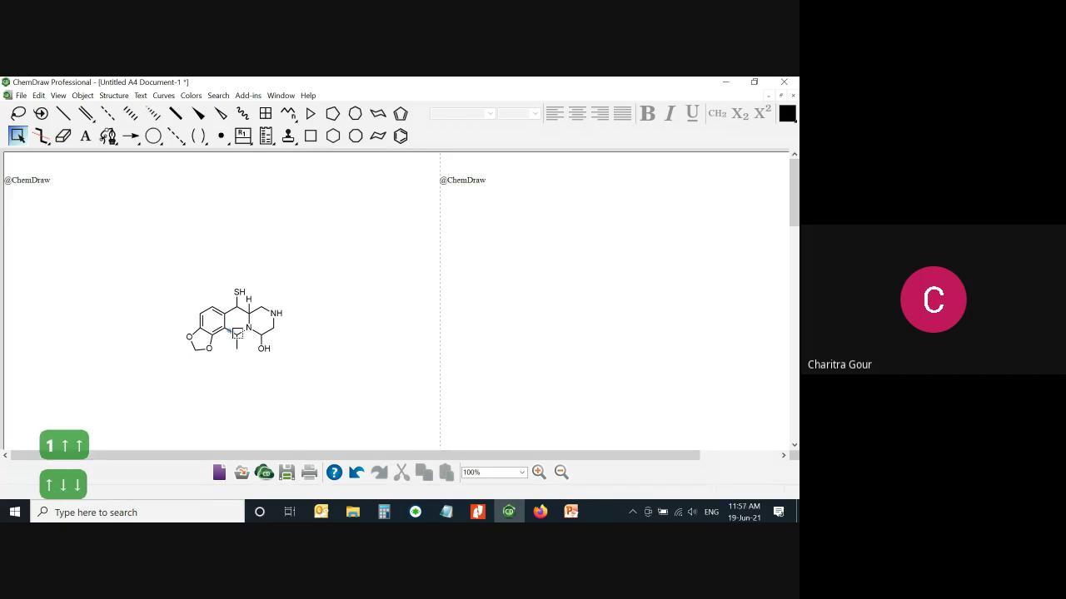
Rotate the middle ring's new bottom bond 180 degrees clockwise so it points into the ring
{"action": "left_click_drag", "start_coordinate": [232, 327], "coordinate": [247, 359]}
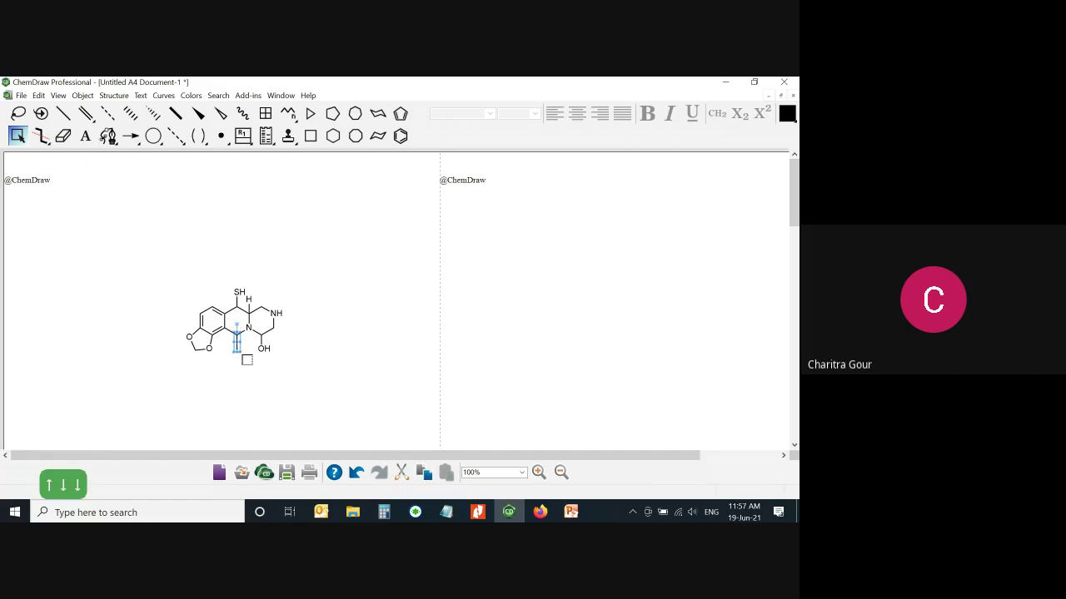
{"action": "key", "text": "ctrl+r"}
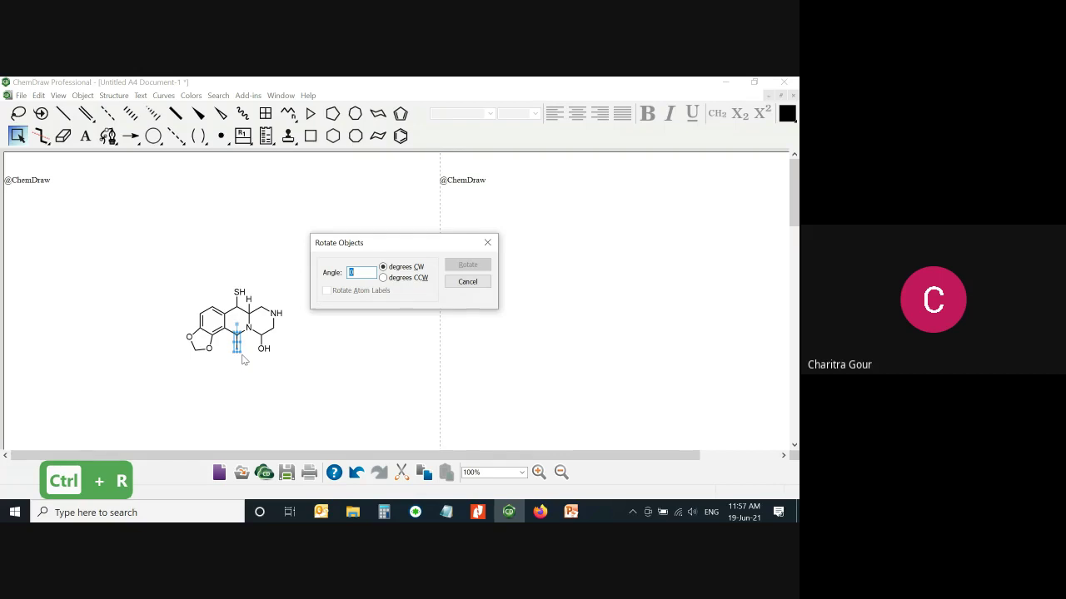
{"action": "type", "text": "180"}
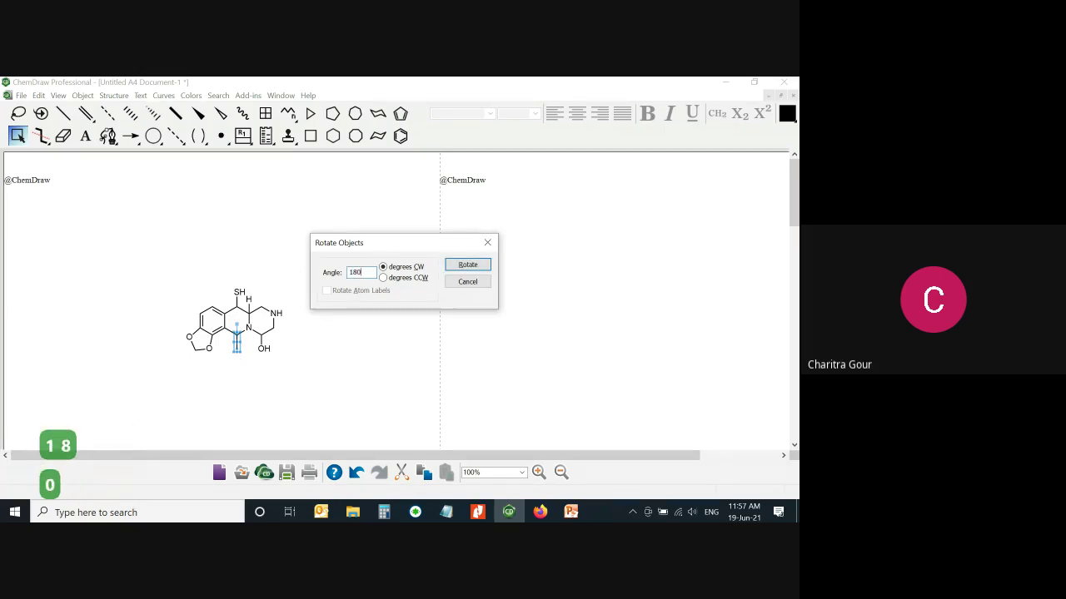
{"action": "key", "text": "Return"}
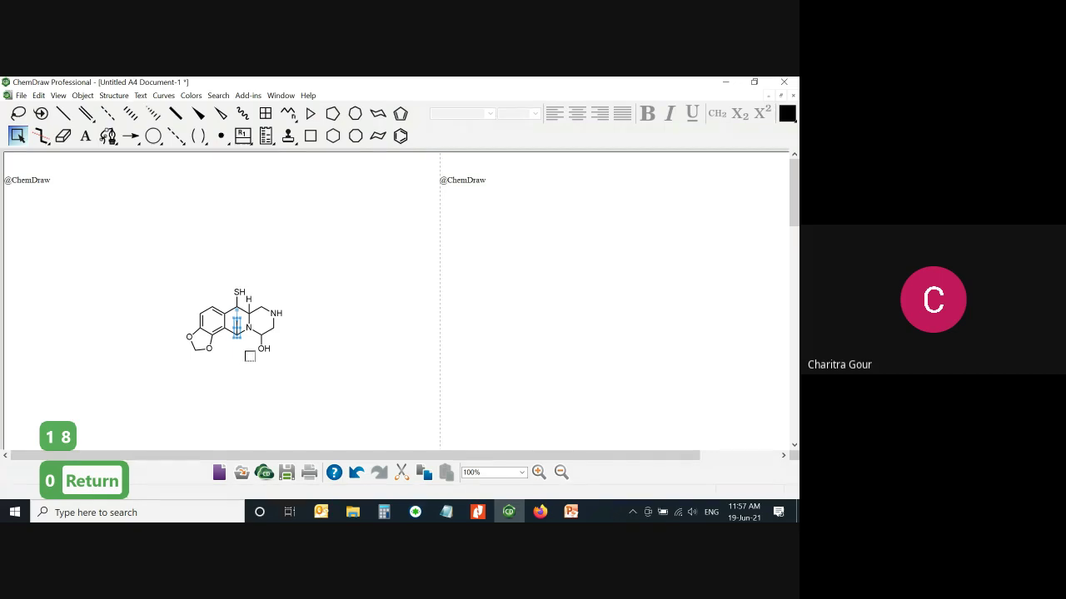
{"action": "left_click", "coordinate": [250, 357]}
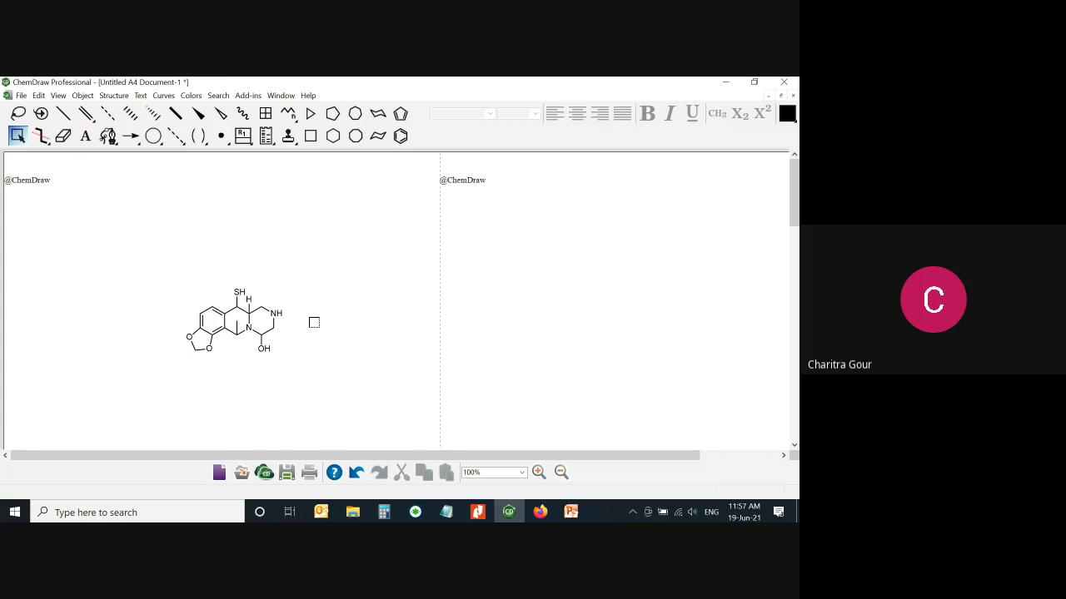
Extend the inward-pointing bond up and to the left with the single bond tool and end it in an OH group
{"action": "key", "text": "x"}
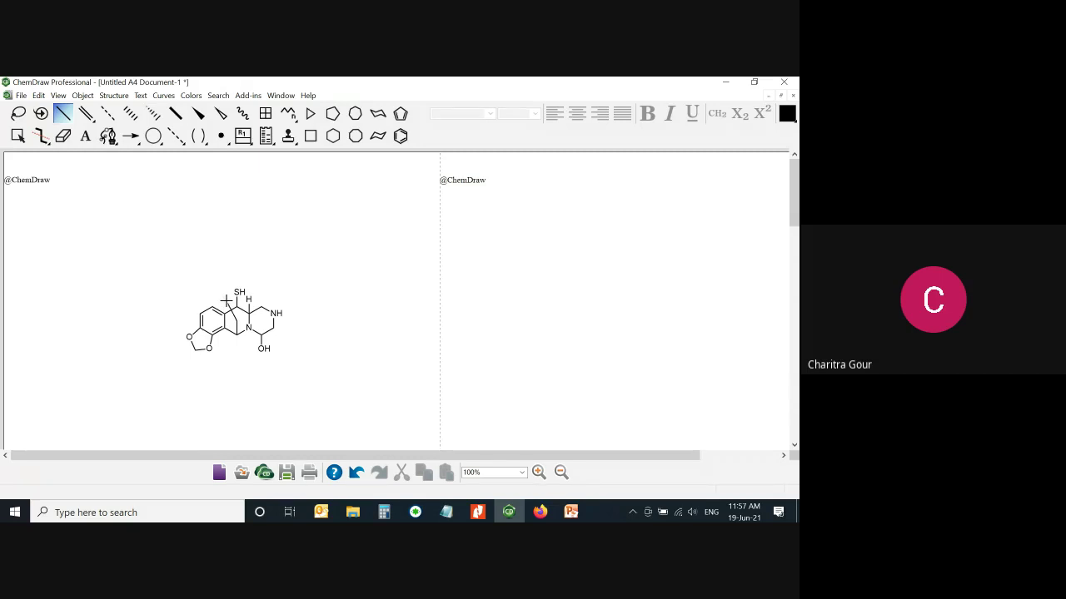
{"action": "mouse_move", "coordinate": [225, 298]}
{"action": "left_mouse_down"}
{"action": "mouse_move", "coordinate": [207, 282]}
{"action": "mouse_move", "coordinate": [233, 262]}
{"action": "mouse_move", "coordinate": [284, 278]}
{"action": "mouse_move", "coordinate": [207, 276]}
{"action": "mouse_move", "coordinate": [247, 254]}
{"action": "mouse_move", "coordinate": [221, 266]}
{"action": "mouse_move", "coordinate": [225, 297]}
{"action": "left_mouse_up"}
{"action": "key", "text": "o"}
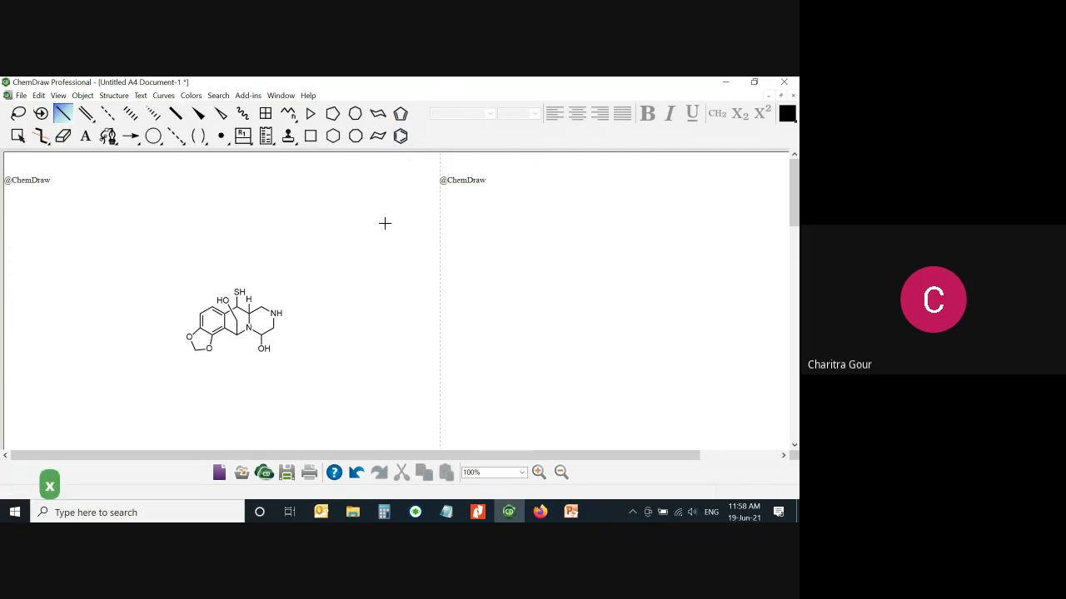
Draw a separate benzene ring above and to the right of the molecule and rotate it 90 degrees clockwise
{"action": "key", "text": "j"}
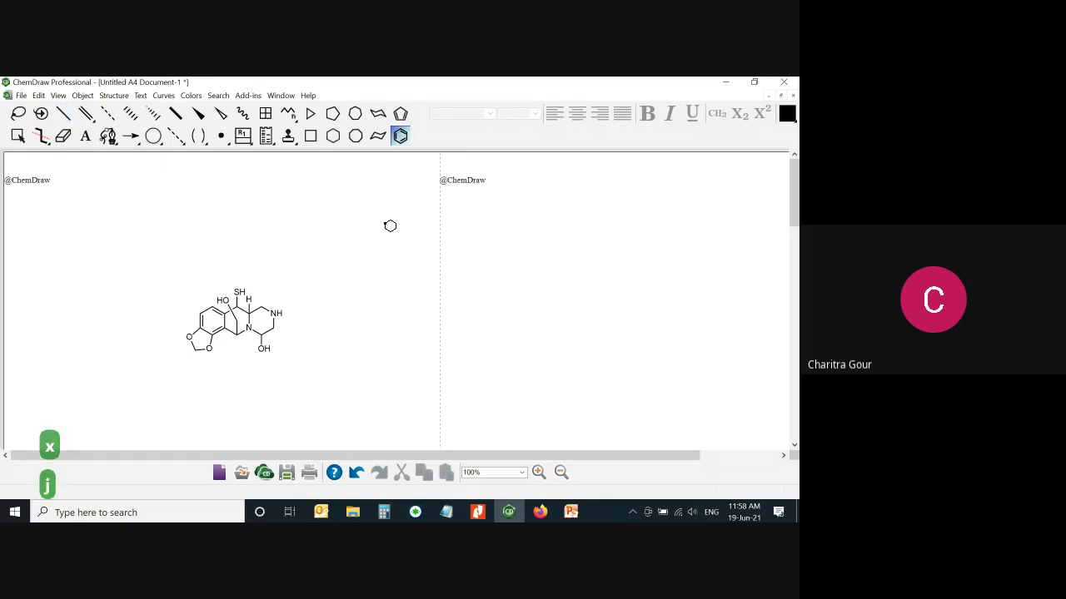
{"action": "left_click", "coordinate": [390, 226]}
{"action": "key", "text": "space"}
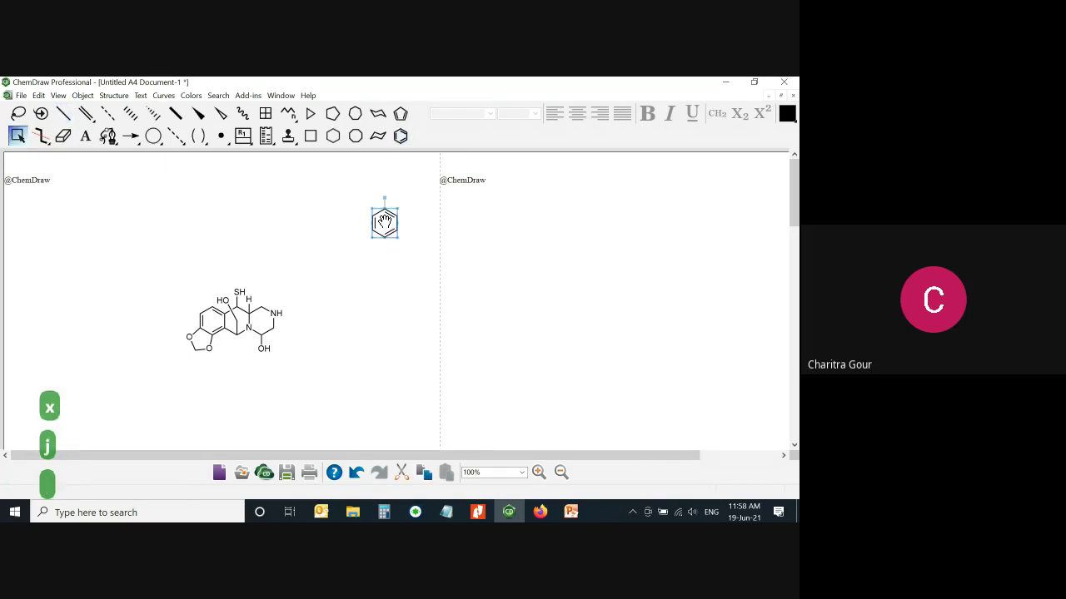
{"action": "key", "text": "ctrl+r"}
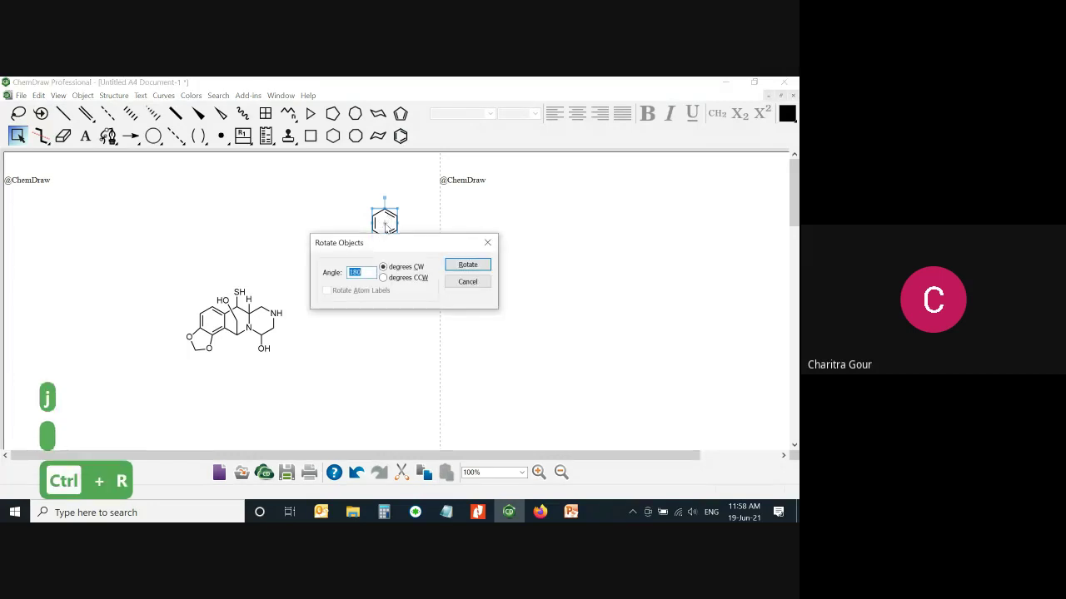
{"action": "key", "text": "BackSpace"}
{"action": "type", "text": "90"}
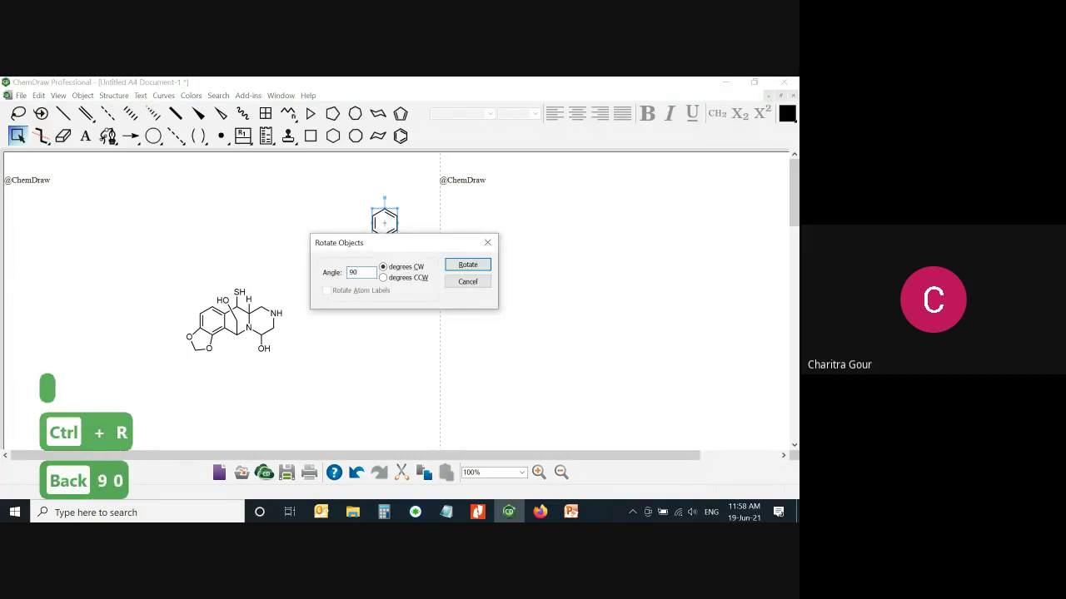
{"action": "key", "text": "Return"}
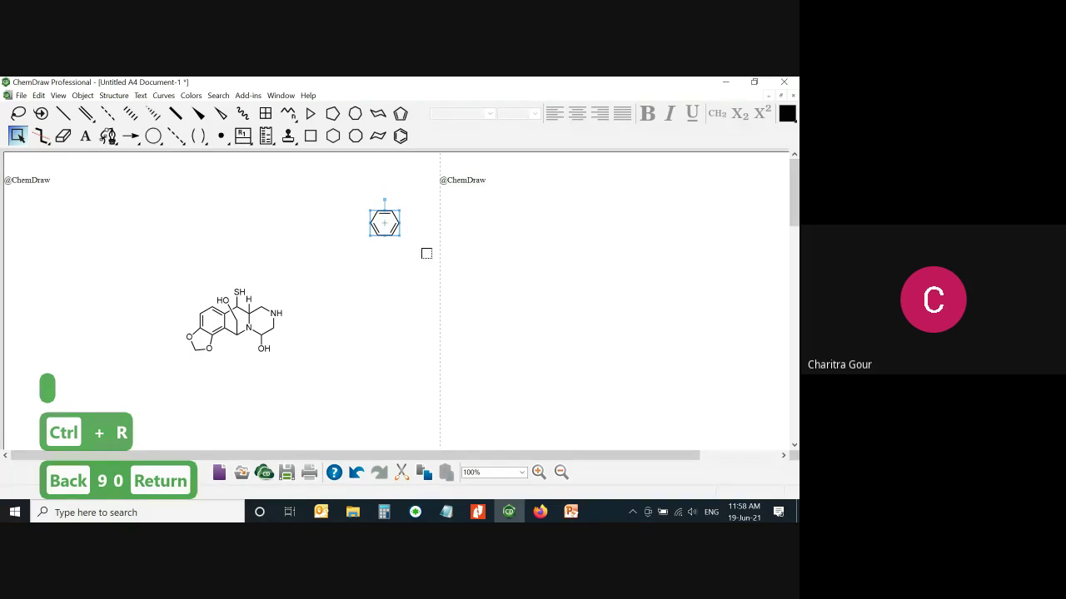
Fuse a five-membered ring onto the benzene's lower-right bond and a six-membered ring onto the five-membered ring's outer bond
{"action": "key", "text": "Return"}
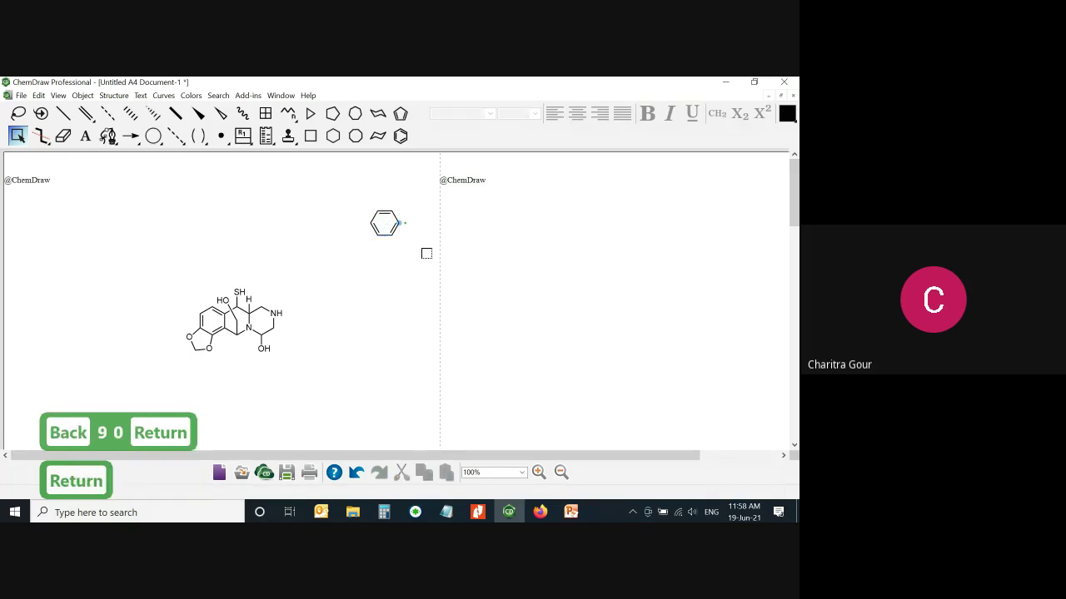
{"action": "key", "text": "Down"}
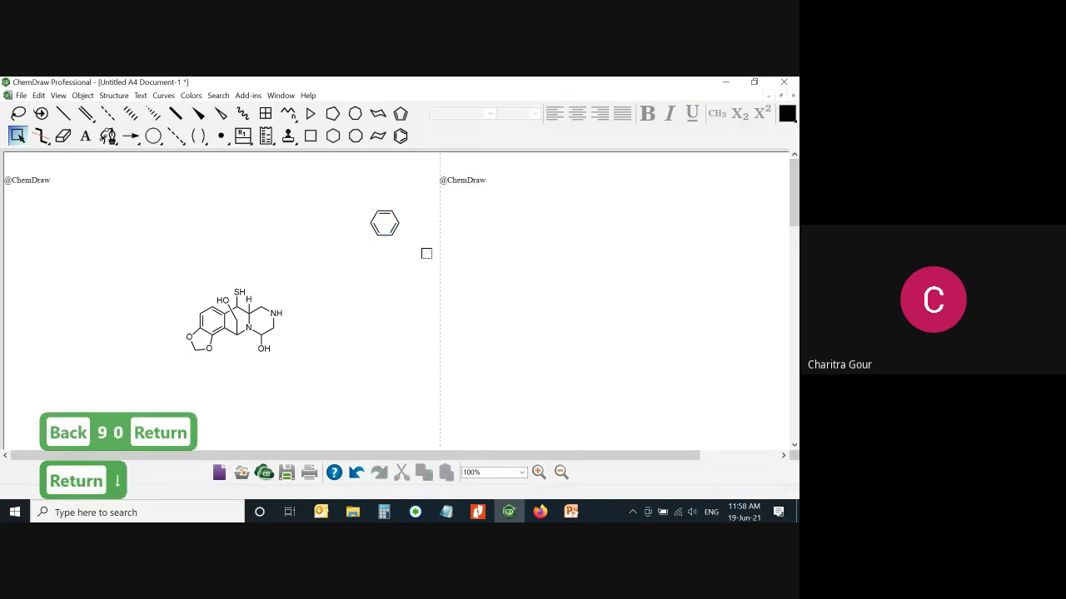
{"action": "key", "text": "Down"}
{"action": "key", "text": "Up"}
{"action": "key", "text": "5"}
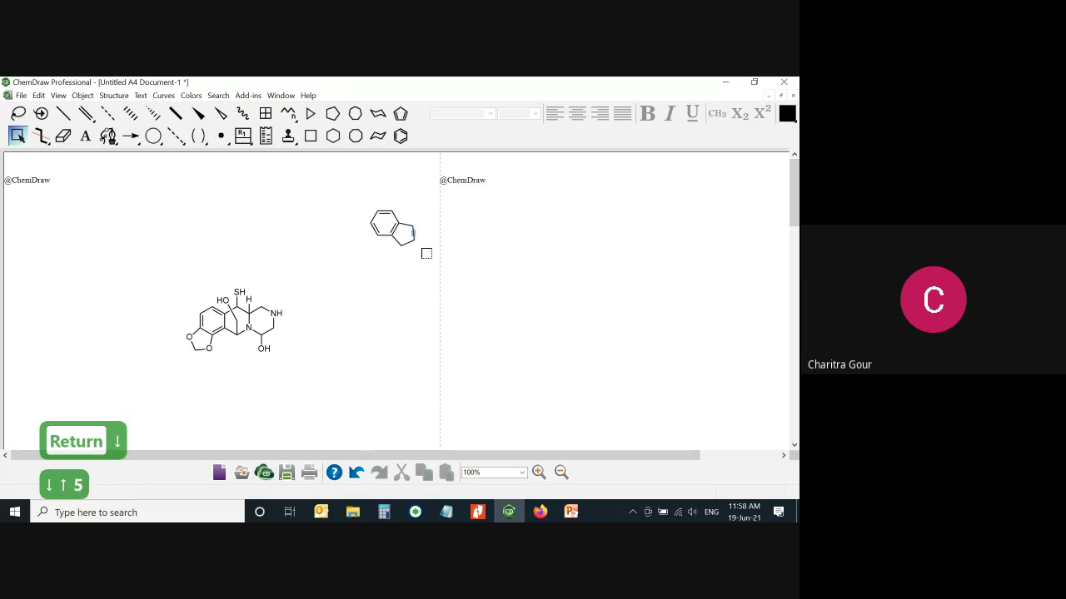
{"action": "key", "text": "6"}
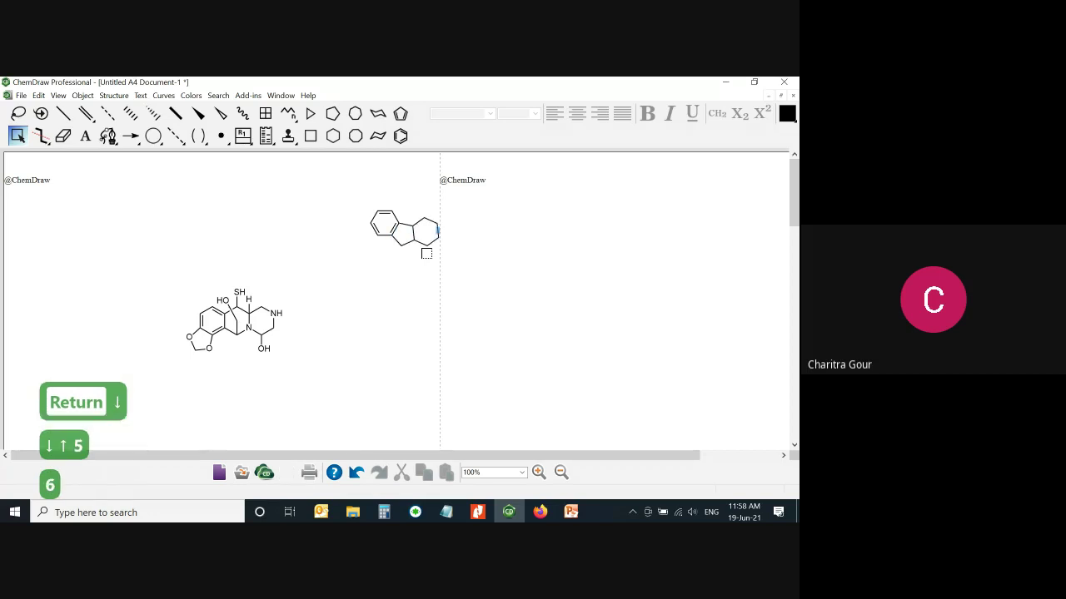
Label the lower-right atom of the new six-membered ring as NH and add two methyl groups to the adjacent bottom carbon
{"action": "key", "text": "Down"}
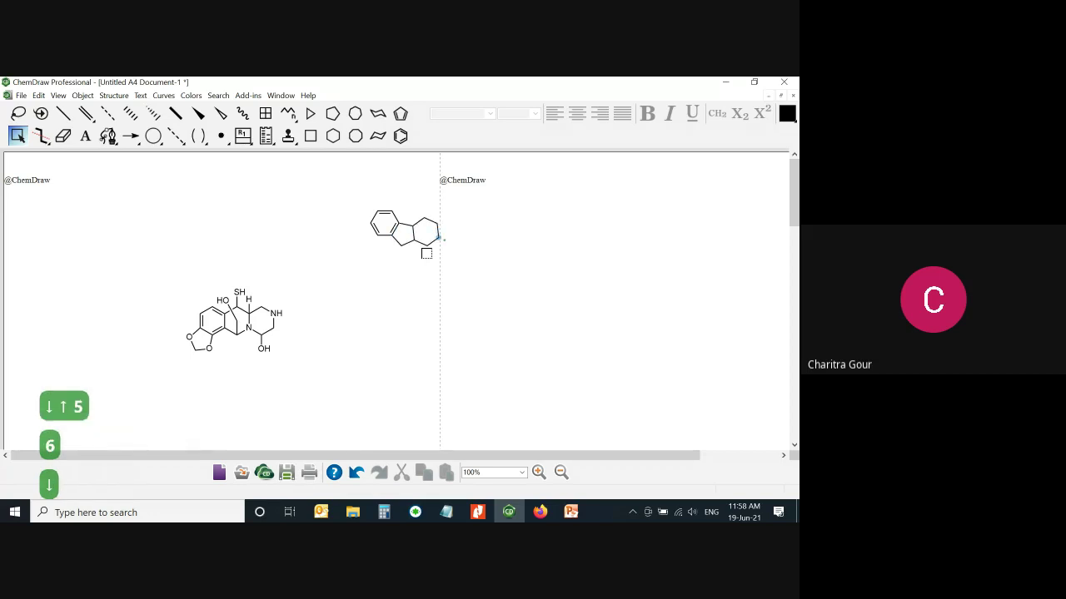
{"action": "key", "text": "n"}
{"action": "key", "text": "Left"}
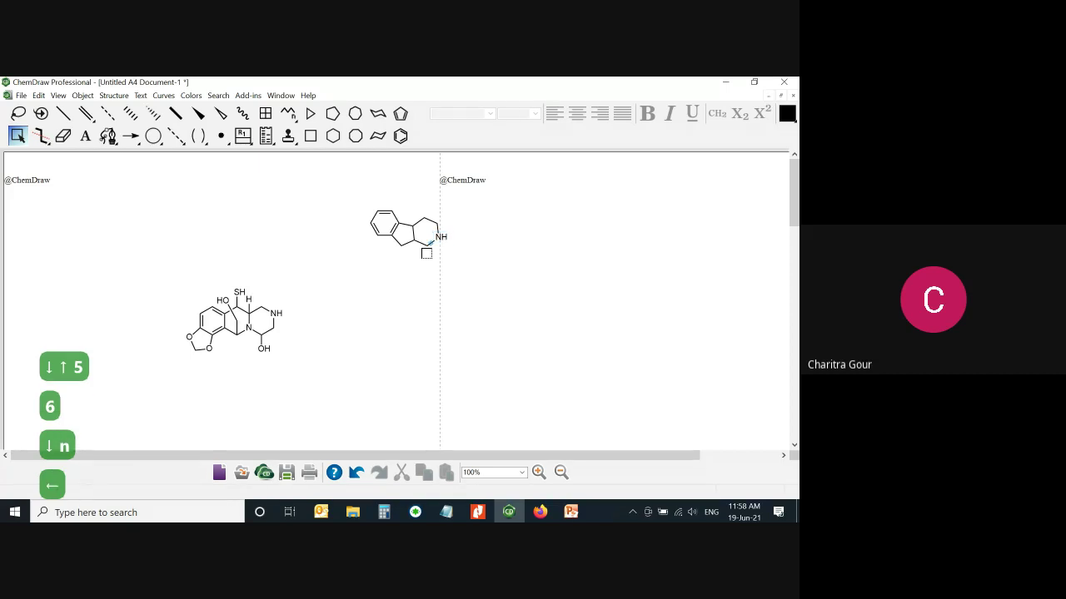
{"action": "key", "text": "Left"}
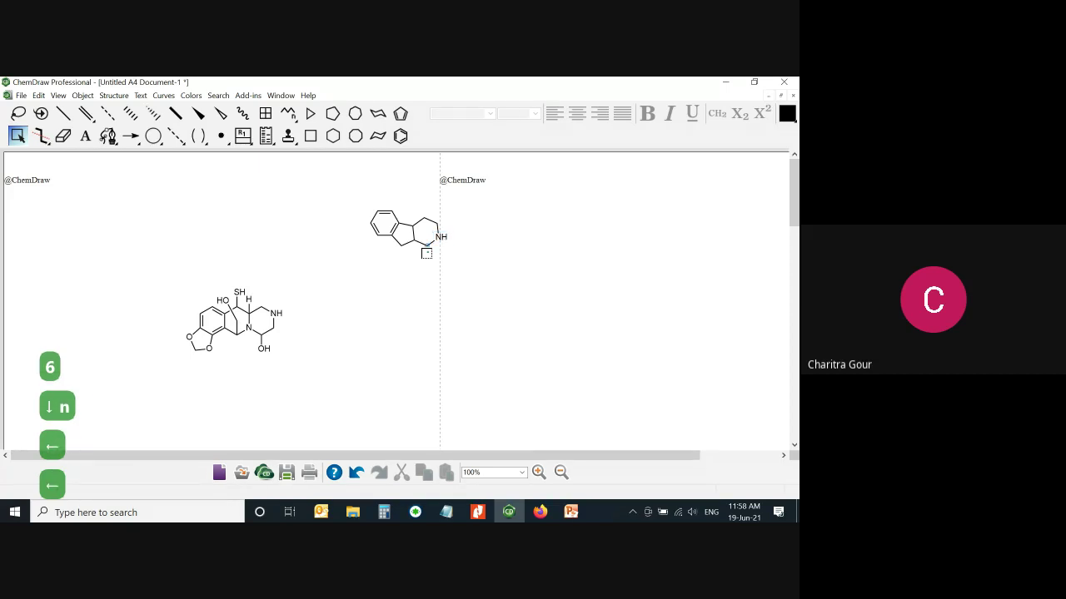
{"action": "key", "text": "Right"}
{"action": "key", "text": "Left"}
{"action": "key", "text": "9"}
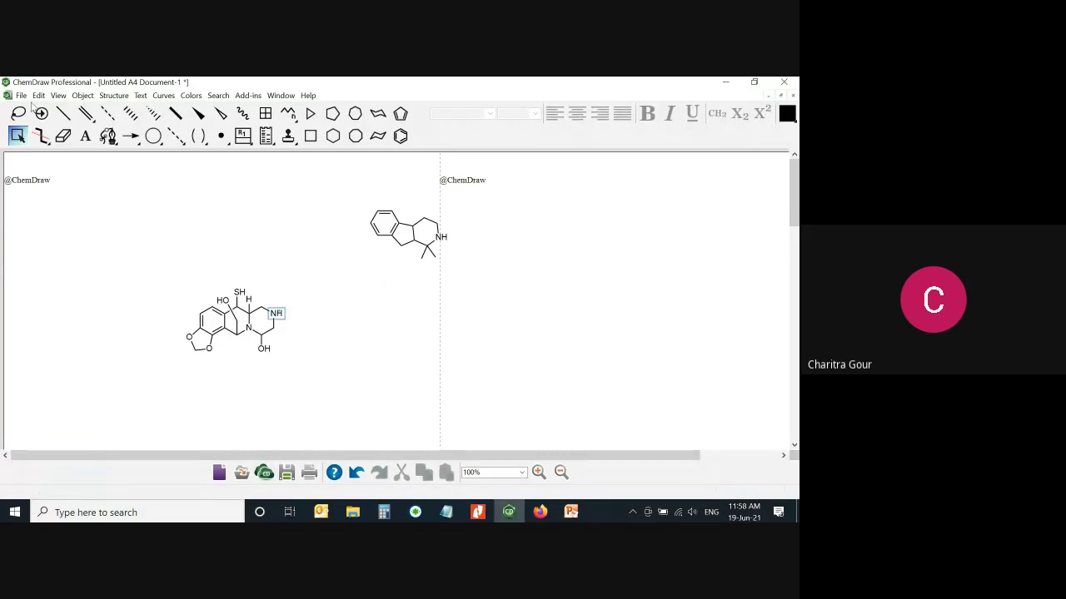
Open the Magic Hotkeys Cheat Sheet sample, examine its atom and bond hotkeys, and close it
{"action": "left_click", "coordinate": [21, 96]}
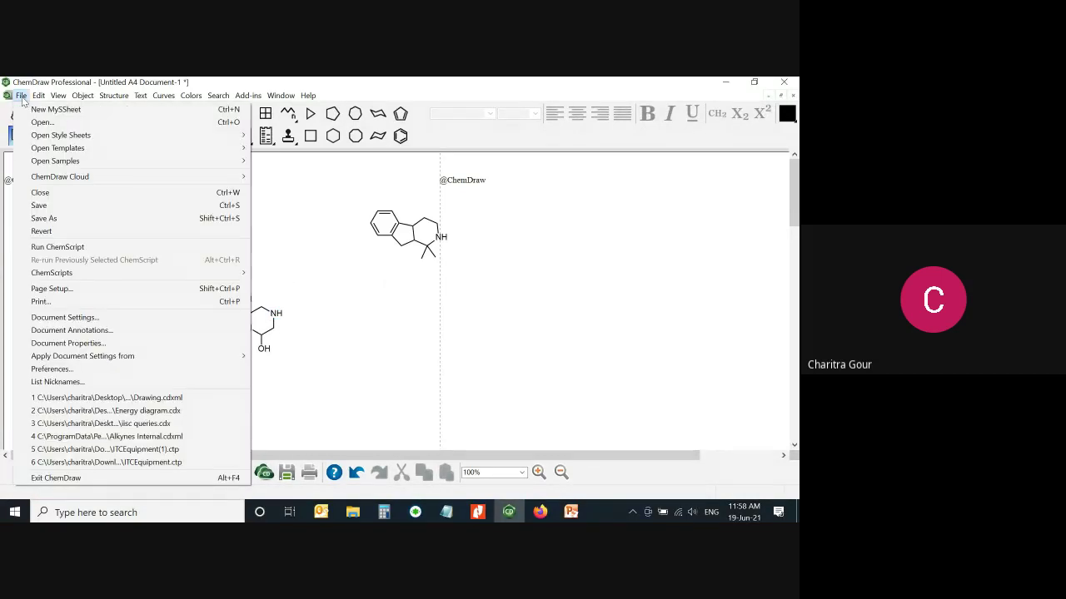
{"action": "mouse_move", "coordinate": [163, 150]}
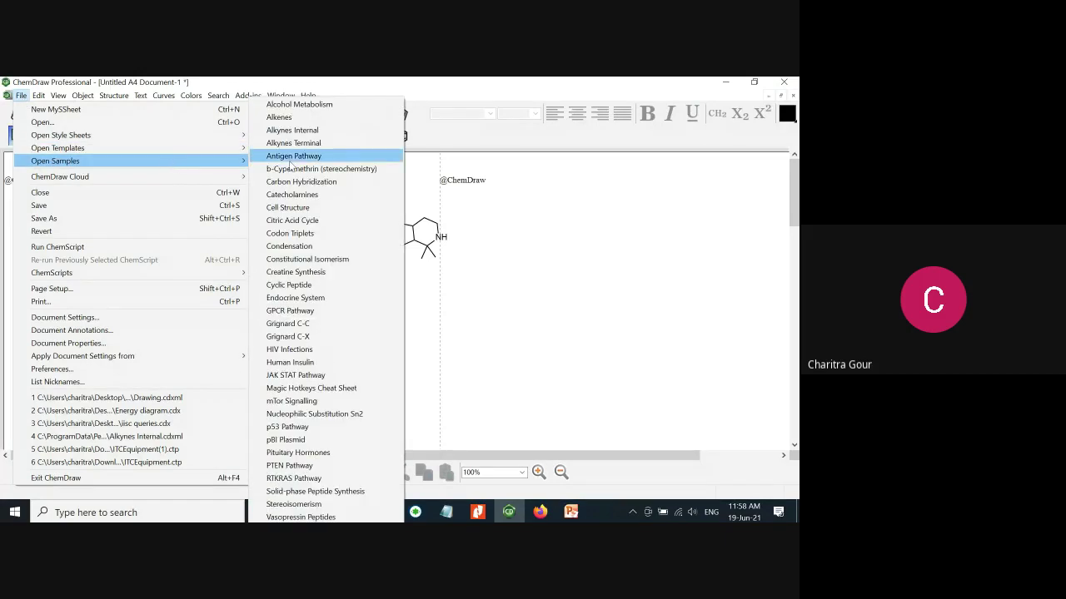
{"action": "left_click", "coordinate": [333, 389]}
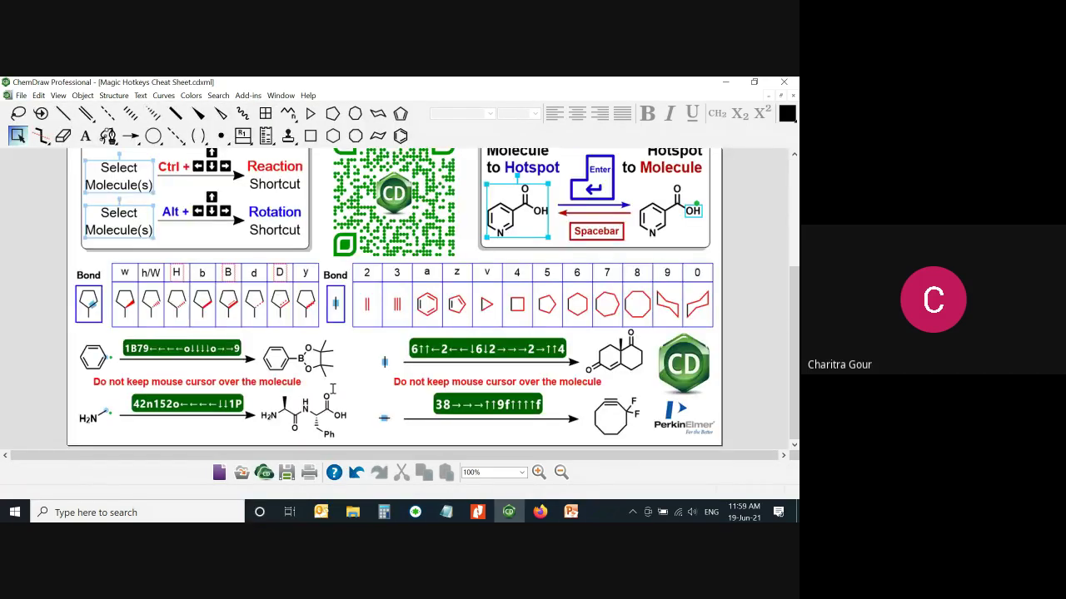
{"action": "scroll", "coordinate": [545, 284], "scroll_direction": "up", "scroll_amount": 2}
{"action": "scroll", "coordinate": [545, 284], "scroll_direction": "up", "scroll_amount": 5}
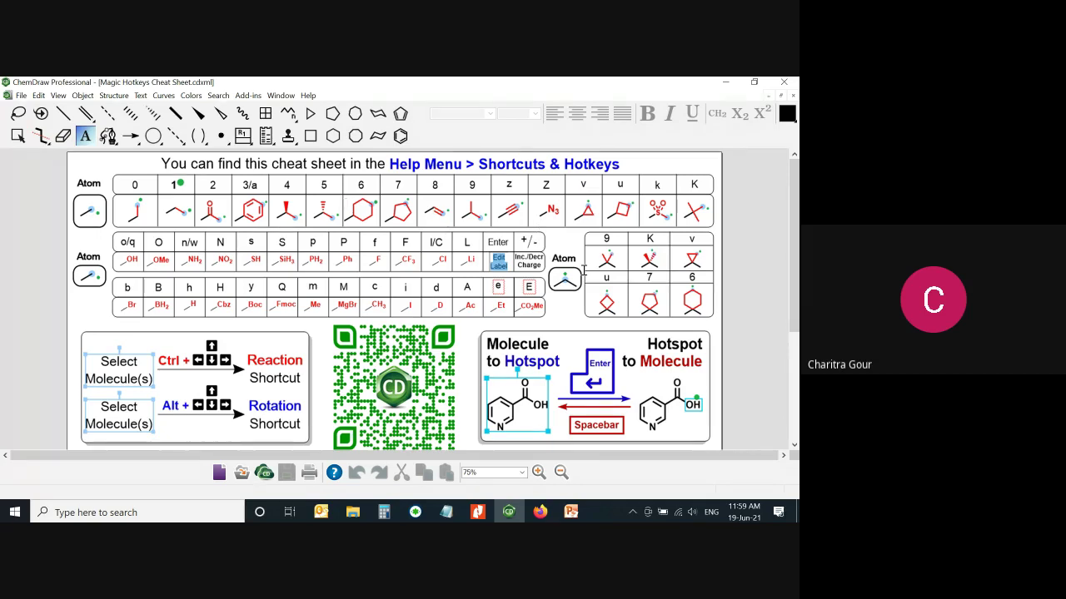
{"action": "scroll", "coordinate": [576, 273], "scroll_direction": "down", "scroll_amount": 3}
{"action": "scroll", "coordinate": [573, 274], "scroll_direction": "down", "scroll_amount": 9}
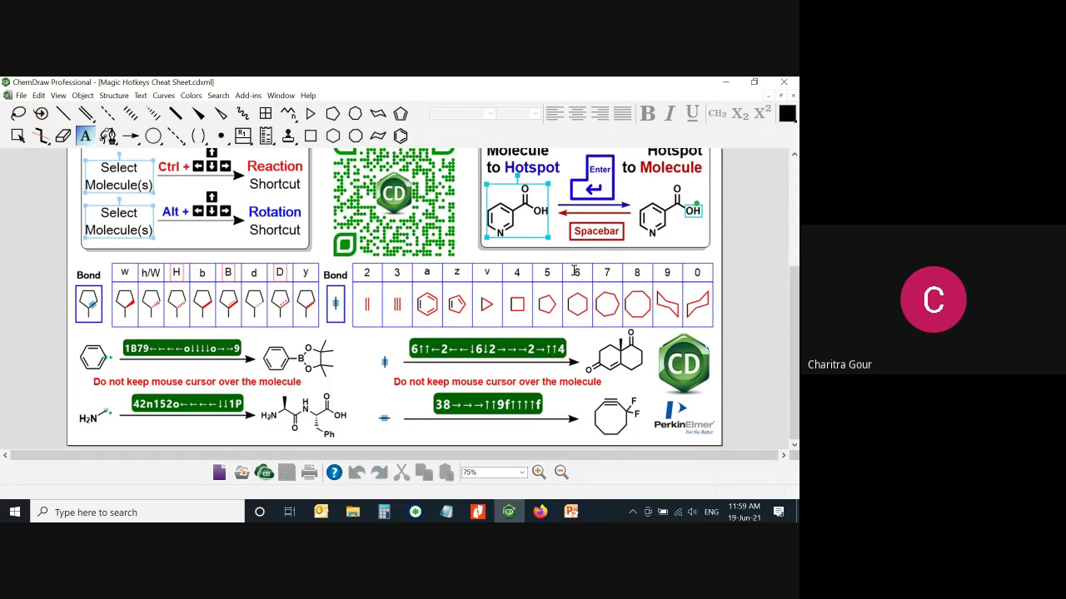
{"action": "scroll", "coordinate": [574, 273], "scroll_direction": "up", "scroll_amount": 11}
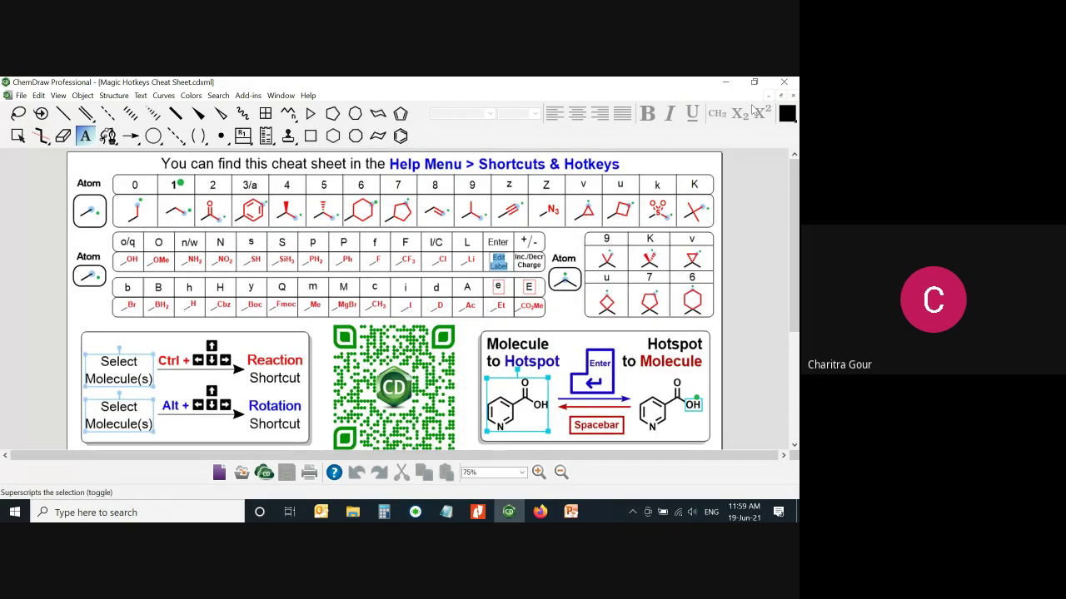
{"action": "left_click", "coordinate": [792, 95]}
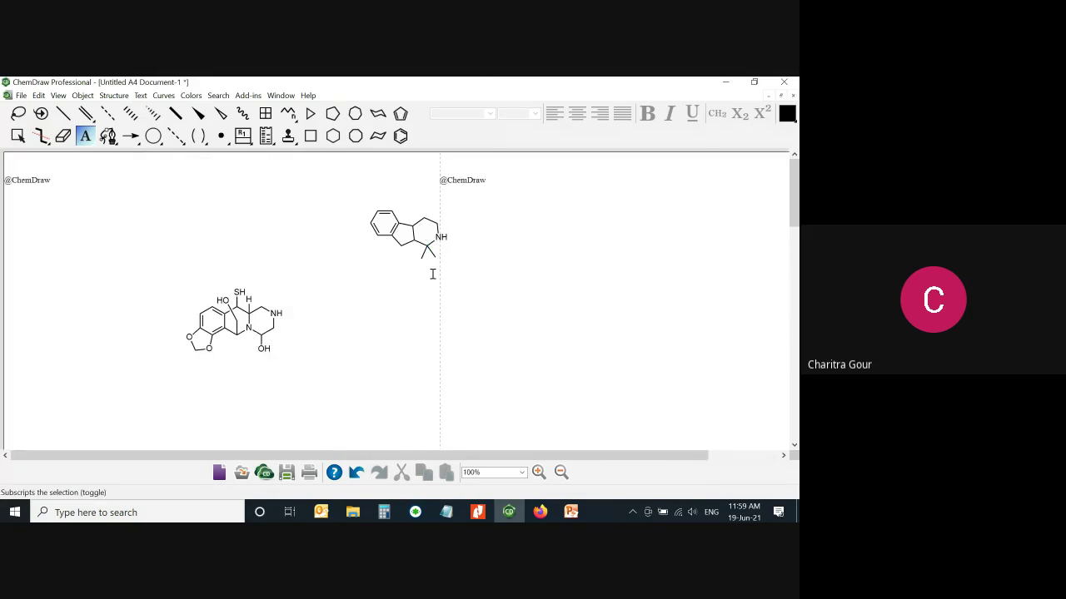
Select only the two methyl bonds on the upper molecule and rotate them slightly counterclockwise so one points nearly straight down
{"action": "key", "text": "ctrl+alt+Tab"}
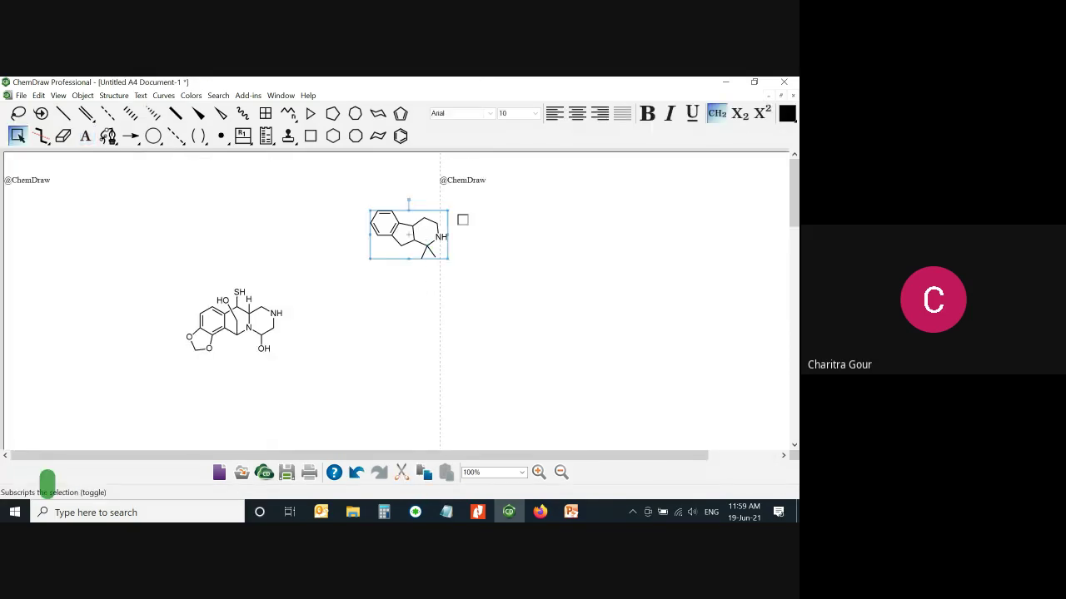
{"action": "left_click", "coordinate": [461, 219]}
{"action": "left_click_drag", "start_coordinate": [429, 272], "coordinate": [441, 277]}
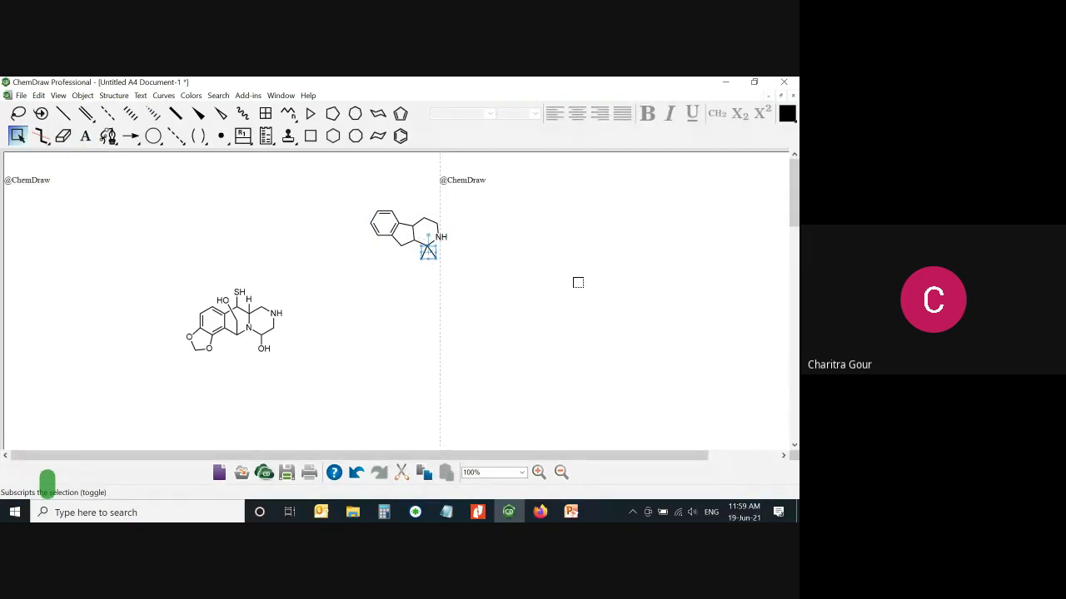
{"action": "key", "text": "alt+Right"}
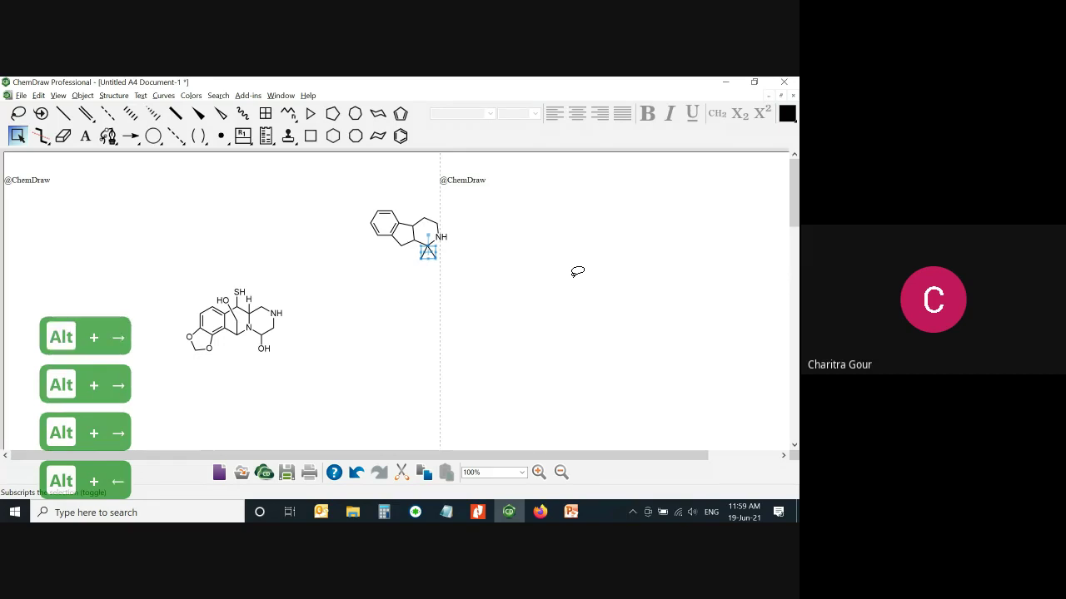
{"action": "key", "text": "alt+Left"}
{"action": "key", "text": "alt+Left"}
{"action": "key", "text": "alt+Left"}
{"action": "key", "text": "alt+Left"}
{"action": "key", "text": "alt+Left"}
{"action": "key", "text": "alt+Left"}
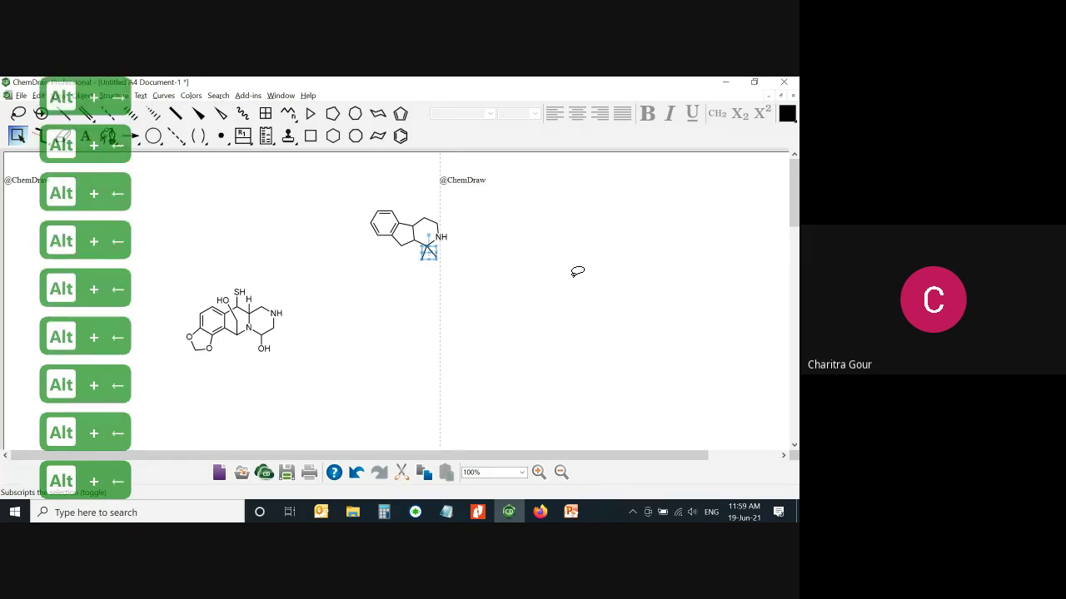
{"action": "key", "text": "alt+Left"}
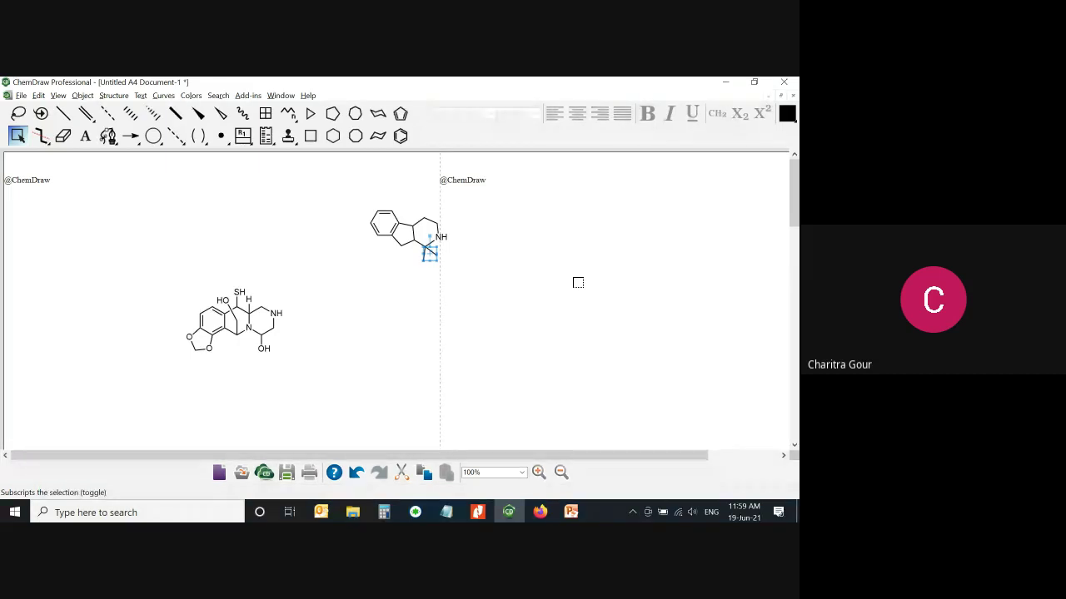
Move the whole benzene-fused NH molecule to the empty space above the OH- and SH-substituted structure
{"action": "left_click", "coordinate": [578, 283]}
{"action": "key", "text": "ctrl+z"}
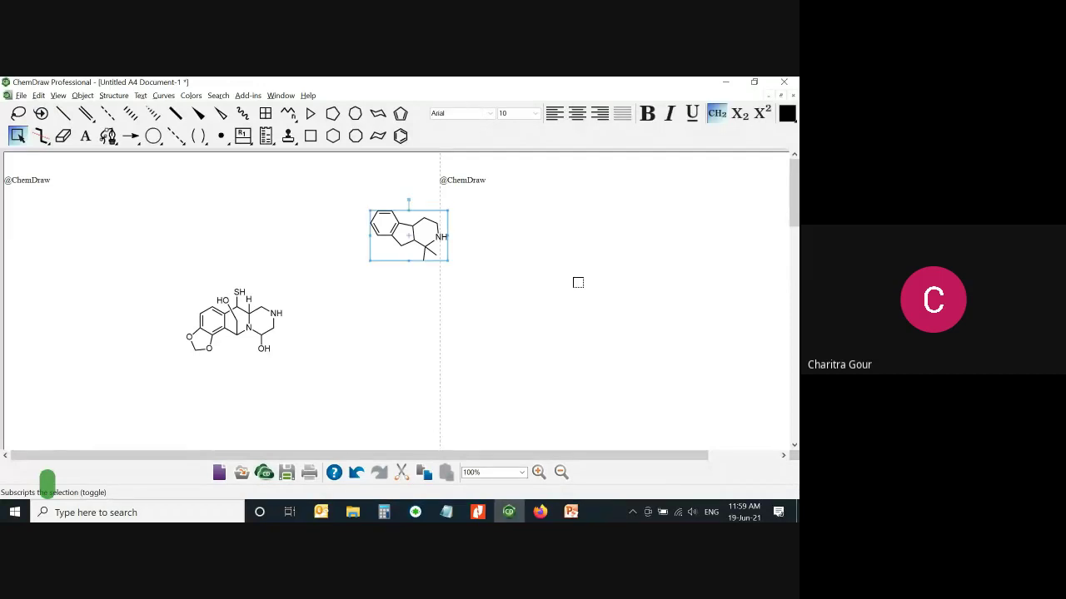
{"action": "left_click_drag", "start_coordinate": [442, 238], "coordinate": [272, 249]}
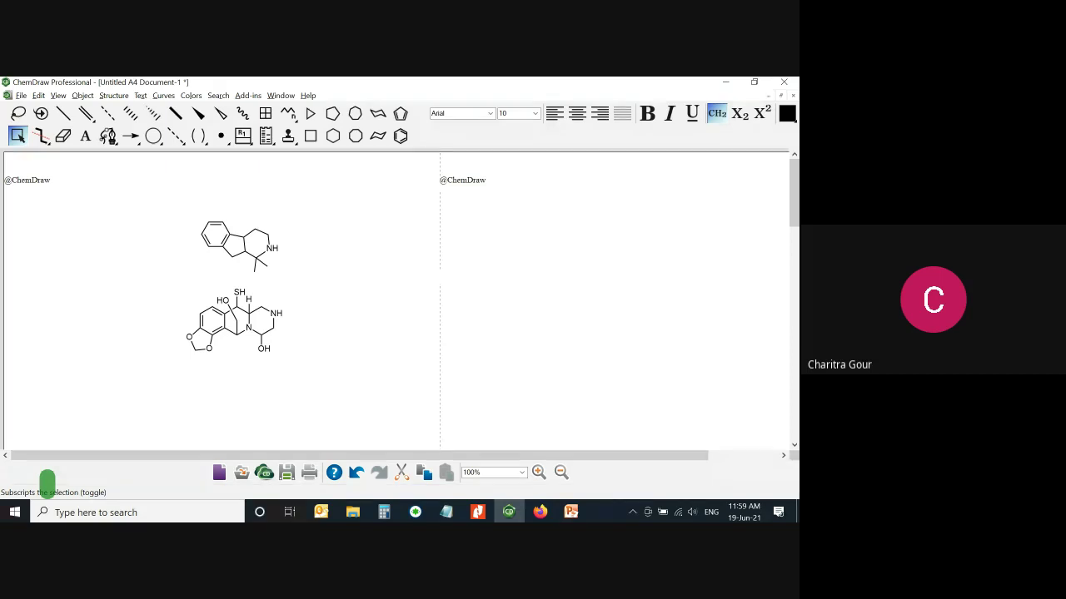
{"action": "left_click", "coordinate": [262, 242]}
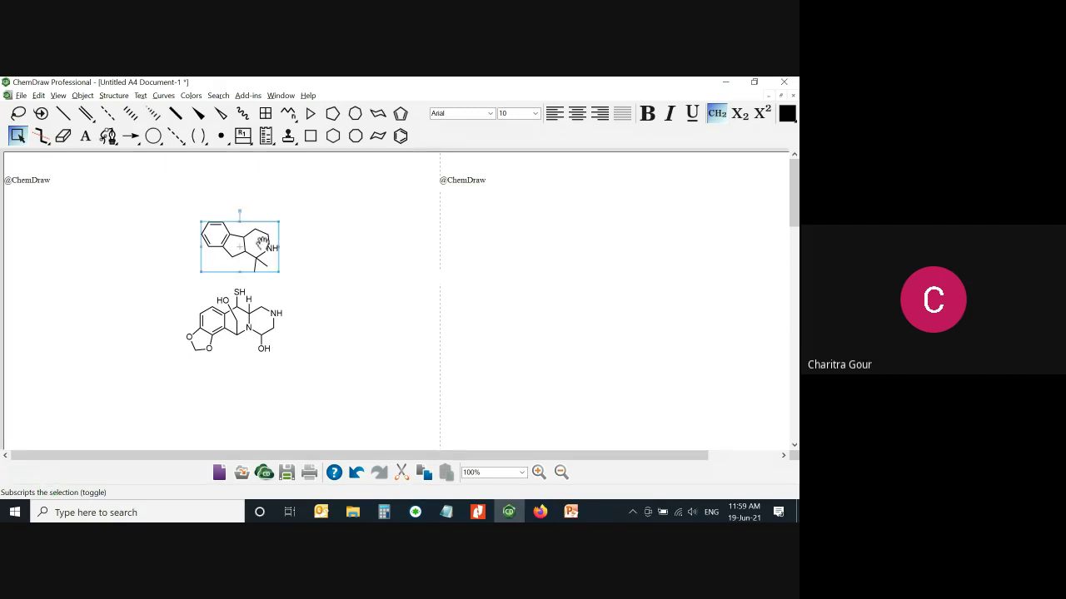
{"action": "left_click_drag", "start_coordinate": [262, 241], "coordinate": [224, 219]}
{"action": "left_click", "coordinate": [311, 250]}
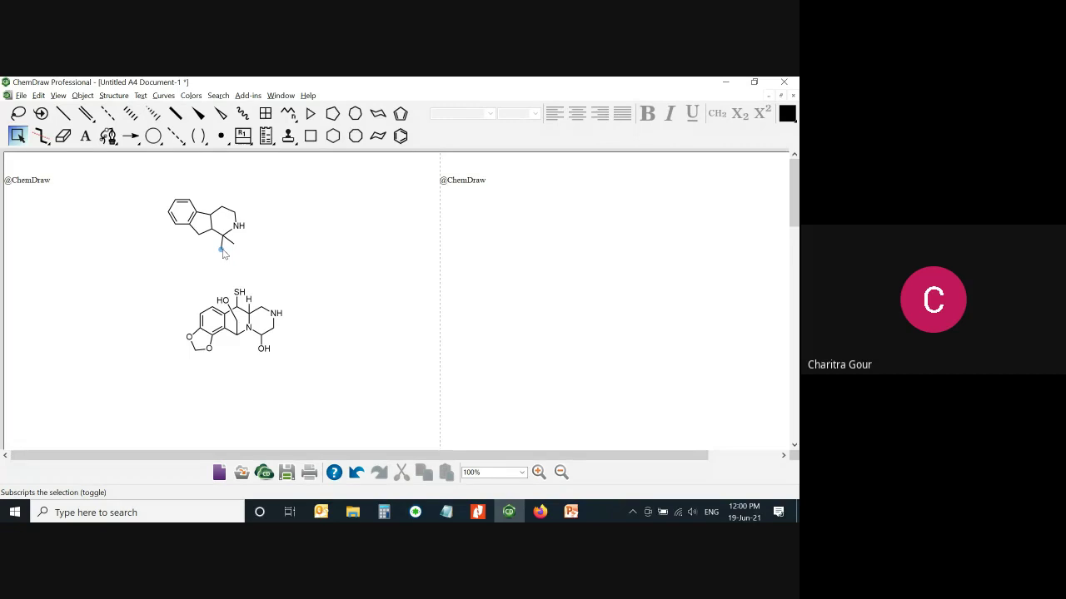
Try to branch the end of the upper molecule's lower methyl with two single bonds and undo both
{"action": "key", "text": "1"}
{"action": "key", "text": "1"}
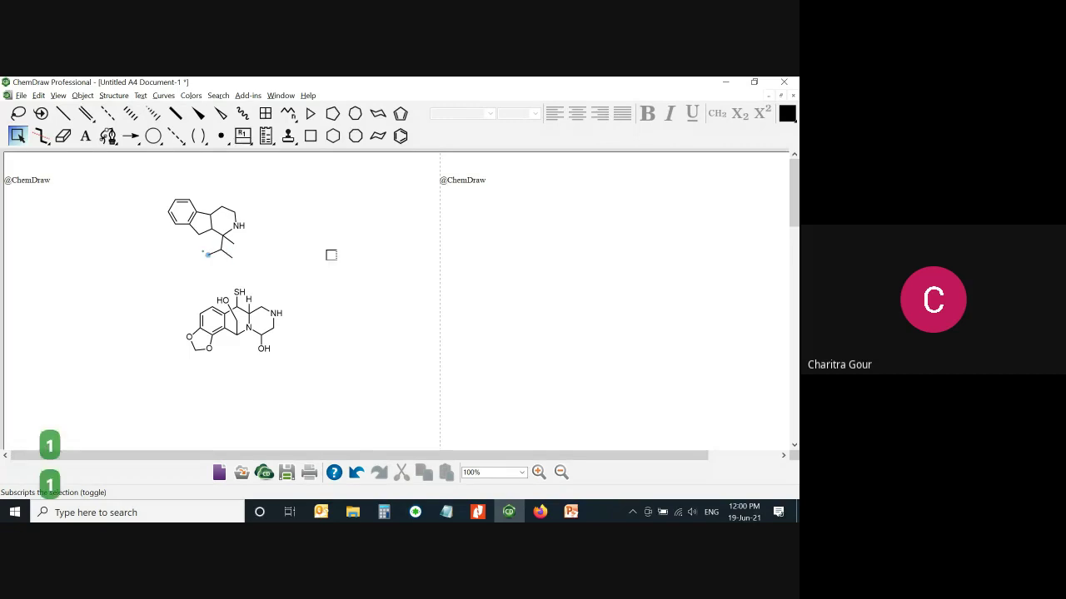
{"action": "key", "text": "Right"}
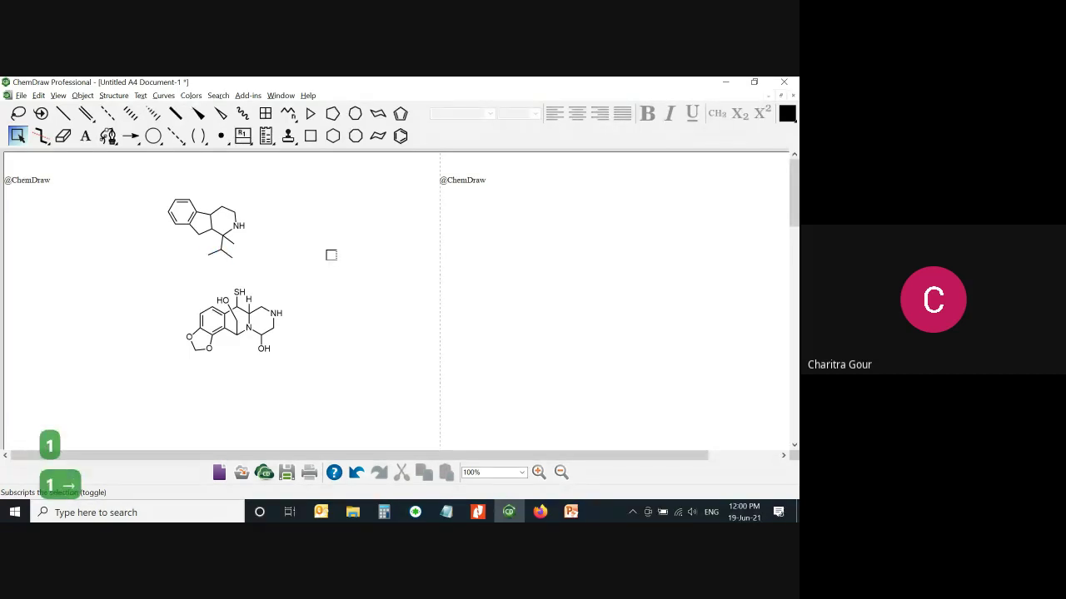
{"action": "key", "text": "ctrl+z"}
{"action": "key", "text": "ctrl+z"}
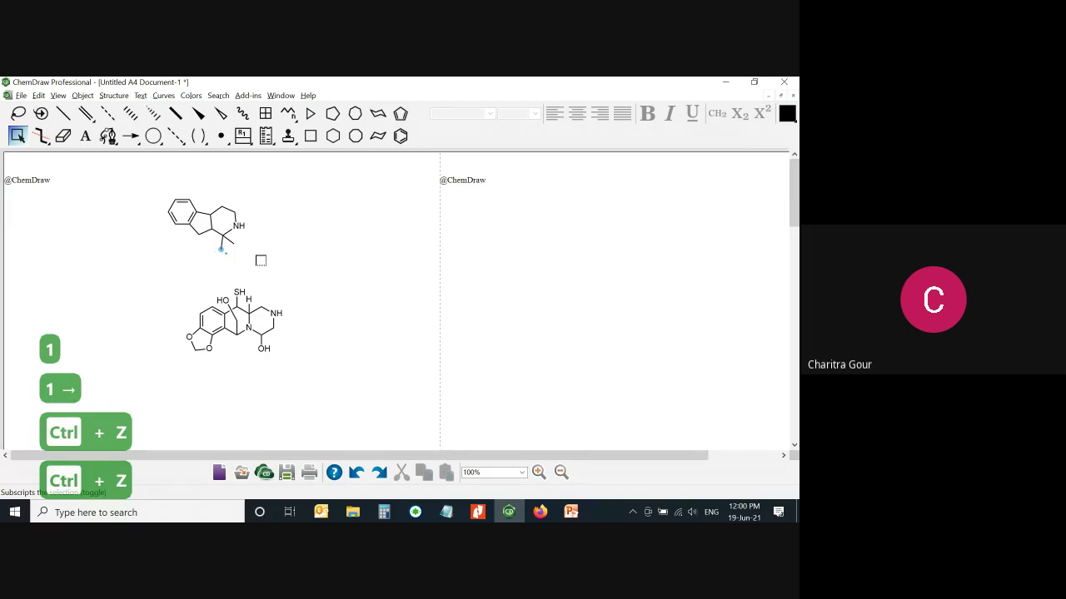
Extend the upper molecule's lower methyl with one single bond drawn straight down
{"action": "key", "text": "x"}
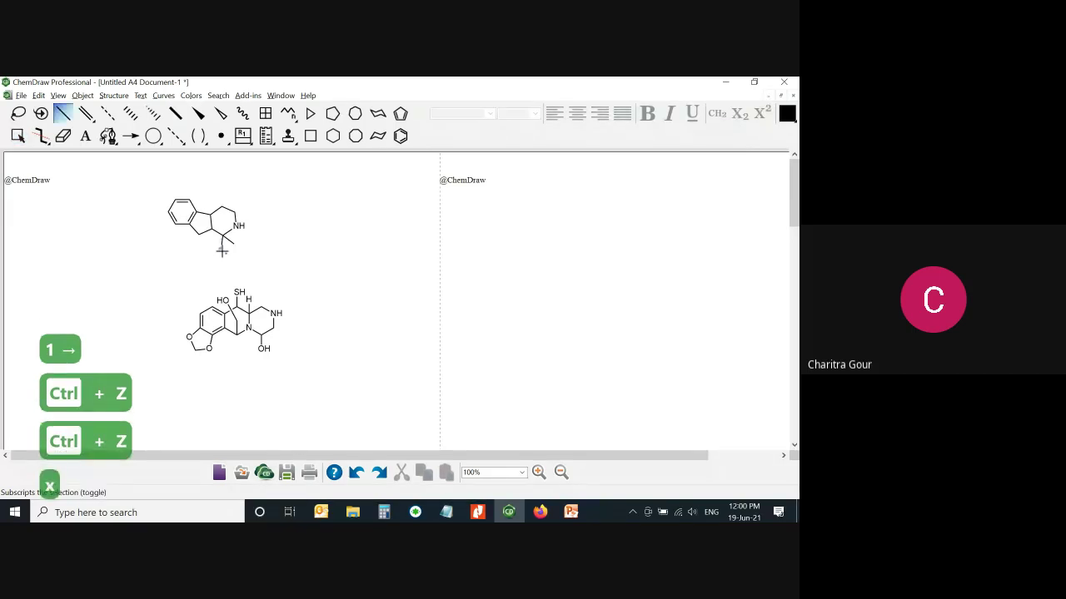
{"action": "left_click_drag", "start_coordinate": [222, 252], "coordinate": [222, 278]}
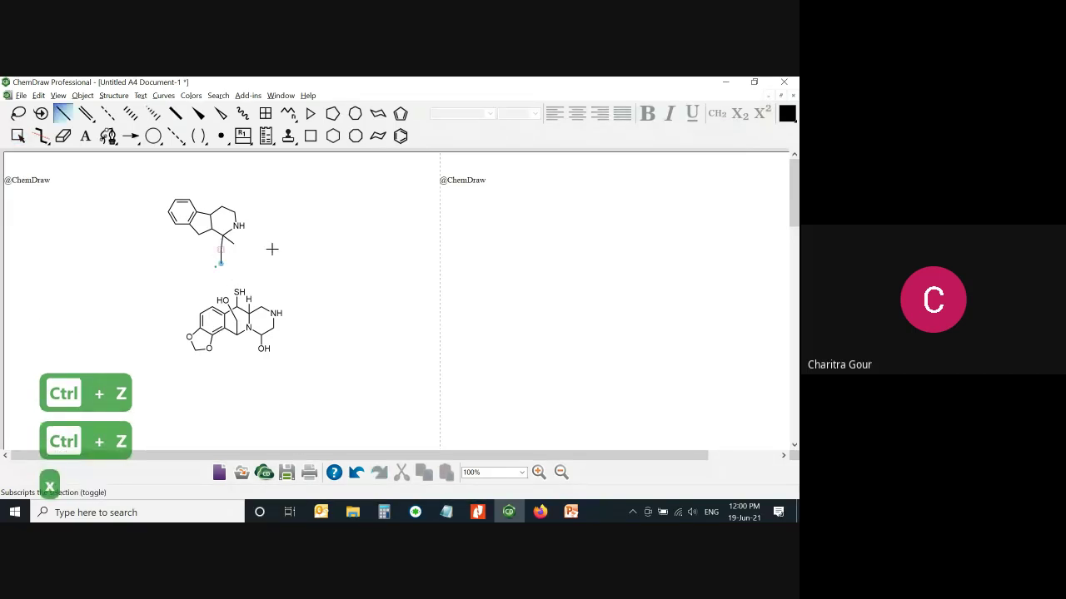
{"action": "key", "text": "Up"}
{"action": "key", "text": "Up"}
{"action": "key", "text": "Down"}
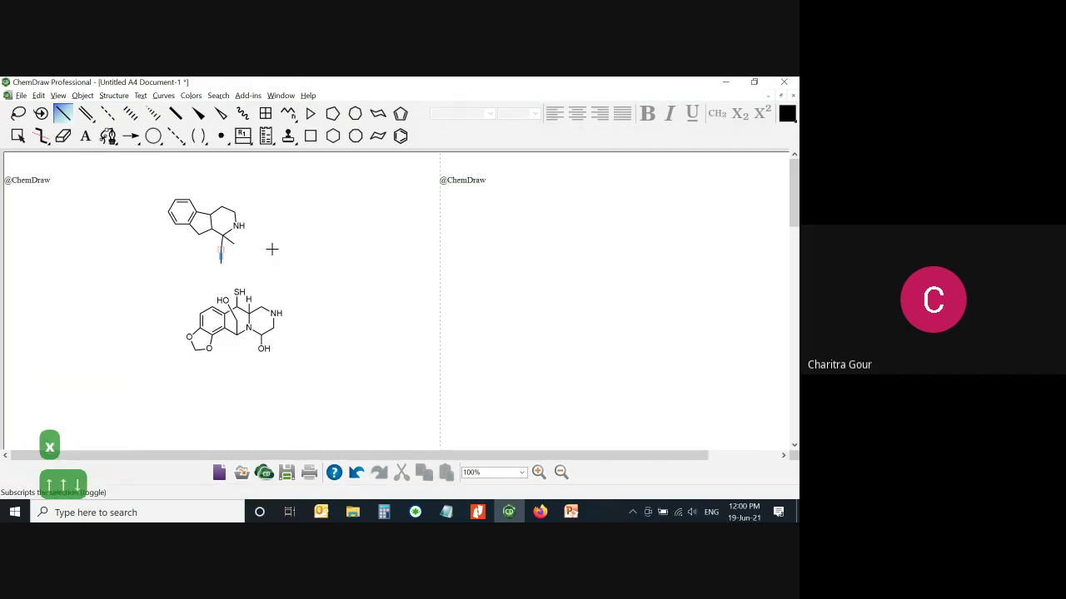
{"action": "key", "text": "Up"}
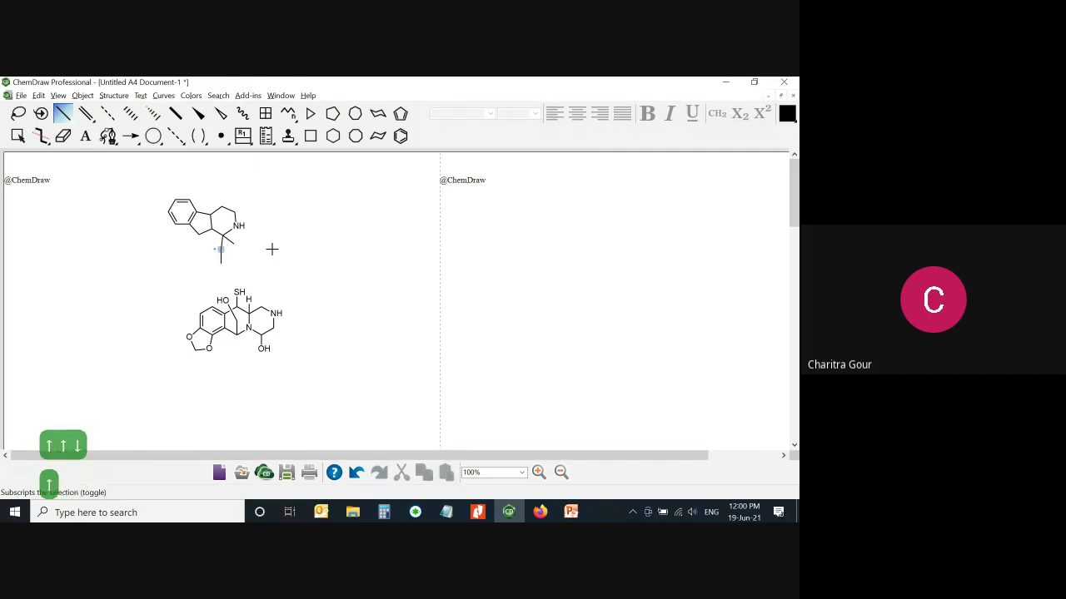
{"action": "key", "text": "Down"}
{"action": "key", "text": "Up"}
{"action": "key", "text": "Down"}
{"action": "key", "text": "Up"}
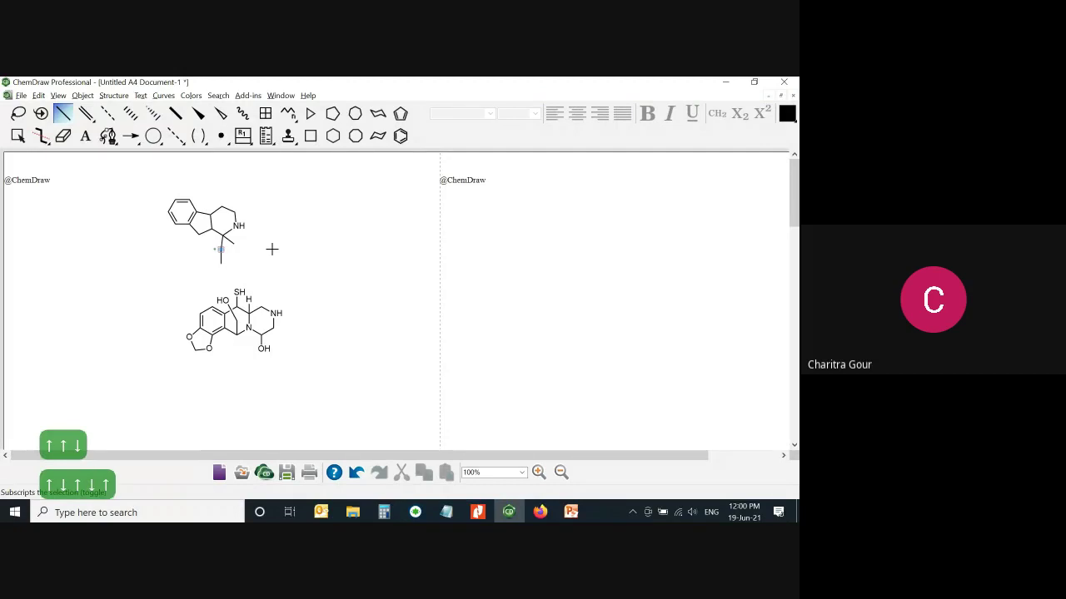
{"action": "key", "text": "Down"}
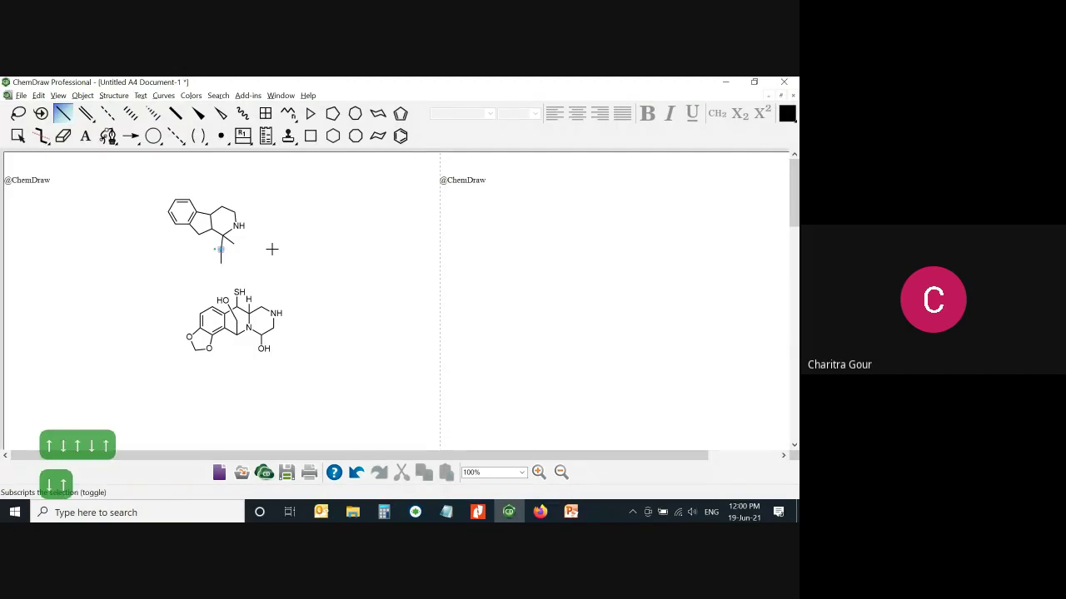
{"action": "key", "text": "Up"}
{"action": "key", "text": "Down"}
{"action": "key", "text": "Up"}
{"action": "key", "text": "Down"}
{"action": "key", "text": "Up"}
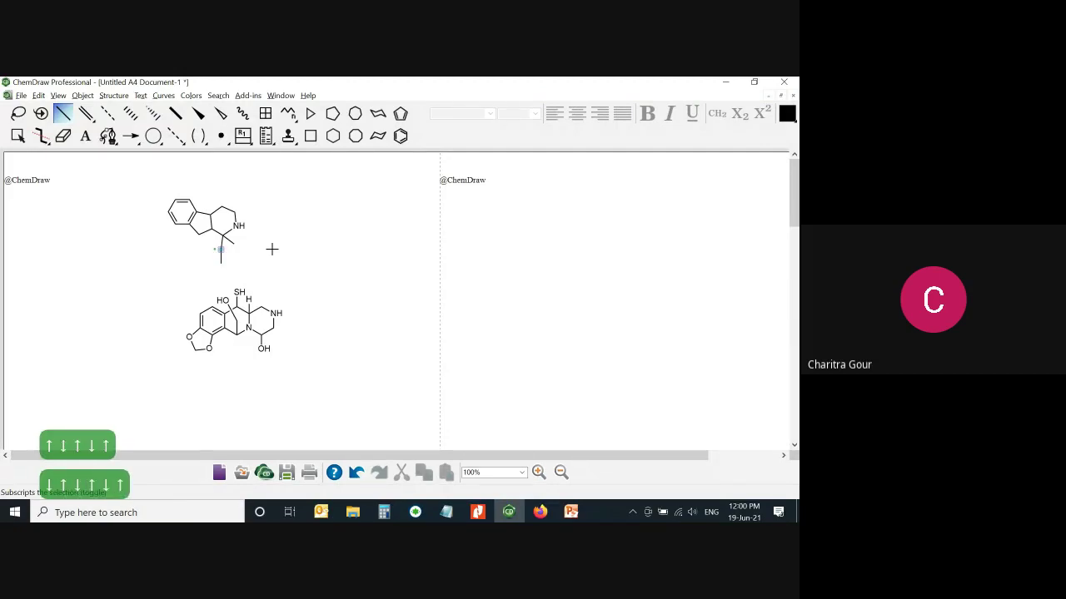
{"action": "key", "text": "Down"}
{"action": "key", "text": "Up"}
{"action": "key", "text": "Down"}
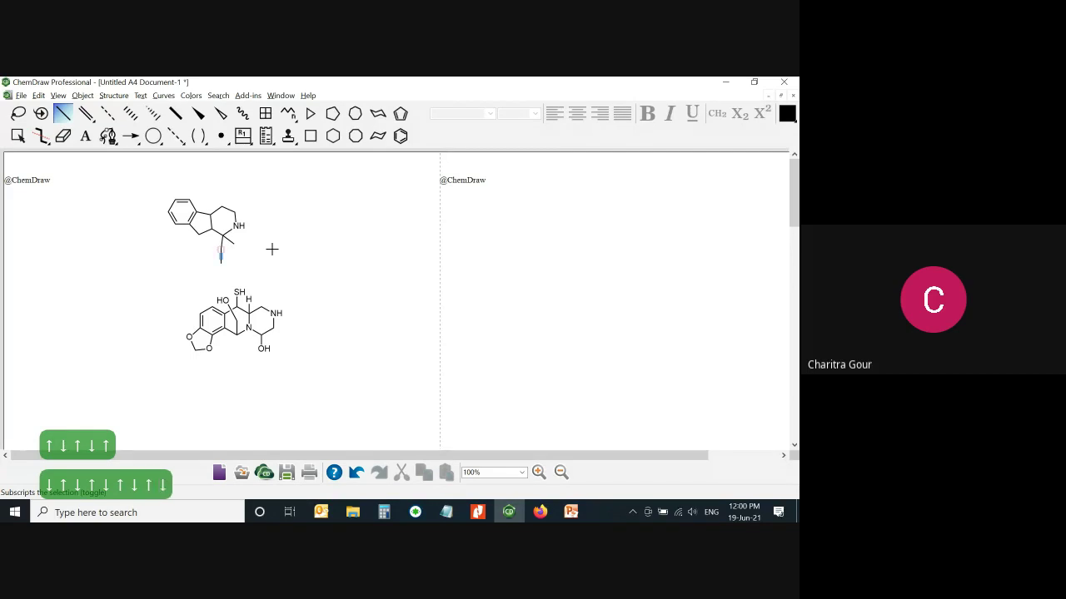
Add a double-bonded oxygen pointing left on the chain carbon below the upper molecule's quaternary carbon
{"action": "key", "text": "Up"}
{"action": "key", "text": "Down"}
{"action": "key", "text": "Up"}
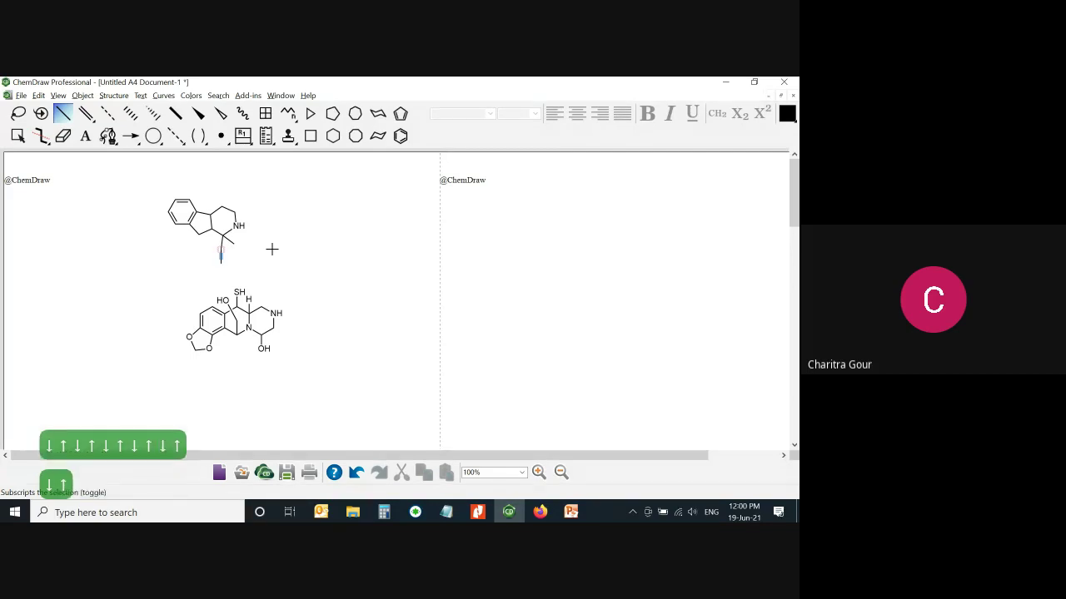
{"action": "key", "text": "Up"}
{"action": "key", "text": "Right"}
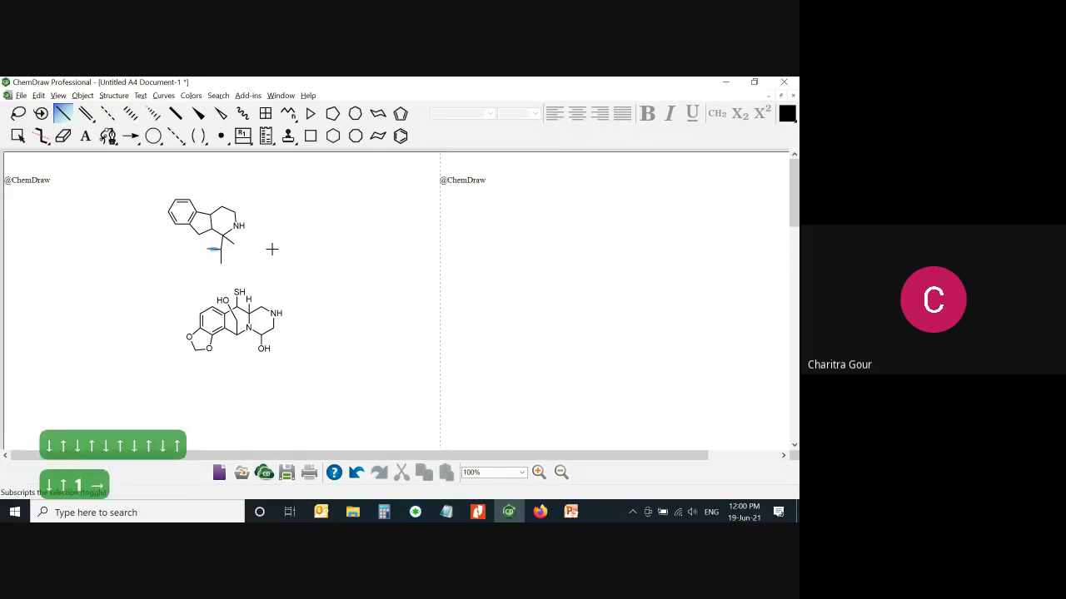
{"action": "key", "text": "2"}
{"action": "key", "text": "Left"}
{"action": "key", "text": "o"}
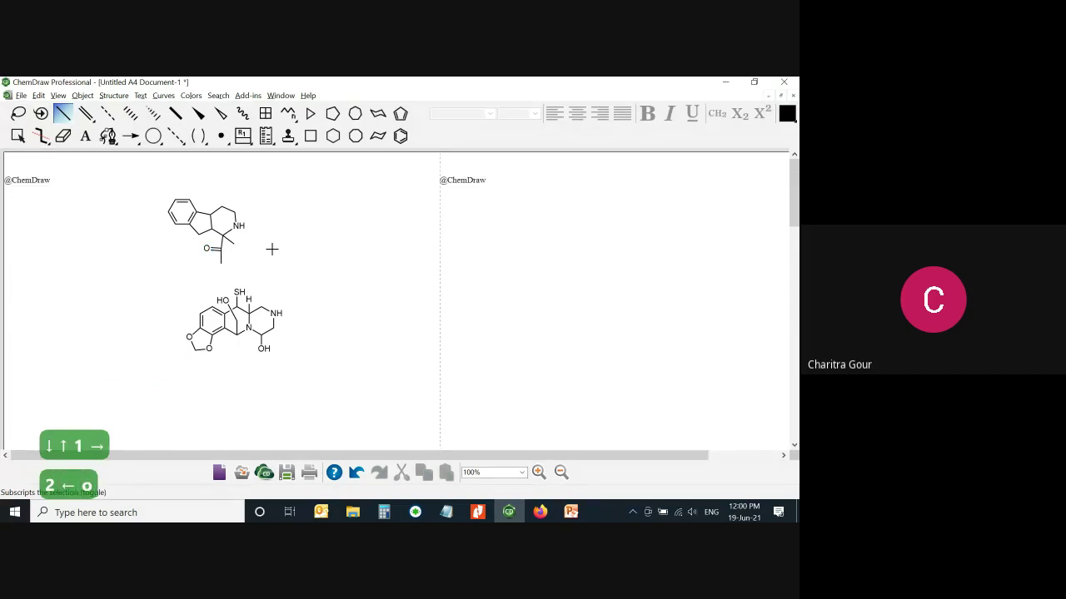
Label the lower end of the upper molecule's chain as OH to complete the carboxylic acid group
{"action": "key", "text": "Down"}
{"action": "key", "text": "Right"}
{"action": "key", "text": "Down"}
{"action": "key", "text": "Down"}
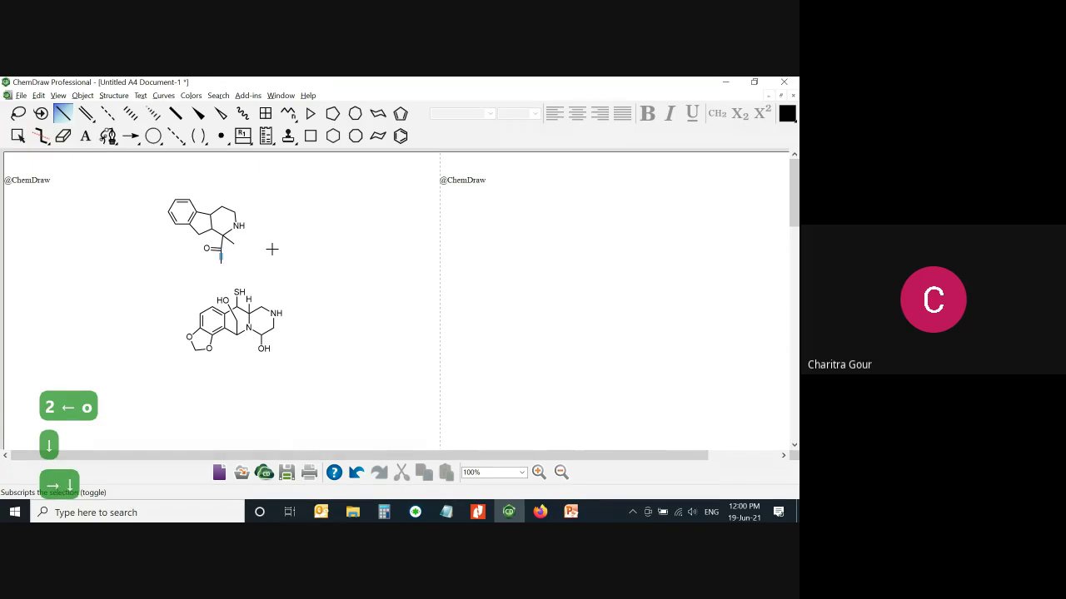
{"action": "key", "text": "i"}
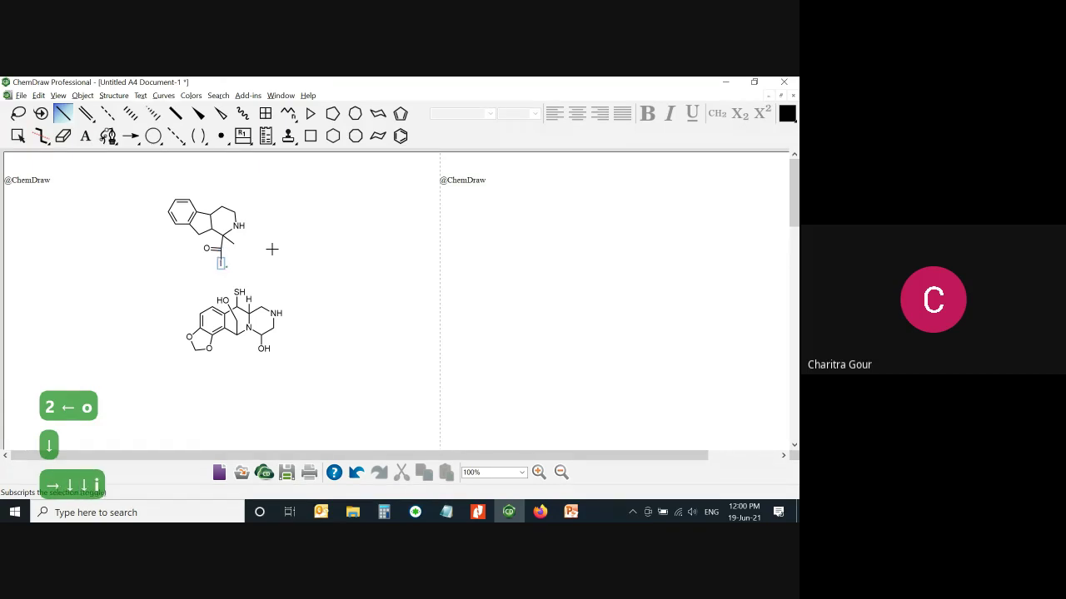
{"action": "key", "text": "Down"}
{"action": "key", "text": "Down"}
{"action": "key", "text": "o"}
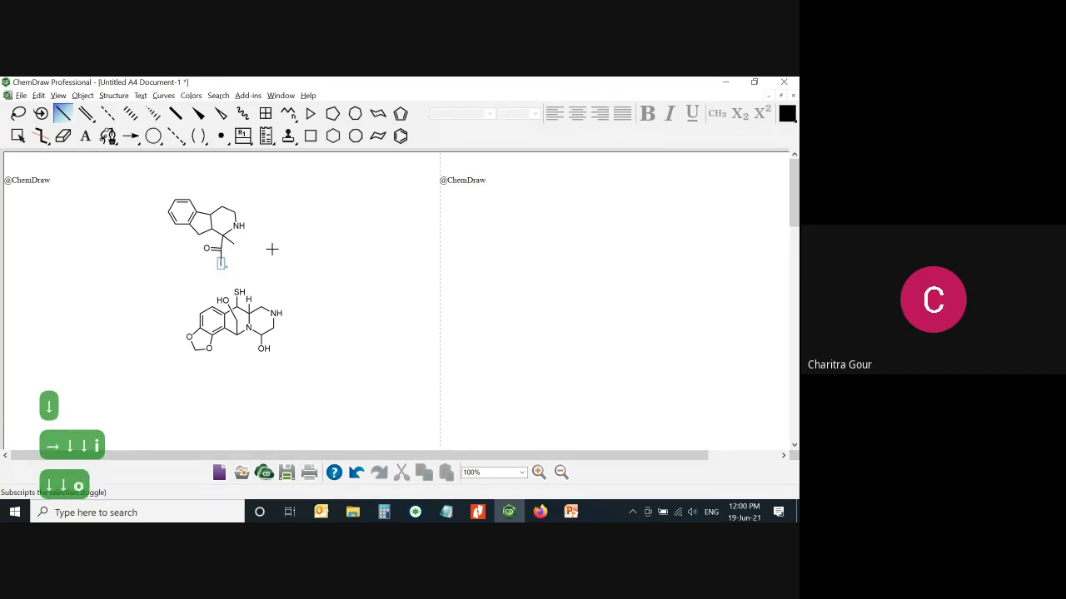
{"action": "left_click", "coordinate": [271, 248]}
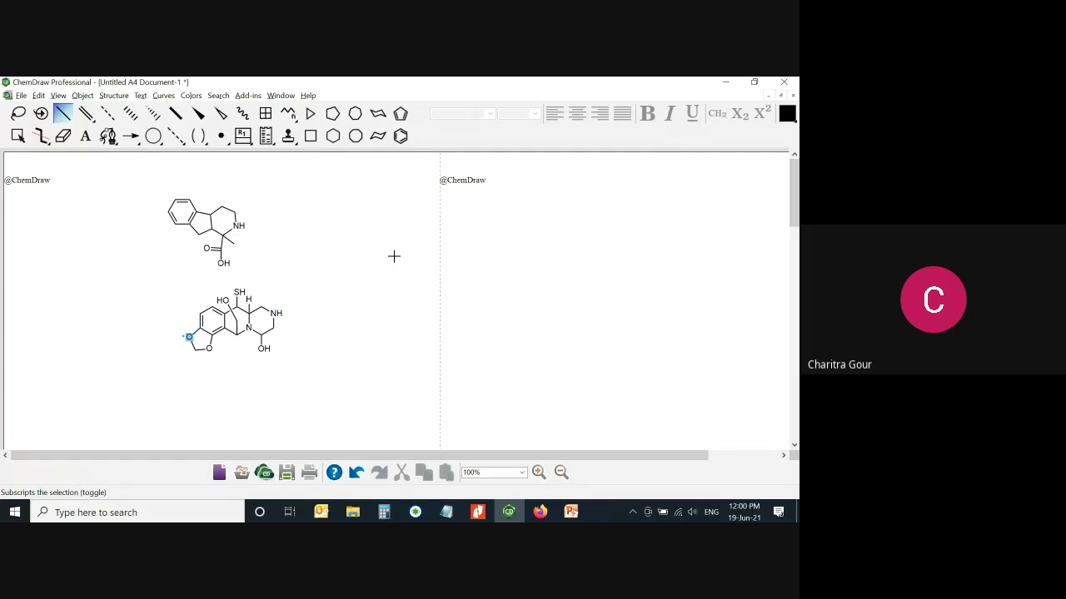
Join the upper molecule's acid OH with the lower molecule's HO group and undo the join
{"action": "key", "text": "ctrl+alt+Tab"}
{"action": "left_click", "coordinate": [186, 320]}
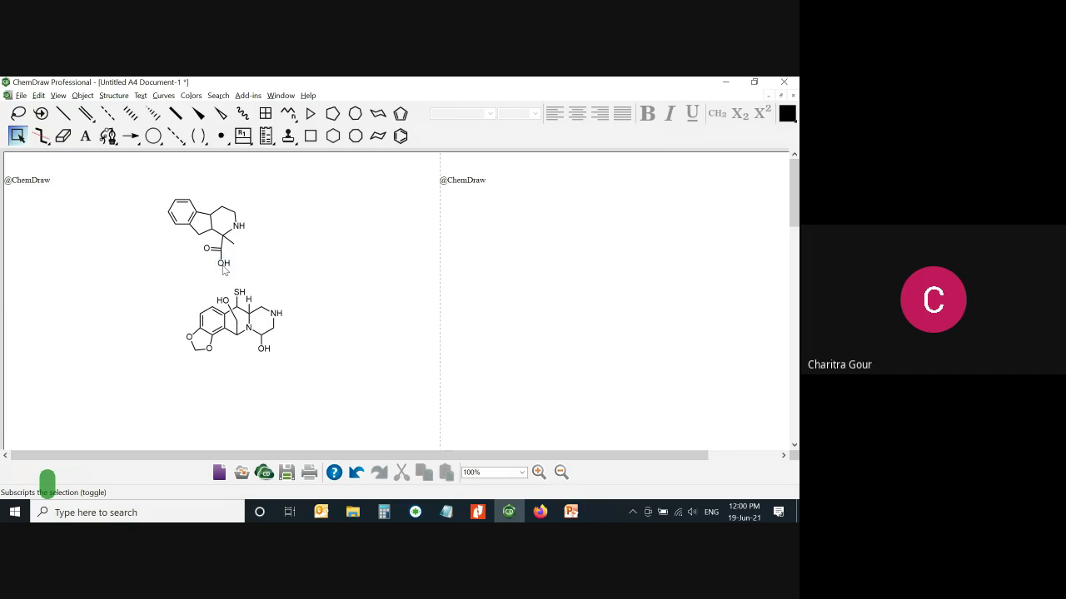
{"action": "double_click", "coordinate": [223, 263]}
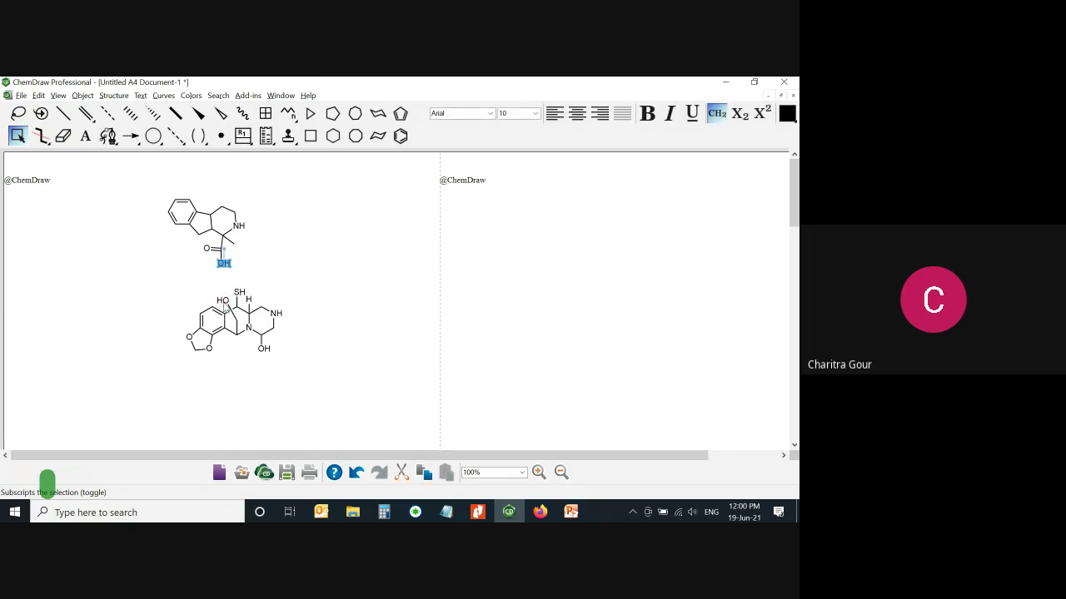
{"action": "double_click", "coordinate": [223, 300], "text": "shift"}
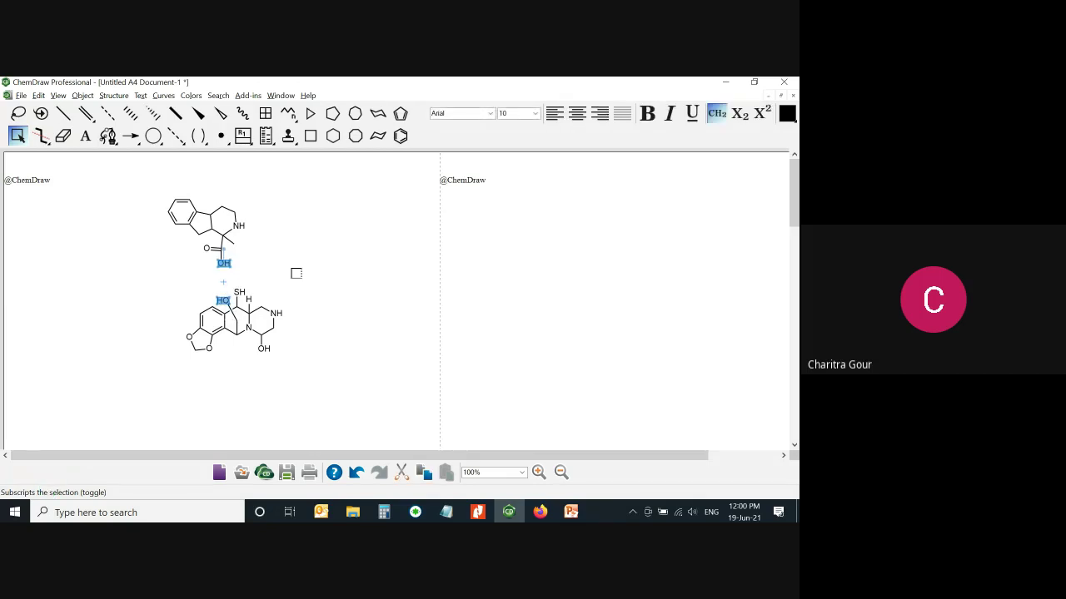
{"action": "key", "text": "ctrl+j"}
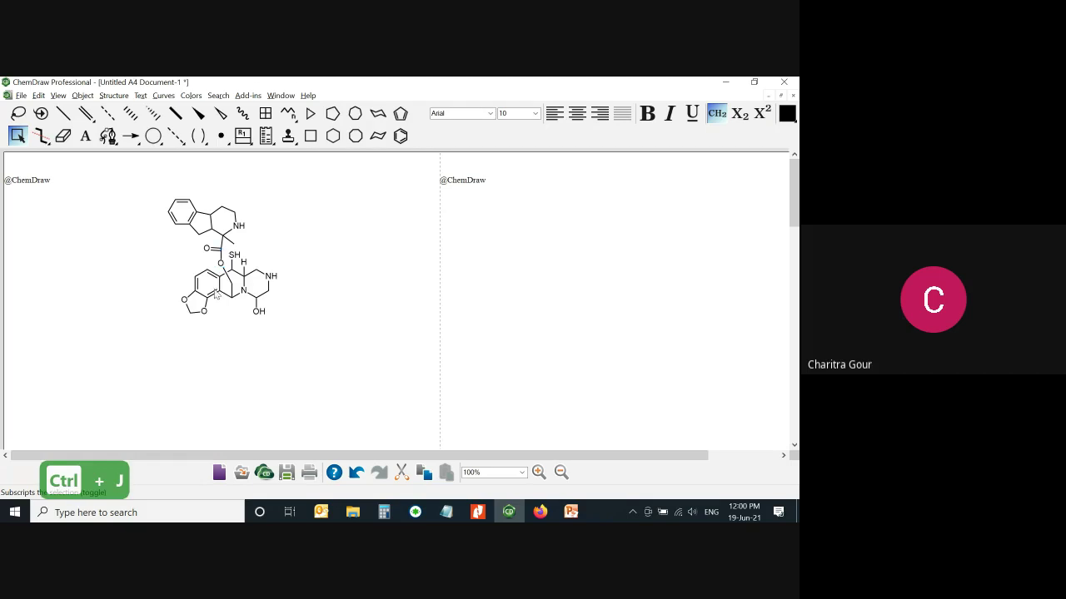
{"action": "left_click", "coordinate": [131, 171]}
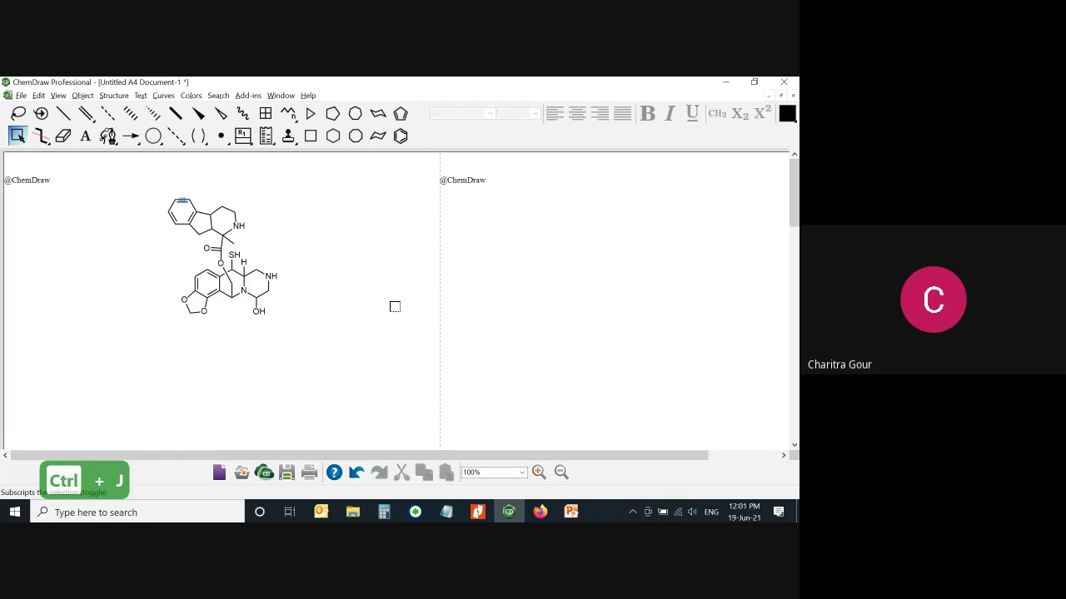
{"action": "key", "text": "ctrl+z"}
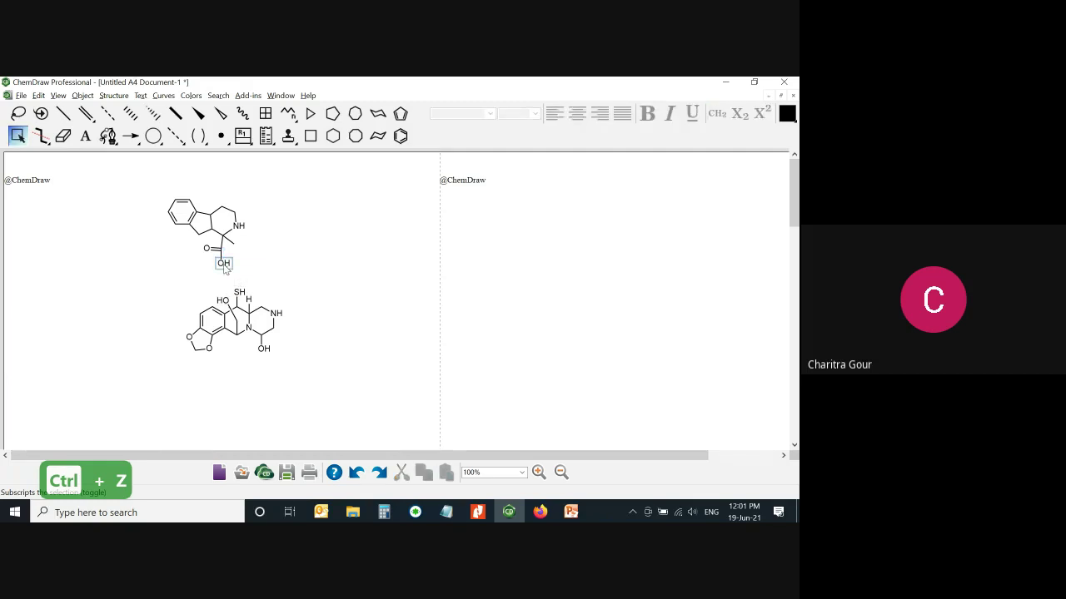
Join the acid OH and the lower molecule's HO into an ester oxygen and move the combined molecule right and slightly down
{"action": "double_click", "coordinate": [224, 265]}
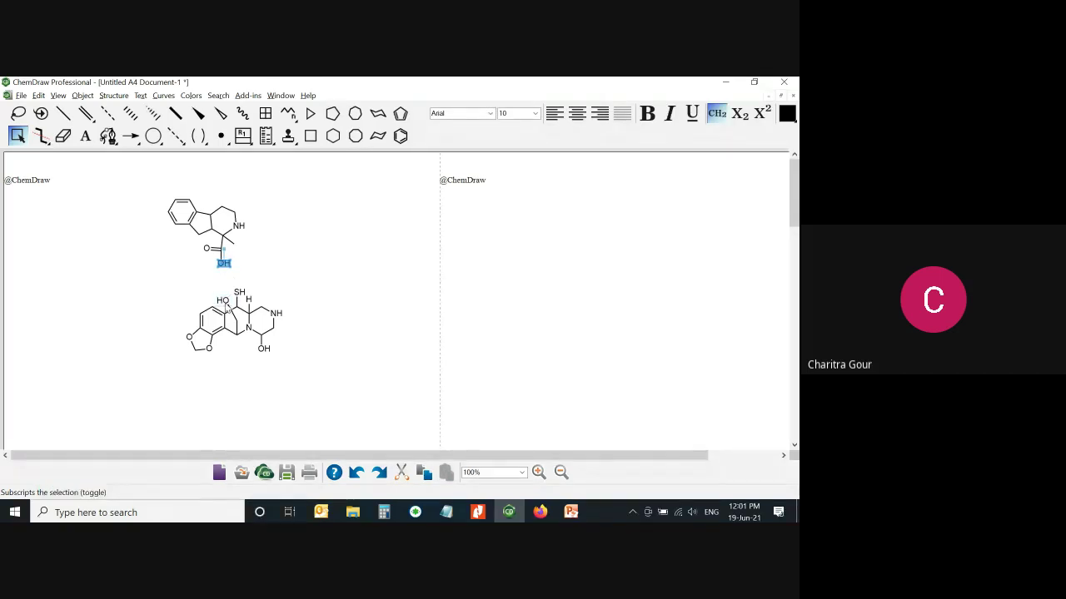
{"action": "double_click", "coordinate": [223, 300]}
{"action": "key", "text": "ctrl+j"}
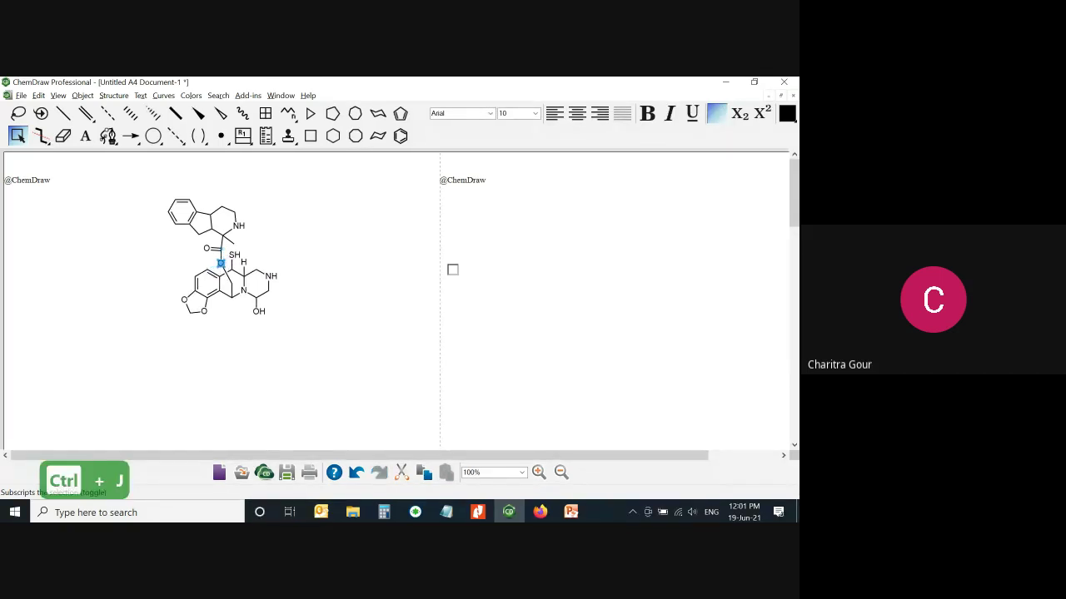
{"action": "left_click_drag", "start_coordinate": [148, 188], "coordinate": [350, 358]}
{"action": "left_click_drag", "start_coordinate": [263, 312], "coordinate": [340, 350]}
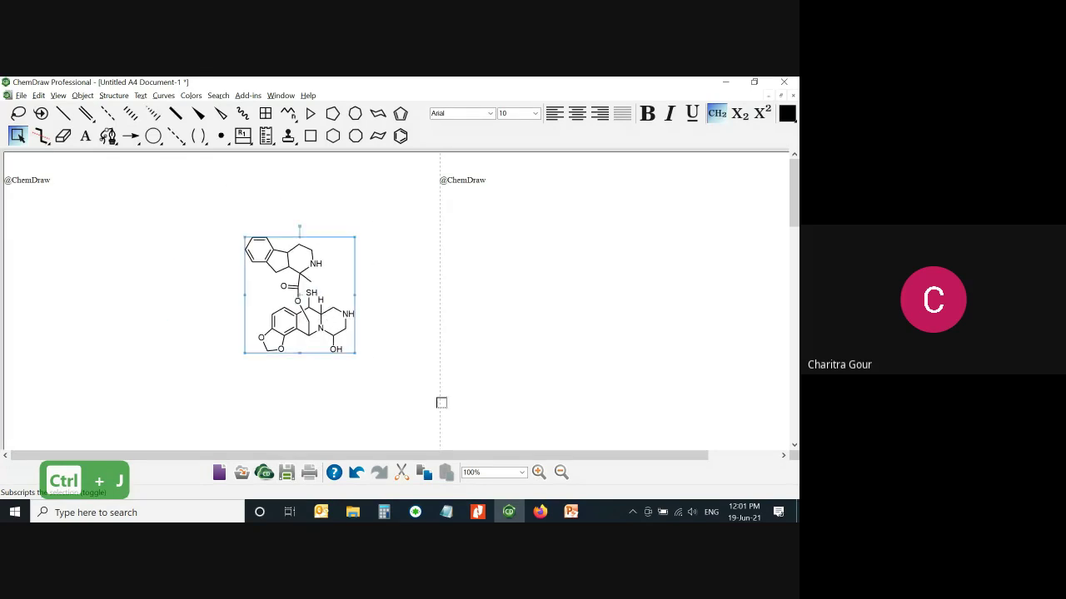
{"action": "left_click", "coordinate": [423, 334]}
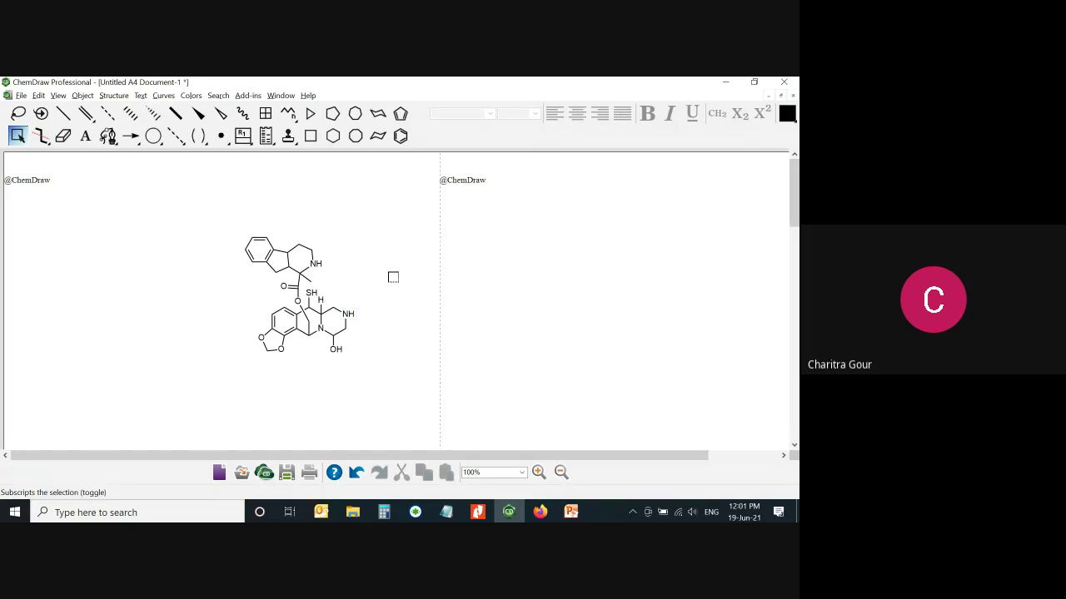
Draw a benzene ring in the space right of the combined molecule and add single bonds to its two adjacent lower-left atoms
{"action": "left_click", "coordinate": [348, 314]}
{"action": "key", "text": "b"}
{"action": "left_click", "coordinate": [408, 264]}
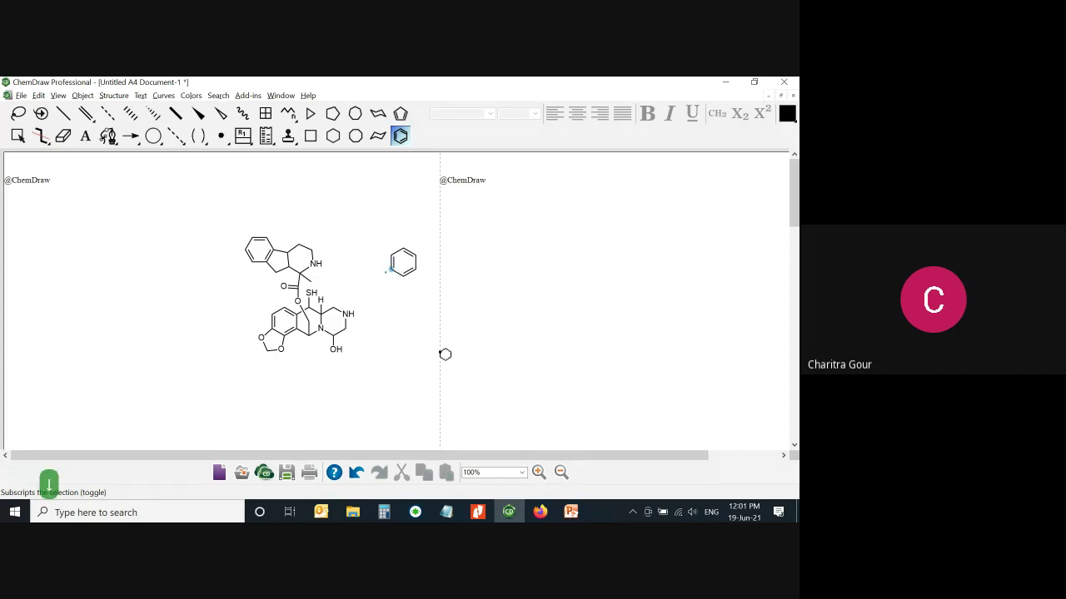
{"action": "key", "text": "1"}
{"action": "key", "text": "Right"}
{"action": "key", "text": "Right"}
{"action": "key", "text": "Right"}
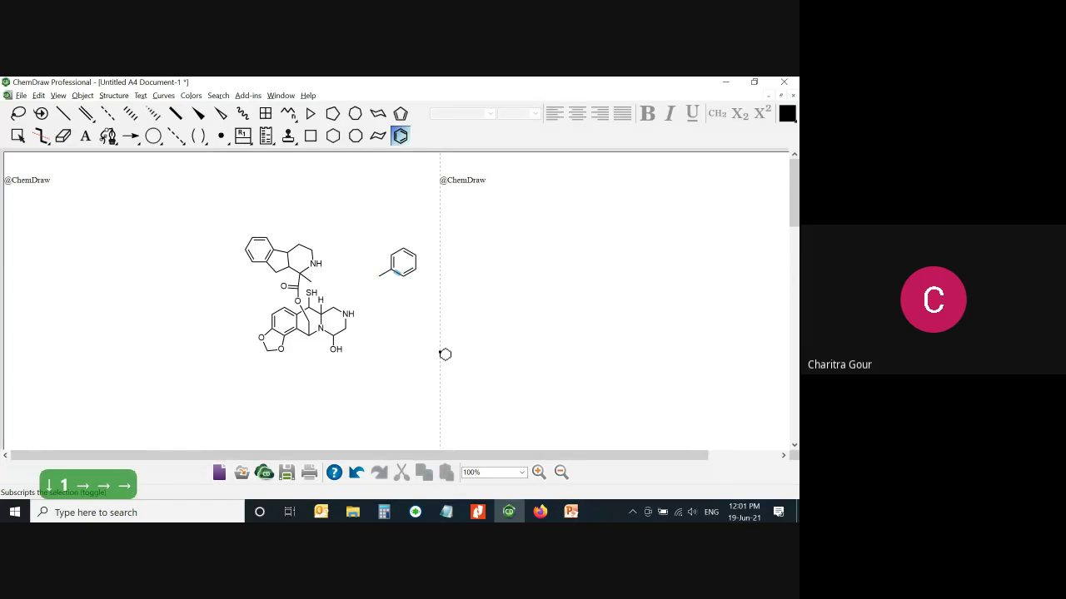
{"action": "key", "text": "Right"}
{"action": "key", "text": "1"}
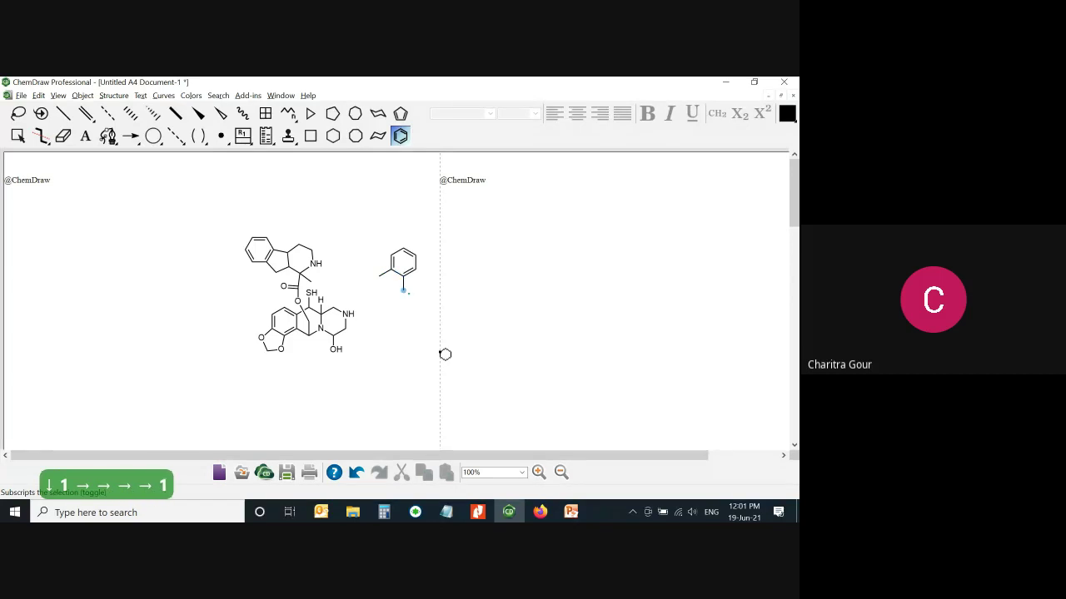
{"action": "key", "text": "Down"}
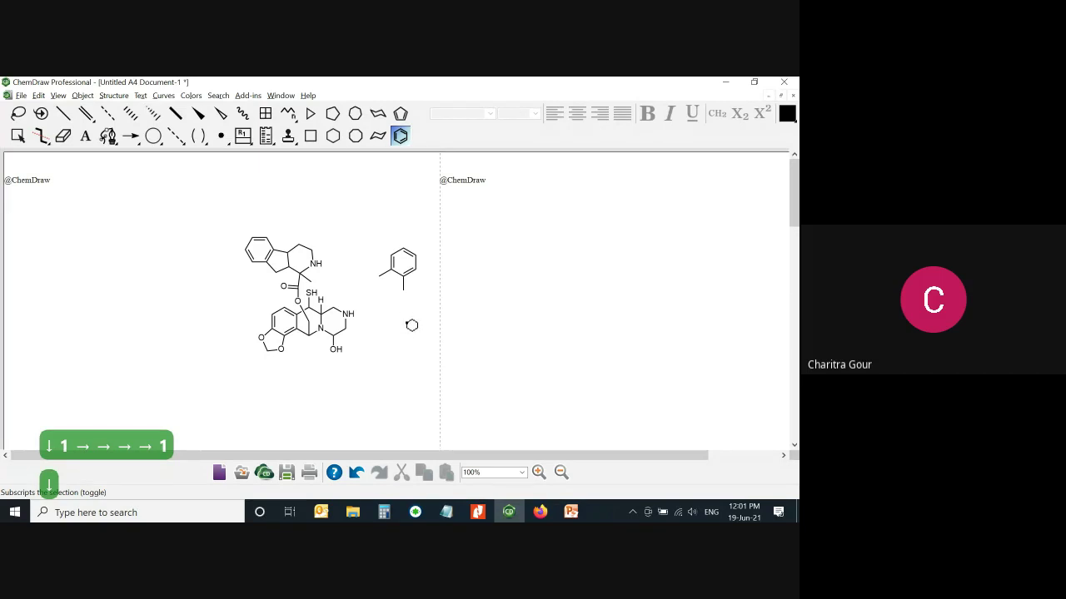
Join the benzene's left methyl end with the ring carbon between the H-bearing carbon and the NH of the lower part
{"action": "key", "text": "ctrl+alt+Tab"}
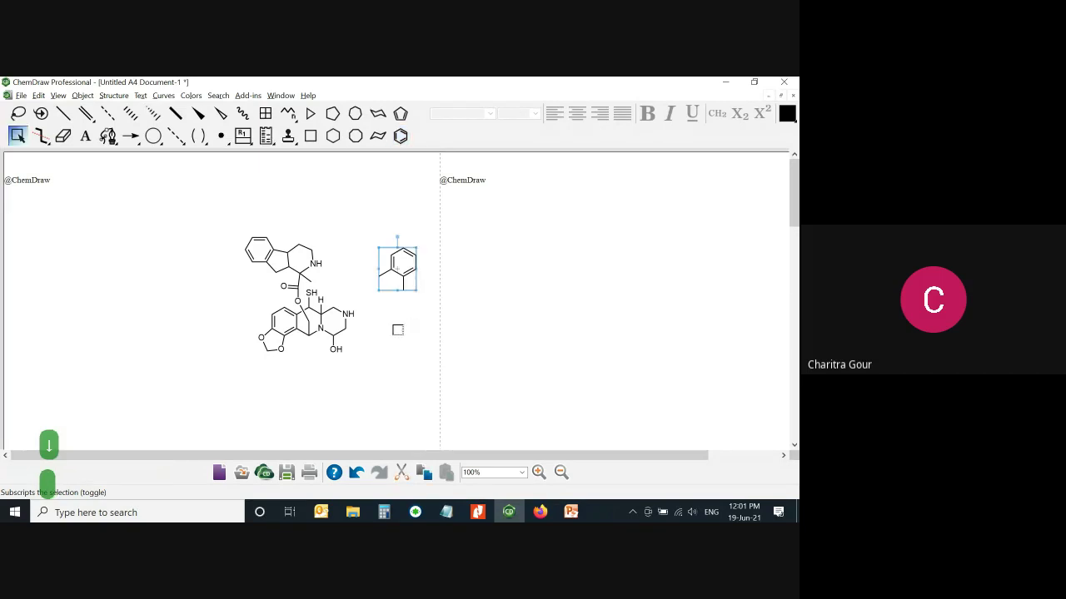
{"action": "left_click", "coordinate": [388, 328]}
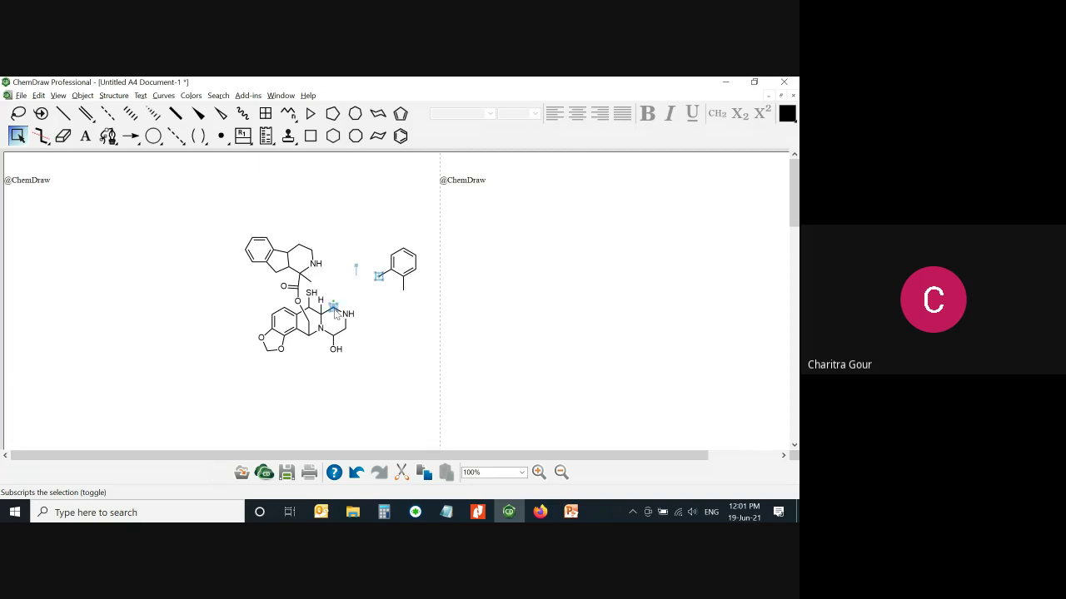
{"action": "key", "text": "ctrl+j"}
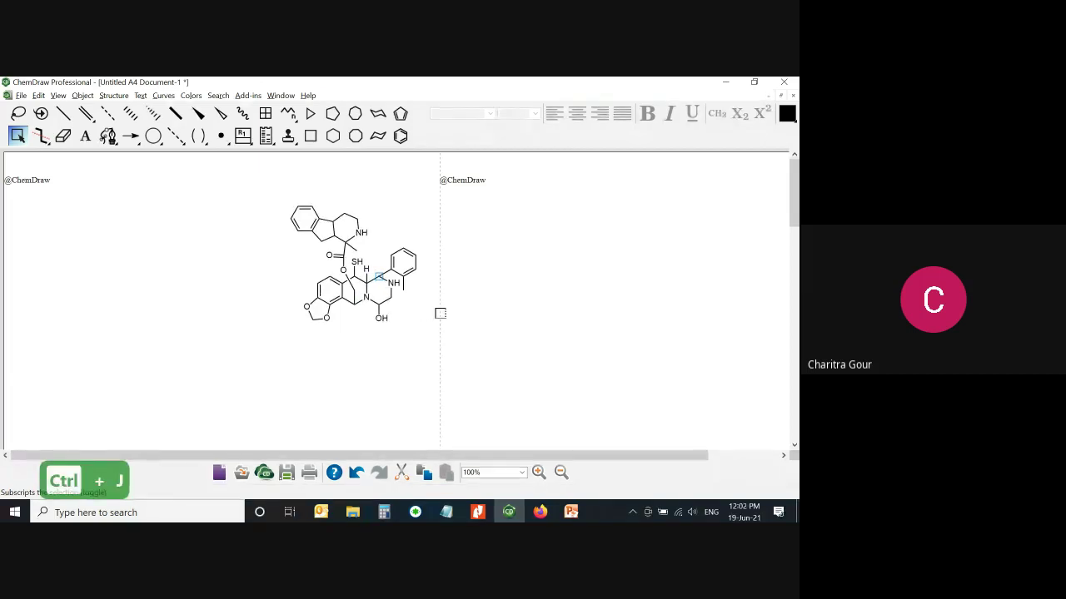
{"action": "left_click", "coordinate": [436, 338]}
Link the upper part's methyl carbon to the sulfur with a single bond and make the ring-to-sulfur bond wedged
{"action": "key", "text": "0"}
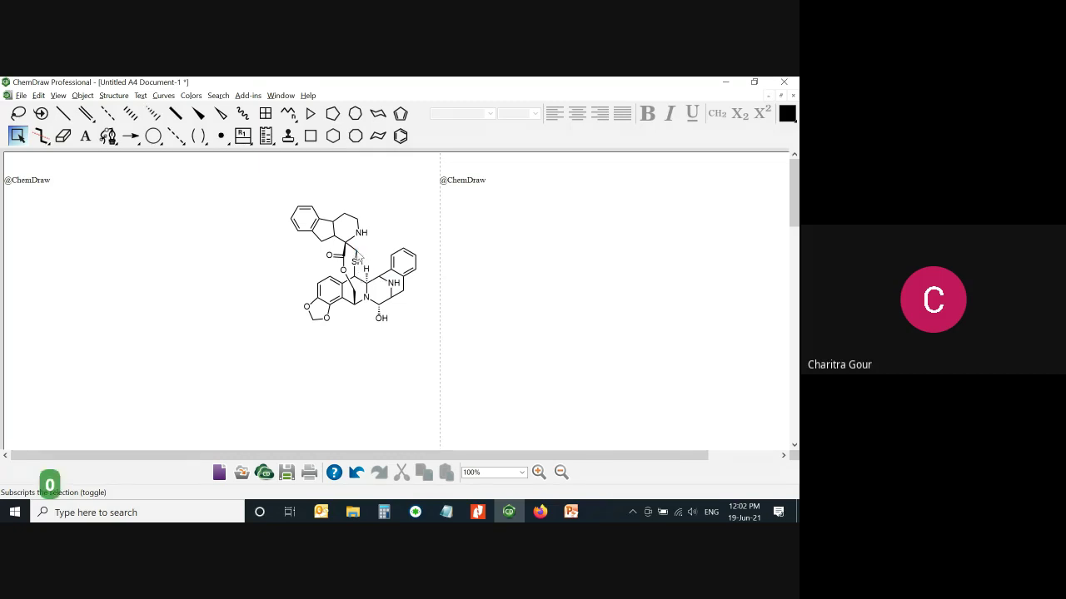
{"action": "left_click_drag", "start_coordinate": [358, 250], "coordinate": [358, 278]}
{"action": "key", "text": "w"}
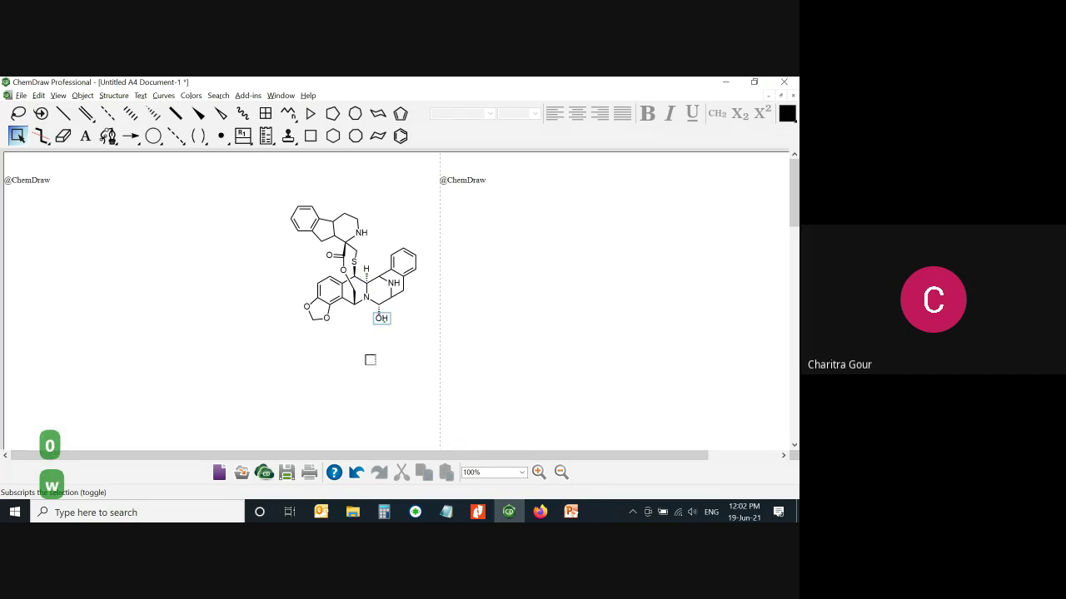
Move the whole combined molecule to the left side of the page
{"action": "left_click_drag", "start_coordinate": [264, 178], "coordinate": [420, 323]}
{"action": "left_click_drag", "start_coordinate": [357, 280], "coordinate": [177, 337]}
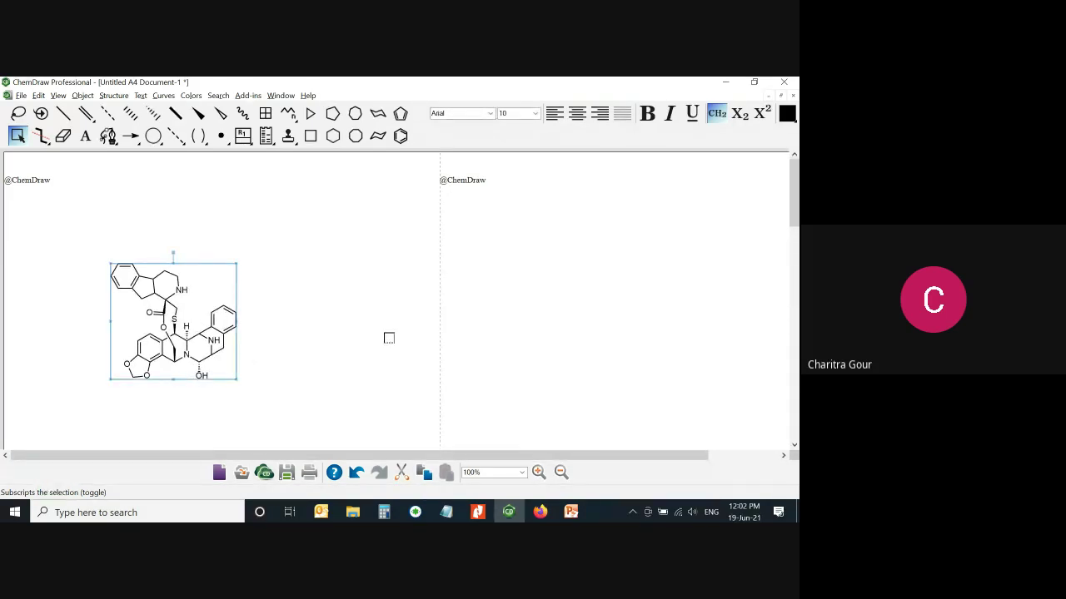
{"action": "left_click_drag", "start_coordinate": [174, 325], "coordinate": [126, 315]}
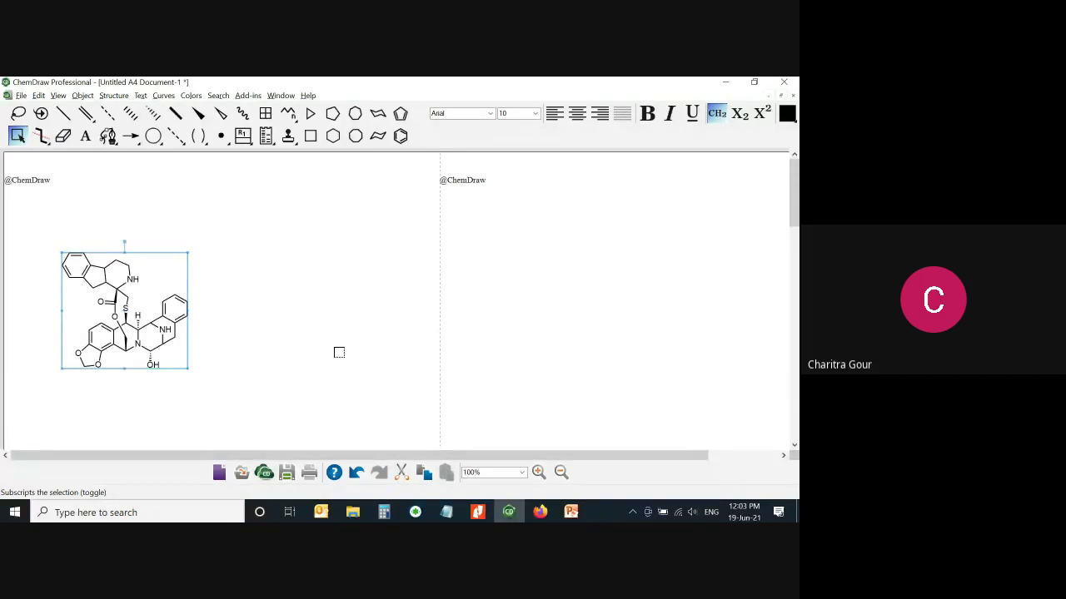
Show the Periodic Table window and expand it to its full view
{"action": "left_click", "coordinate": [58, 96]}
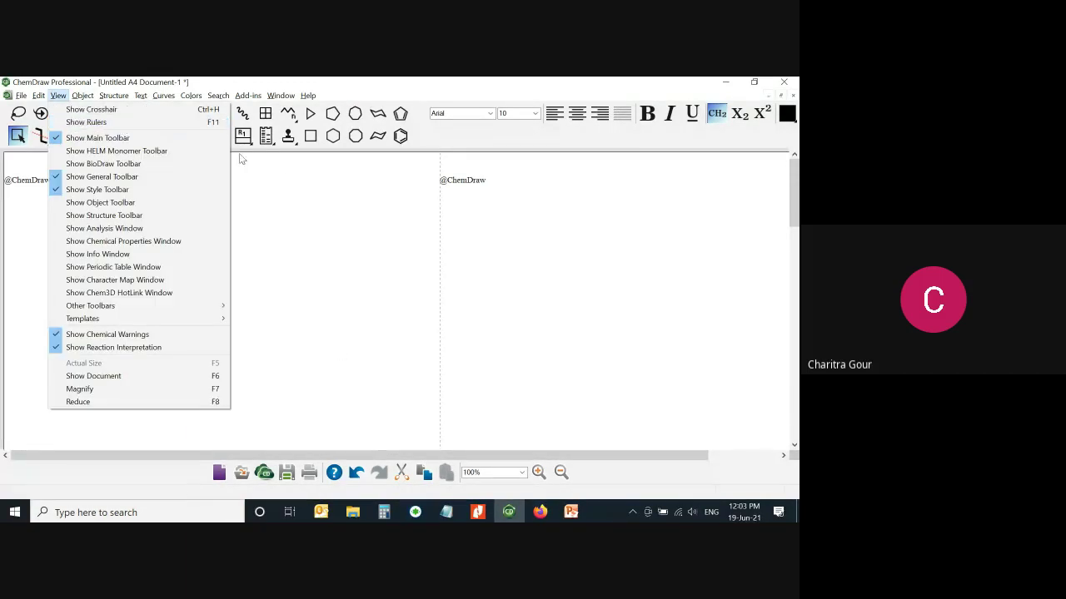
{"action": "left_click", "coordinate": [136, 269]}
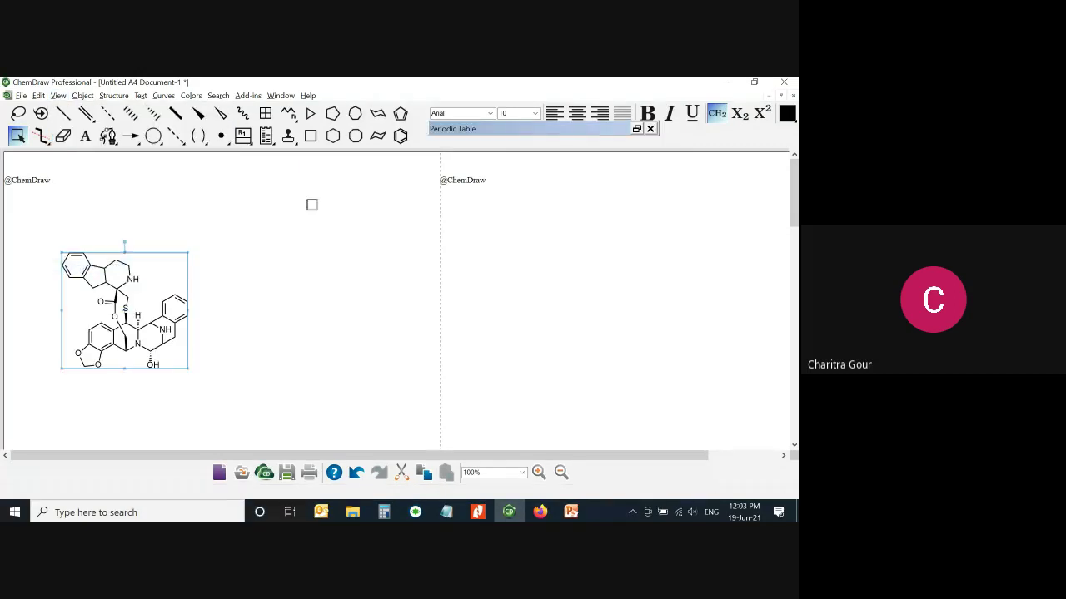
{"action": "left_click", "coordinate": [636, 130]}
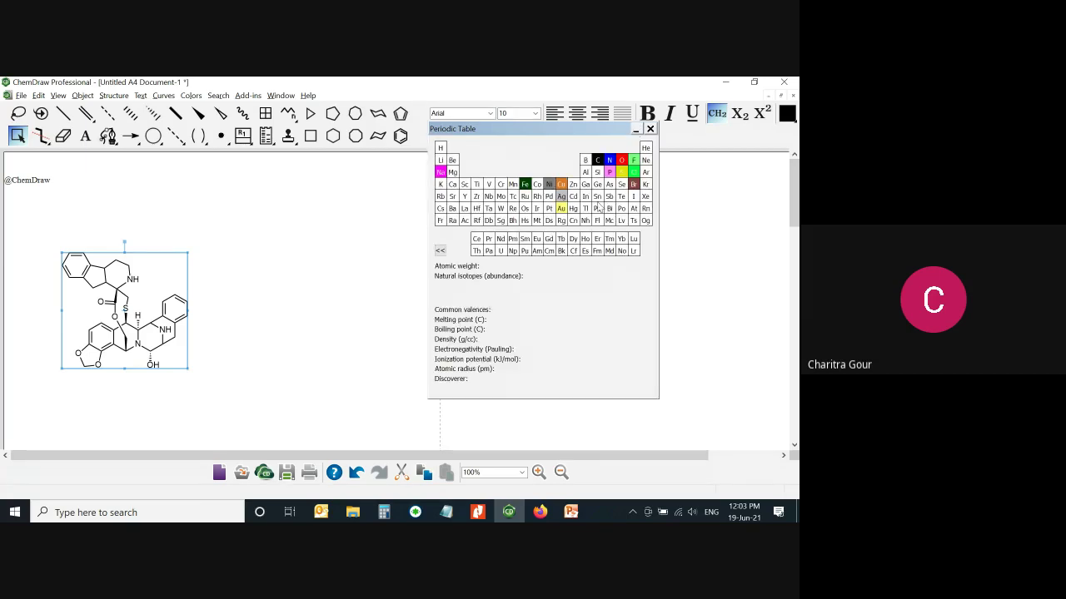
Pick cobalt from the periodic table, place a Co atom right of the molecule, and collapse the table
{"action": "left_click", "coordinate": [526, 212]}
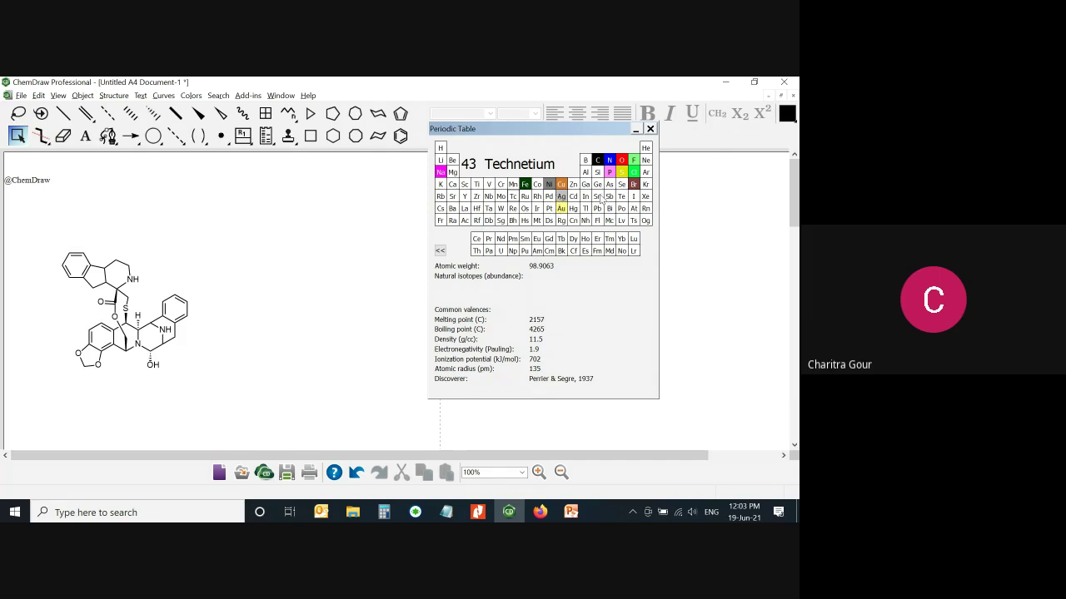
{"action": "left_click", "coordinate": [536, 187]}
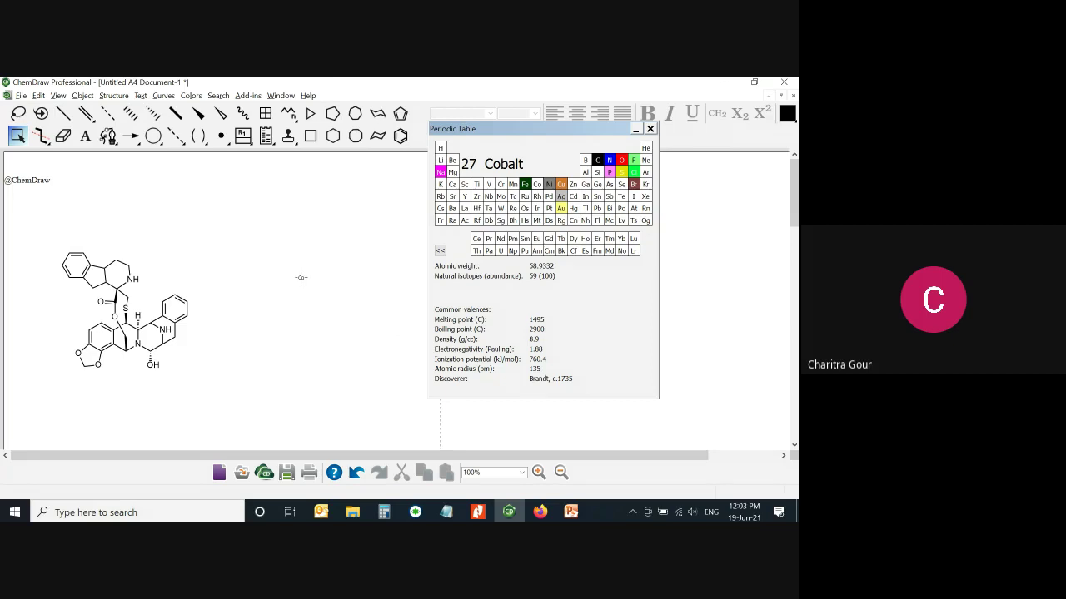
{"action": "left_click", "coordinate": [303, 275]}
{"action": "left_click", "coordinate": [636, 129]}
Add one single bond pointing down from the Co atom
{"action": "key", "text": "ctrl+a"}
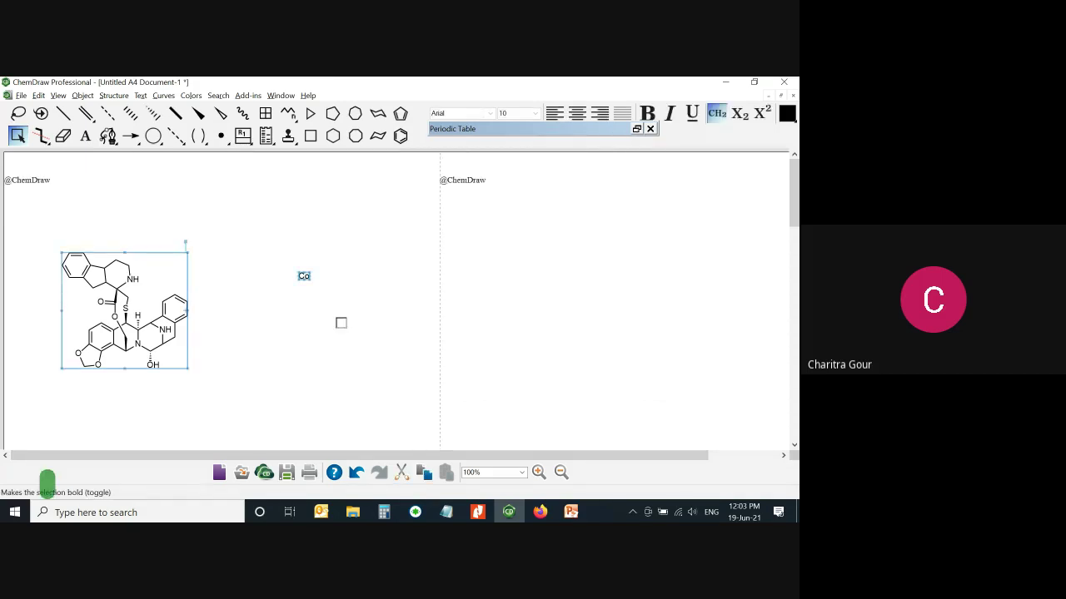
{"action": "left_click", "coordinate": [315, 293]}
{"action": "key", "text": "1"}
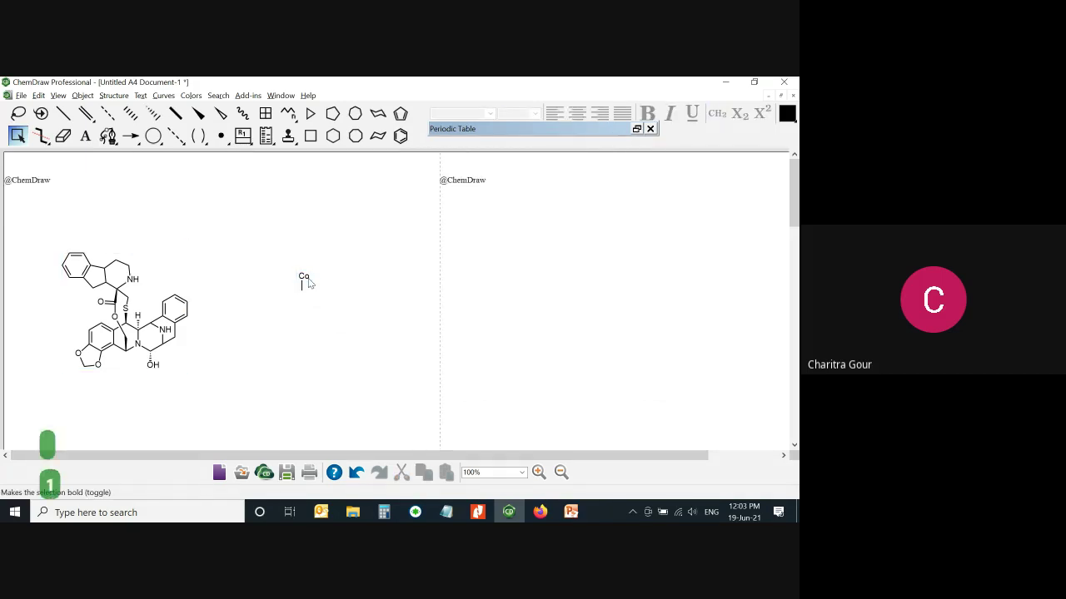
Add further single bonds around the Co atom until six bonds radiate from it
{"action": "key", "text": "1"}
{"action": "key", "text": "1"}
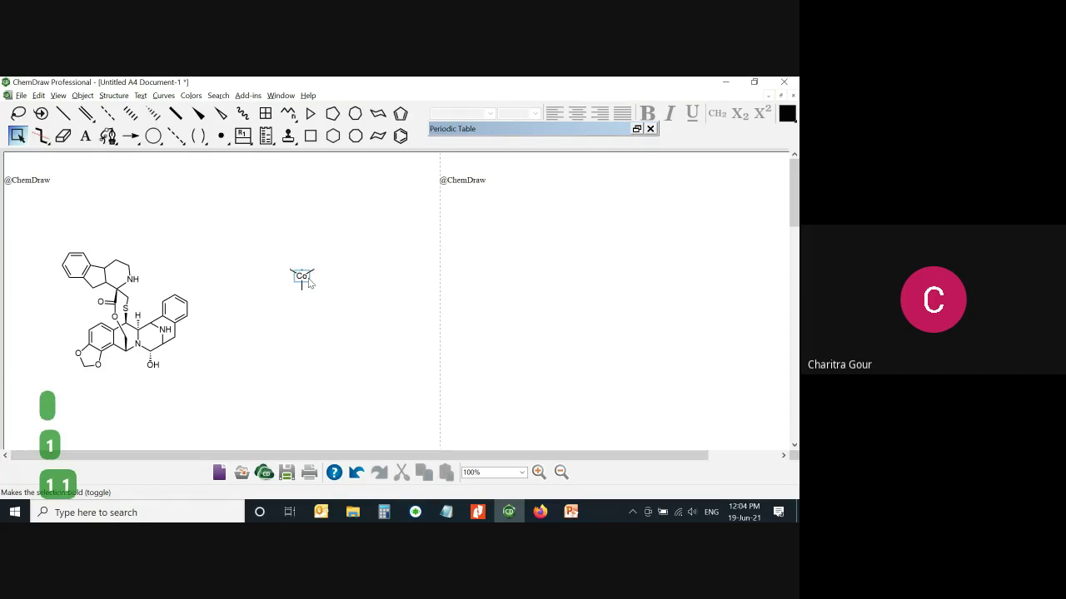
{"action": "key", "text": "1"}
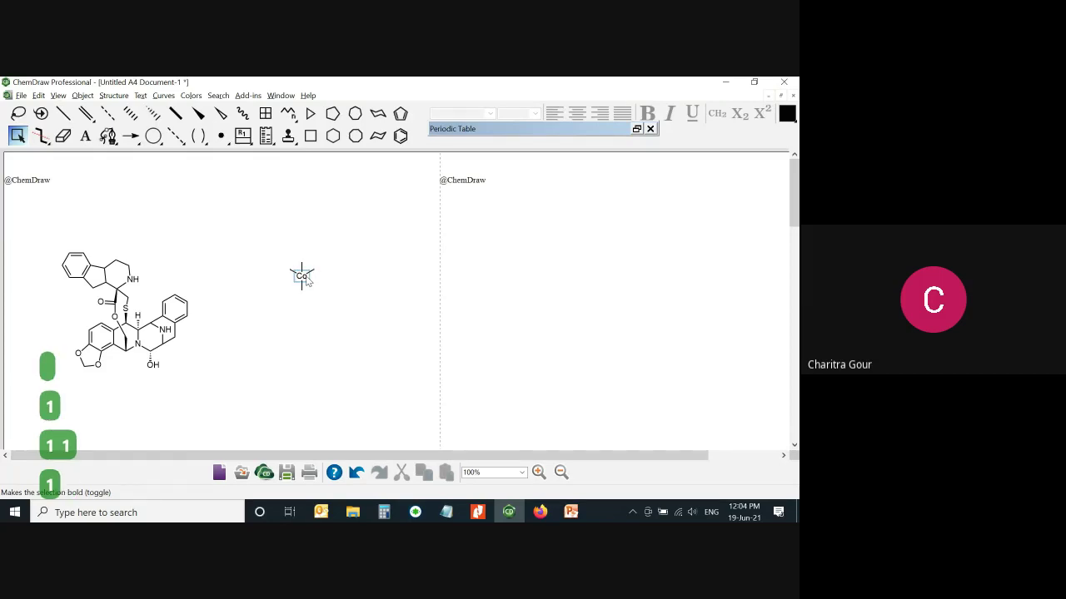
{"action": "key", "text": "1"}
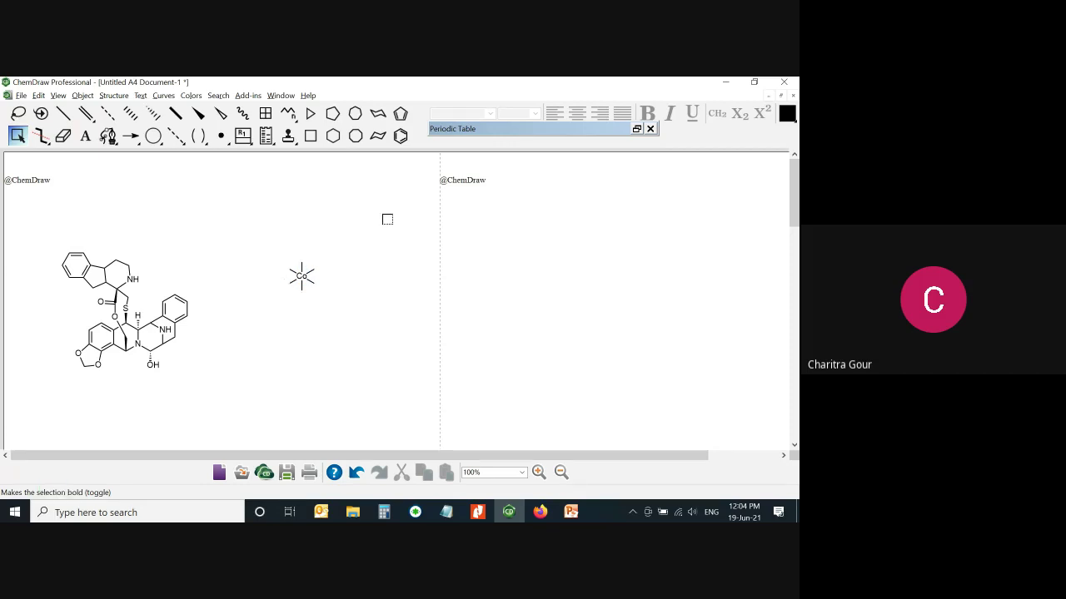
Select the whole cobalt structure and label its six bond ends as OH groups
{"action": "left_click", "coordinate": [301, 276]}
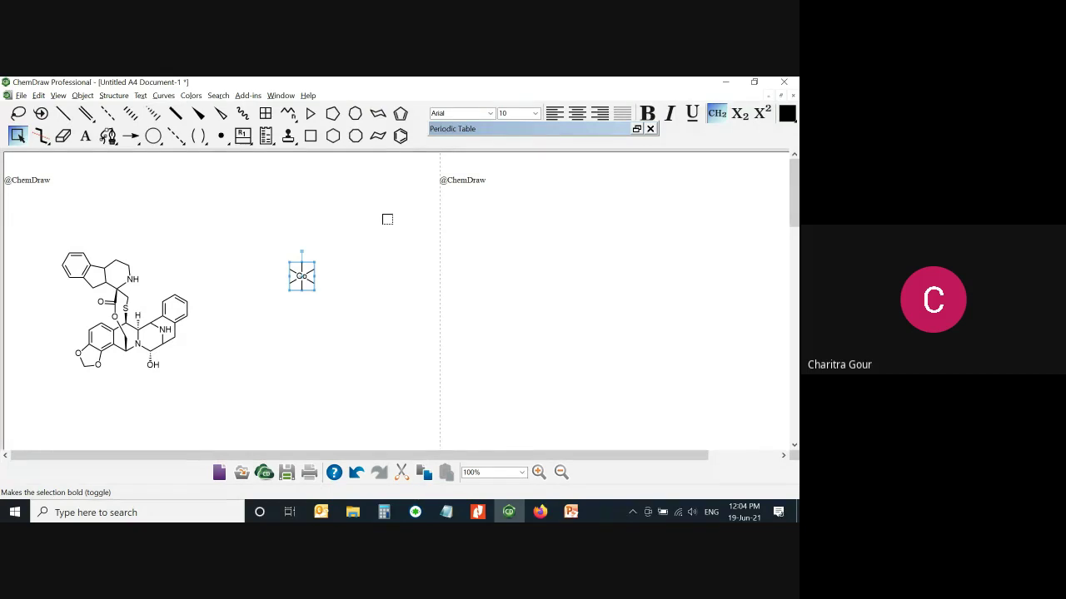
{"action": "key", "text": "o"}
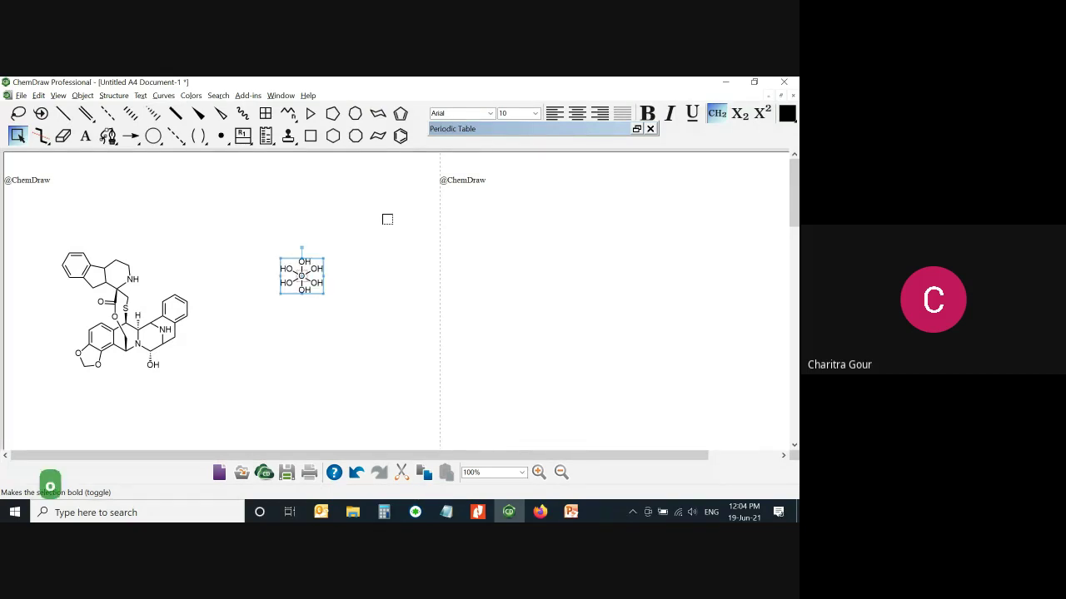
{"action": "left_click", "coordinate": [380, 298]}
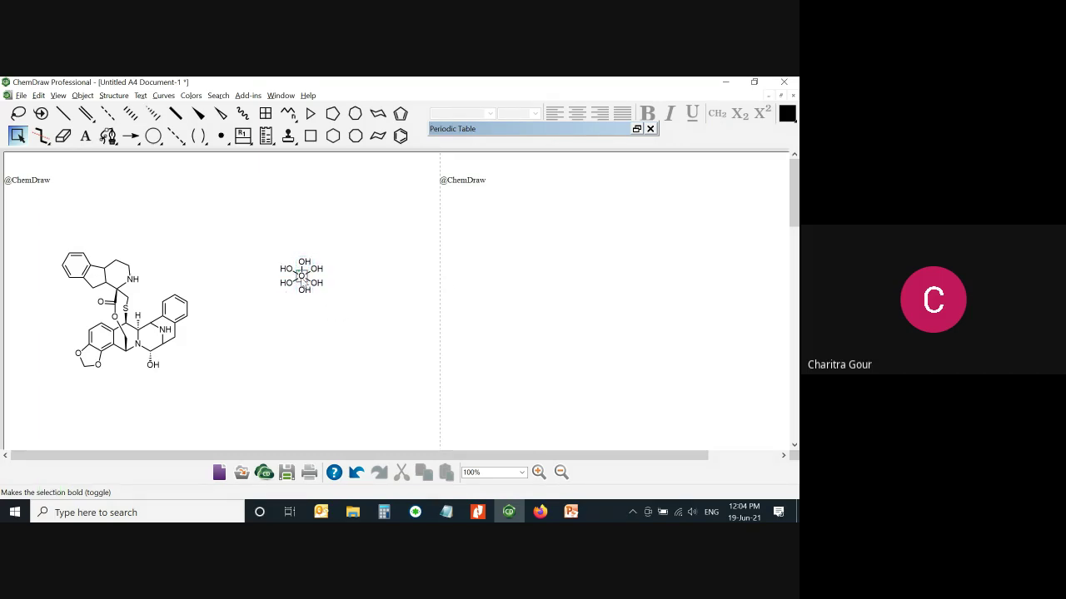
Relabel the central atom of the six-OH structure as Co
{"action": "mouse_move", "coordinate": [302, 285]}
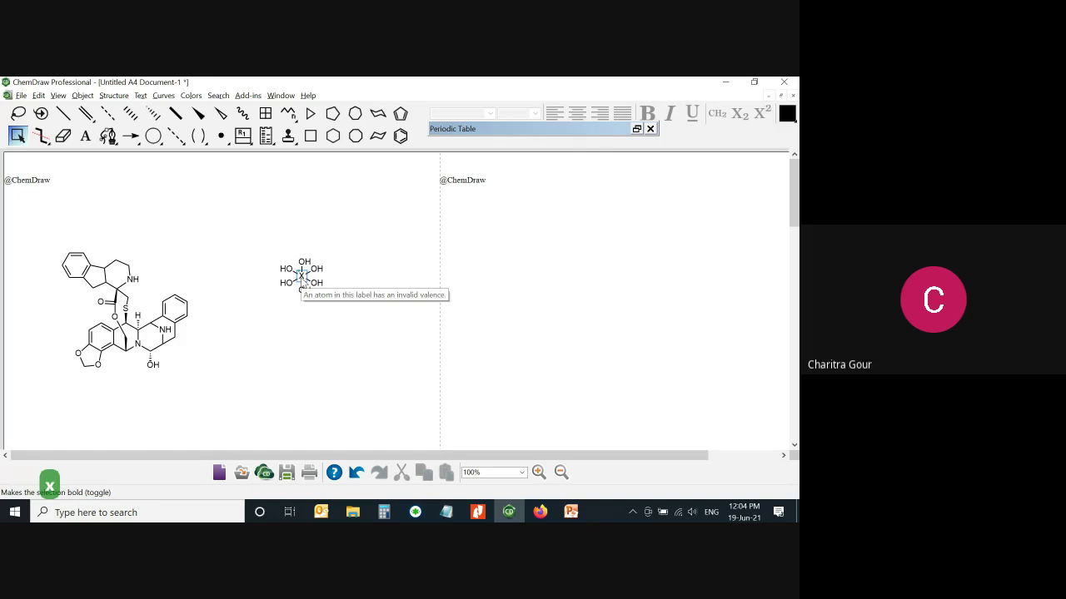
{"action": "key", "text": "t"}
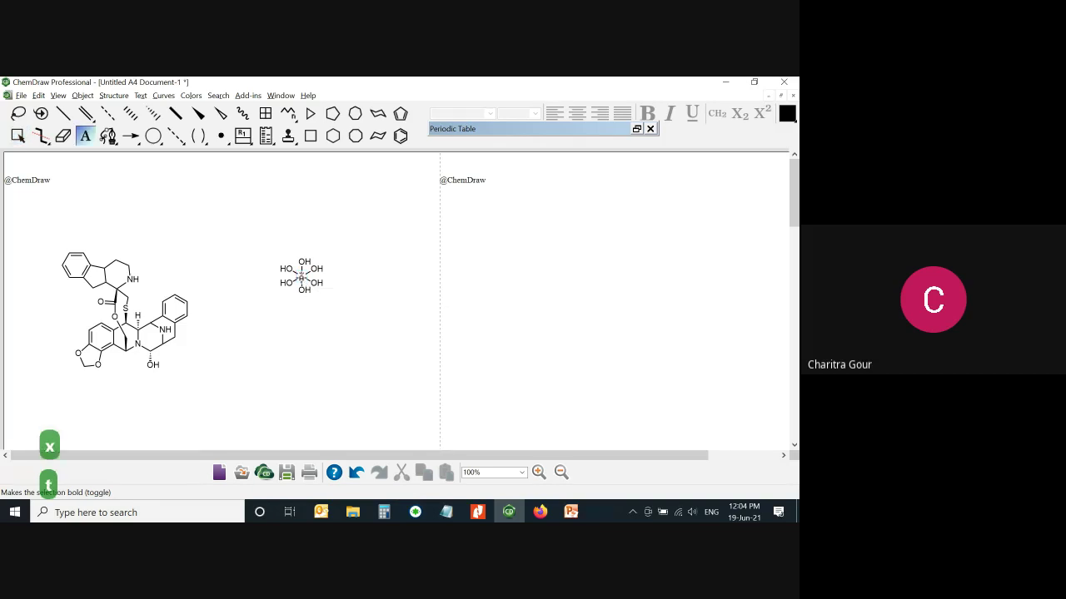
{"action": "left_click", "coordinate": [302, 276]}
{"action": "key", "text": "BackSpace"}
{"action": "type", "text": "C"}
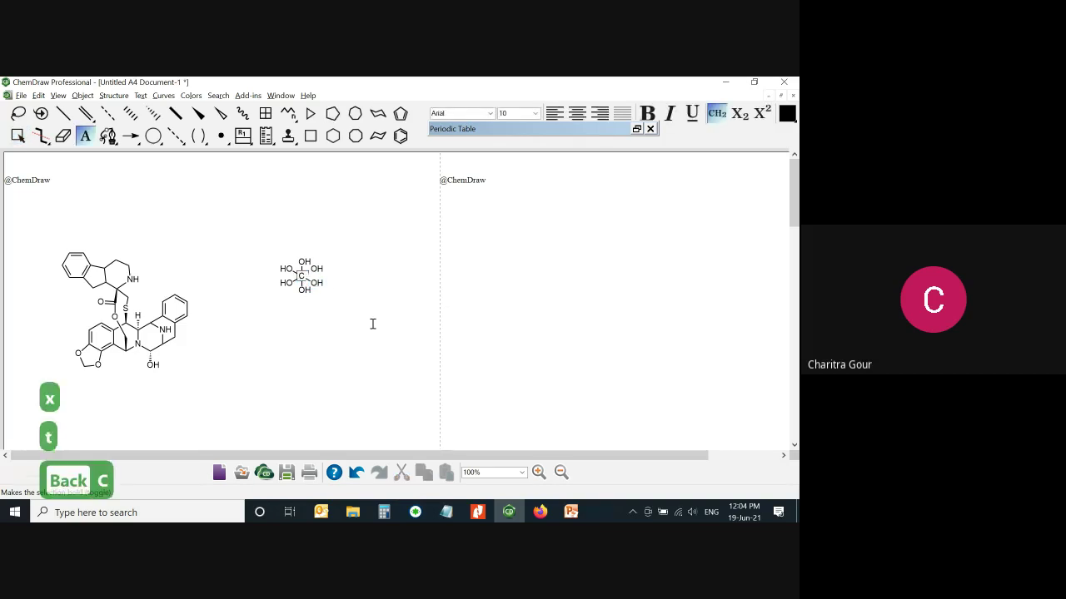
{"action": "type", "text": "o"}
{"action": "key", "text": "Return"}
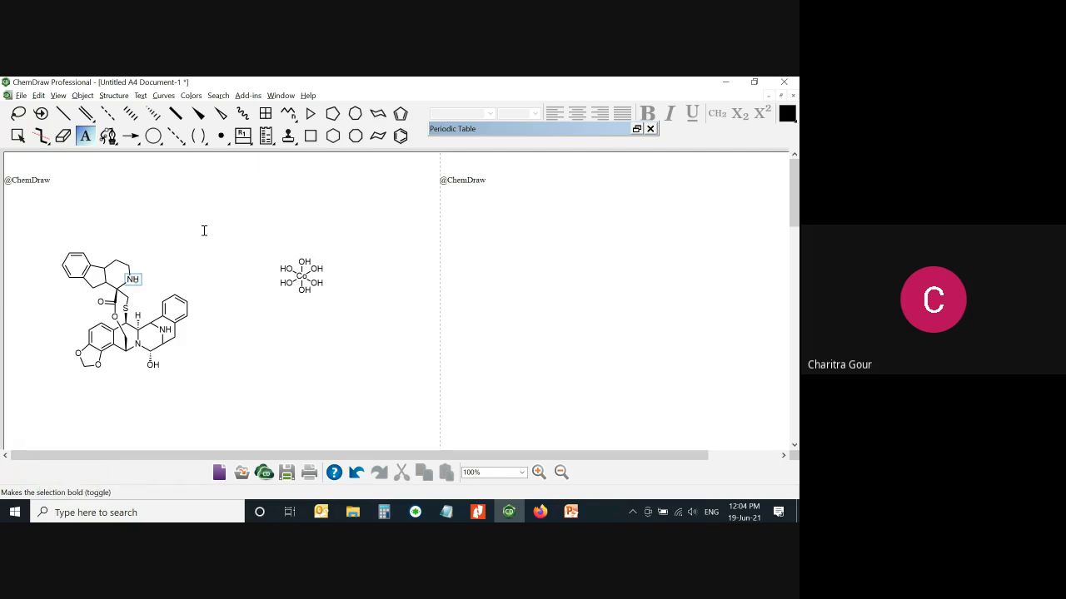
Browse the built-in template categories, including Amino Acid Side Chains, Anatomy, Bio Instruments and Clipware, part 2
{"action": "left_click", "coordinate": [288, 136]}
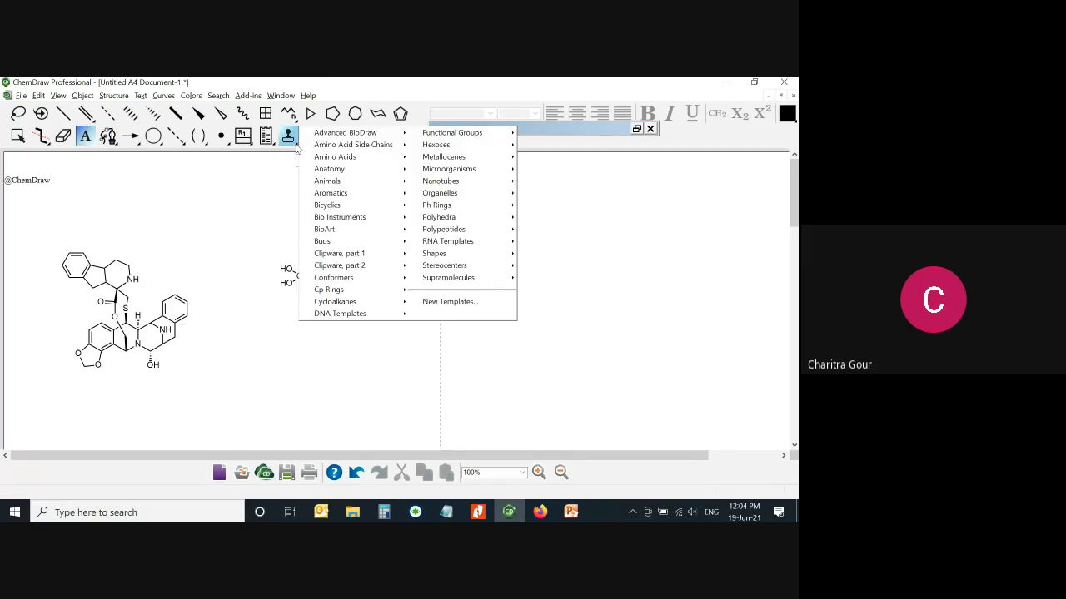
{"action": "mouse_move", "coordinate": [348, 134]}
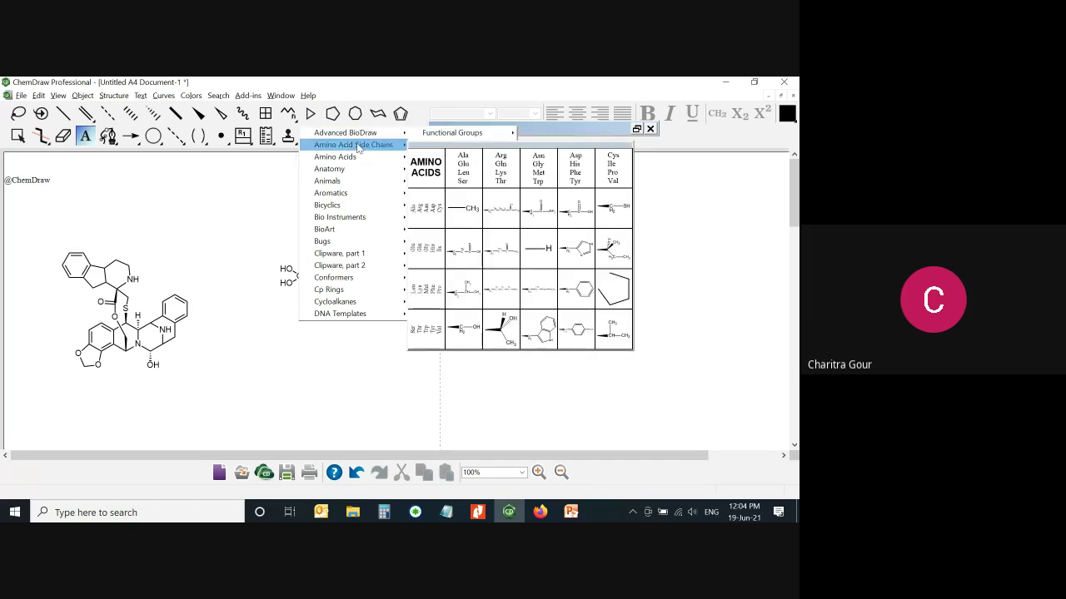
{"action": "mouse_move", "coordinate": [361, 159]}
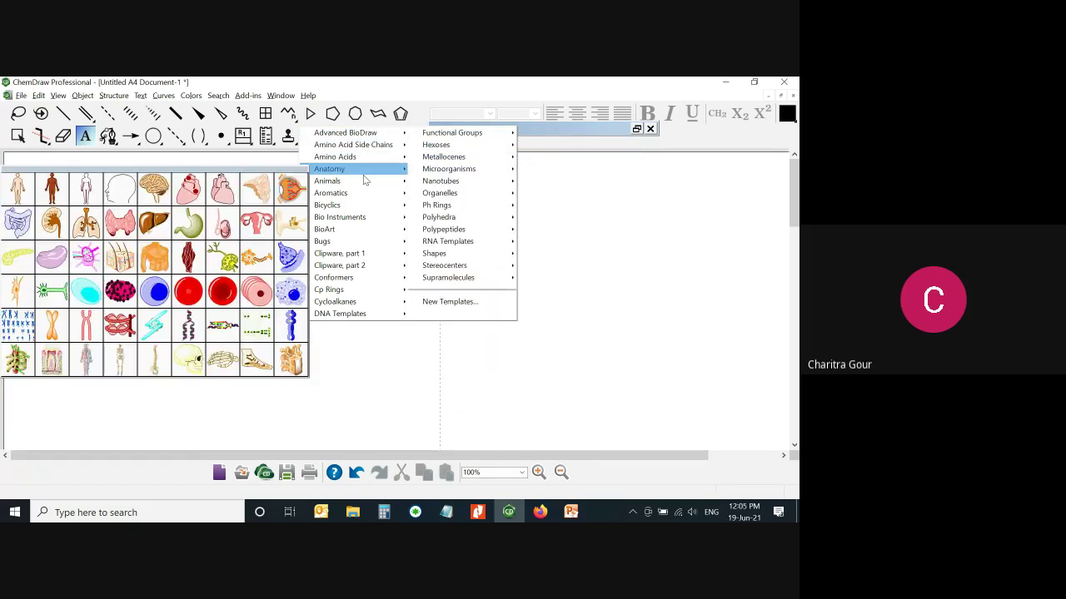
{"action": "mouse_move", "coordinate": [364, 216]}
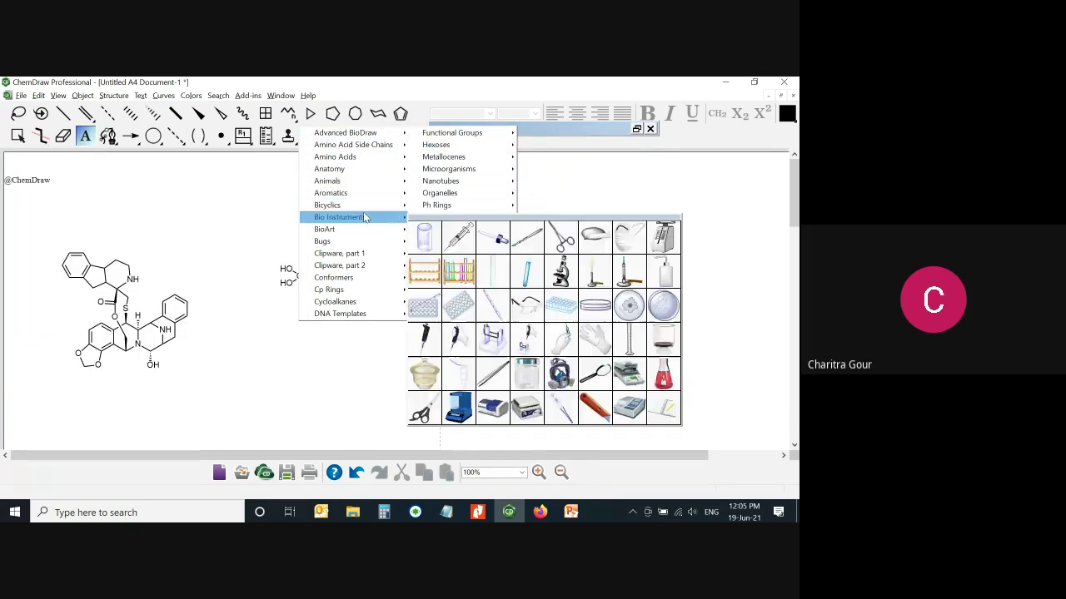
{"action": "mouse_move", "coordinate": [364, 267]}
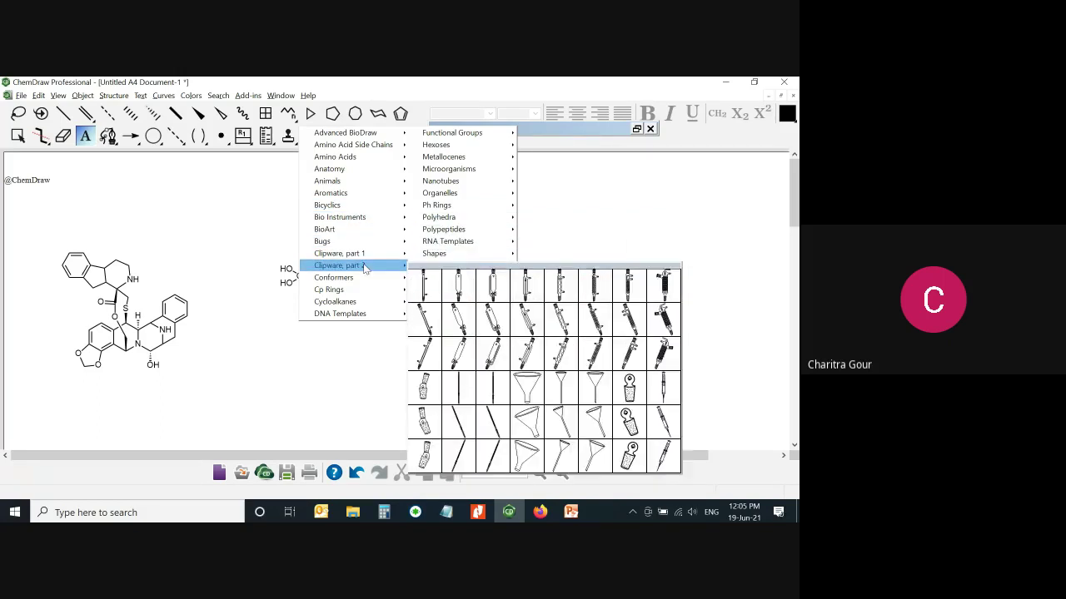
{"action": "mouse_move", "coordinate": [364, 290]}
{"action": "mouse_move", "coordinate": [365, 316]}
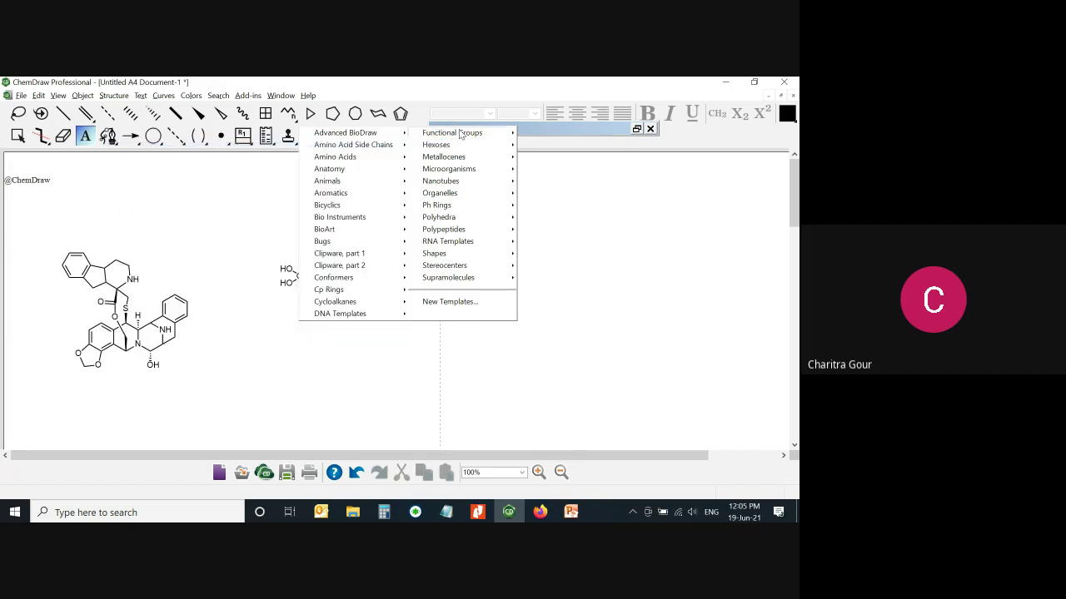
{"action": "mouse_move", "coordinate": [460, 161]}
{"action": "mouse_move", "coordinate": [458, 185]}
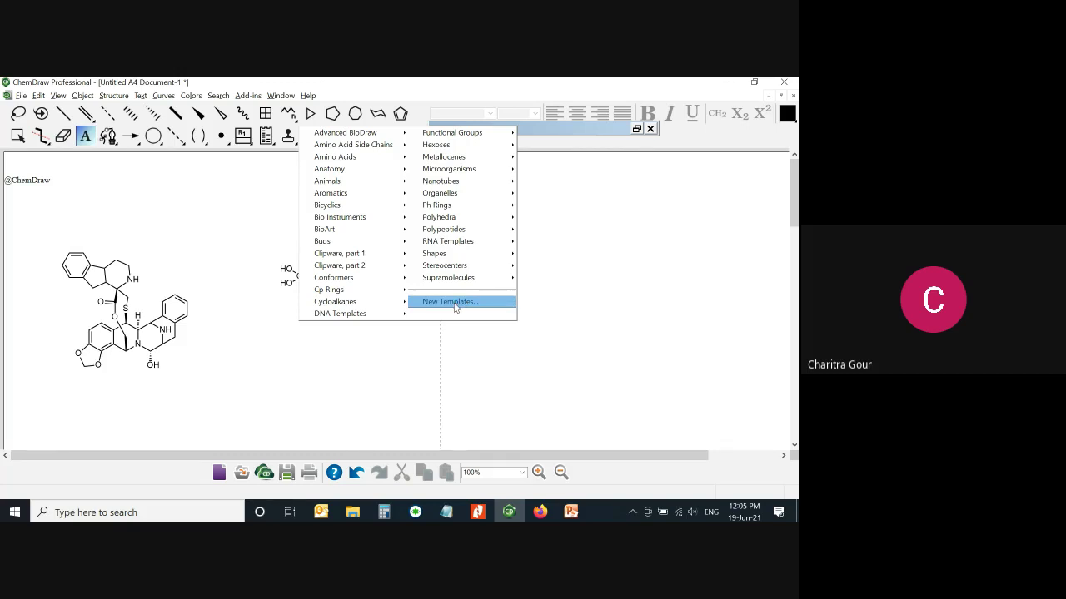
Create a new template document and insert the structure named Taxol into it
{"action": "left_click", "coordinate": [455, 305]}
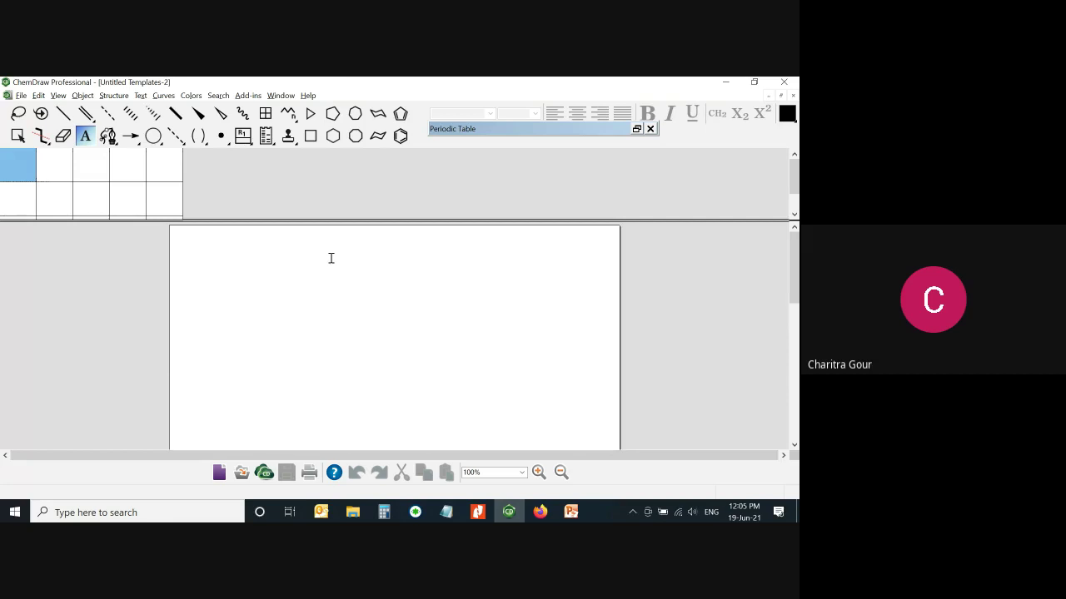
{"action": "left_click", "coordinate": [114, 95]}
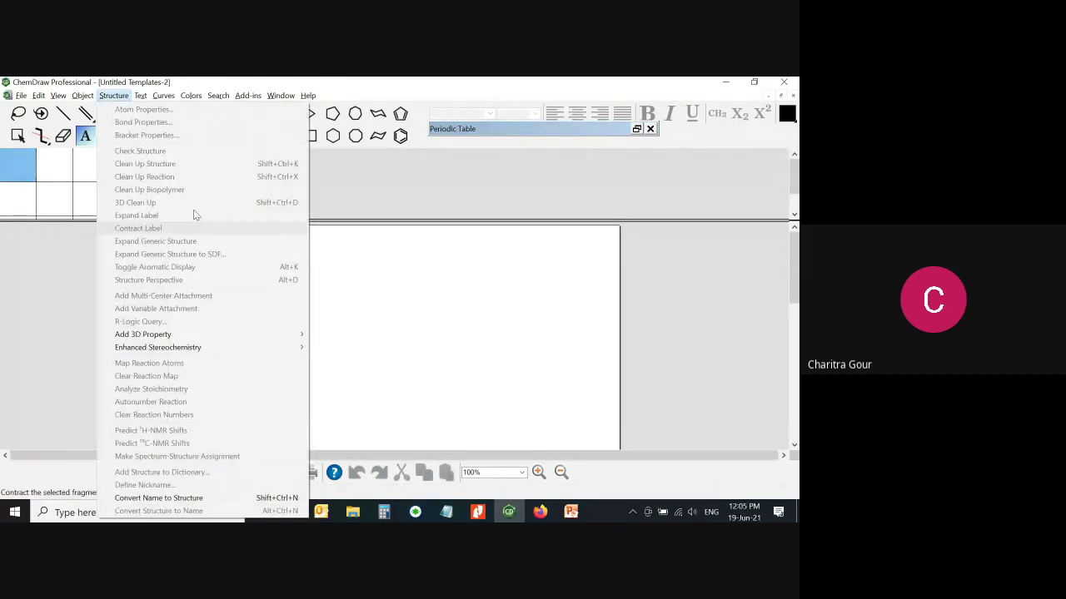
{"action": "left_click", "coordinate": [212, 497]}
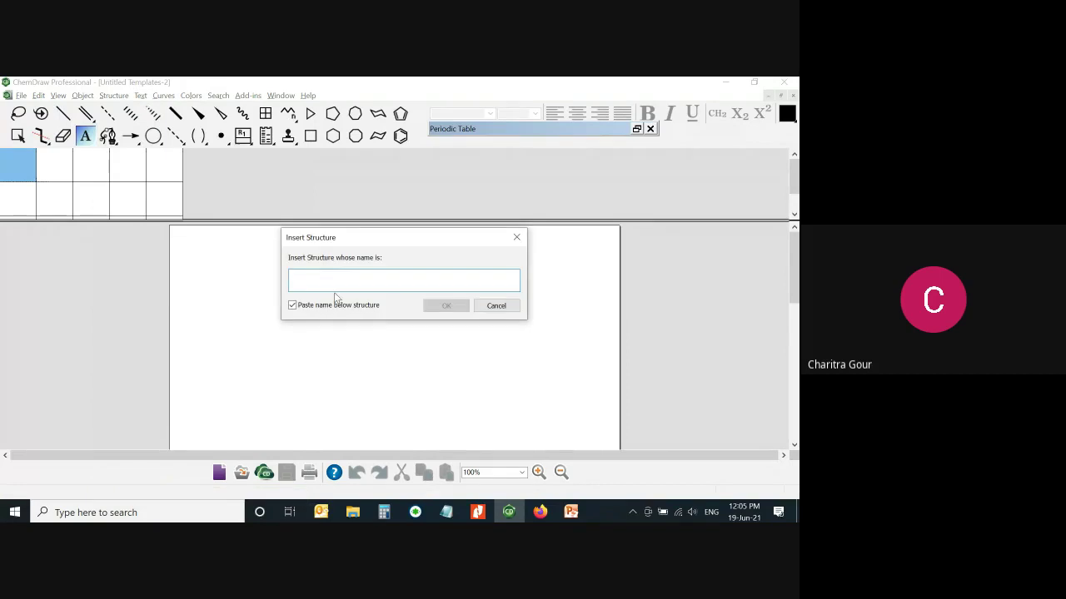
{"action": "type", "text": "Taxol"}
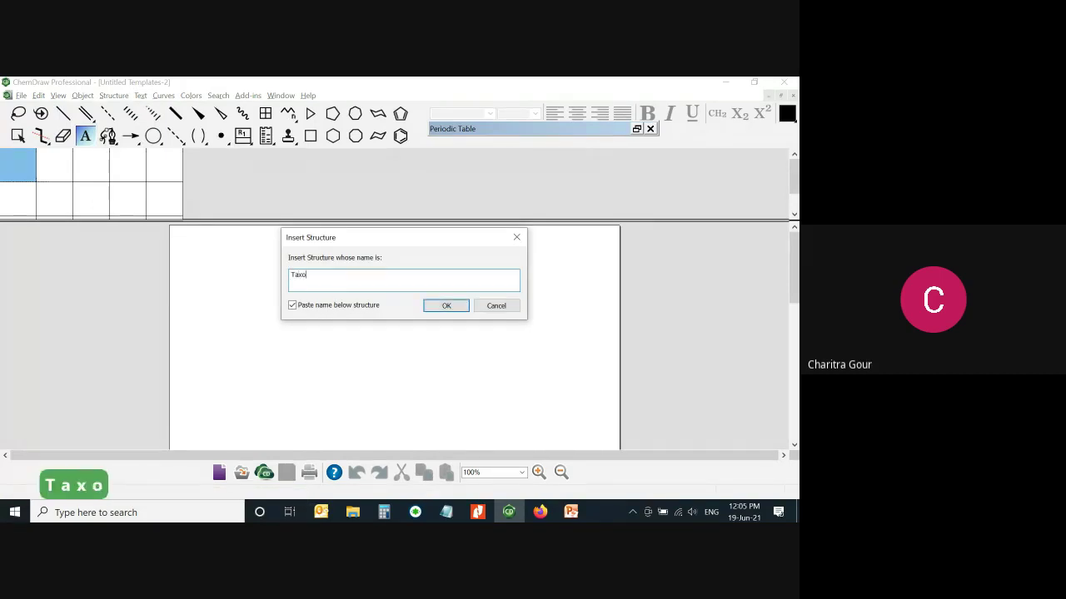
{"action": "key", "text": "Return"}
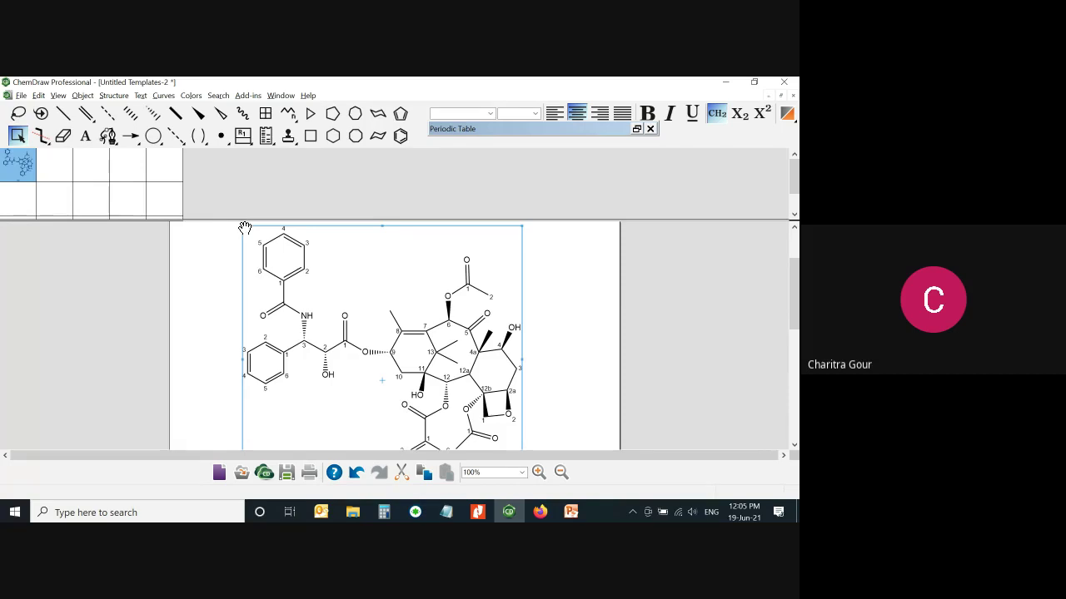
Scale the Taxol structure down to about 74% and move it up and left on the template page
{"action": "left_click_drag", "start_coordinate": [245, 229], "coordinate": [354, 308]}
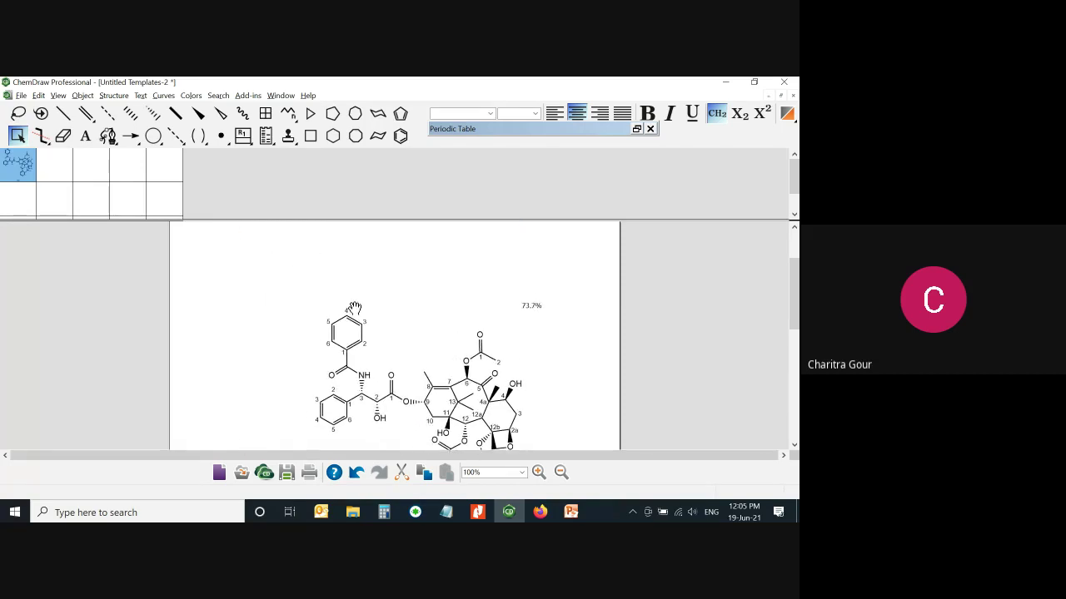
{"action": "left_click_drag", "start_coordinate": [405, 350], "coordinate": [341, 283]}
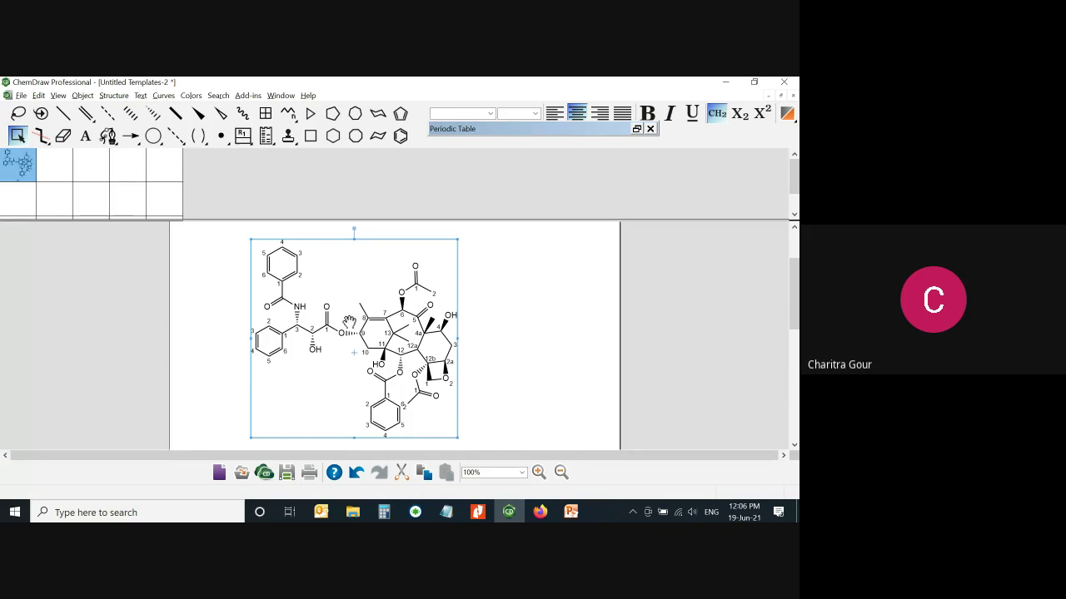
Save the template document as TaxolDer in the ChemDraw Items folder, in ChemDraw Templates (*.ctp) format
{"action": "left_click", "coordinate": [21, 95]}
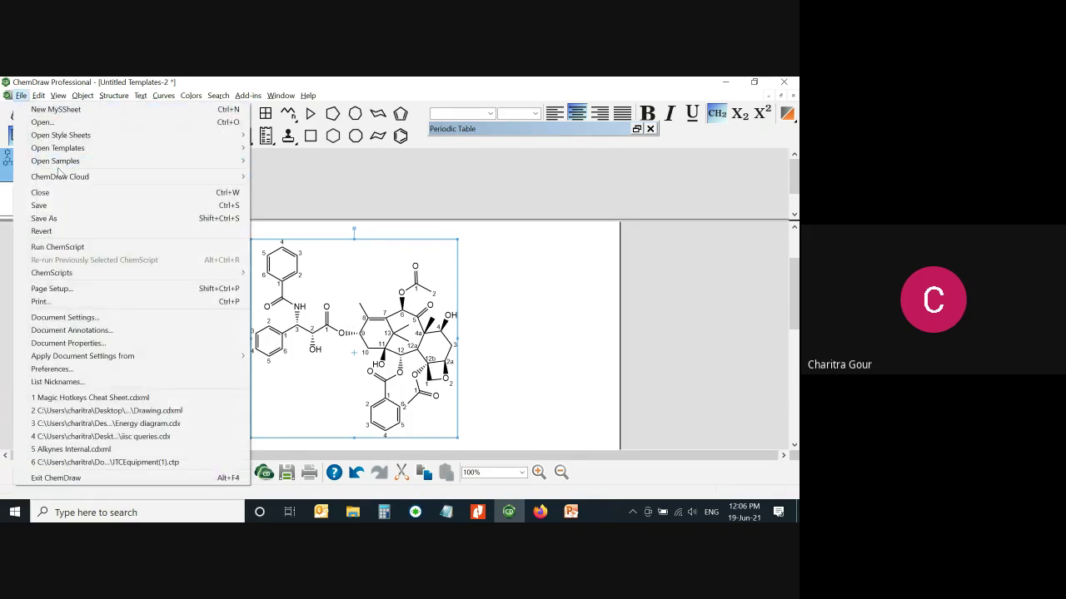
{"action": "mouse_move", "coordinate": [64, 163]}
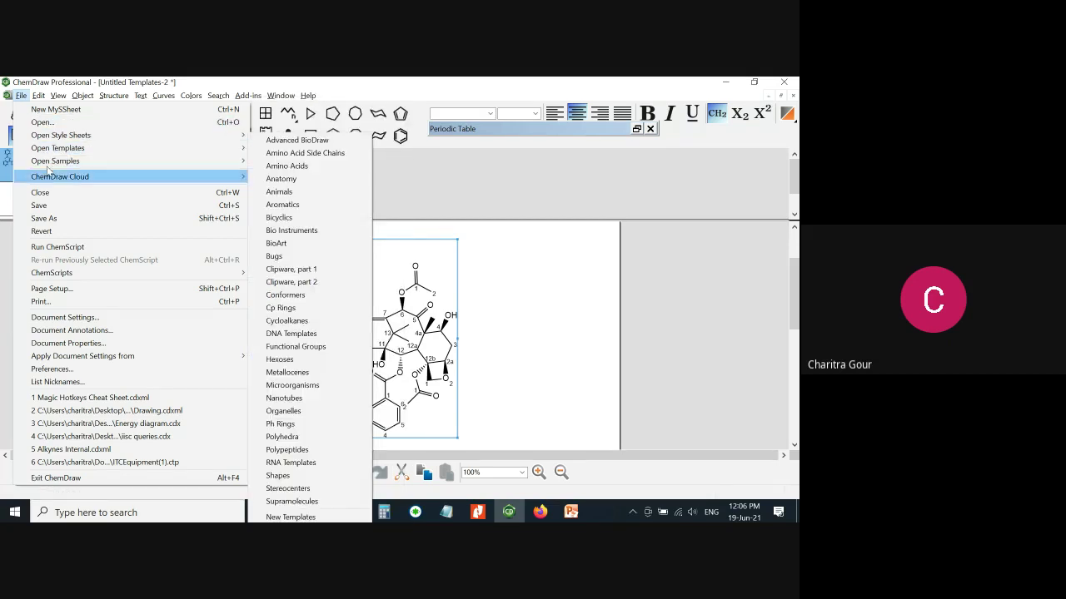
{"action": "left_click", "coordinate": [46, 218]}
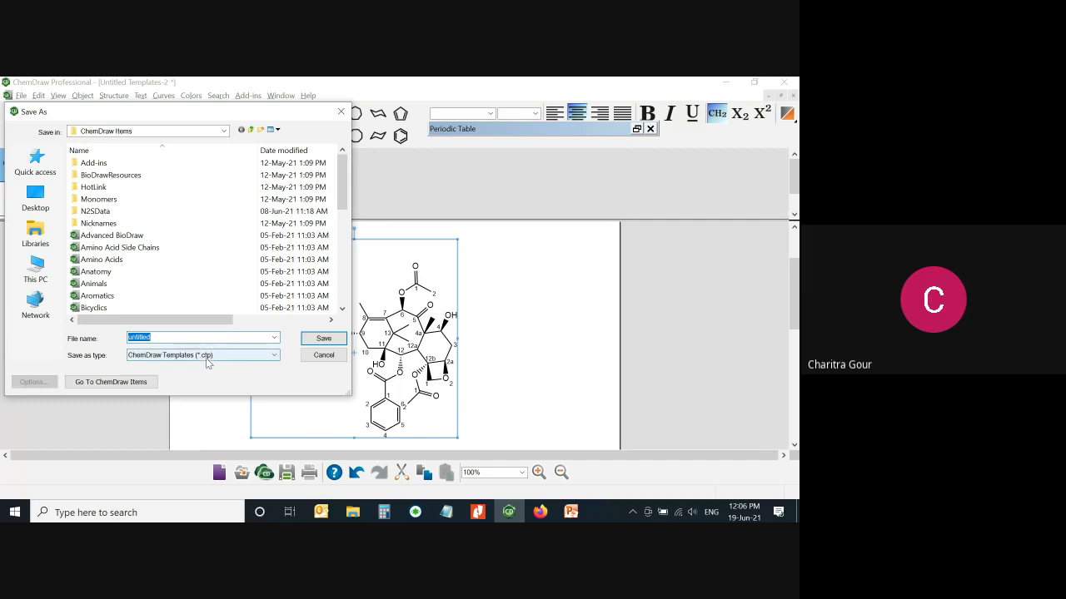
{"action": "key", "text": "BackSpace"}
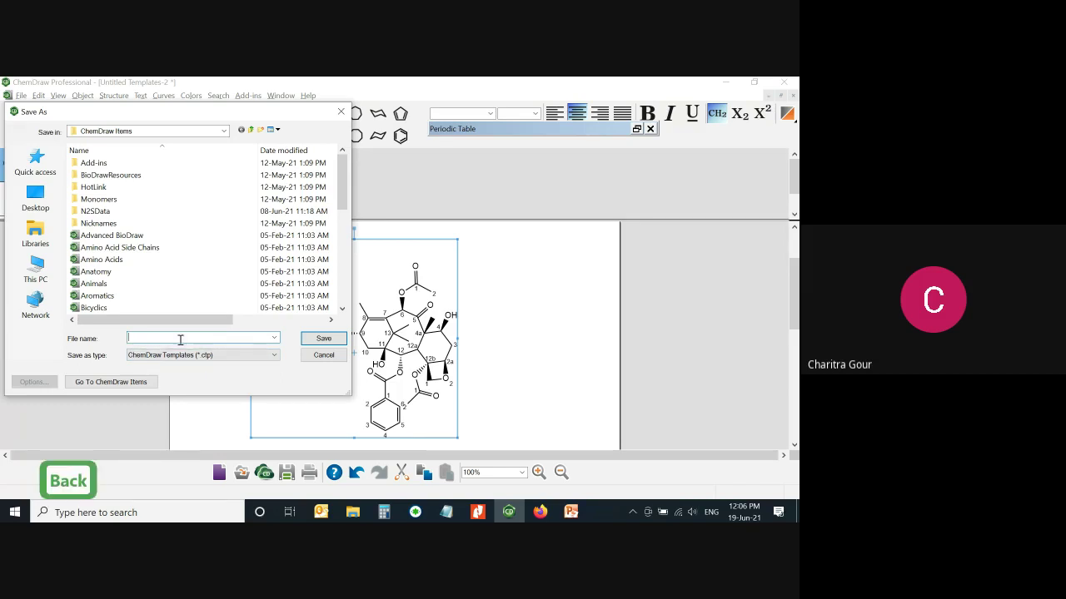
{"action": "type", "text": "Taxo"}
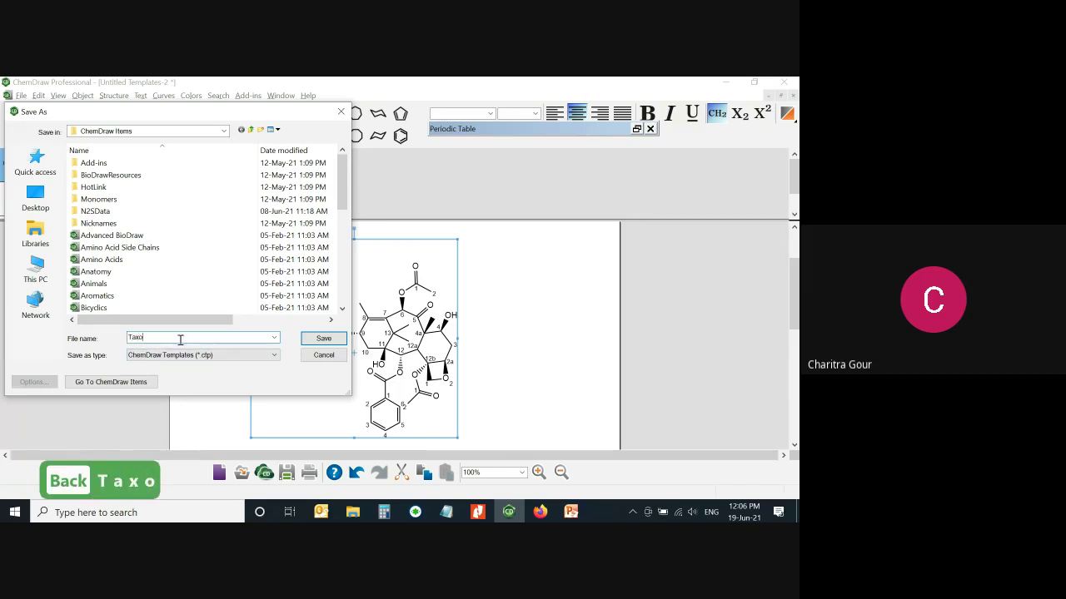
{"action": "type", "text": "lDer"}
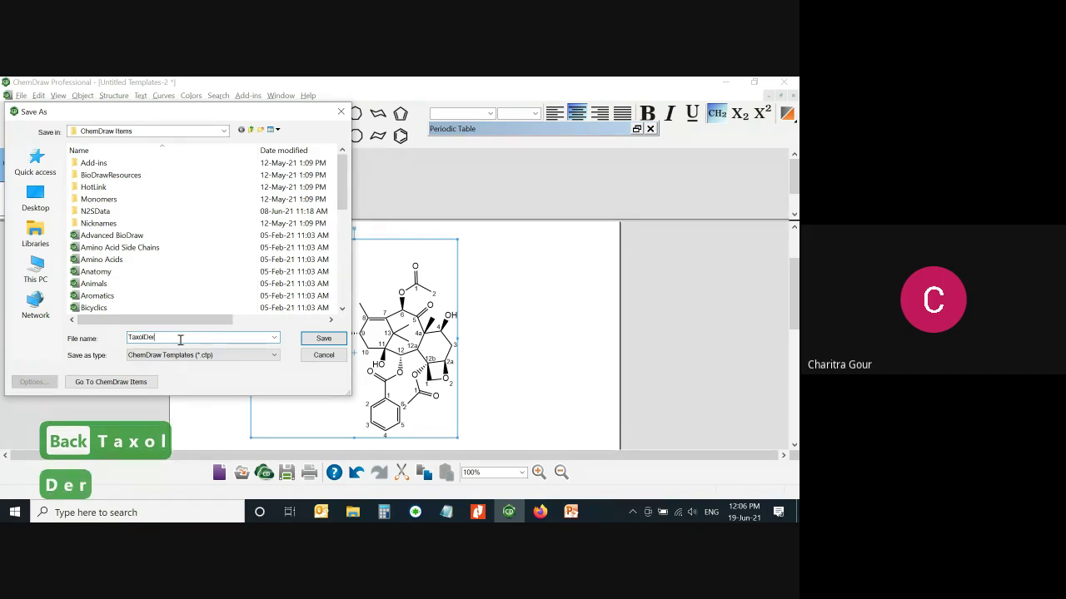
{"action": "left_click", "coordinate": [338, 339]}
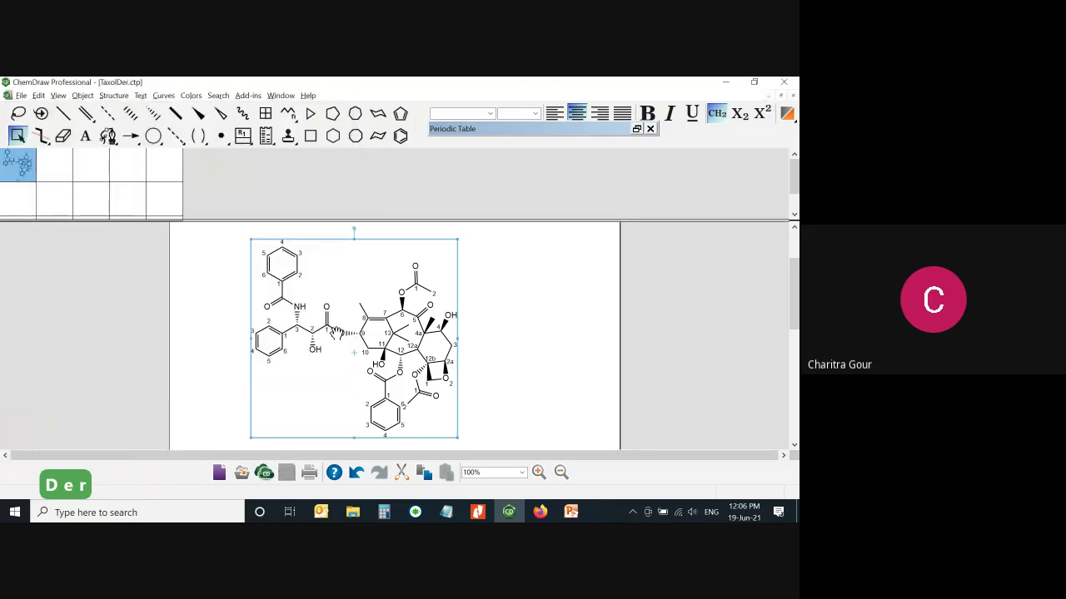
Check the TaxolDer category and its Taxol entry in the template library, and undo the last action
{"action": "left_click", "coordinate": [297, 142]}
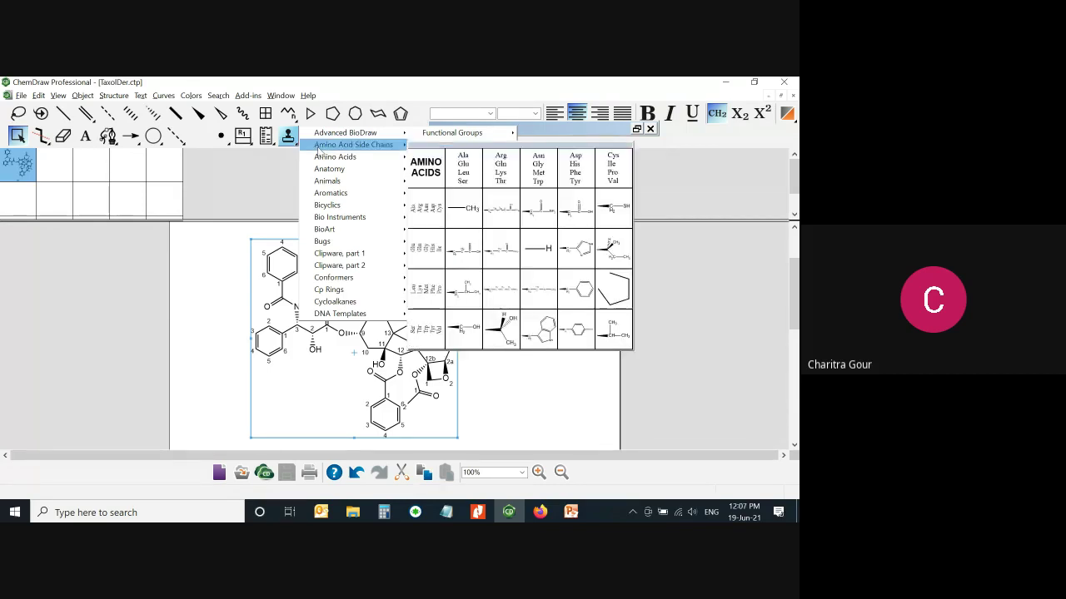
{"action": "mouse_move", "coordinate": [400, 290]}
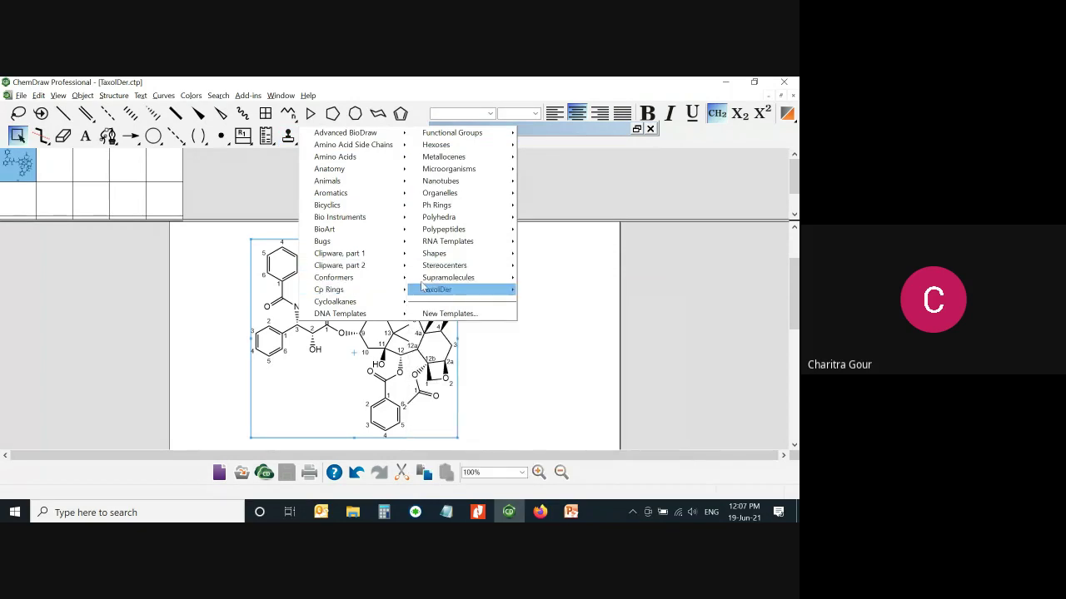
{"action": "mouse_move", "coordinate": [437, 291]}
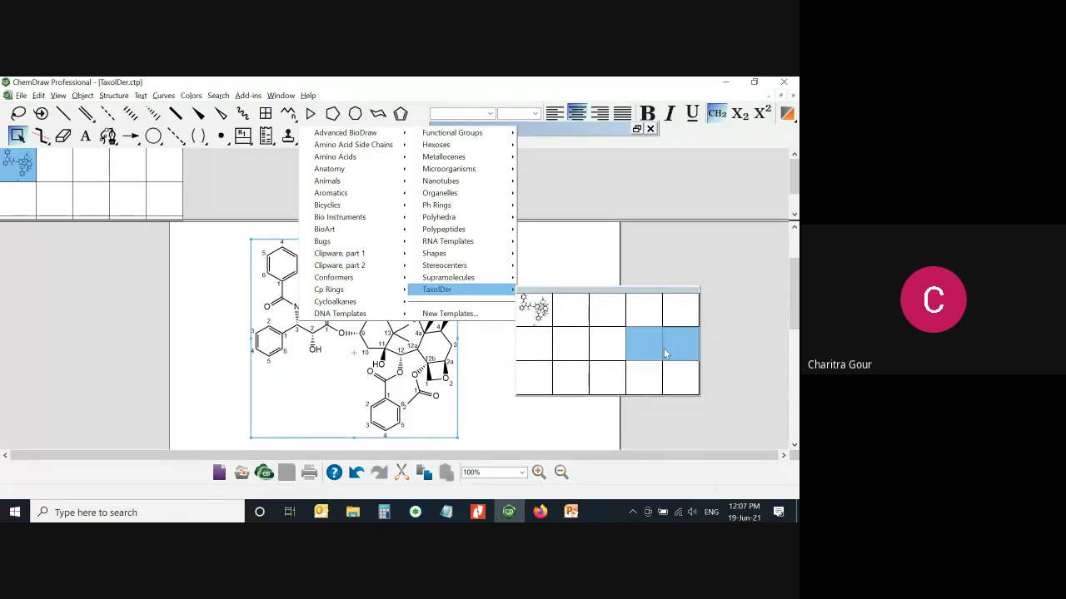
{"action": "left_click", "coordinate": [515, 343]}
{"action": "key", "text": "ctrl+z"}
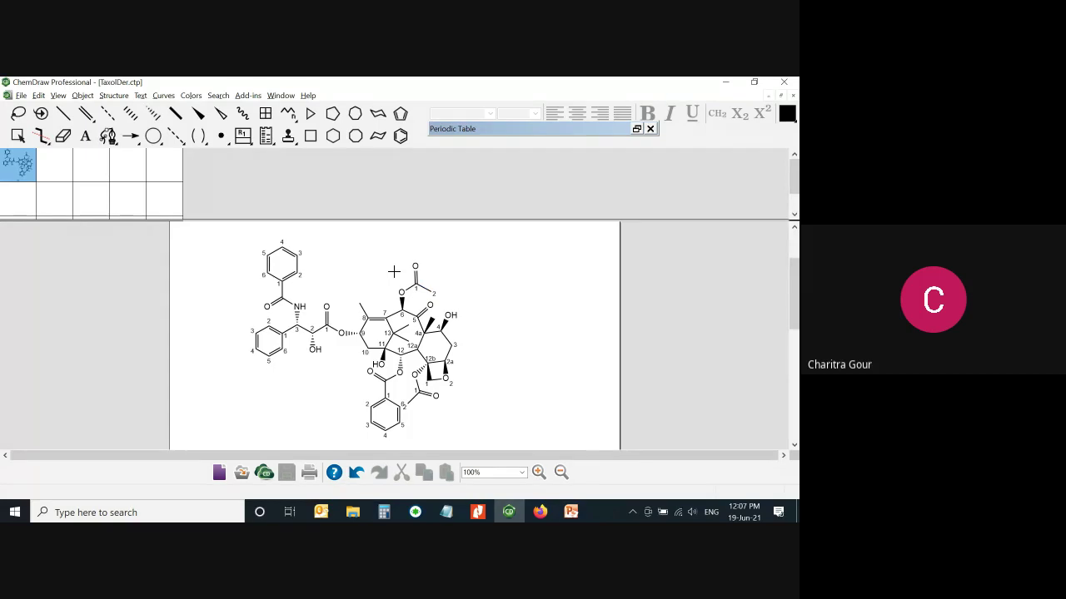
Close the TaxolDer template document and move the cobalt hydroxide complex up and left on the A4 page
{"action": "left_click", "coordinate": [793, 96]}
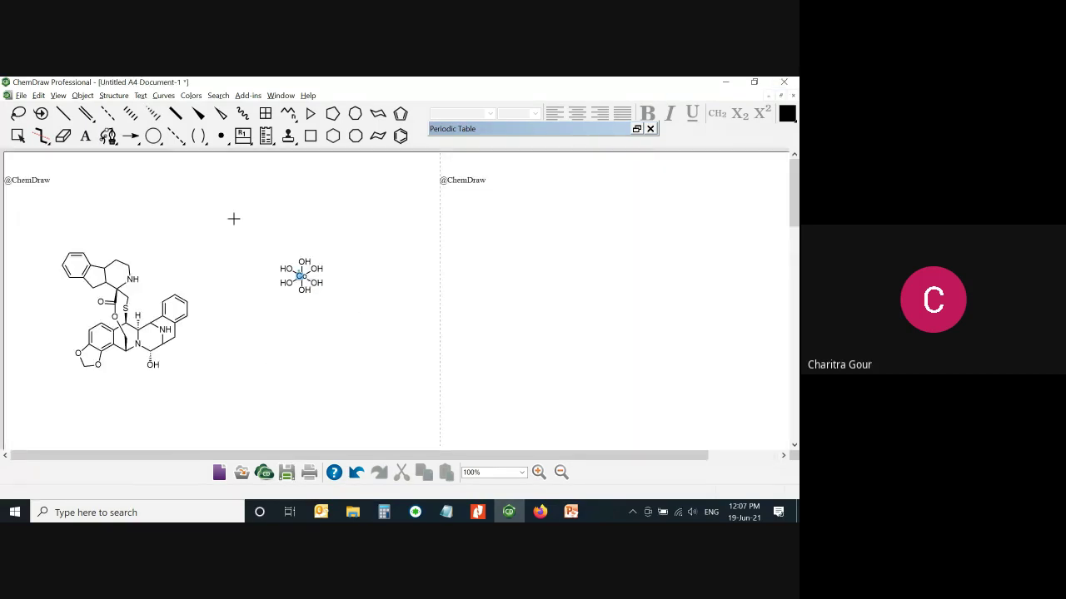
{"action": "key", "text": "ctrl+alt+Tab"}
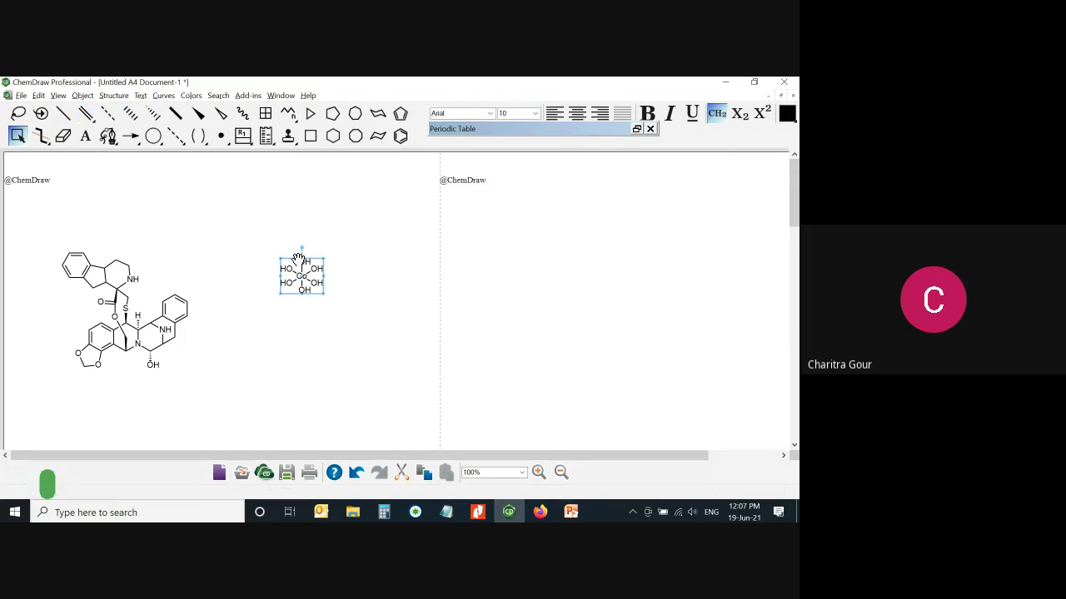
{"action": "left_click_drag", "start_coordinate": [305, 275], "coordinate": [270, 238]}
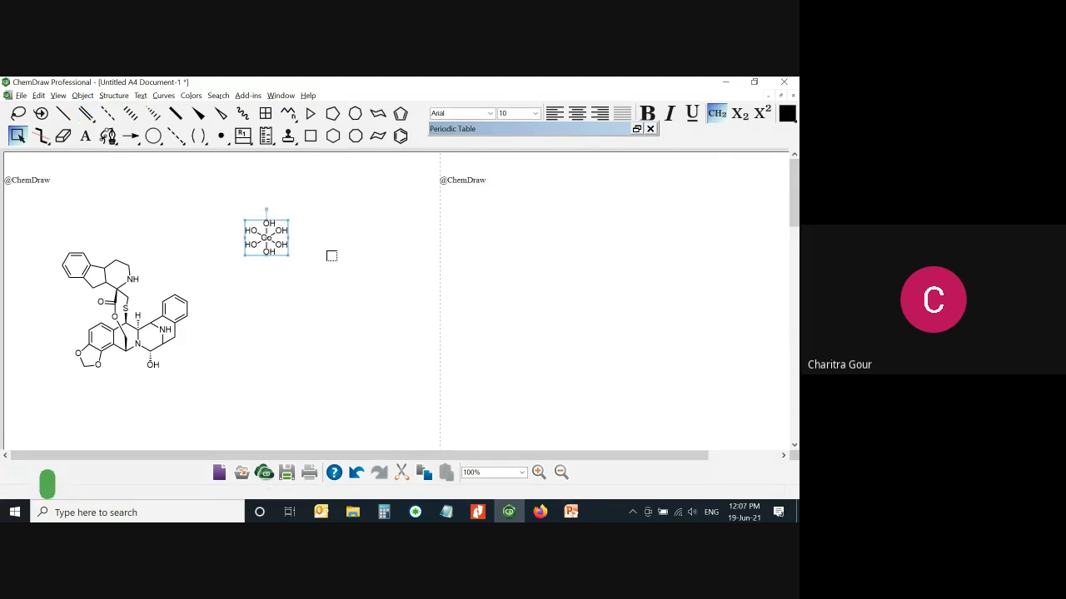
Place a flat downward-pointing Cp Rings template to the right of the cobalt complex and scale it to about 144%
{"action": "left_click", "coordinate": [288, 136]}
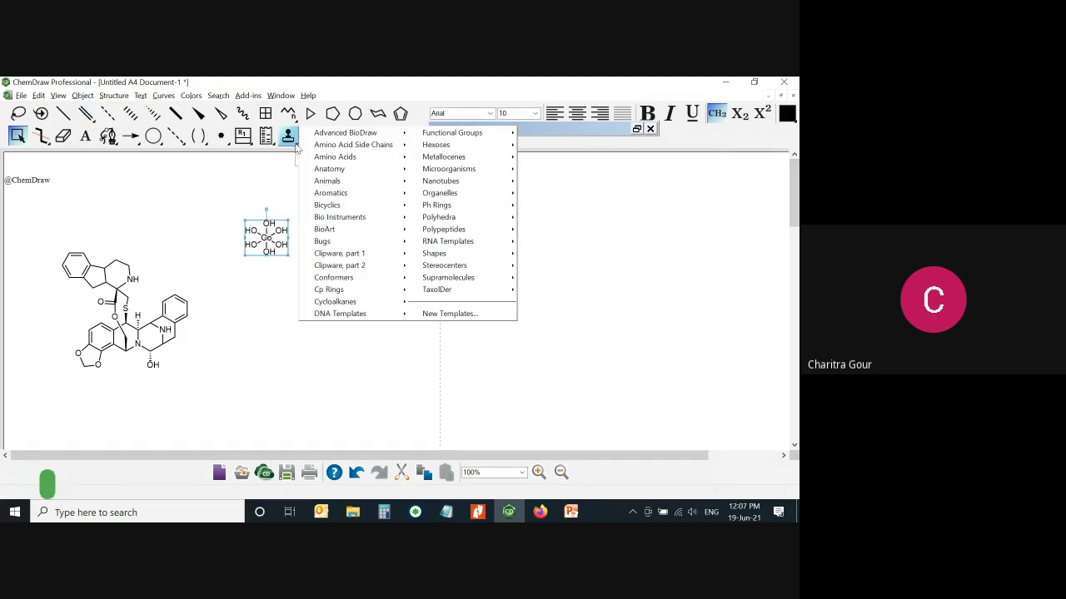
{"action": "mouse_move", "coordinate": [363, 266]}
{"action": "mouse_move", "coordinate": [366, 290]}
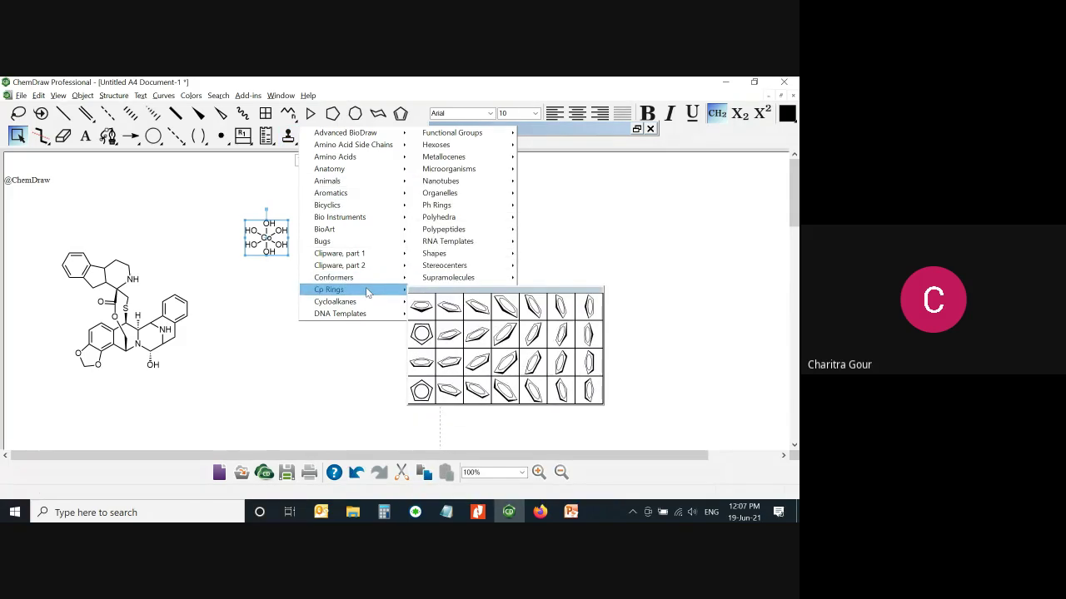
{"action": "left_click", "coordinate": [420, 307]}
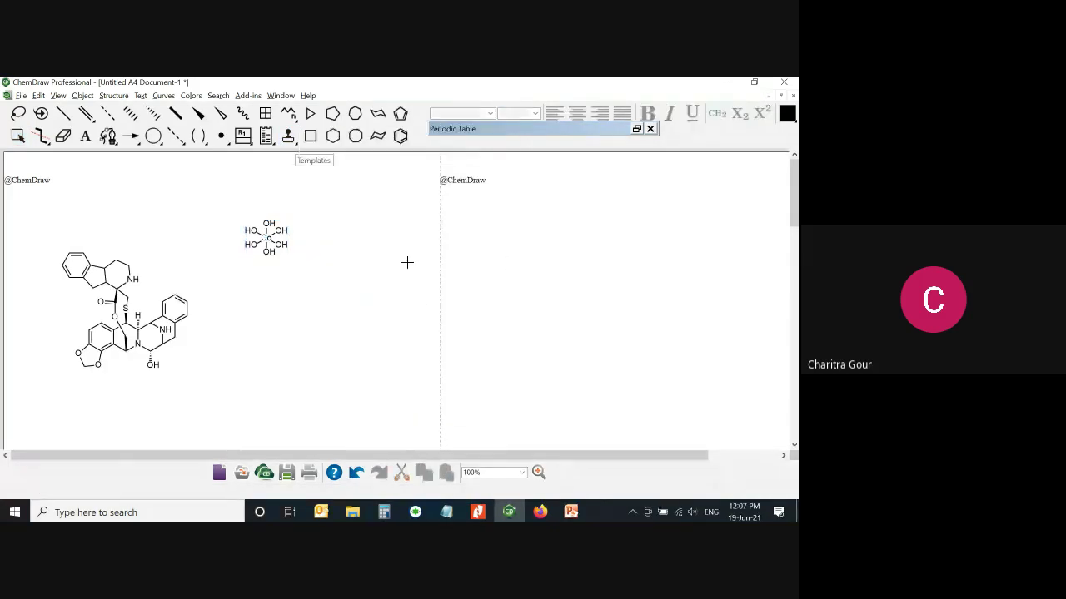
{"action": "left_click", "coordinate": [402, 262]}
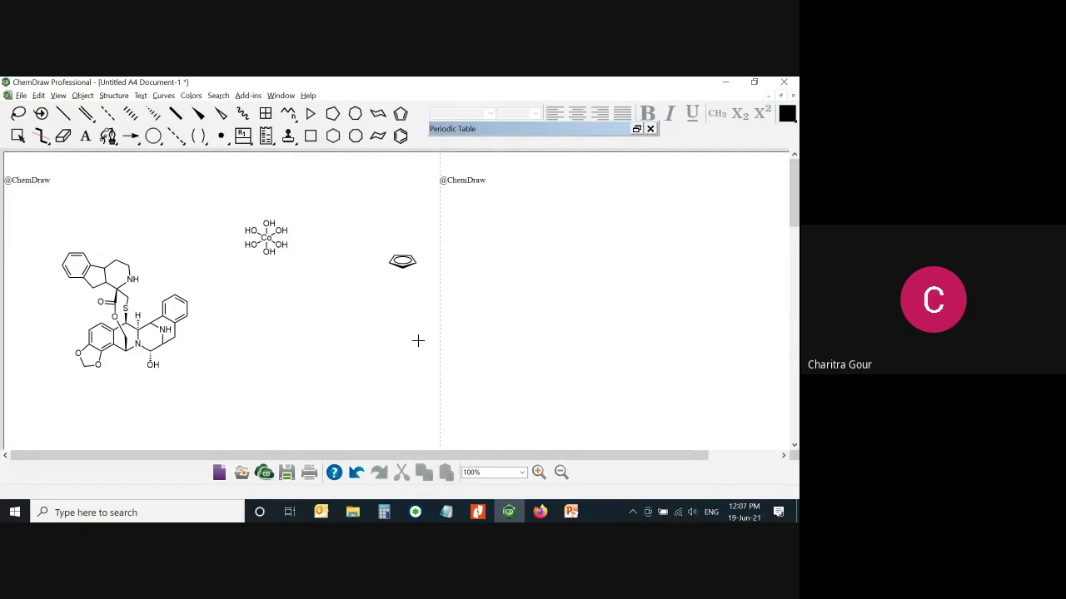
{"action": "key", "text": "Escape"}
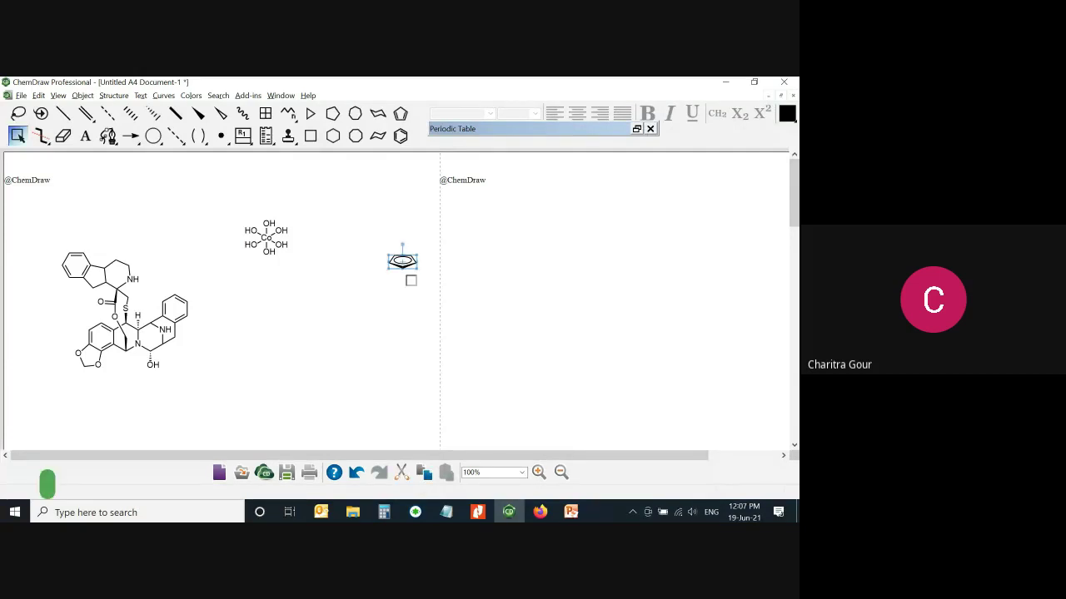
{"action": "left_click_drag", "start_coordinate": [411, 281], "coordinate": [433, 288]}
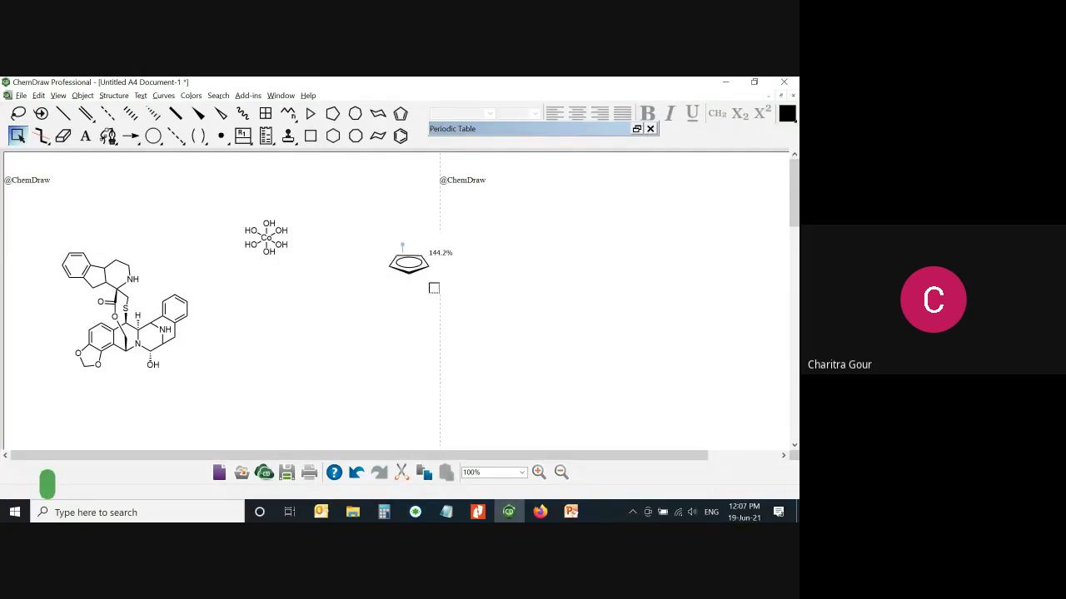
Place a flat upward-pointing Cp Rings template, enlarge it to match the first ring, and move it directly below that ring
{"action": "left_click", "coordinate": [289, 138]}
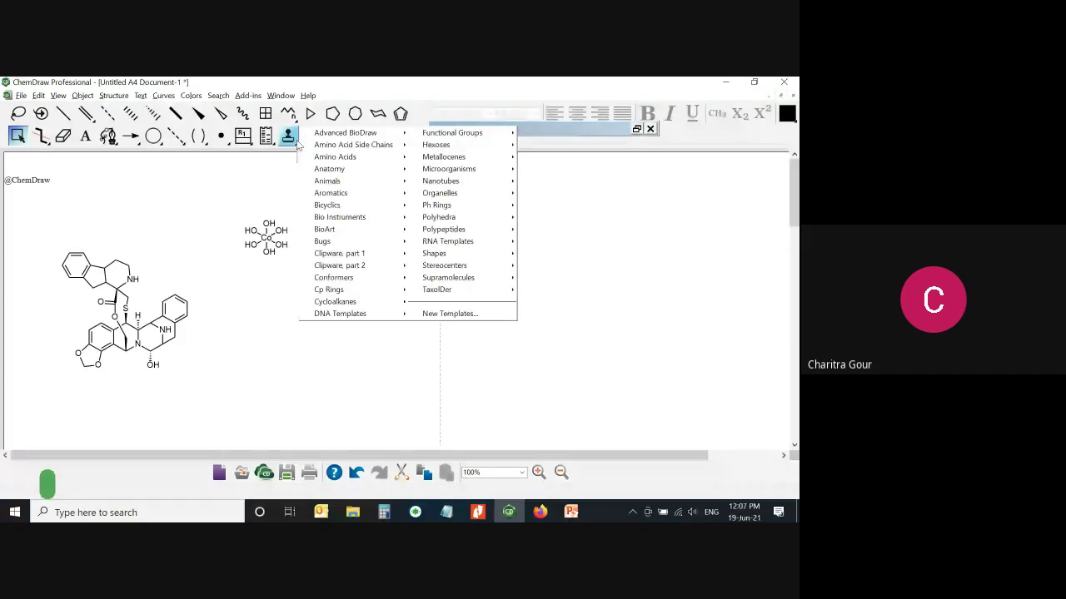
{"action": "mouse_move", "coordinate": [334, 301]}
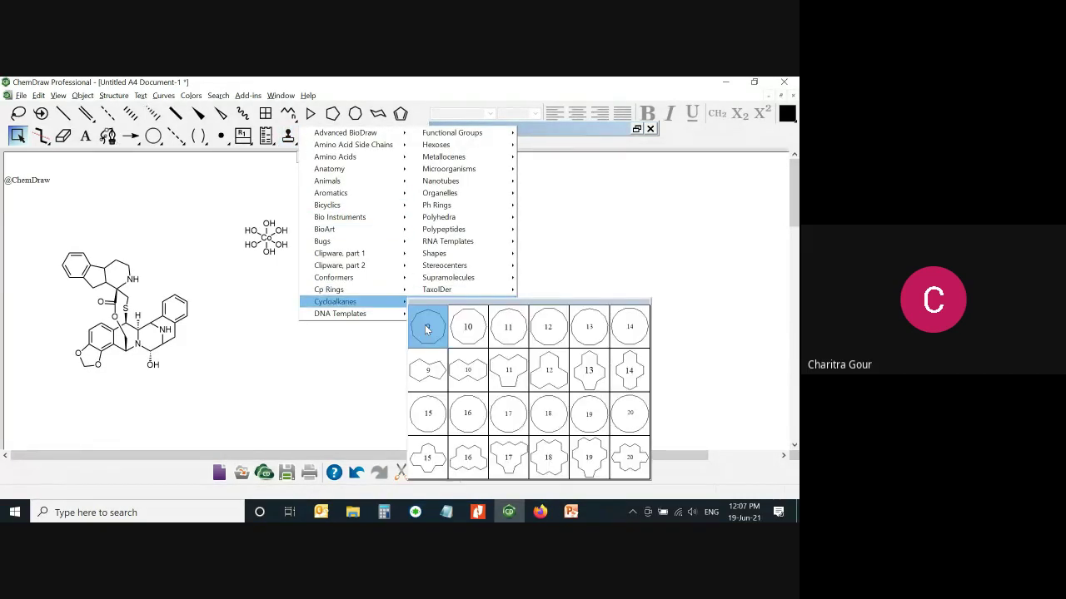
{"action": "mouse_move", "coordinate": [391, 290]}
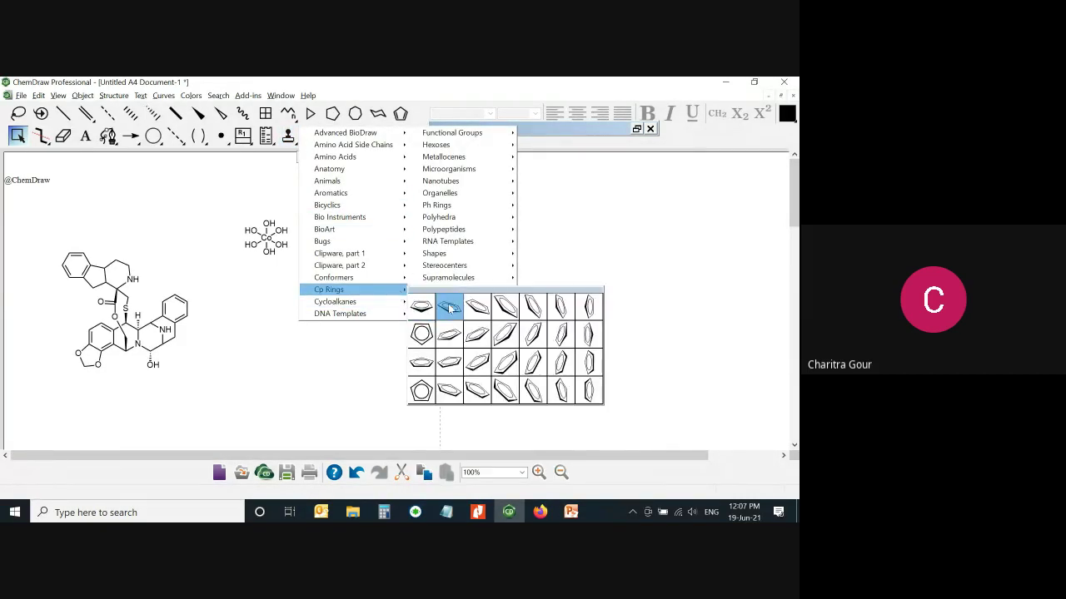
{"action": "left_click", "coordinate": [446, 367]}
{"action": "left_click", "coordinate": [430, 351]}
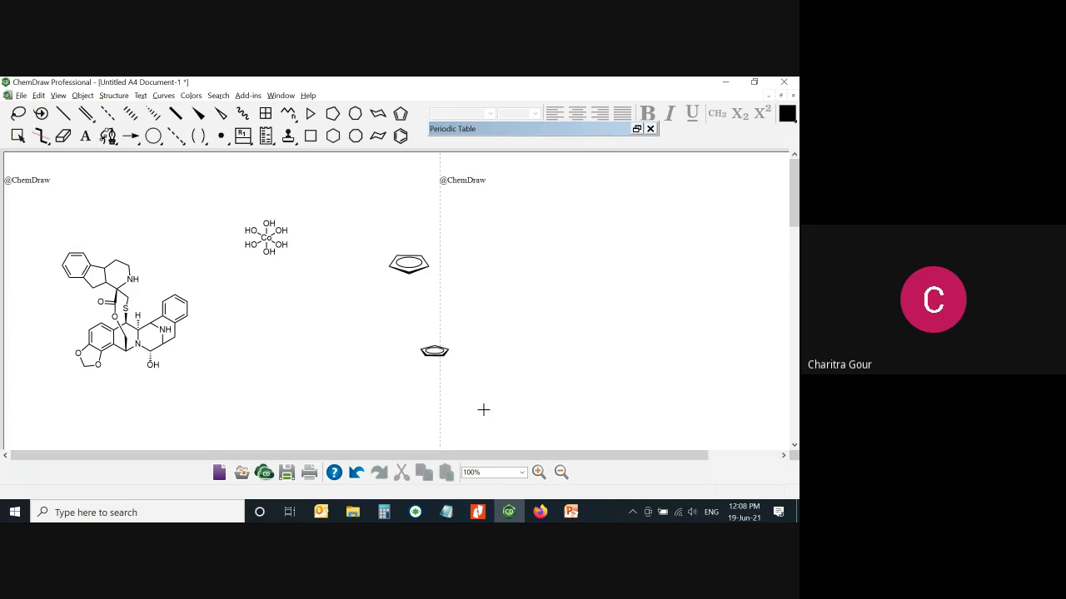
{"action": "left_click", "coordinate": [427, 351], "text": "ctrl"}
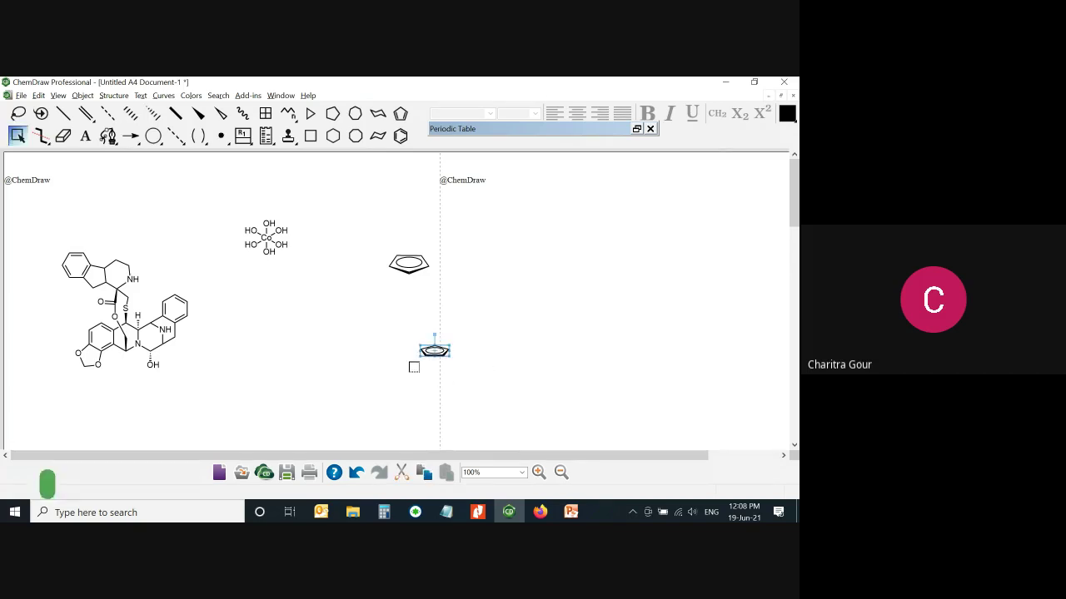
{"action": "left_click_drag", "start_coordinate": [448, 356], "coordinate": [469, 376]}
{"action": "left_click", "coordinate": [420, 395]}
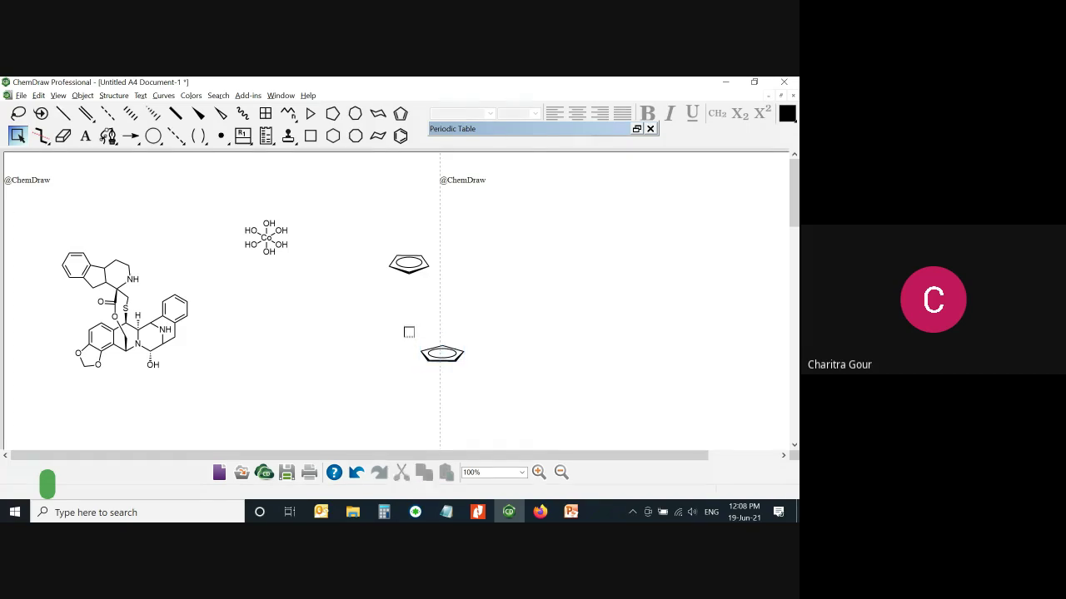
{"action": "left_click_drag", "start_coordinate": [408, 323], "coordinate": [414, 360]}
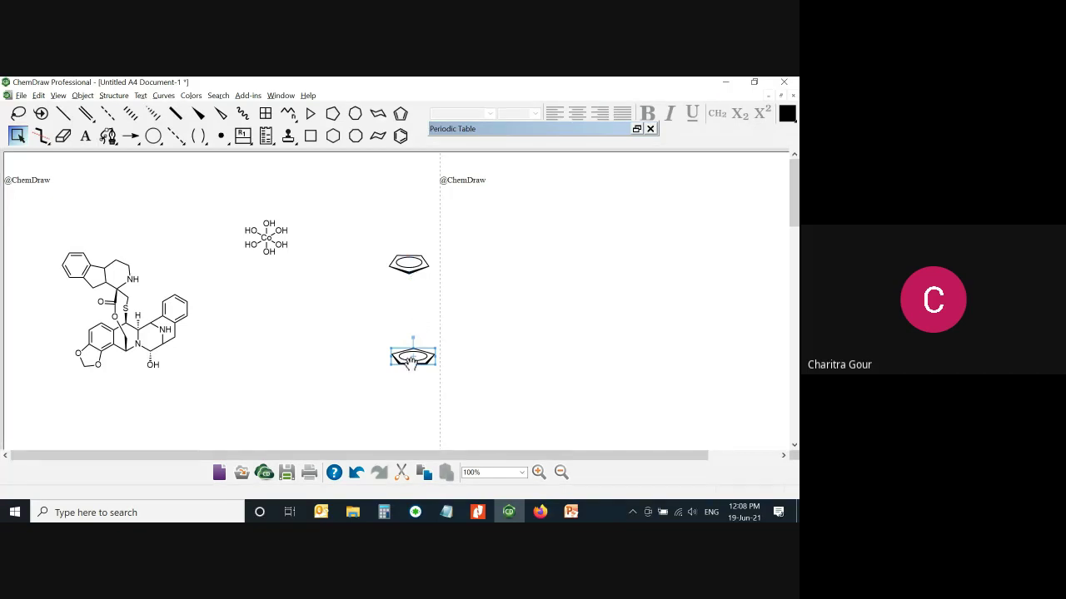
{"action": "left_click", "coordinate": [426, 300]}
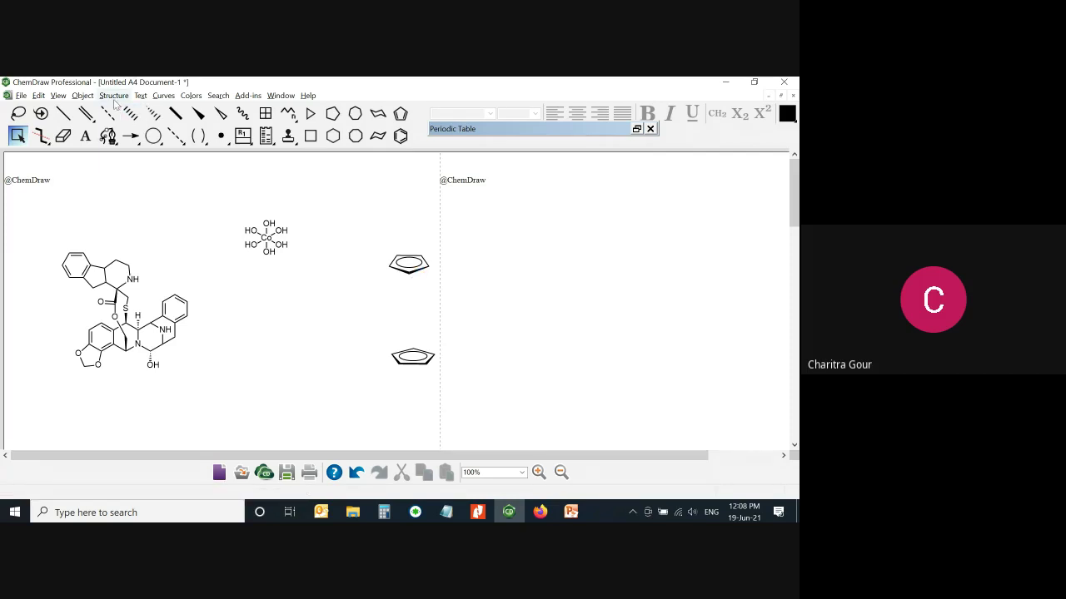
Add a multi-center attachment to the upper Cp ring and another to the lower Cp ring
{"action": "left_click_drag", "start_coordinate": [365, 218], "coordinate": [506, 326]}
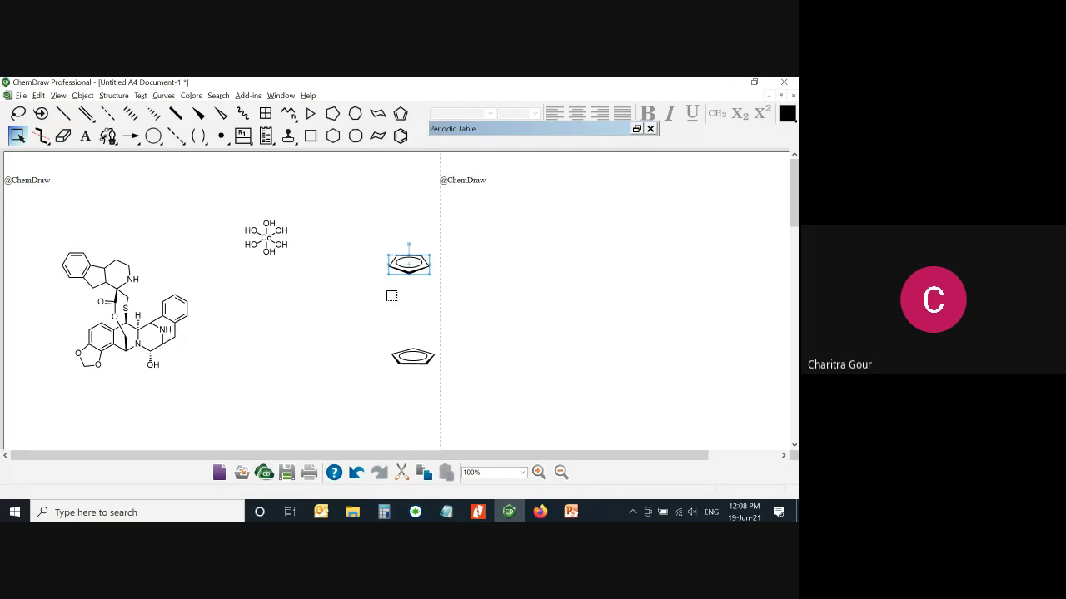
{"action": "left_click", "coordinate": [115, 95]}
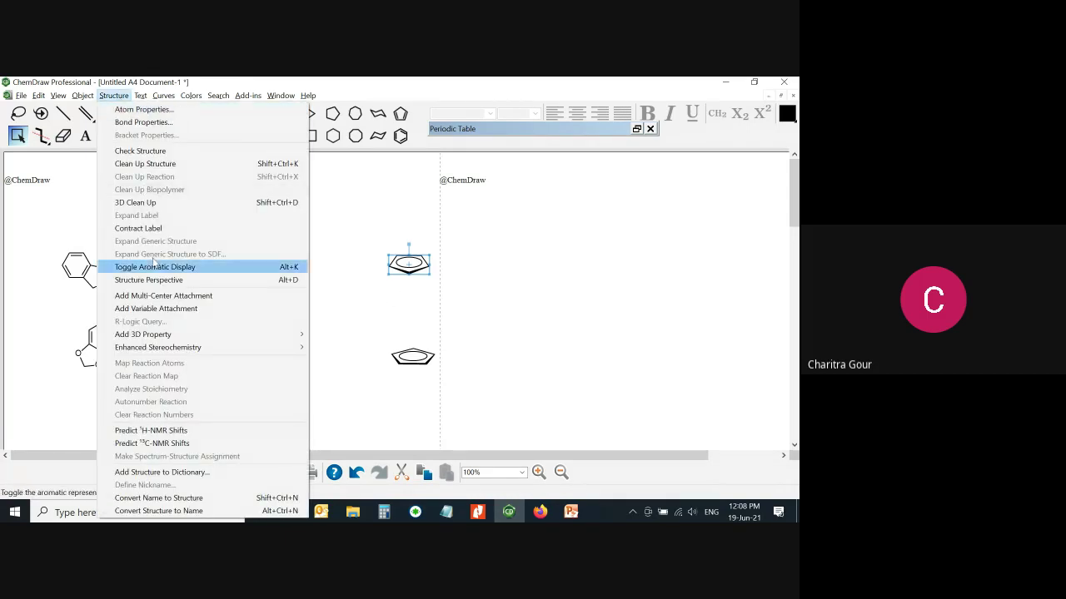
{"action": "left_click", "coordinate": [169, 297]}
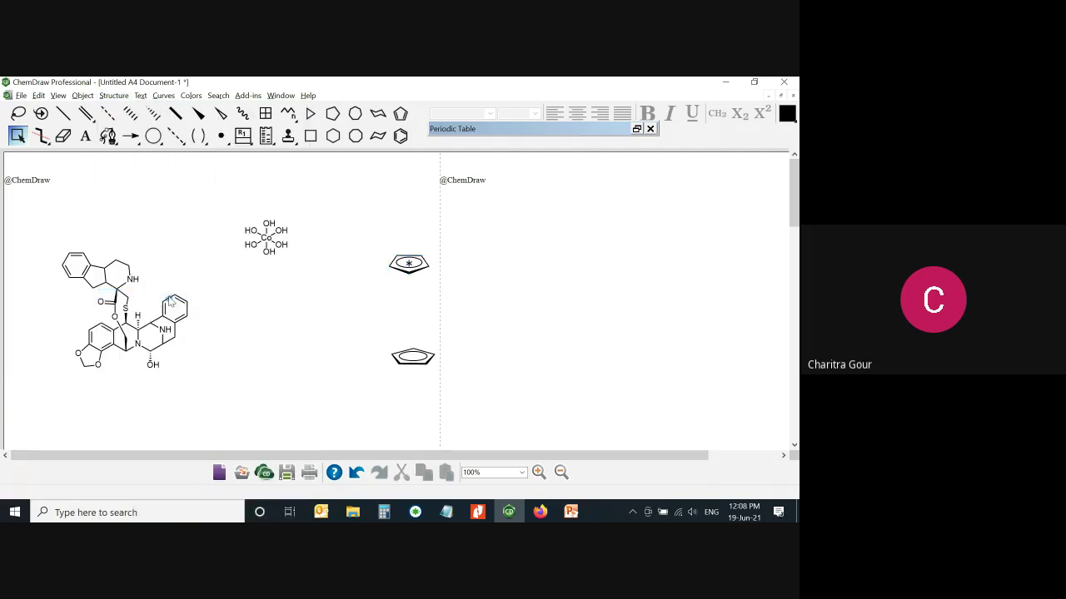
{"action": "left_click_drag", "start_coordinate": [369, 316], "coordinate": [450, 390]}
{"action": "left_click", "coordinate": [123, 97]}
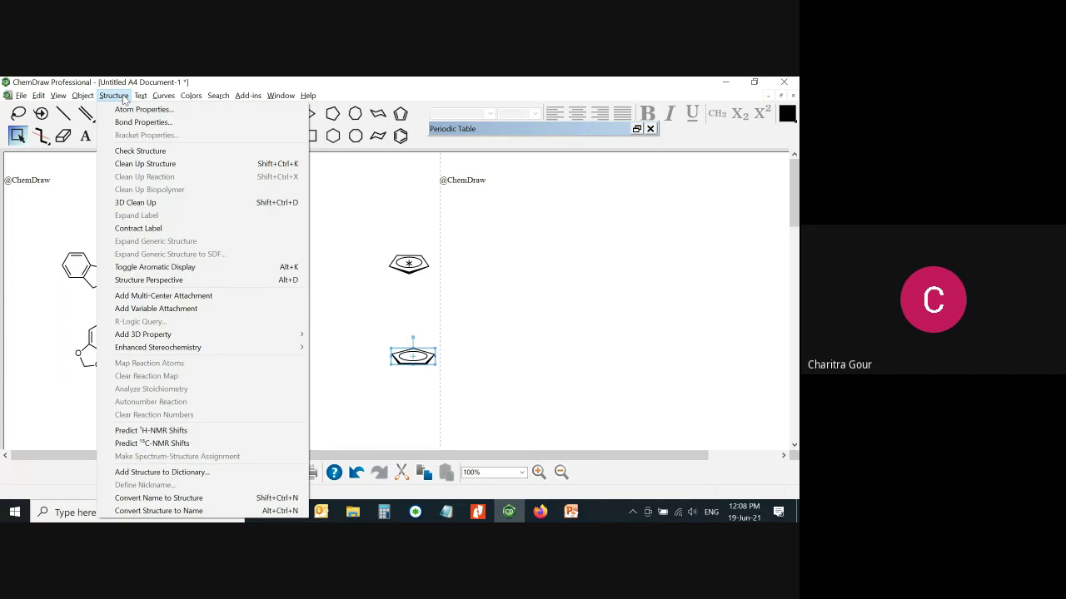
{"action": "left_click", "coordinate": [183, 295]}
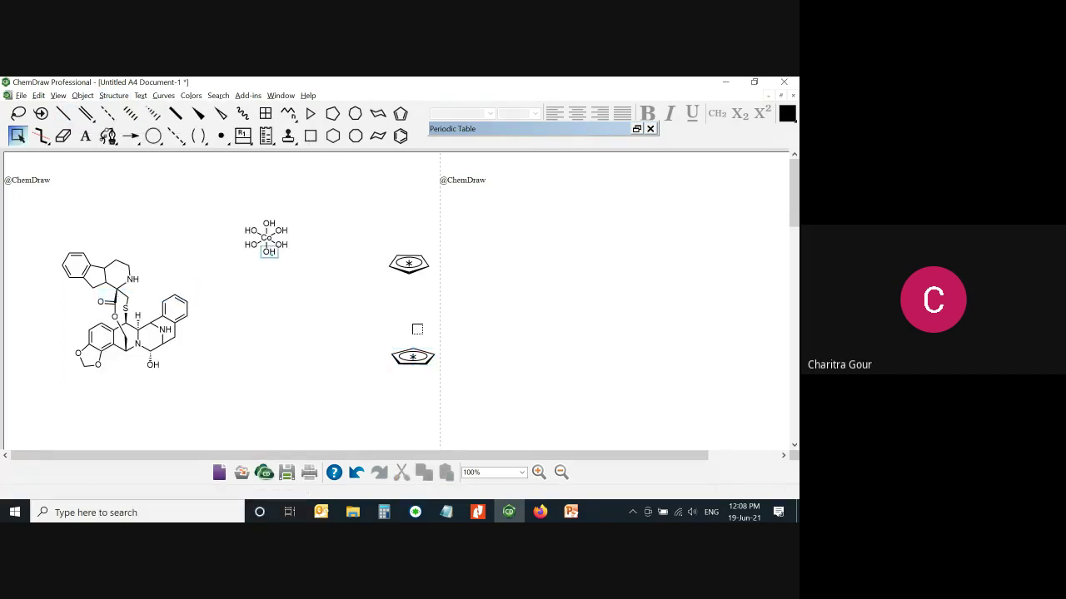
Draw a solid bond down from the upper ring's attachment point and one up from the lower ring's, leaving a small gap
{"action": "key", "text": "ctrl+alt+Tab"}
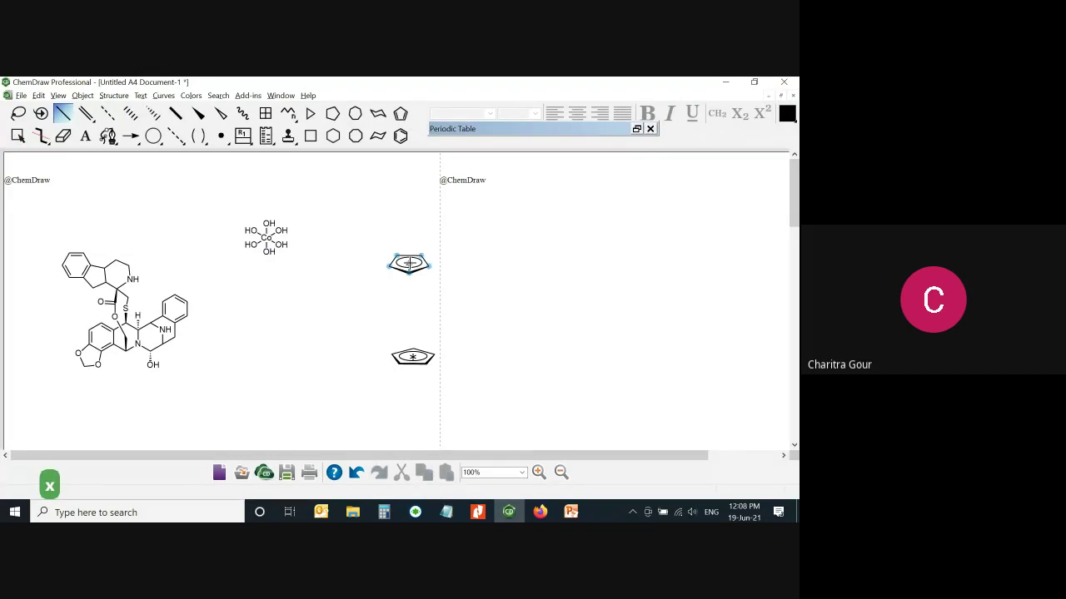
{"action": "left_click_drag", "start_coordinate": [409, 263], "coordinate": [409, 302]}
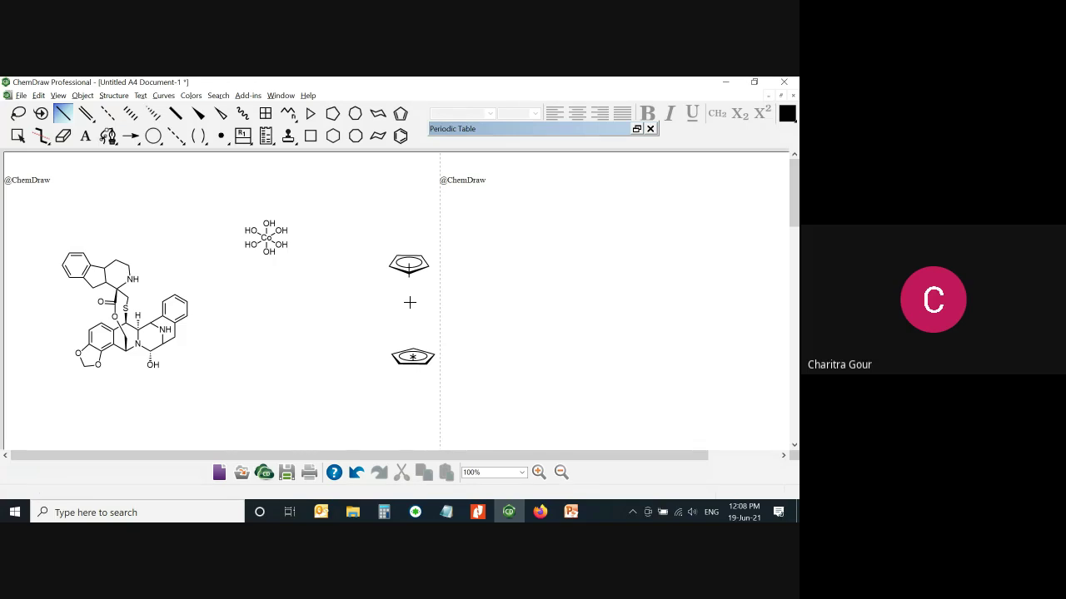
{"action": "mouse_move", "coordinate": [409, 302]}
{"action": "left_mouse_down"}
{"action": "mouse_move", "coordinate": [409, 314]}
{"action": "mouse_move", "coordinate": [409, 299]}
{"action": "left_mouse_up"}
{"action": "left_click_drag", "start_coordinate": [412, 356], "coordinate": [411, 317]}
Label the free end of the upper ring's bond as Fe
{"action": "key", "text": "t"}
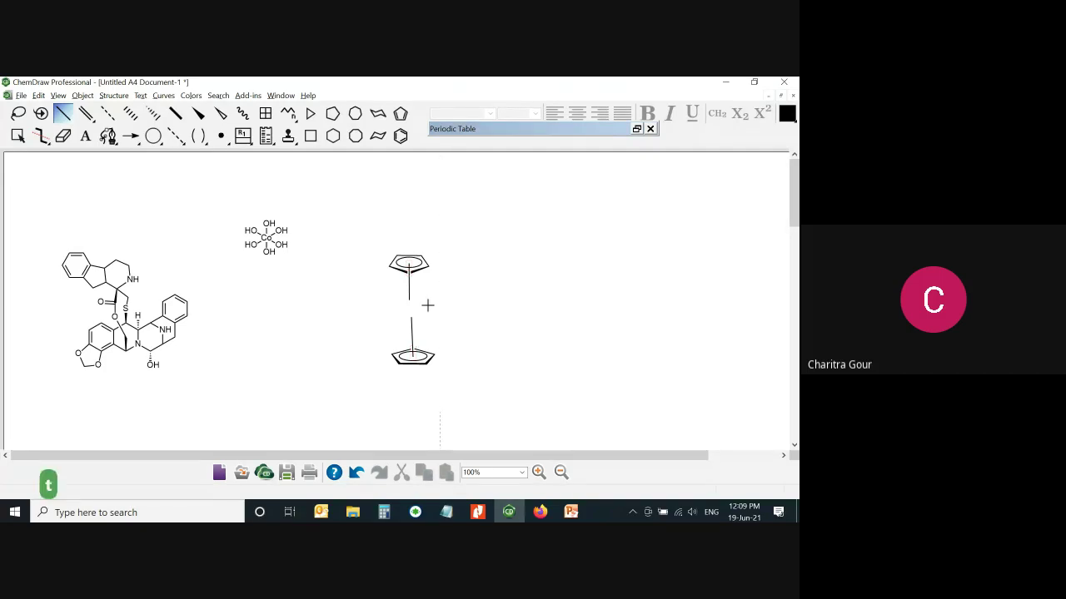
{"action": "left_click", "coordinate": [408, 301]}
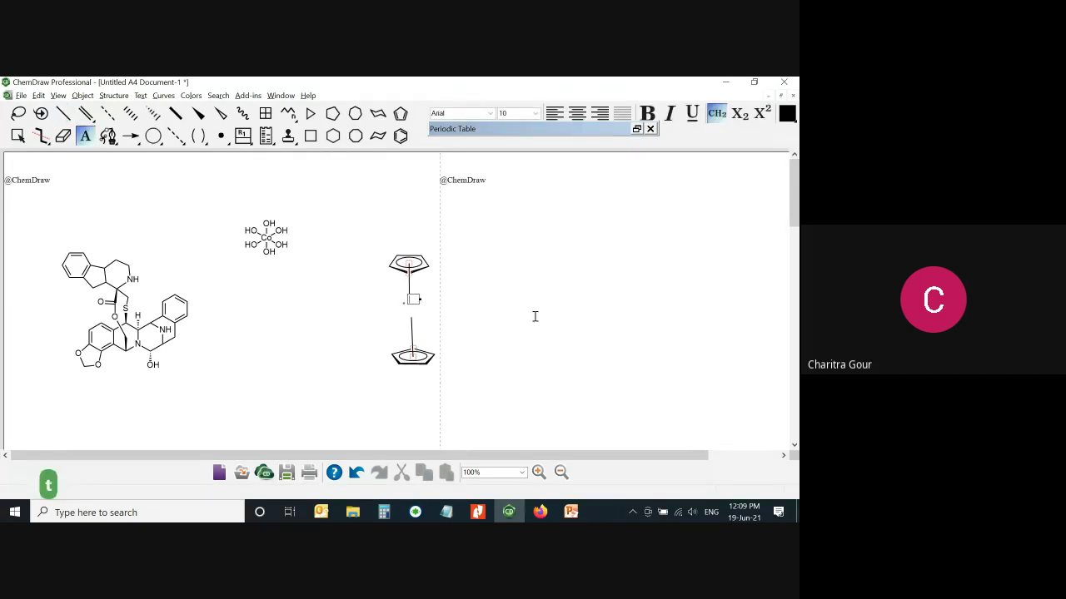
{"action": "type", "text": "Fe"}
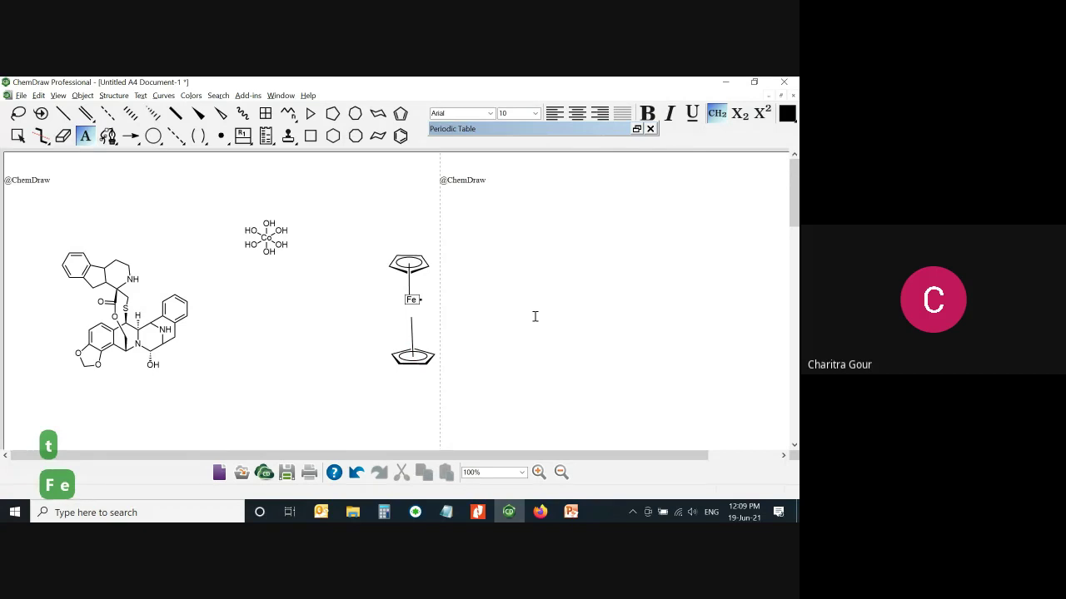
{"action": "key", "text": "Return"}
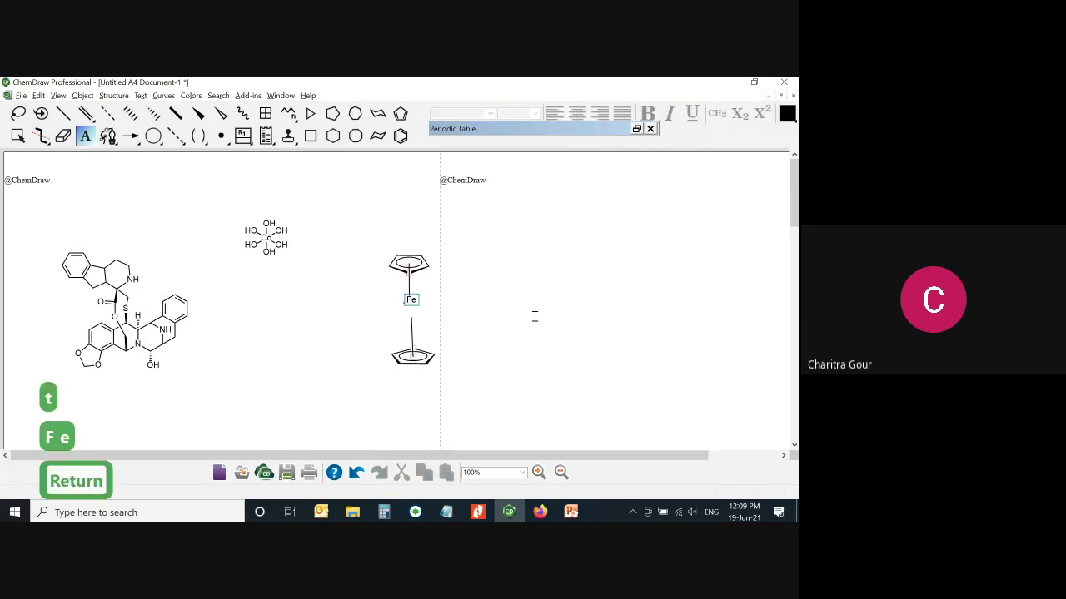
{"action": "key", "text": "Escape"}
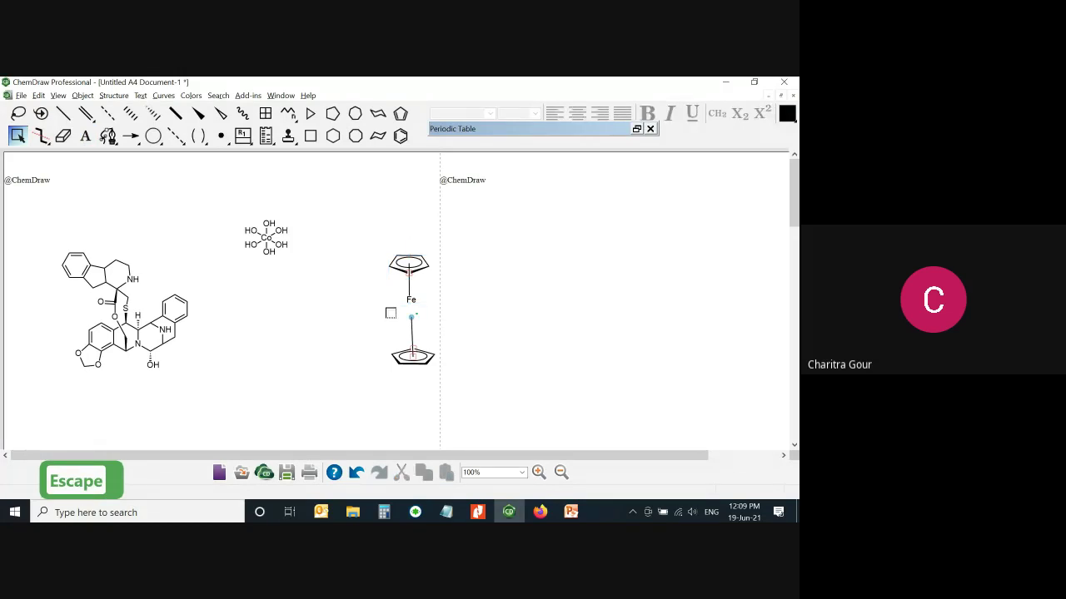
Join the Fe atom to the free end of the lower ring's bond and move the finished ferrocene below the cobalt complex
{"action": "left_click_drag", "start_coordinate": [393, 314], "coordinate": [466, 400]}
{"action": "left_click", "coordinate": [494, 333]}
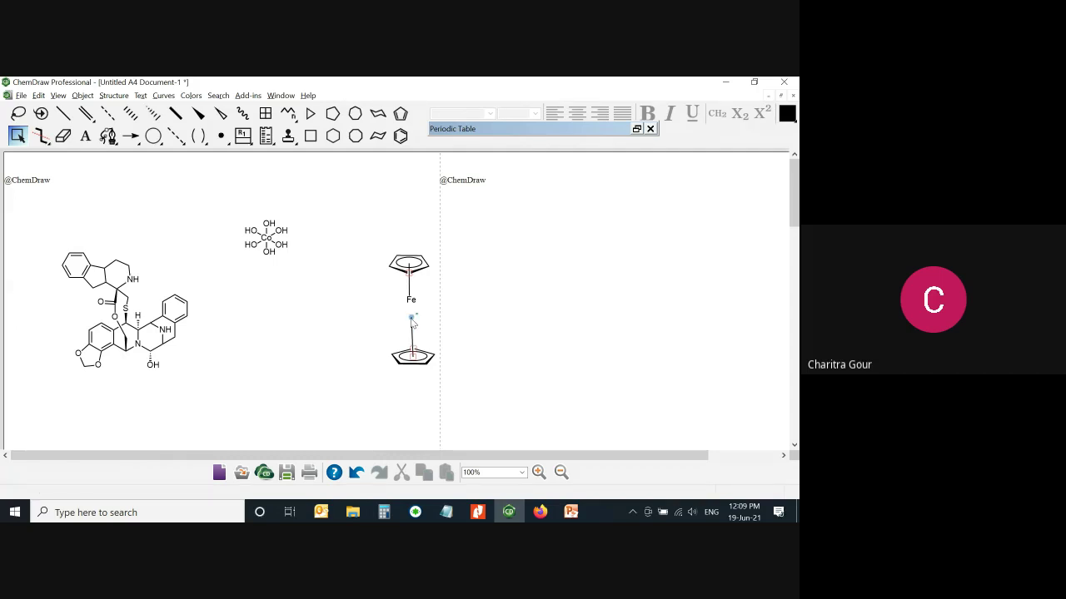
{"action": "double_click", "coordinate": [414, 301]}
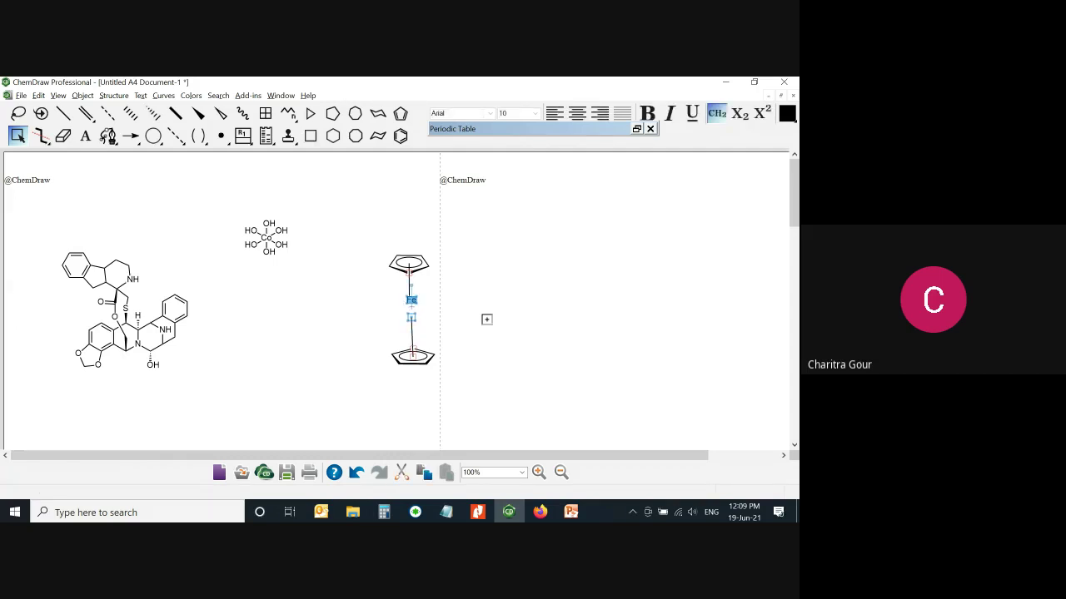
{"action": "key", "text": "ctrl+j"}
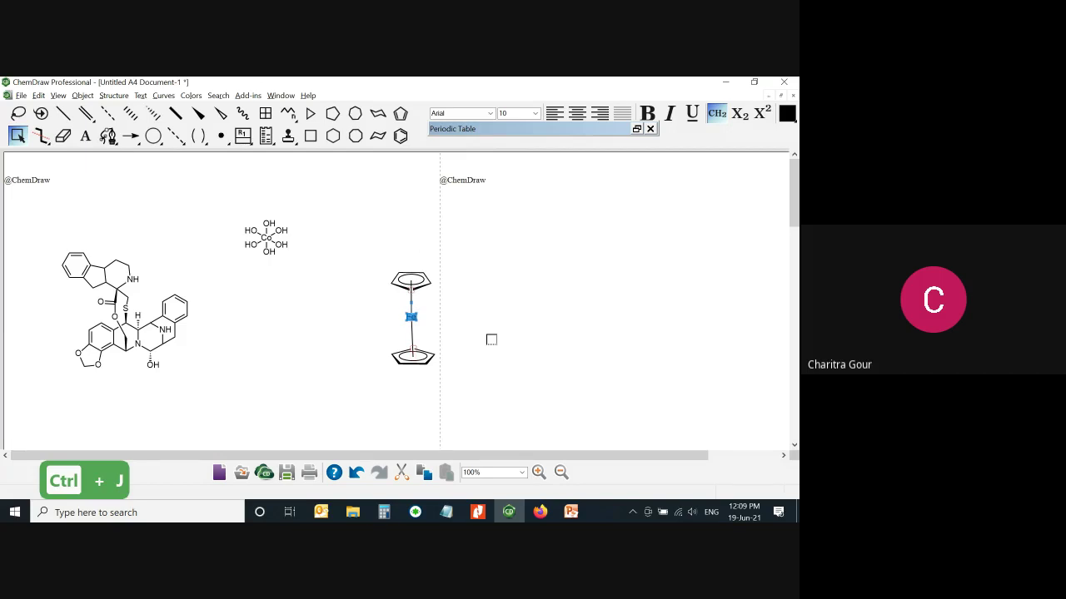
{"action": "left_click_drag", "start_coordinate": [431, 333], "coordinate": [333, 338]}
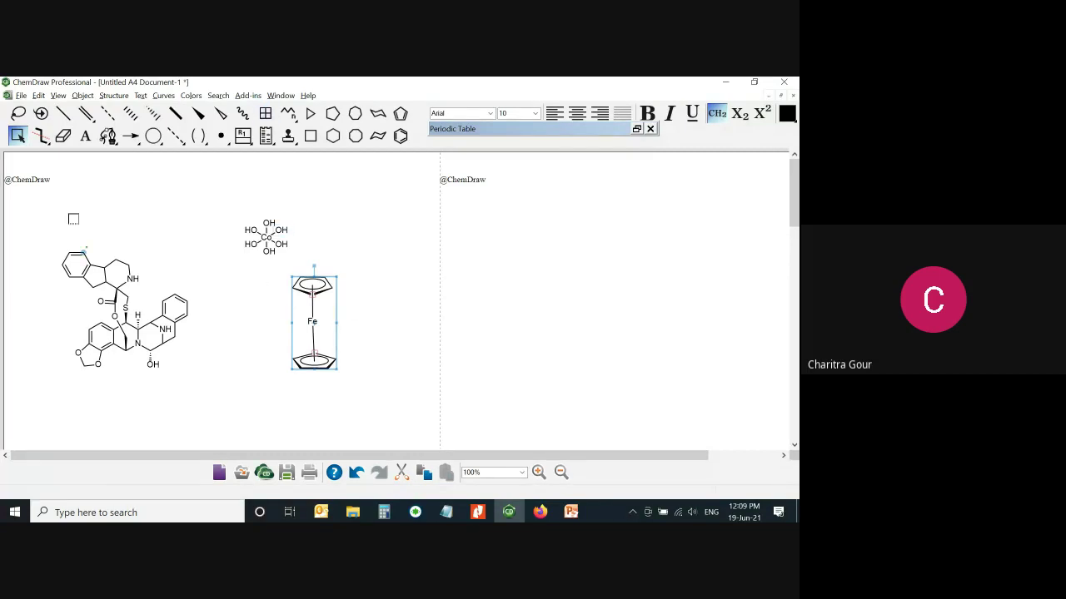
Delete the polycyclic molecule, the cobalt complex and the ferrocene from the page
{"action": "left_click_drag", "start_coordinate": [60, 208], "coordinate": [411, 421]}
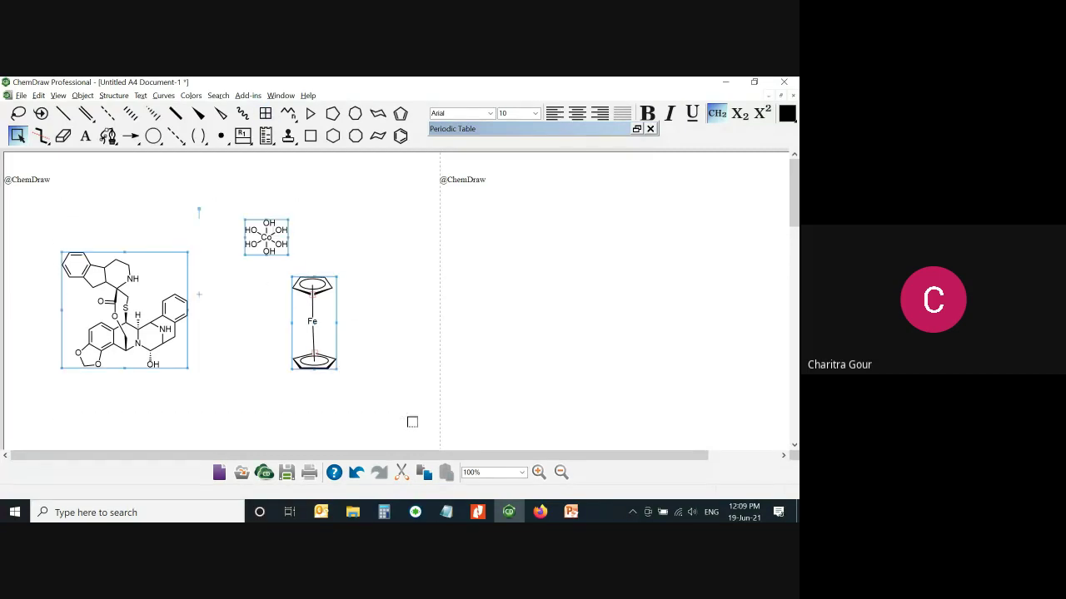
{"action": "key", "text": "Delete"}
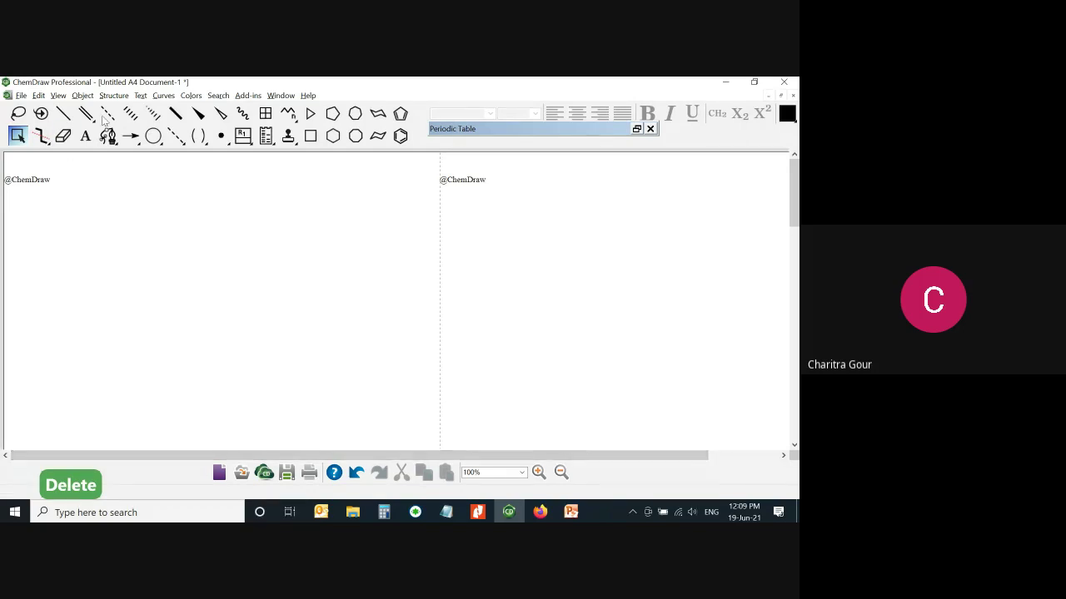
Draw an irregular open chain of solid bonds in the blank area below the page header
{"action": "left_click", "coordinate": [62, 113]}
{"action": "left_click_drag", "start_coordinate": [164, 285], "coordinate": [153, 296]}
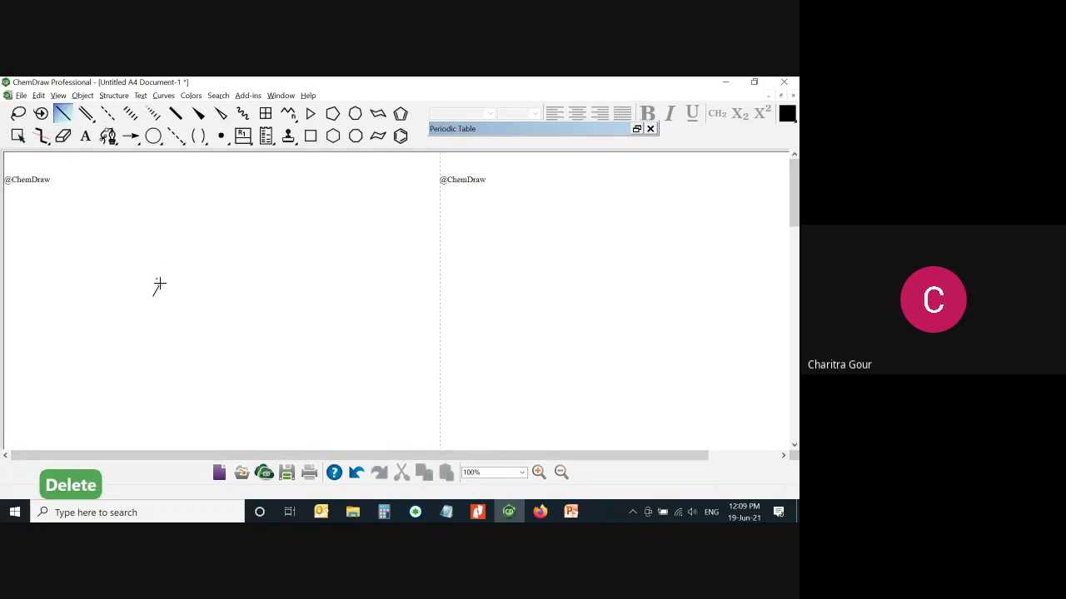
{"action": "left_click", "coordinate": [164, 285]}
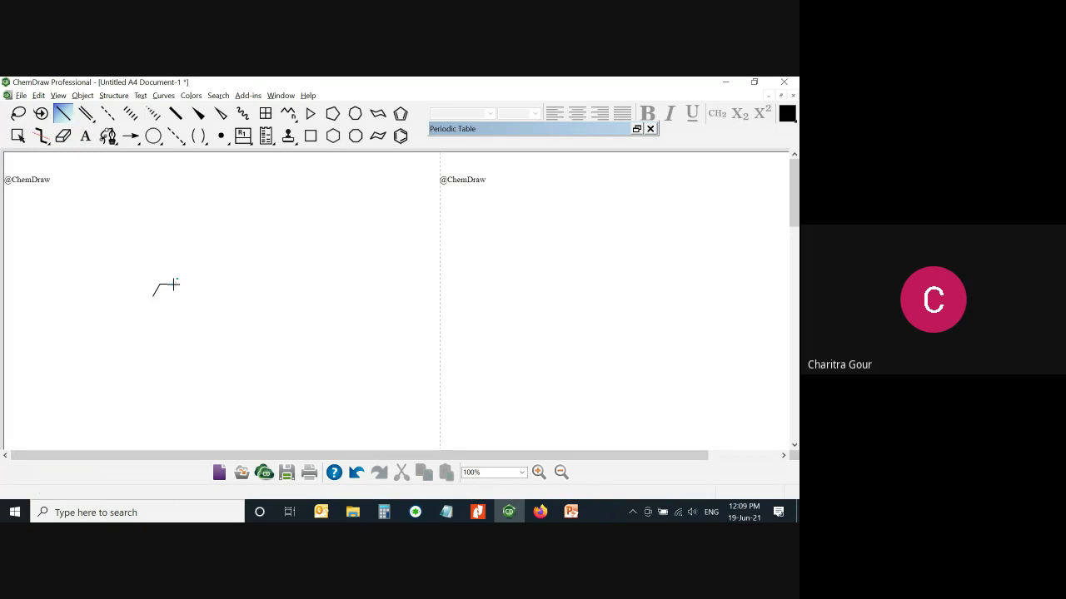
{"action": "mouse_move", "coordinate": [174, 285]}
{"action": "left_mouse_down"}
{"action": "mouse_move", "coordinate": [177, 300]}
{"action": "mouse_move", "coordinate": [186, 283]}
{"action": "left_mouse_up"}
{"action": "left_click", "coordinate": [185, 284]}
{"action": "key", "text": "ctrl+z"}
{"action": "mouse_move", "coordinate": [186, 285]}
{"action": "left_mouse_down"}
{"action": "mouse_move", "coordinate": [215, 287]}
{"action": "mouse_move", "coordinate": [225, 319]}
{"action": "mouse_move", "coordinate": [186, 309]}
{"action": "left_mouse_up"}
{"action": "left_click_drag", "start_coordinate": [188, 310], "coordinate": [165, 340]}
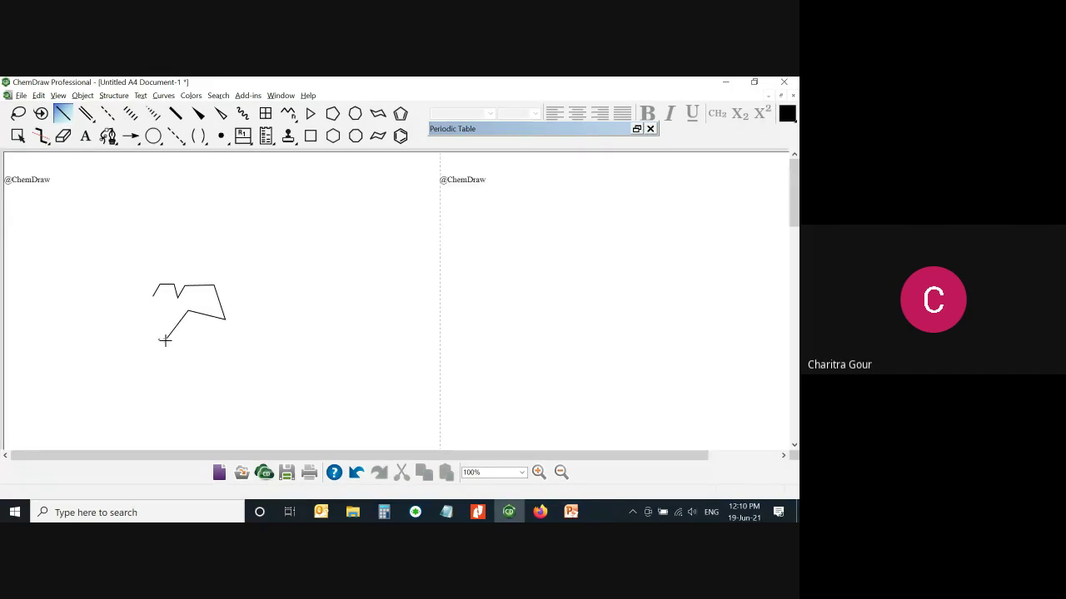
Undo the misplaced bond and join the chain's free ends to close it into a distorted ring
{"action": "key", "text": "ctrl+z"}
{"action": "key", "text": "ctrl+z"}
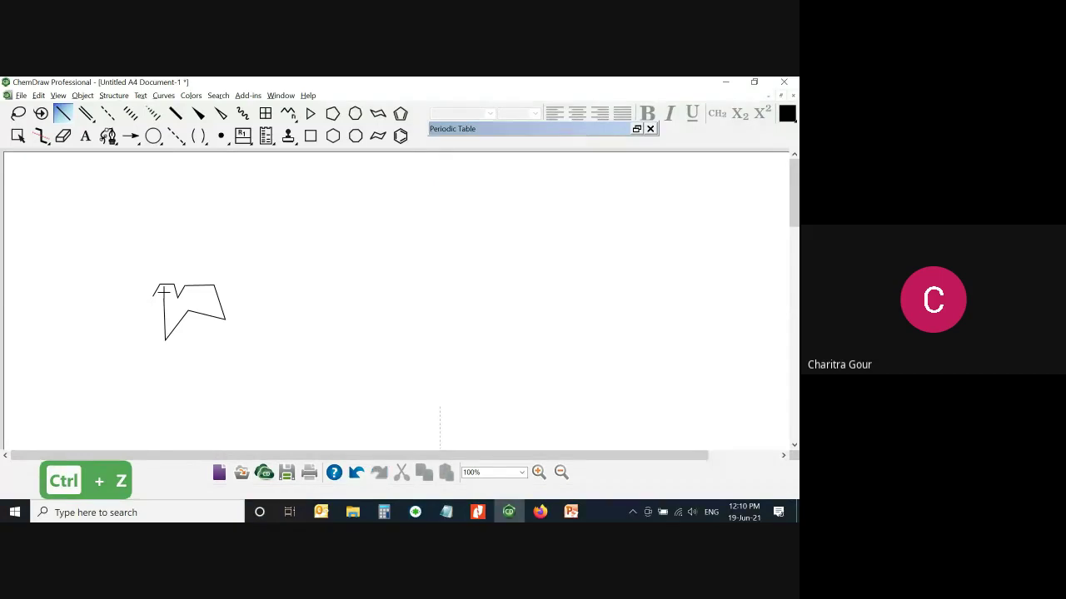
{"action": "left_click", "coordinate": [153, 296]}
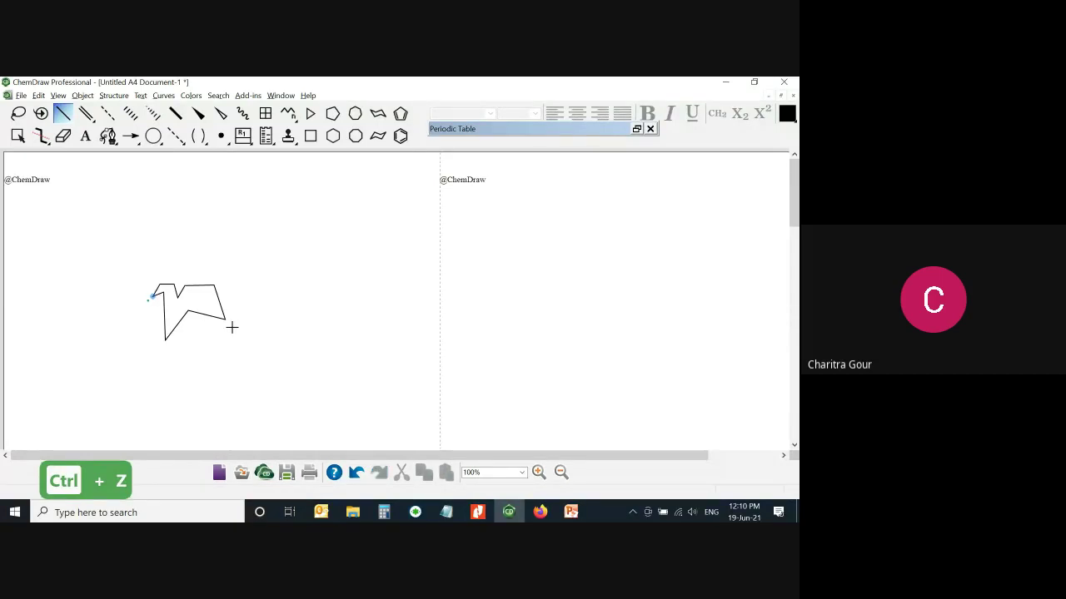
Select the distorted ring, move it up and to the left, and apply Clean Up Structure to it
{"action": "key", "text": "ctrl+a"}
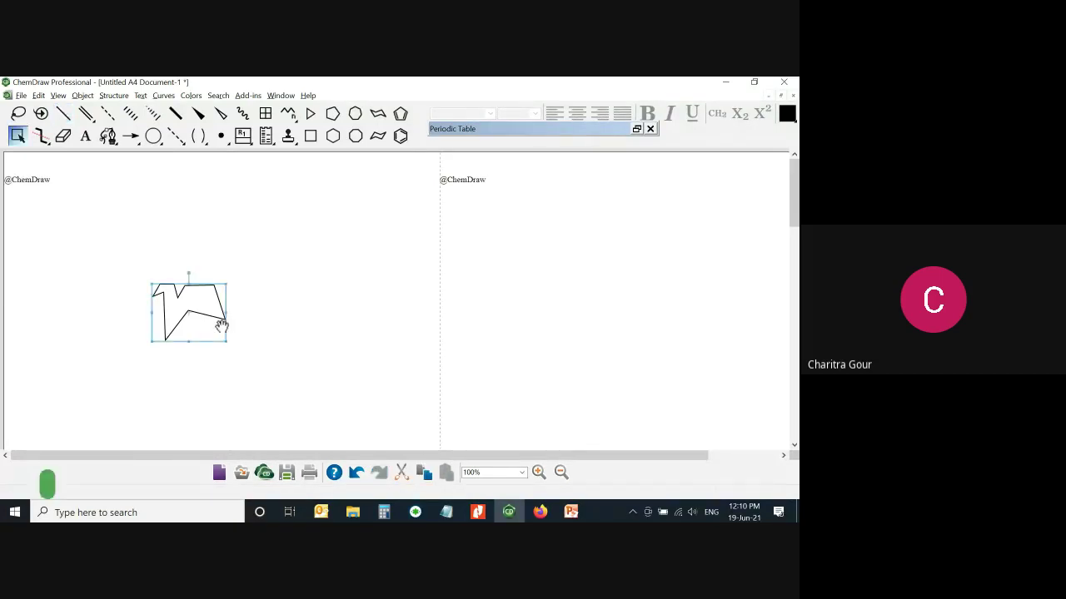
{"action": "left_click_drag", "start_coordinate": [195, 333], "coordinate": [142, 313]}
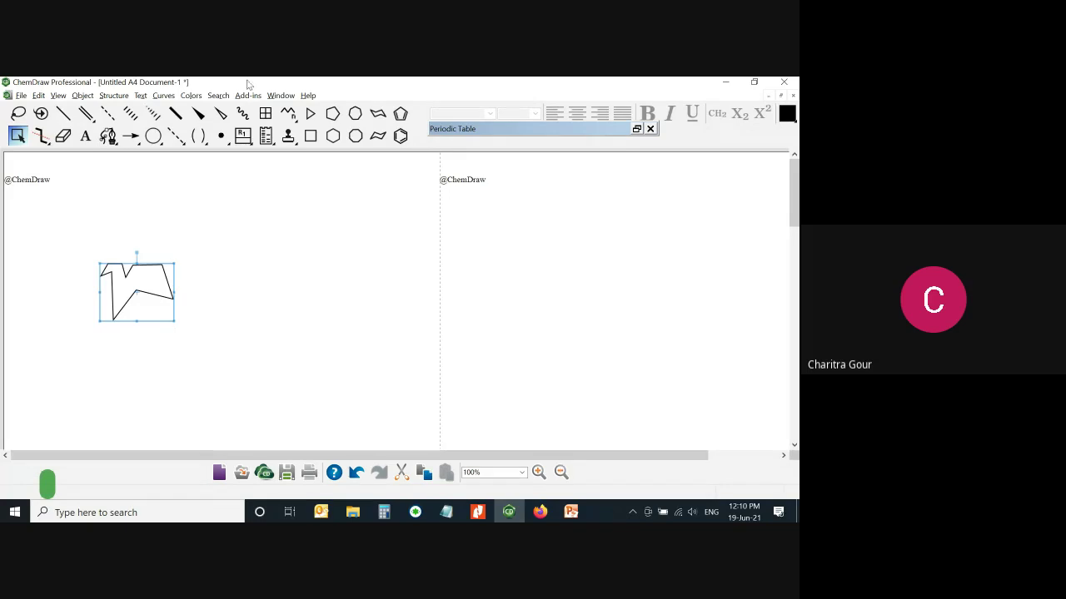
{"action": "left_click", "coordinate": [164, 95]}
{"action": "mouse_move", "coordinate": [111, 94]}
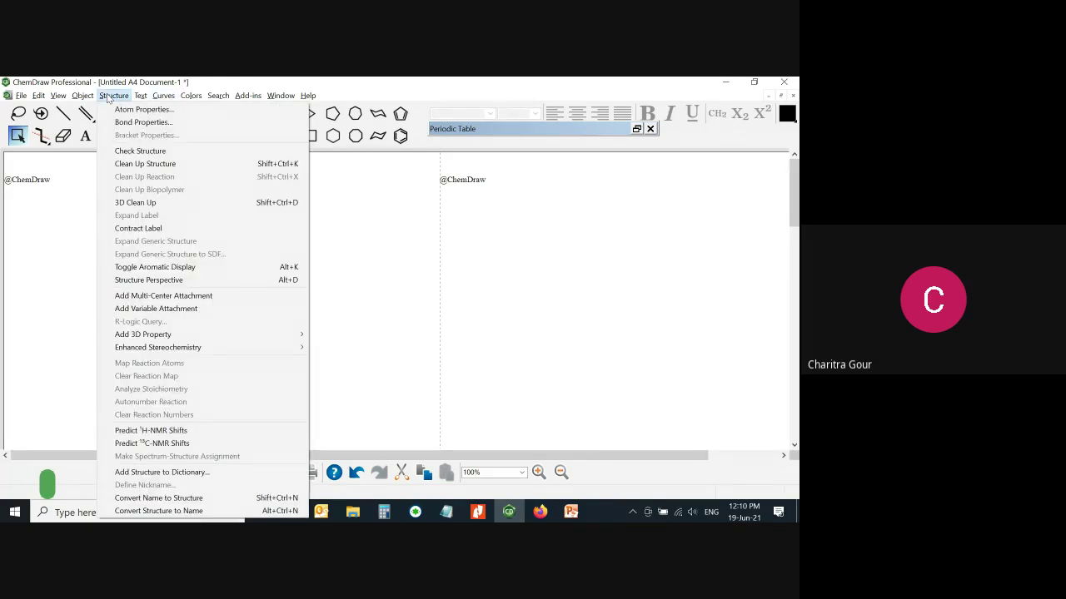
{"action": "left_click", "coordinate": [146, 163]}
{"action": "left_click_drag", "start_coordinate": [143, 271], "coordinate": [122, 298]}
Apply Clean Up Structure two more times to regularise the ring's geometry, and deselect it
{"action": "left_click", "coordinate": [127, 98]}
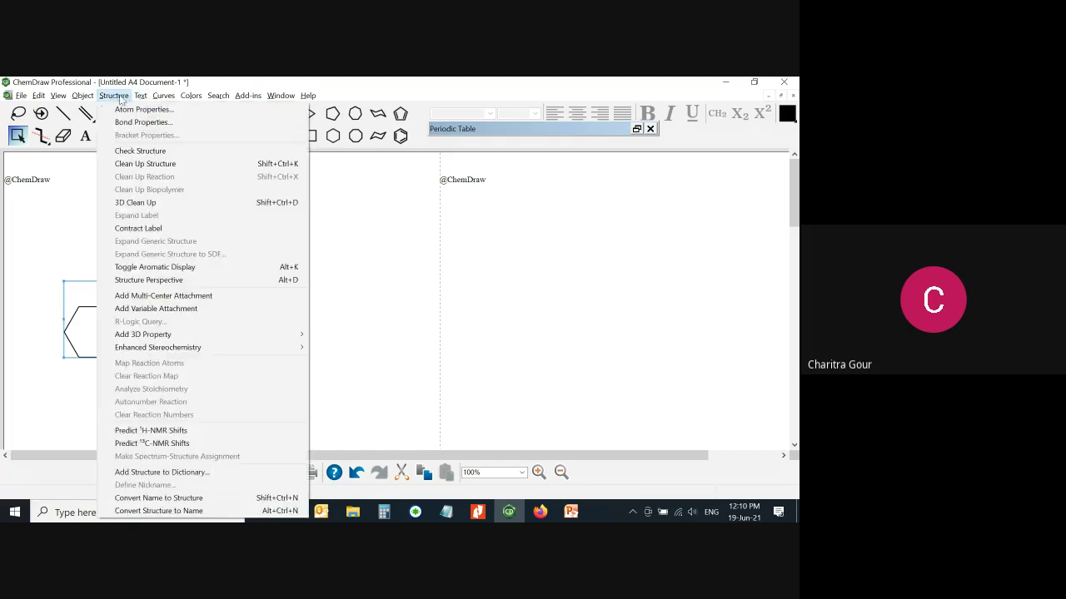
{"action": "left_click", "coordinate": [139, 164]}
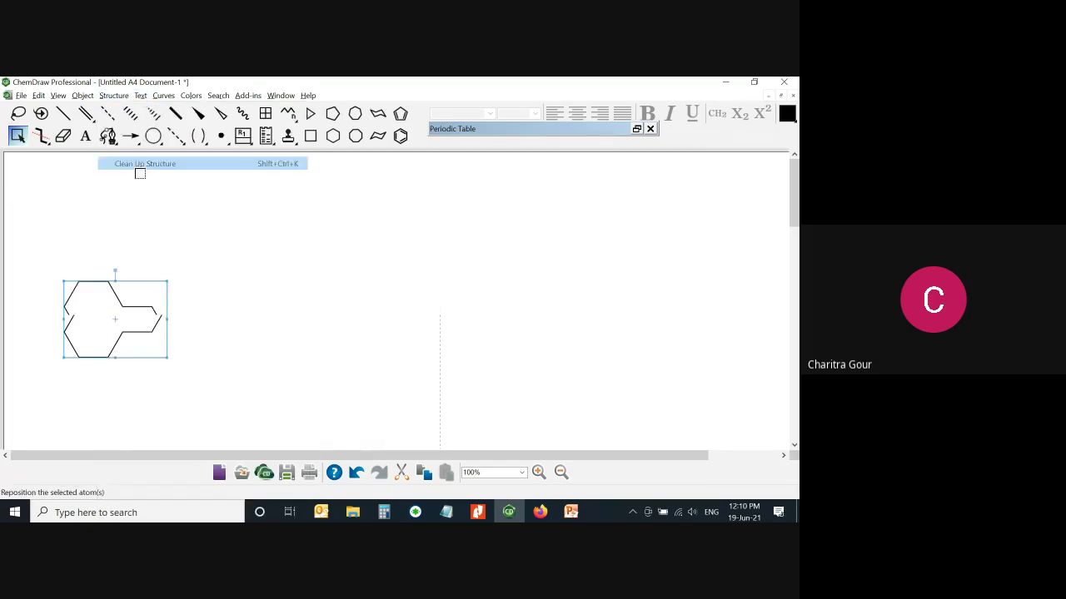
{"action": "left_click", "coordinate": [113, 95]}
{"action": "left_click", "coordinate": [136, 164]}
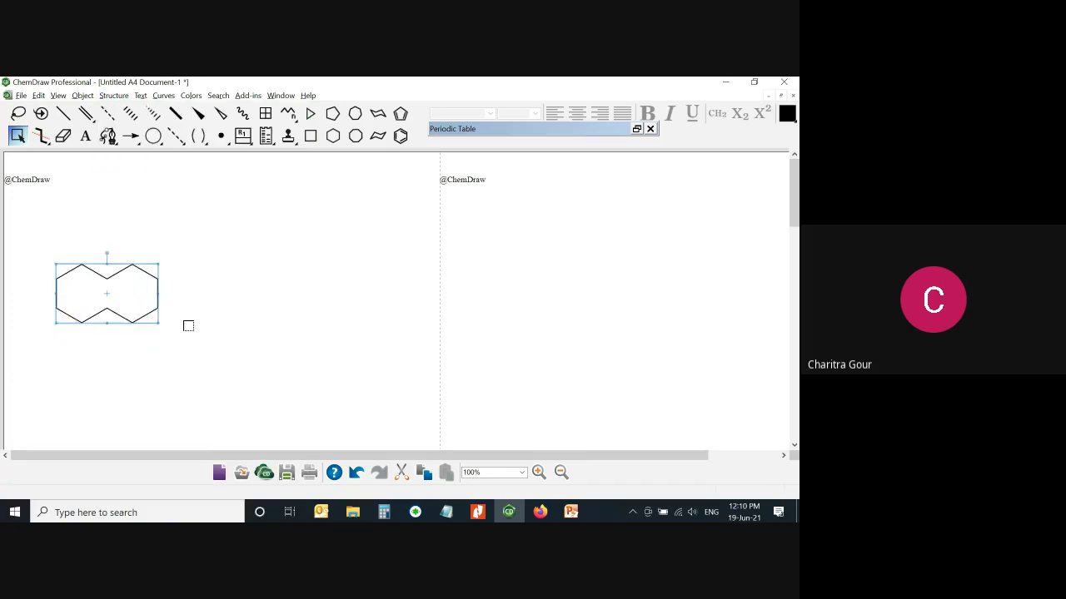
{"action": "left_click", "coordinate": [113, 95]}
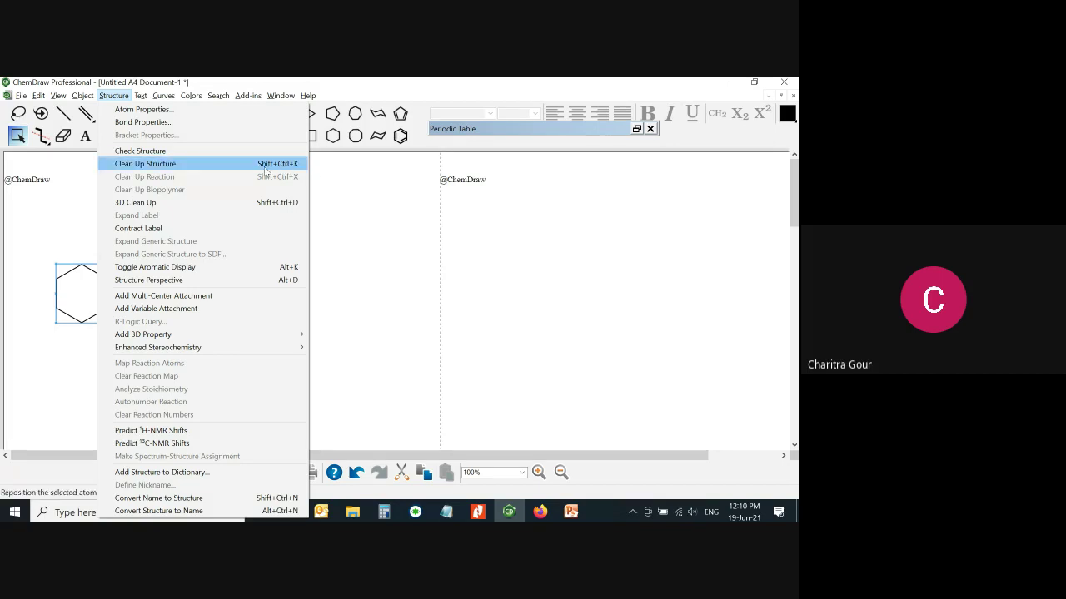
{"action": "left_click", "coordinate": [395, 294]}
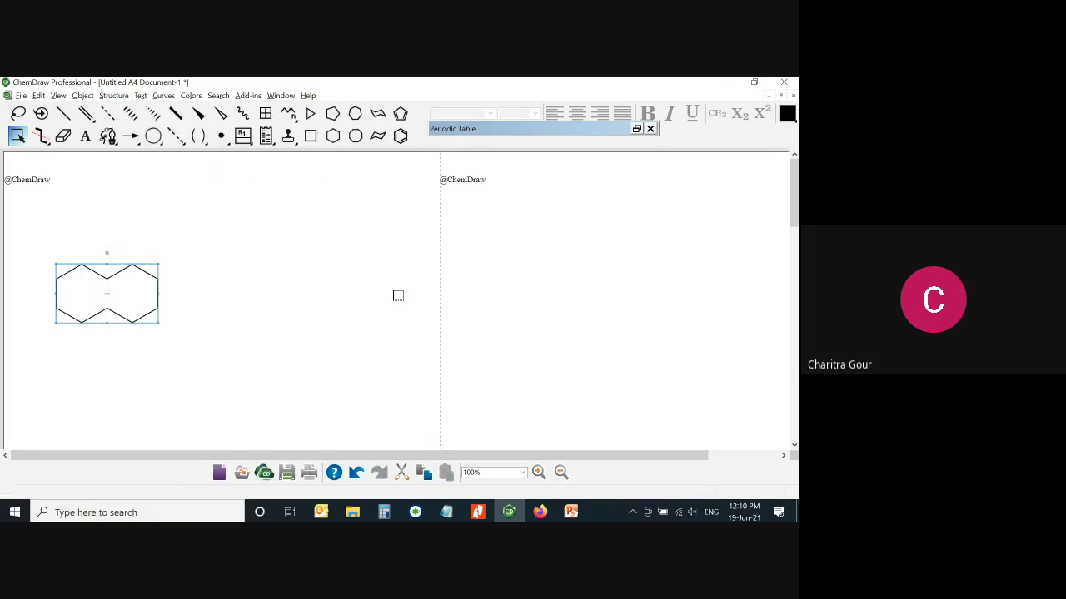
{"action": "left_click", "coordinate": [386, 294]}
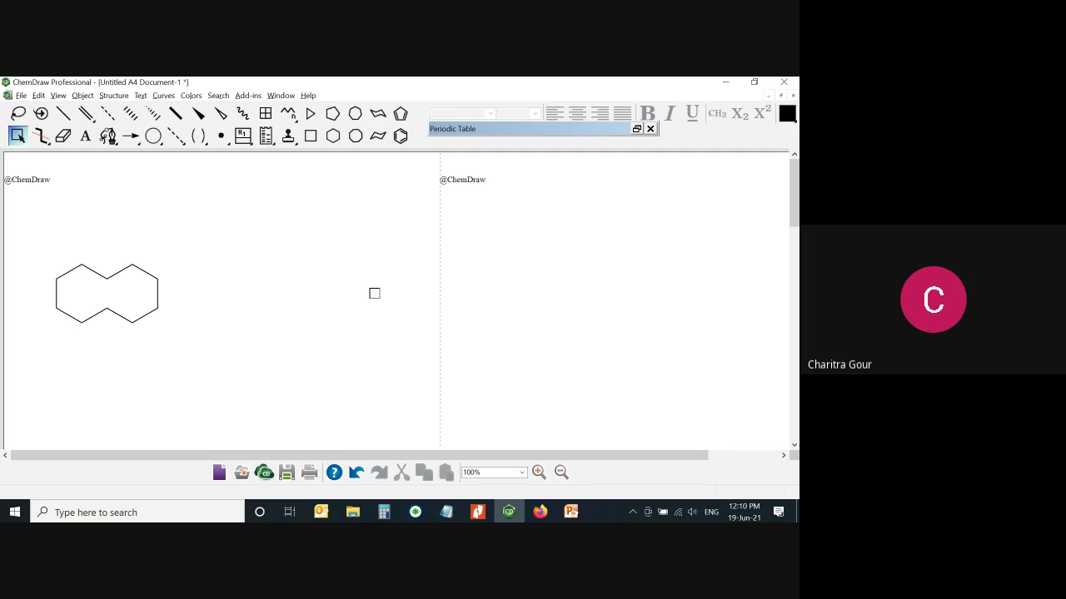
Draw a three-bond chain to the right of the ring with a fourth bond branching downward from its right carbon
{"action": "left_click", "coordinate": [63, 113]}
{"action": "left_click", "coordinate": [272, 305]}
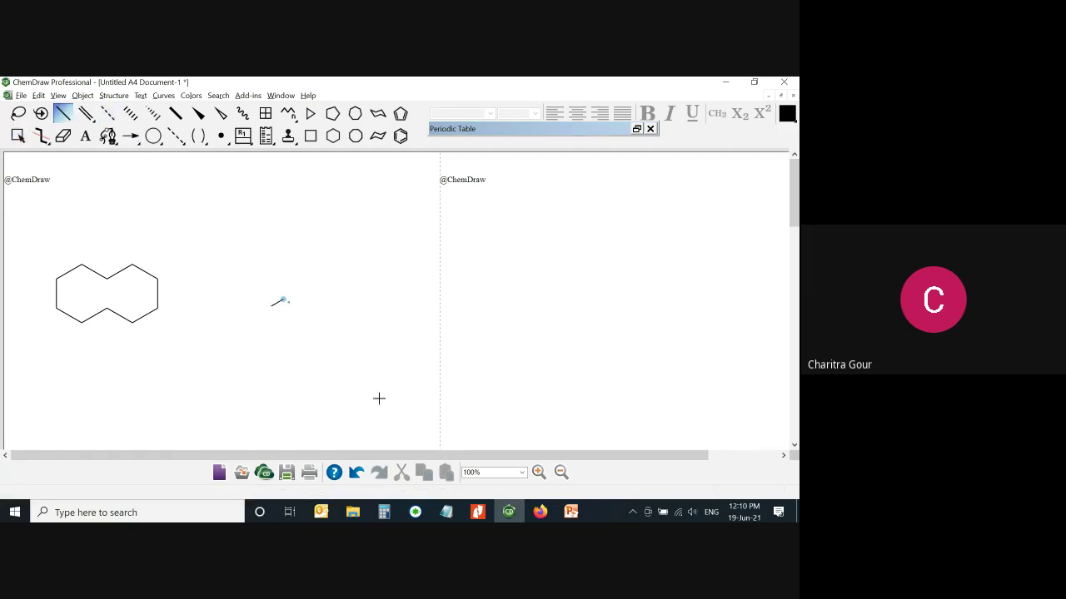
{"action": "left_click", "coordinate": [283, 298]}
{"action": "key", "text": "1"}
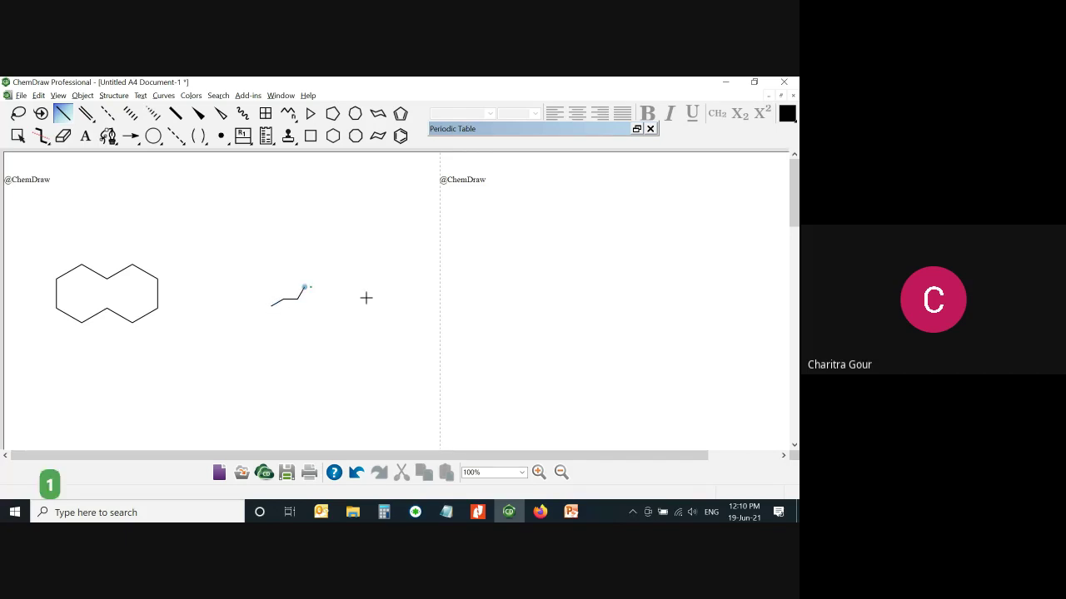
{"action": "key", "text": "Down"}
{"action": "key", "text": "Down"}
{"action": "key", "text": "1"}
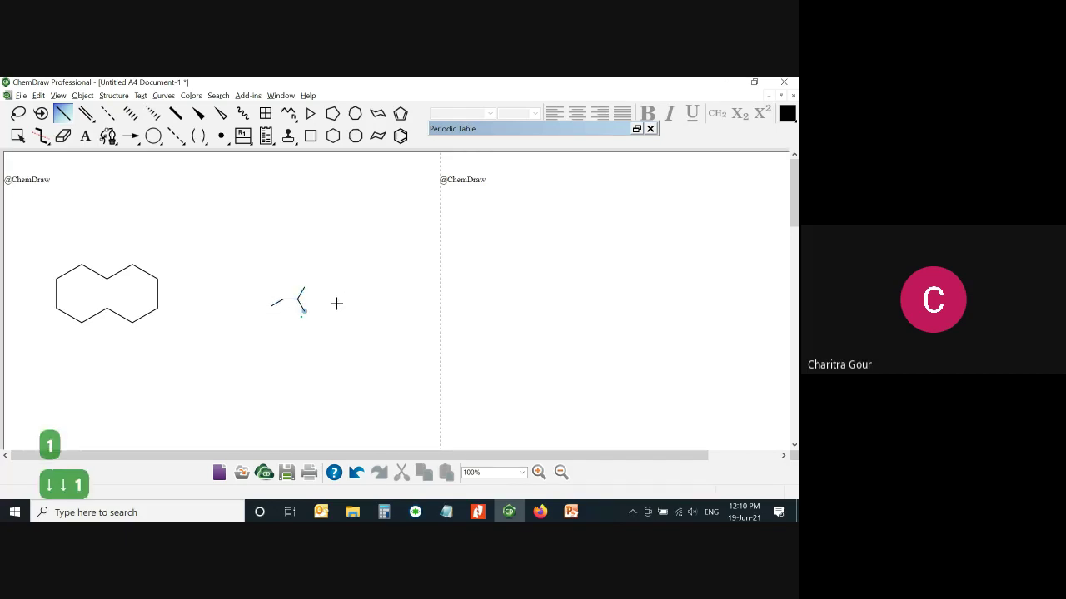
Add a solid bond pointing up from the left carbon of the central bond
{"action": "key", "text": "Left"}
{"action": "key", "text": "Left"}
{"action": "key", "text": "Left"}
{"action": "key", "text": "Left"}
{"action": "key", "text": "1"}
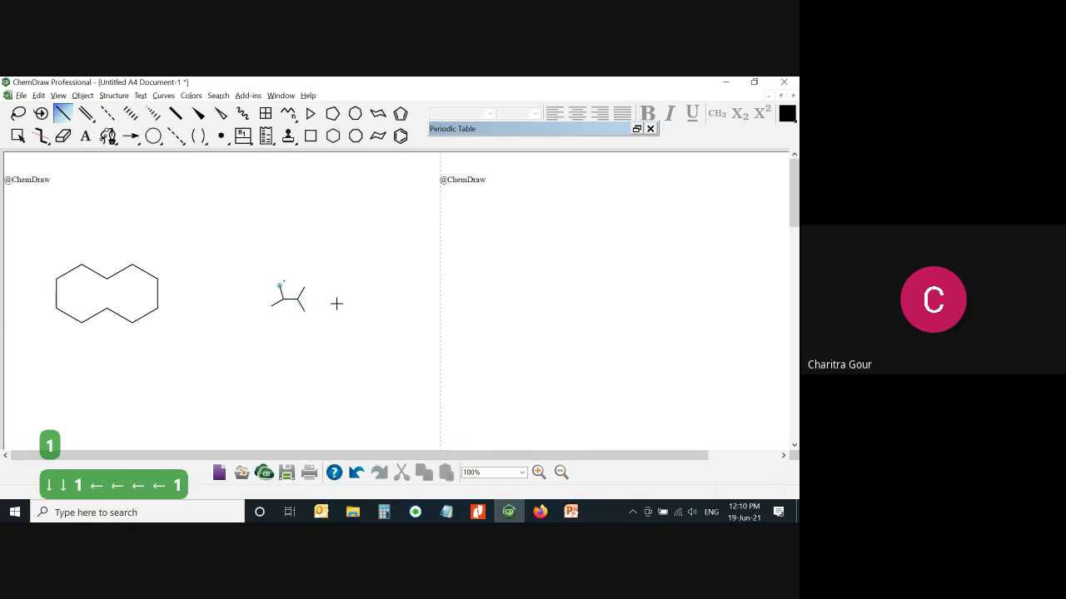
Replace the left carbon's slanted outer bond with a new single bond angled further downward
{"action": "key", "text": "Down"}
{"action": "key", "text": "Down"}
{"action": "key", "text": "Left"}
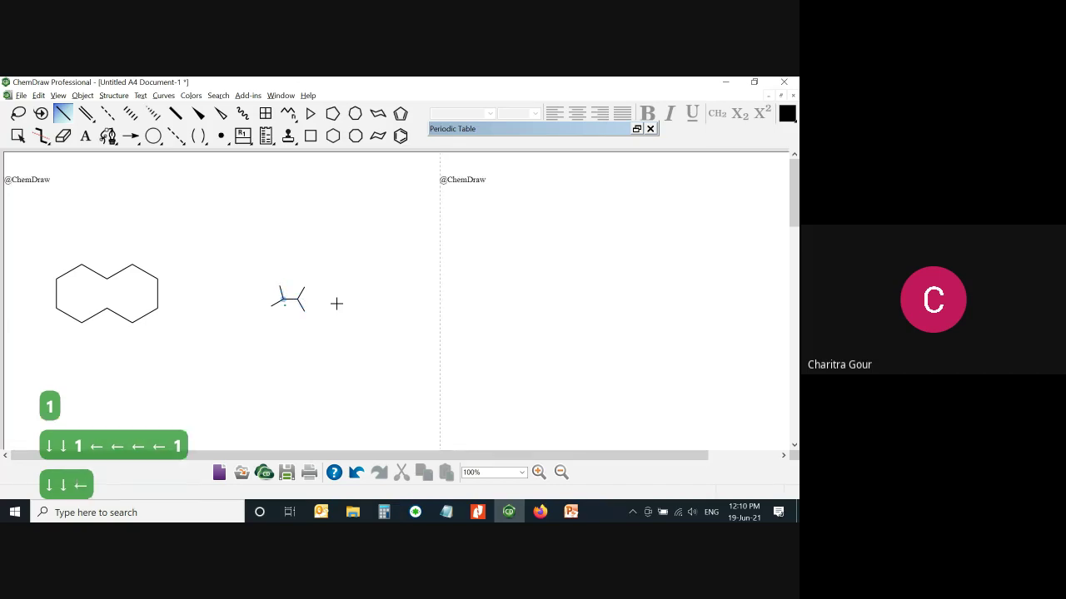
{"action": "key", "text": "Delete"}
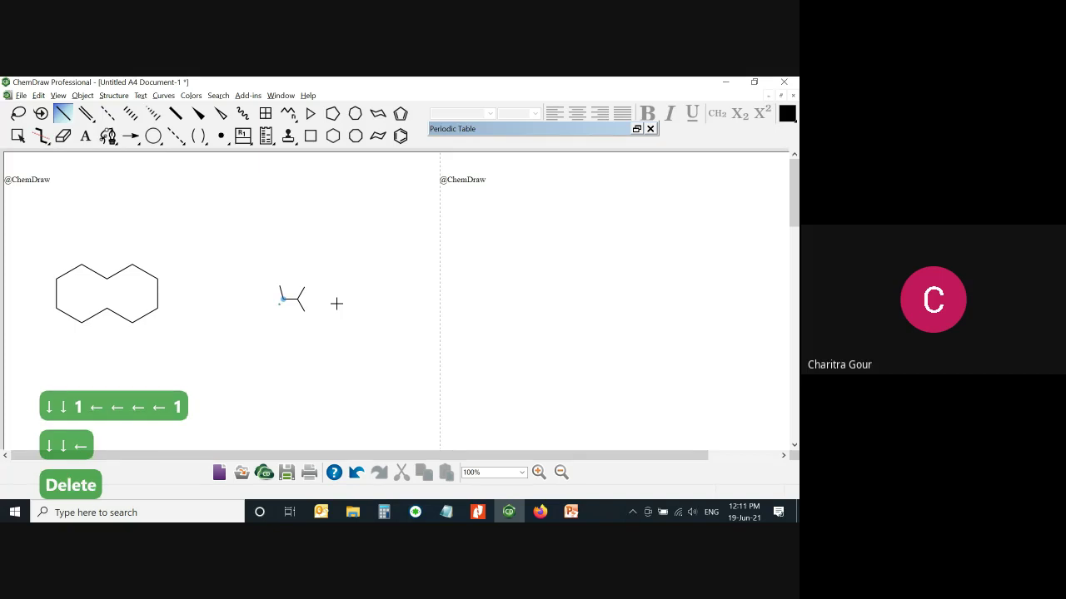
{"action": "key", "text": "1"}
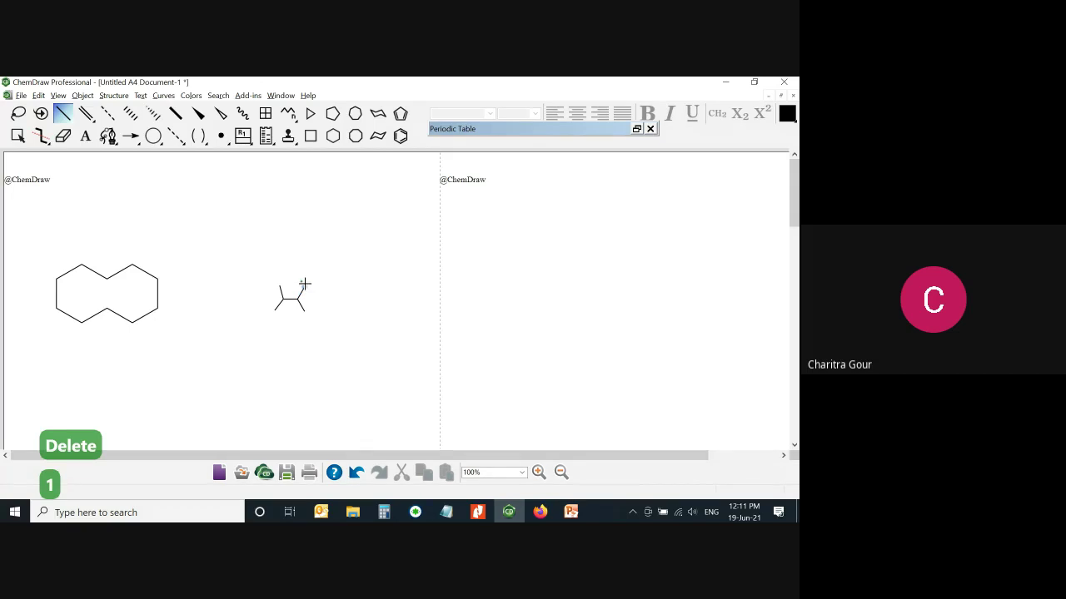
Label the two upper bond ends as H and the two lower bond ends as OH
{"action": "key", "text": "h"}
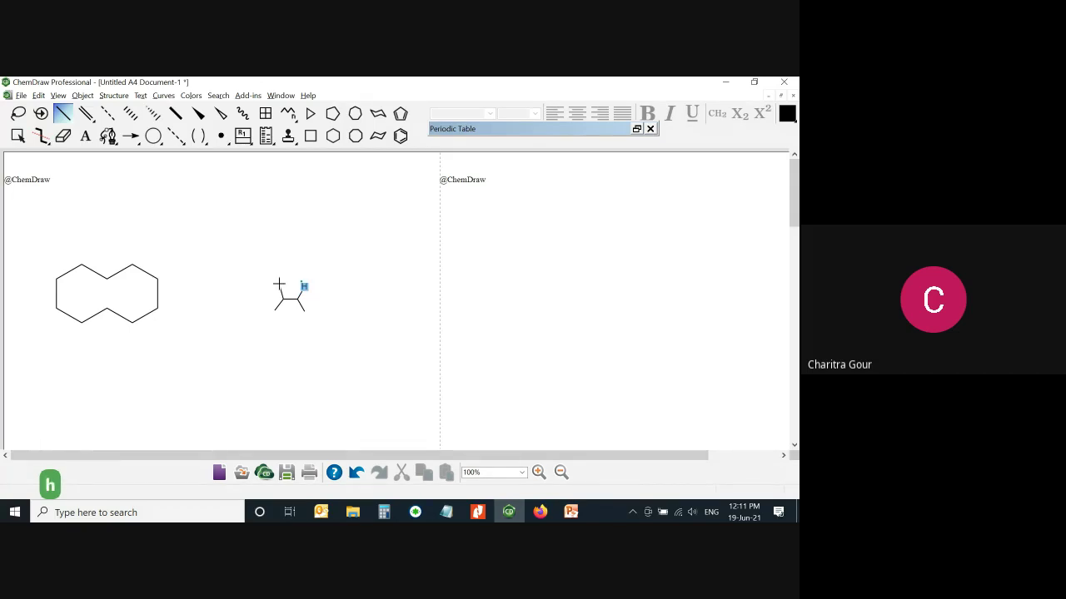
{"action": "key", "text": "h"}
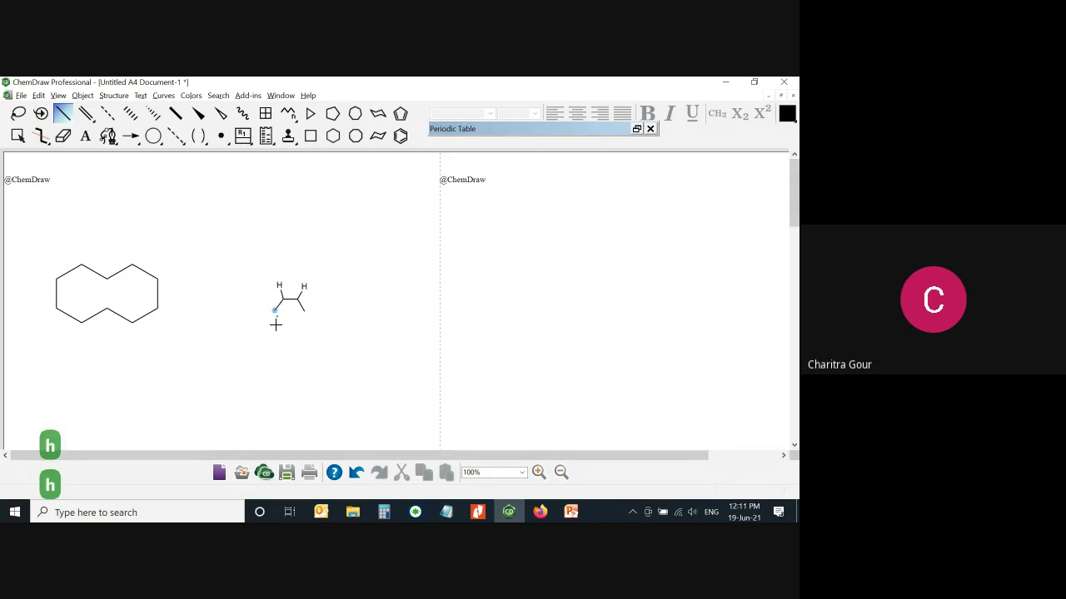
{"action": "key", "text": "o"}
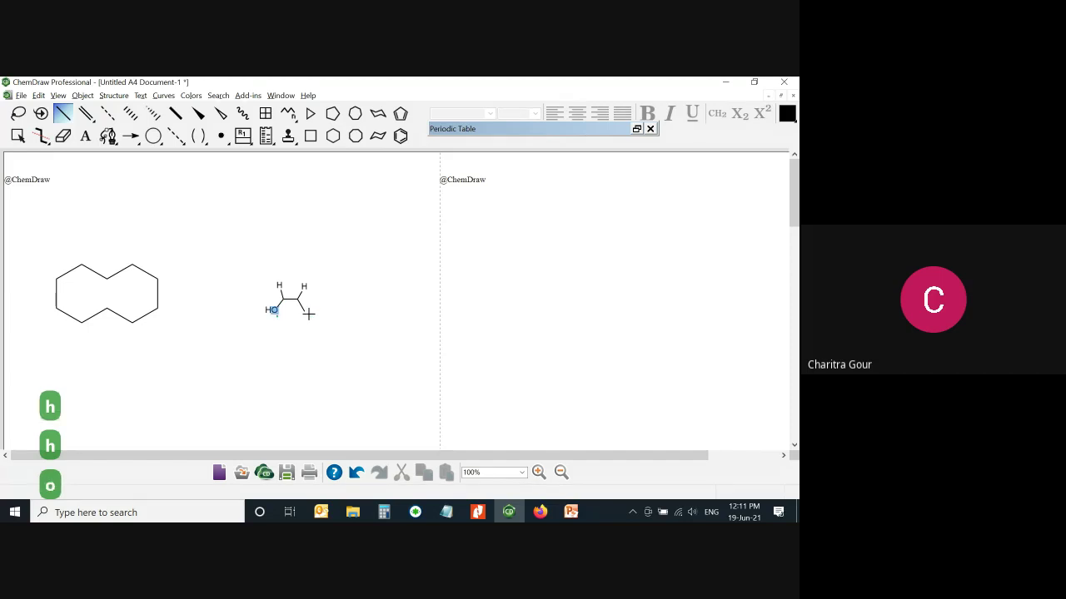
{"action": "key", "text": "o"}
Select the molecule with the H and OH labels and move it slightly left, closer to the ring
{"action": "key", "text": "ctrl+alt+Tab"}
{"action": "left_click_drag", "start_coordinate": [289, 296], "coordinate": [257, 293]}
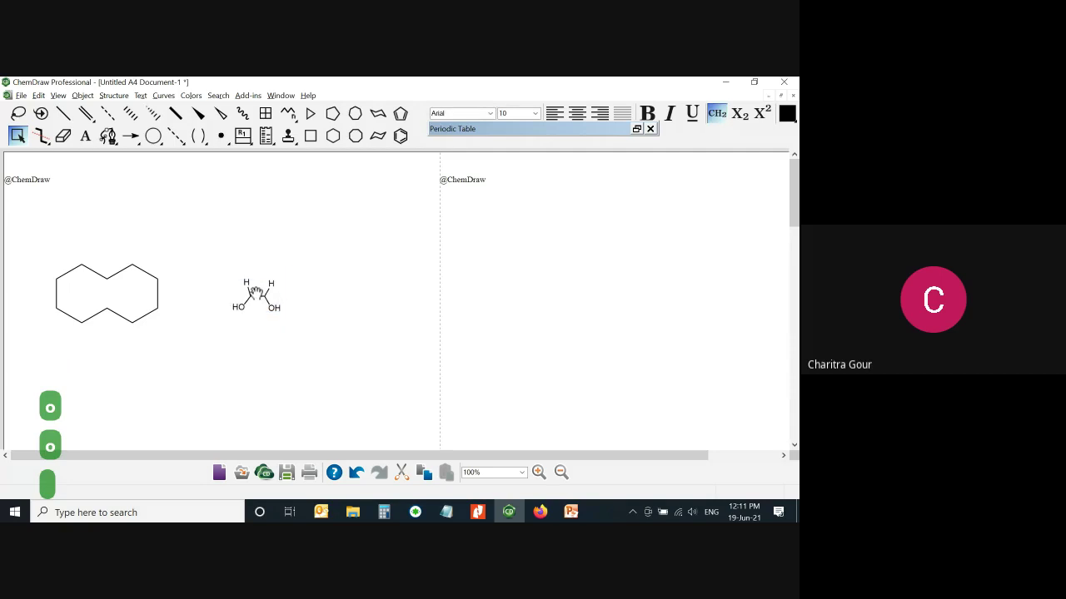
{"action": "left_click", "coordinate": [116, 96]}
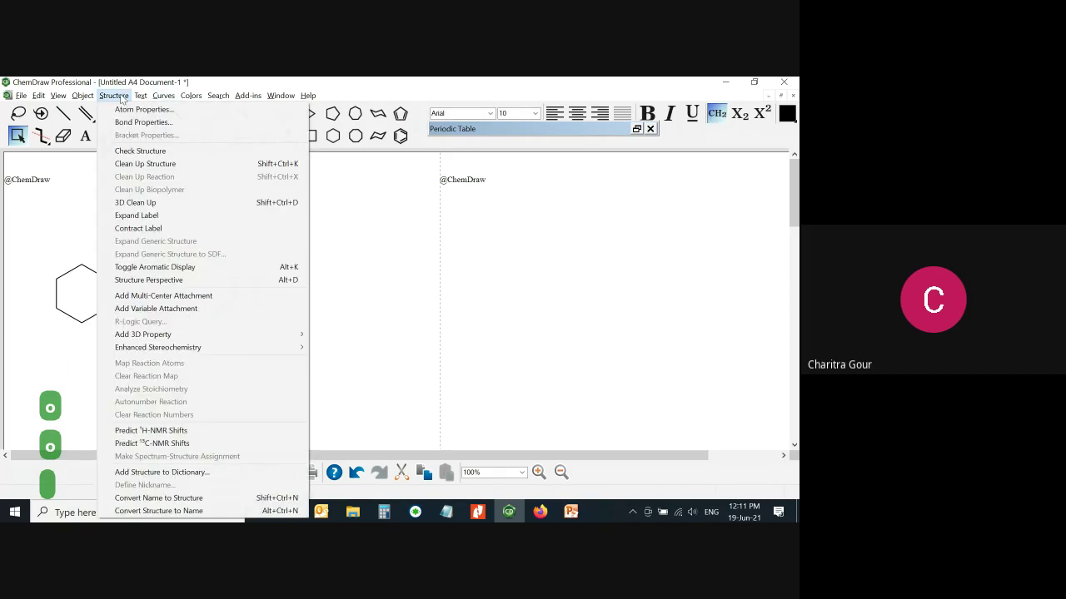
Run the structure cleanup twice on the selected HO/H-substituted two-carbon molecule
{"action": "left_click", "coordinate": [143, 164]}
{"action": "left_click", "coordinate": [118, 96]}
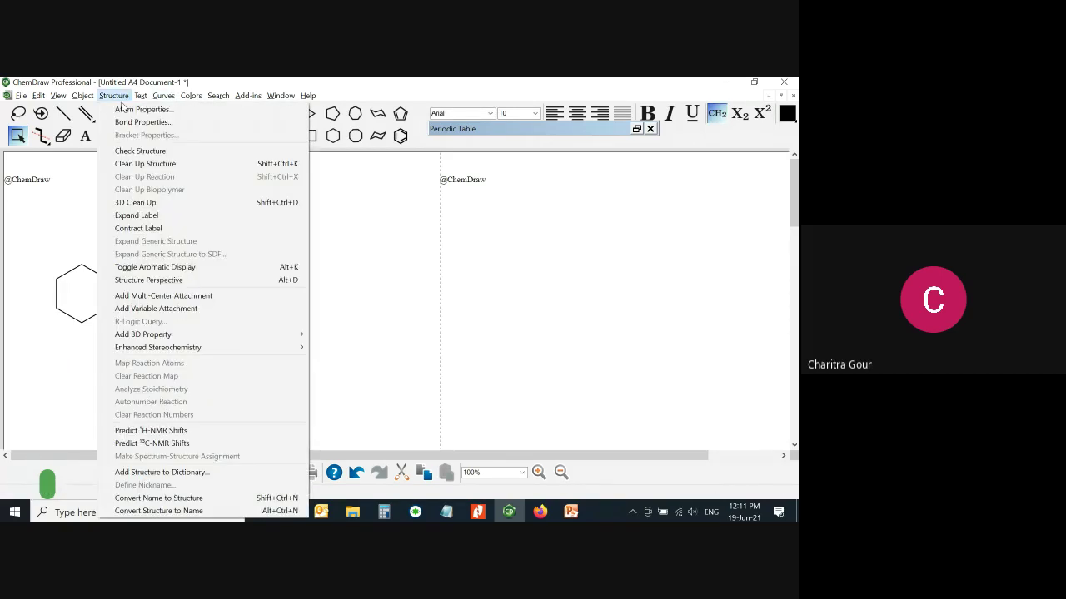
{"action": "left_click", "coordinate": [133, 164]}
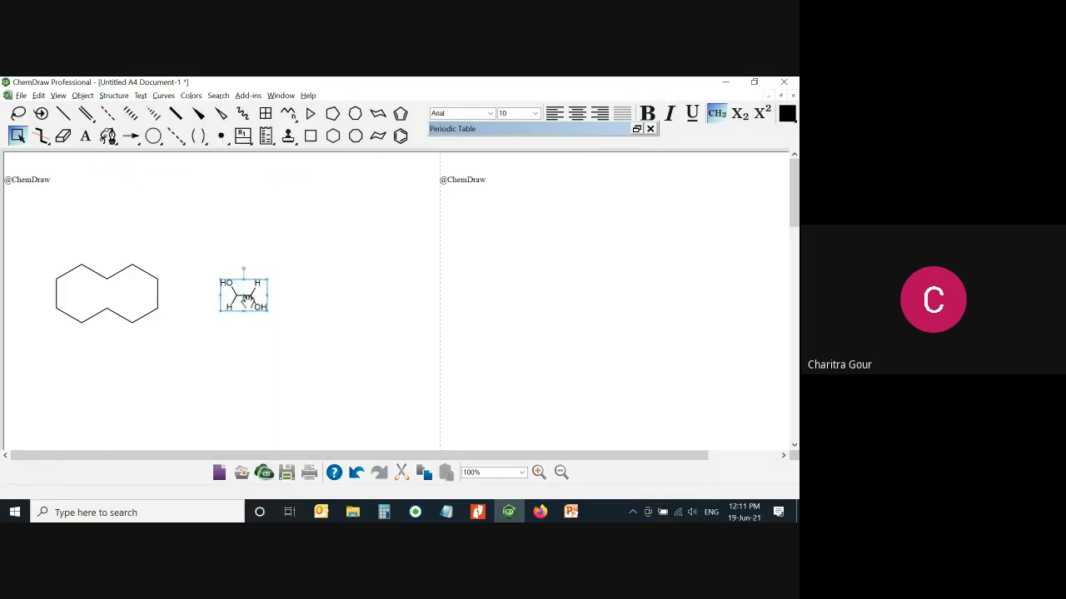
Move the cleaned-up diol structure higher on the page, enlarge it slightly and deselect it
{"action": "left_click_drag", "start_coordinate": [250, 305], "coordinate": [294, 258]}
{"action": "left_click", "coordinate": [245, 221]}
{"action": "left_click_drag", "start_coordinate": [244, 220], "coordinate": [412, 332]}
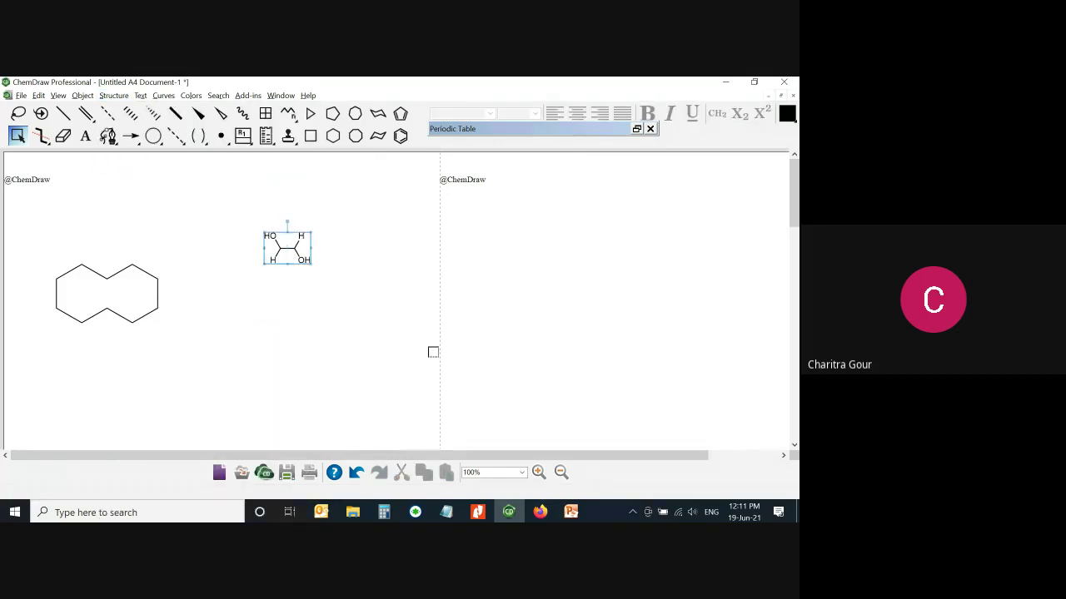
{"action": "left_click_drag", "start_coordinate": [314, 266], "coordinate": [317, 279]}
{"action": "left_click_drag", "start_coordinate": [239, 217], "coordinate": [246, 246]}
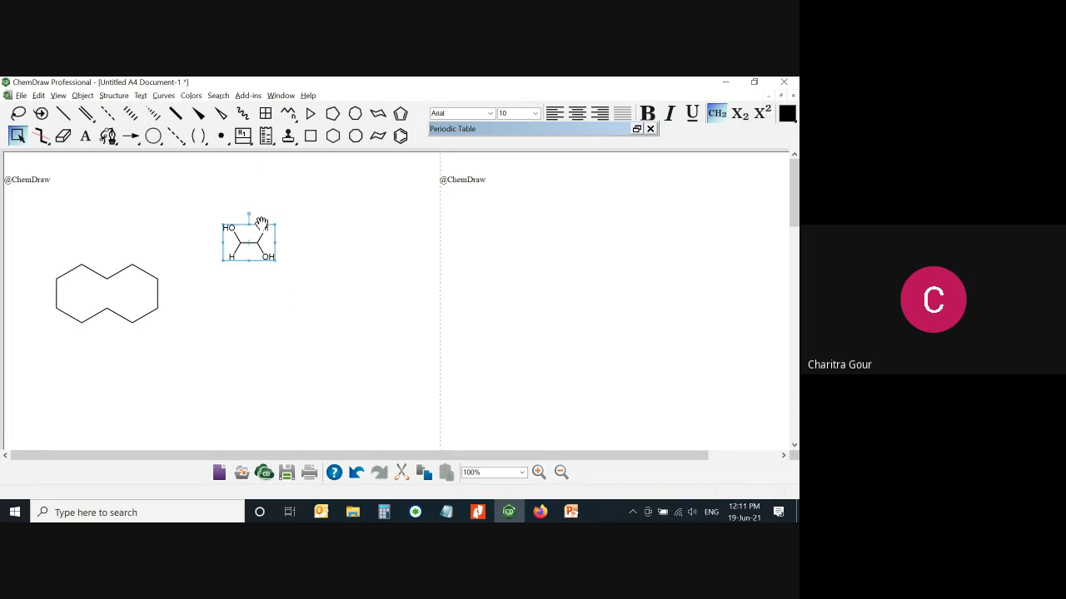
{"action": "left_click_drag", "start_coordinate": [257, 245], "coordinate": [248, 246]}
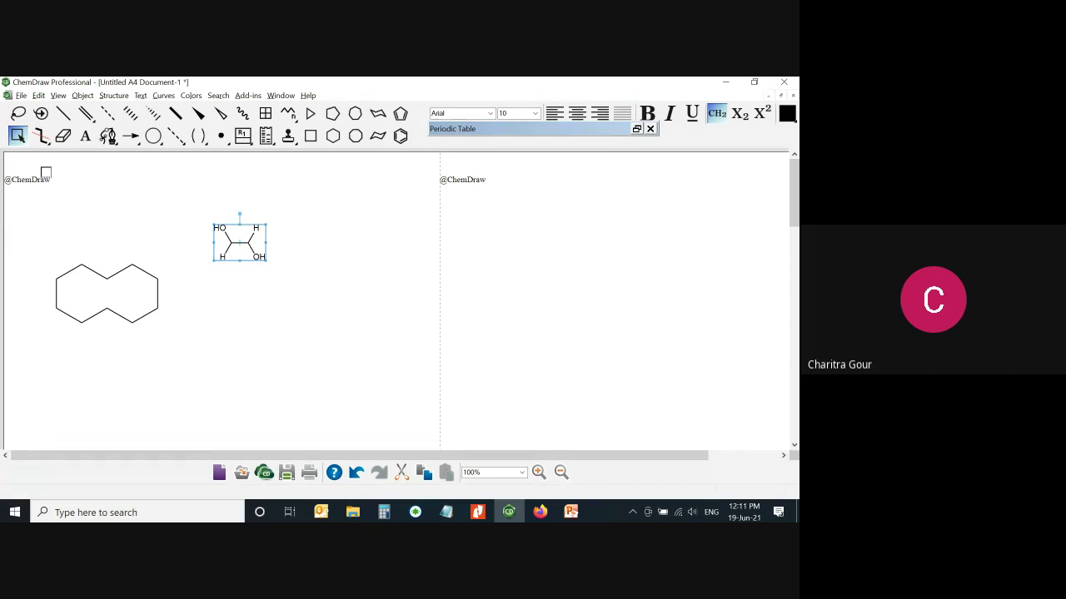
{"action": "left_click", "coordinate": [23, 204]}
Draw a benzene ring on the page divider and fuse a five-membered ring onto its vertical bond facing the second page
{"action": "left_click_drag", "start_coordinate": [392, 455], "coordinate": [463, 459]}
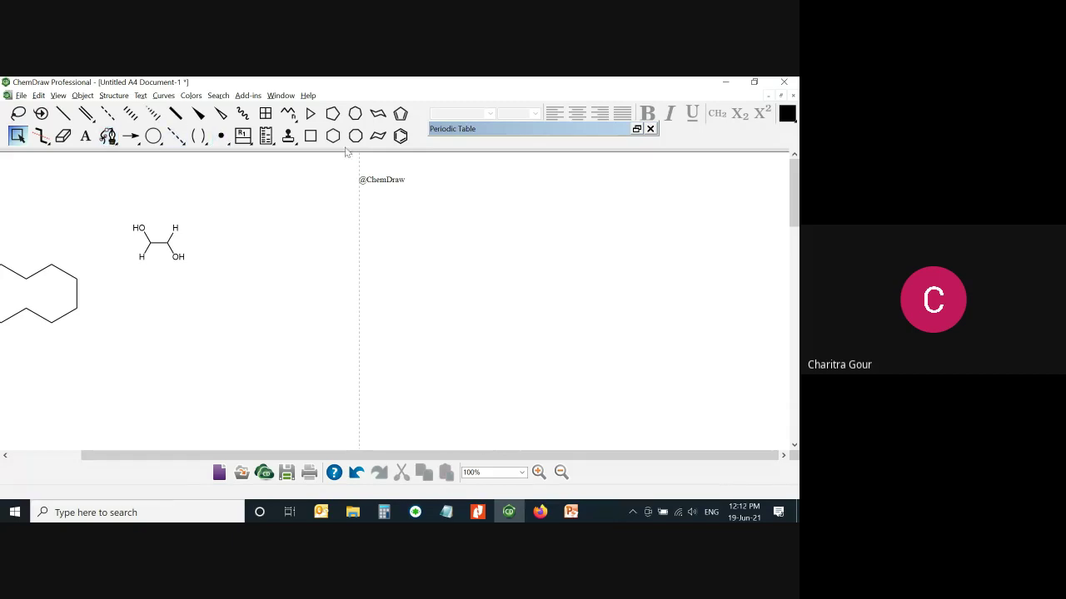
{"action": "left_click", "coordinate": [401, 136]}
{"action": "left_click", "coordinate": [369, 305]}
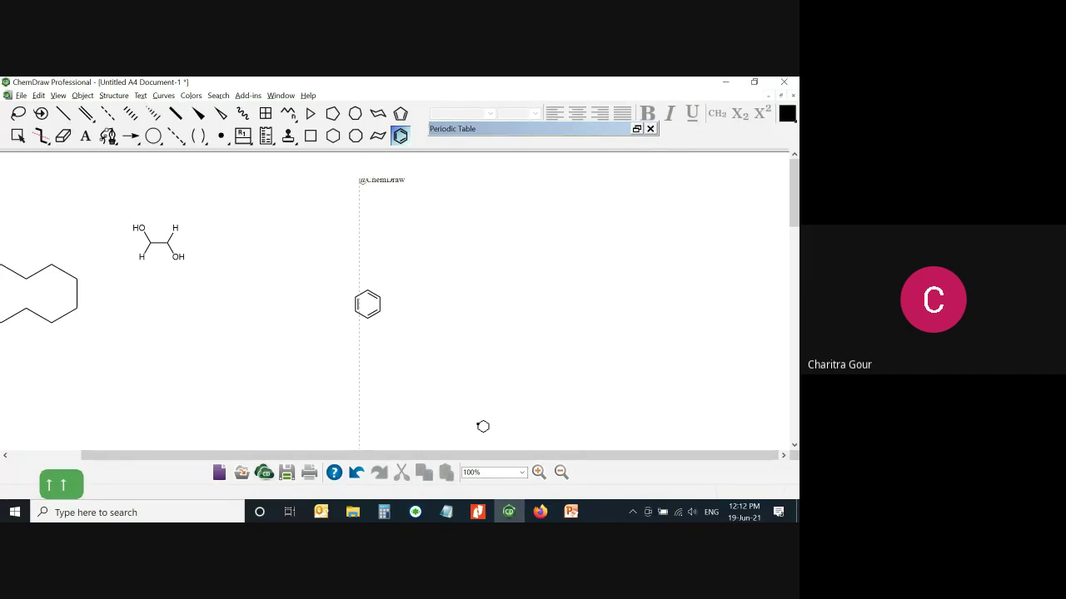
{"action": "key", "text": "ctrl+alt+Tab"}
{"action": "key", "text": "Return"}
{"action": "key", "text": "Right"}
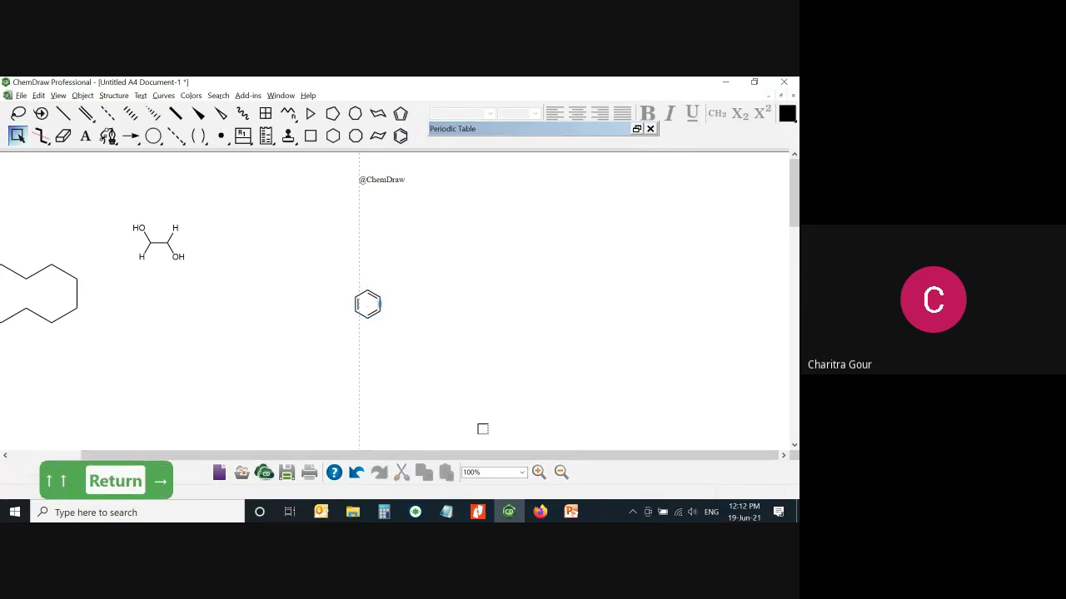
{"action": "key", "text": "5"}
Change the lower five-ring atom next to the fusion bond to nitrogen and move the whole bicyclic structure clear of the page divider
{"action": "key", "text": "Down"}
{"action": "key", "text": "Left"}
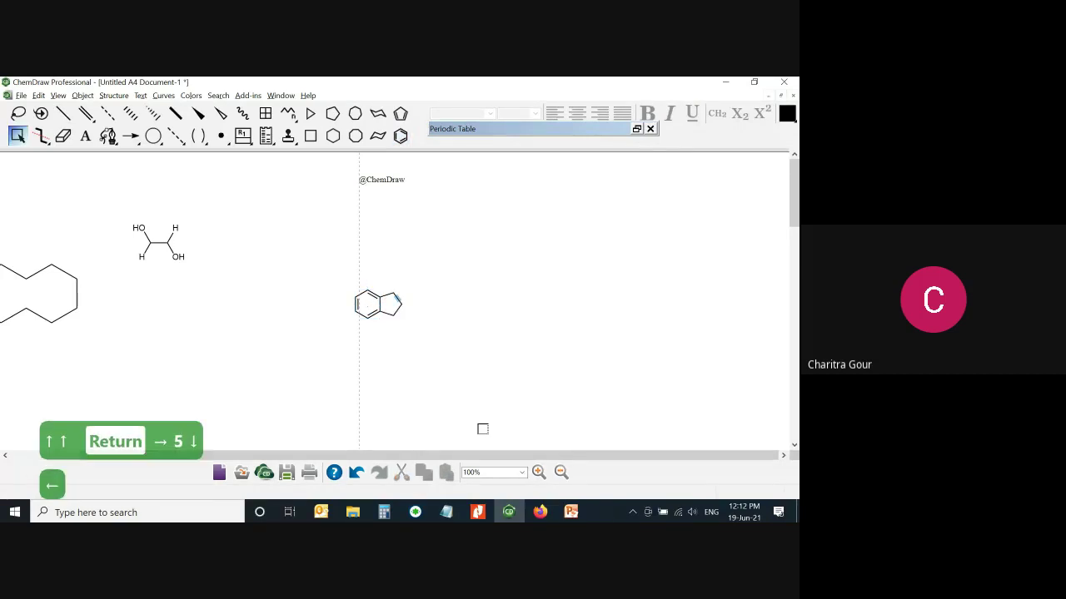
{"action": "key", "text": "Left"}
{"action": "key", "text": "Right"}
{"action": "key", "text": "Right"}
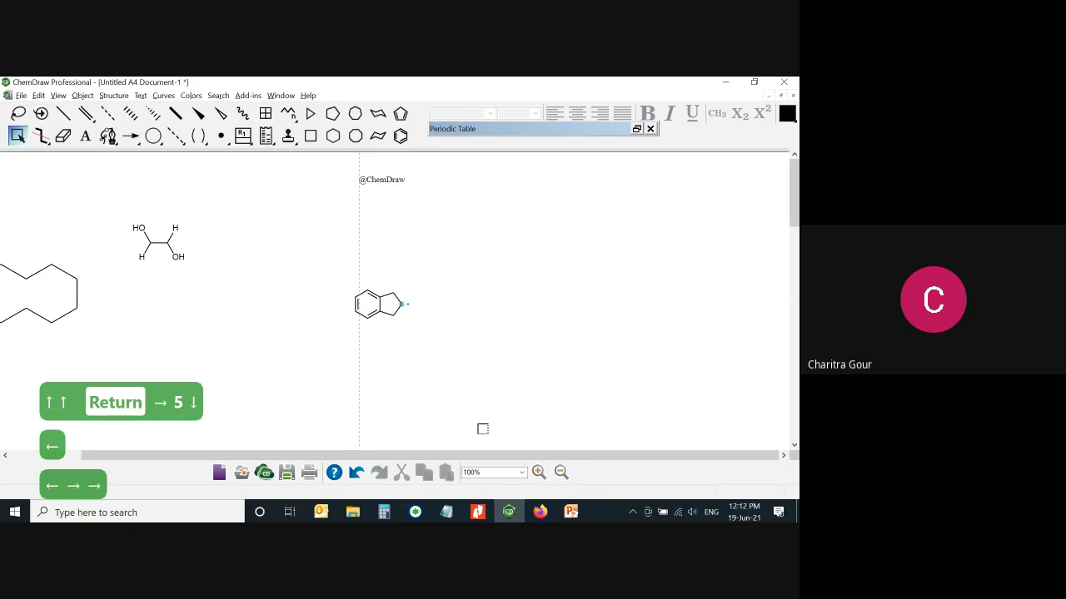
{"action": "key", "text": "Down"}
{"action": "key", "text": "Down"}
{"action": "key", "text": "n"}
{"action": "key", "text": "Left"}
{"action": "key", "text": "Left"}
{"action": "key", "text": "Left"}
{"action": "key", "text": "Left"}
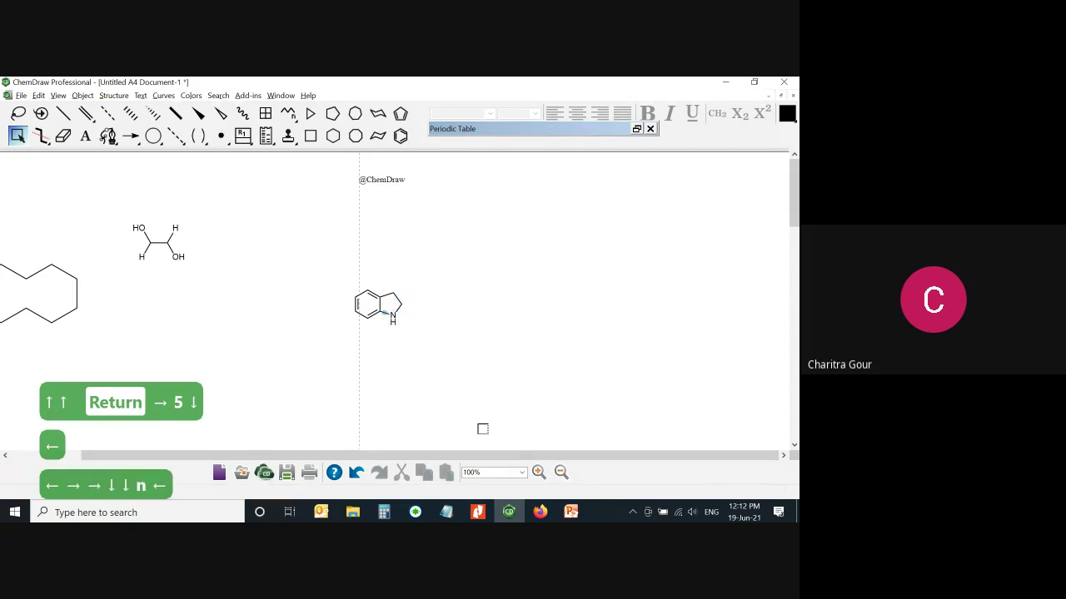
{"action": "double_click", "coordinate": [367, 320]}
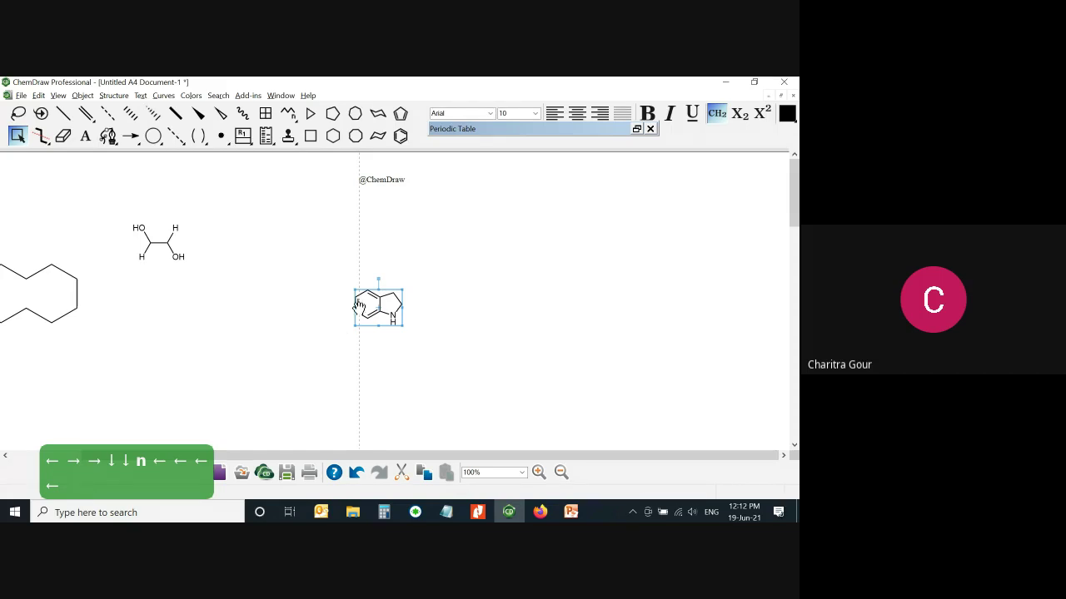
{"action": "left_click_drag", "start_coordinate": [370, 307], "coordinate": [401, 277]}
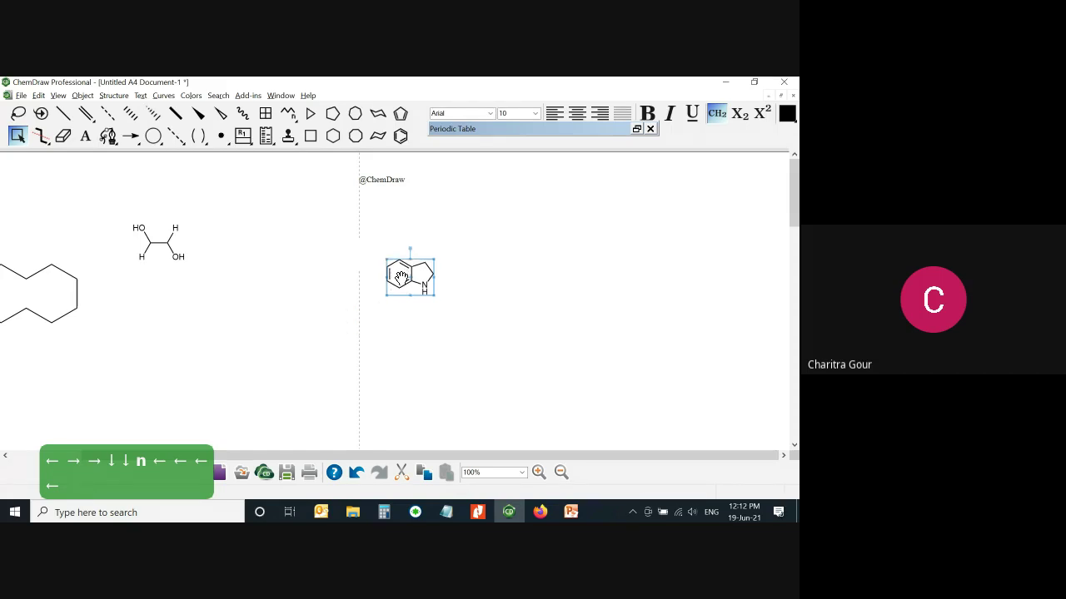
Try a variable attachment on the whole bicyclic structure with a bond drawn from its attachment point, and undo both
{"action": "left_click", "coordinate": [120, 96]}
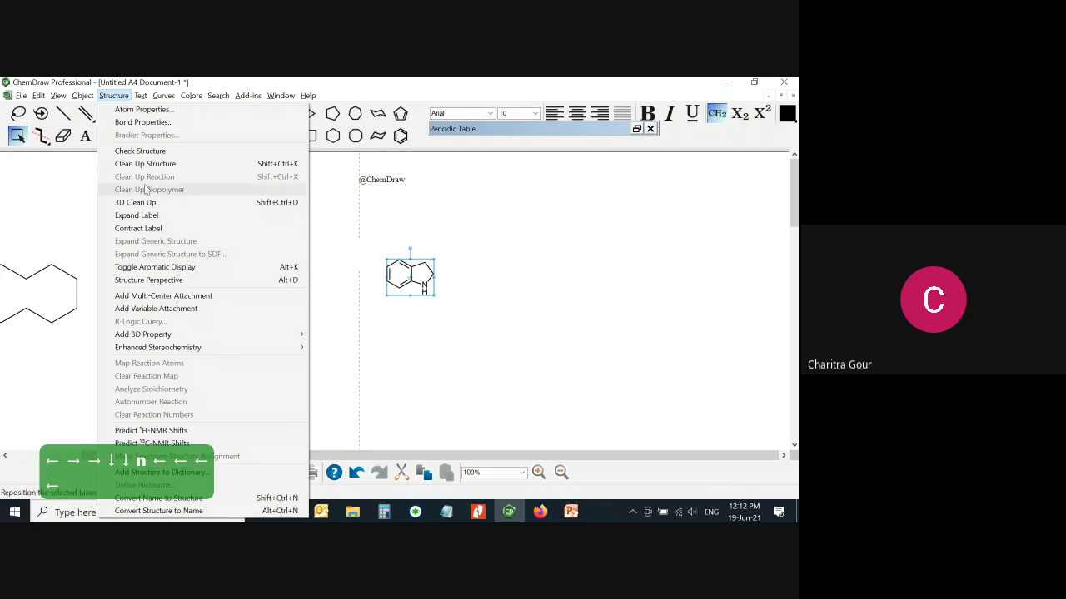
{"action": "left_click", "coordinate": [168, 309]}
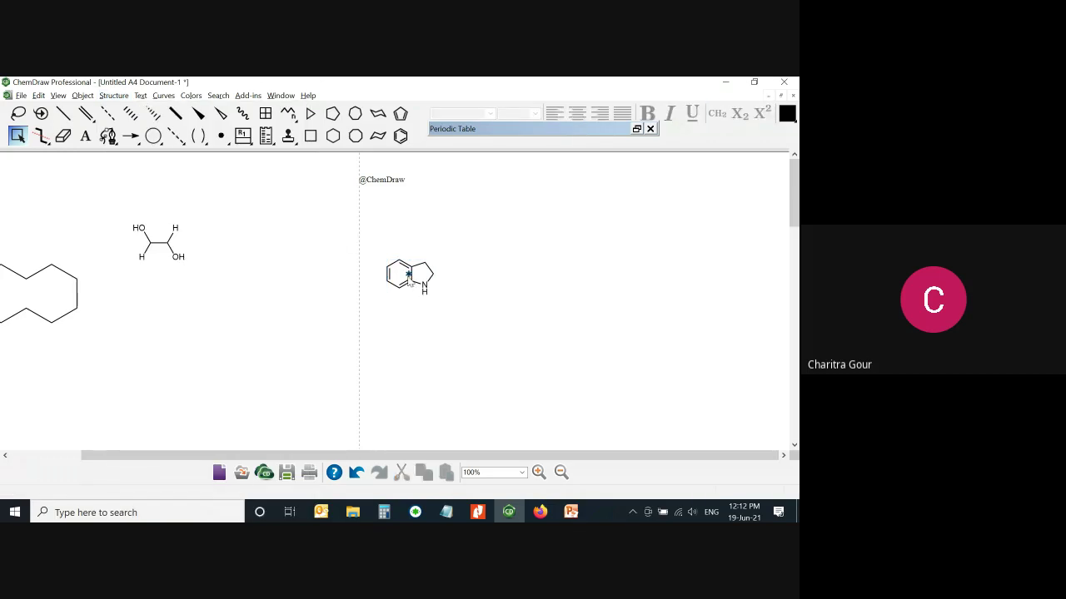
{"action": "left_click", "coordinate": [62, 113]}
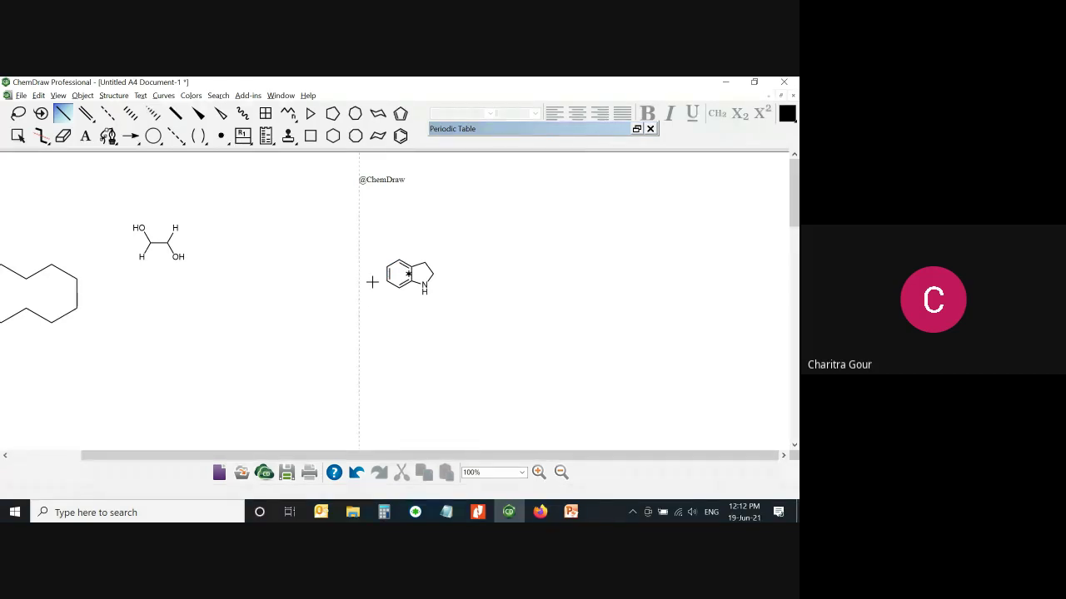
{"action": "key", "text": "ctrl+alt+Tab"}
{"action": "left_click", "coordinate": [383, 309]}
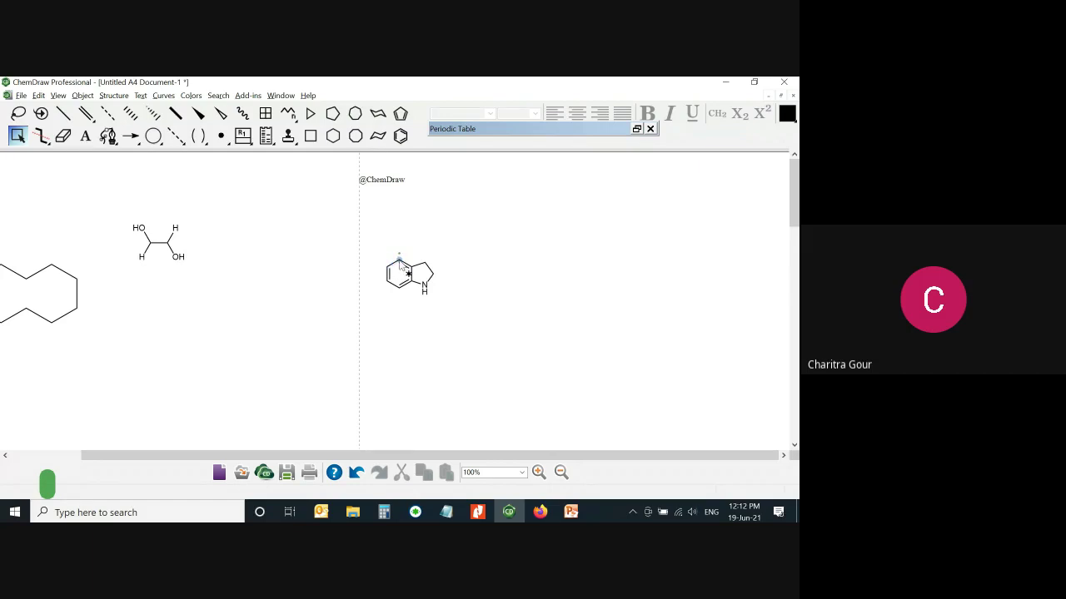
{"action": "left_click_drag", "start_coordinate": [400, 263], "coordinate": [389, 288]}
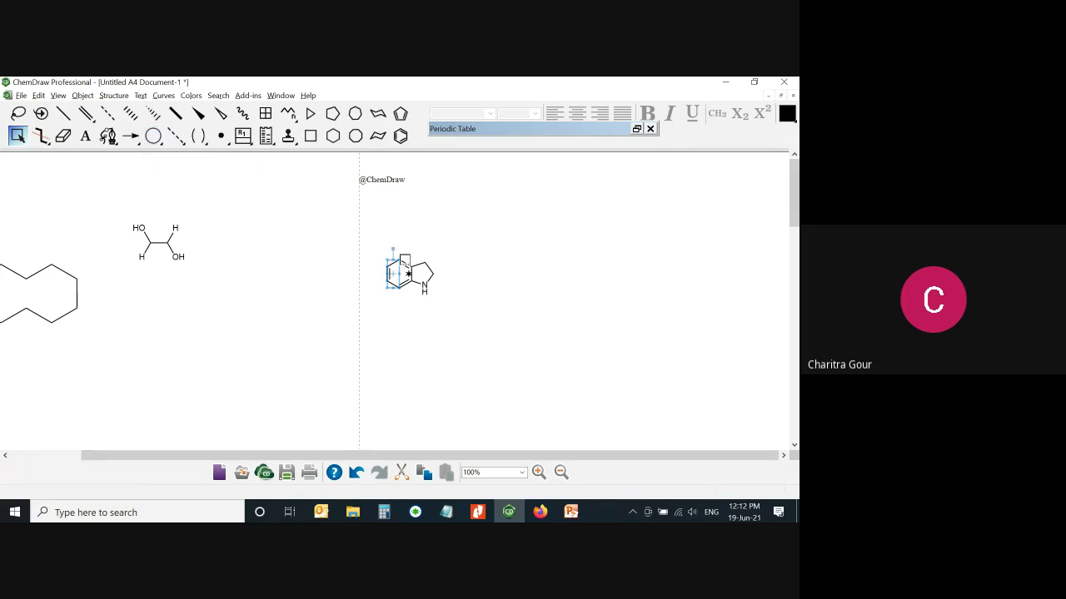
{"action": "left_click", "coordinate": [62, 113]}
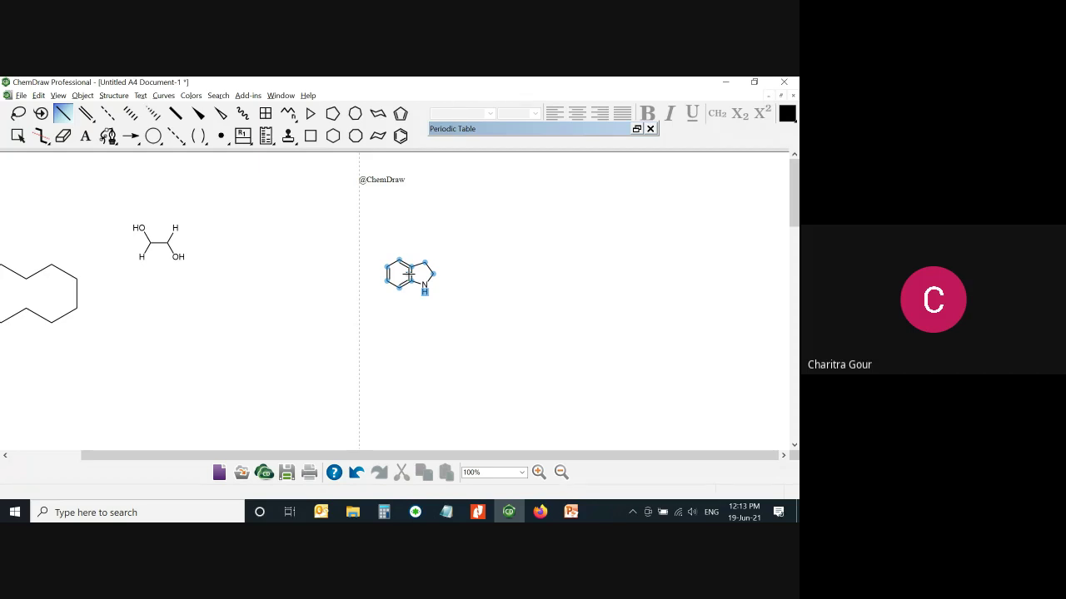
{"action": "left_click_drag", "start_coordinate": [408, 271], "coordinate": [364, 269]}
{"action": "key", "text": "ctrl+z"}
{"action": "key", "text": "ctrl+z"}
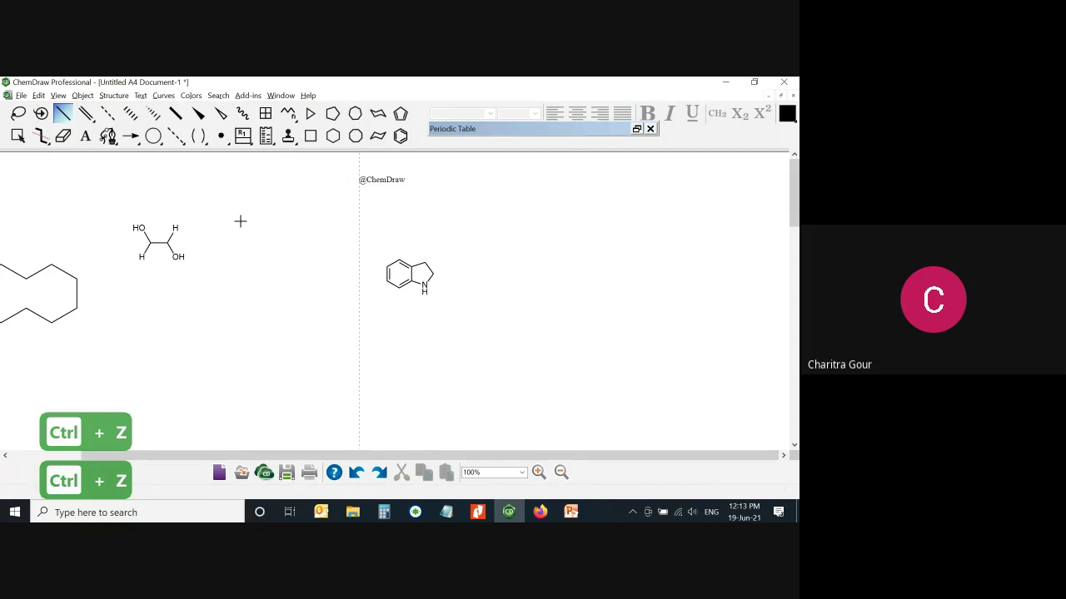
Enlarge the bicyclic structure and add a variable attachment covering the four non-fused atoms of its benzene ring
{"action": "key", "text": "space"}
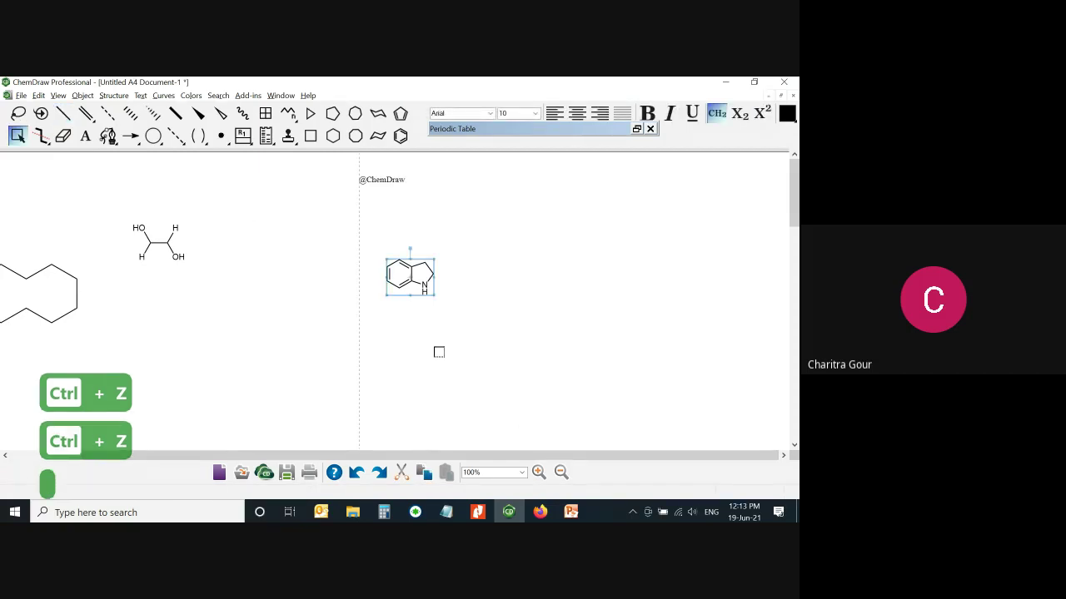
{"action": "mouse_move", "coordinate": [434, 295]}
{"action": "left_mouse_down"}
{"action": "mouse_move", "coordinate": [454, 306]}
{"action": "mouse_move", "coordinate": [433, 310]}
{"action": "left_mouse_up"}
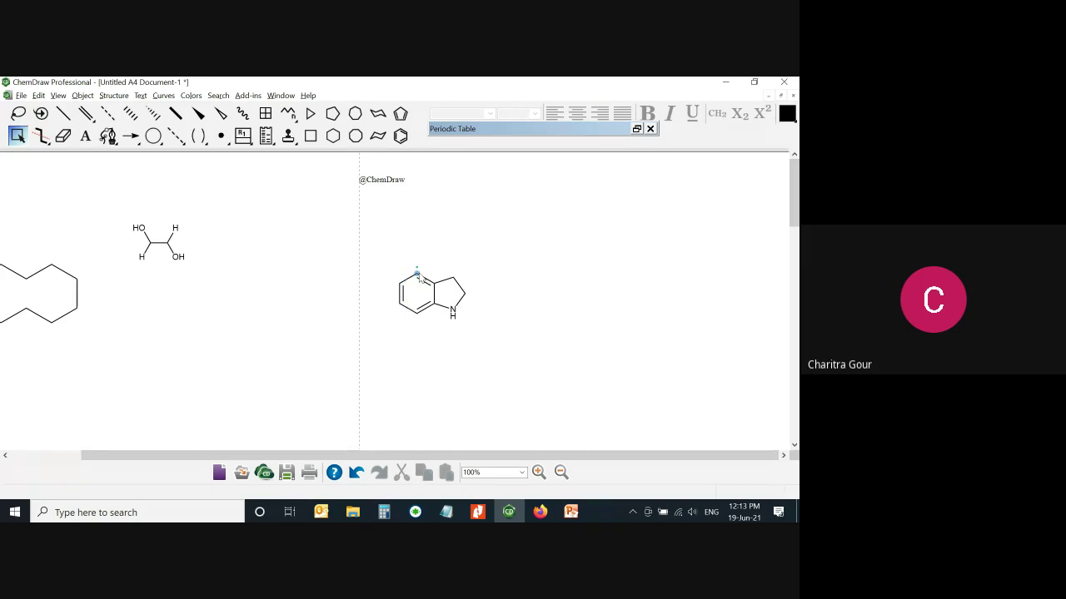
{"action": "left_click", "coordinate": [417, 274]}
{"action": "left_click", "coordinate": [400, 285], "text": "shift"}
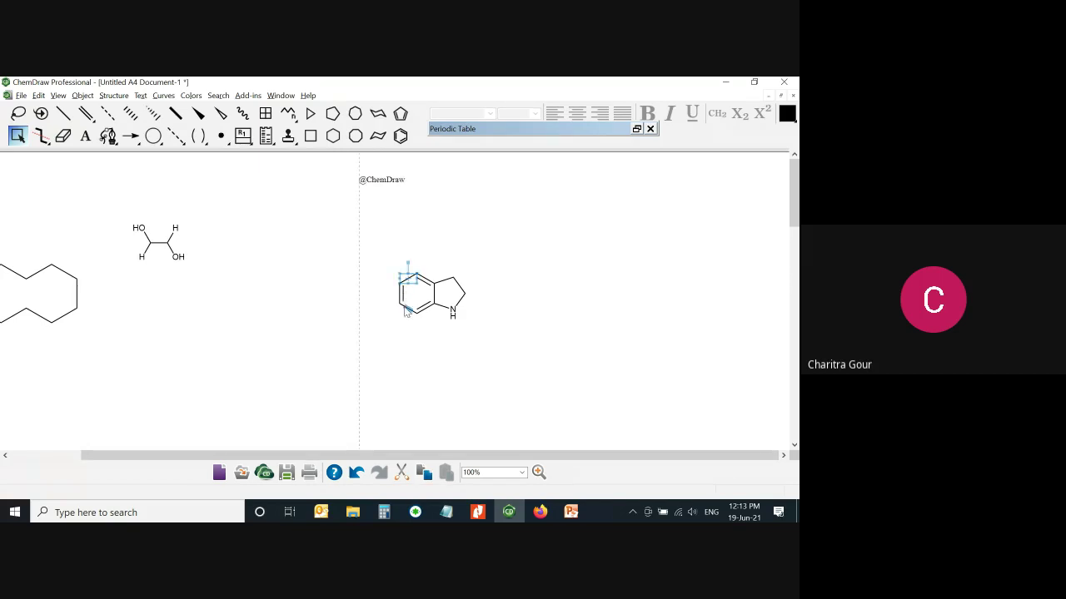
{"action": "left_click", "coordinate": [399, 304], "text": "shift"}
{"action": "left_click", "coordinate": [417, 314], "text": "shift"}
{"action": "left_click", "coordinate": [115, 95]}
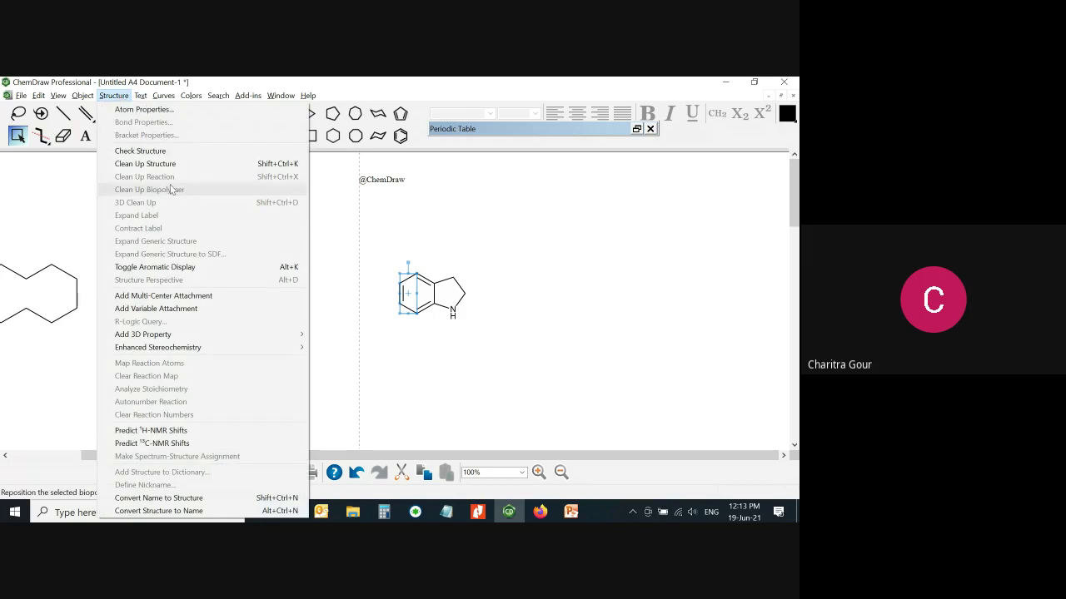
{"action": "left_click", "coordinate": [187, 313]}
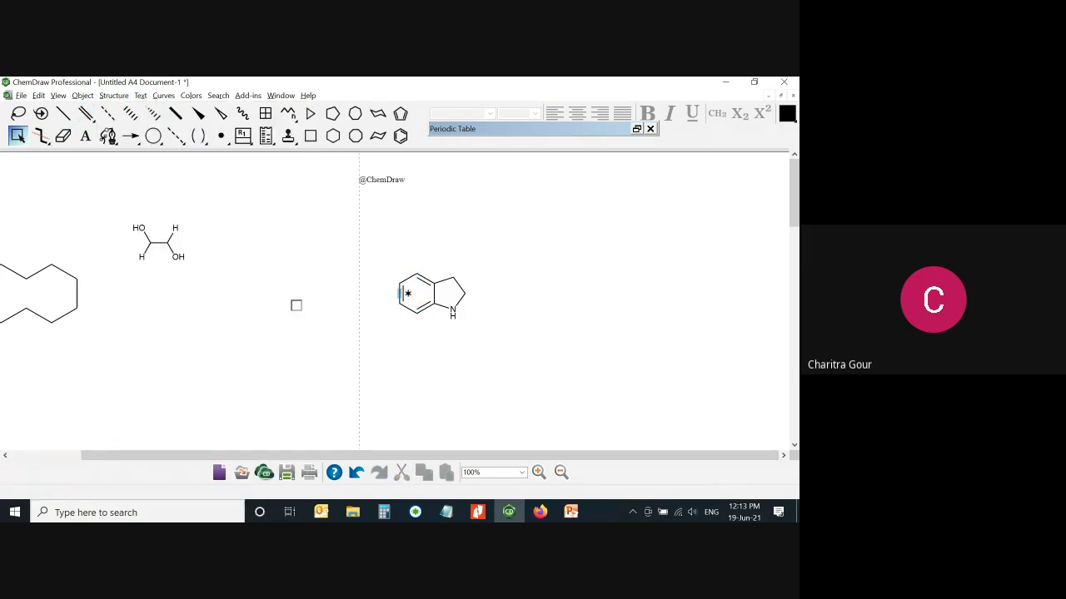
Draw a bond outward from the variable attachment point and build a carboxylic acid group at its free end
{"action": "left_click", "coordinate": [291, 322]}
{"action": "key", "text": "x"}
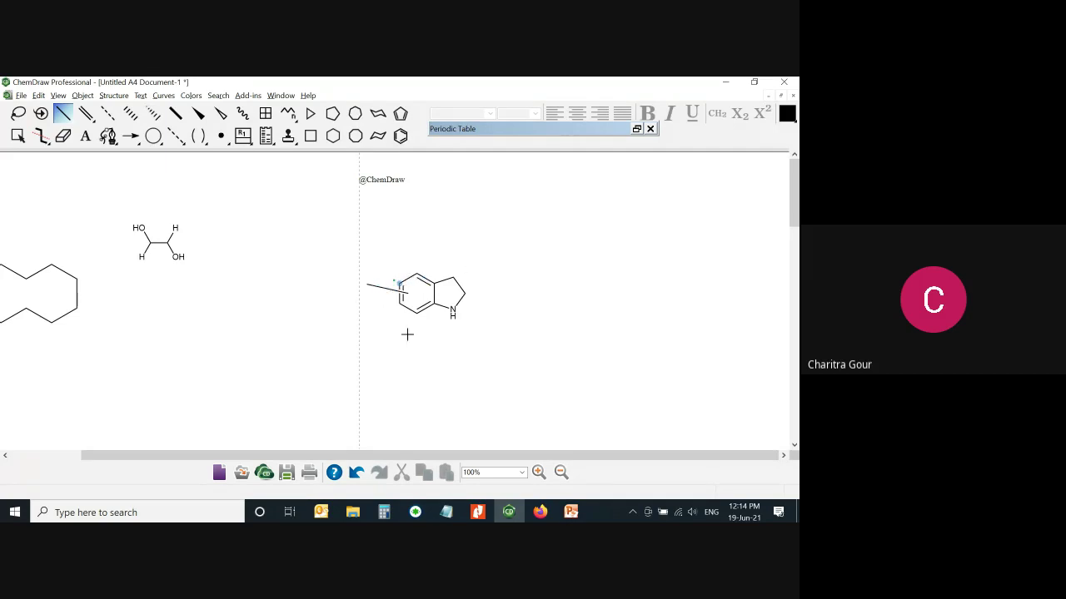
{"action": "left_click", "coordinate": [366, 285]}
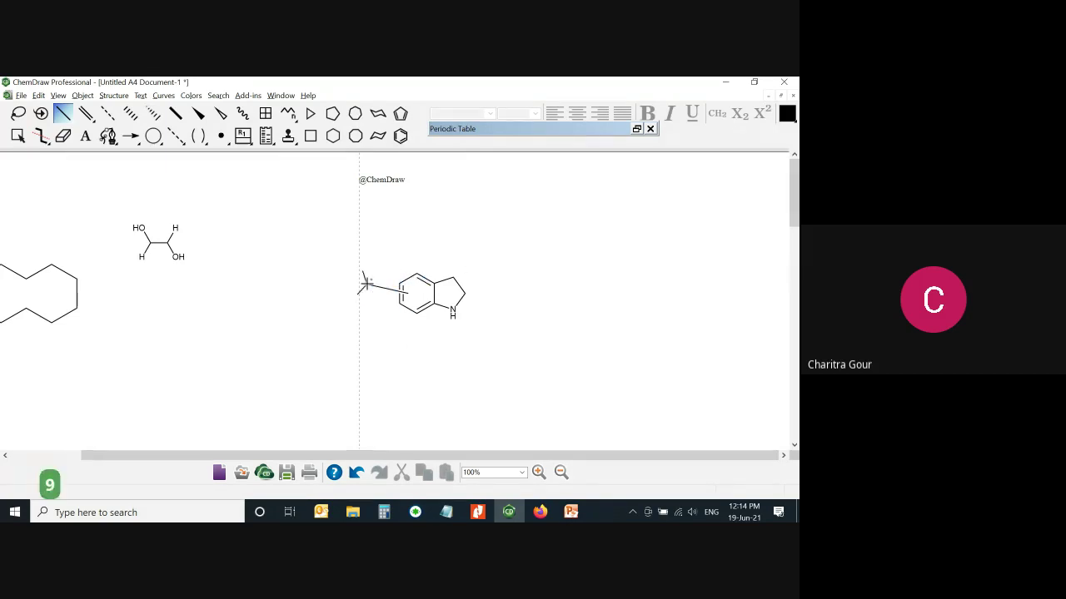
{"action": "key", "text": "2"}
{"action": "key", "text": "o"}
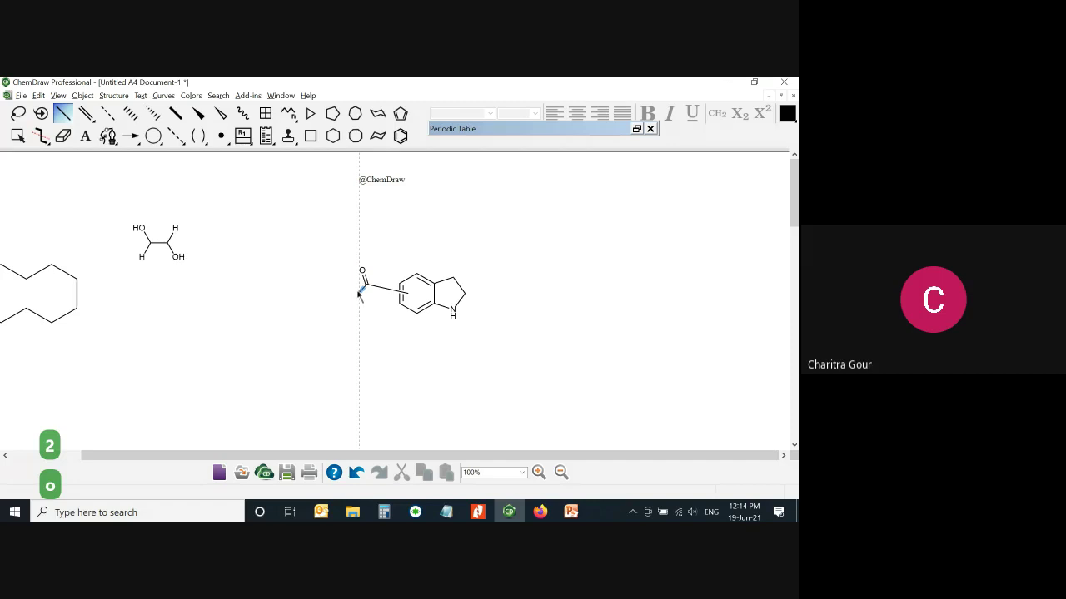
{"action": "key", "text": "o"}
Select the variable-attachment carboxylic acid structure and expand it as a generic structure
{"action": "key", "text": "ctrl+a"}
{"action": "left_click", "coordinate": [114, 96]}
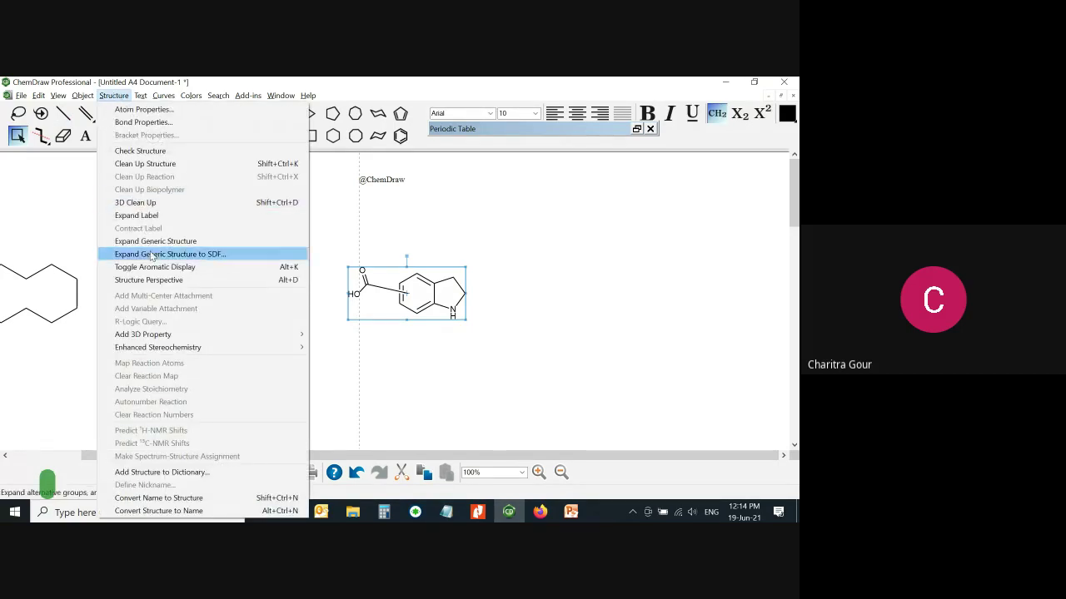
{"action": "left_click", "coordinate": [155, 241]}
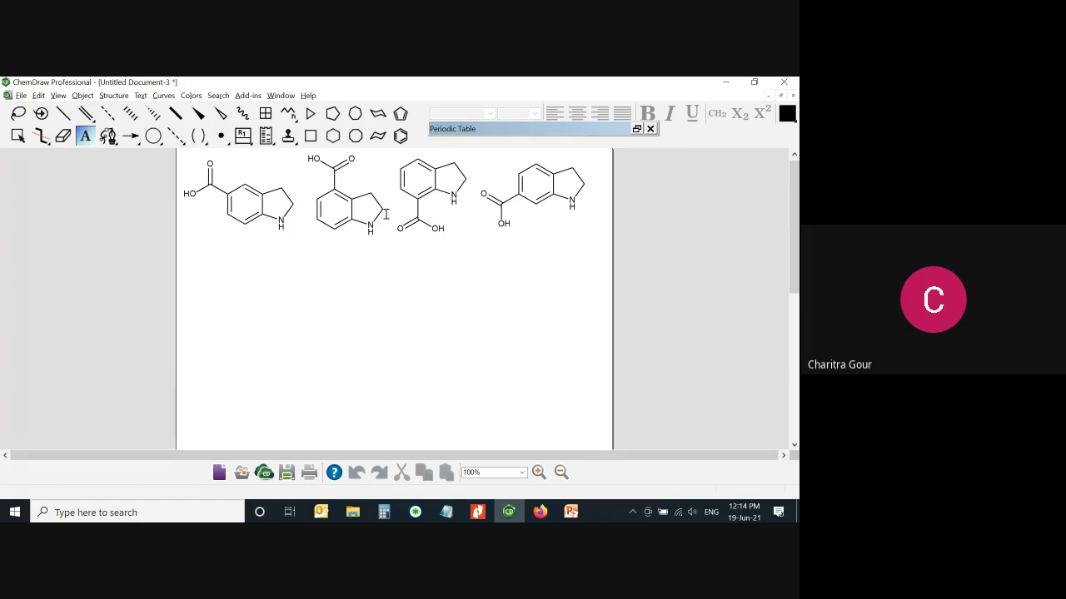
Move all four expanded isomers further down the page and close their document without saving
{"action": "key", "text": "ctrl+alt+Tab"}
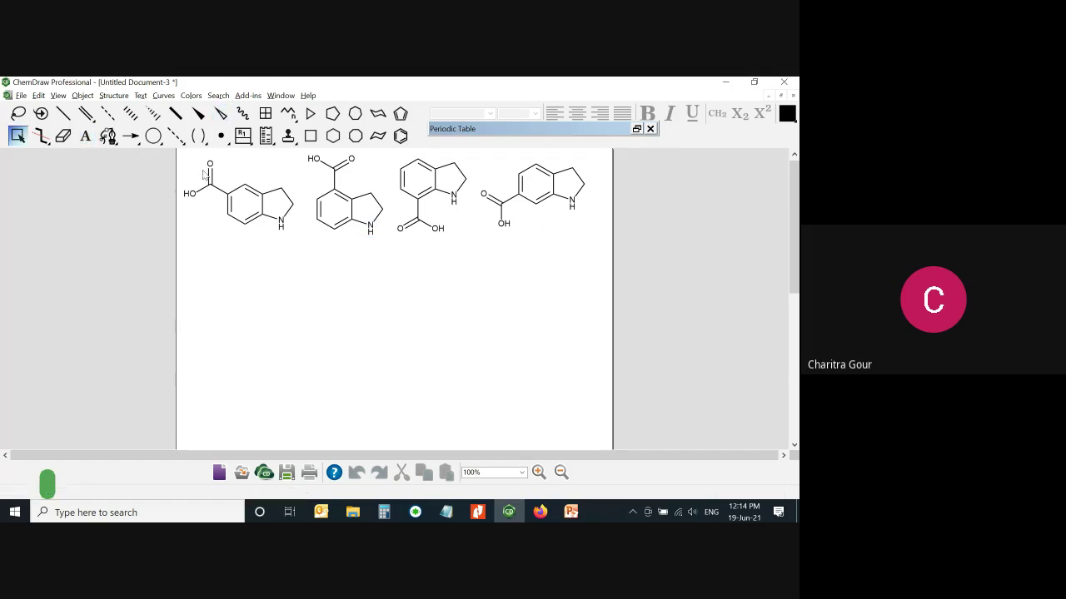
{"action": "left_click_drag", "start_coordinate": [186, 156], "coordinate": [635, 328]}
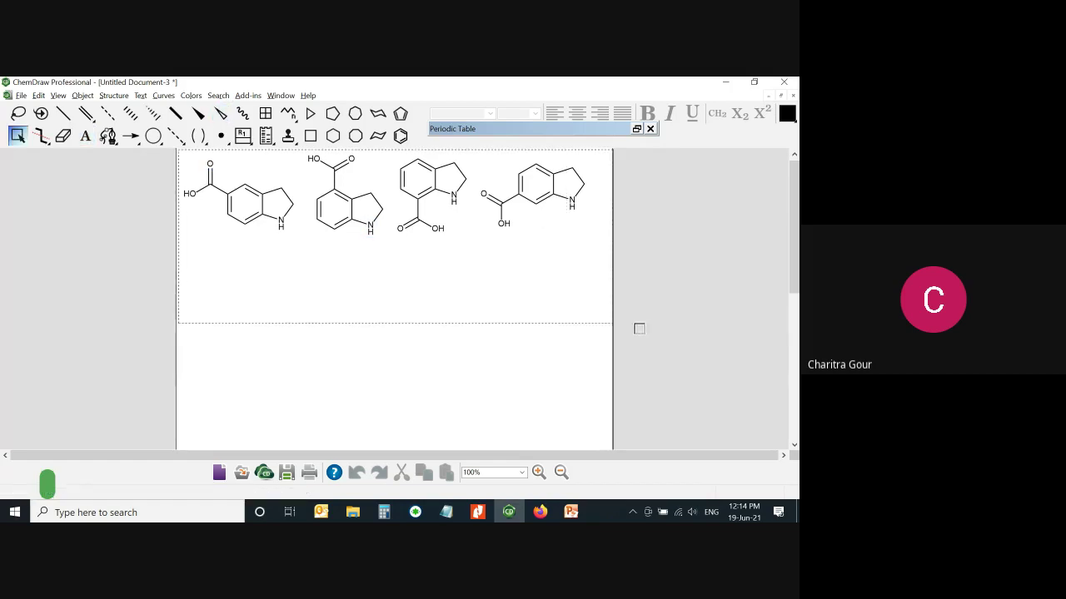
{"action": "left_click_drag", "start_coordinate": [380, 245], "coordinate": [397, 315]}
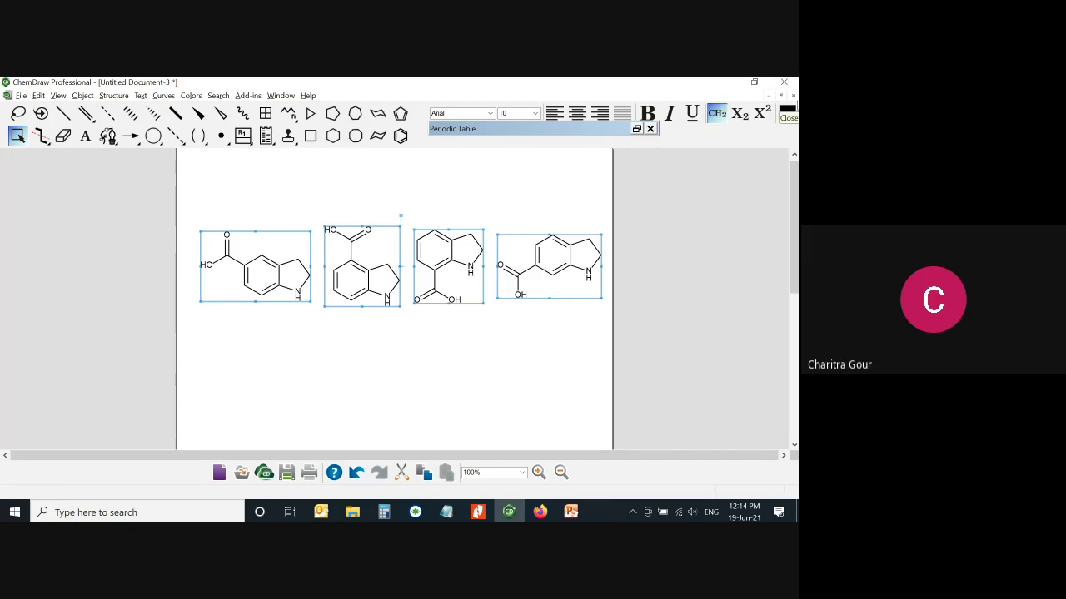
{"action": "left_click", "coordinate": [793, 98]}
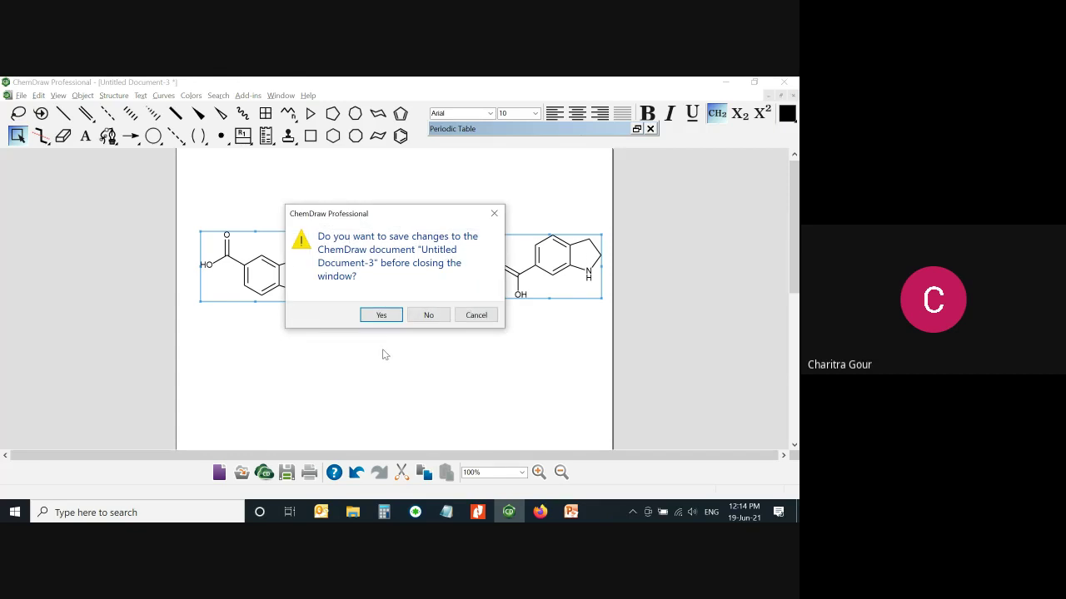
{"action": "left_click", "coordinate": [427, 316]}
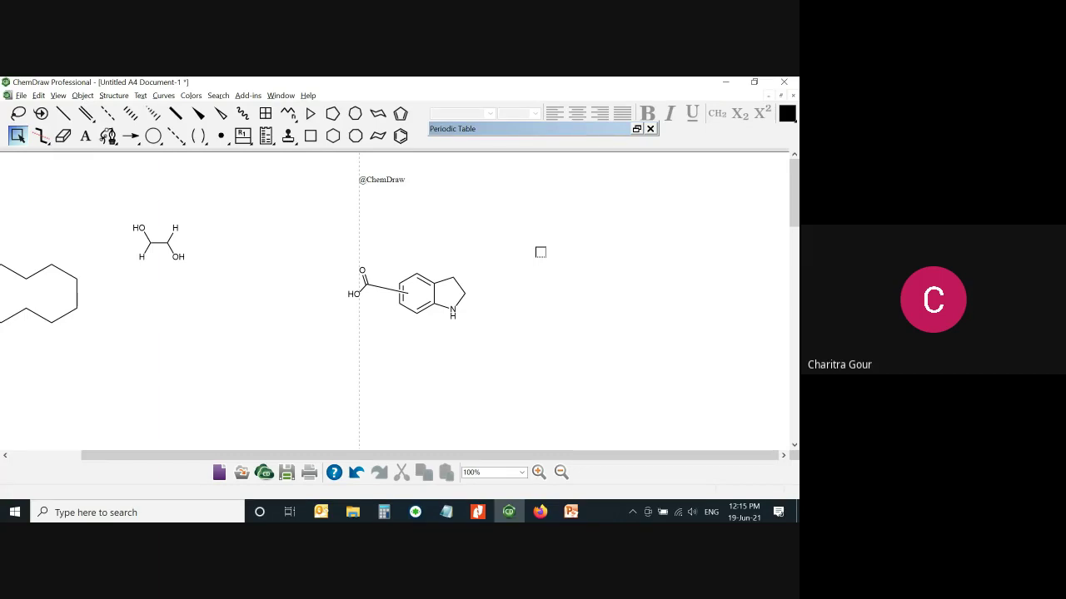
Place a benzene ring beside the indoline carboxylic acid structure and convert its three double bonds to single bonds
{"action": "key", "text": "6"}
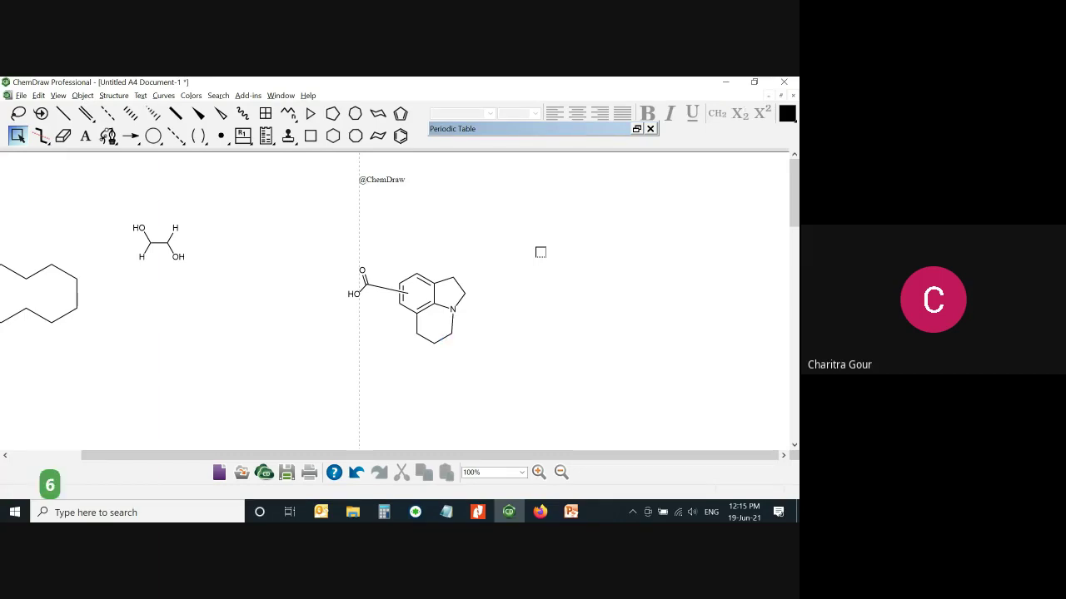
{"action": "key", "text": "ctrl+z"}
{"action": "key", "text": "j"}
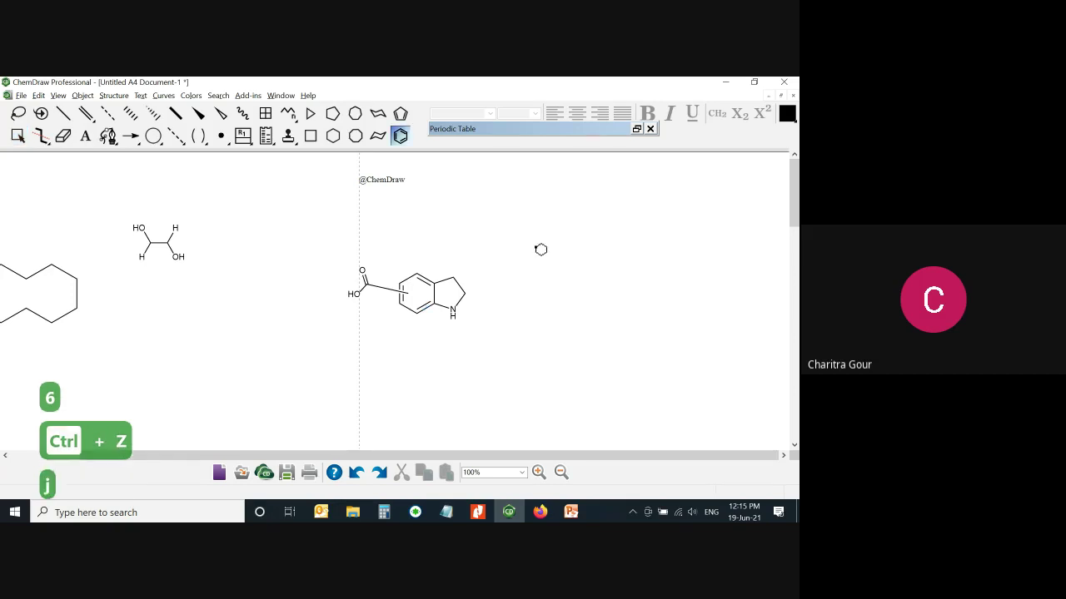
{"action": "left_click", "coordinate": [536, 258]}
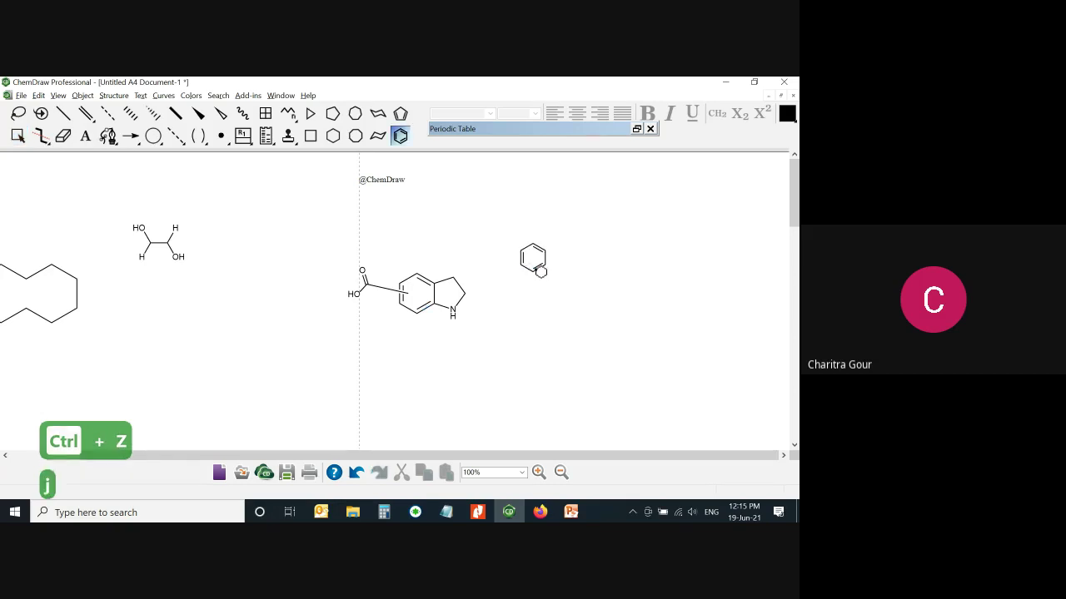
{"action": "key", "text": "1"}
{"action": "key", "text": "1"}
{"action": "key", "text": "1"}
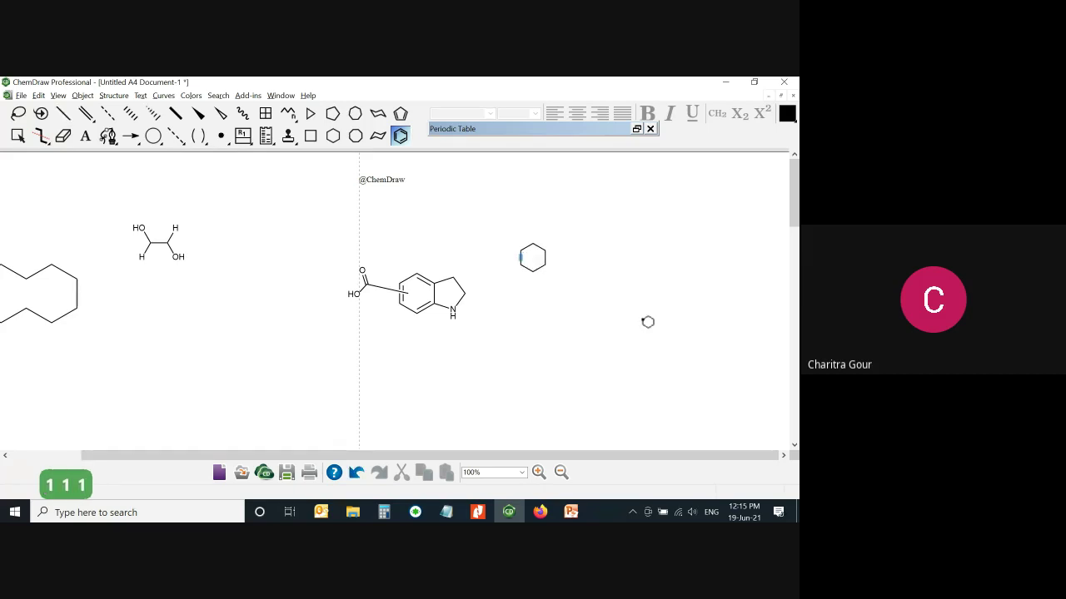
Attach a single bond ending in an OH group to the top atom of the new cyclohexane ring
{"action": "key", "text": "Right"}
{"action": "key", "text": "Down"}
{"action": "key", "text": "Up"}
{"action": "key", "text": "Up"}
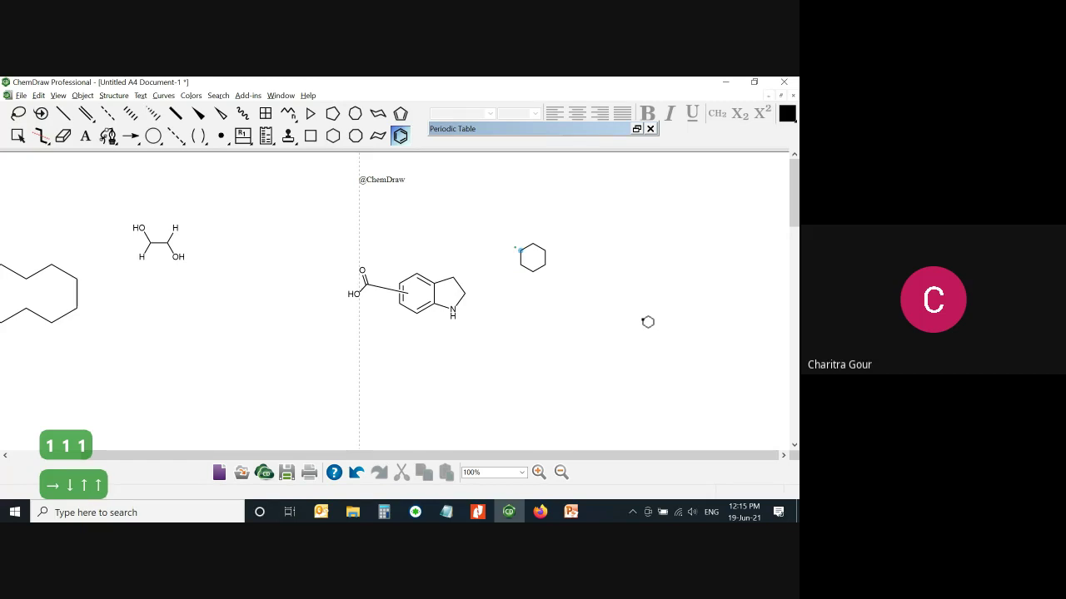
{"action": "key", "text": "Down"}
{"action": "key", "text": "Down"}
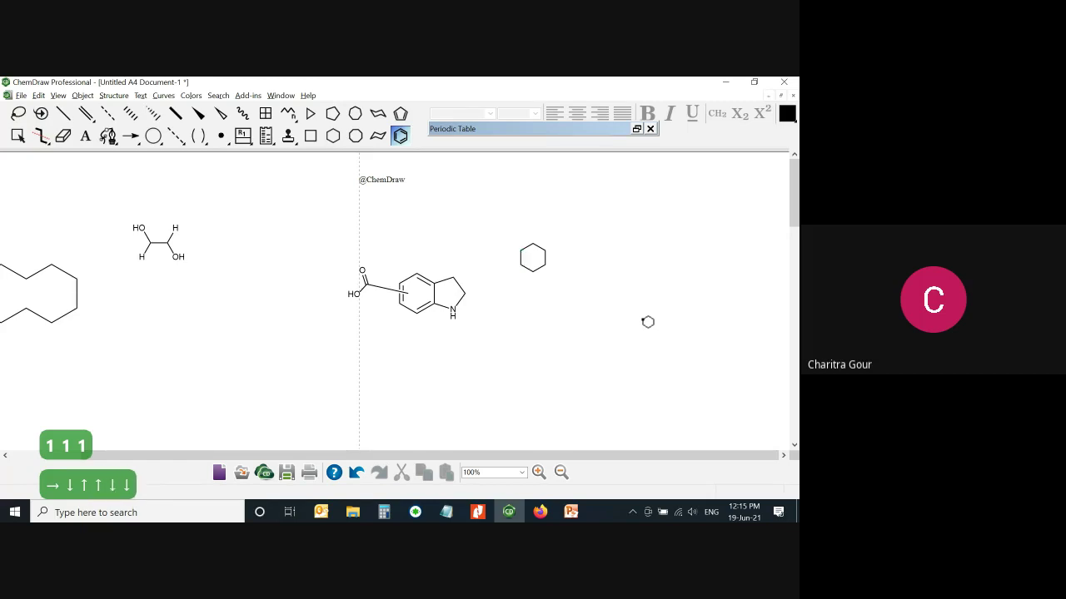
{"action": "key", "text": "Down"}
{"action": "key", "text": "Up"}
{"action": "key", "text": "Up"}
{"action": "key", "text": "Up"}
{"action": "key", "text": "Up"}
{"action": "key", "text": "Right"}
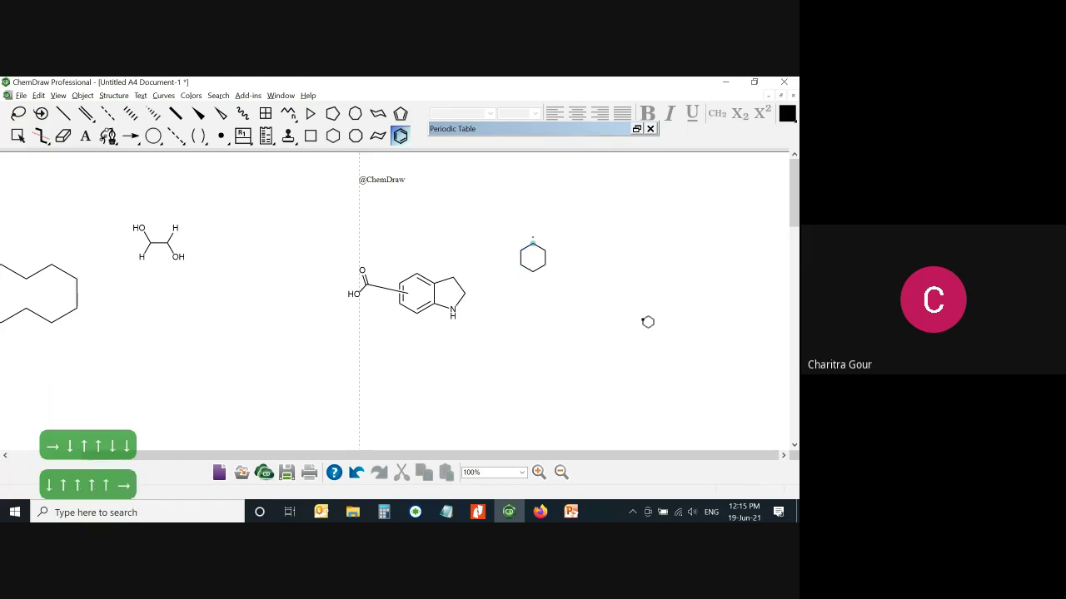
{"action": "key", "text": "1"}
{"action": "key", "text": "o"}
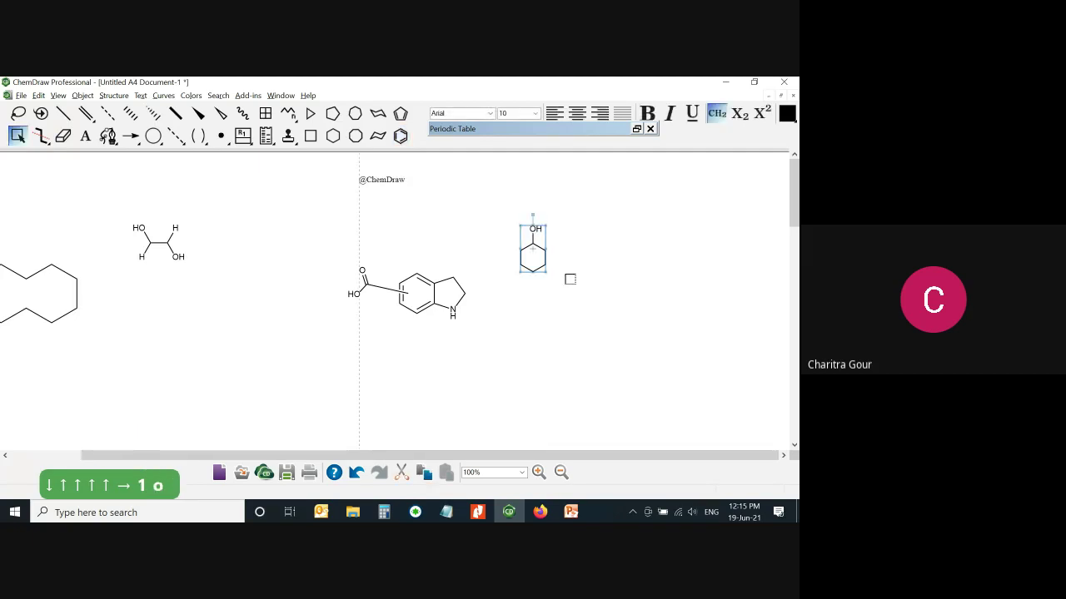
{"action": "left_click", "coordinate": [570, 279]}
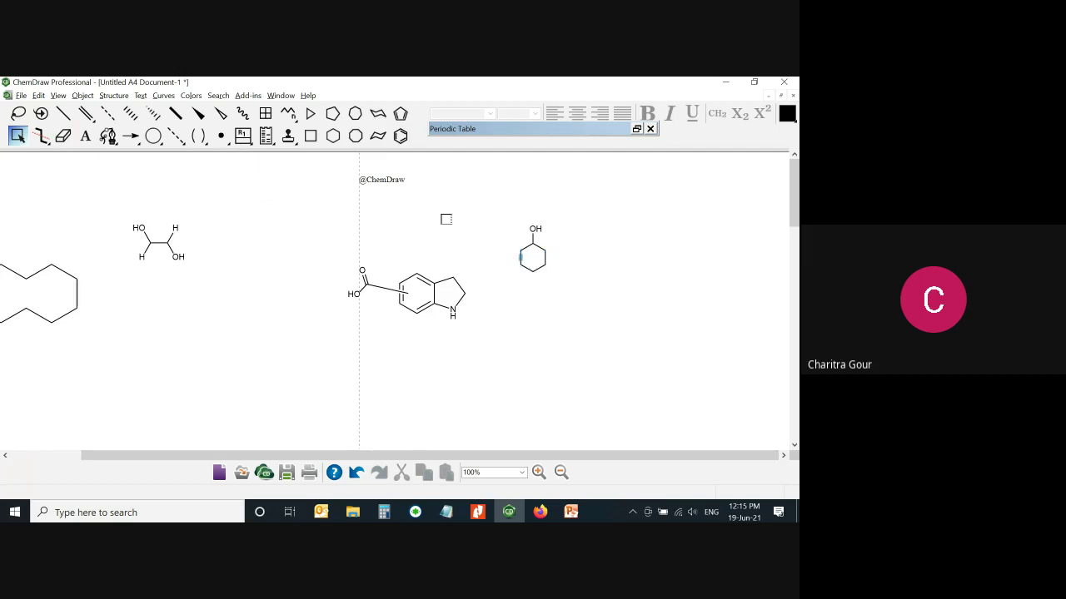
Add a variable attachment to the whole cyclohexanol and draw two bonds downward from the attachment point
{"action": "left_click_drag", "start_coordinate": [445, 219], "coordinate": [561, 265]}
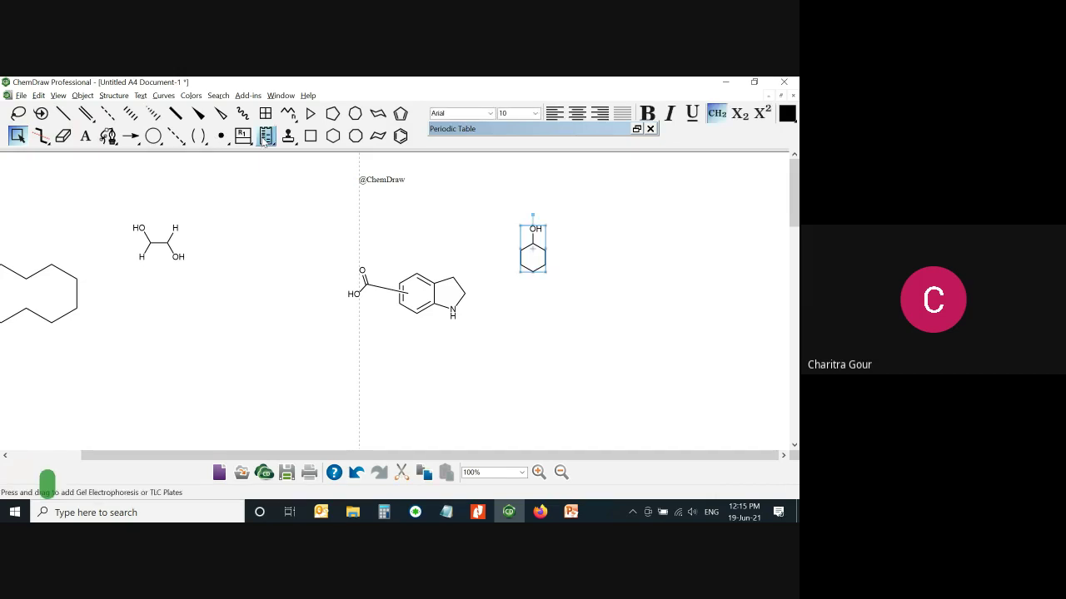
{"action": "left_click", "coordinate": [125, 96]}
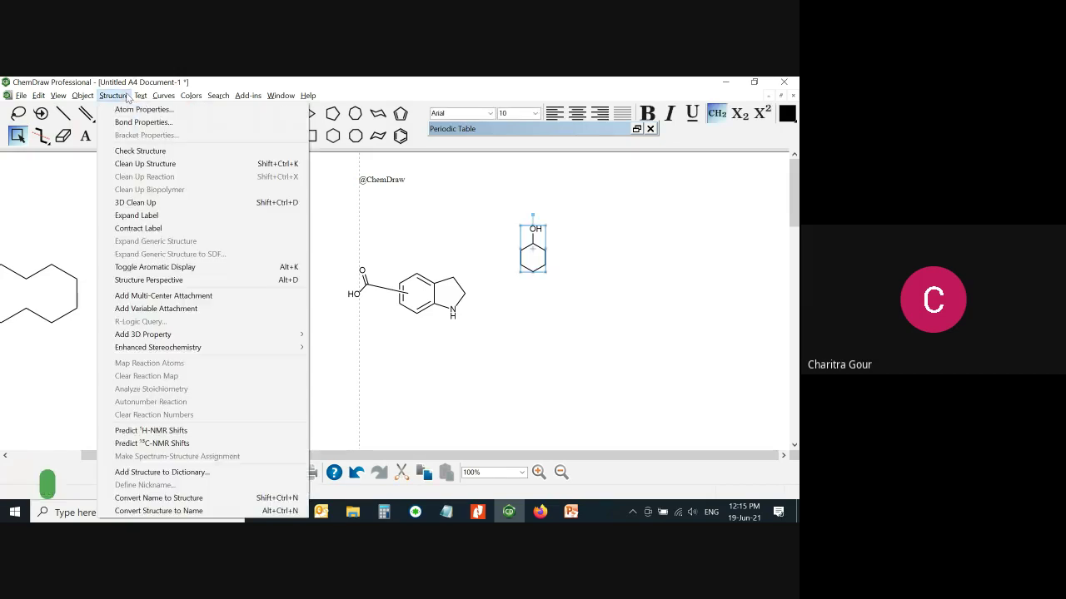
{"action": "left_click", "coordinate": [155, 309]}
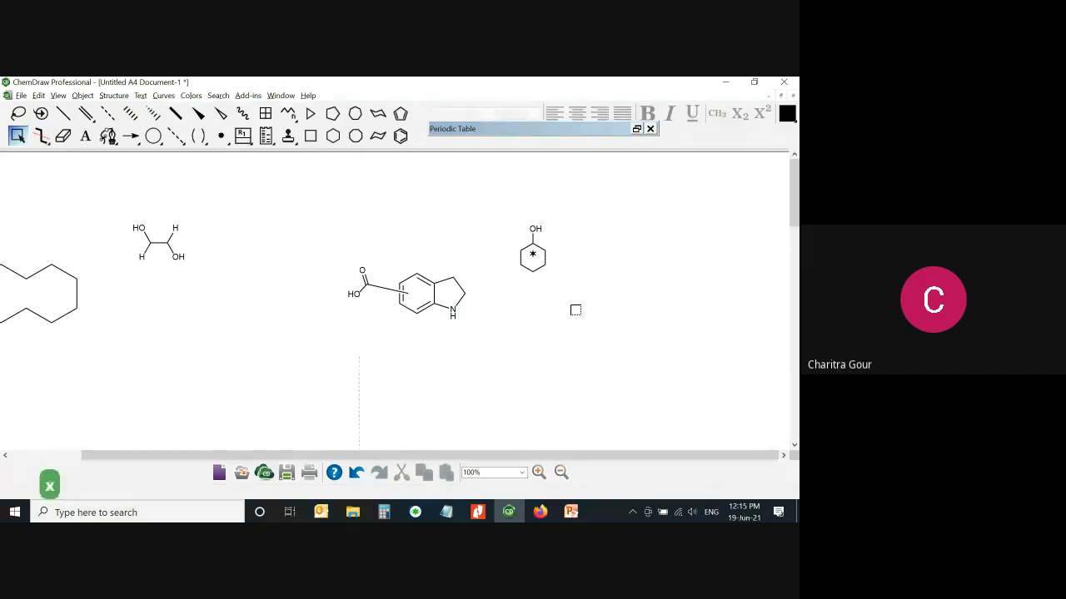
{"action": "key", "text": "b"}
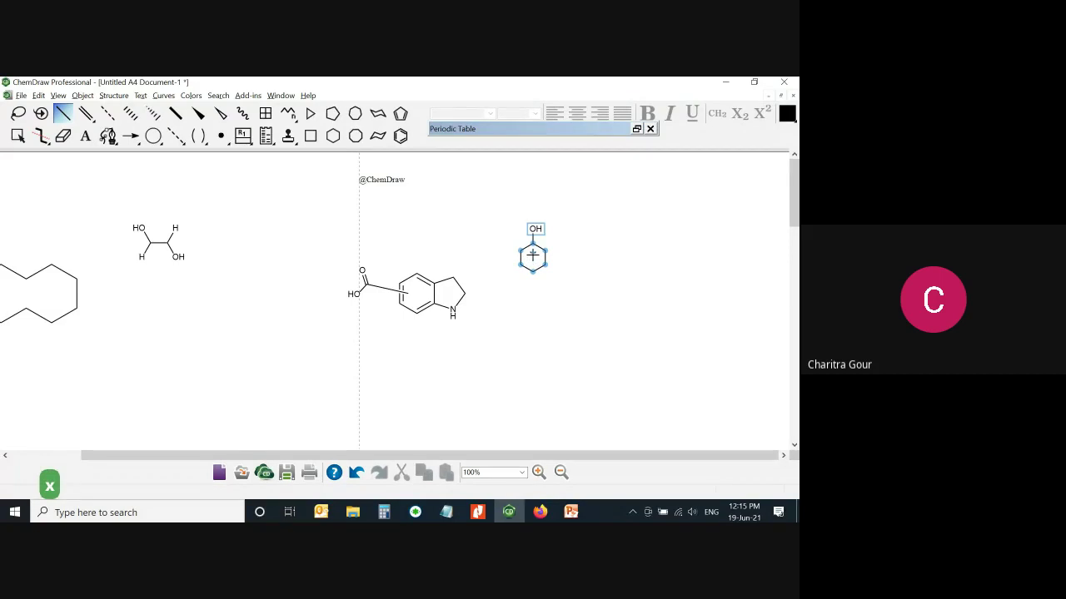
{"action": "left_click_drag", "start_coordinate": [533, 254], "coordinate": [555, 292]}
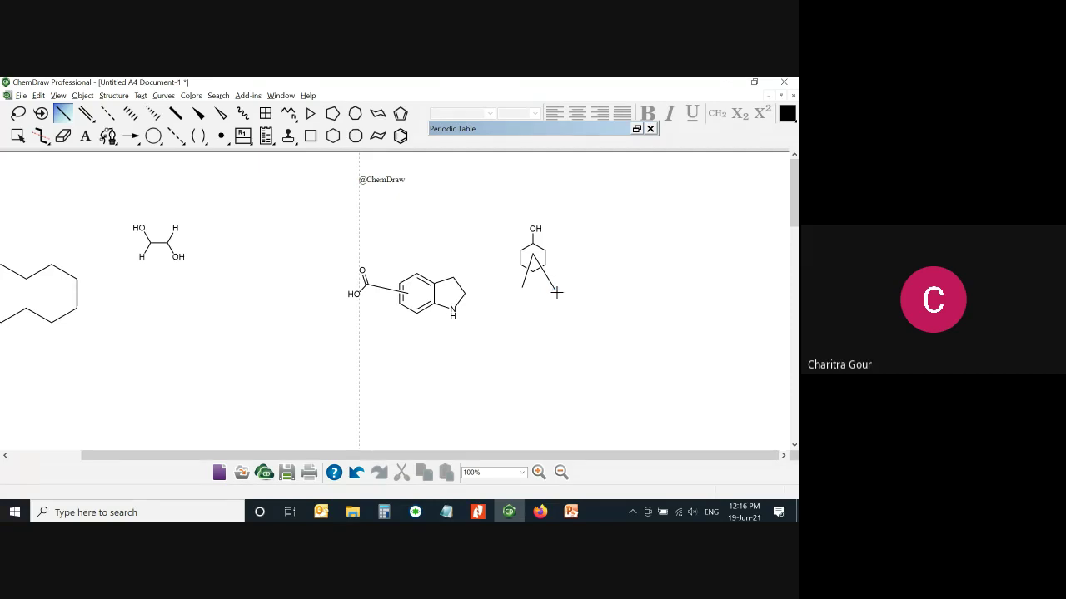
Label the free end of the lower-right variable-attachment bond as Br
{"action": "key", "text": "t"}
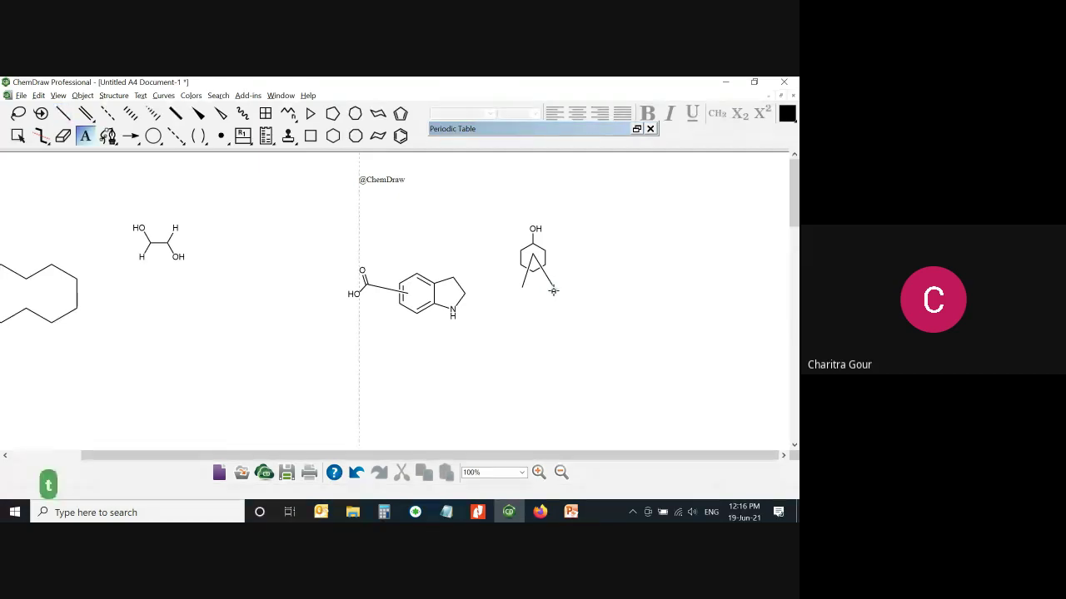
{"action": "left_click", "coordinate": [553, 290]}
{"action": "type", "text": "Br"}
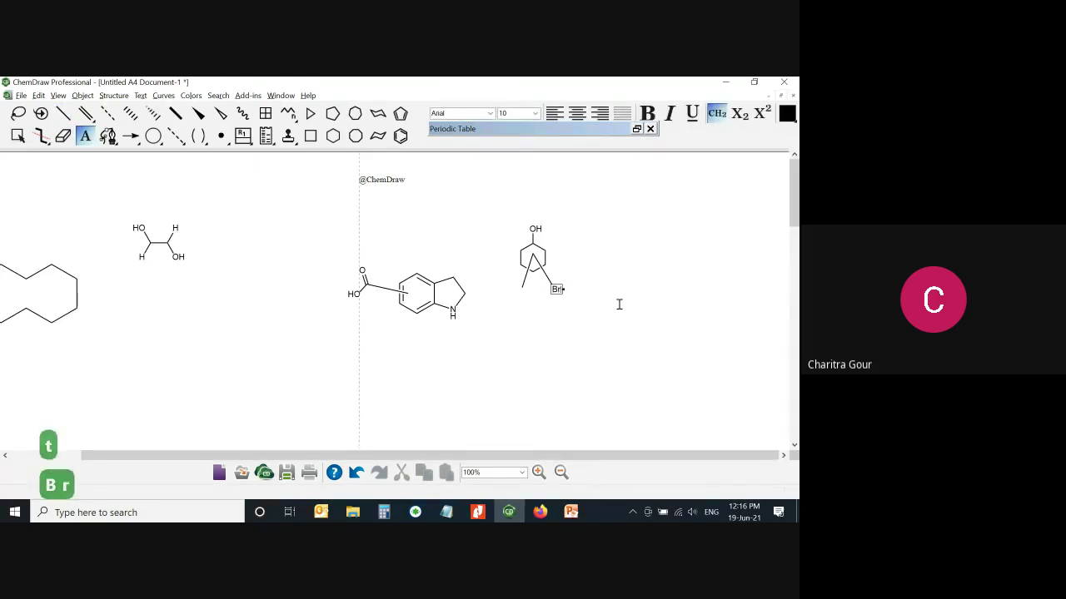
{"action": "key", "text": "Return"}
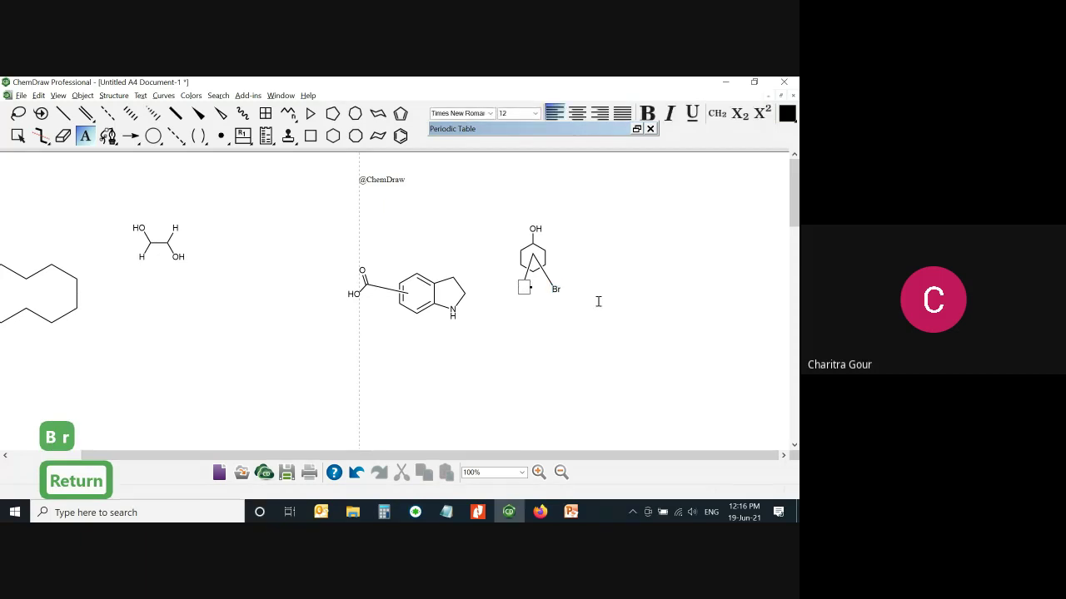
{"action": "type", "text": "Et"}
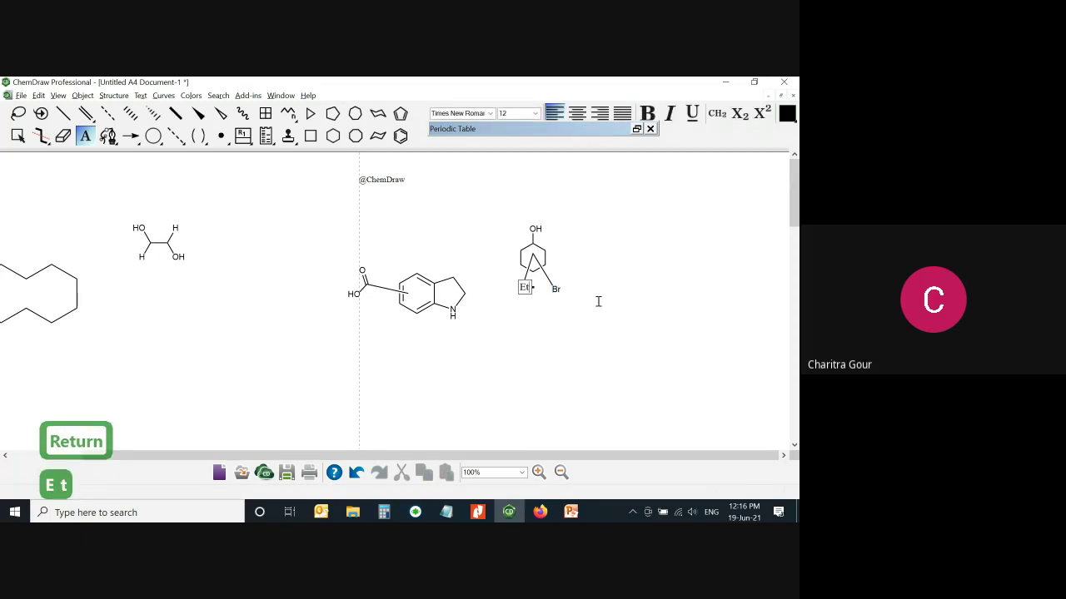
{"action": "key", "text": "Return"}
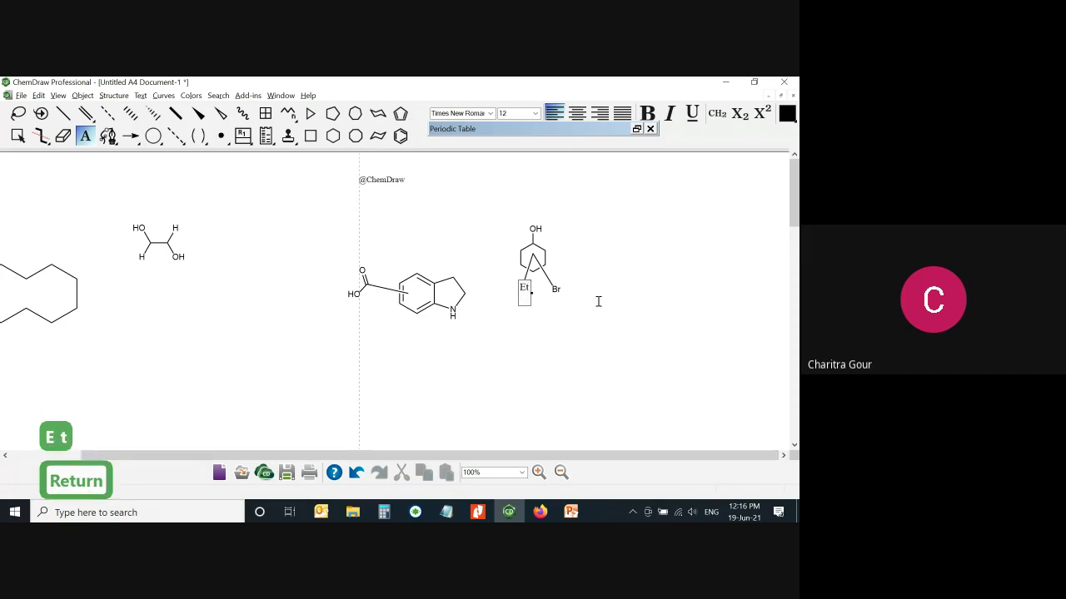
{"action": "left_click", "coordinate": [598, 300]}
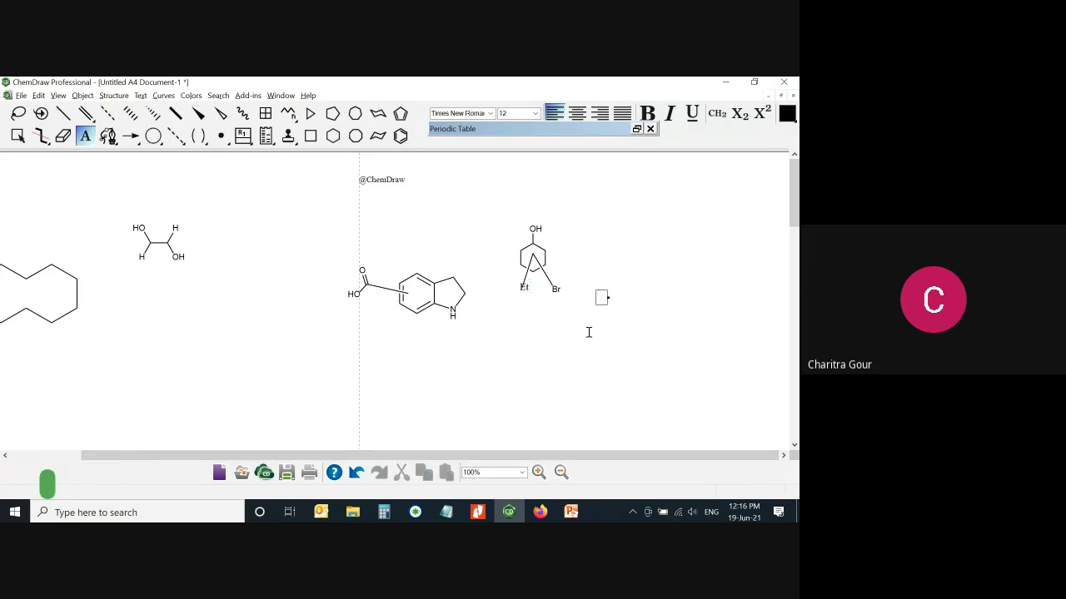
{"action": "key", "text": "Escape"}
{"action": "key", "text": "Escape"}
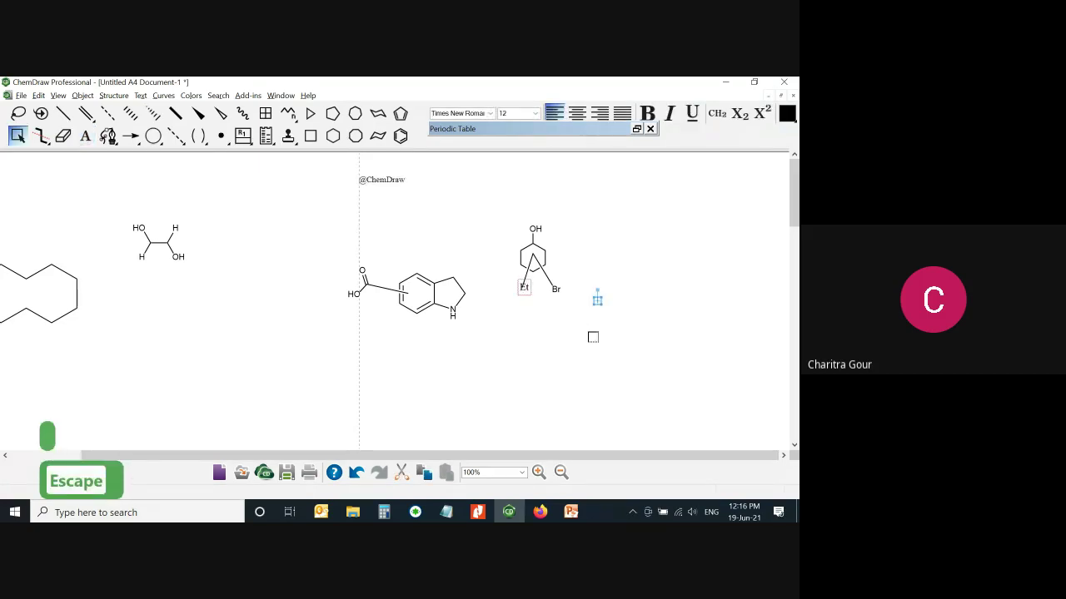
{"action": "key", "text": "ctrl+z"}
{"action": "key", "text": "ctrl+z"}
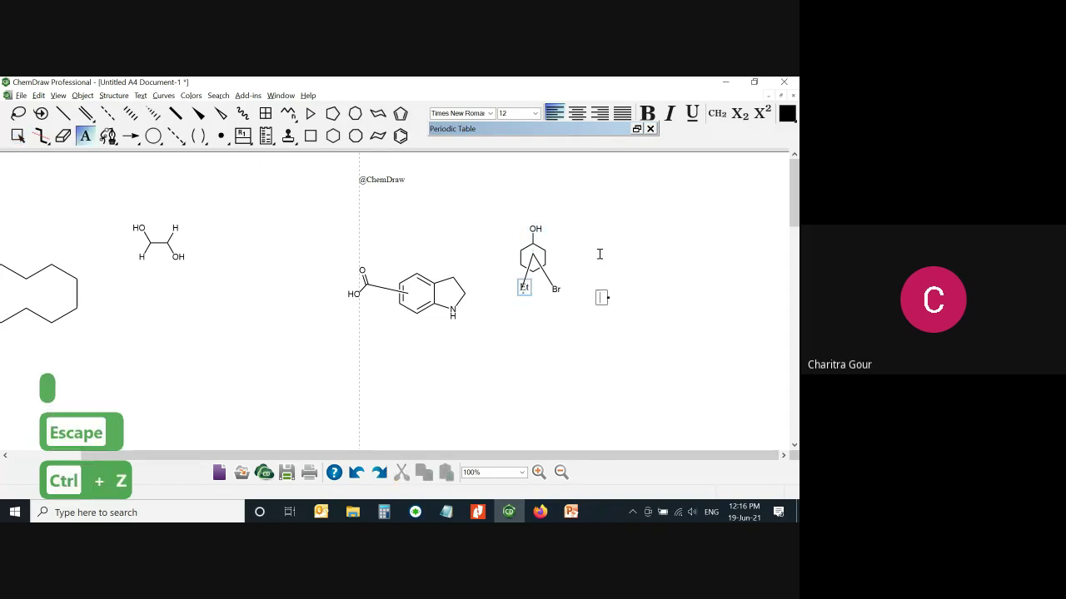
{"action": "key", "text": "ctrl+z"}
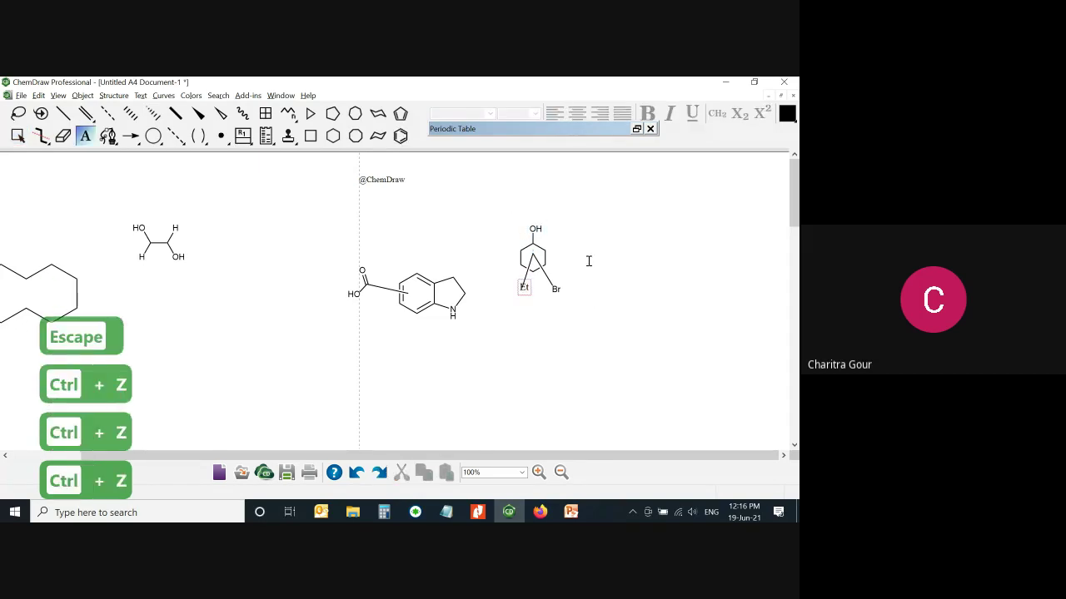
{"action": "key", "text": "ctrl+z"}
{"action": "key", "text": "ctrl+z"}
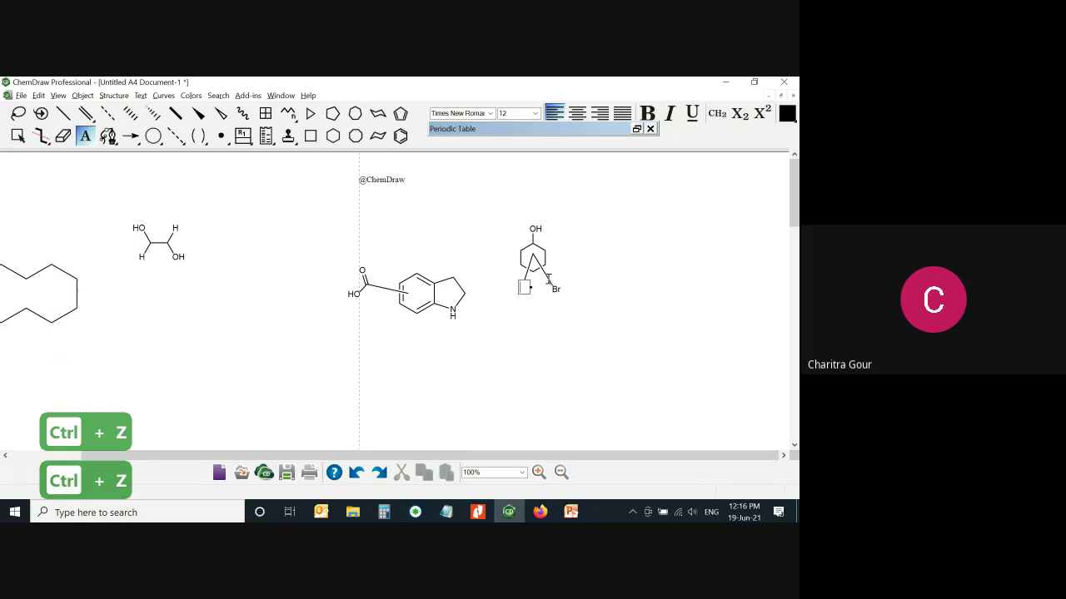
{"action": "key", "text": "Escape"}
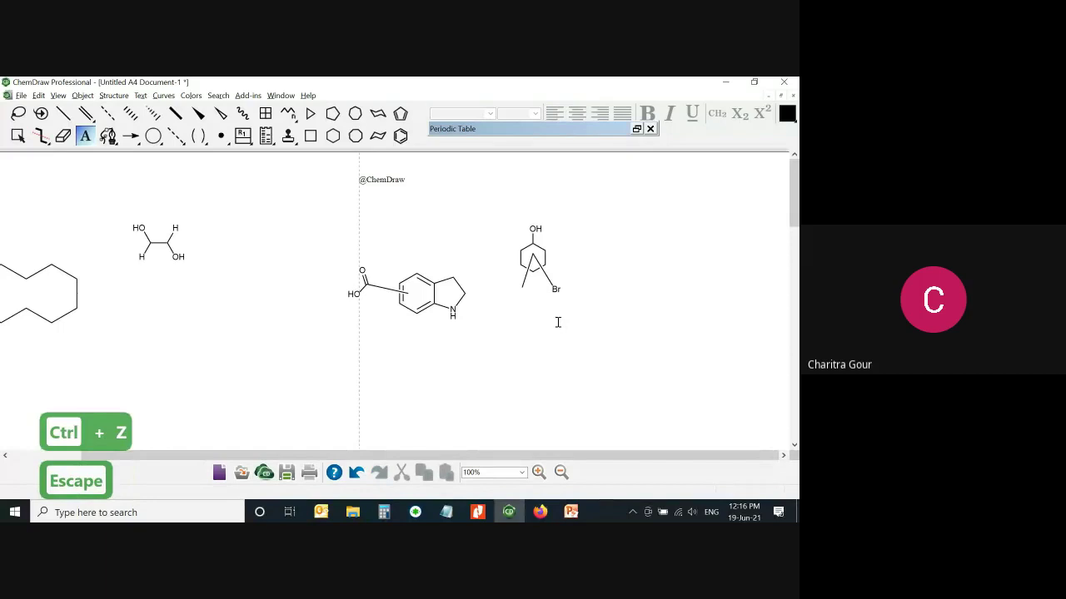
Label the free end of the lower-left variable-attachment bond as Et
{"action": "left_click", "coordinate": [520, 291]}
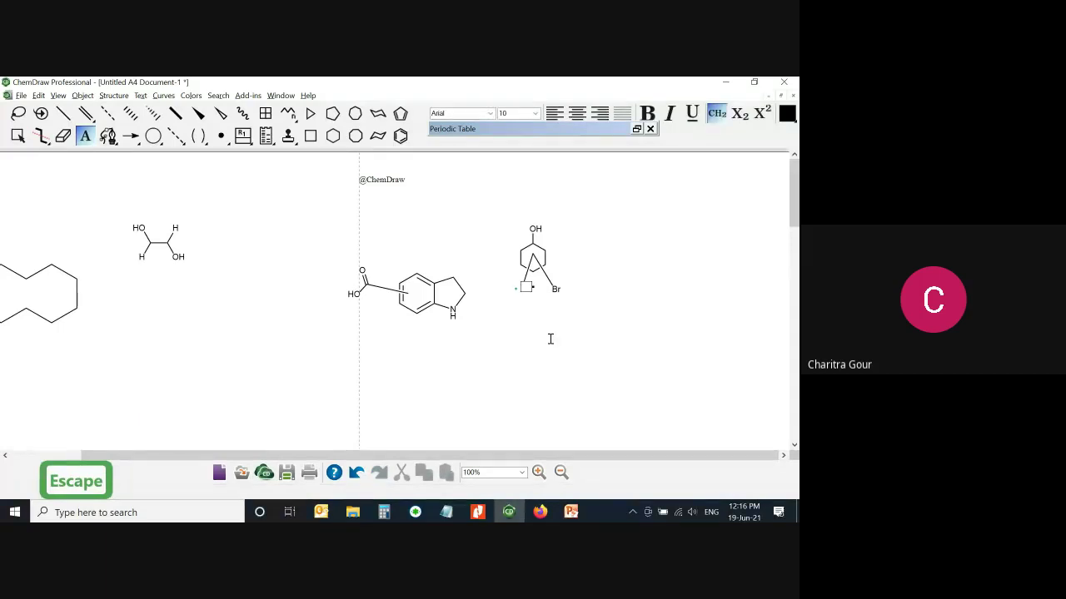
{"action": "type", "text": "Et"}
{"action": "key", "text": "Return"}
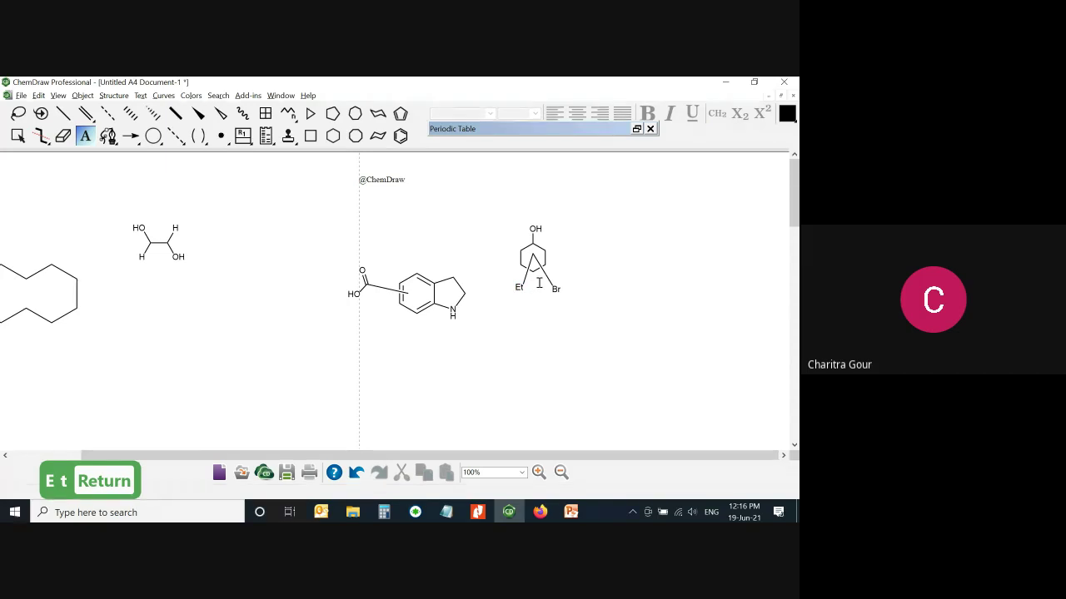
Change the bond to Br into a hashed wedge and the bond to Et into a solid wedge
{"action": "key", "text": "x"}
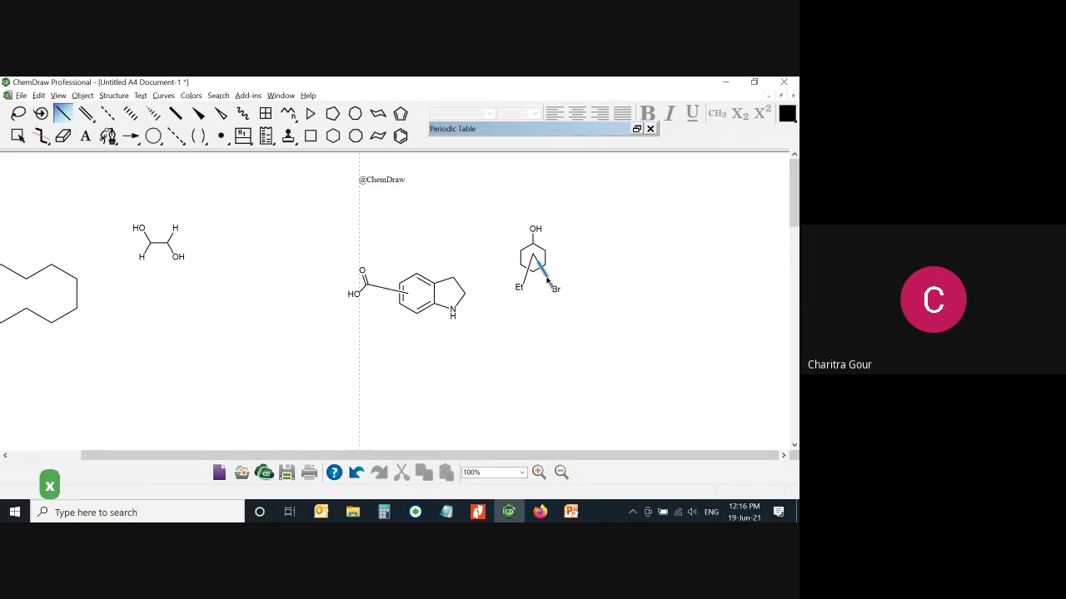
{"action": "key", "text": "h"}
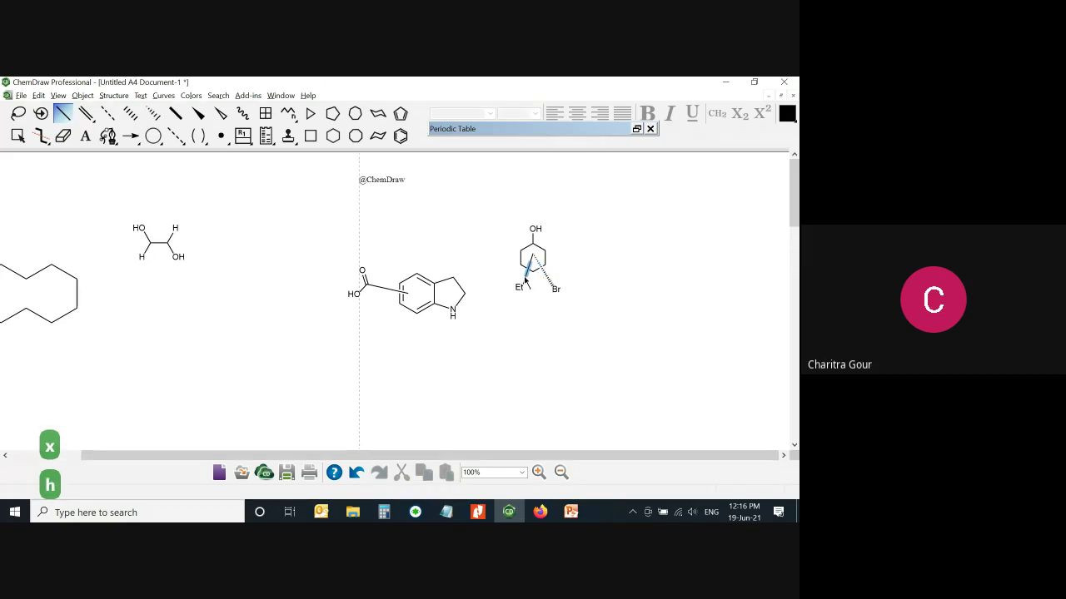
{"action": "key", "text": "w"}
Move the variable-attachment cyclohexanol slightly away from the indoline structure and expand it as a generic structure
{"action": "key", "text": "ctrl"}
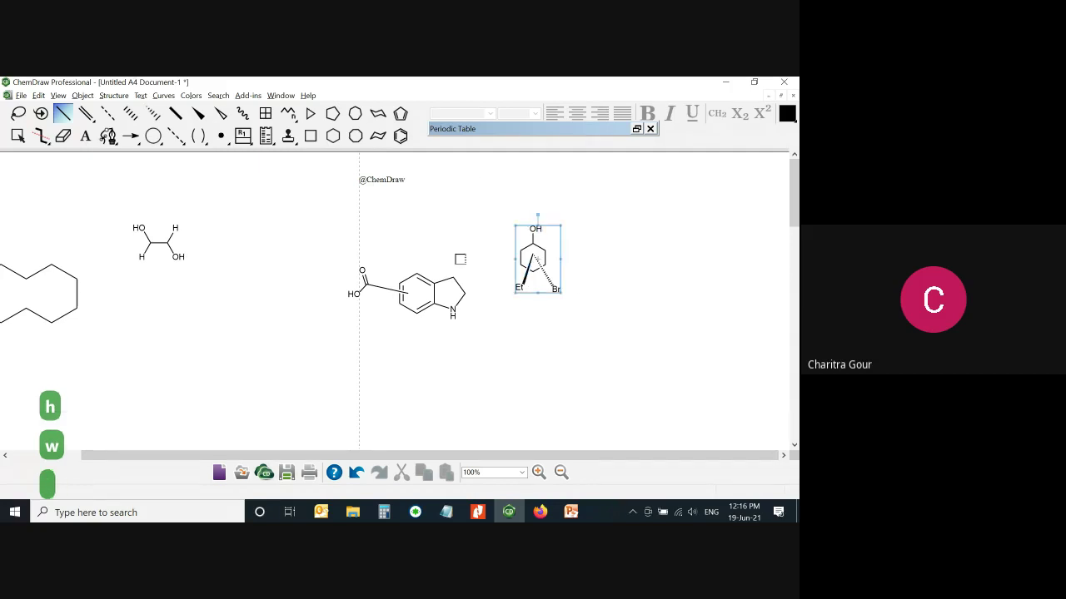
{"action": "left_click_drag", "start_coordinate": [532, 262], "coordinate": [570, 257]}
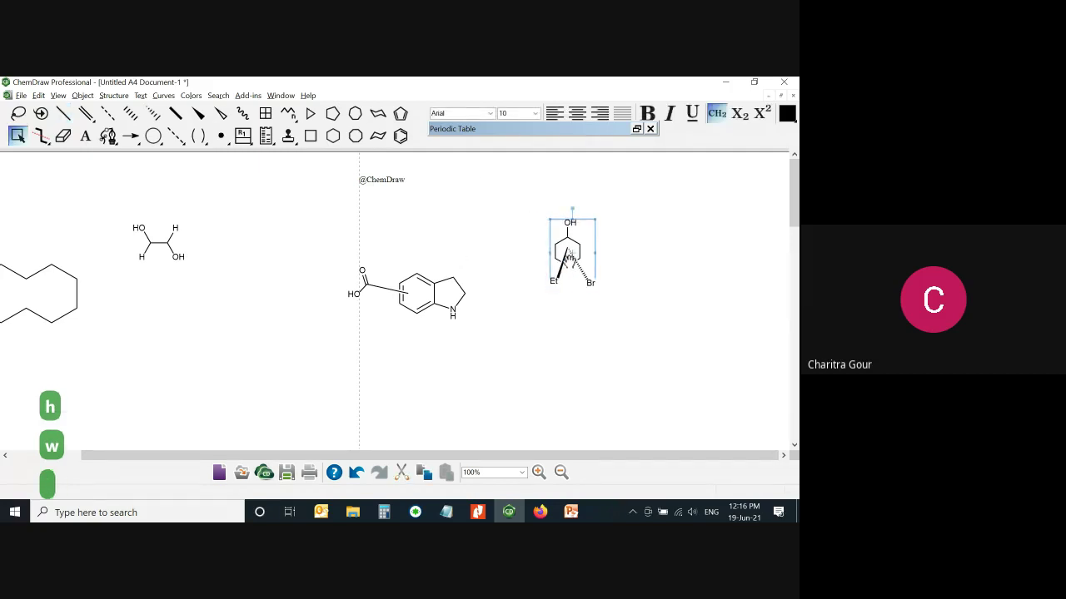
{"action": "left_click", "coordinate": [113, 95]}
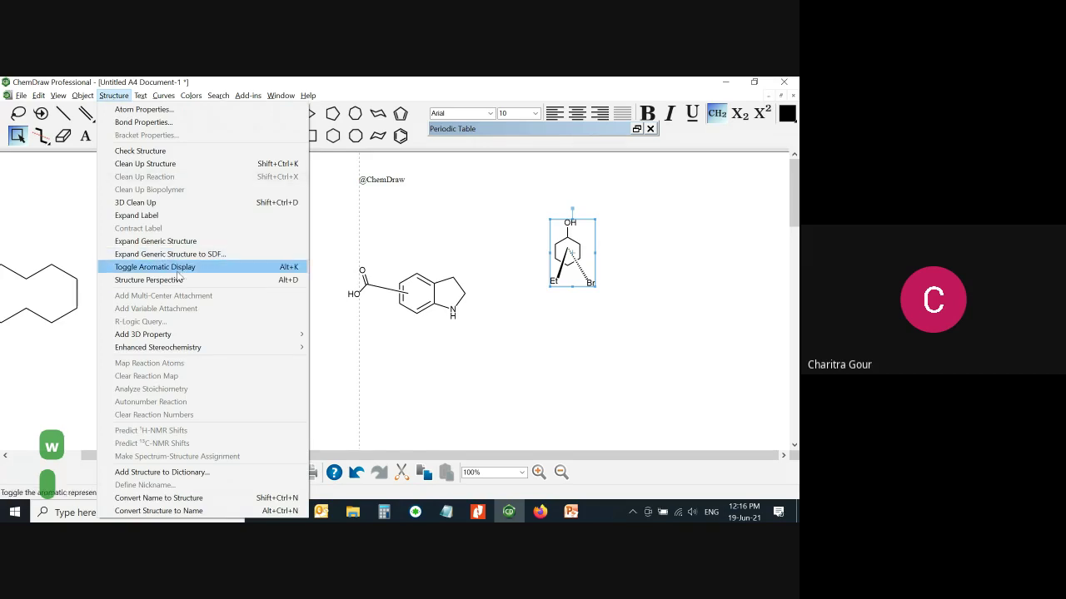
{"action": "left_click", "coordinate": [175, 241]}
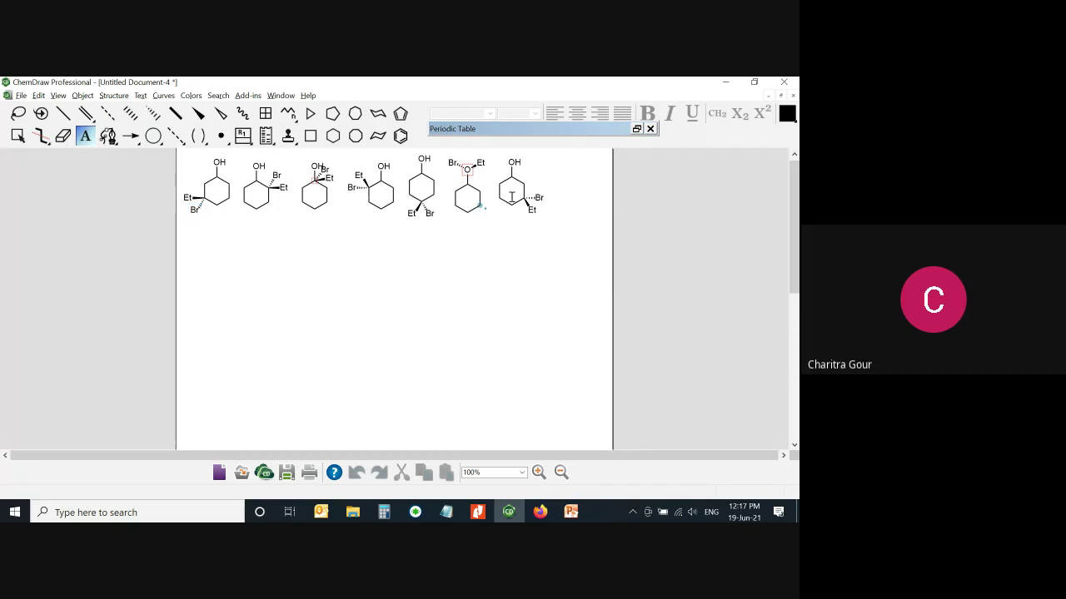
Delete the third expanded isomer, which has OH, Br and Et all on the same ring carbon
{"action": "left_click", "coordinate": [18, 136]}
{"action": "left_click_drag", "start_coordinate": [286, 154], "coordinate": [337, 228]}
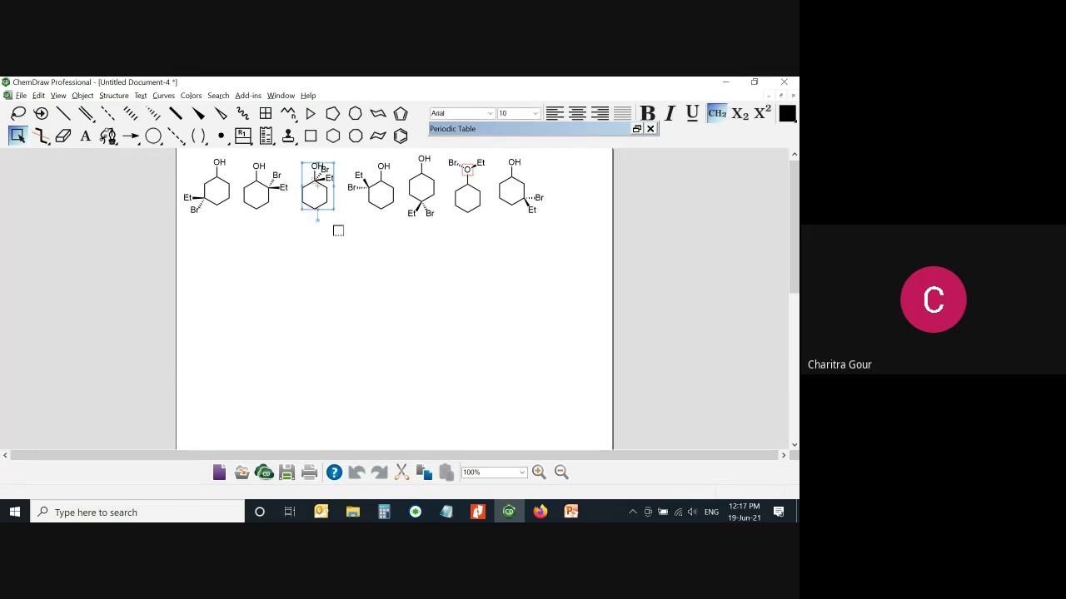
{"action": "key", "text": "Delete"}
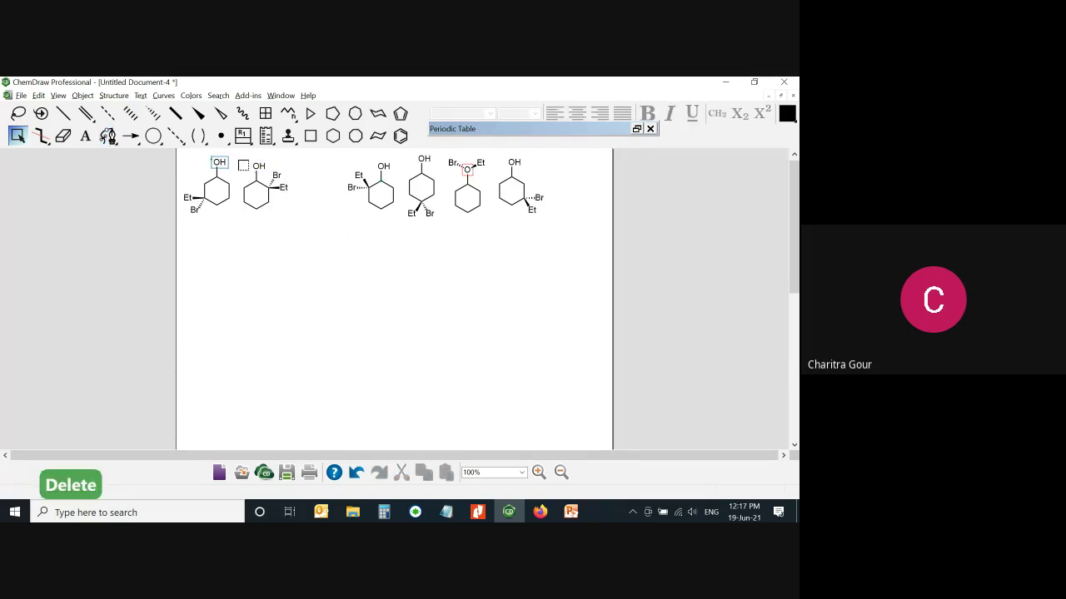
Move all the expanded isomers together a little down and to the right on the page
{"action": "left_click_drag", "start_coordinate": [185, 150], "coordinate": [571, 267]}
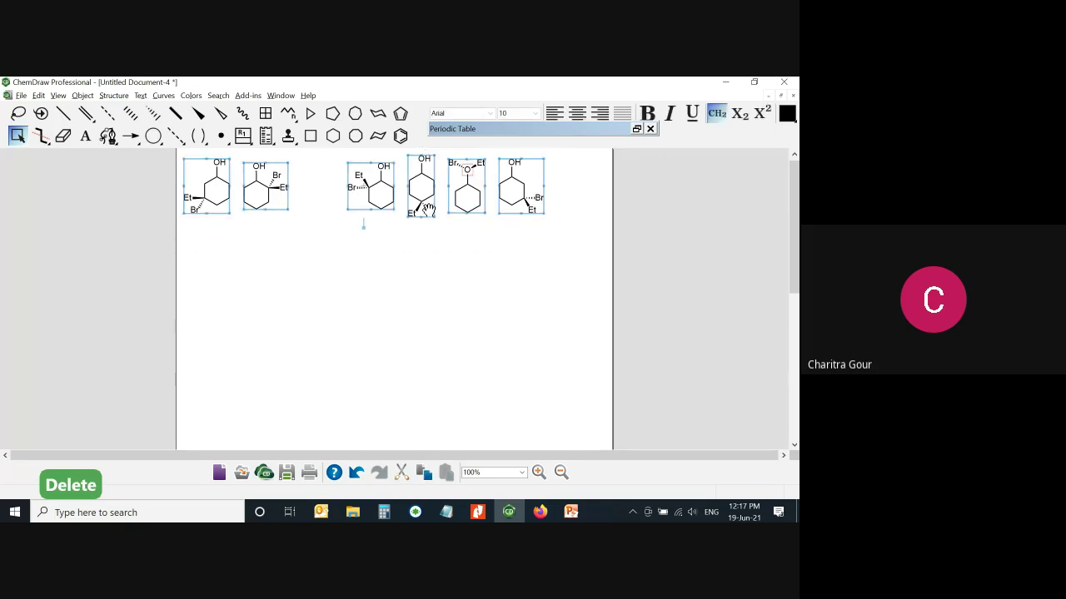
{"action": "left_click_drag", "start_coordinate": [369, 183], "coordinate": [390, 213]}
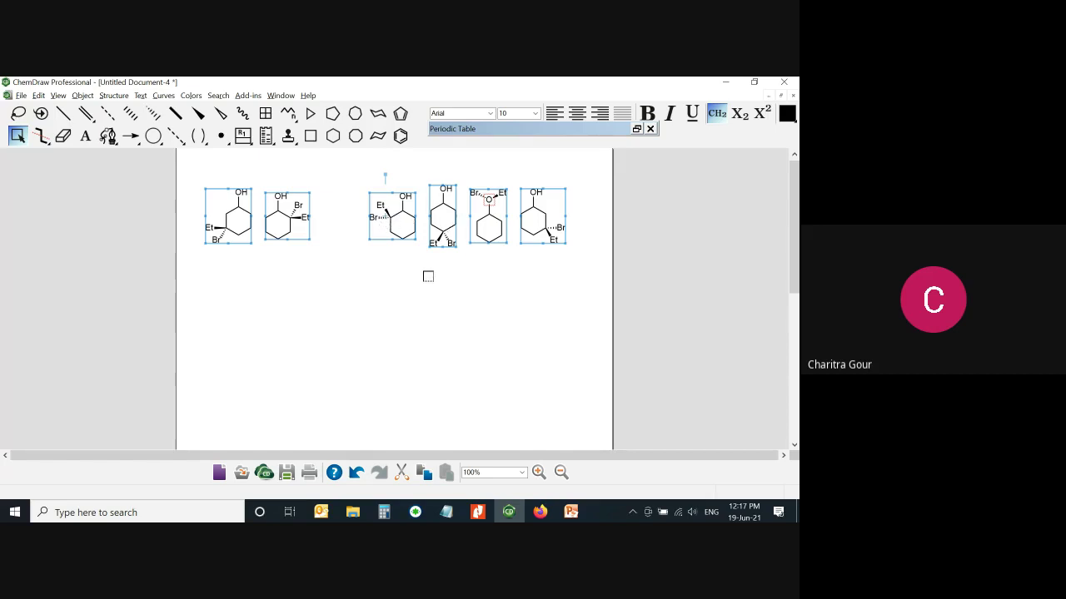
{"action": "left_click", "coordinate": [489, 283]}
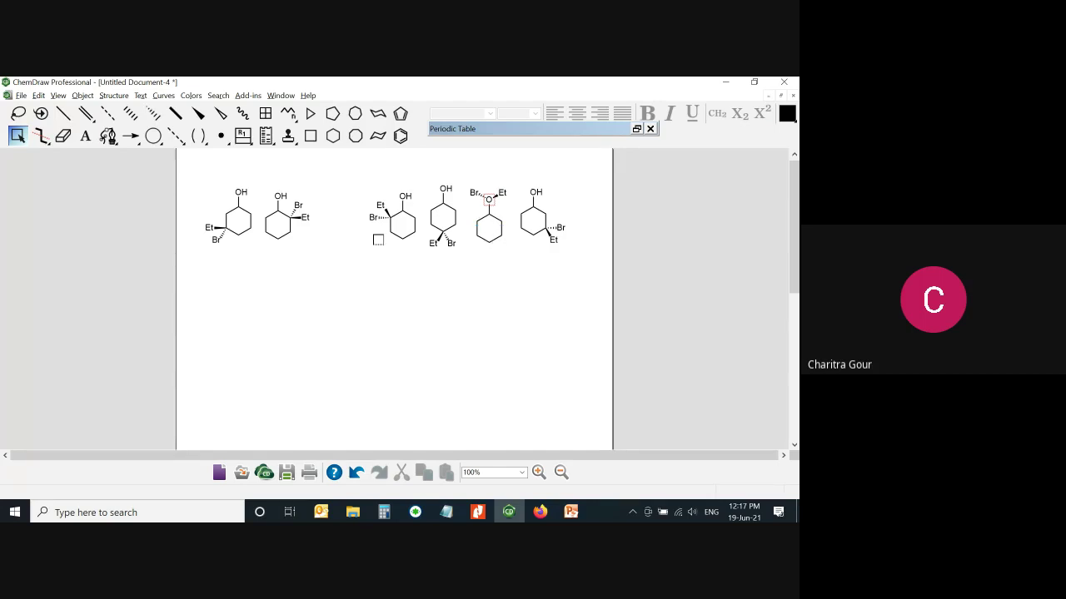
Delete all the expanded isomers and close their document
{"action": "left_click_drag", "start_coordinate": [203, 174], "coordinate": [583, 254]}
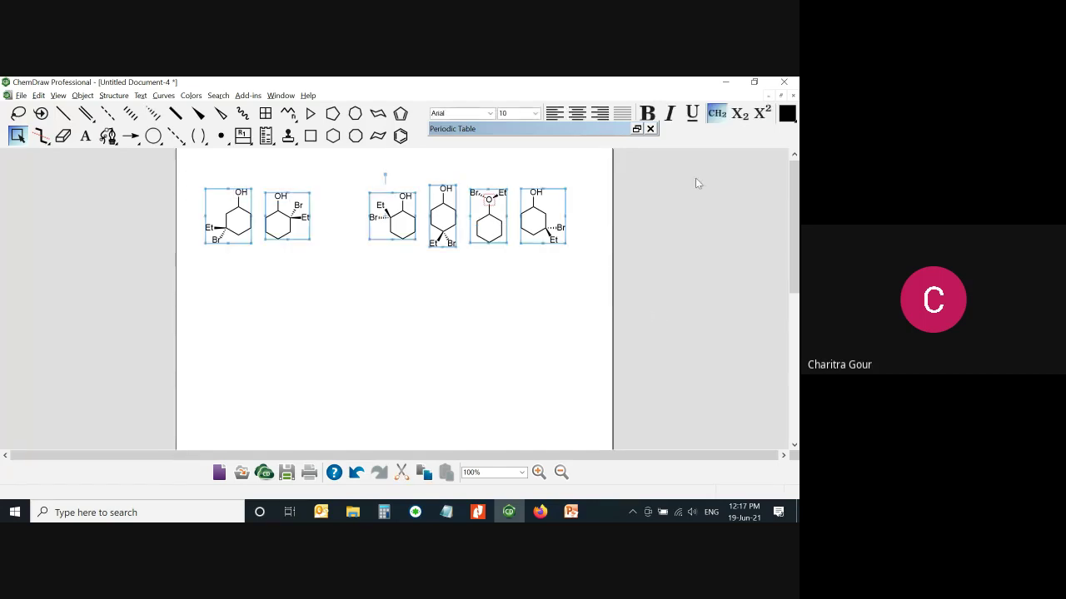
{"action": "key", "text": "Delete"}
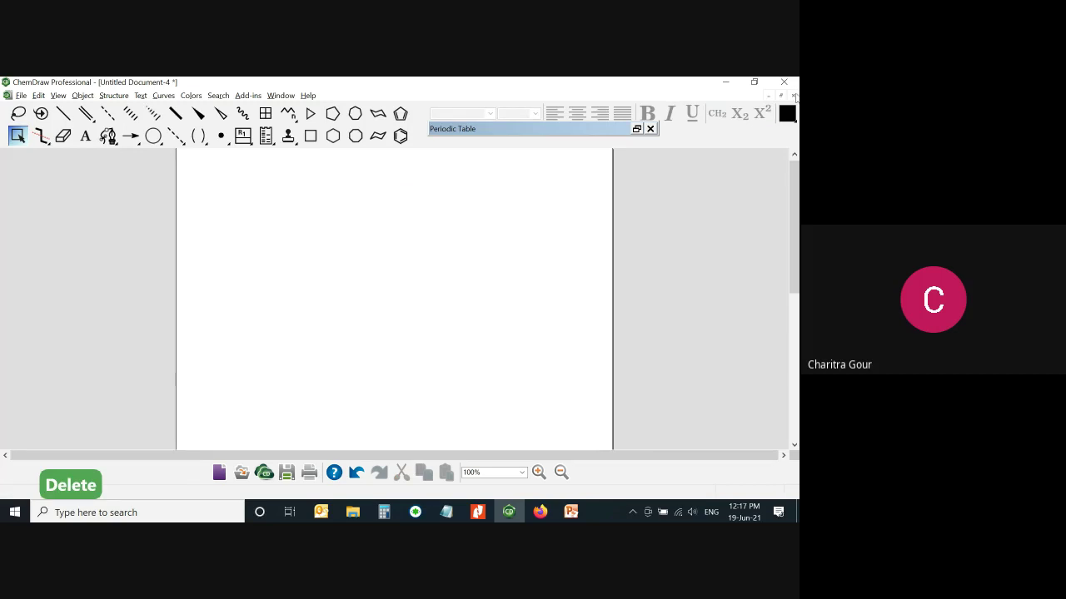
{"action": "left_click", "coordinate": [792, 95]}
{"action": "left_click", "coordinate": [425, 315]}
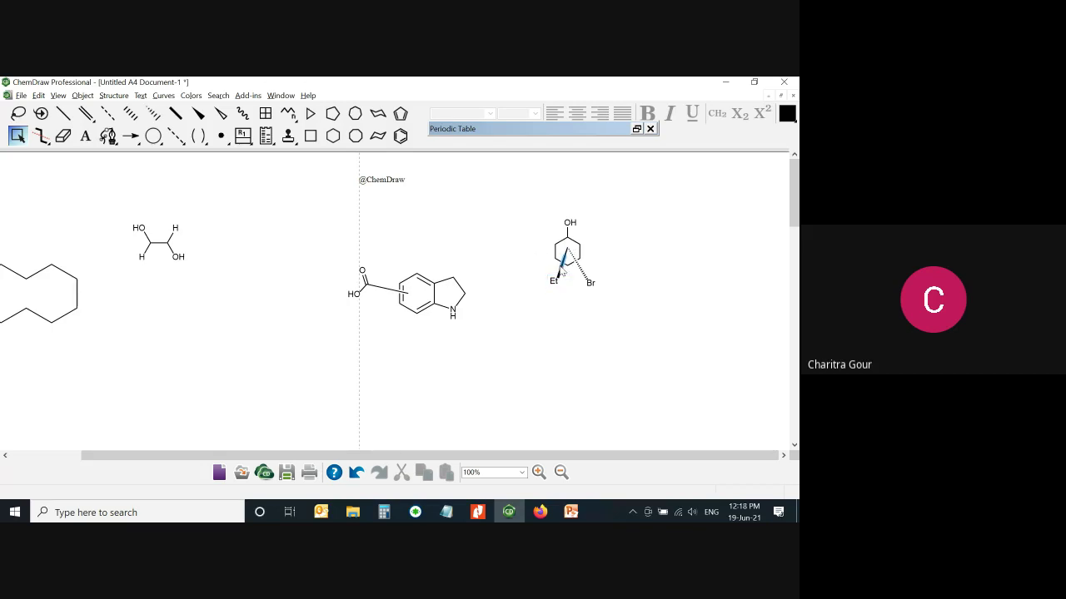
Remove the Et and Br variable attachments from the cyclohexanol and add a single bond on the ring carbon next to the OH-bearing one
{"action": "key", "text": "Delete"}
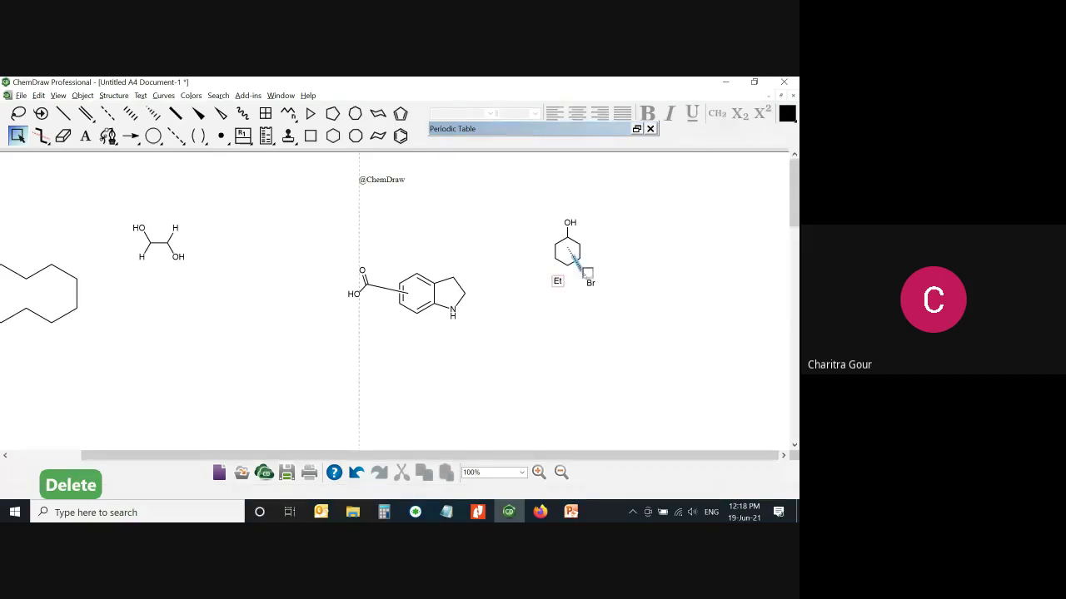
{"action": "key", "text": "Delete"}
{"action": "key", "text": "Delete"}
{"action": "key", "text": "Delete"}
{"action": "key", "text": "Delete"}
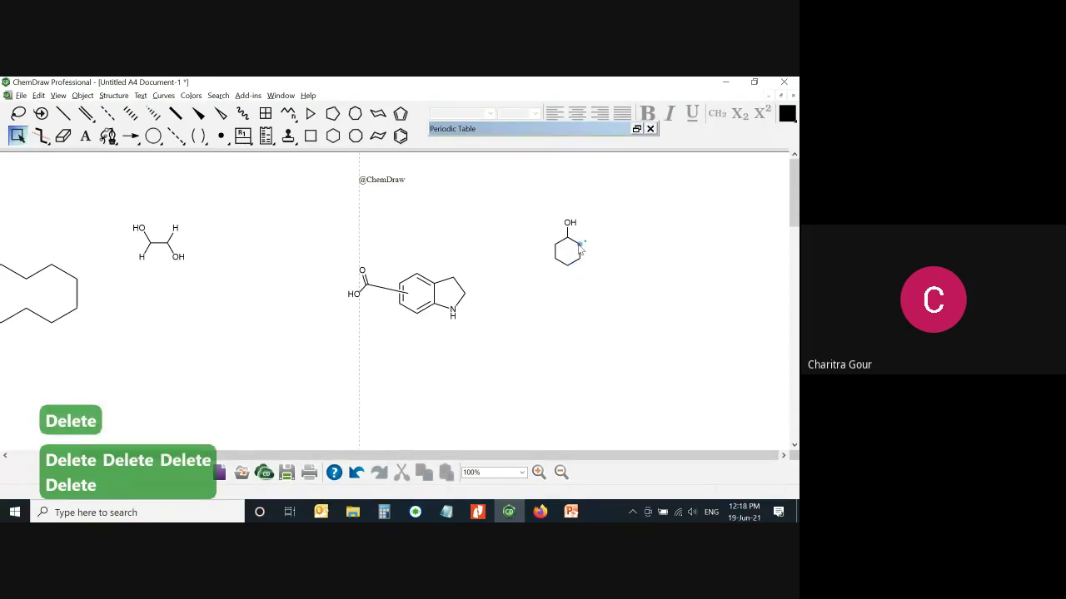
{"action": "key", "text": "1"}
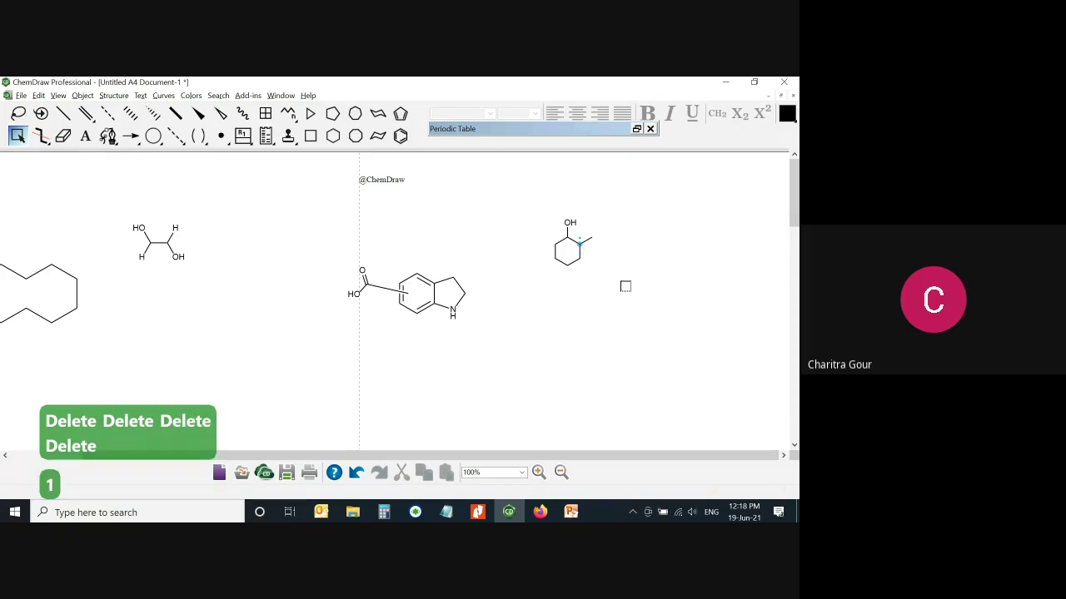
{"action": "key", "text": "Right"}
{"action": "key", "text": "Right"}
{"action": "key", "text": "Left"}
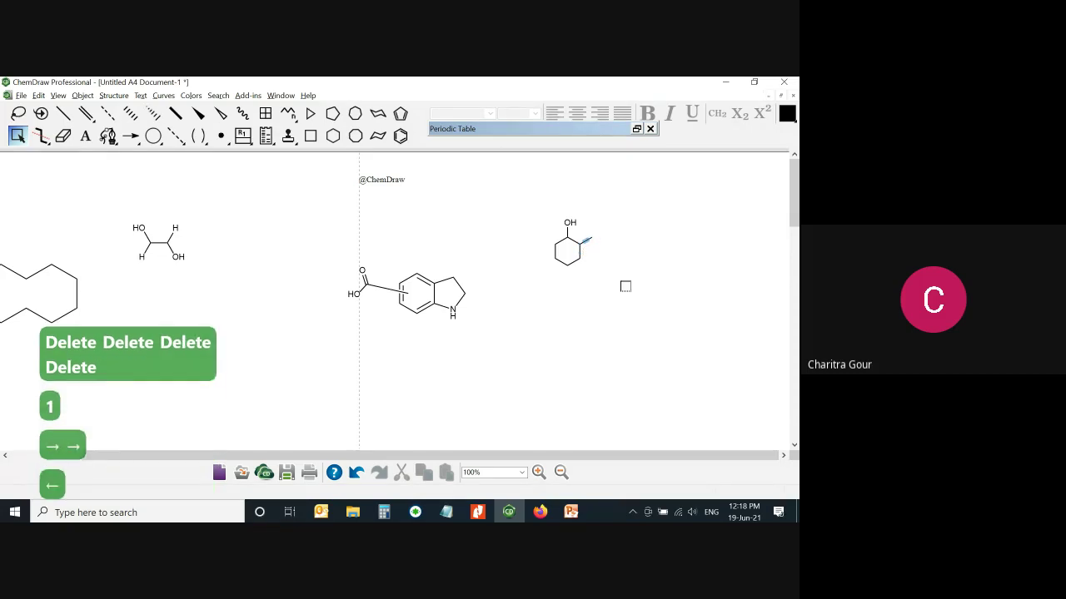
{"action": "key", "text": "Right"}
{"action": "key", "text": "t"}
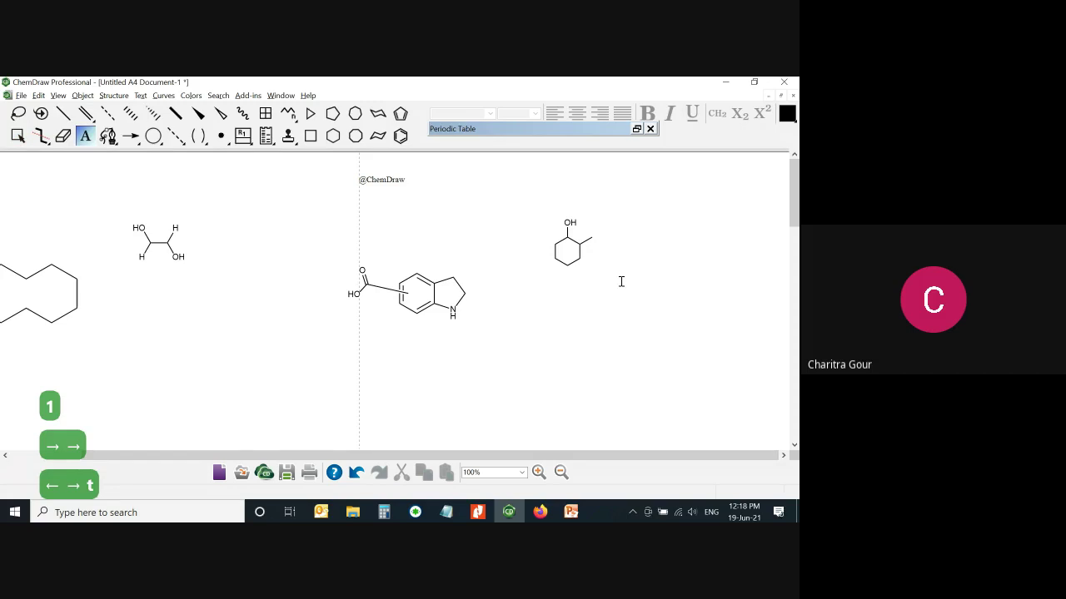
{"action": "key", "text": "t"}
{"action": "key", "text": "Right"}
{"action": "key", "text": "Left"}
{"action": "key", "text": "Right"}
{"action": "key", "text": "Right"}
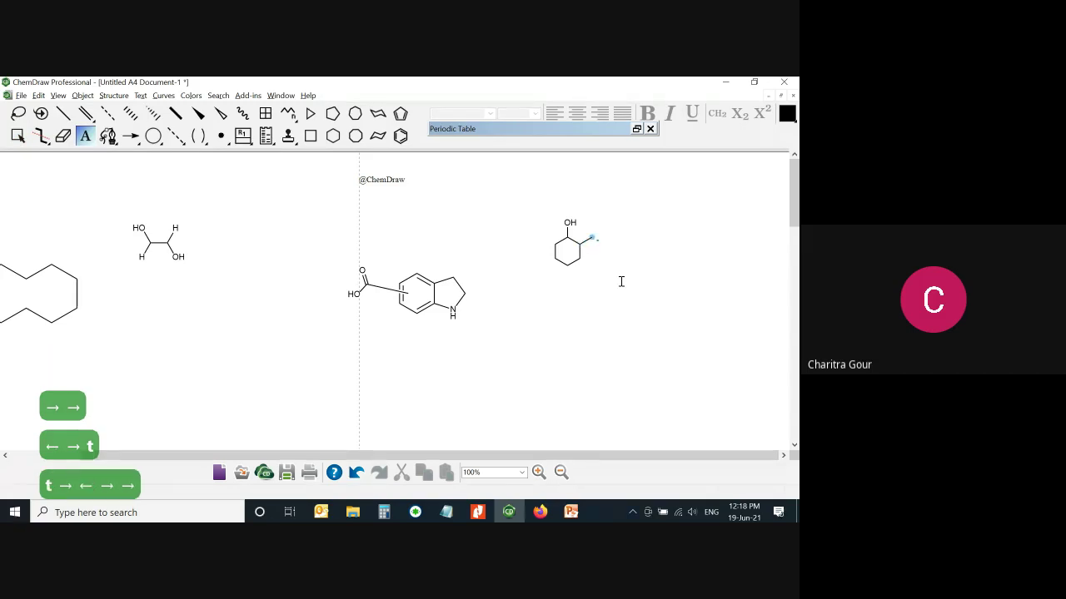
{"action": "key", "text": "t"}
{"action": "key", "text": "Left"}
{"action": "key", "text": "Right"}
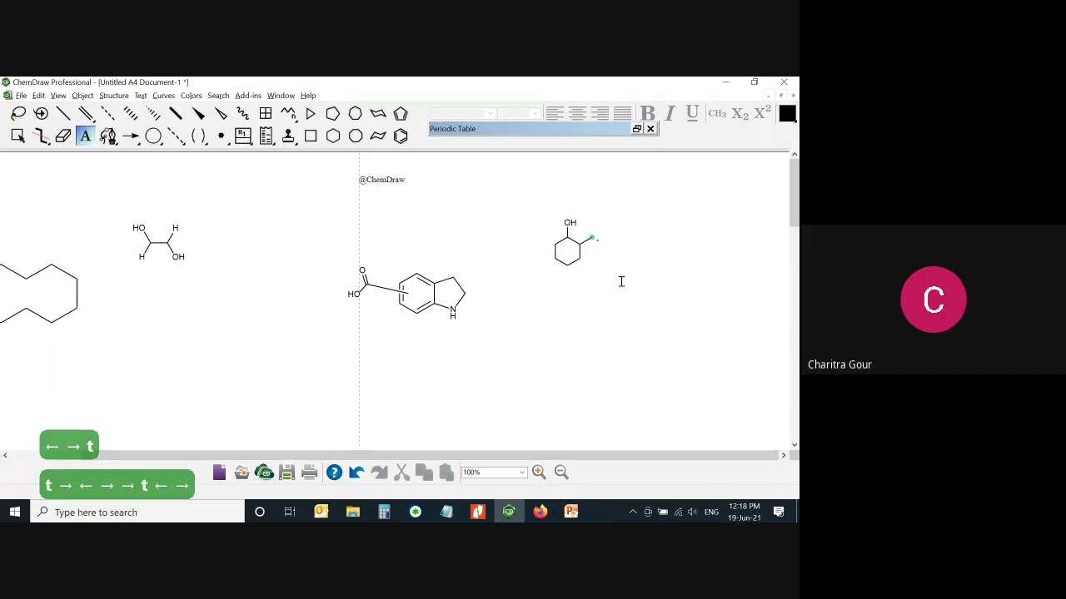
{"action": "key", "text": "a"}
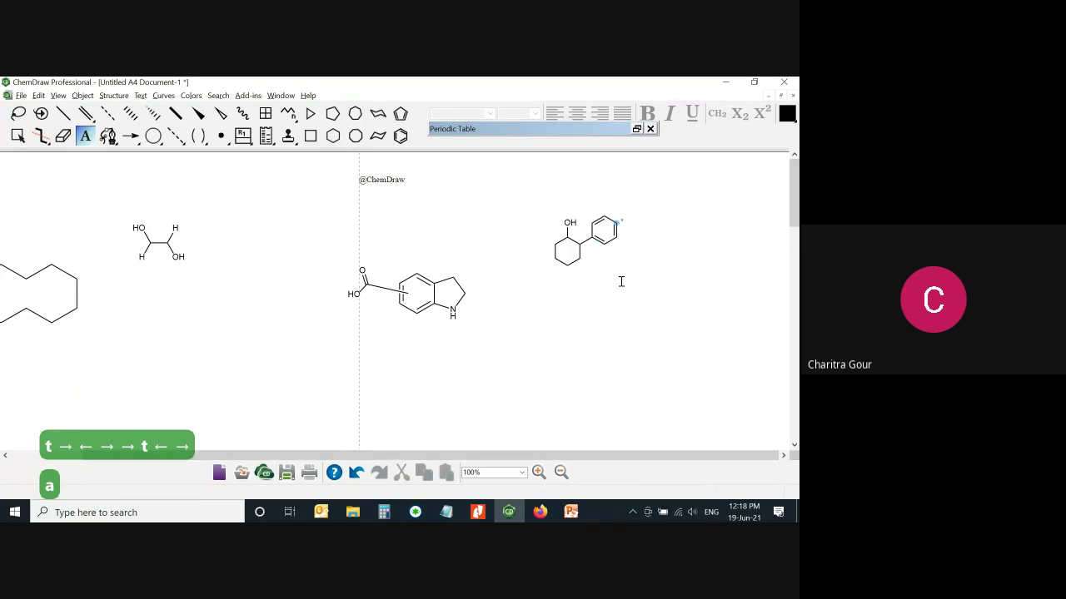
{"action": "key", "text": "ctrl+z"}
{"action": "key", "text": "Left"}
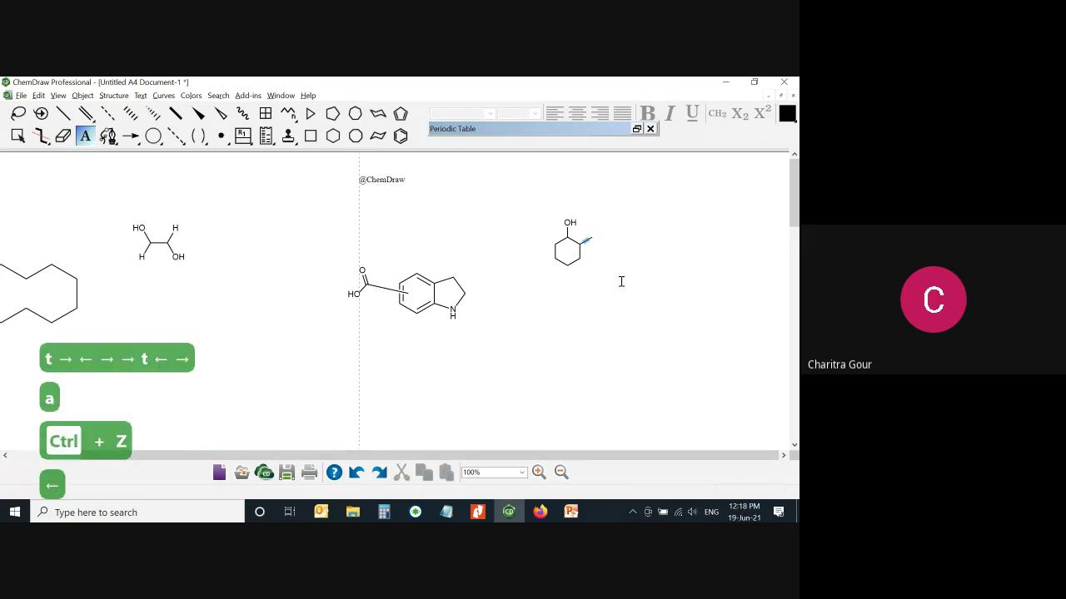
{"action": "key", "text": "Right"}
{"action": "key", "text": "t"}
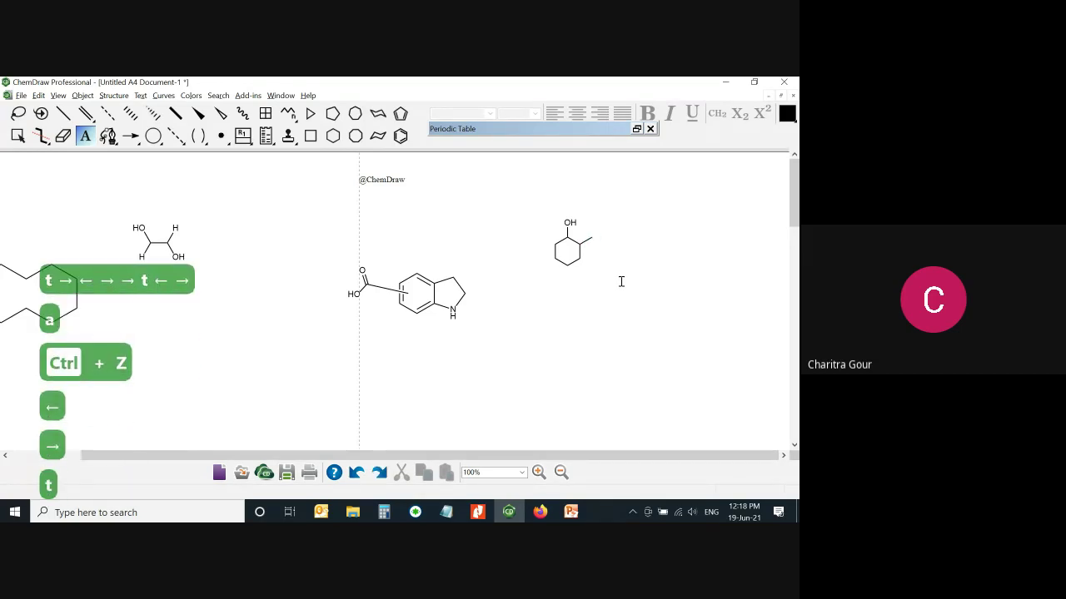
{"action": "key", "text": "Right"}
{"action": "key", "text": "Right"}
{"action": "key", "text": "t"}
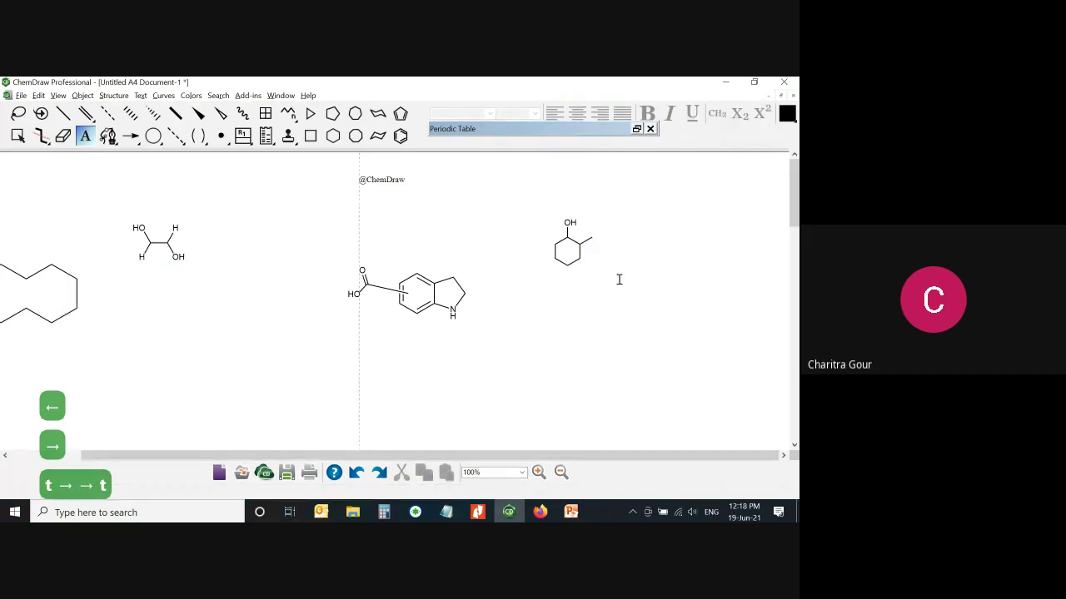
Label the free end of the cyclohexanol's new bond with the alternative groups [Me, Et, iPr, nPr]
{"action": "left_click", "coordinate": [591, 239]}
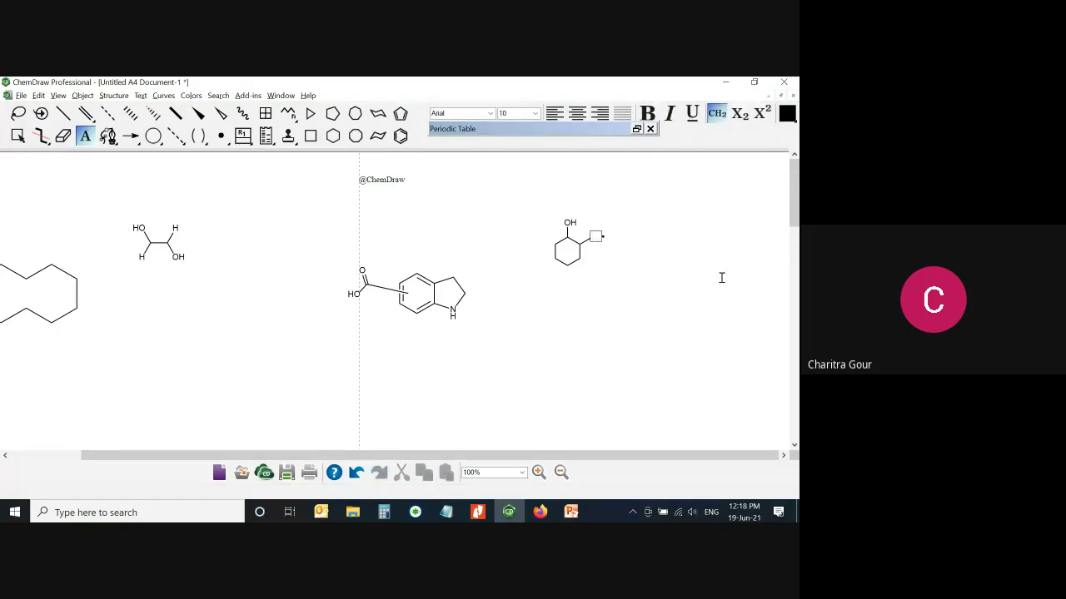
{"action": "type", "text": "[]"}
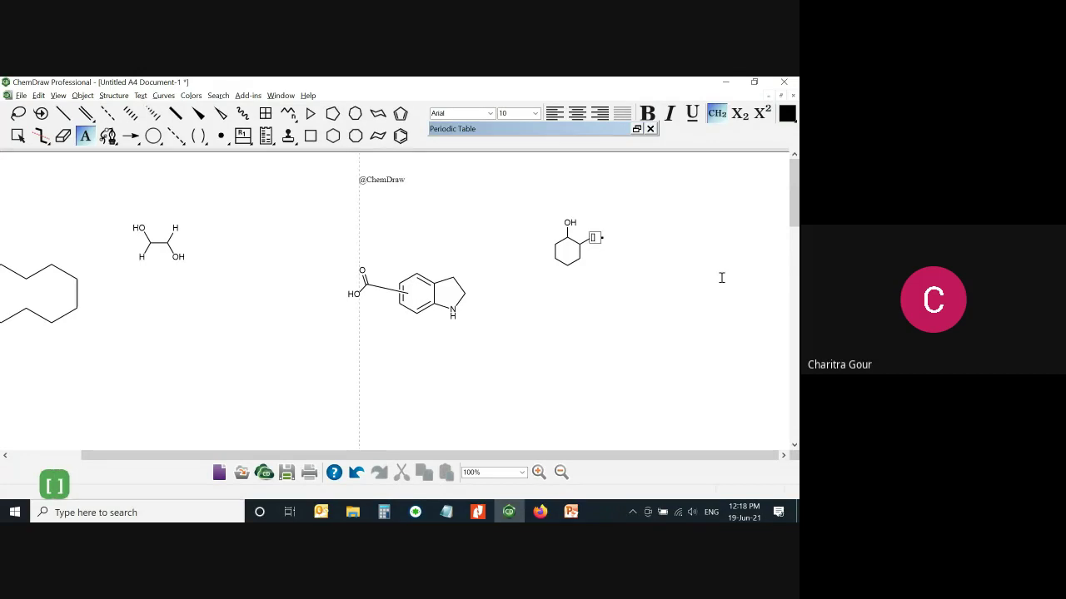
{"action": "key", "text": "Left"}
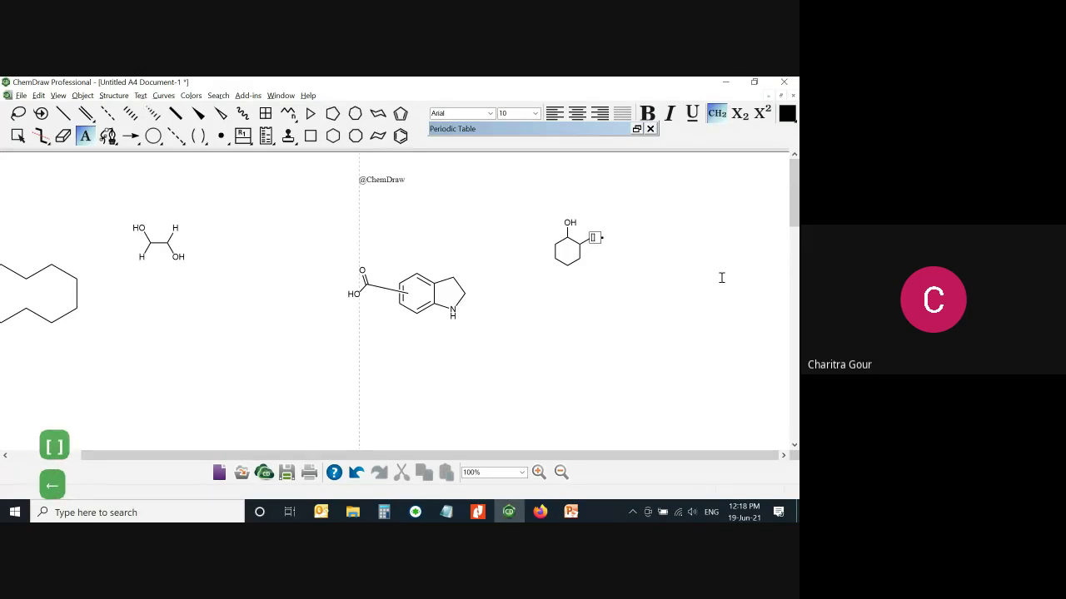
{"action": "type", "text": "Me,"}
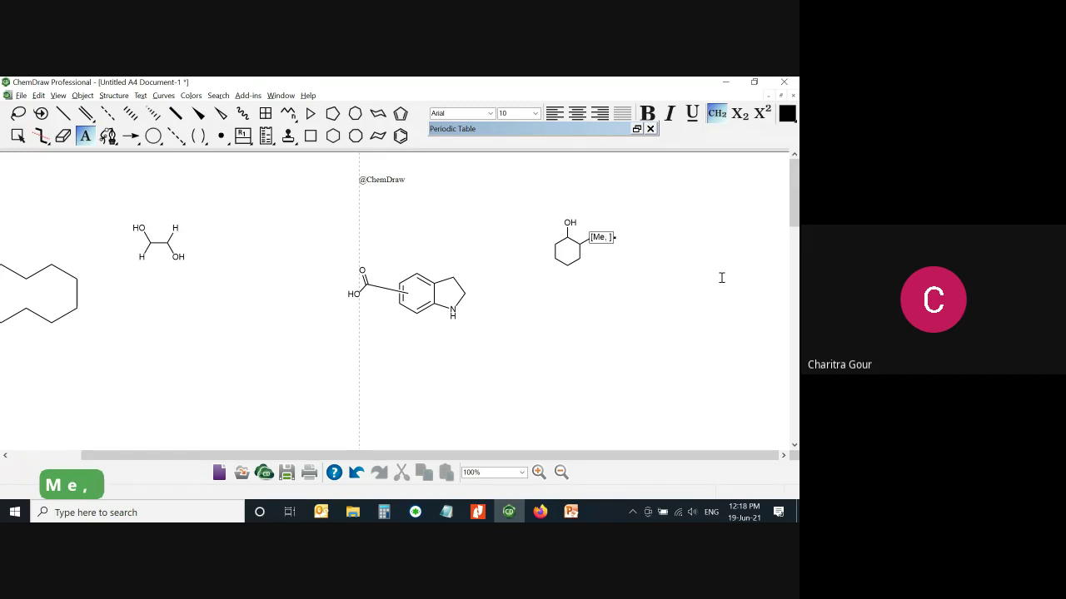
{"action": "type", "text": "Et"}
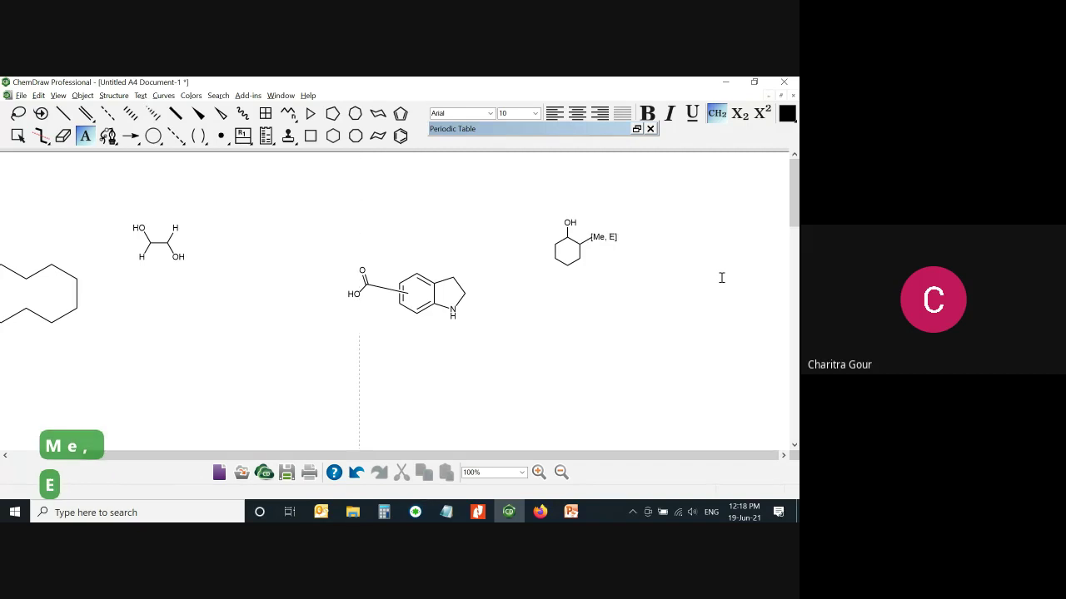
{"action": "type", "text": ","}
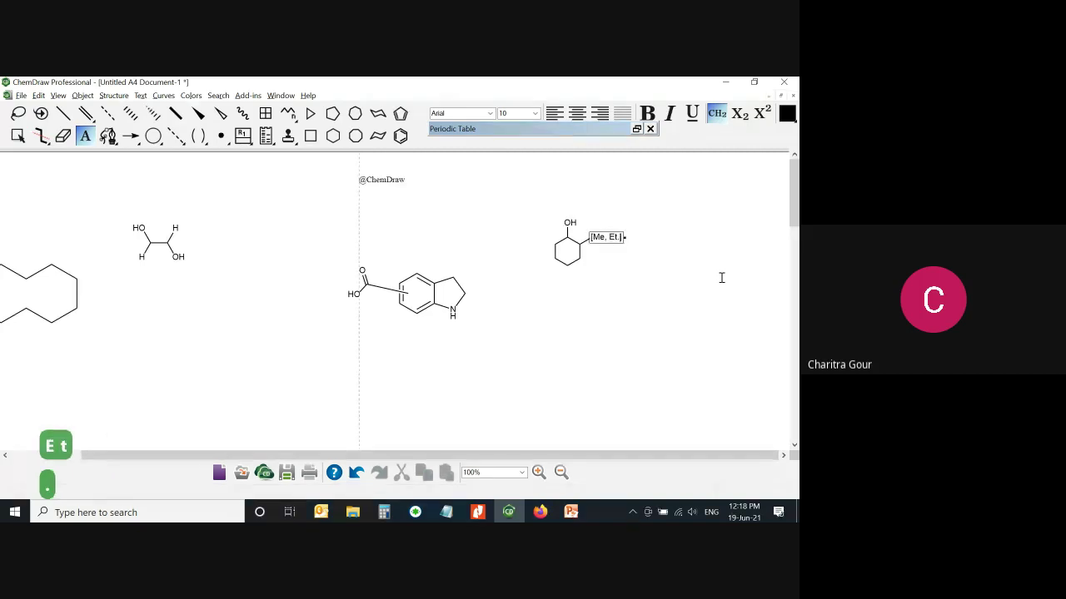
{"action": "key", "text": "BackSpace"}
{"action": "type", "text": ", "}
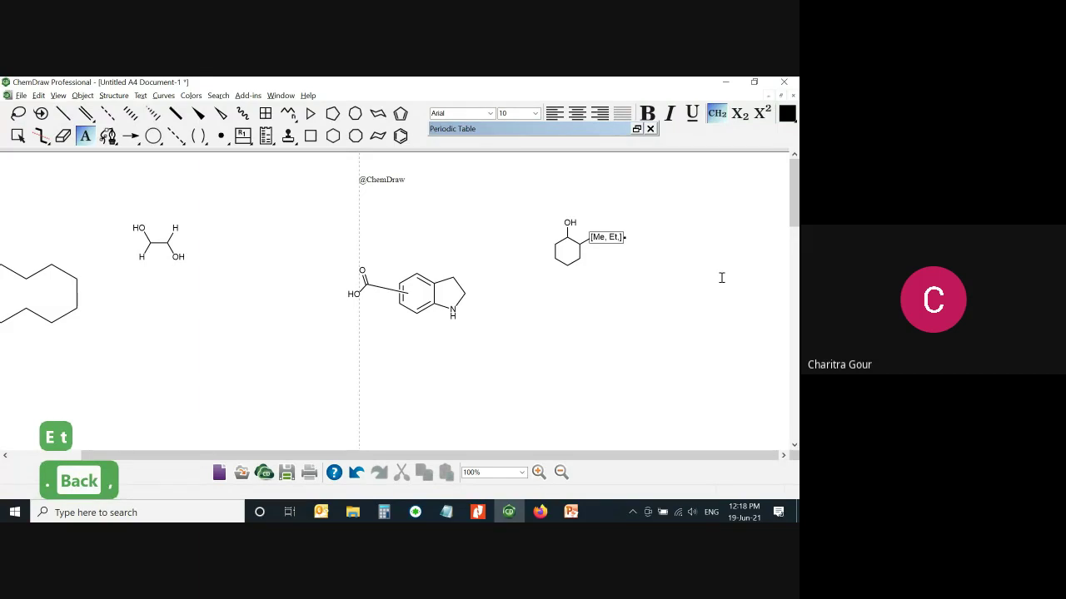
{"action": "type", "text": "iPr,"}
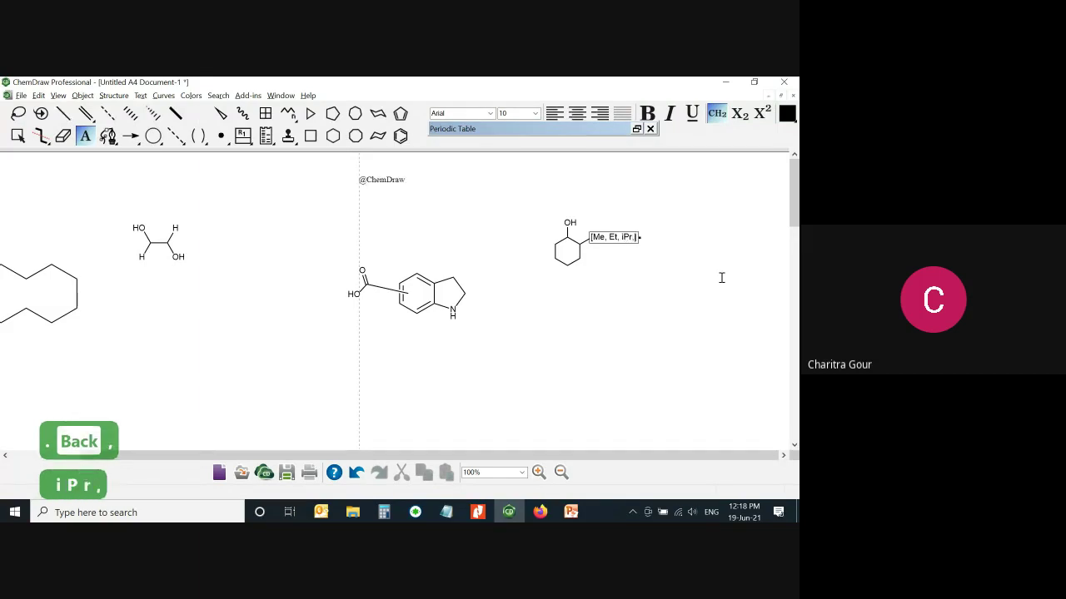
{"action": "type", "text": " n"}
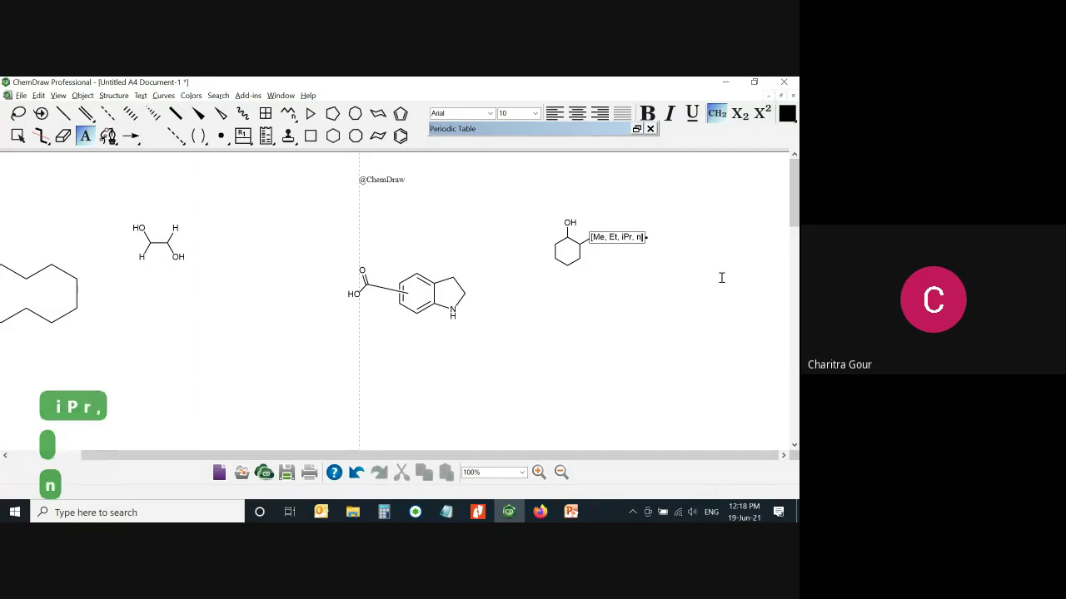
{"action": "type", "text": "Pr"}
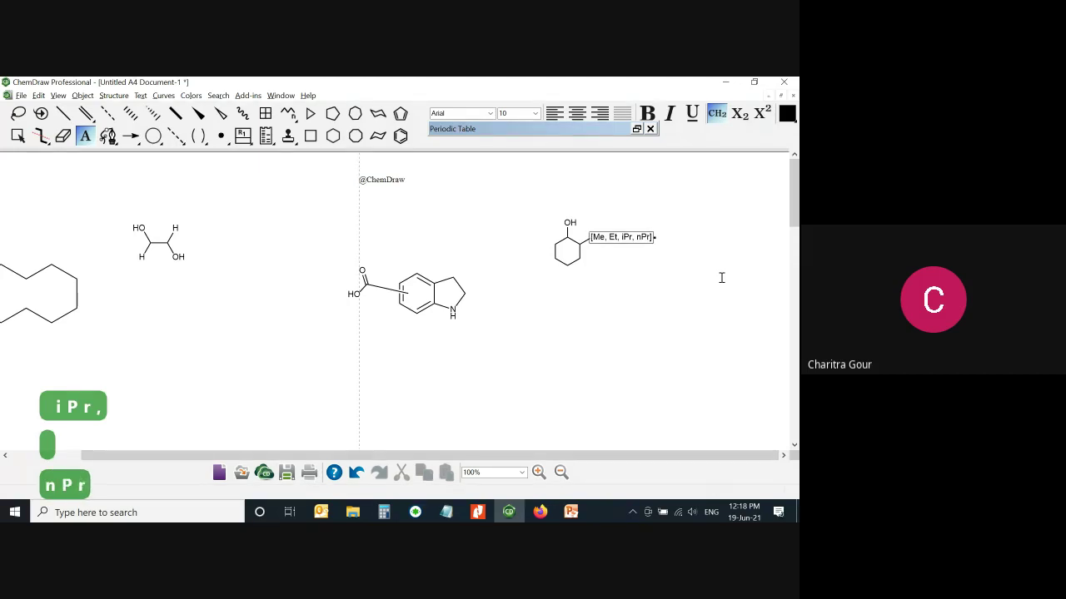
{"action": "key", "text": "Return"}
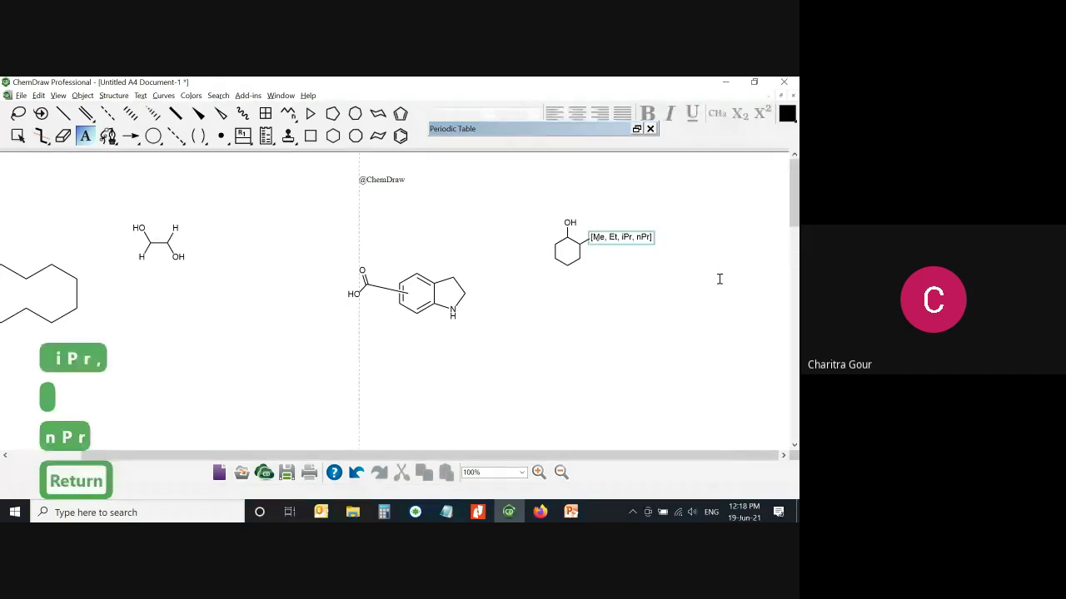
Expand the cyclohexanol bearing the alternative group list as a generic structure
{"action": "key", "text": "space"}
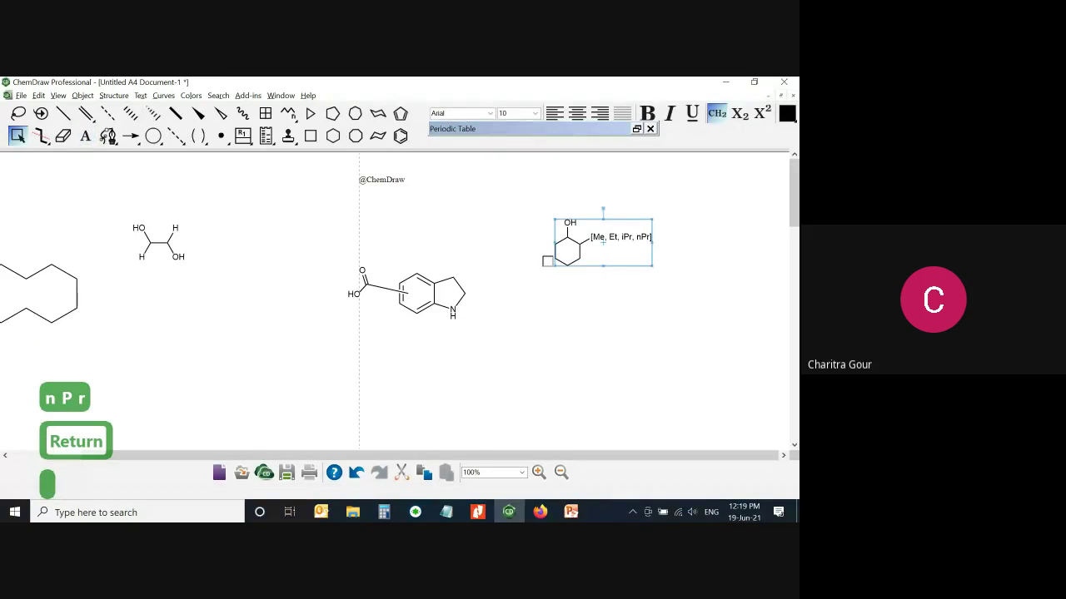
{"action": "left_click", "coordinate": [114, 95]}
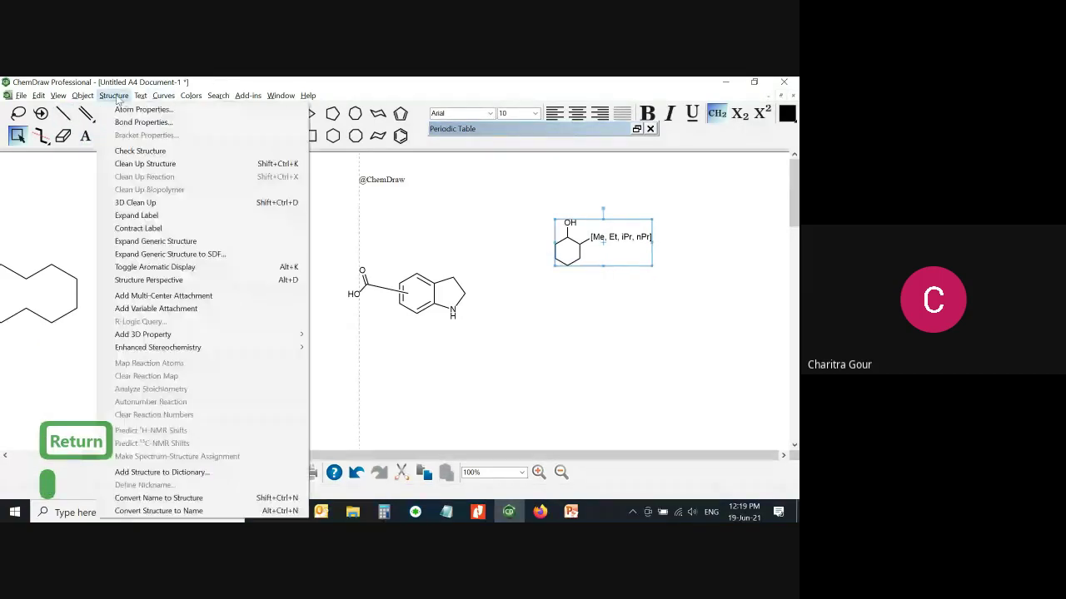
{"action": "left_click", "coordinate": [177, 245]}
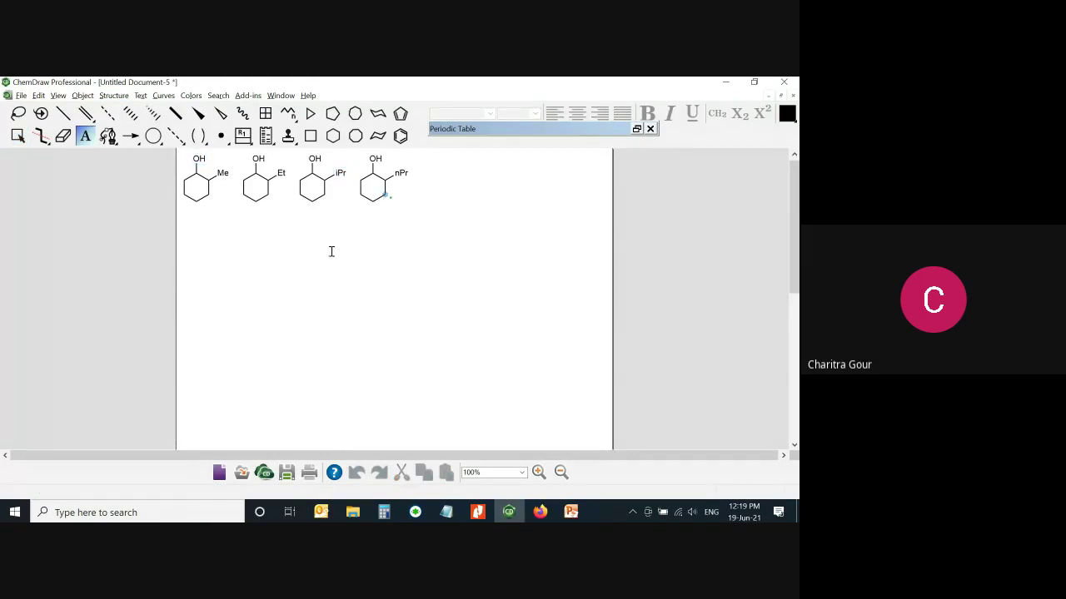
{"action": "key", "text": "Escape"}
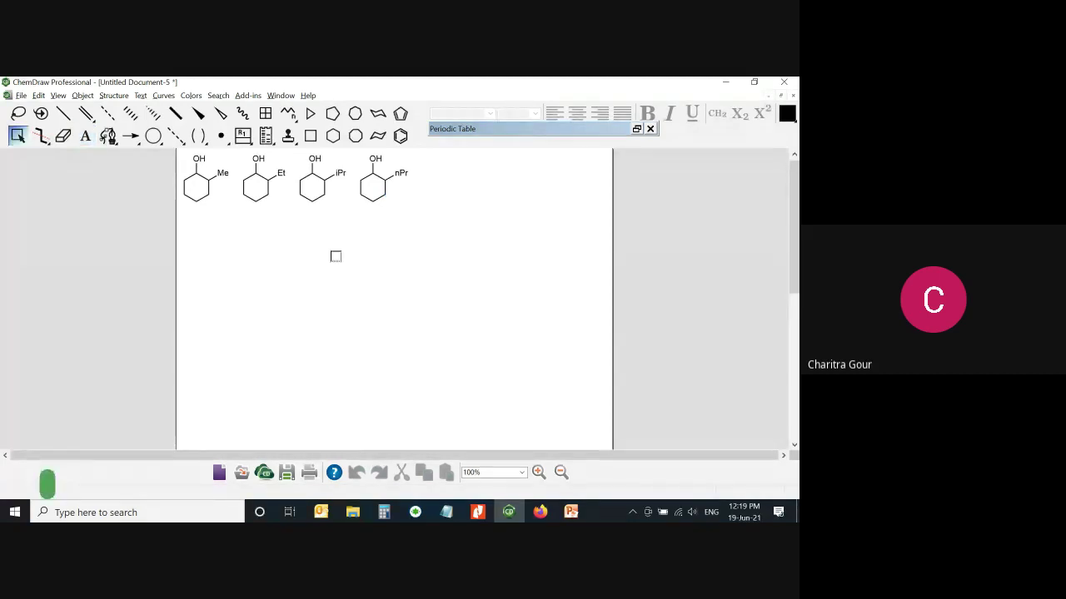
Move the four expanded cyclohexanols down the page and expand their Me, Et, iPr and nPr labels into drawn bonds
{"action": "left_click_drag", "start_coordinate": [176, 151], "coordinate": [466, 241]}
{"action": "left_click_drag", "start_coordinate": [379, 183], "coordinate": [393, 225]}
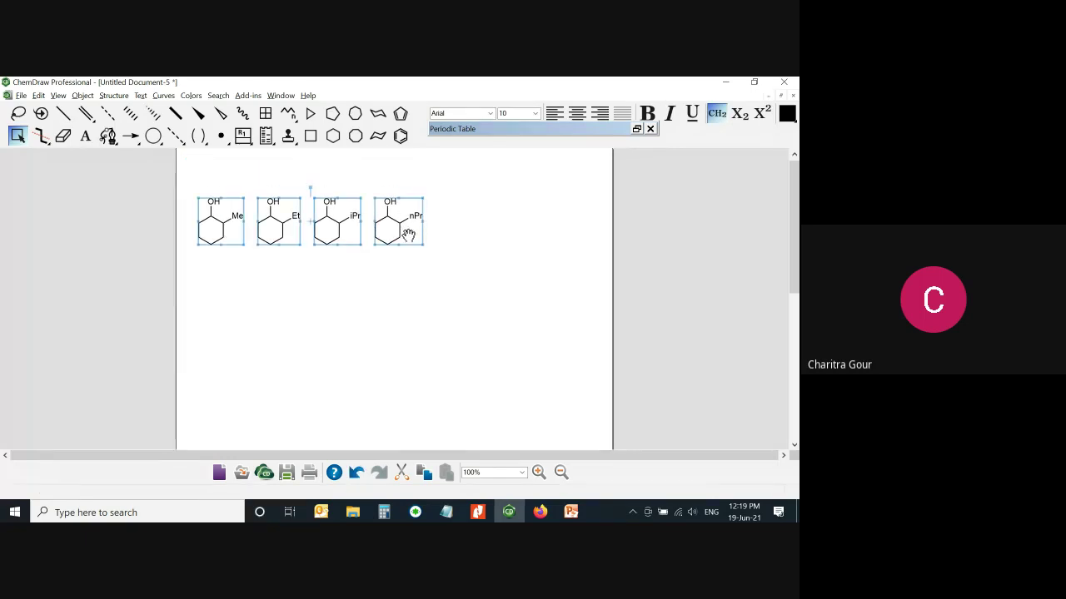
{"action": "right_click", "coordinate": [286, 225]}
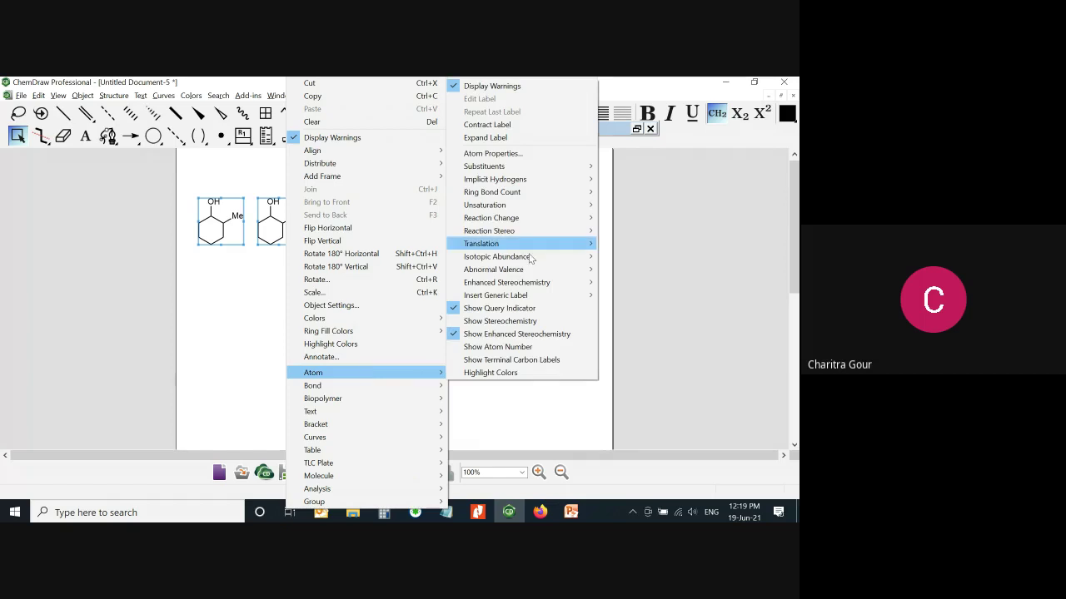
{"action": "left_click", "coordinate": [526, 138]}
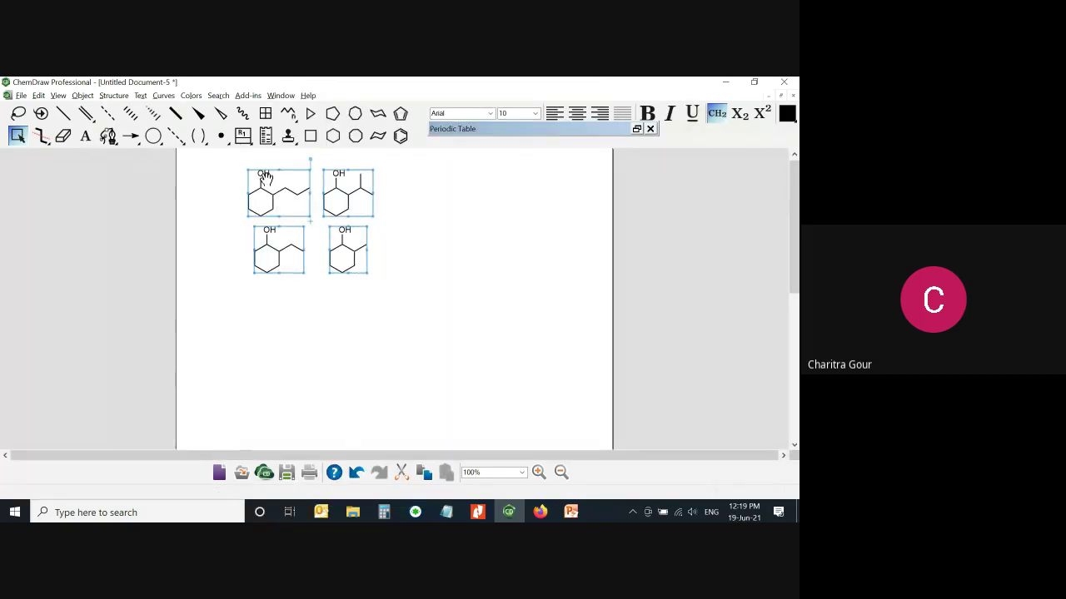
Close the document containing the four expanded cyclohexanols without saving its changes
{"action": "key", "text": "ctrl+a"}
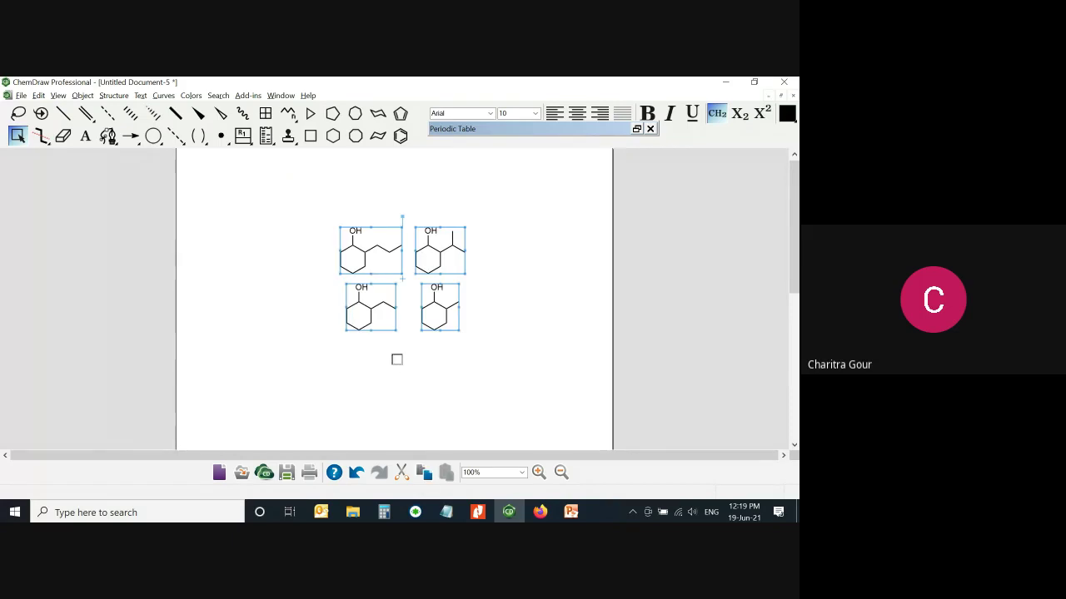
{"action": "key", "text": "ctrl+z"}
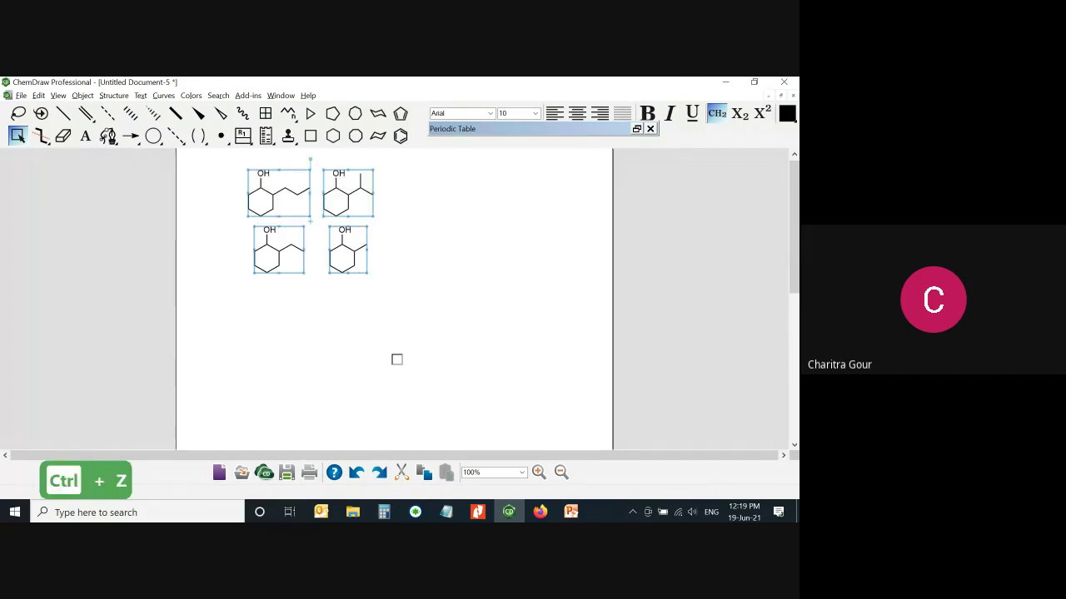
{"action": "left_click", "coordinate": [791, 97]}
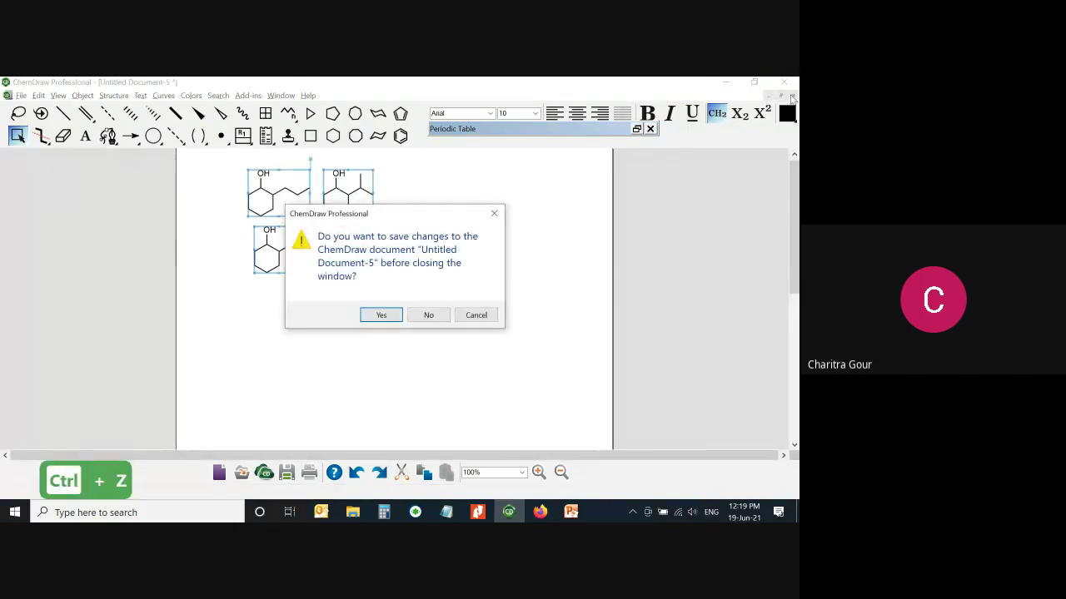
{"action": "left_click", "coordinate": [439, 319]}
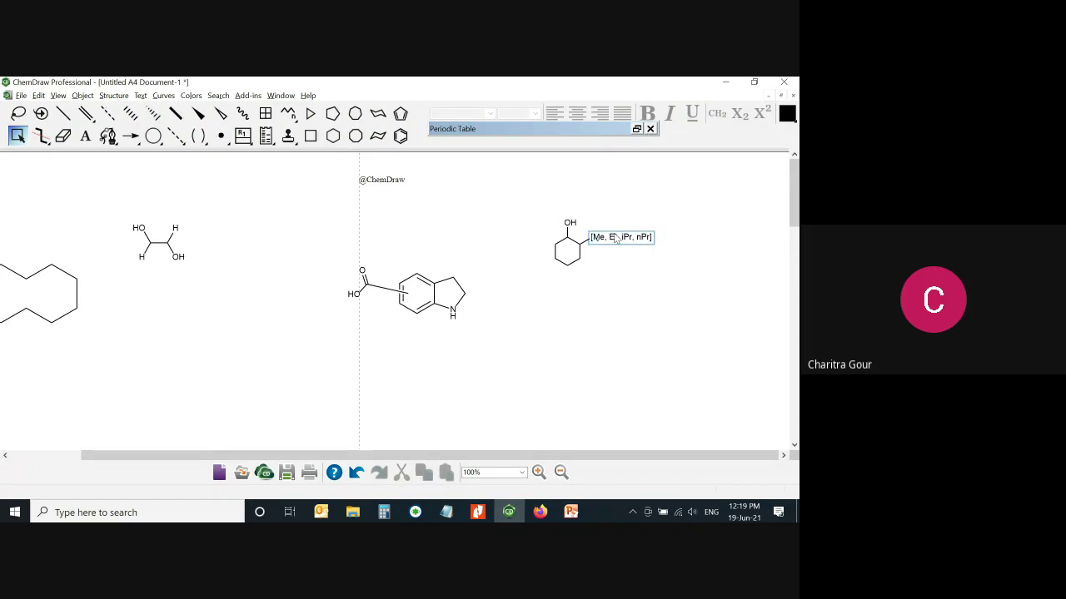
Remove the [Me, Et, iPr, nPr] label and its bond from the cyclohexanol ring
{"action": "key", "text": "Delete"}
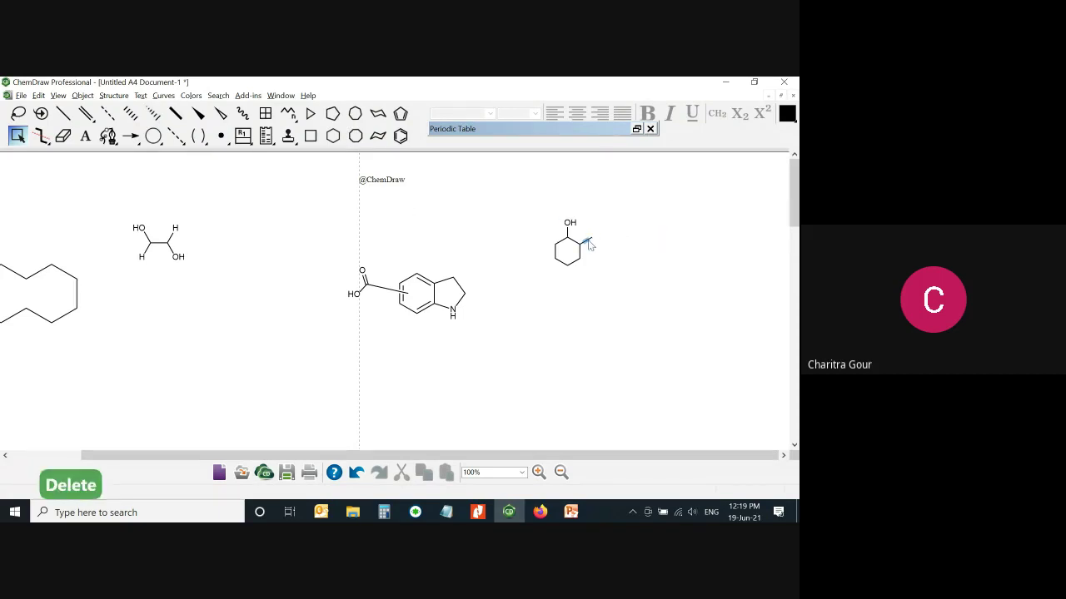
{"action": "key", "text": "Delete"}
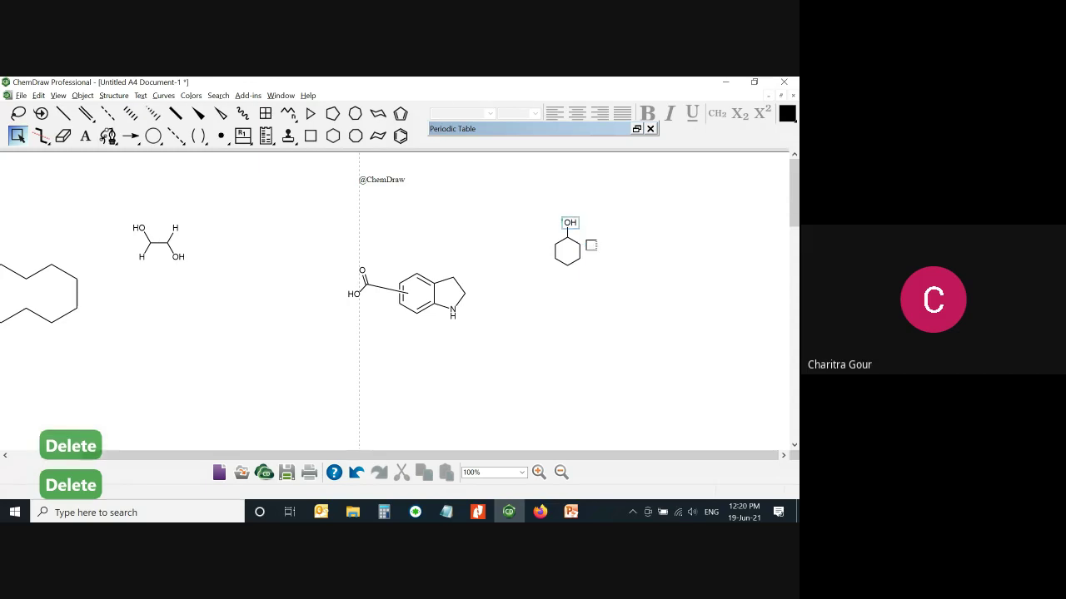
Enlarge the view to 150% and move the indoline carboxylic acid structure farther away from the cyclohexanol
{"action": "left_click_drag", "start_coordinate": [533, 207], "coordinate": [612, 287]}
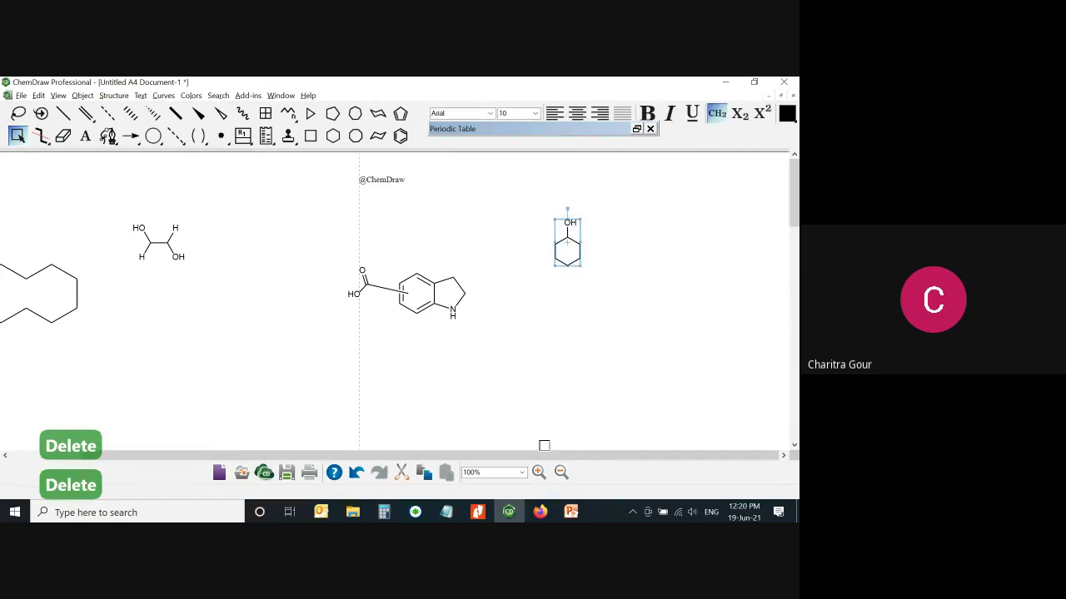
{"action": "left_click", "coordinate": [538, 472]}
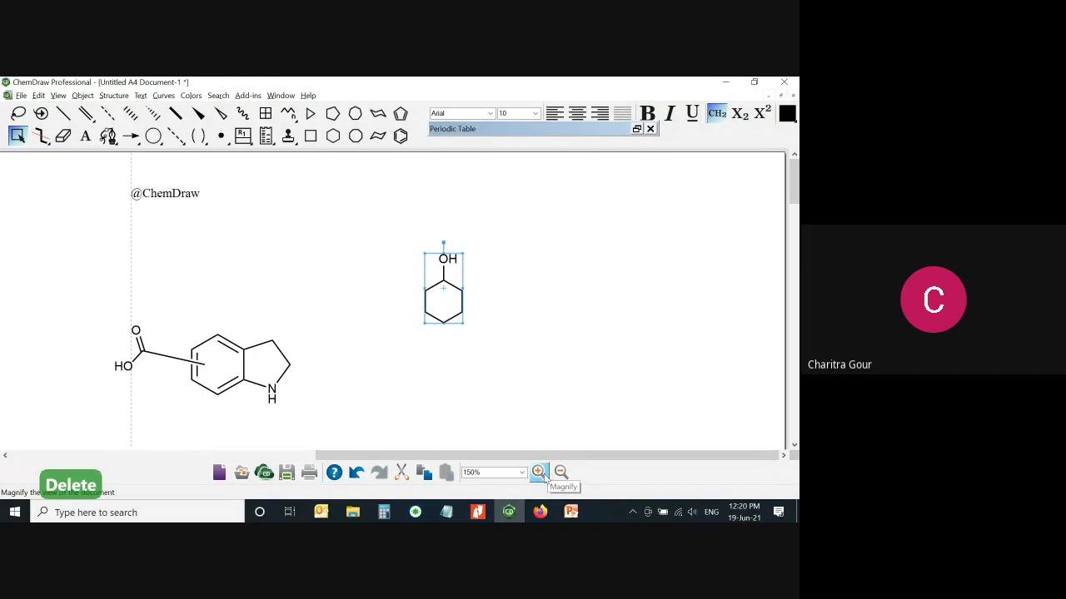
{"action": "left_click_drag", "start_coordinate": [797, 196], "coordinate": [798, 204]}
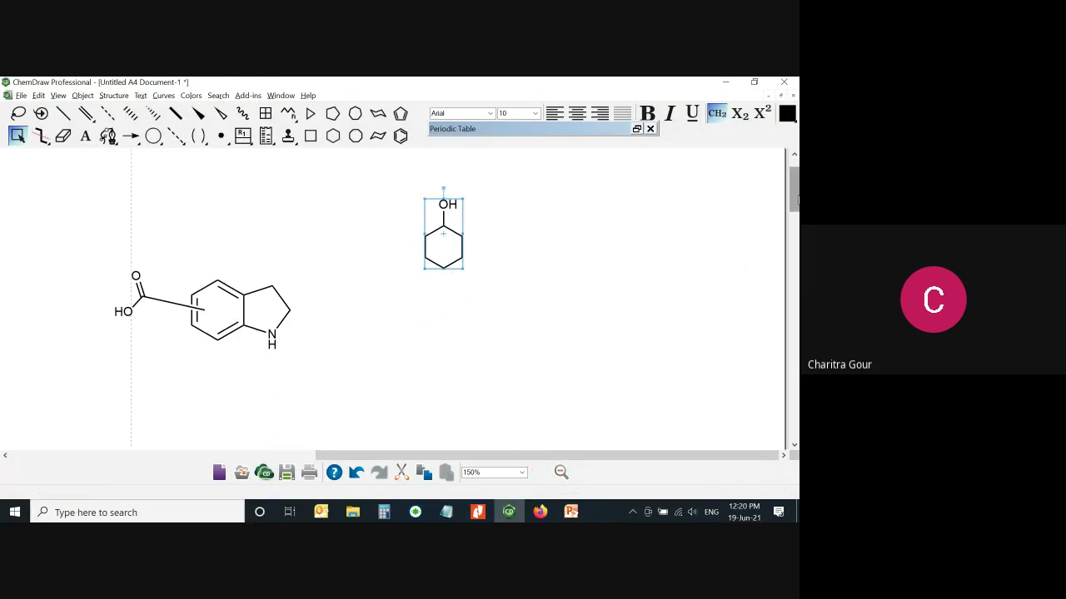
{"action": "left_click_drag", "start_coordinate": [100, 244], "coordinate": [303, 376]}
{"action": "left_click_drag", "start_coordinate": [248, 320], "coordinate": [133, 391]}
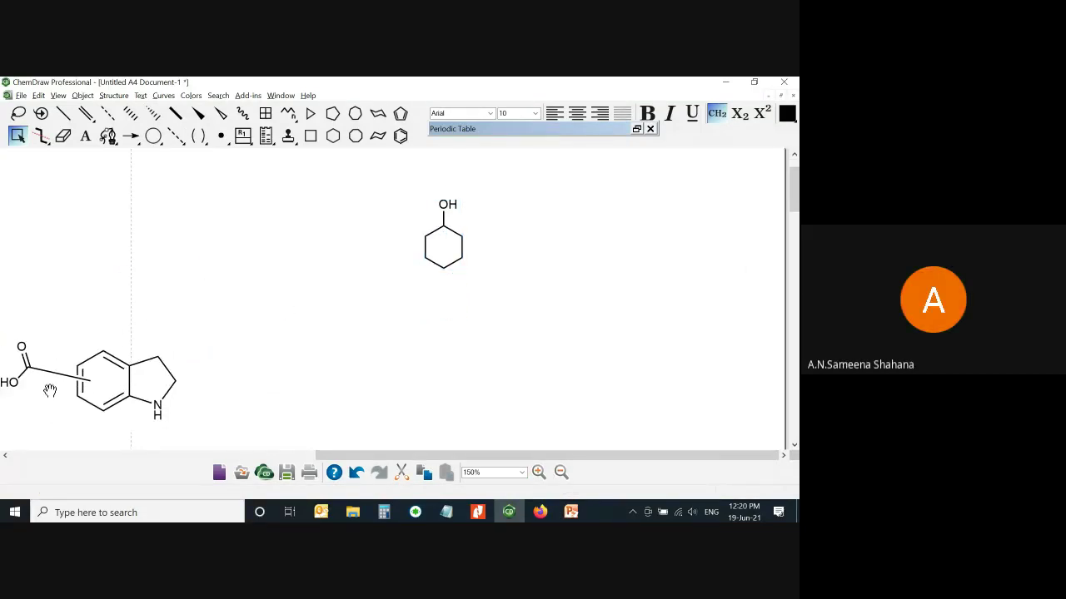
{"action": "left_click_drag", "start_coordinate": [398, 180], "coordinate": [506, 318]}
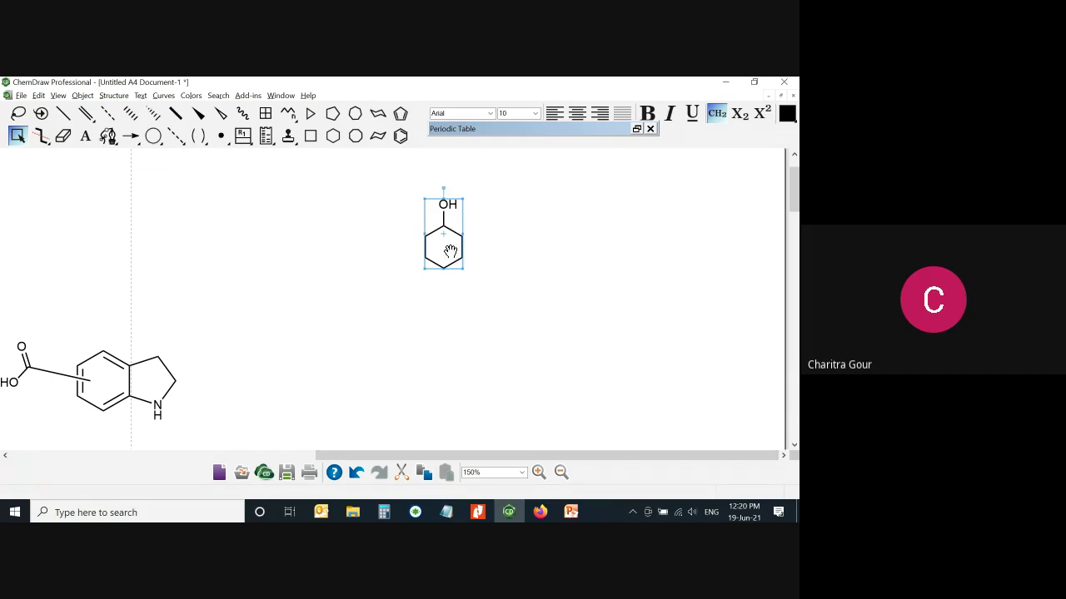
{"action": "left_click_drag", "start_coordinate": [450, 251], "coordinate": [449, 243]}
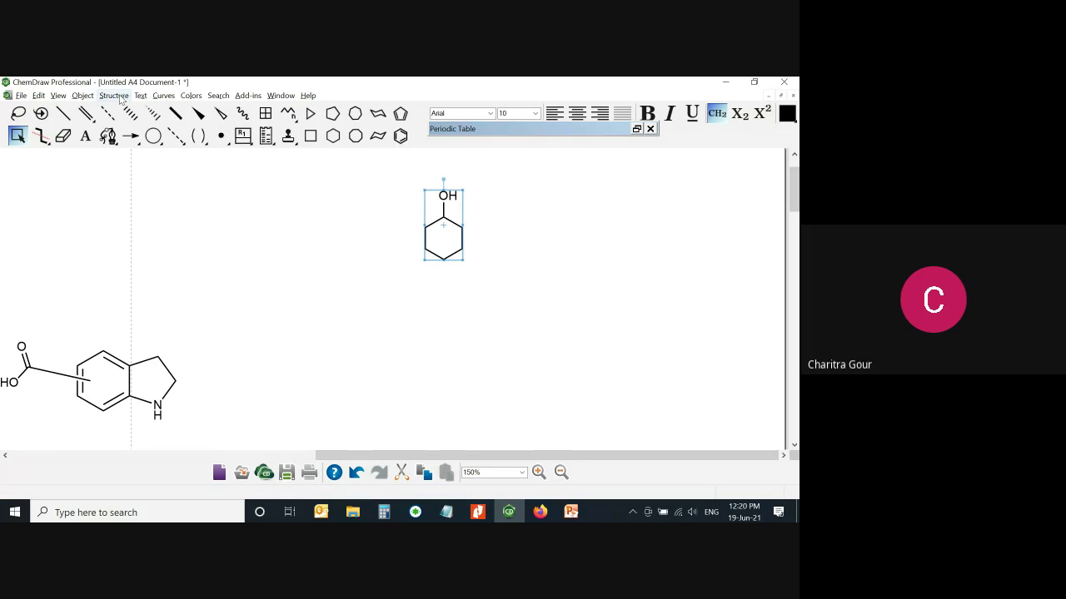
{"action": "left_click", "coordinate": [236, 193]}
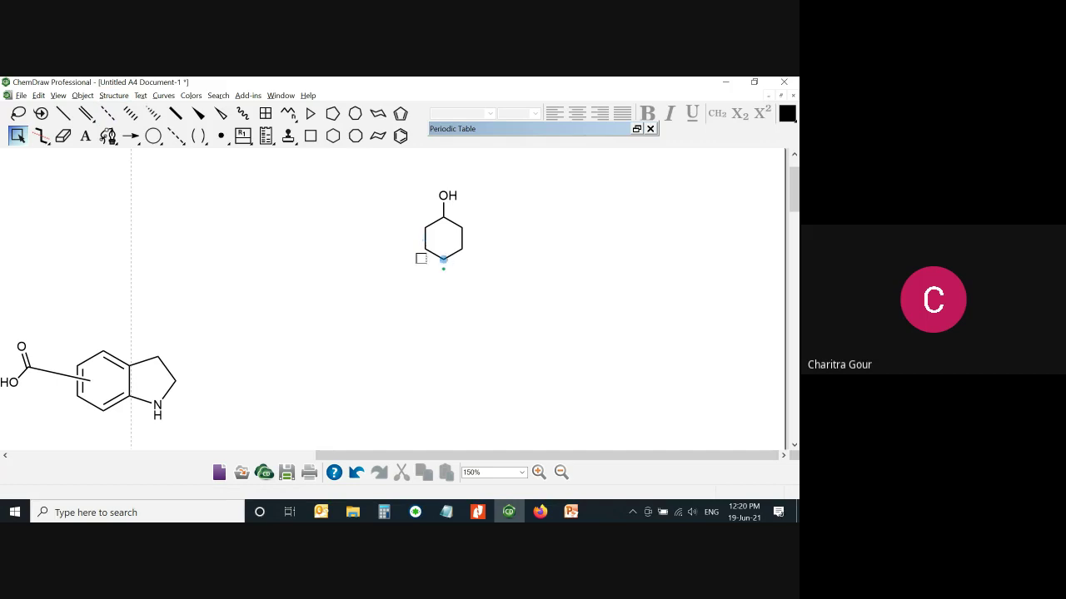
{"action": "left_click", "coordinate": [426, 251]}
{"action": "left_click", "coordinate": [444, 262], "text": "shift"}
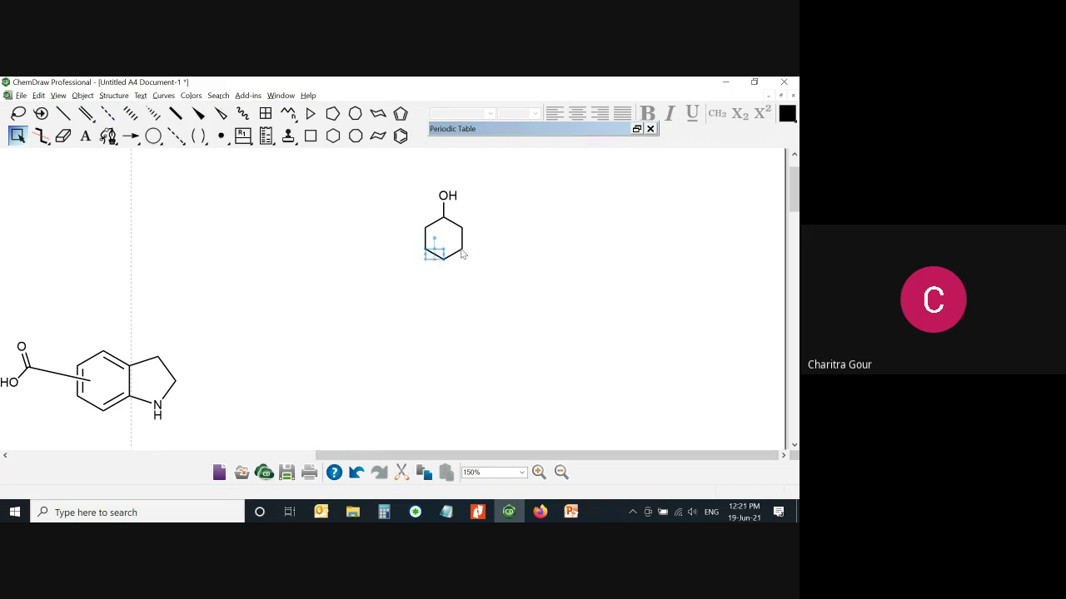
{"action": "left_click", "coordinate": [463, 254], "text": "shift"}
{"action": "left_click", "coordinate": [464, 233], "text": "shift"}
{"action": "key", "text": "ctrl+z"}
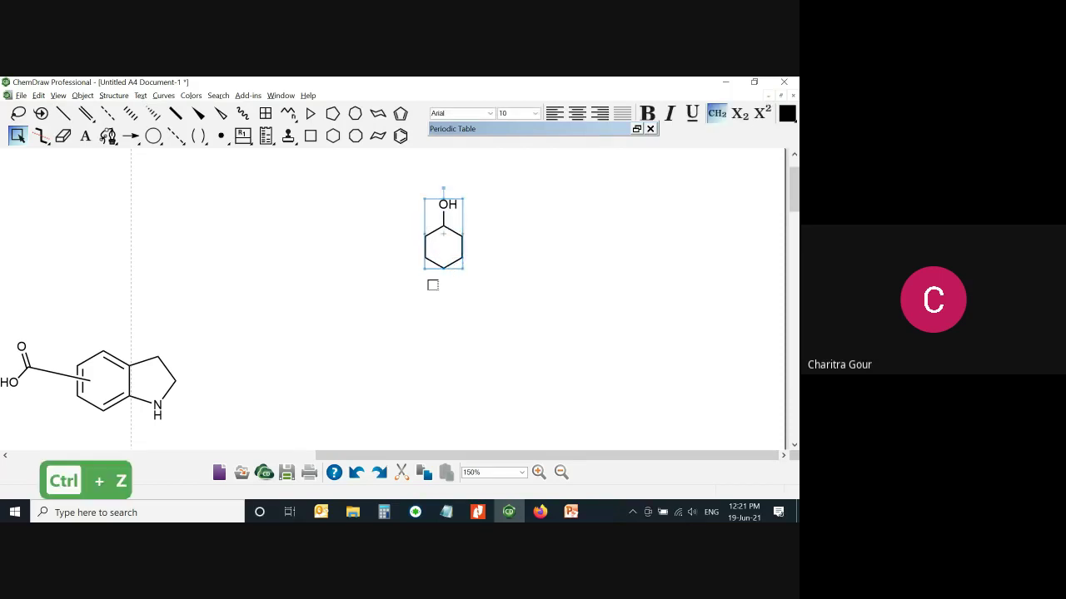
Add a variable attachment covering the five ring carbons without OH and shift its marker slightly left inside the cyclohexanol ring
{"action": "left_click", "coordinate": [432, 284]}
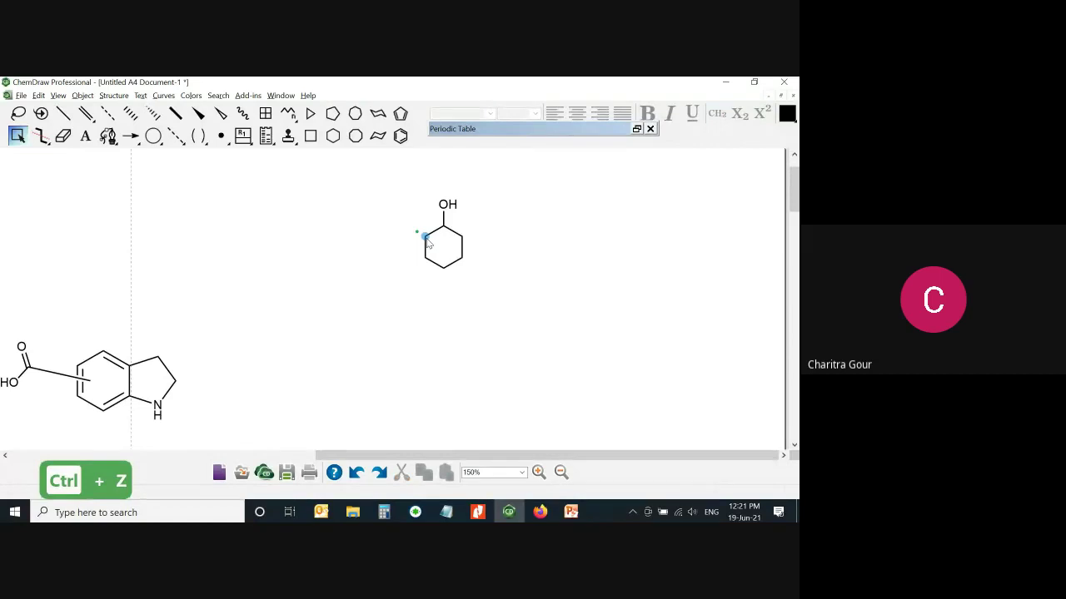
{"action": "left_click", "coordinate": [463, 236], "text": "shift"}
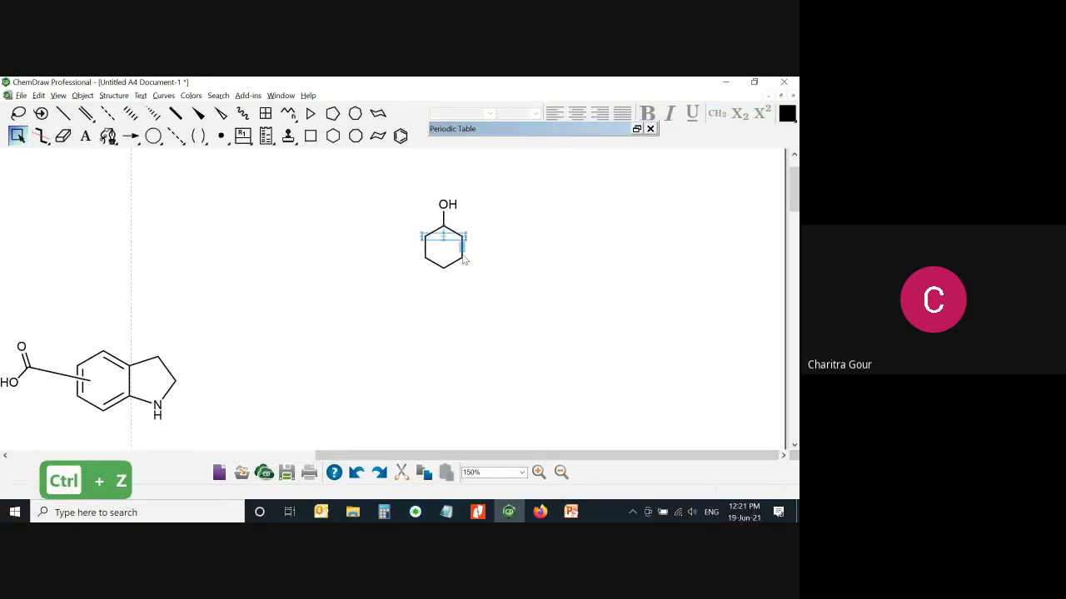
{"action": "left_click", "coordinate": [458, 268], "text": "shift"}
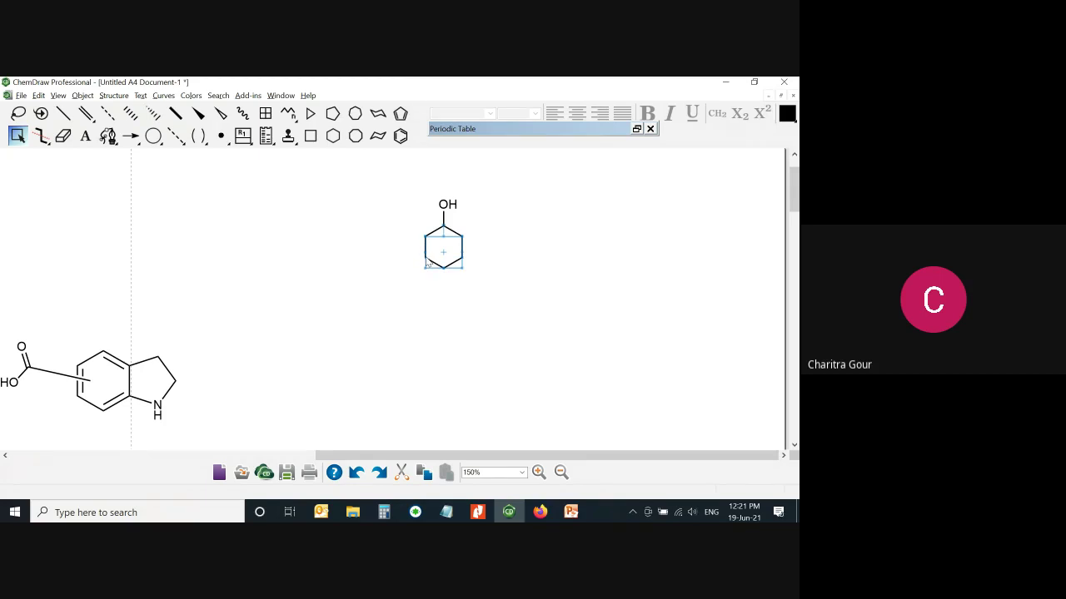
{"action": "left_click", "coordinate": [114, 96]}
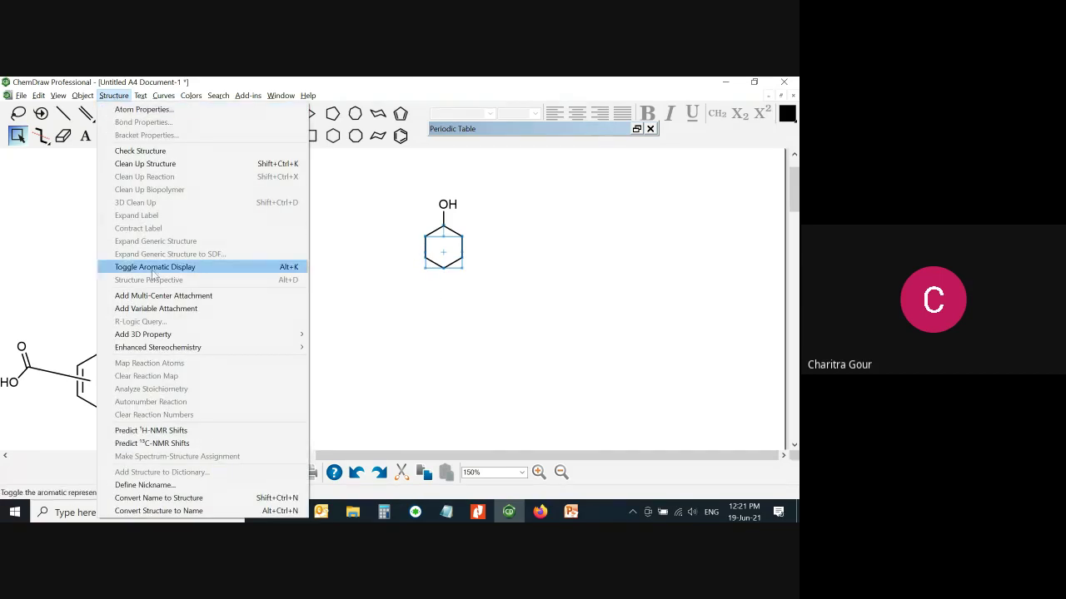
{"action": "left_click", "coordinate": [156, 309]}
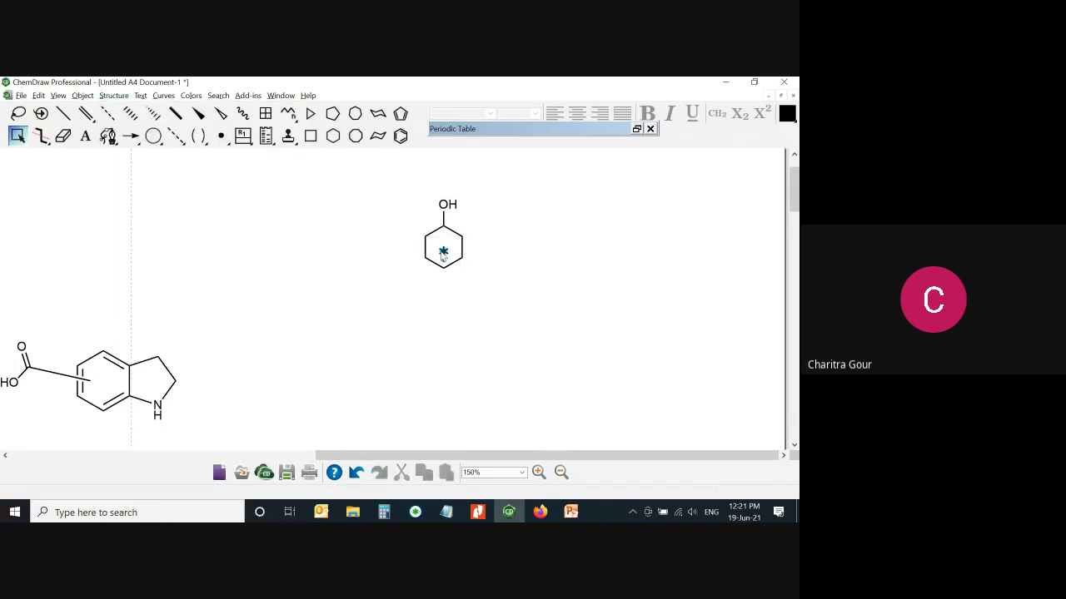
{"action": "left_click_drag", "start_coordinate": [444, 256], "coordinate": [441, 253]}
{"action": "left_click_drag", "start_coordinate": [440, 254], "coordinate": [423, 281]}
Add a second variable attachment to the same five ring carbons and move its marker to the right of the first one
{"action": "left_click", "coordinate": [462, 245]}
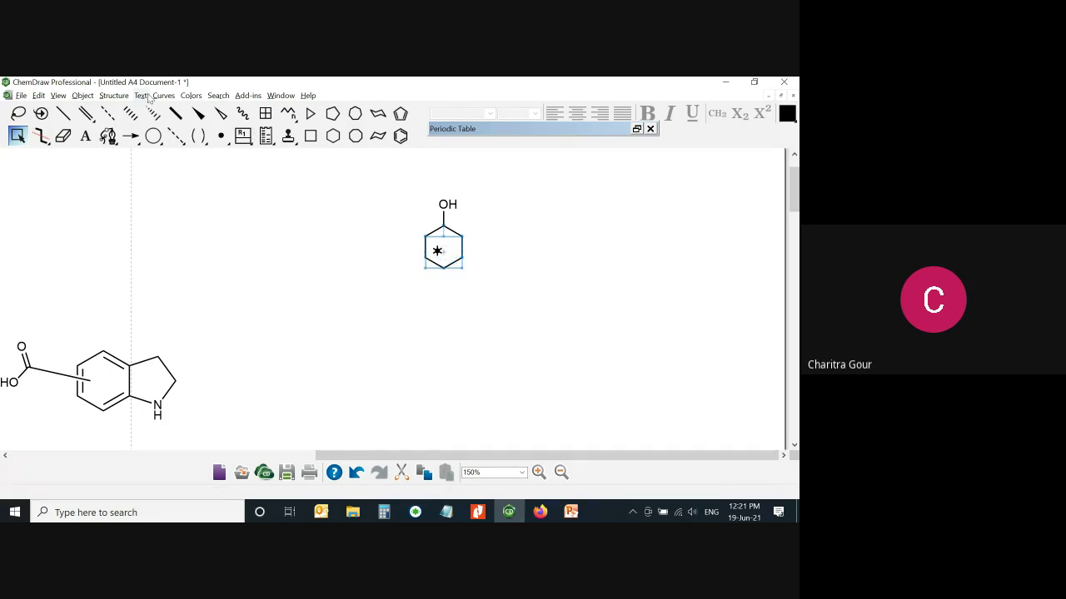
{"action": "left_click", "coordinate": [115, 96]}
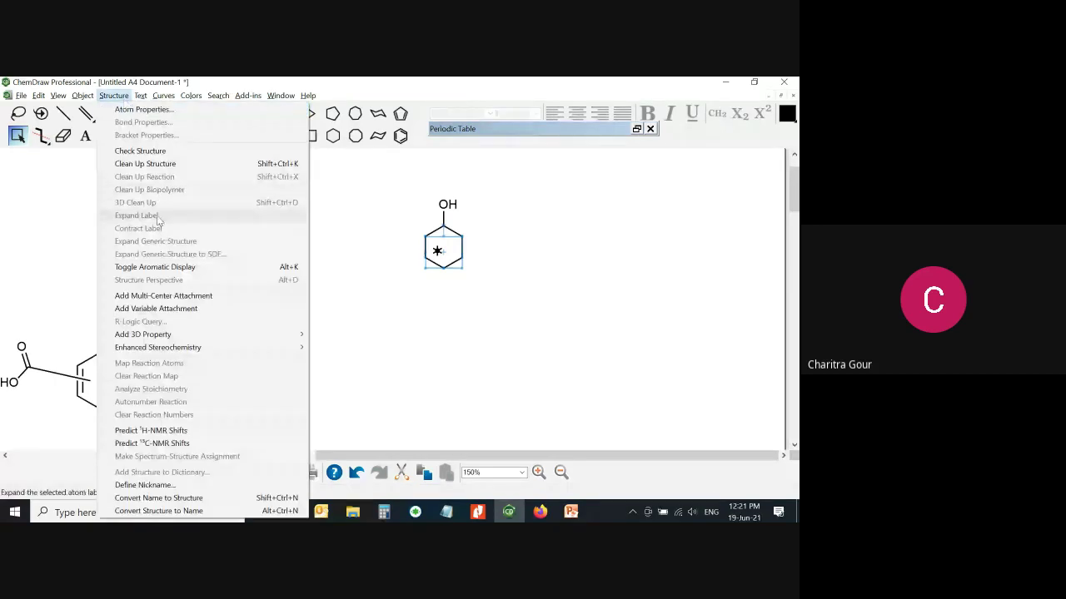
{"action": "left_click", "coordinate": [163, 308]}
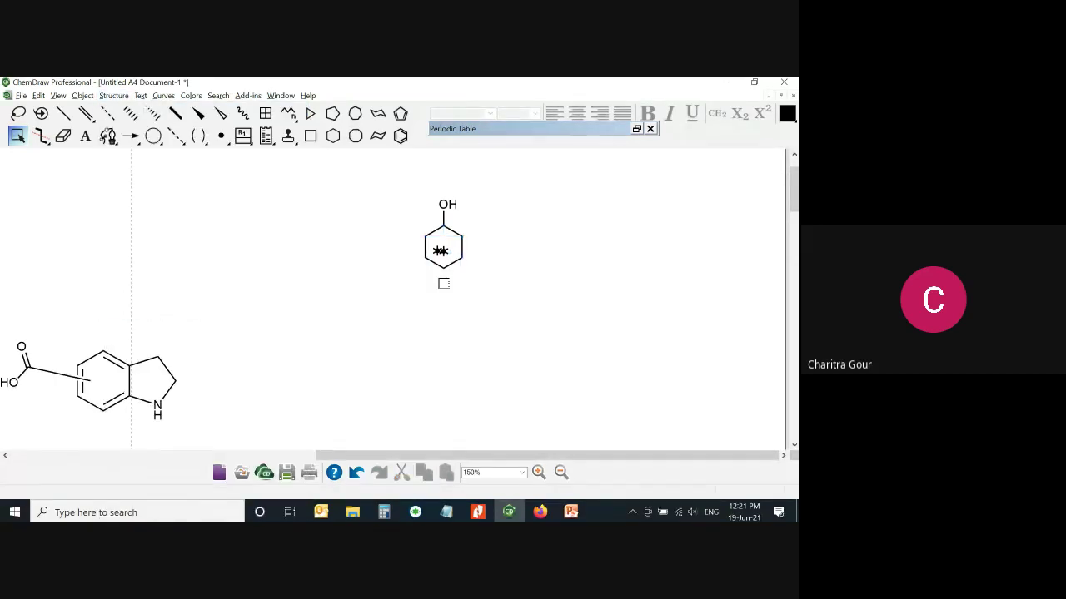
{"action": "left_click_drag", "start_coordinate": [445, 253], "coordinate": [452, 254]}
{"action": "left_click", "coordinate": [452, 253]}
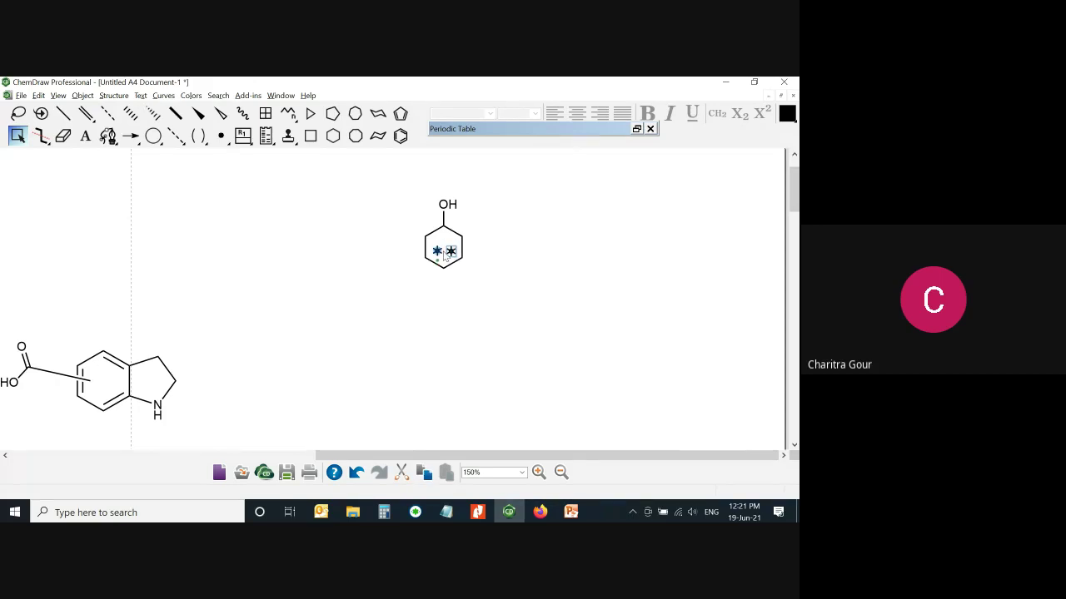
{"action": "left_click", "coordinate": [437, 252]}
{"action": "key", "text": "x"}
{"action": "key", "text": "ctrl+z"}
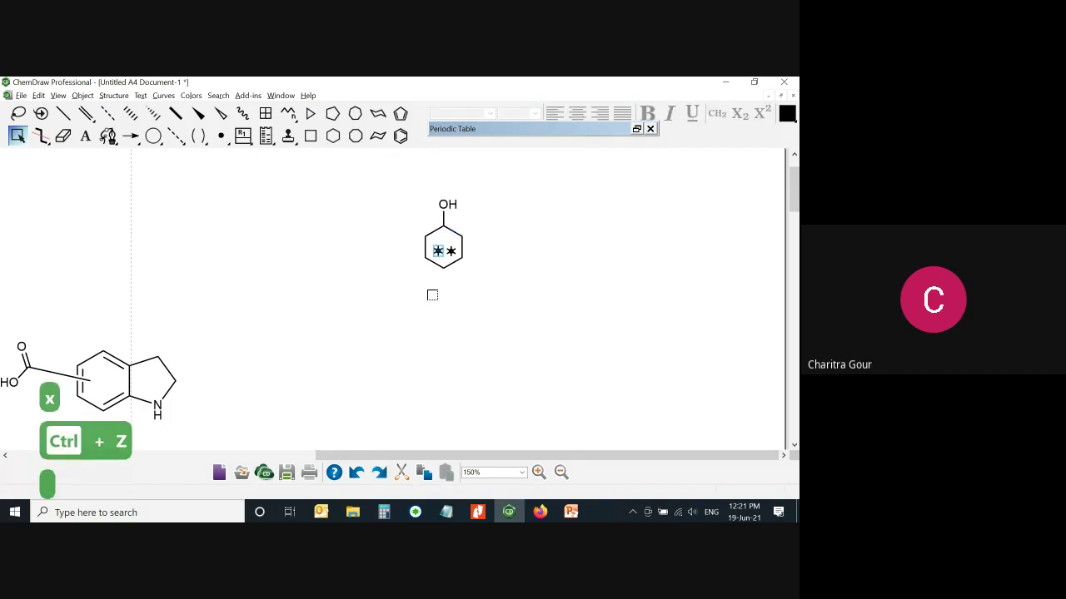
Draw a single bond from each of the two variable attachment markers, diverging outward below the cyclohexanol ring
{"action": "left_click_drag", "start_coordinate": [376, 195], "coordinate": [511, 344]}
{"action": "left_click", "coordinate": [511, 345]}
{"action": "key", "text": "x"}
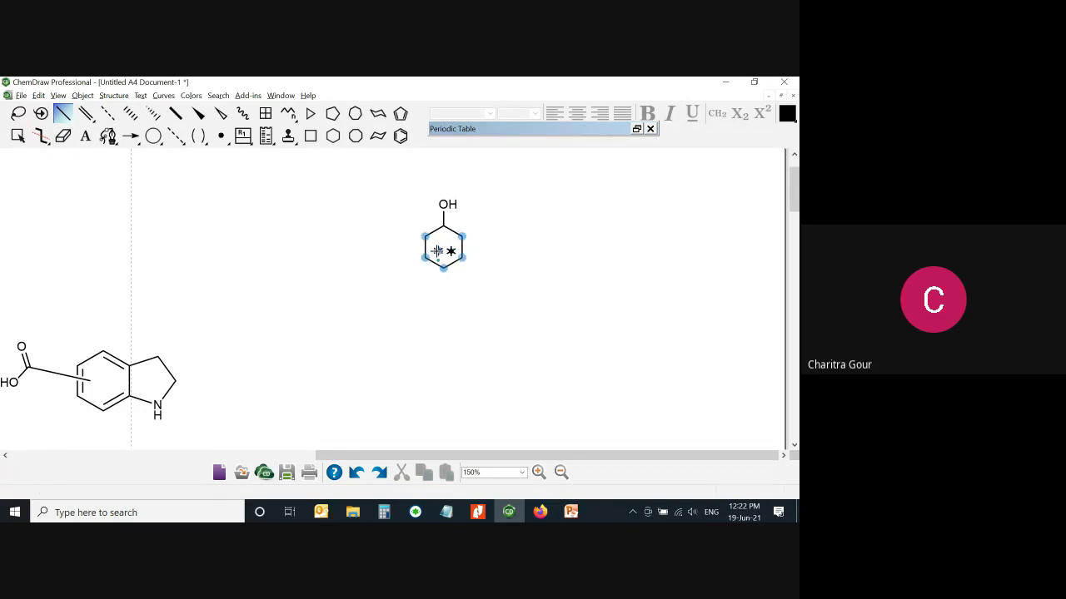
{"action": "left_click_drag", "start_coordinate": [437, 250], "coordinate": [422, 285]}
{"action": "left_click_drag", "start_coordinate": [451, 251], "coordinate": [469, 287]}
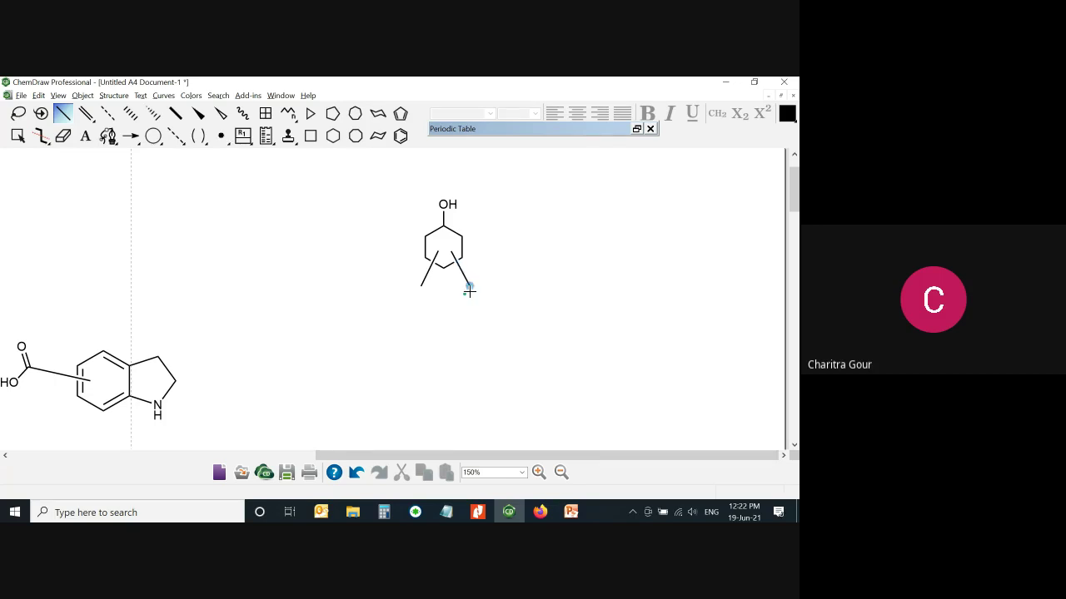
Label the free end of the left variable attachment bond Et and that of the right one Br
{"action": "key", "text": "t"}
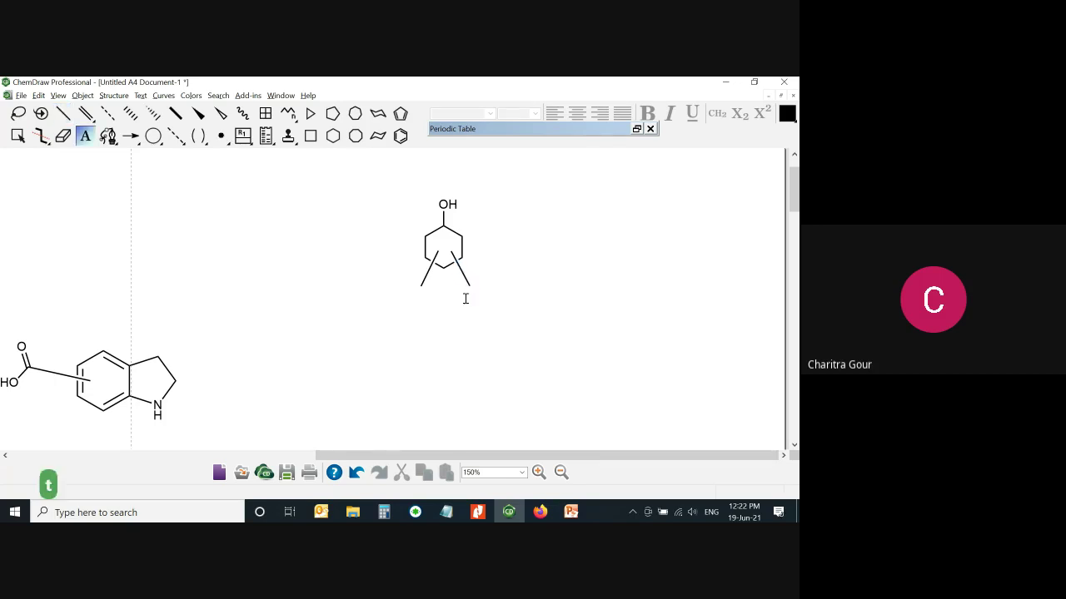
{"action": "left_click", "coordinate": [418, 287]}
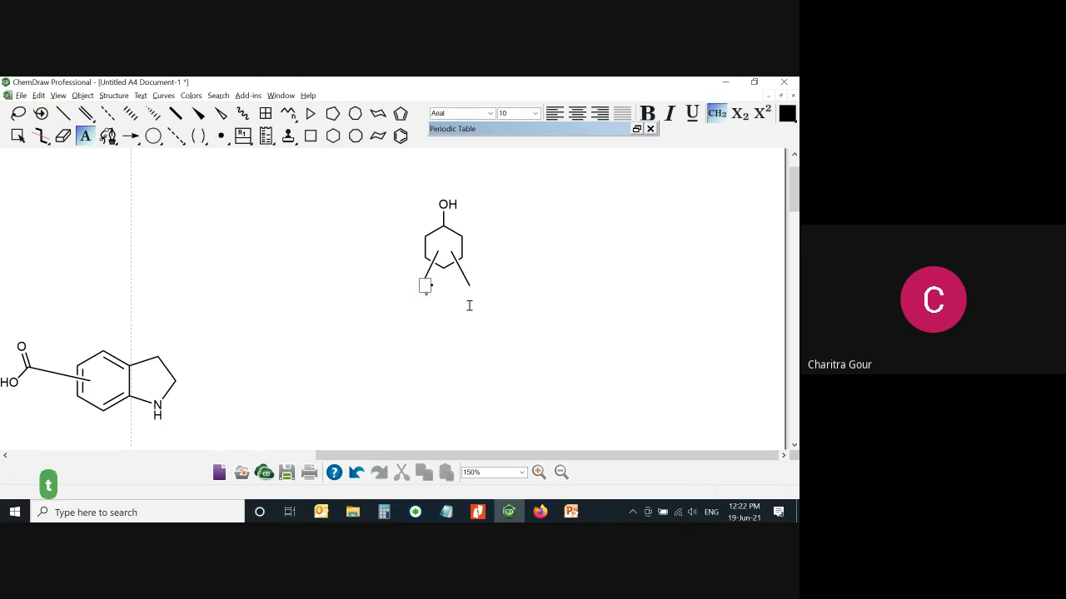
{"action": "type", "text": "Et"}
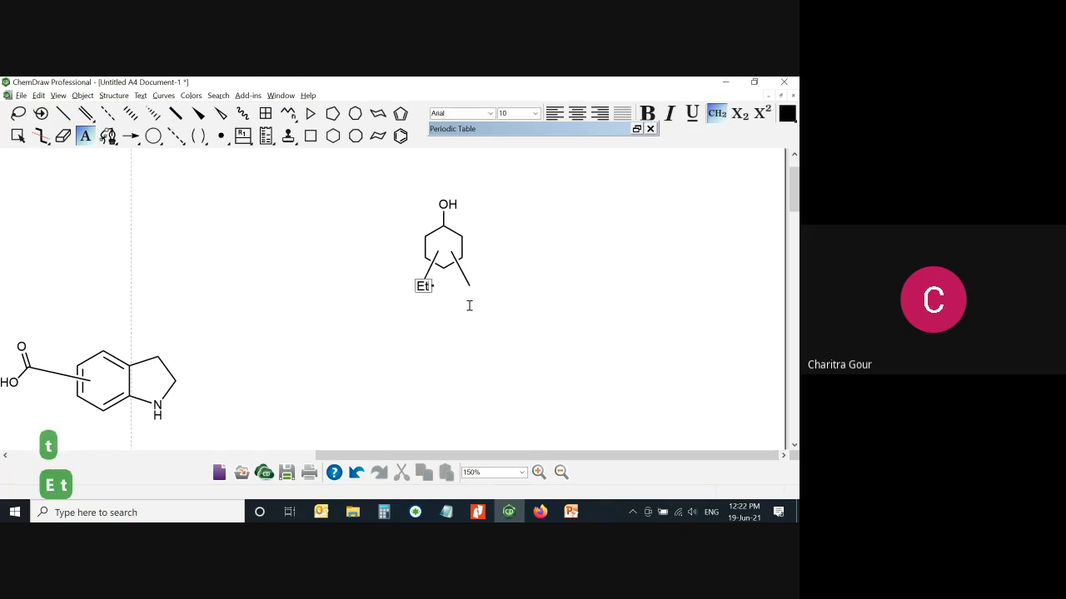
{"action": "key", "text": "Return"}
{"action": "left_click", "coordinate": [470, 284]}
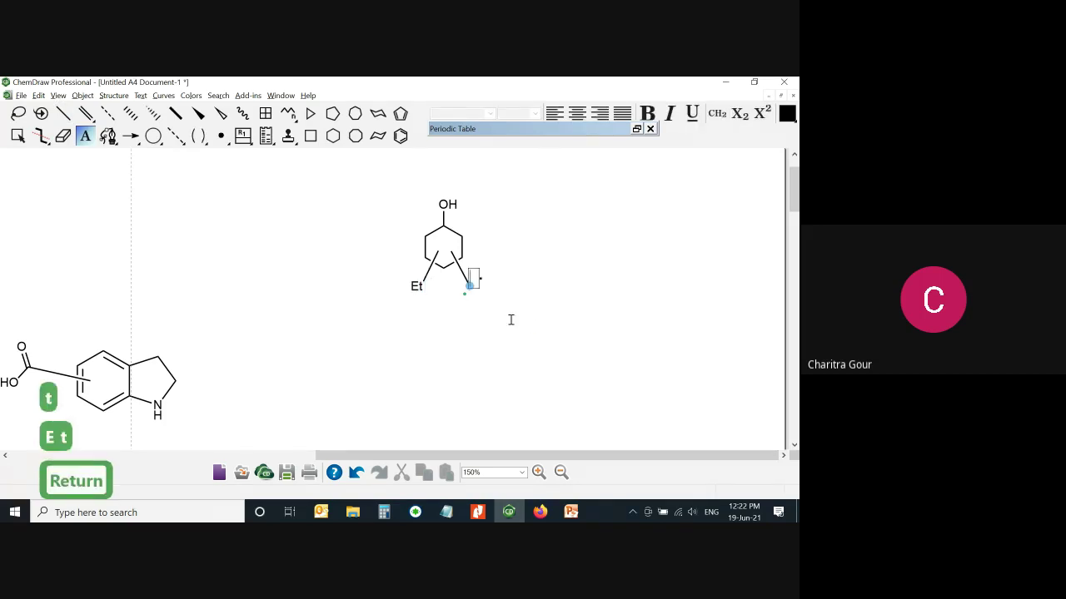
{"action": "key", "text": "ctrl+z"}
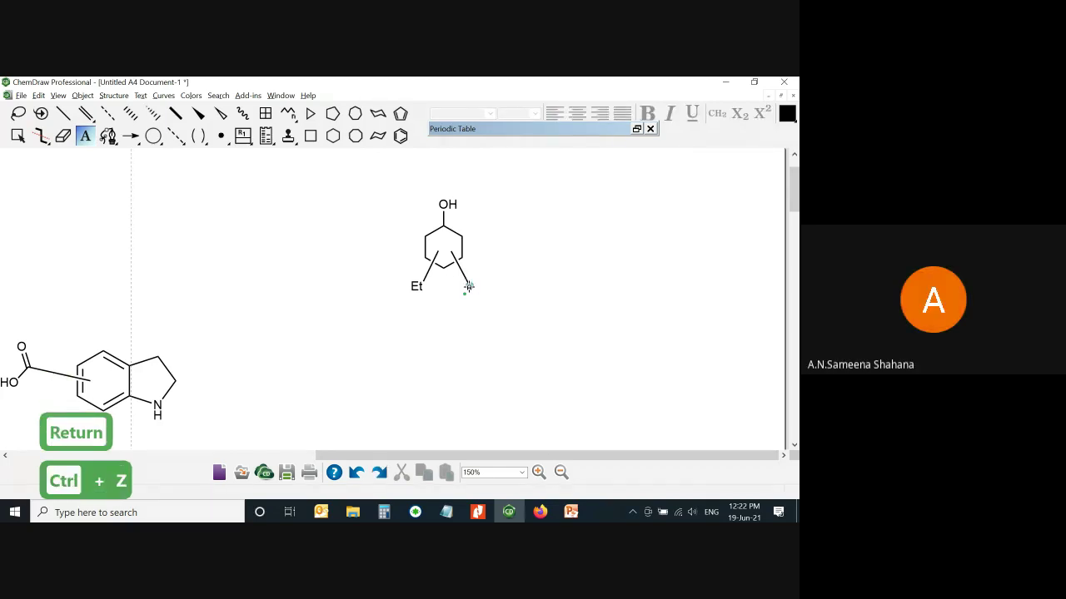
{"action": "left_click", "coordinate": [469, 286]}
{"action": "type", "text": "Br"}
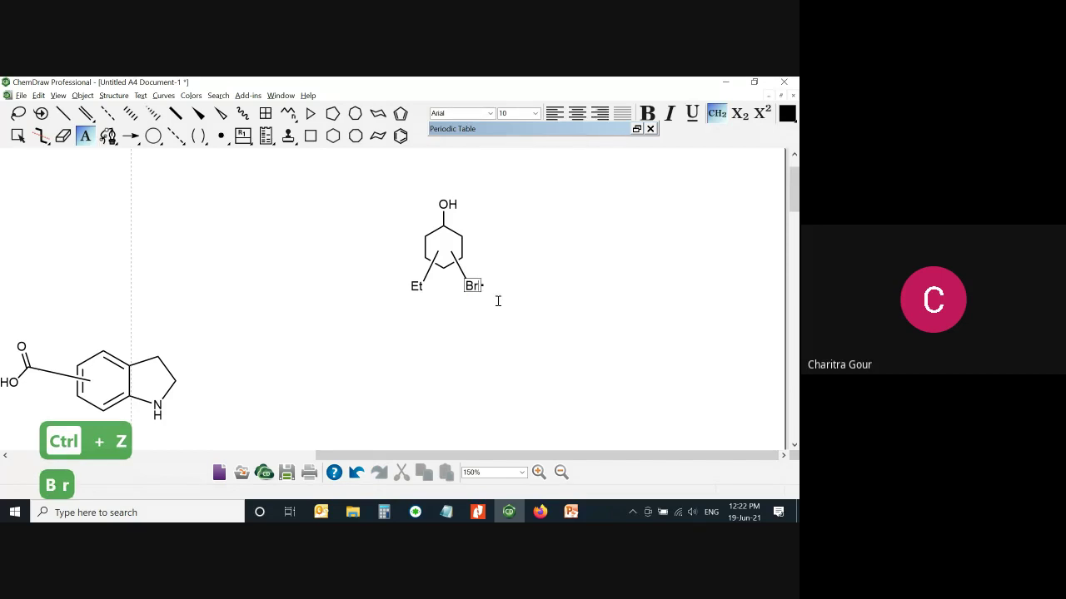
{"action": "key", "text": "Return"}
Expand the generic cyclohexanol structure with its Et and Br variable attachments, and close the generated document without saving
{"action": "key", "text": "ctrl+alt+Tab"}
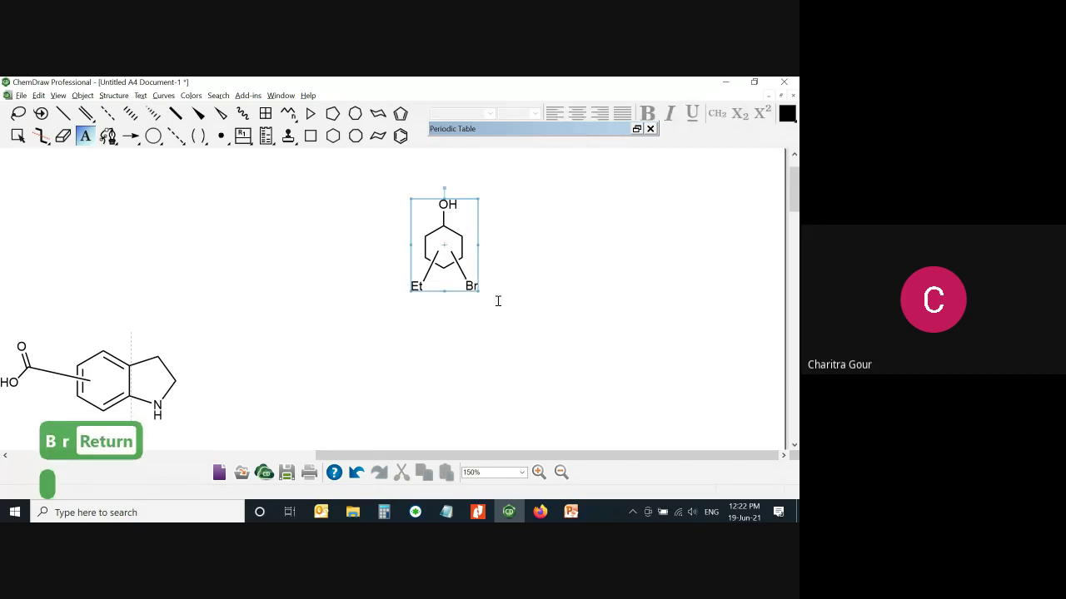
{"action": "left_click", "coordinate": [113, 95]}
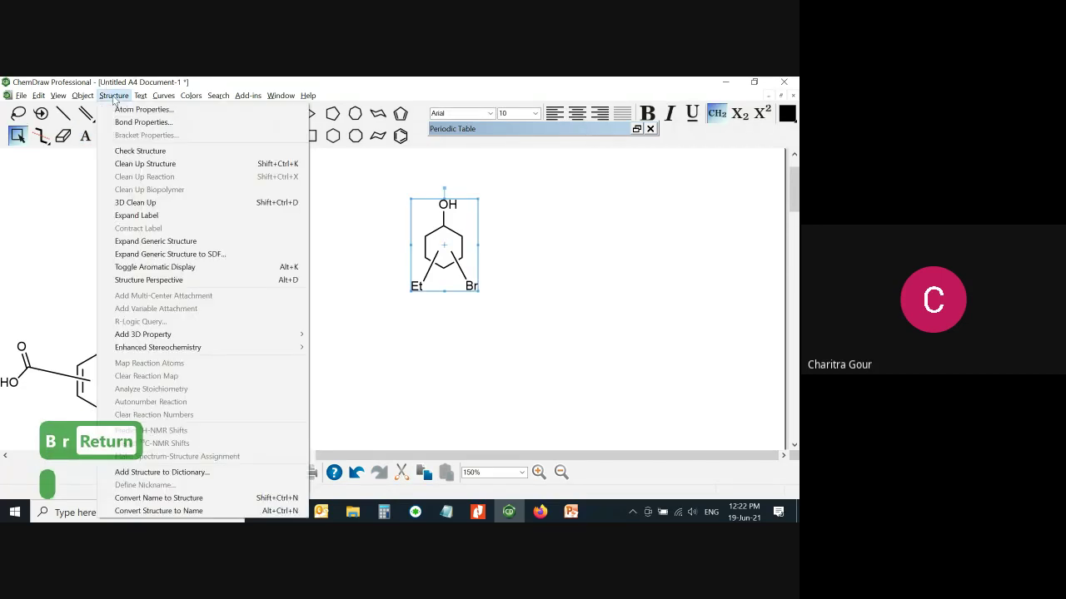
{"action": "left_click", "coordinate": [167, 242]}
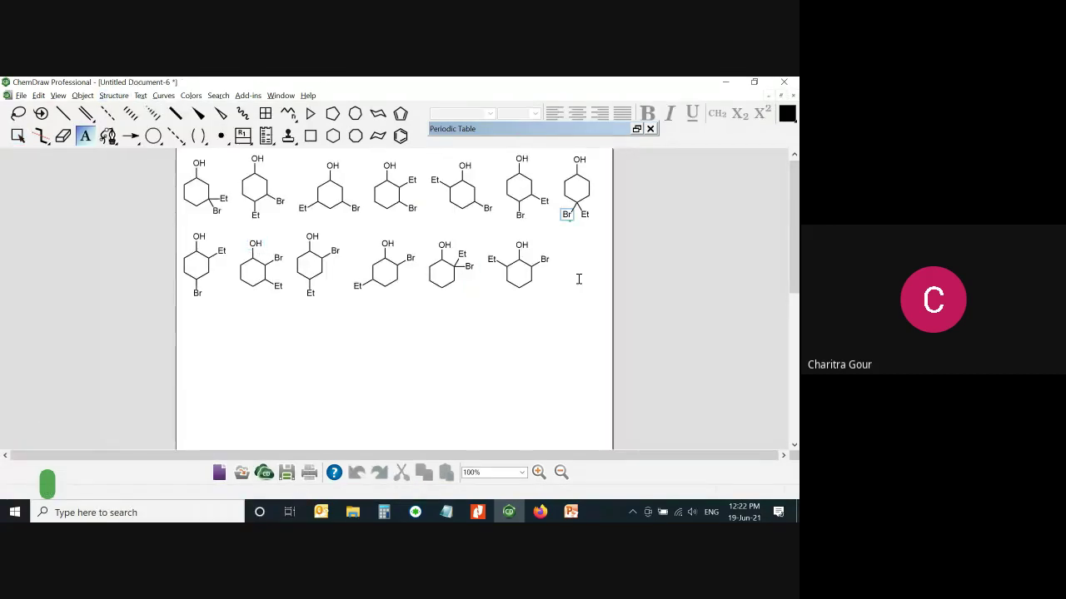
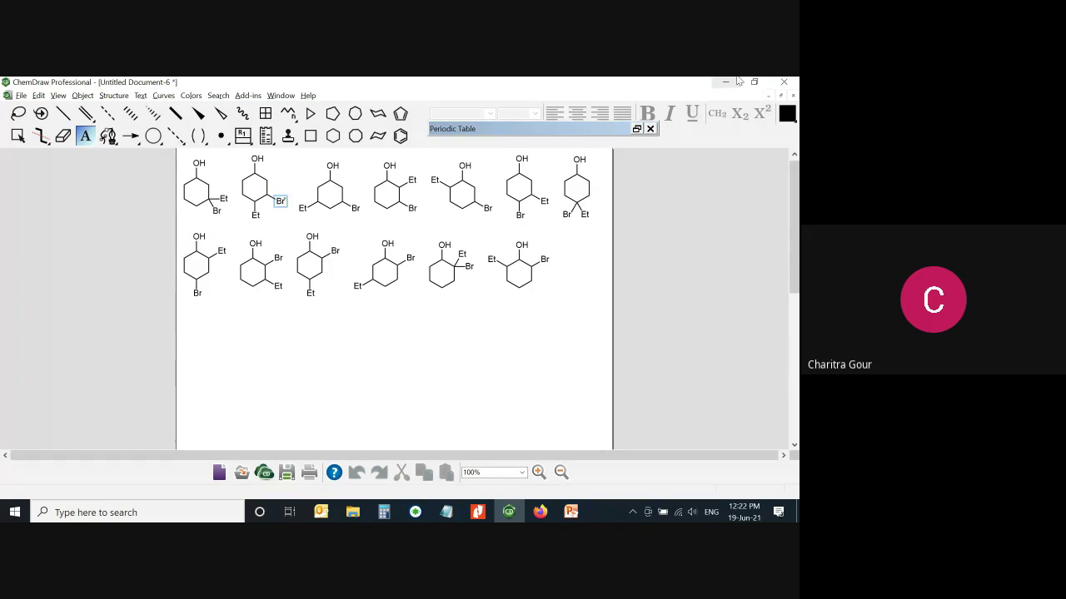
{"action": "left_click", "coordinate": [791, 96]}
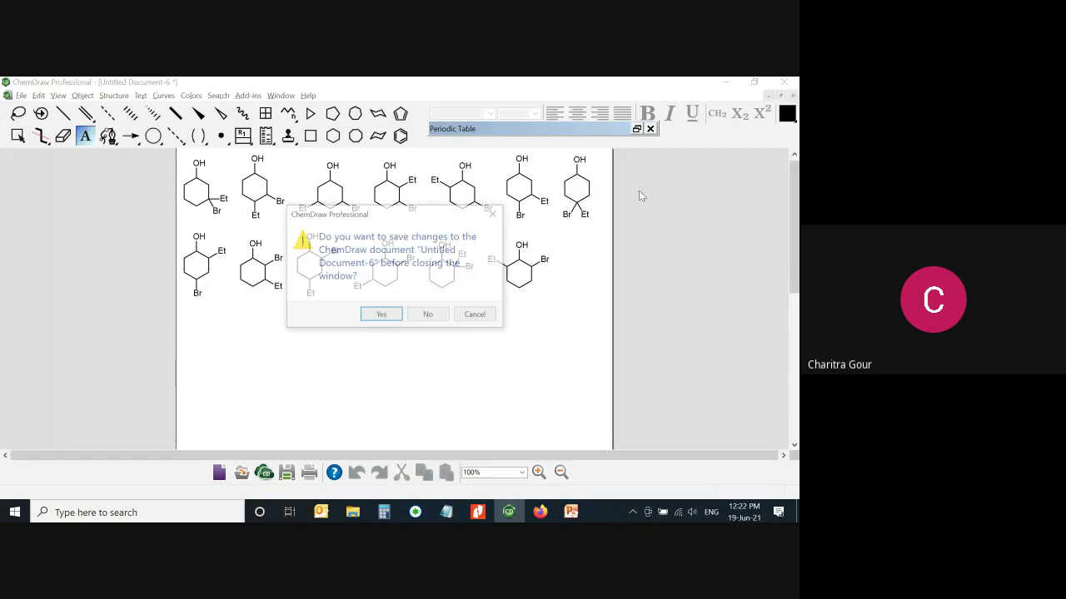
{"action": "left_click", "coordinate": [425, 317]}
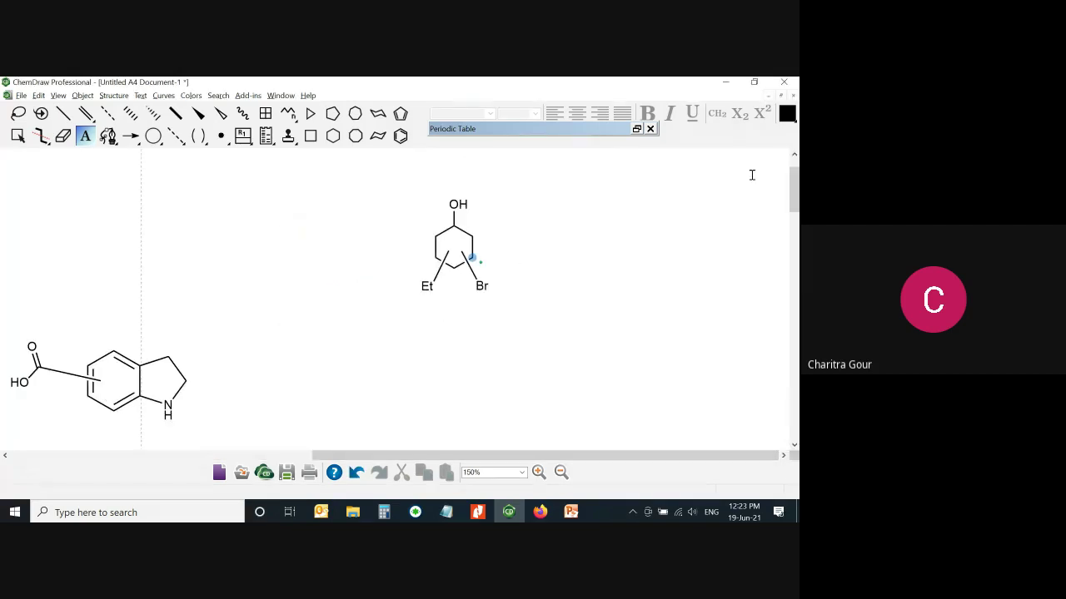
Draw a phenol in the empty area beside the indoline carboxylic acid: a benzene ring with OH on its upper carbon
{"action": "left_click_drag", "start_coordinate": [795, 206], "coordinate": [795, 227]}
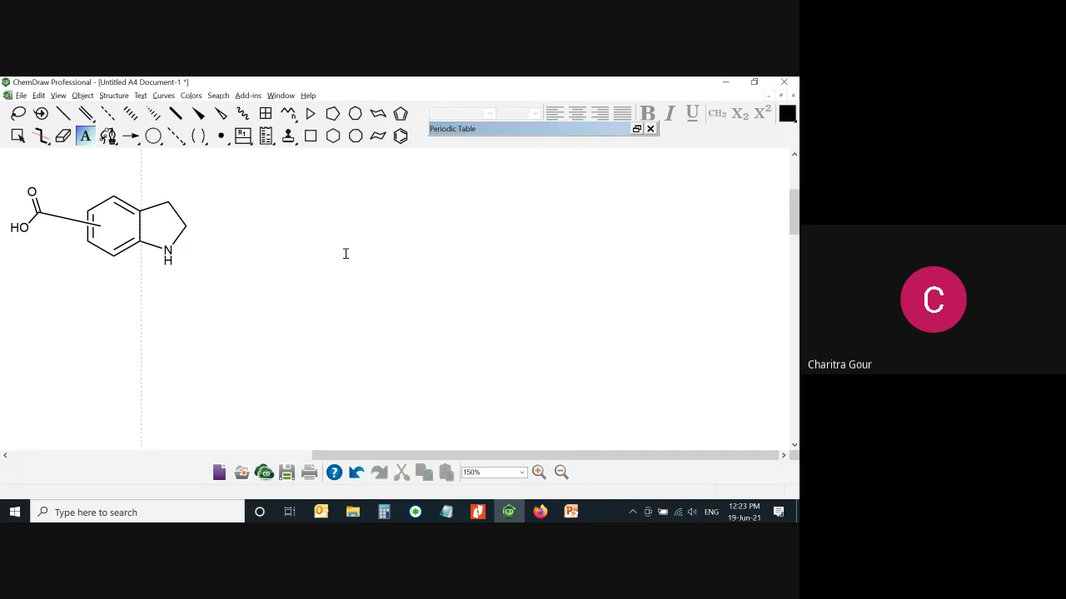
{"action": "key", "text": "x"}
{"action": "key", "text": "j"}
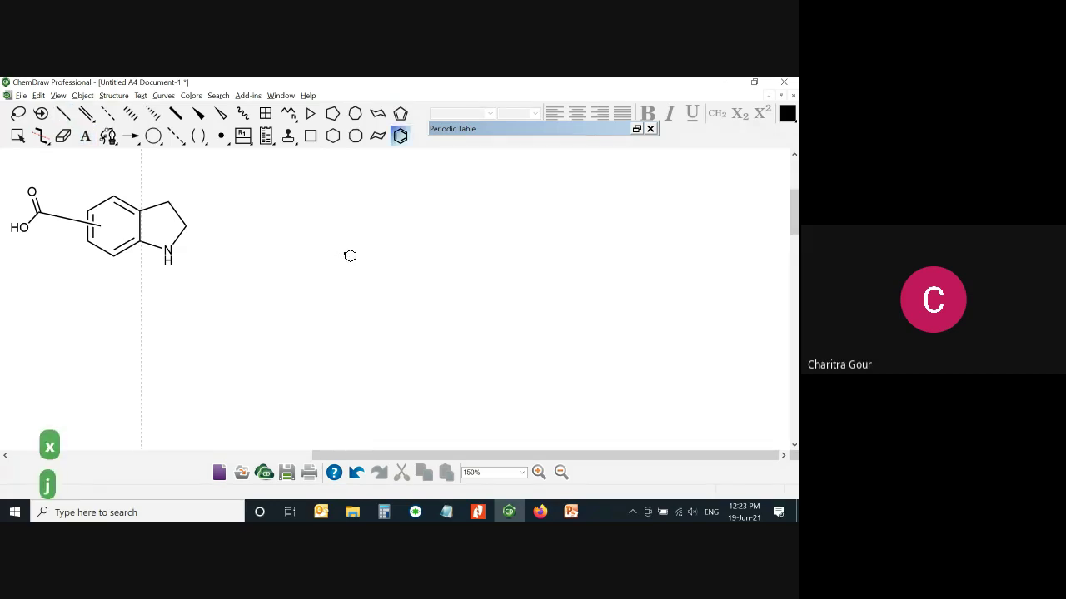
{"action": "left_click", "coordinate": [350, 255]}
{"action": "key", "text": "1"}
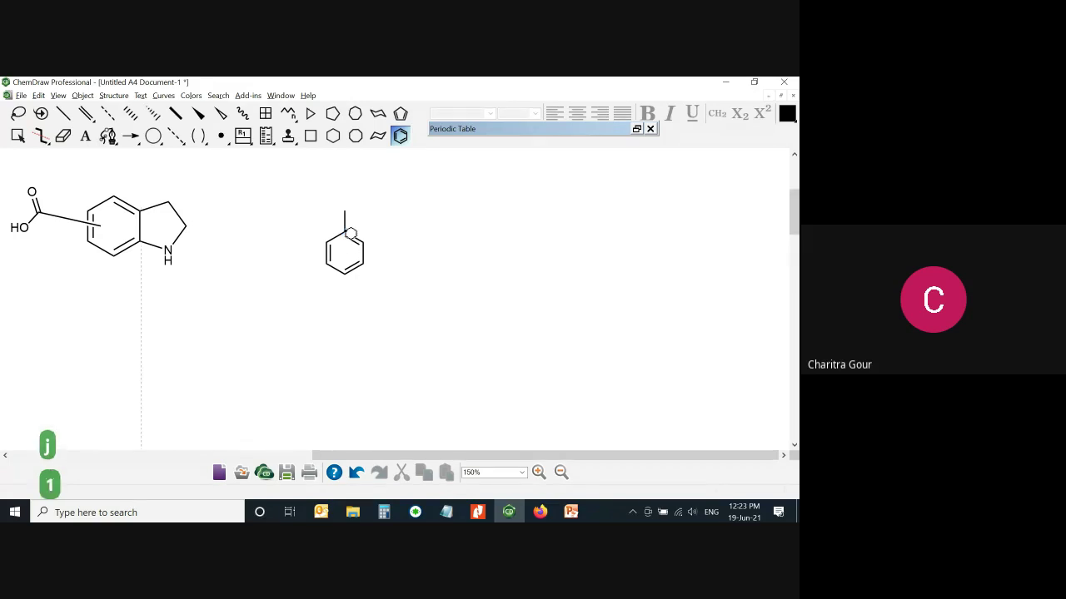
{"action": "key", "text": "o"}
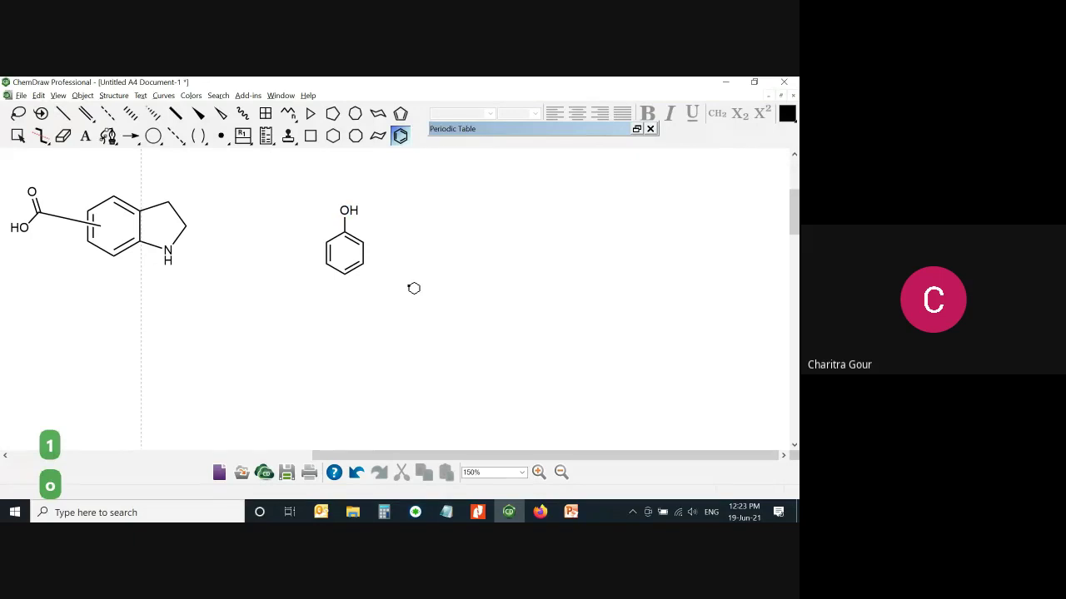
Draw a large alternative group box to the right of the phenol and title it R1
{"action": "left_click", "coordinate": [247, 143]}
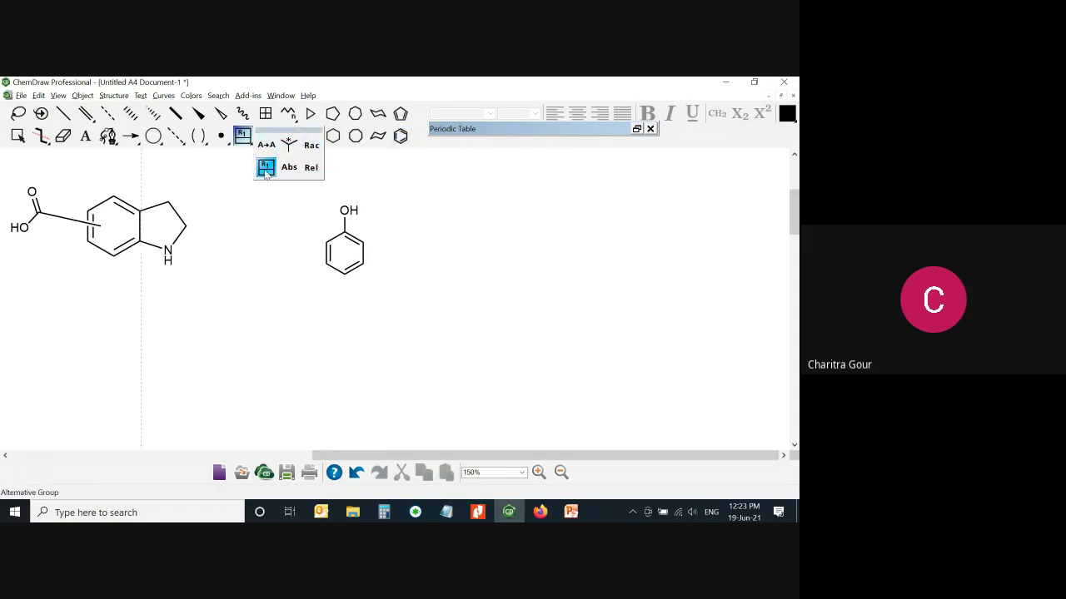
{"action": "left_click", "coordinate": [265, 171]}
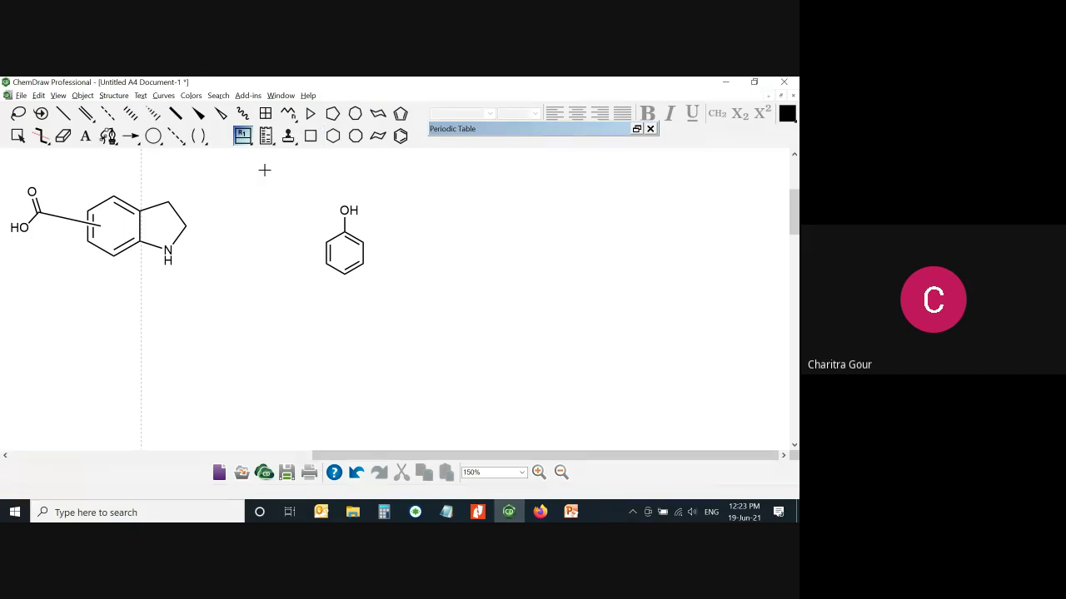
{"action": "left_click_drag", "start_coordinate": [460, 175], "coordinate": [629, 350]}
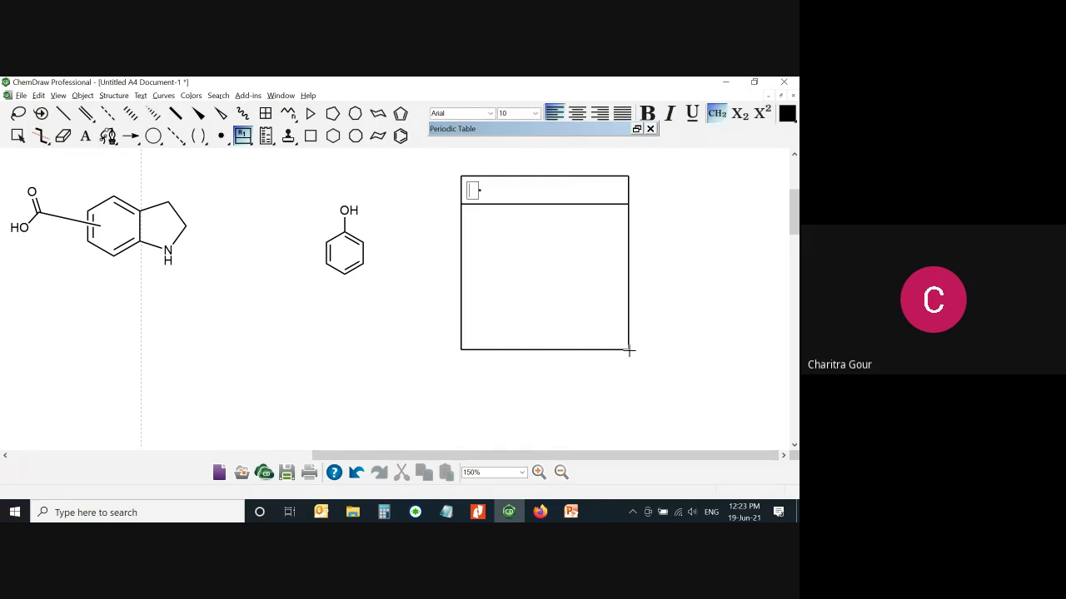
{"action": "type", "text": "R"}
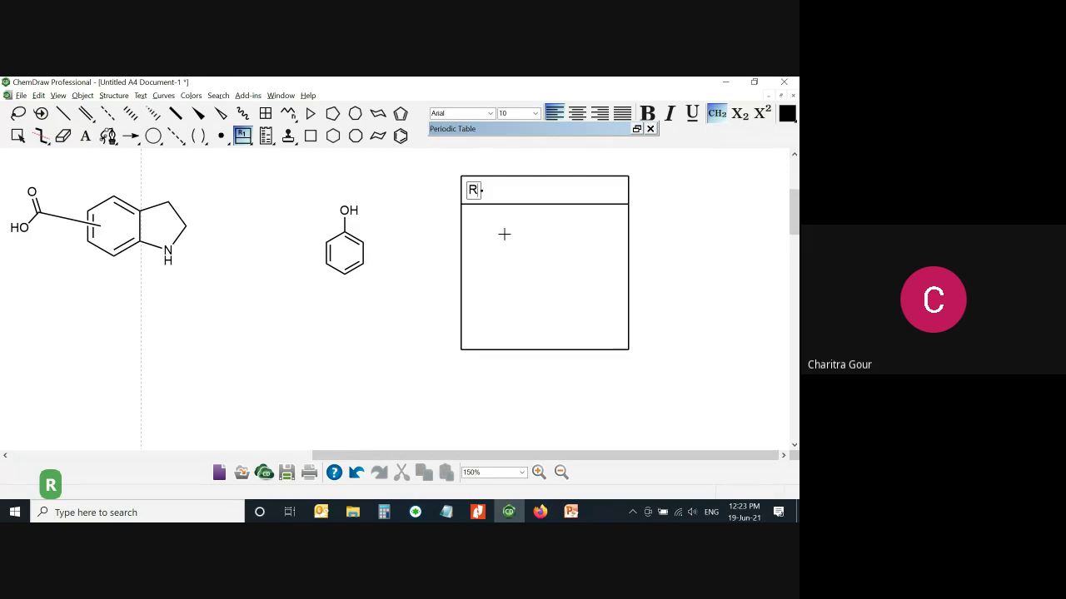
{"action": "type", "text": "1"}
{"action": "key", "text": "Return"}
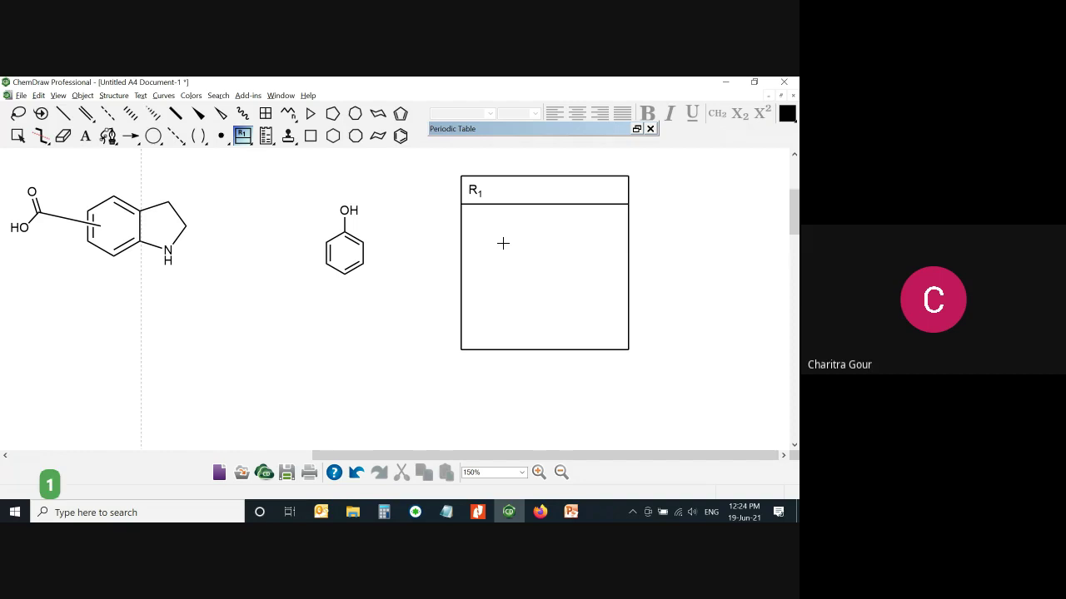
Draw three fragments stacked in the R1 box: a two-bond chain, a two-bond chain ending in Br, and a four-bond chain
{"action": "key", "text": "x"}
{"action": "left_click", "coordinate": [503, 244]}
{"action": "key", "text": "1"}
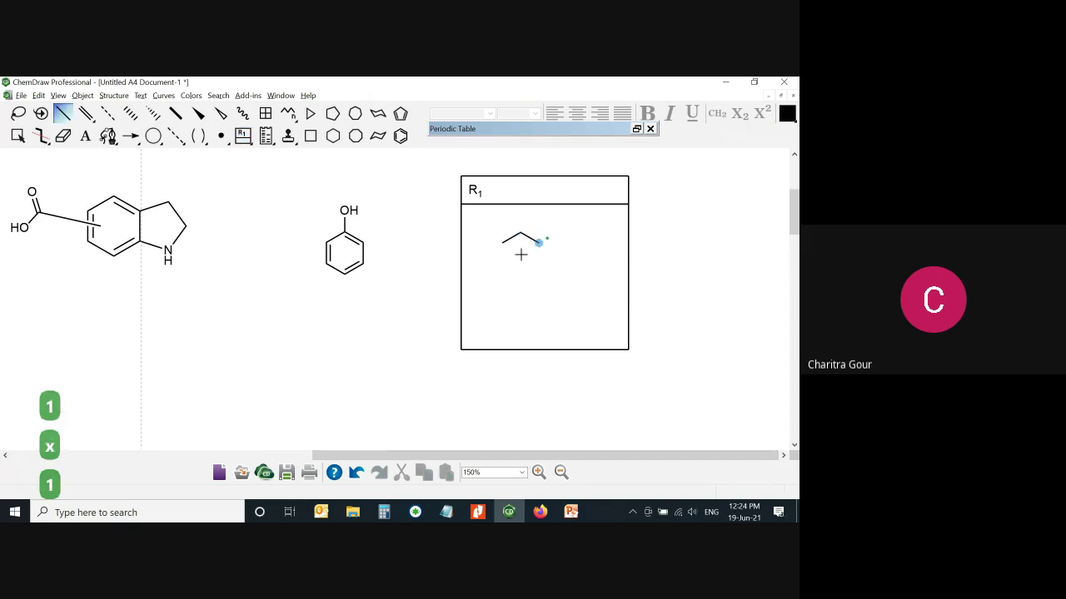
{"action": "left_click", "coordinate": [505, 279]}
{"action": "key", "text": "1"}
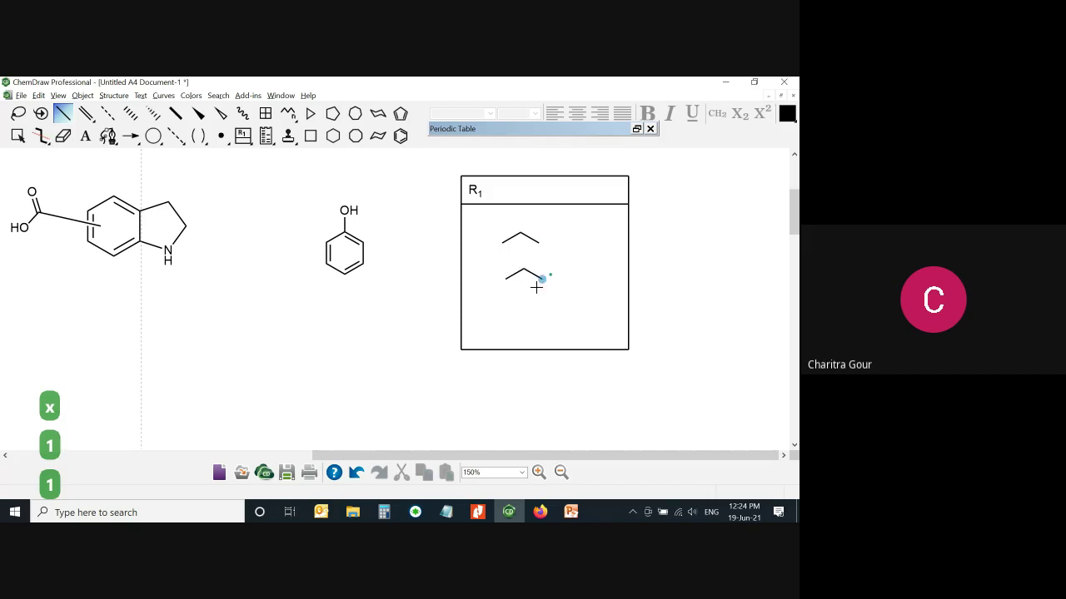
{"action": "key", "text": "b"}
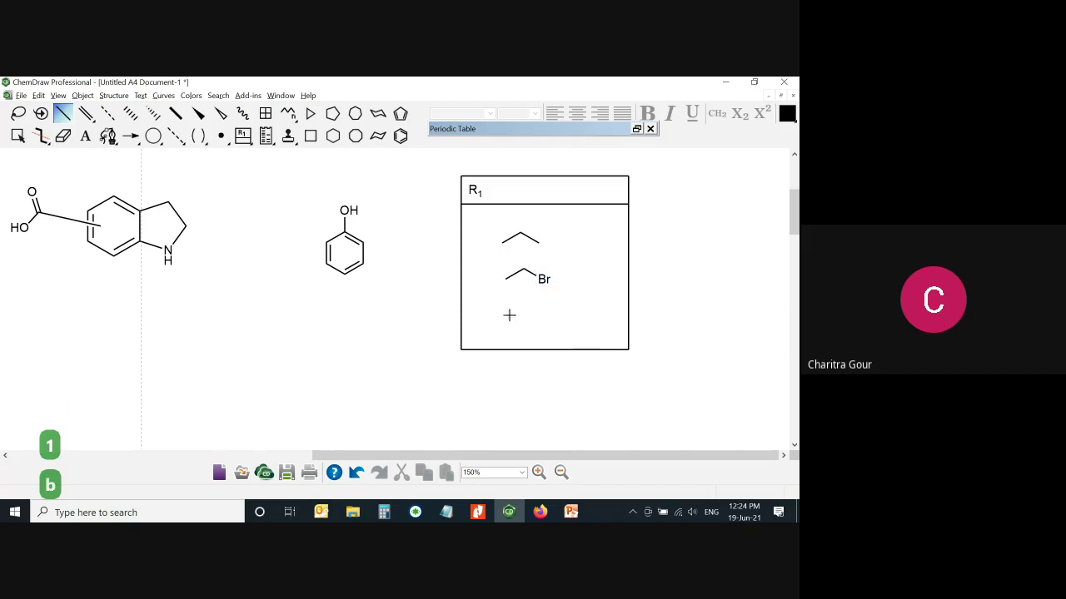
{"action": "left_click", "coordinate": [508, 315]}
{"action": "key", "text": "1"}
{"action": "key", "text": "1"}
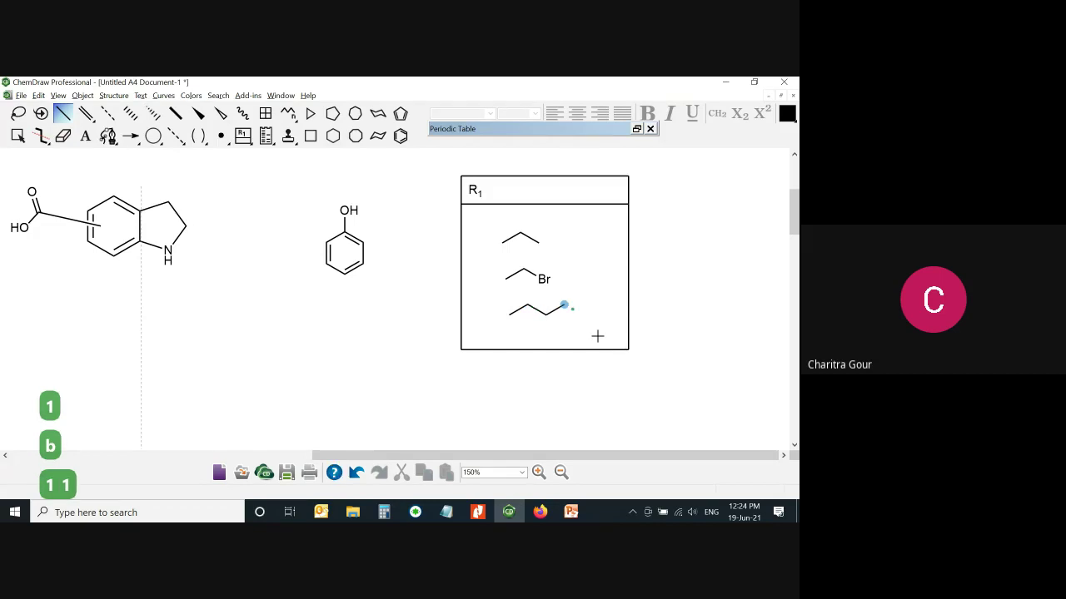
{"action": "key", "text": "1"}
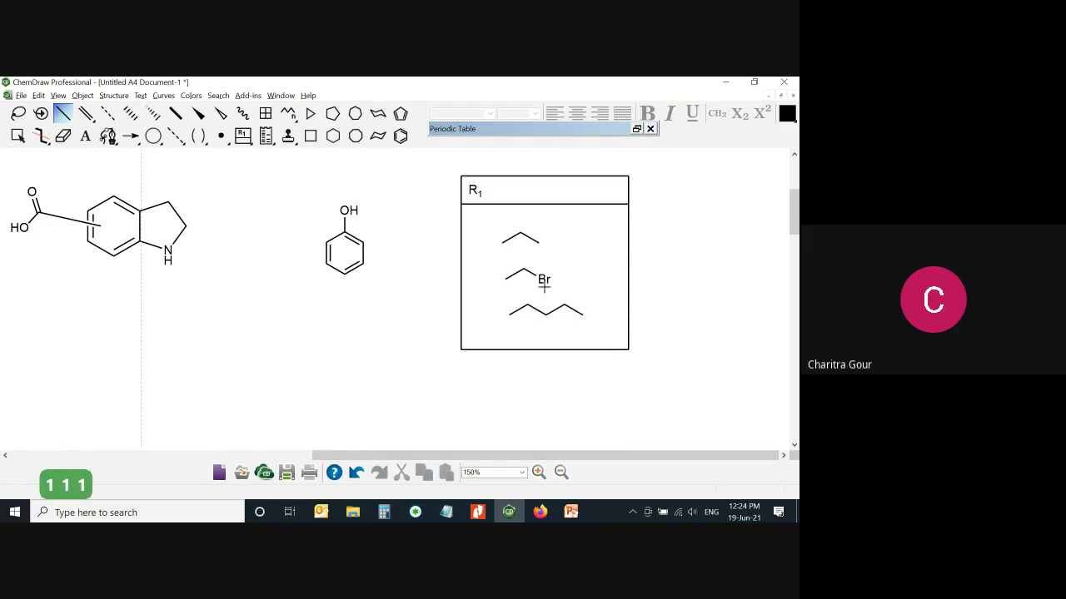
Mark the left end of each of the three fragments in the R1 box as an attachment point
{"action": "left_click", "coordinate": [503, 243]}
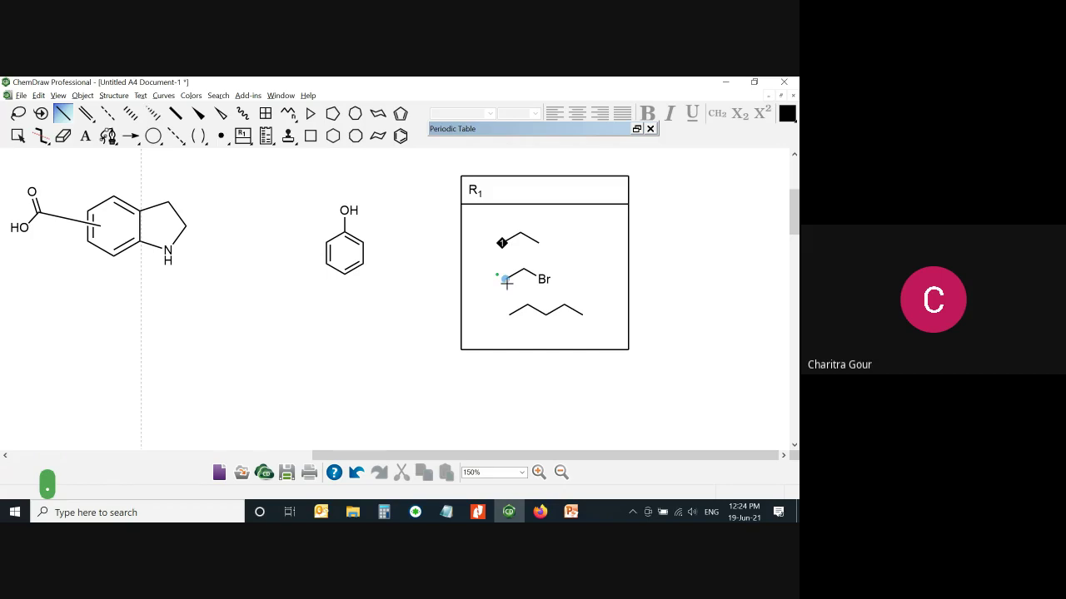
{"action": "left_click", "coordinate": [505, 279]}
{"action": "left_click", "coordinate": [508, 315]}
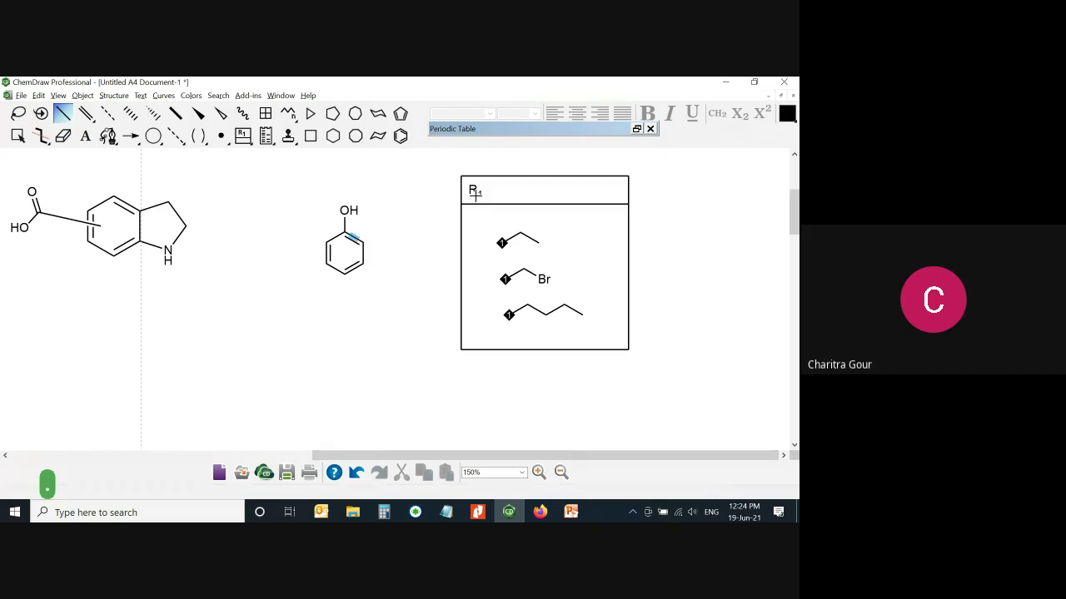
Add a single bond to the phenol's lower right ring carbon, meta to OH, and label its end R1
{"action": "left_click", "coordinate": [364, 263]}
{"action": "key", "text": "r"}
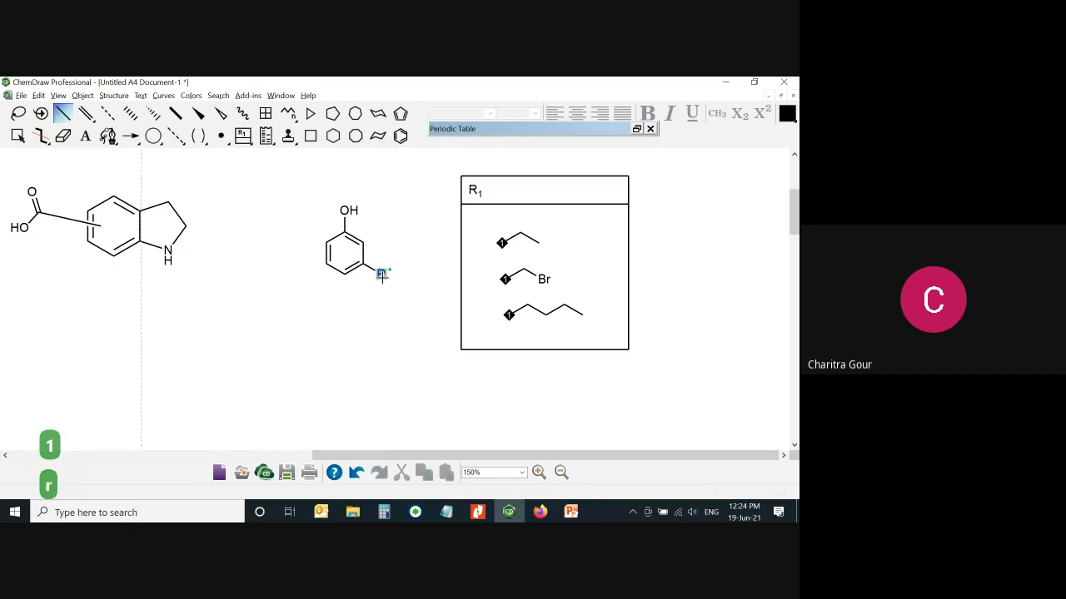
{"action": "key", "text": "t"}
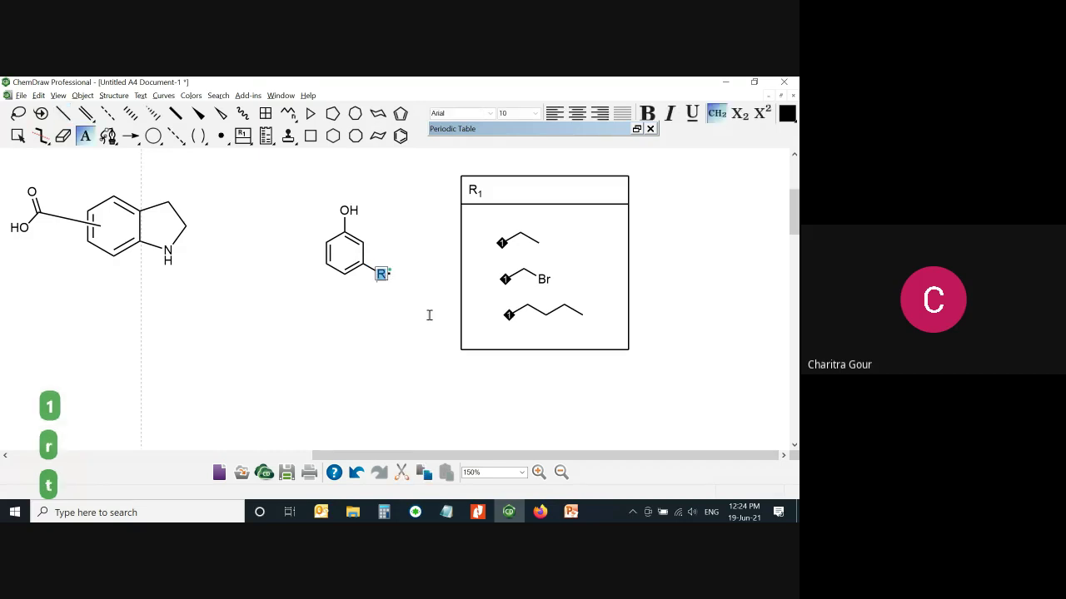
{"action": "type", "text": "1"}
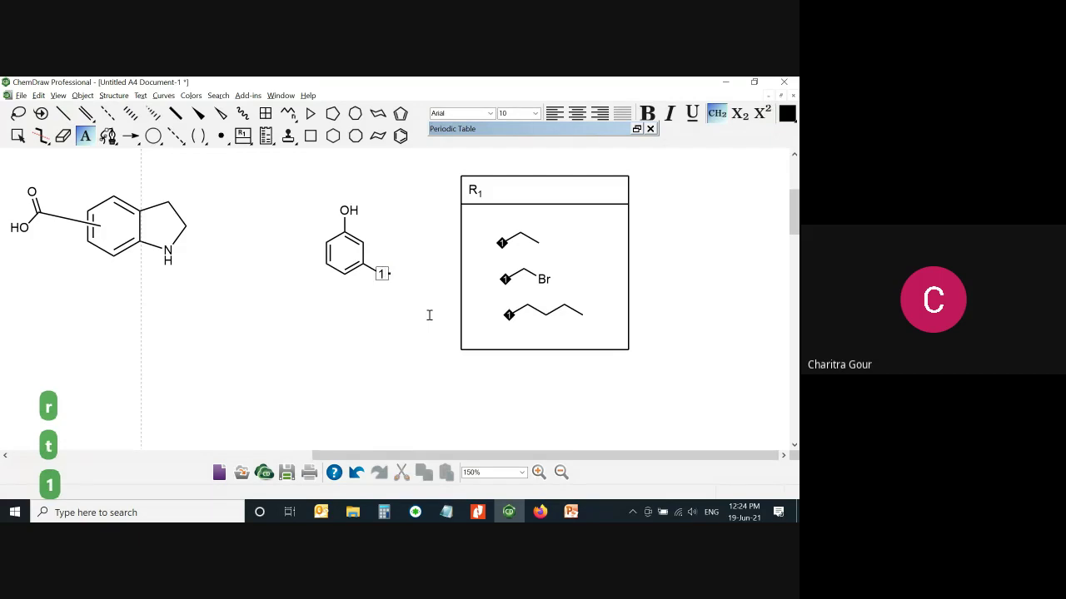
{"action": "key", "text": "BackSpace"}
{"action": "type", "text": "R1"}
{"action": "key", "text": "Return"}
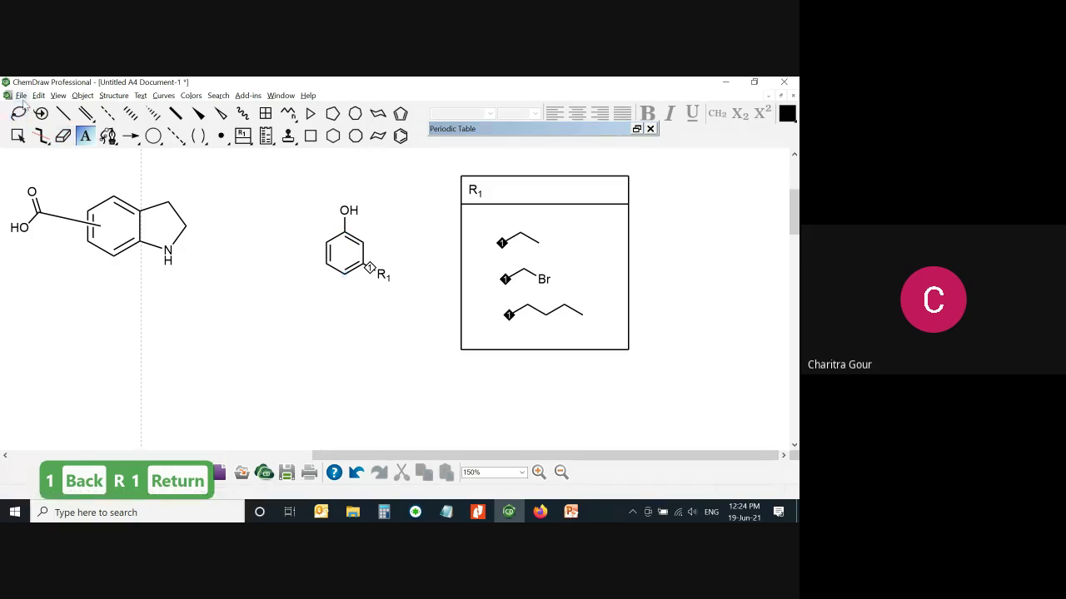
Expand the generic structure formed by the R1-substituted phenol together with the R1 alternative group box
{"action": "left_click", "coordinate": [16, 136]}
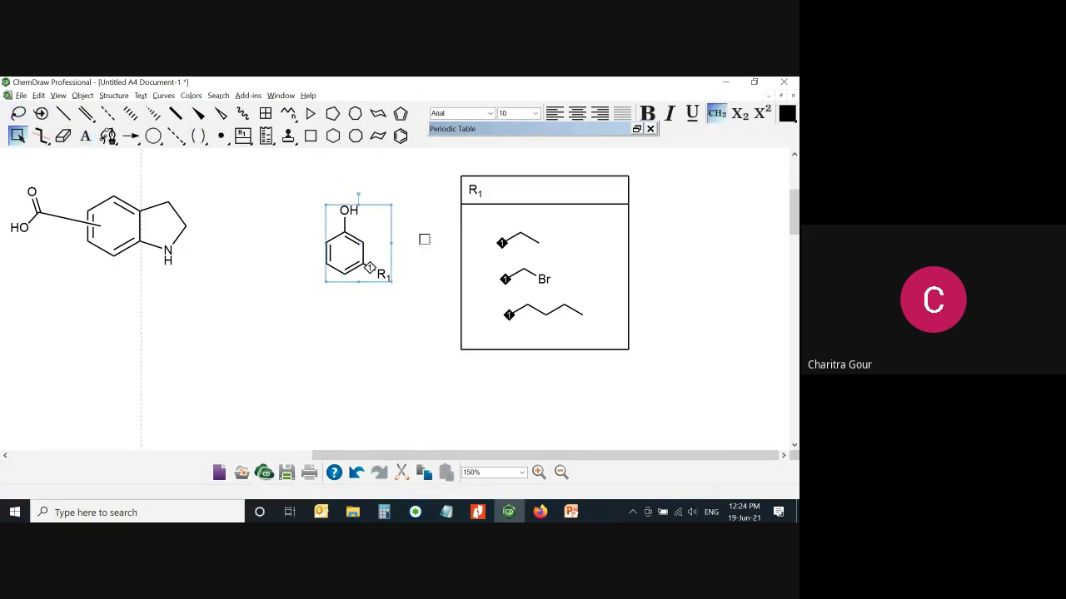
{"action": "left_click_drag", "start_coordinate": [290, 156], "coordinate": [672, 398]}
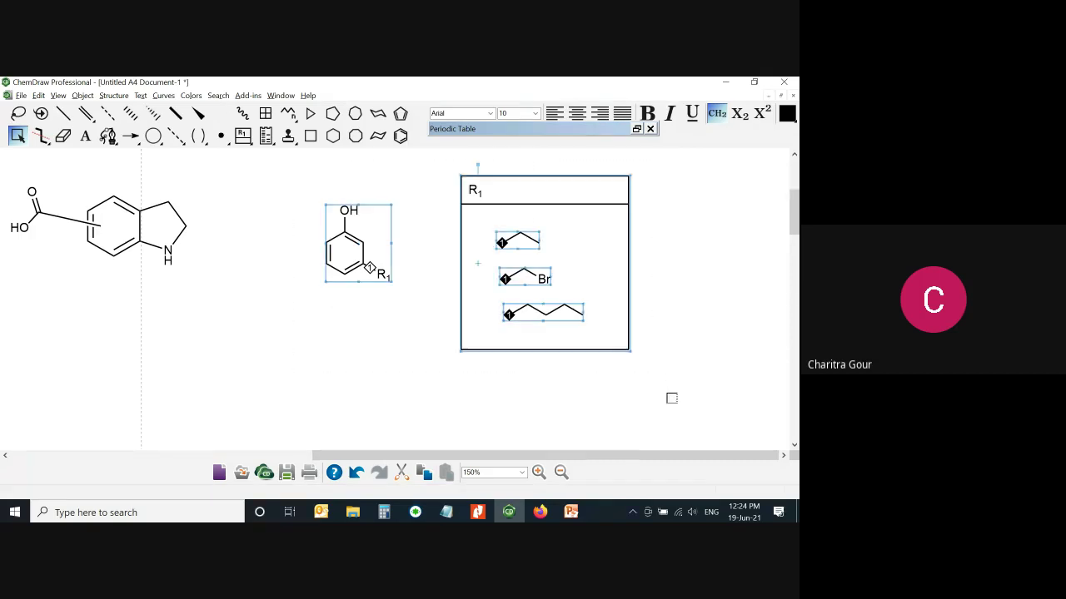
{"action": "left_click", "coordinate": [114, 95]}
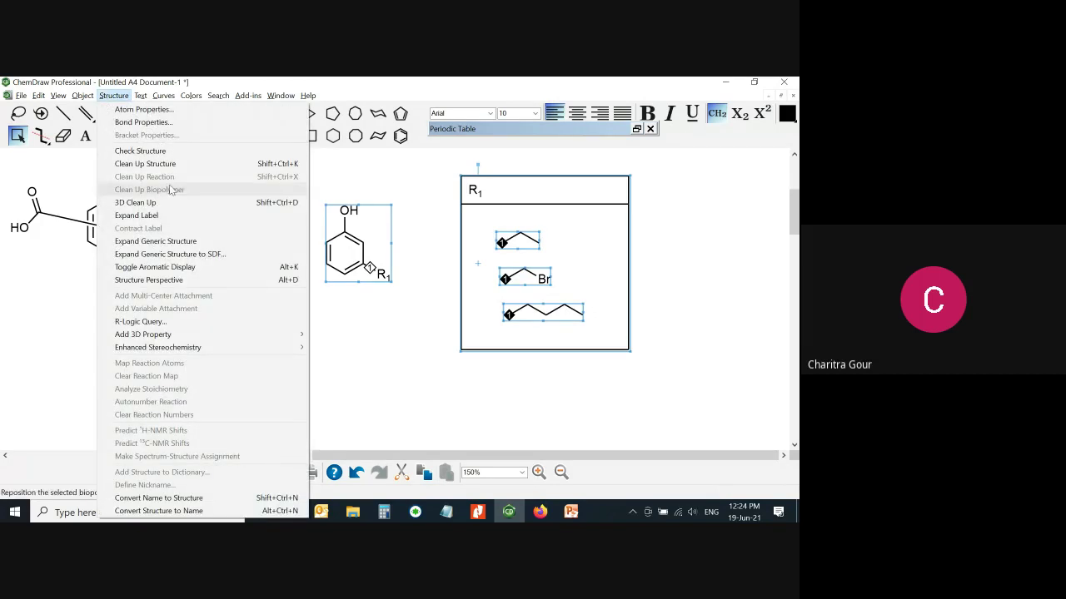
{"action": "left_click", "coordinate": [156, 240]}
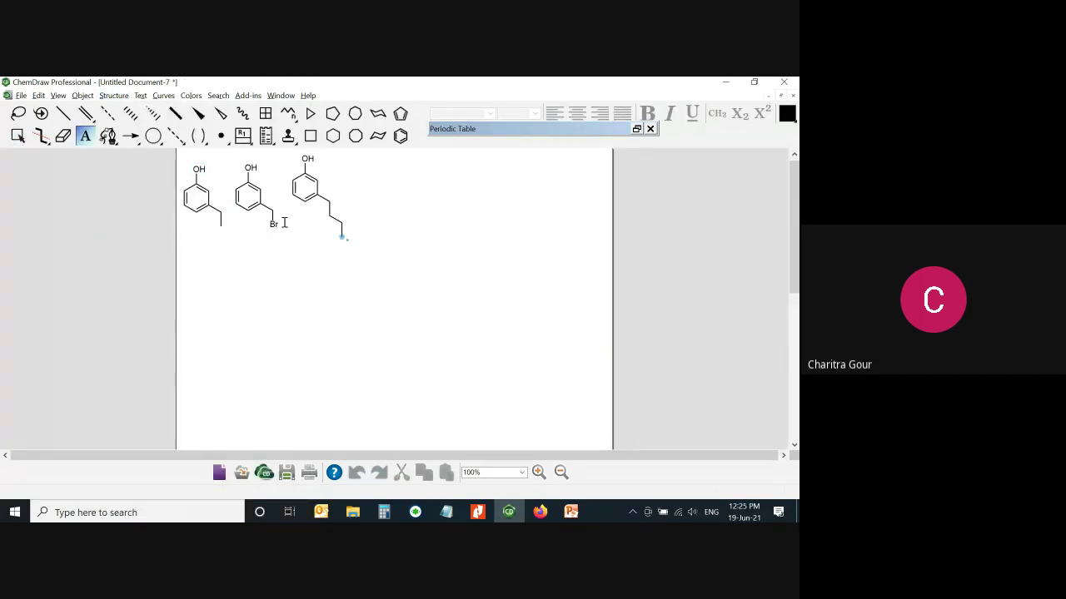
Move the three expanded phenol structures together down and to the right on the page
{"action": "left_click", "coordinate": [18, 136]}
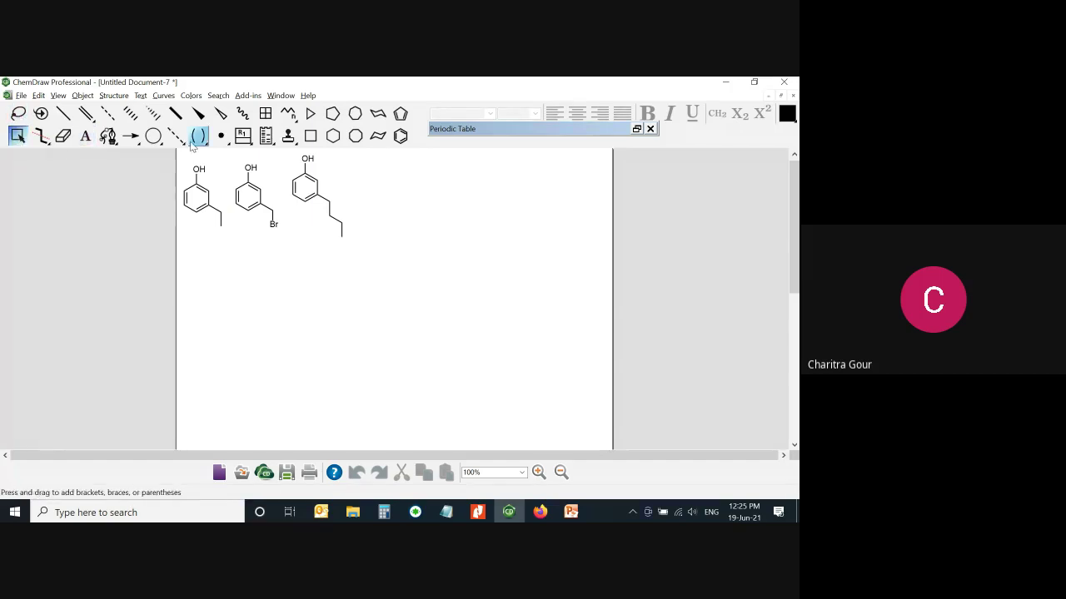
{"action": "left_click_drag", "start_coordinate": [189, 151], "coordinate": [344, 240]}
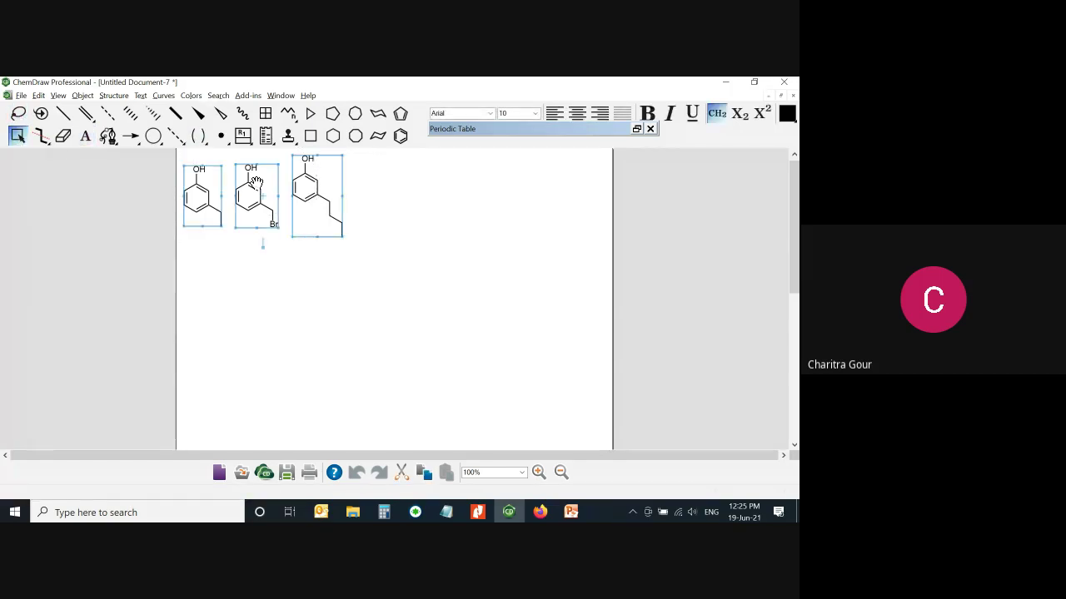
{"action": "left_click_drag", "start_coordinate": [256, 182], "coordinate": [331, 239]}
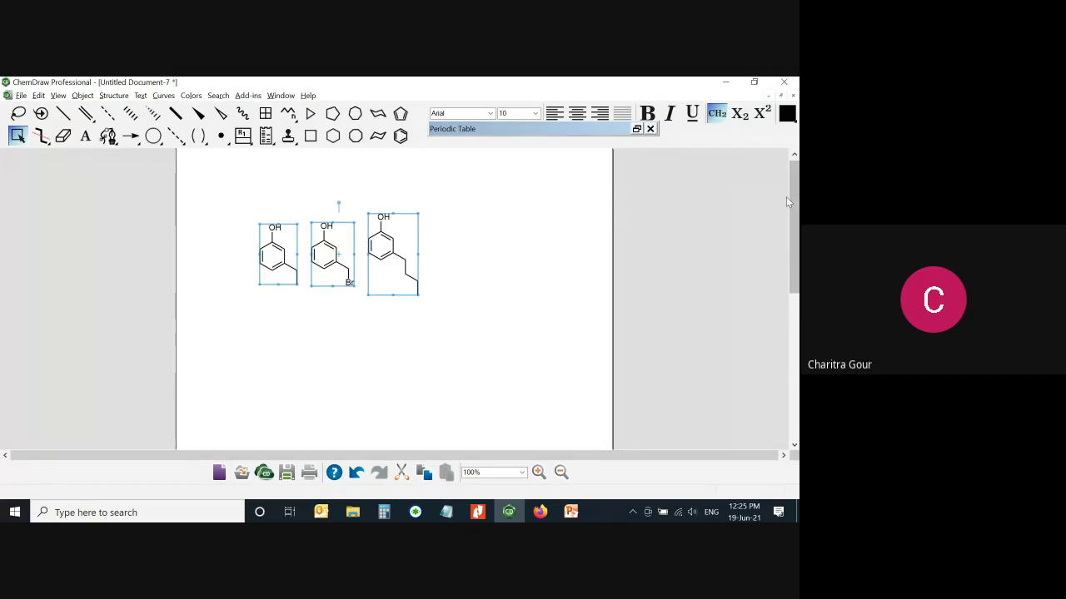
Delete the three expanded phenol structures and close their document without saving
{"action": "key", "text": "Delete"}
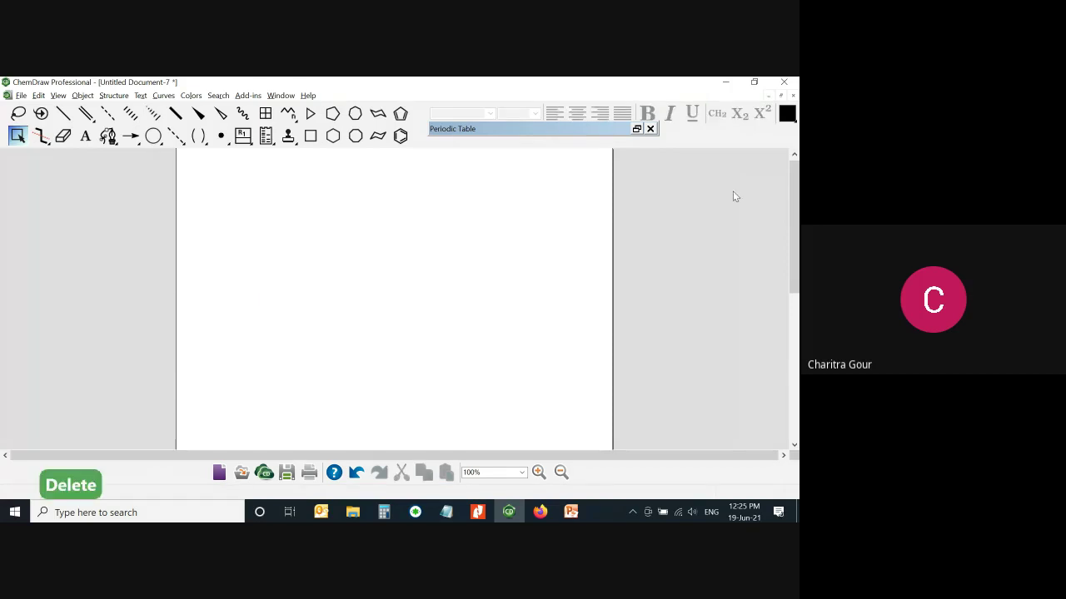
{"action": "left_click", "coordinate": [793, 95]}
{"action": "left_click", "coordinate": [428, 315]}
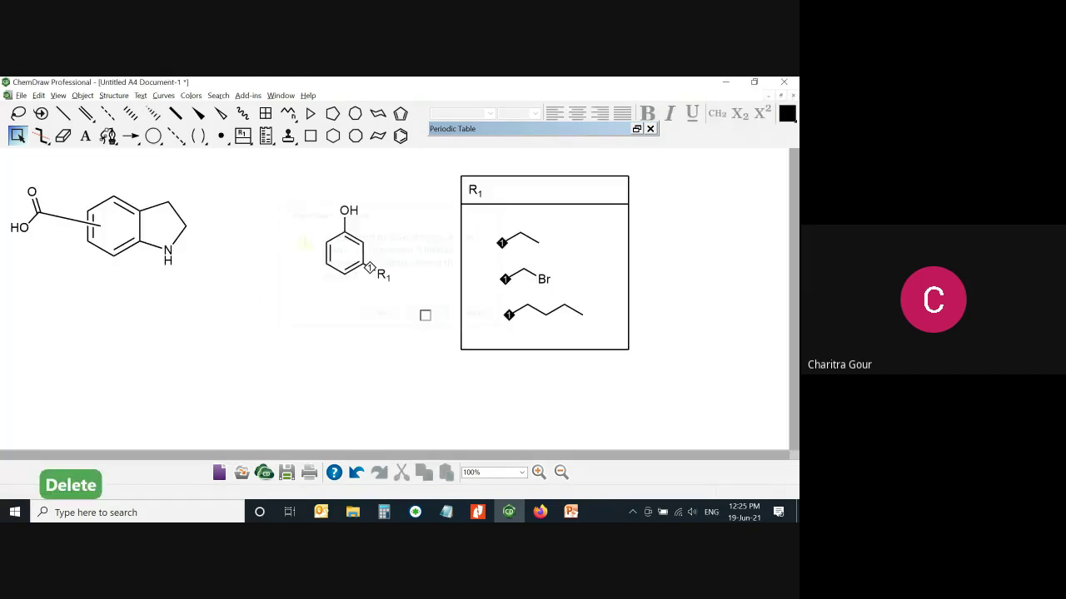
Draw a straight vertical chain of five single bonds in an empty area of the page
{"action": "left_click_drag", "start_coordinate": [795, 223], "coordinate": [766, 328]}
{"action": "mouse_move", "coordinate": [707, 456]}
{"action": "left_mouse_down"}
{"action": "mouse_move", "coordinate": [487, 463]}
{"action": "mouse_move", "coordinate": [468, 476]}
{"action": "left_mouse_up"}
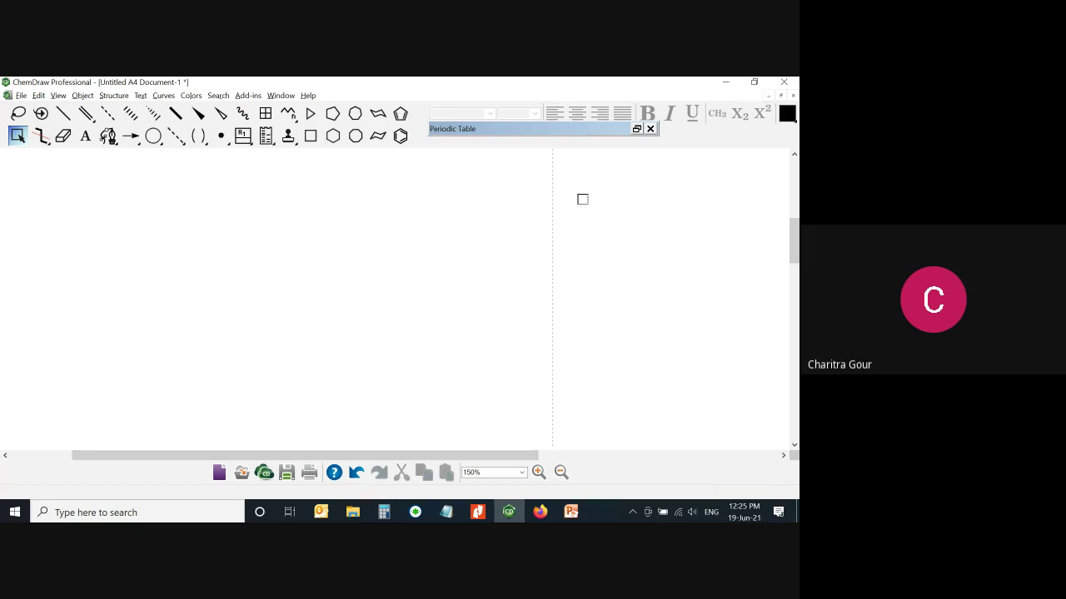
{"action": "left_click", "coordinate": [72, 118]}
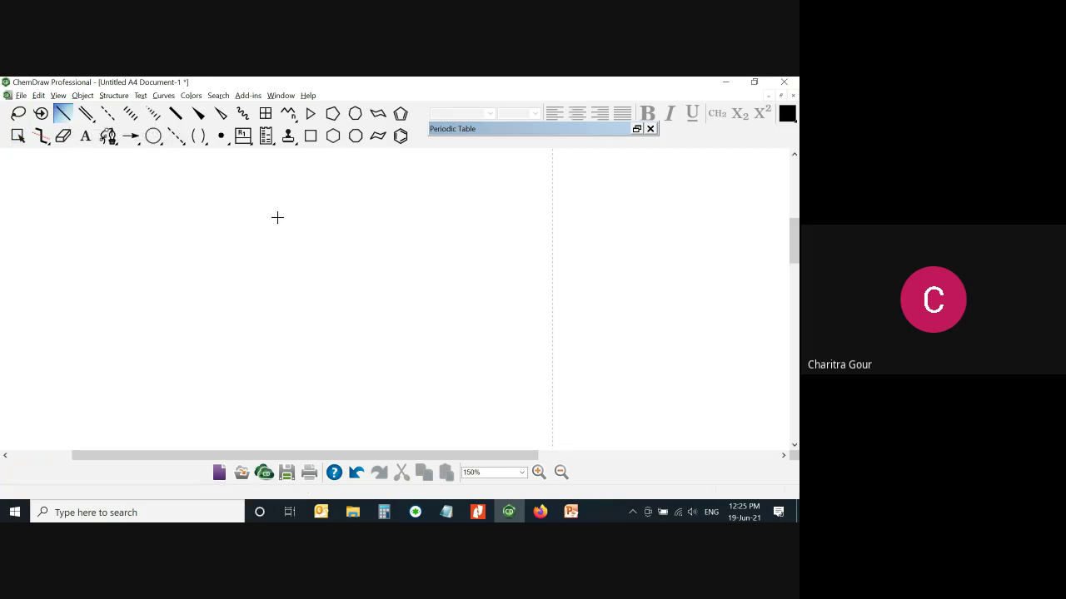
{"action": "left_click_drag", "start_coordinate": [277, 217], "coordinate": [282, 279]}
{"action": "left_click_drag", "start_coordinate": [275, 237], "coordinate": [277, 290]}
{"action": "left_click_drag", "start_coordinate": [276, 300], "coordinate": [278, 324]}
Add horizontal single bonds on both sides of each of the chain's four inner carbons
{"action": "mouse_move", "coordinate": [277, 238]}
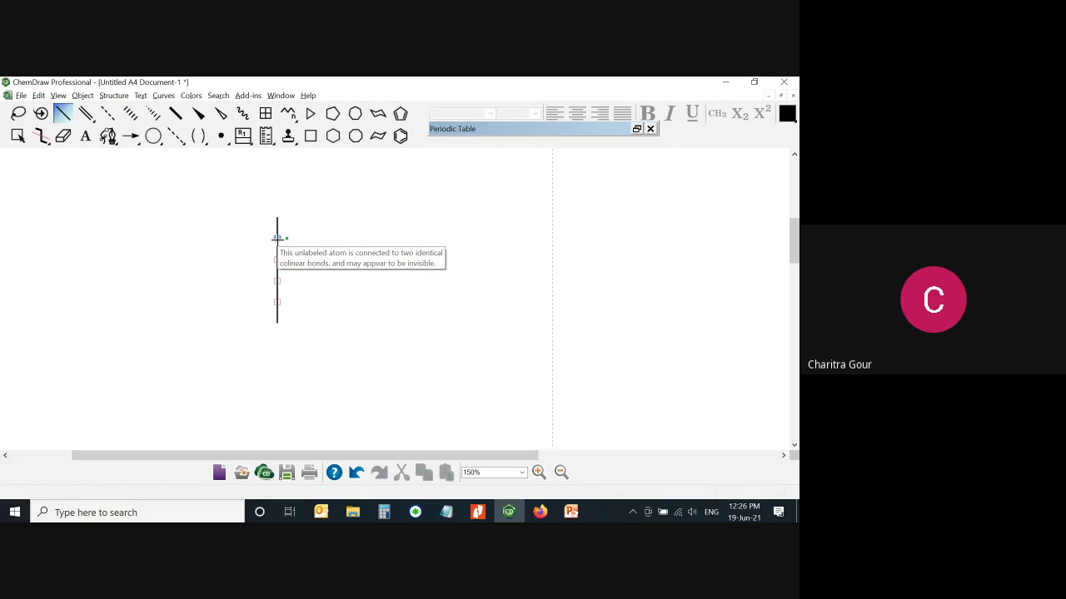
{"action": "left_click", "coordinate": [276, 238]}
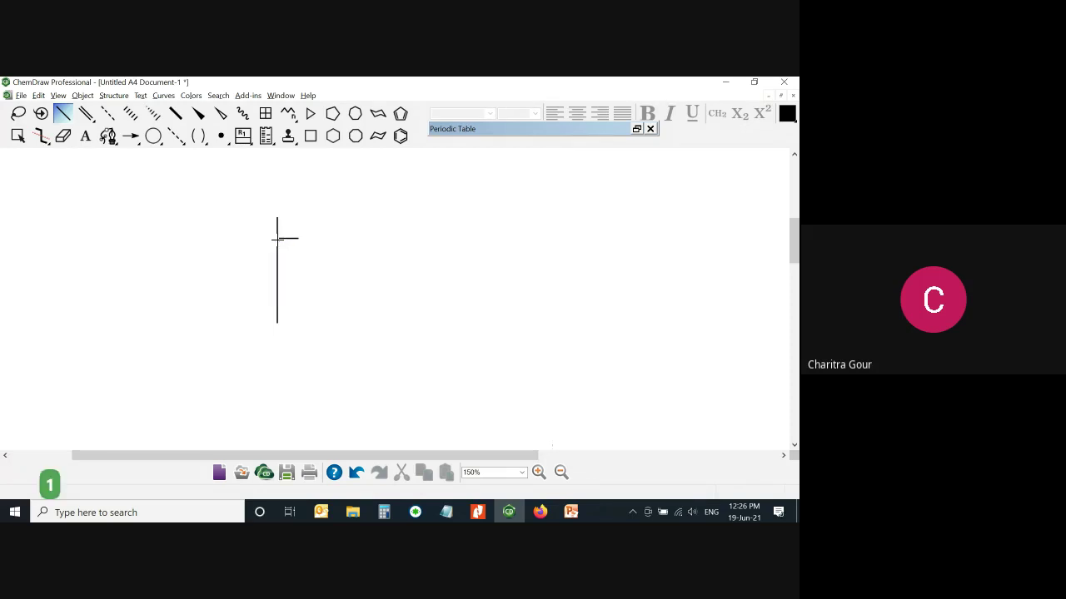
{"action": "left_click", "coordinate": [276, 238]}
{"action": "left_click", "coordinate": [277, 259]}
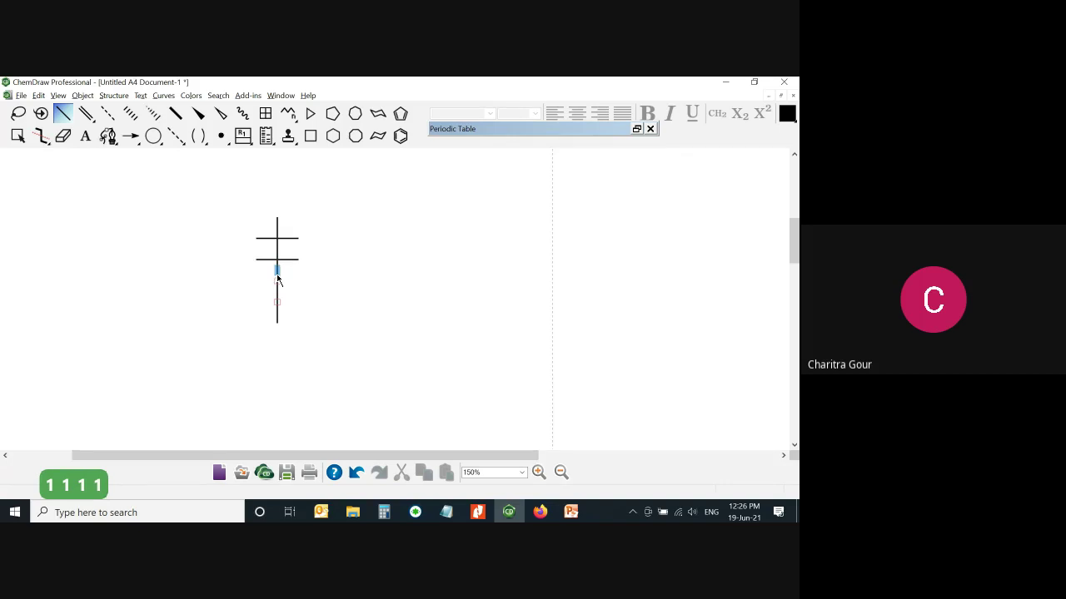
{"action": "key", "text": "1"}
{"action": "key", "text": "1"}
{"action": "key", "text": "1"}
{"action": "key", "text": "1"}
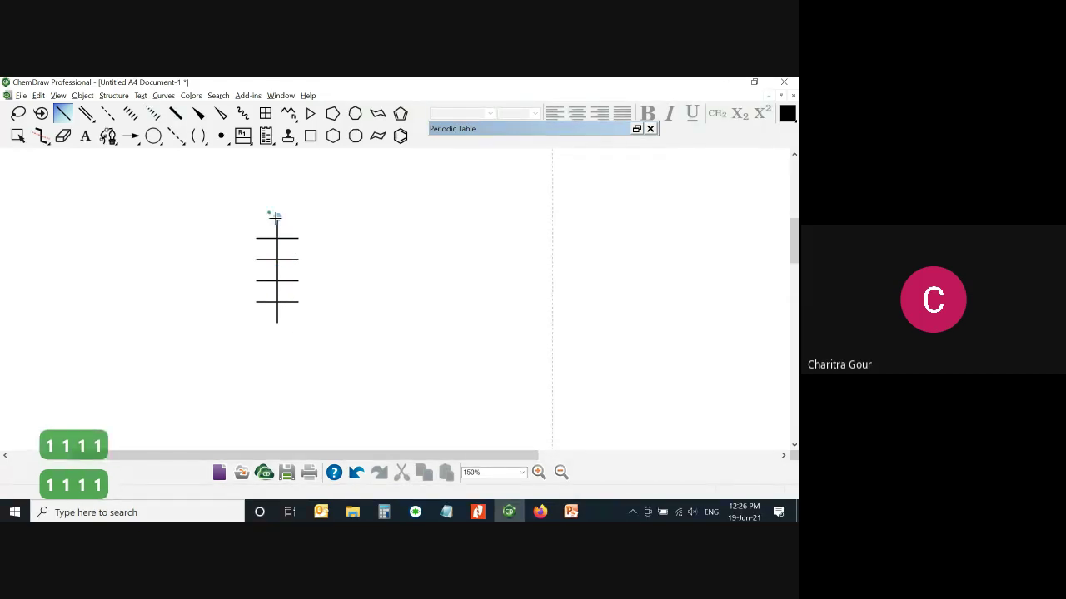
Label the top end of the vertical chain CHO
{"action": "key", "text": "t"}
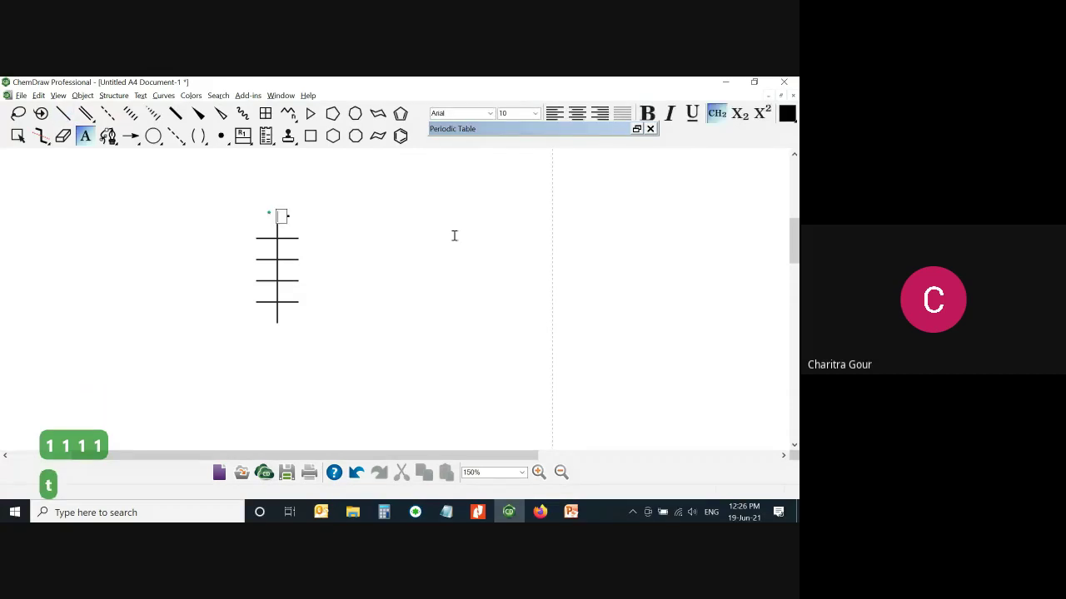
{"action": "type", "text": "C"}
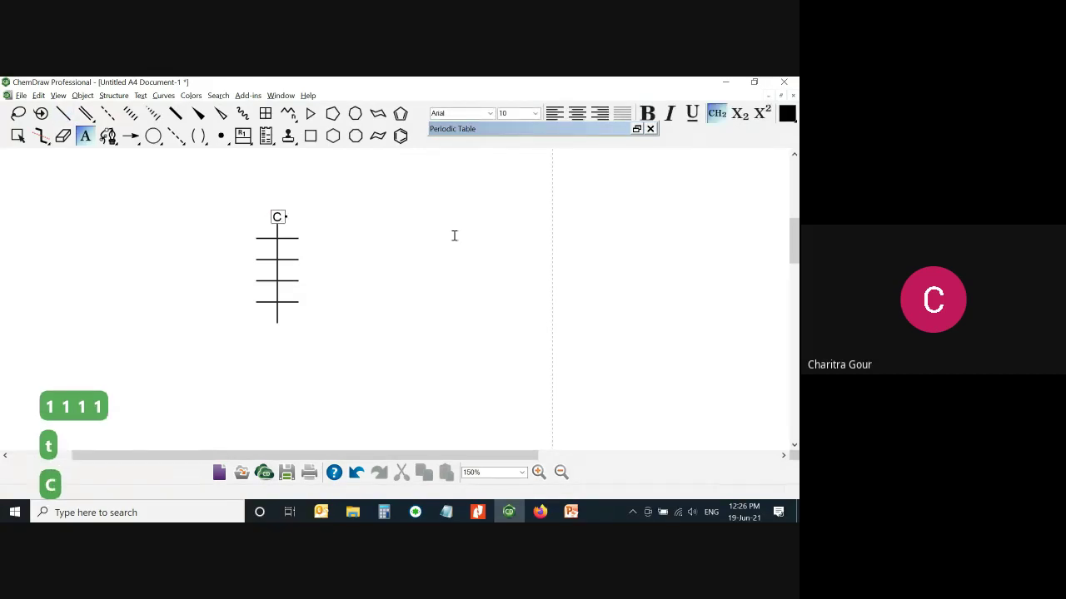
{"action": "type", "text": "H2O"}
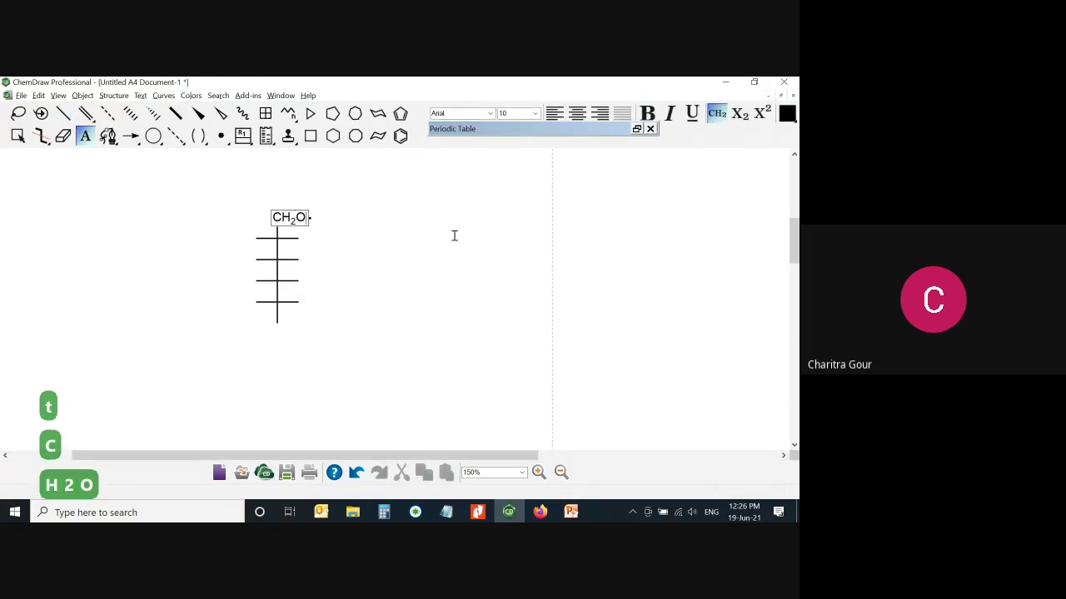
{"action": "key", "text": "BackSpace"}
{"action": "key", "text": "BackSpace"}
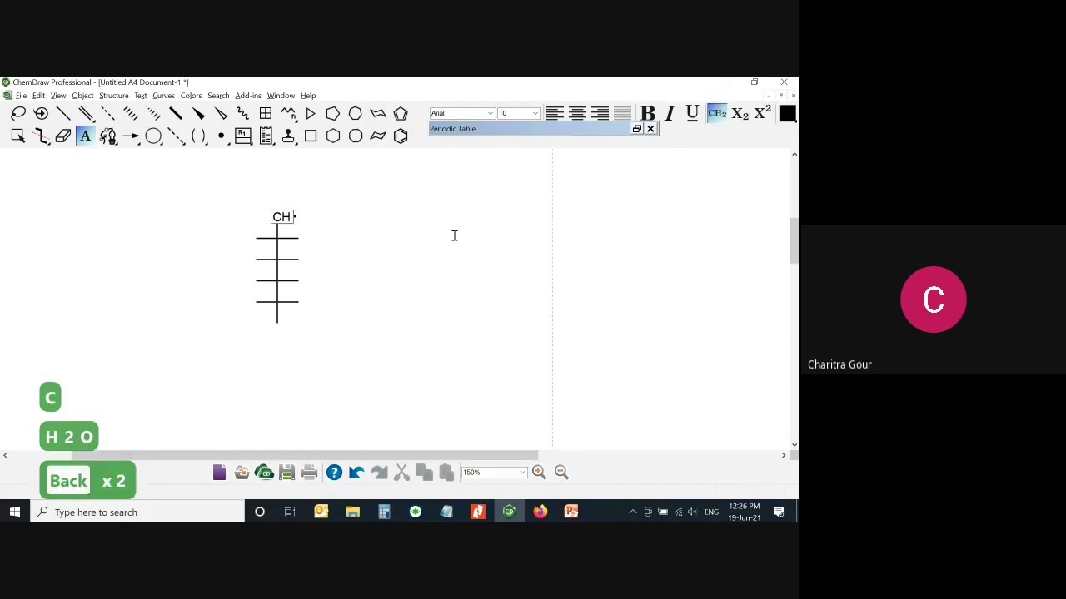
{"action": "type", "text": "O"}
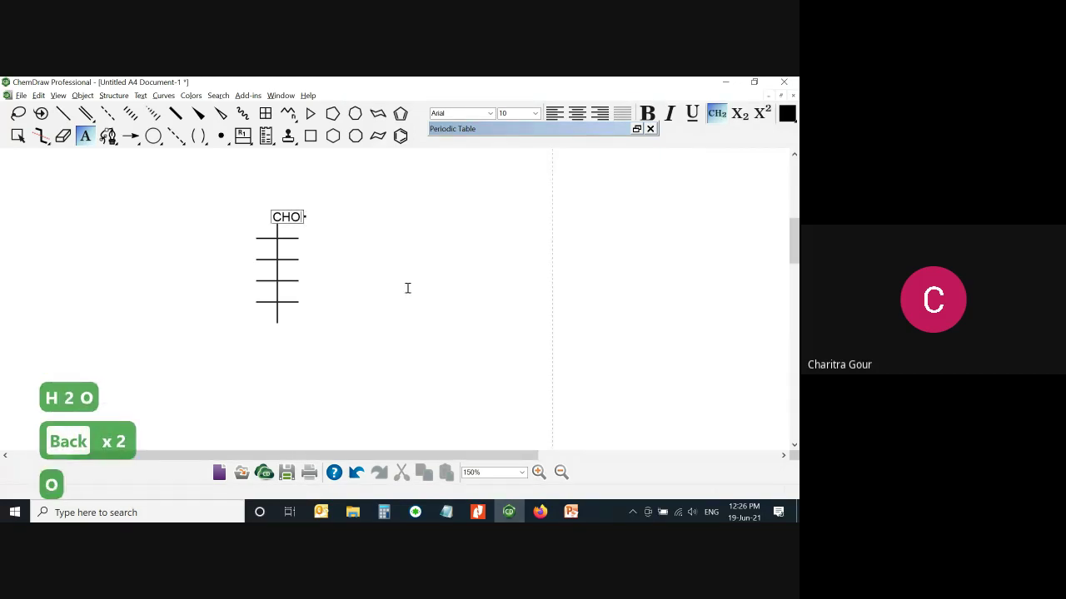
Label the bottom end of the vertical chain CH2OH
{"action": "left_click", "coordinate": [279, 323]}
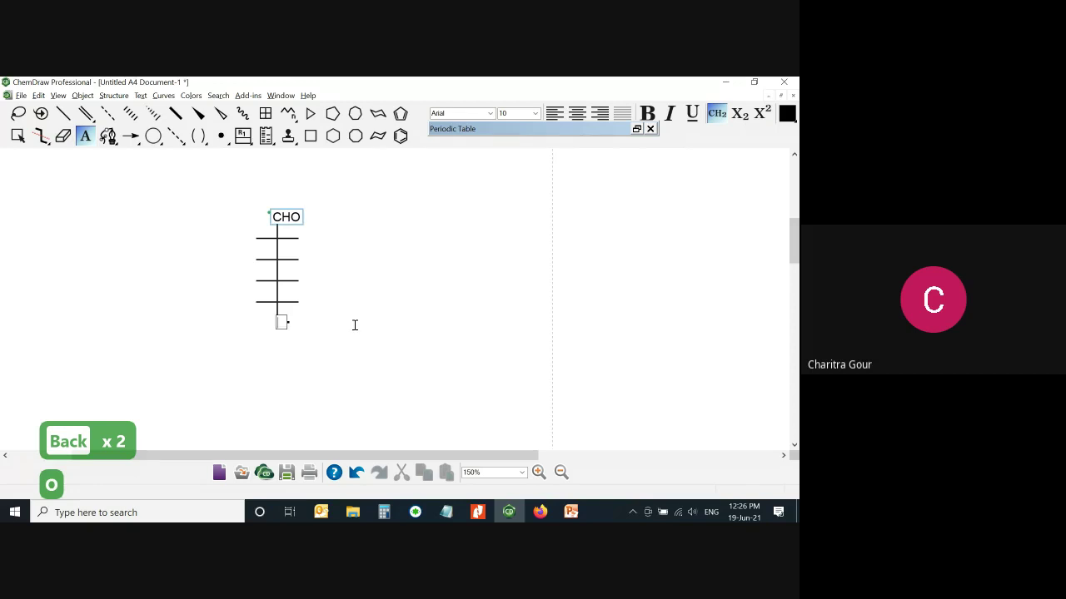
{"action": "type", "text": "CH"}
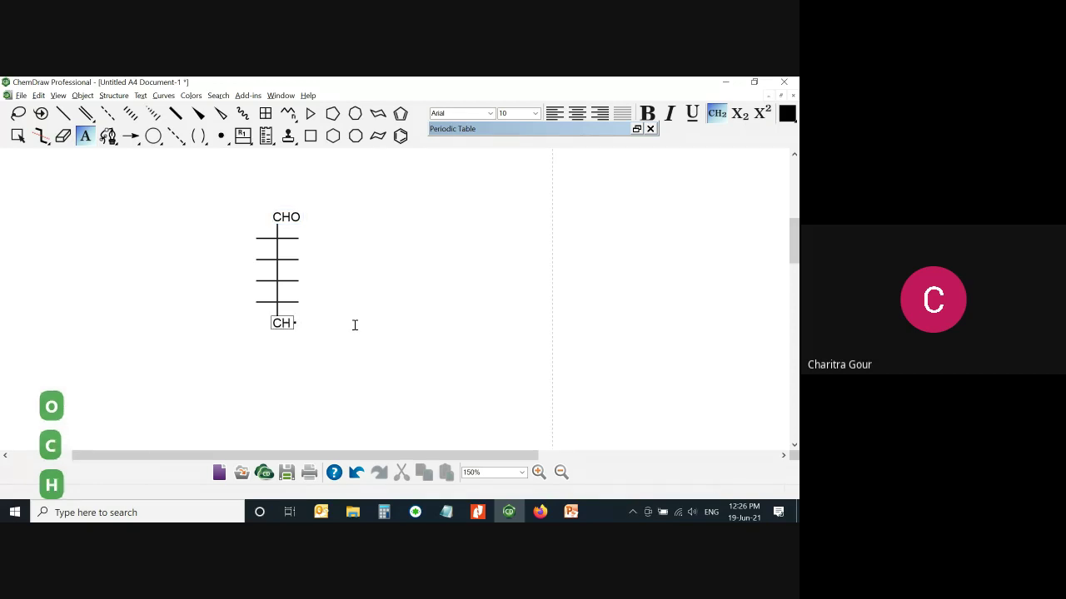
{"action": "type", "text": "2OH"}
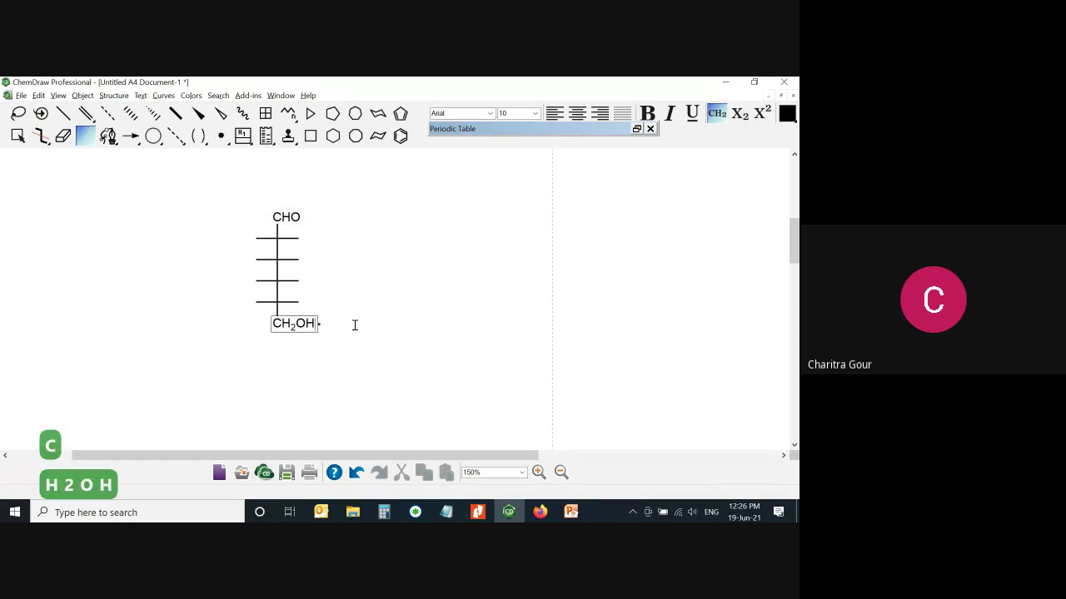
{"action": "key", "text": "Return"}
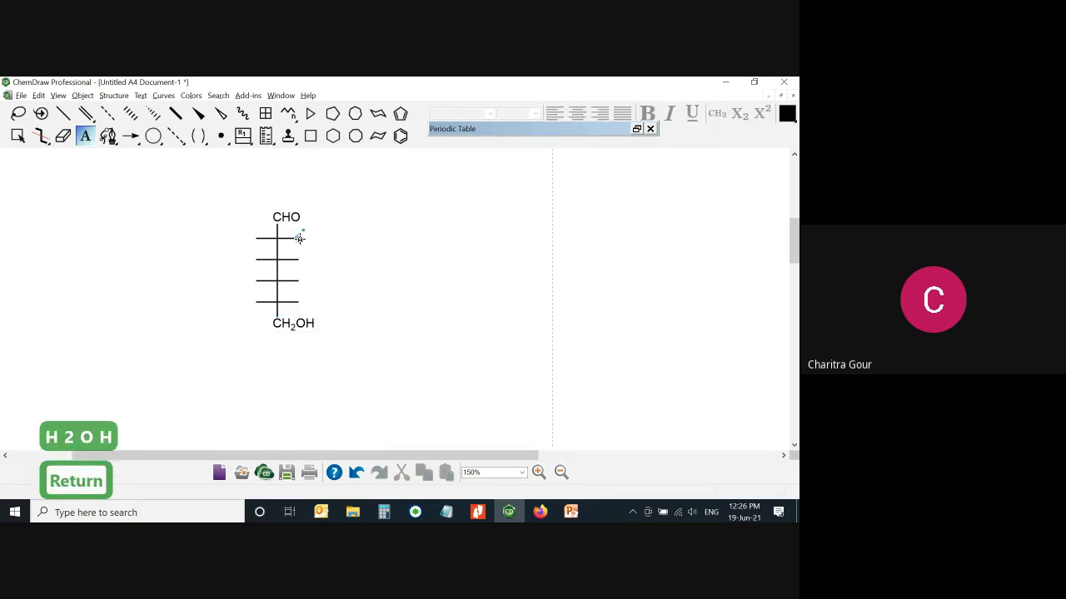
Label the side bond pairs from top to bottom H/OH, HO/H, H/OH and H/OH, and move the whole structure left on the page
{"action": "key", "text": "o"}
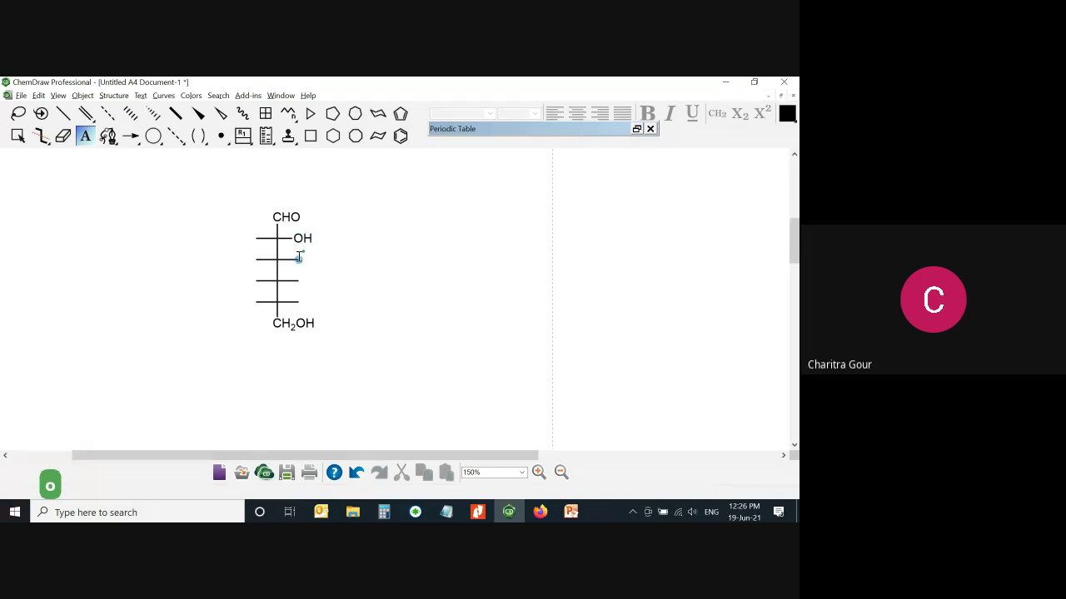
{"action": "key", "text": "h"}
{"action": "key", "text": "o"}
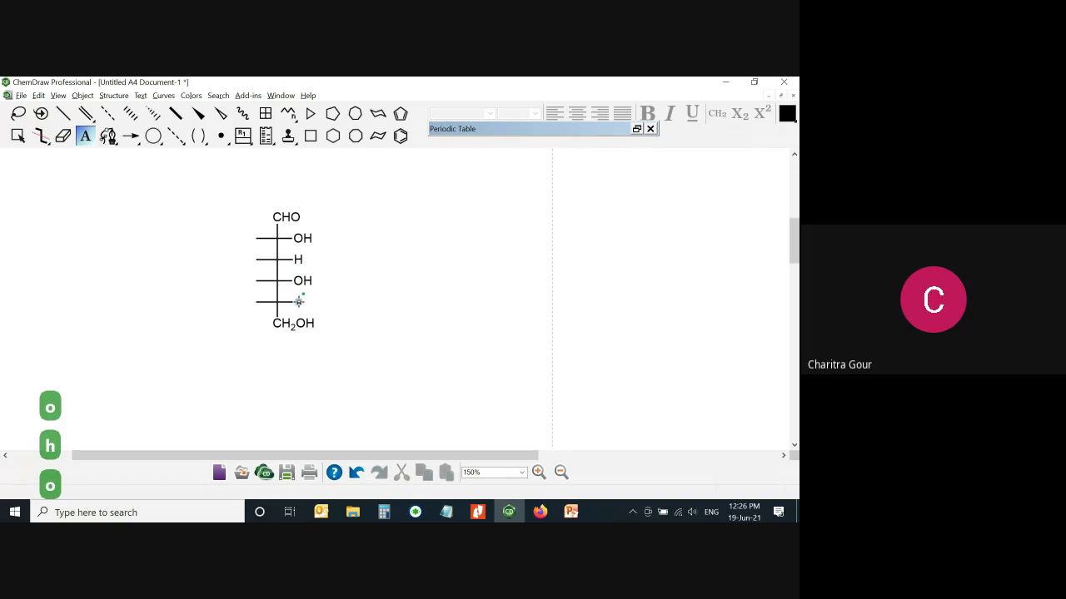
{"action": "key", "text": "o"}
{"action": "key", "text": "h"}
{"action": "key", "text": "h"}
{"action": "key", "text": "o"}
{"action": "key", "text": "h"}
{"action": "key", "text": "ctrl+a"}
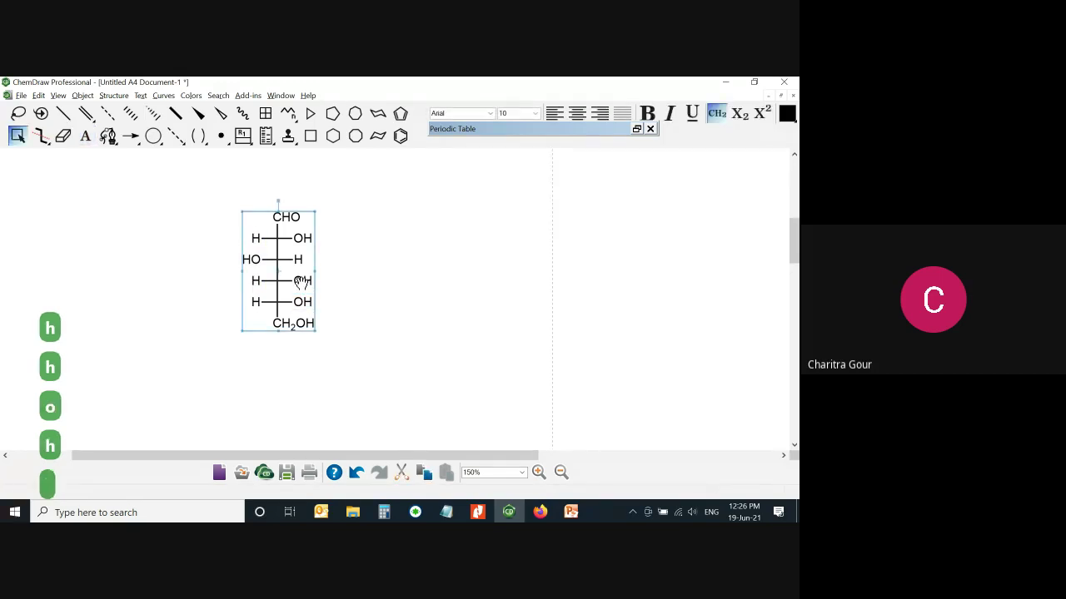
{"action": "left_click_drag", "start_coordinate": [316, 323], "coordinate": [218, 323]}
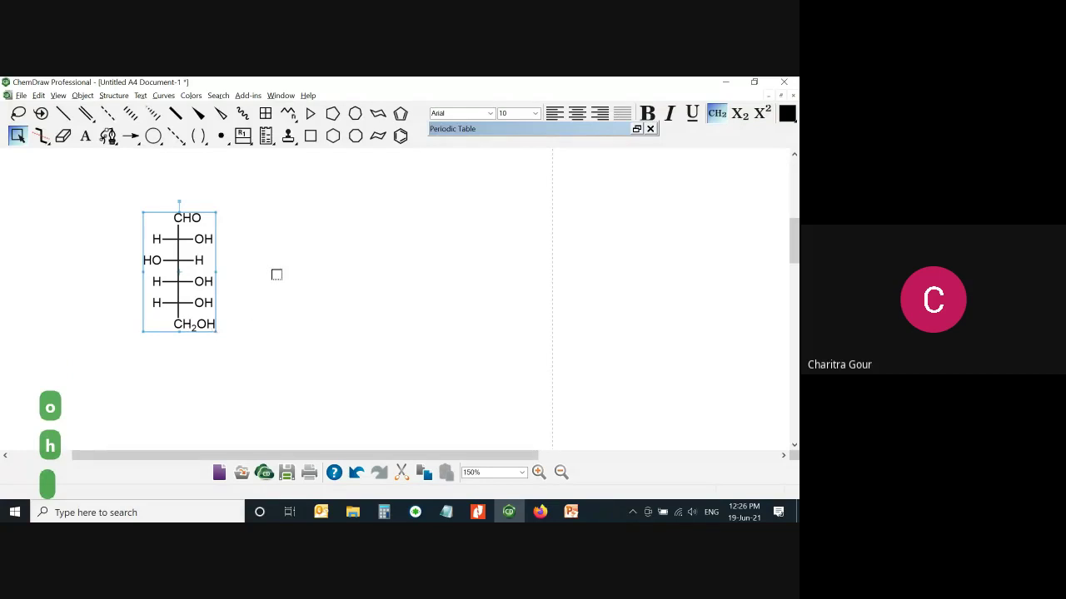
Place a cyclohexane ring to the right of the Fischer projection and rotate it 90 degrees clockwise
{"action": "left_click", "coordinate": [333, 136]}
{"action": "left_click", "coordinate": [347, 270]}
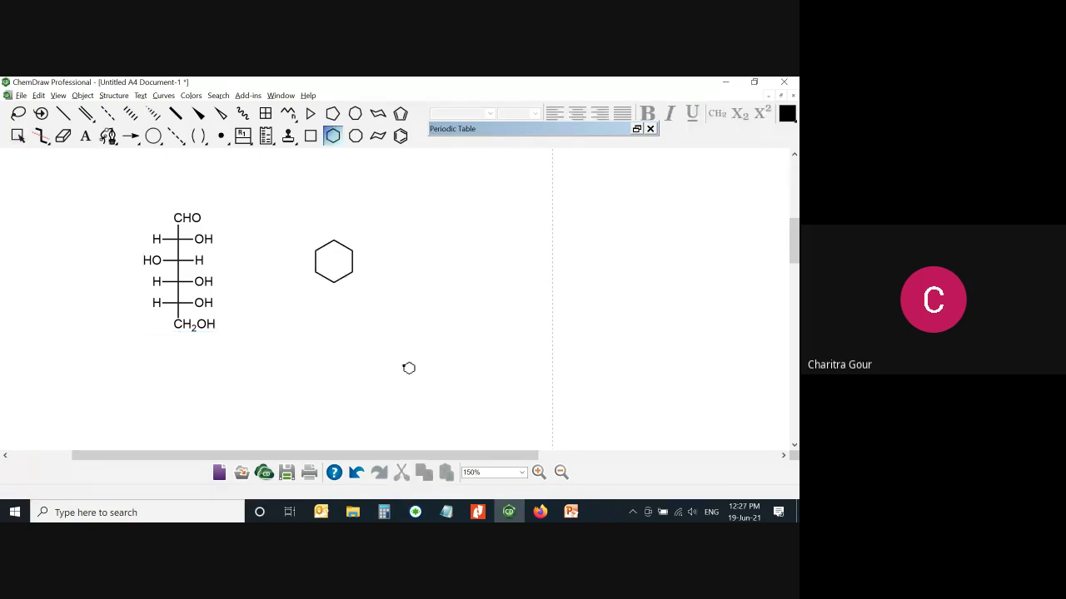
{"action": "key", "text": "ctrl+alt+Tab"}
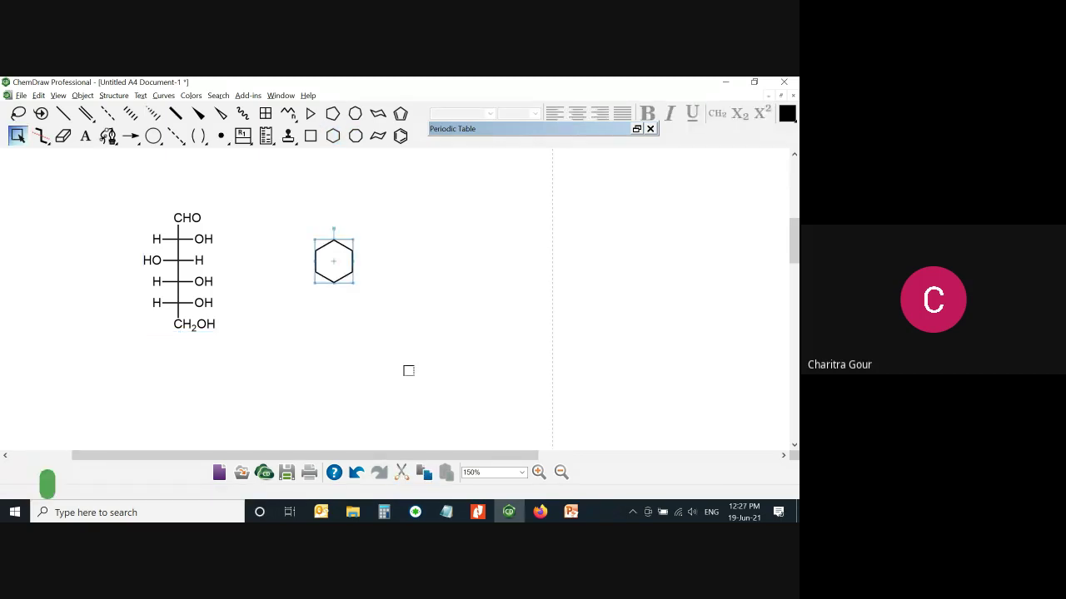
{"action": "key", "text": "ctrl+r"}
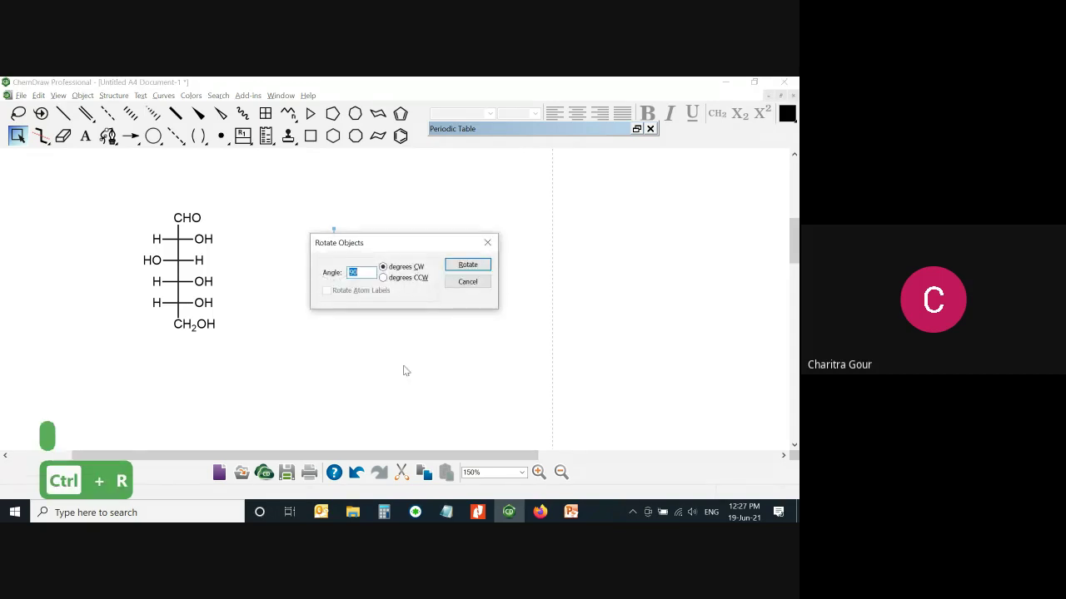
{"action": "key", "text": "Return"}
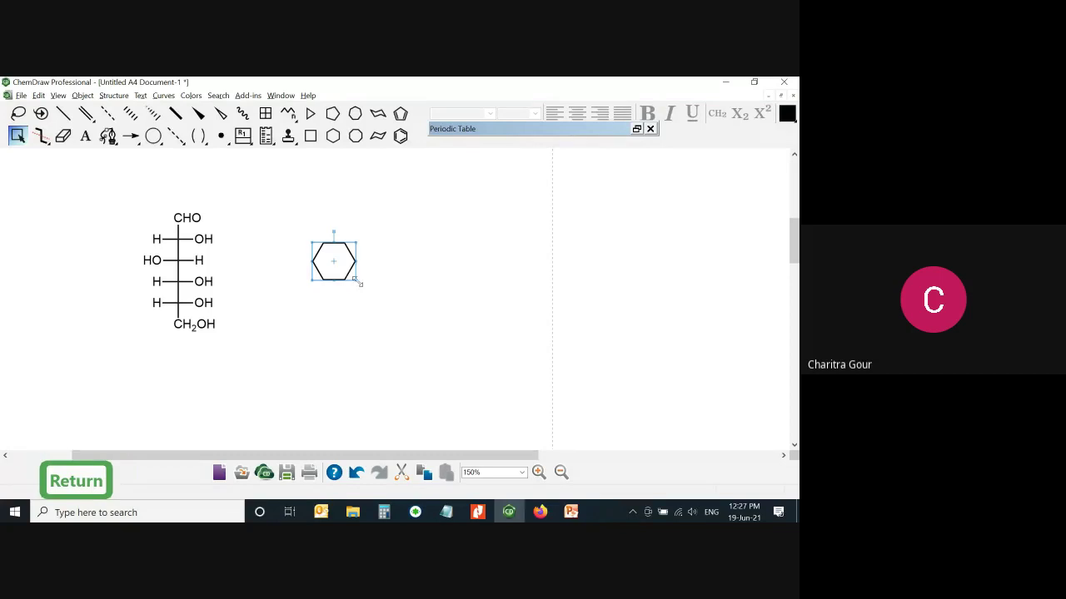
Enlarge the ring, stretching it horizontally into an elongated hexagon, and replace its upper-right carbon with O
{"action": "left_click_drag", "start_coordinate": [358, 283], "coordinate": [463, 331]}
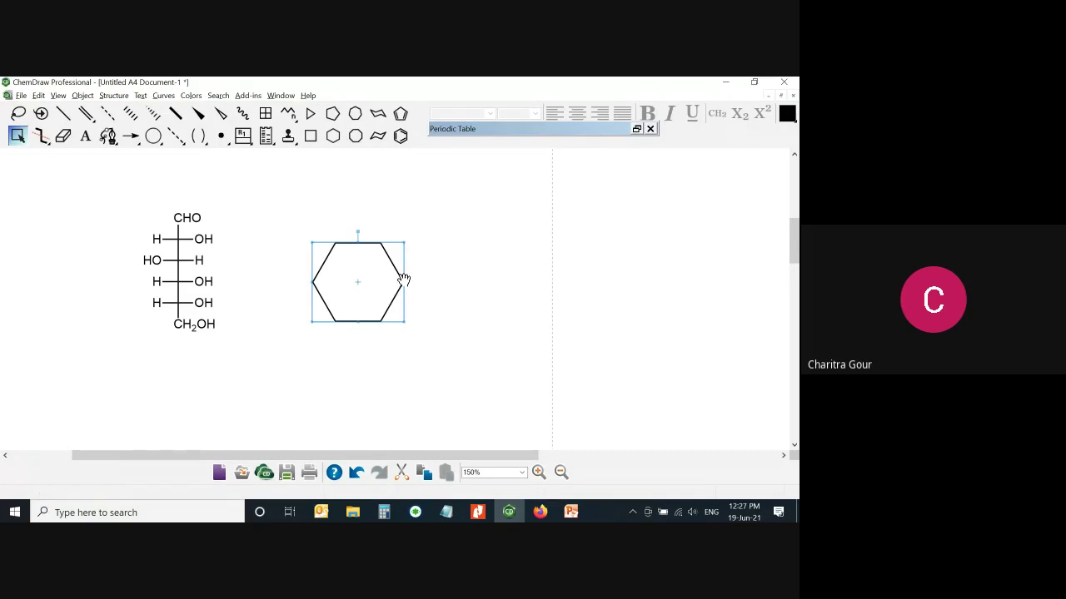
{"action": "left_click_drag", "start_coordinate": [405, 281], "coordinate": [481, 290]}
{"action": "left_click", "coordinate": [509, 330]}
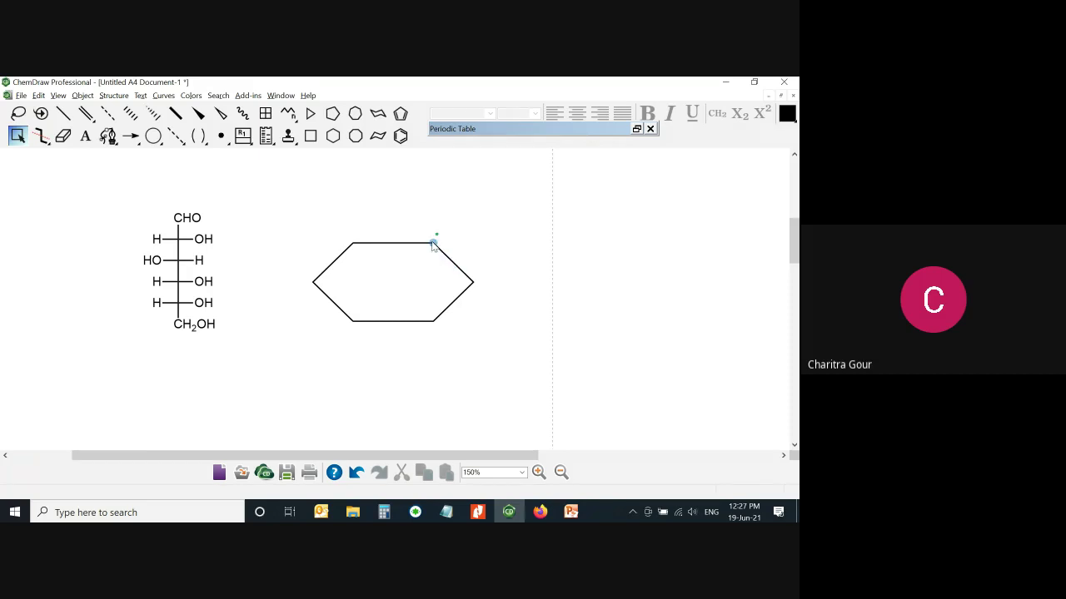
{"action": "key", "text": "o"}
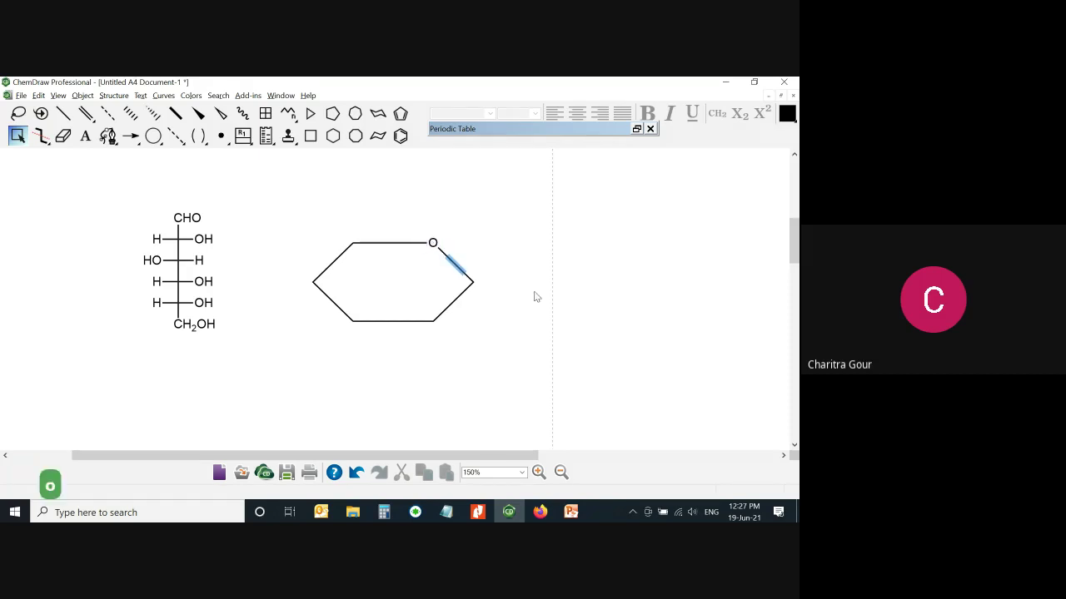
Add vertical single bonds pointing up and down from each of the five carbons of the oxygen-containing ring
{"action": "key", "text": "x"}
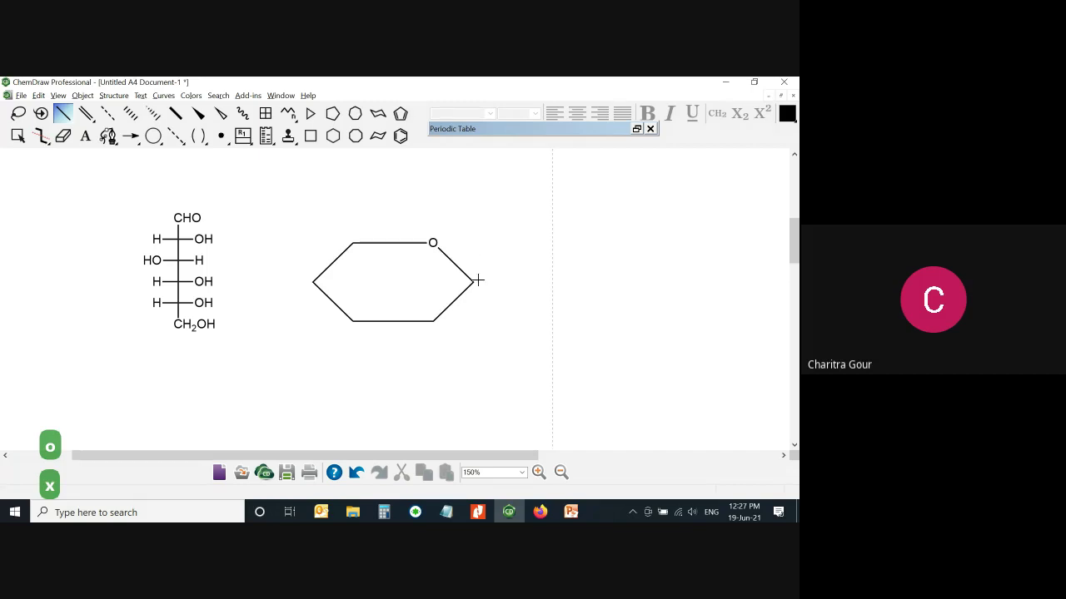
{"action": "left_click_drag", "start_coordinate": [471, 252], "coordinate": [477, 327]}
{"action": "key", "text": "ctrl+z"}
{"action": "left_click_drag", "start_coordinate": [473, 283], "coordinate": [473, 228]}
{"action": "left_click_drag", "start_coordinate": [473, 282], "coordinate": [472, 317]}
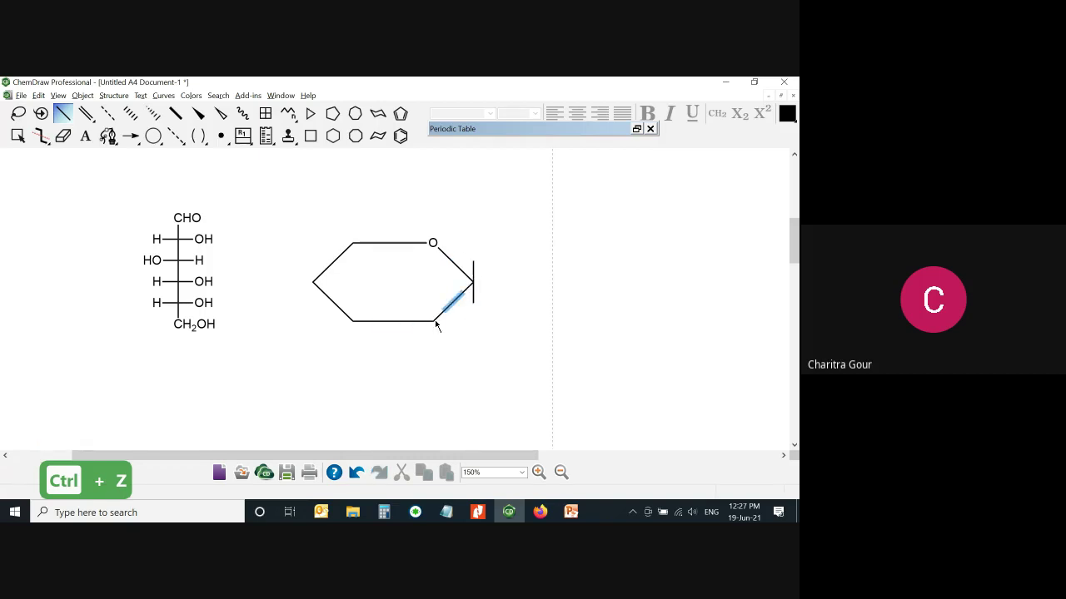
{"action": "left_click_drag", "start_coordinate": [434, 319], "coordinate": [433, 283]}
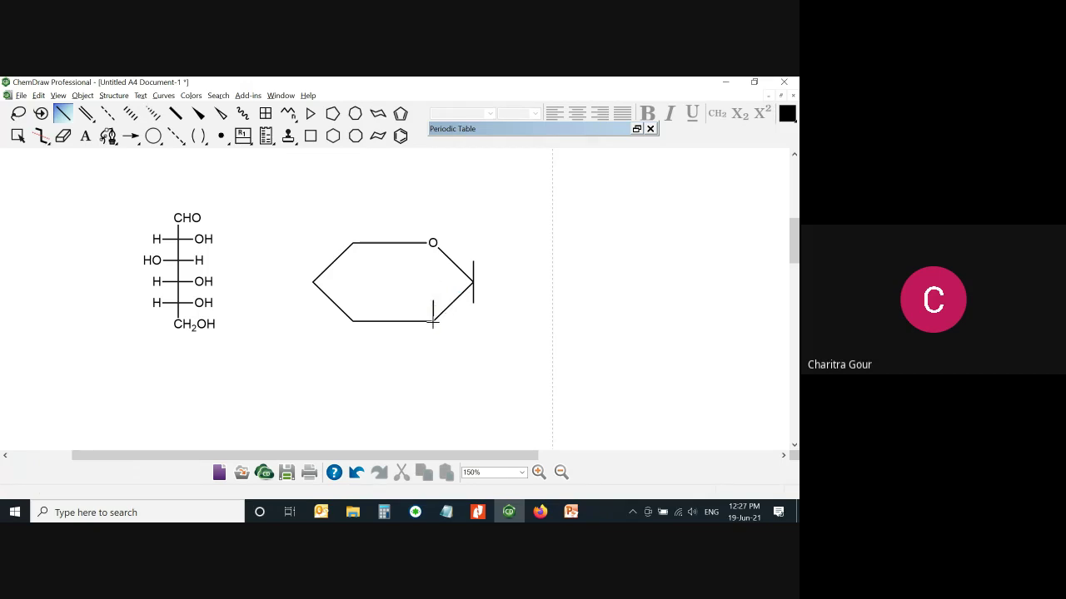
{"action": "left_click_drag", "start_coordinate": [433, 320], "coordinate": [433, 358]}
{"action": "left_click_drag", "start_coordinate": [351, 323], "coordinate": [354, 275]}
{"action": "left_click_drag", "start_coordinate": [353, 322], "coordinate": [353, 359]}
{"action": "left_click_drag", "start_coordinate": [353, 243], "coordinate": [353, 218]}
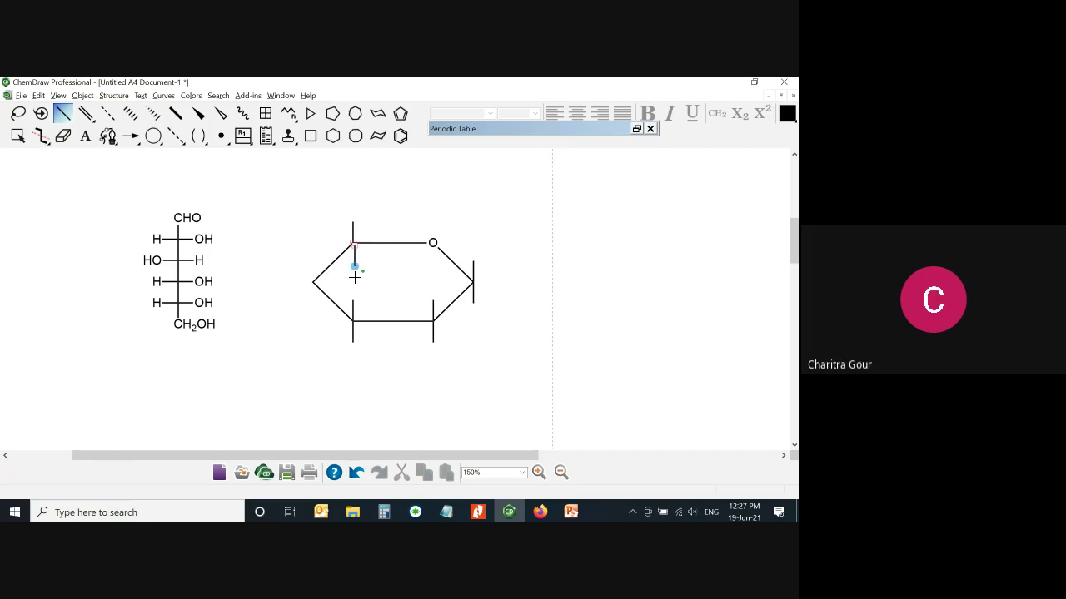
{"action": "key", "text": "ctrl+z"}
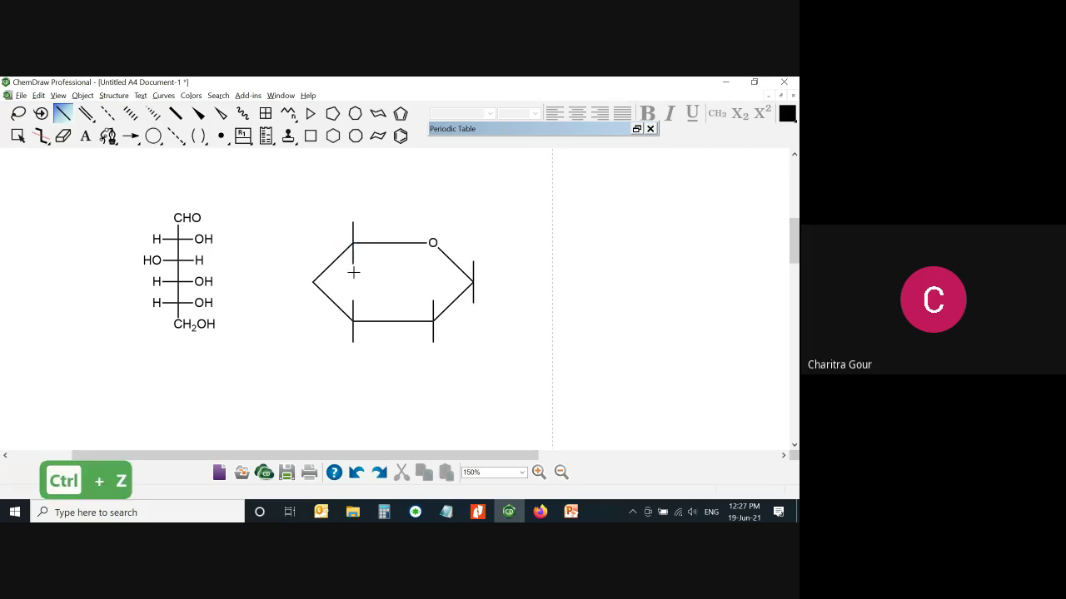
{"action": "key", "text": "ctrl+y"}
{"action": "left_click", "coordinate": [313, 284]}
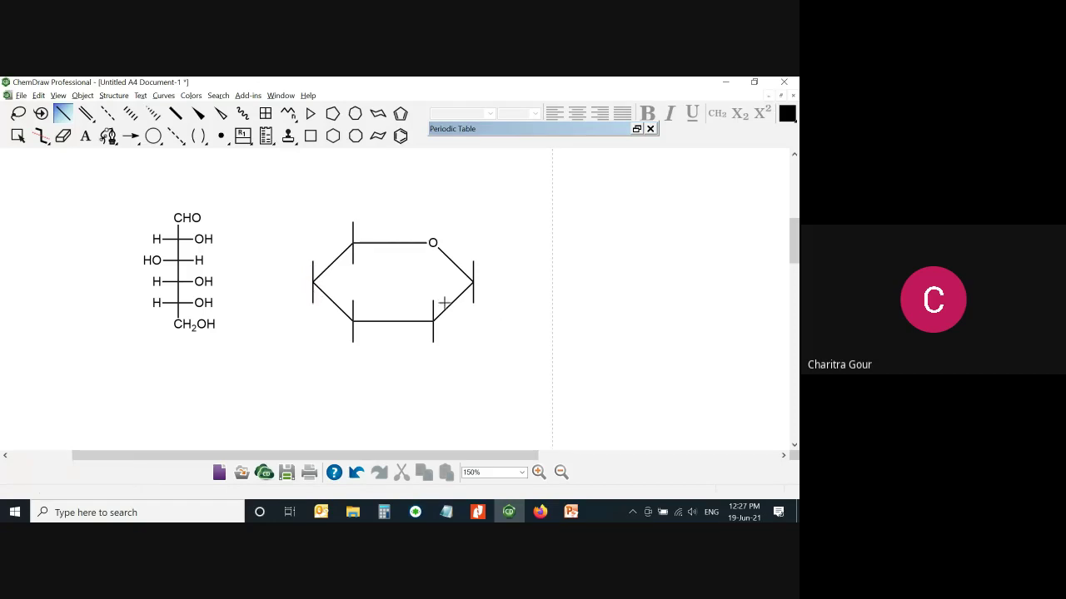
Label the upward bond on the ring's upper-left carbon CH2OH and the downward bond on its rightmost carbon OH
{"action": "key", "text": "t"}
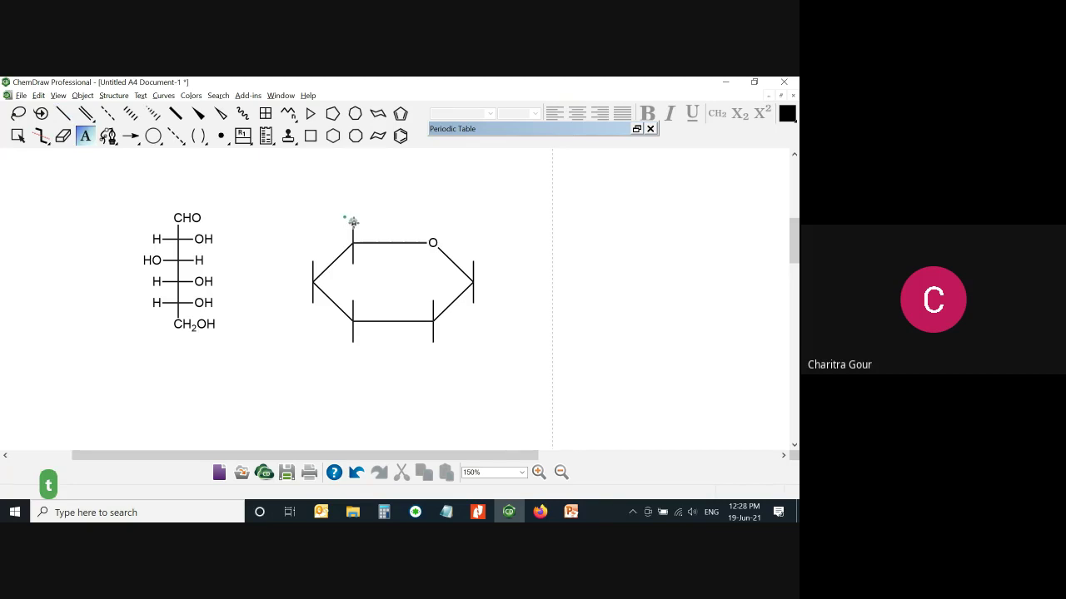
{"action": "left_click", "coordinate": [352, 220]}
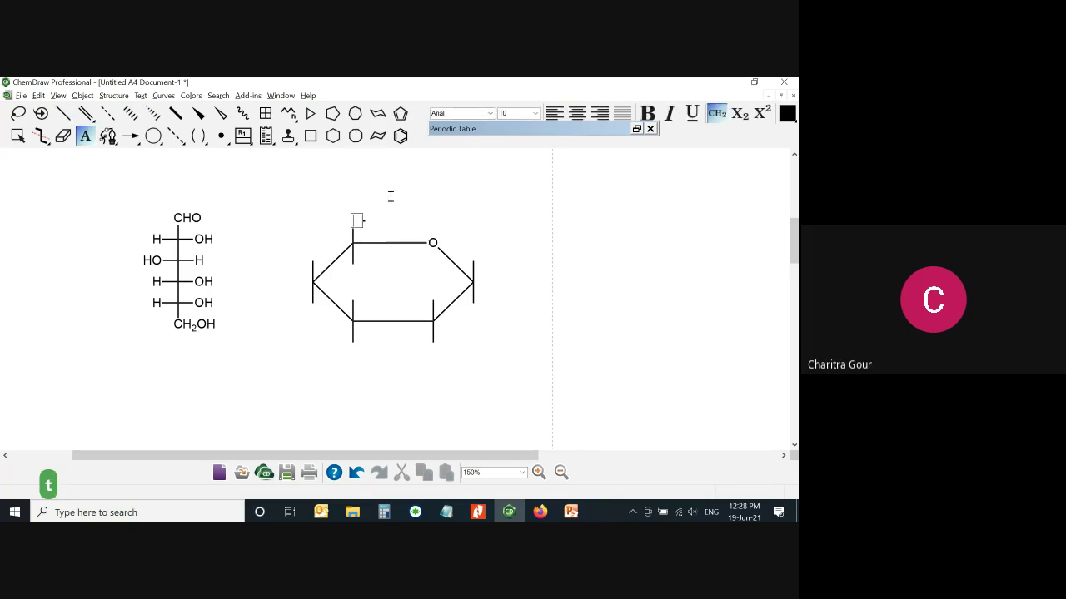
{"action": "type", "text": "CH"}
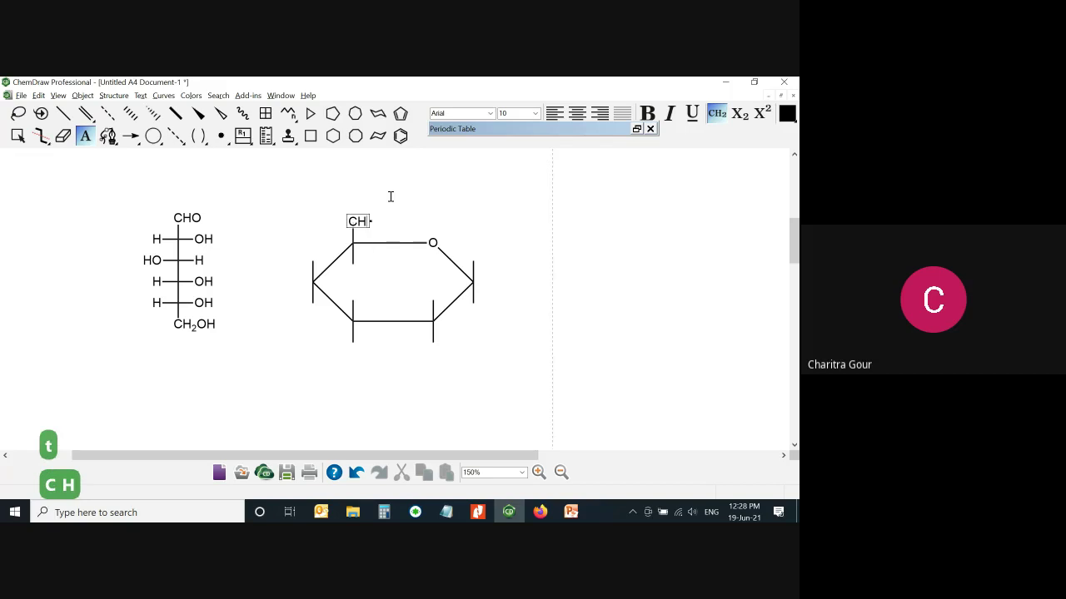
{"action": "type", "text": "2OH"}
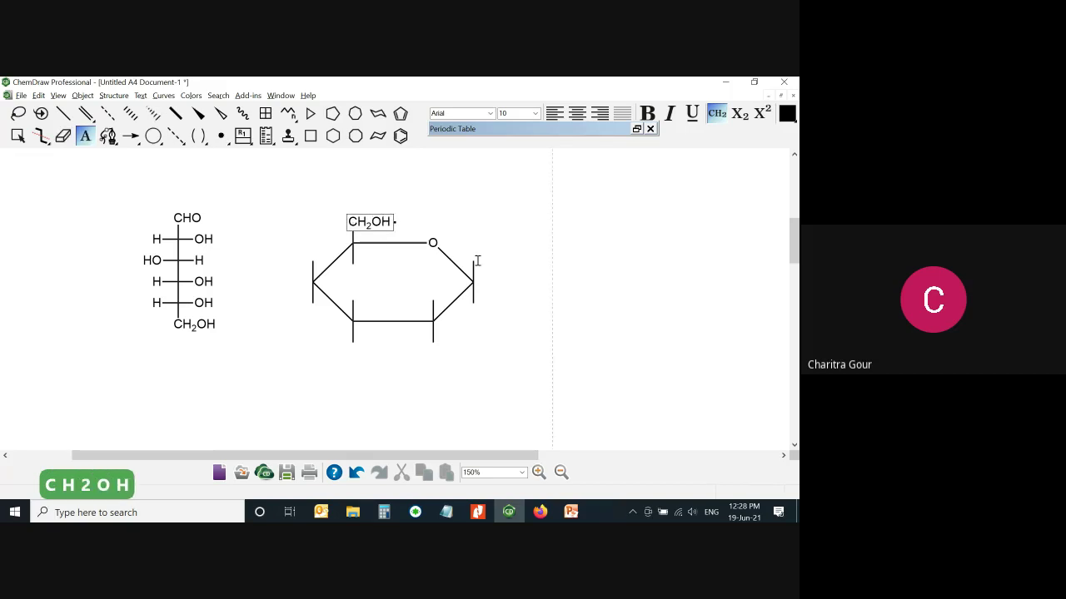
{"action": "key", "text": "Return"}
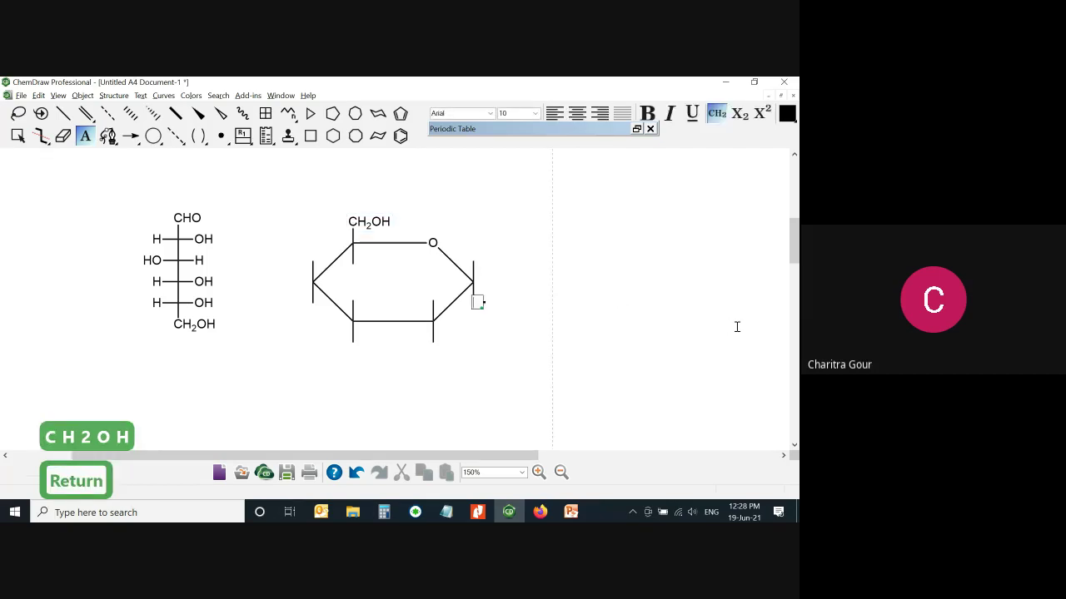
{"action": "type", "text": "OH"}
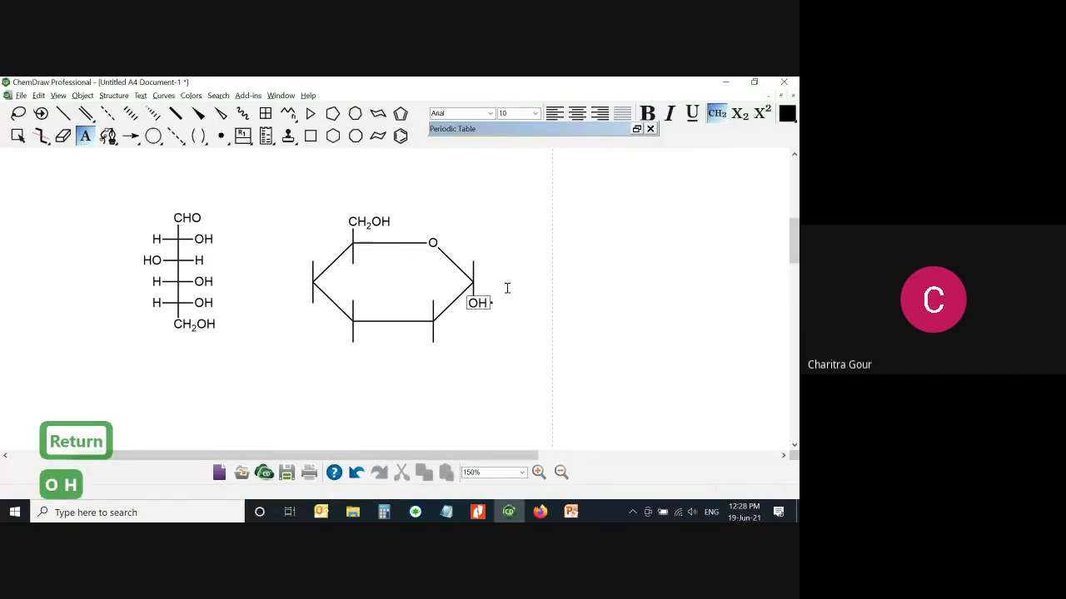
{"action": "key", "text": "Return"}
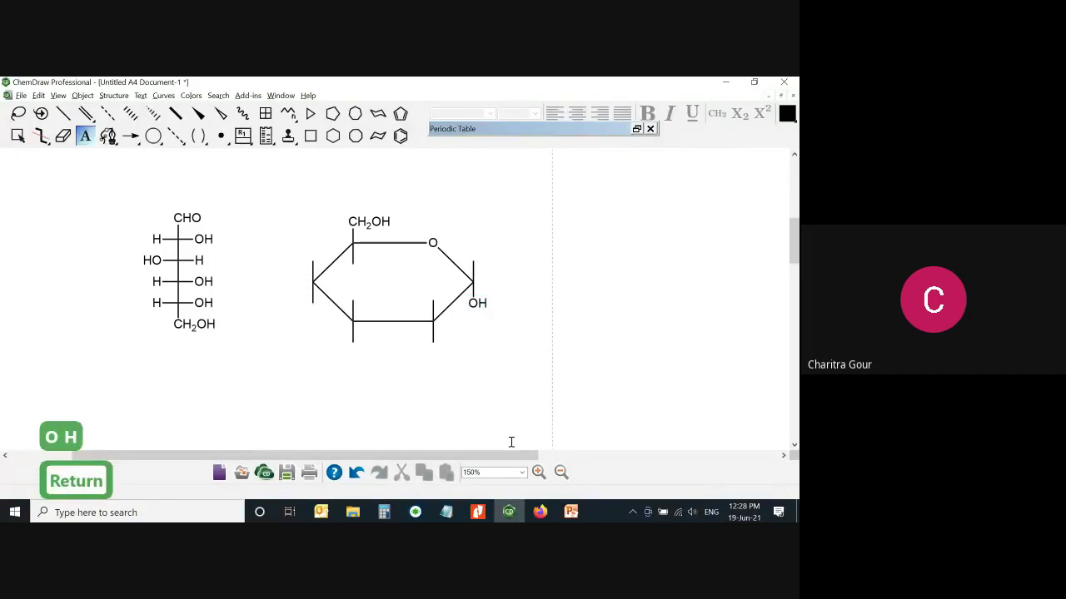
Draw a three-bond center in the empty area beyond the sugar ring, with one bond up and two slanting down
{"action": "left_click_drag", "start_coordinate": [491, 456], "coordinate": [564, 460]}
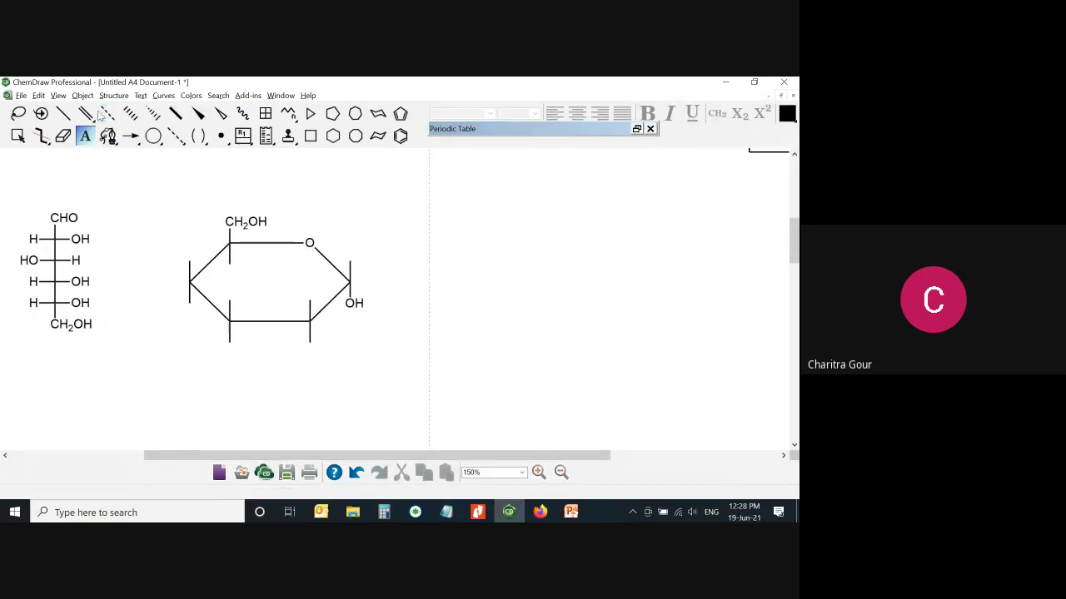
{"action": "key", "text": "x"}
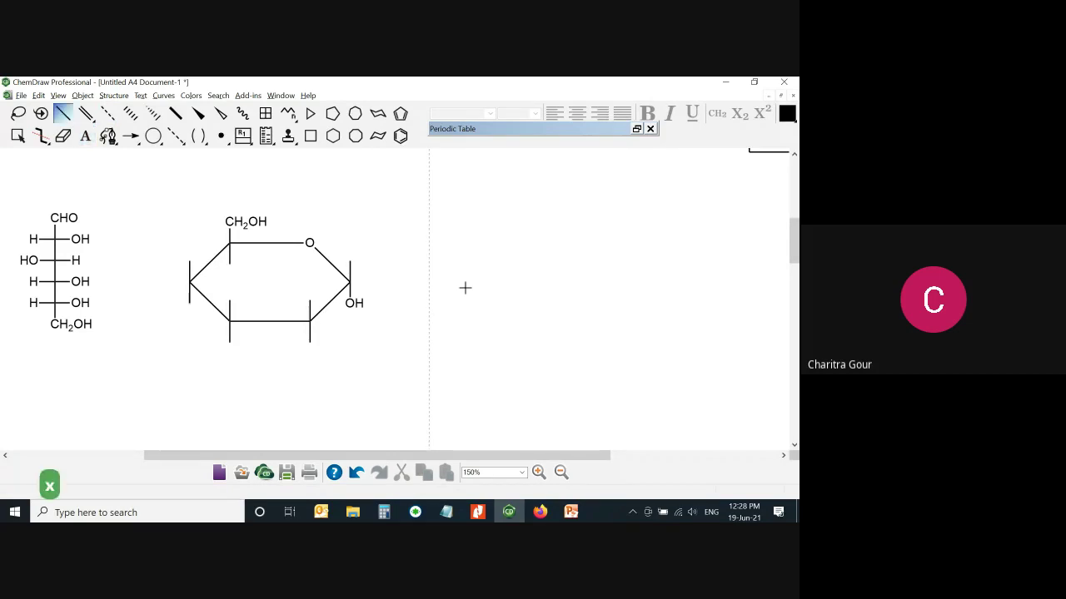
{"action": "left_click", "coordinate": [461, 296]}
{"action": "key", "text": "1"}
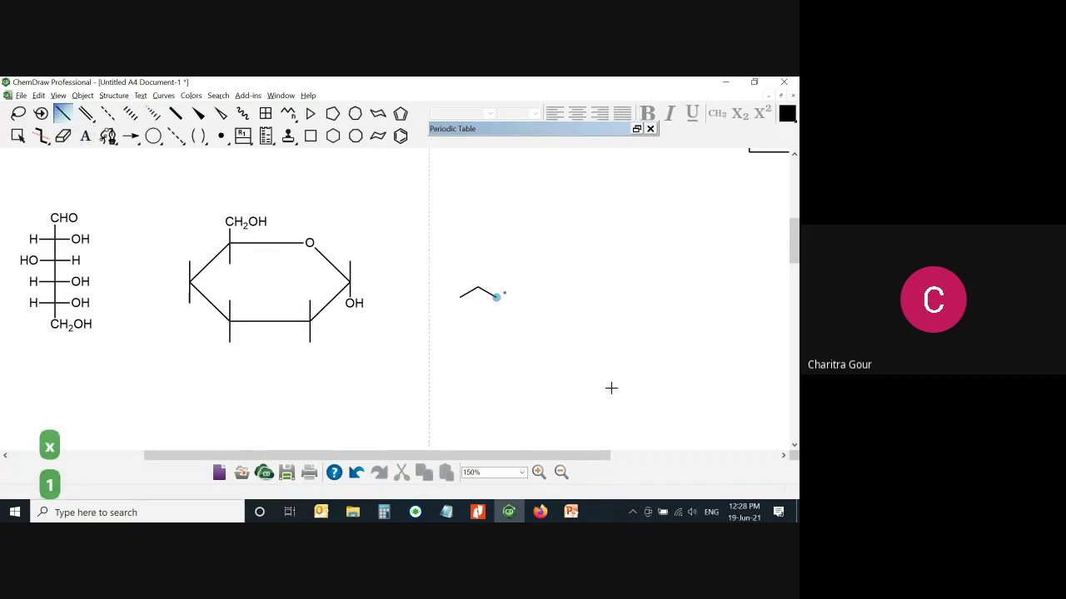
{"action": "key", "text": "Up"}
{"action": "key", "text": "Left"}
{"action": "key", "text": "1"}
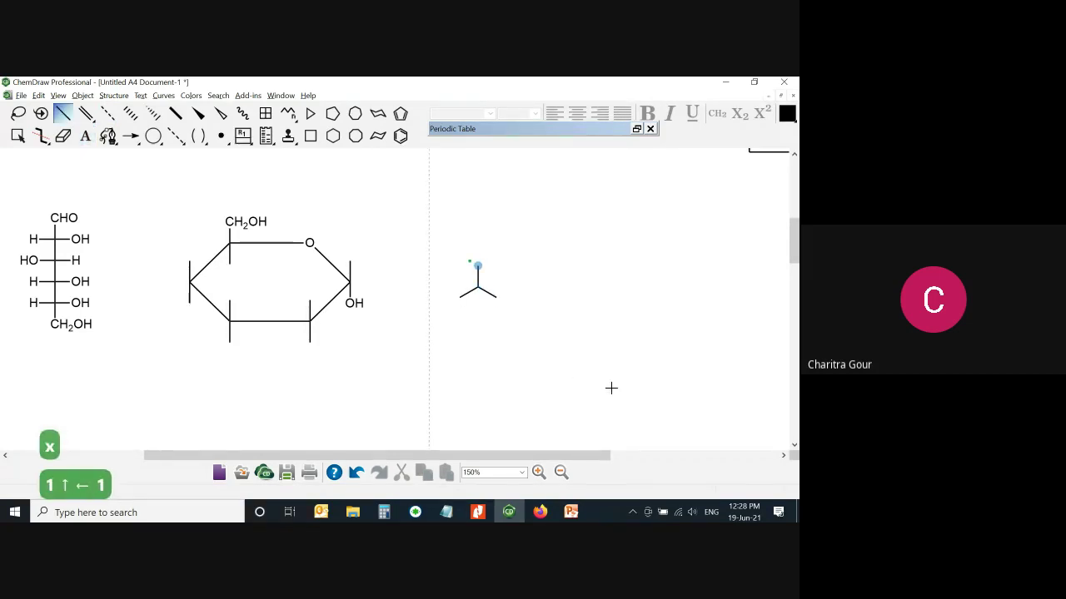
Label all three bond ends of the new three-bond center with H
{"action": "key", "text": "h"}
{"action": "key", "text": "Down"}
{"action": "key", "text": "Down"}
{"action": "key", "text": "Down"}
{"action": "key", "text": "Left"}
{"action": "key", "text": "Left"}
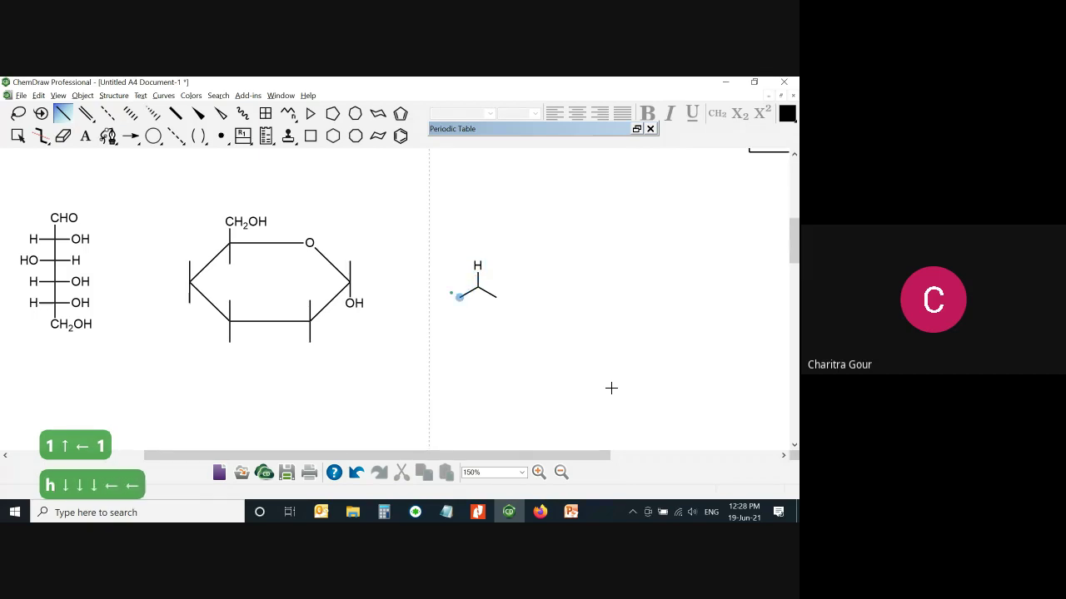
{"action": "key", "text": "h"}
{"action": "key", "text": "Right"}
{"action": "key", "text": "Right"}
{"action": "key", "text": "Right"}
{"action": "key", "text": "Right"}
{"action": "key", "text": "h"}
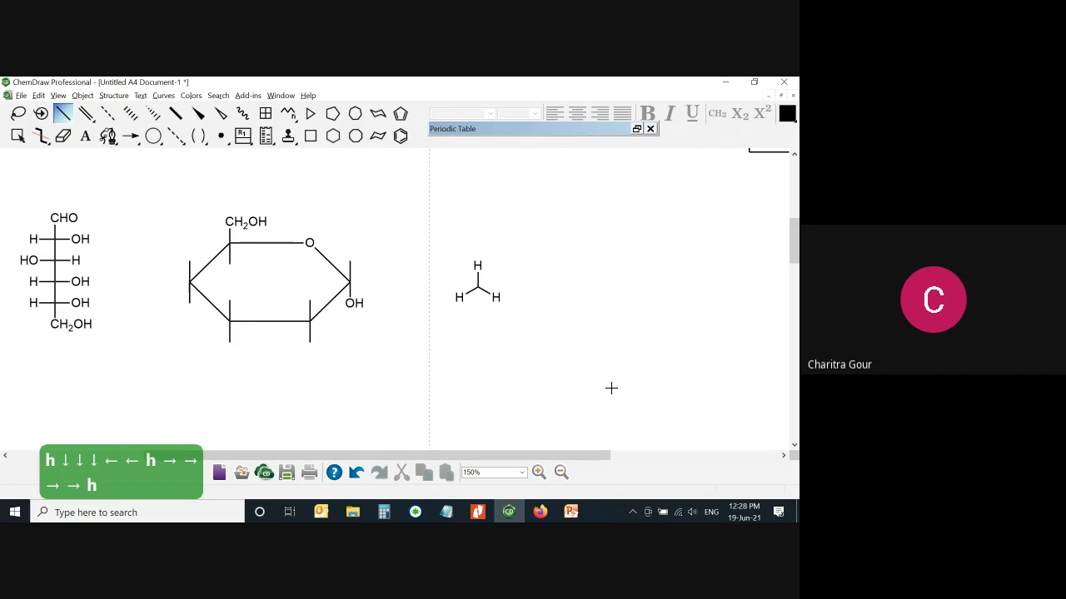
Place a duplicate of the three-hydrogen fragment above and to the right of the original
{"action": "key", "text": "ctrl"}
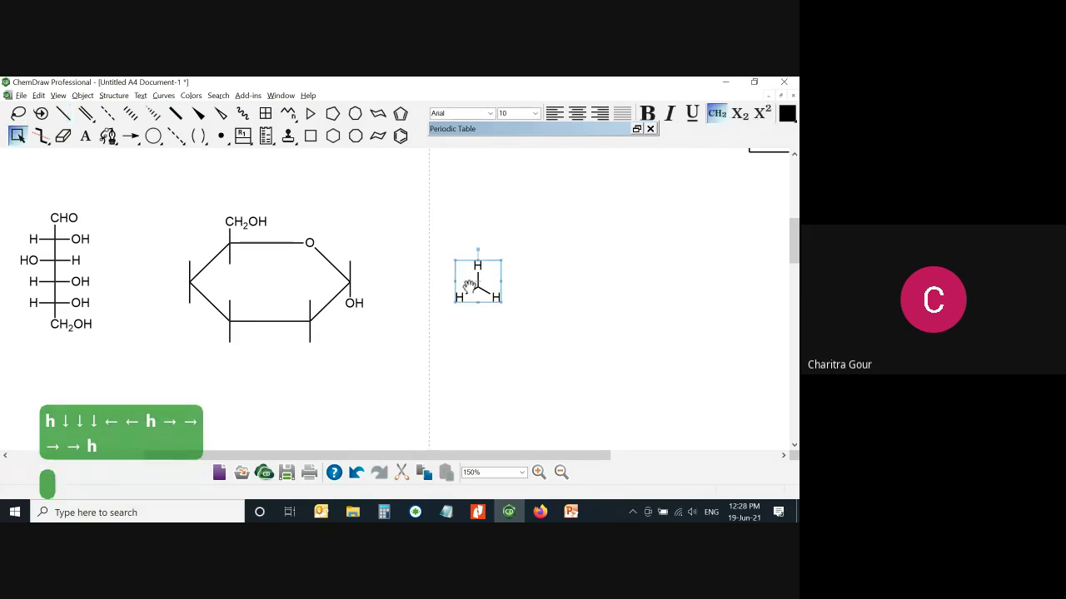
{"action": "left_click_drag", "start_coordinate": [468, 287], "coordinate": [595, 236]}
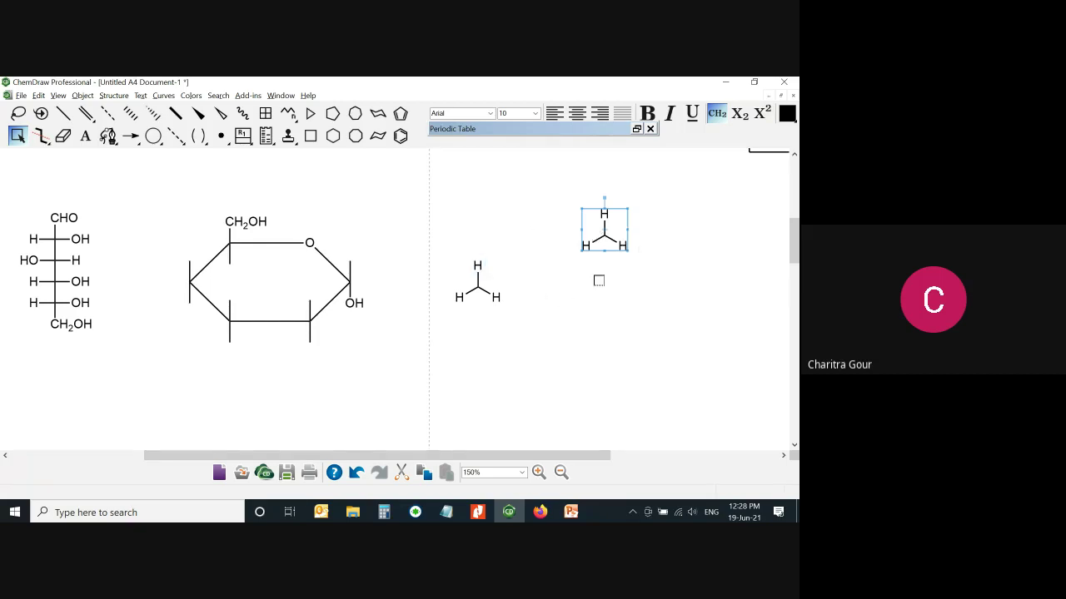
{"action": "left_click", "coordinate": [531, 288]}
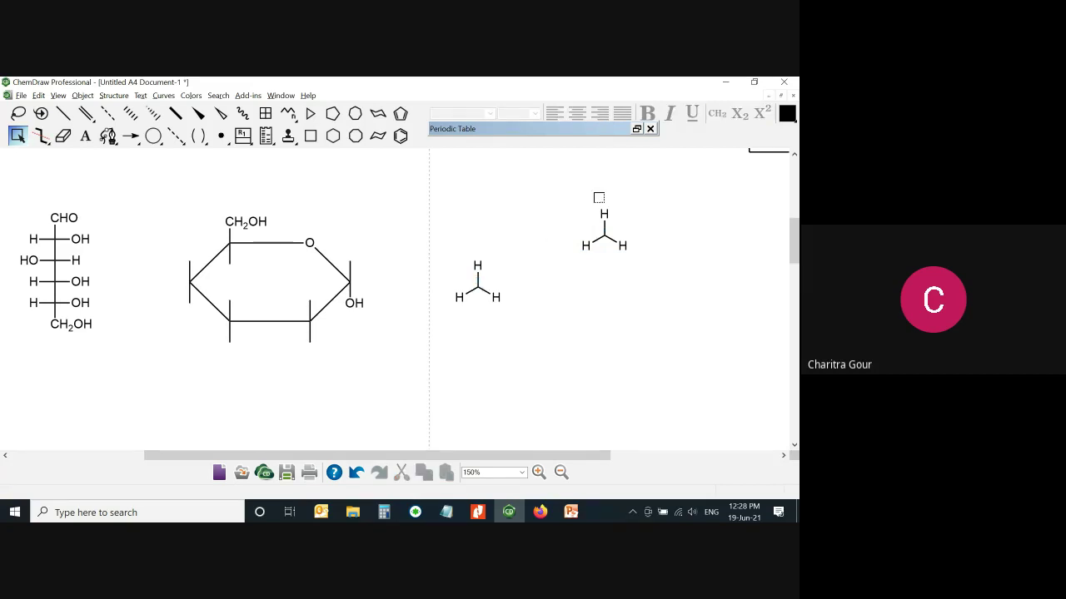
Rotate the duplicated three-hydrogen fragment 180 degrees clockwise
{"action": "left_click_drag", "start_coordinate": [569, 195], "coordinate": [656, 275]}
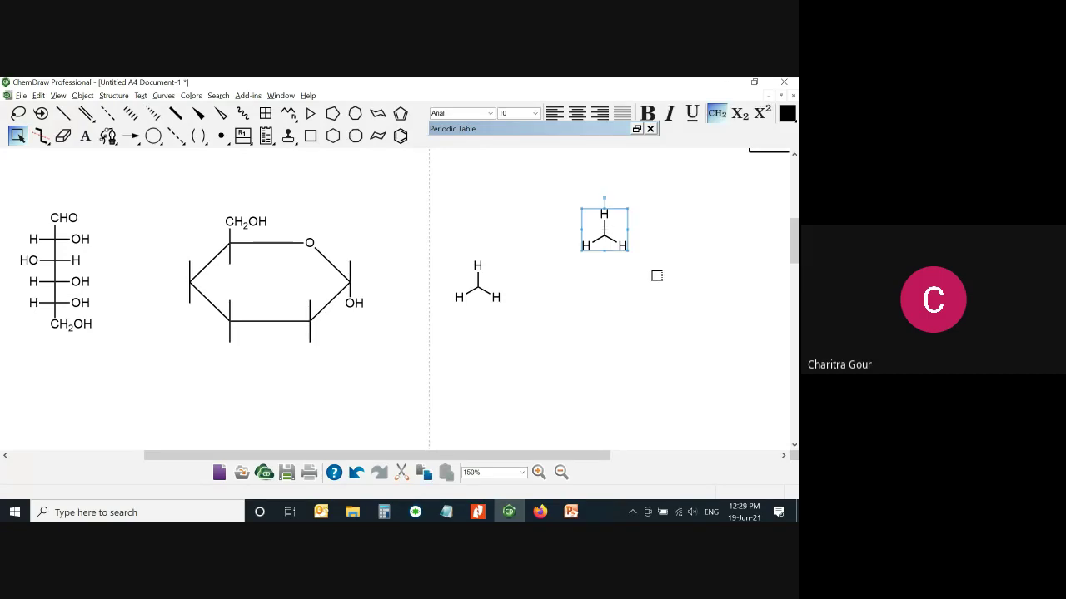
{"action": "key", "text": "ctrl+r"}
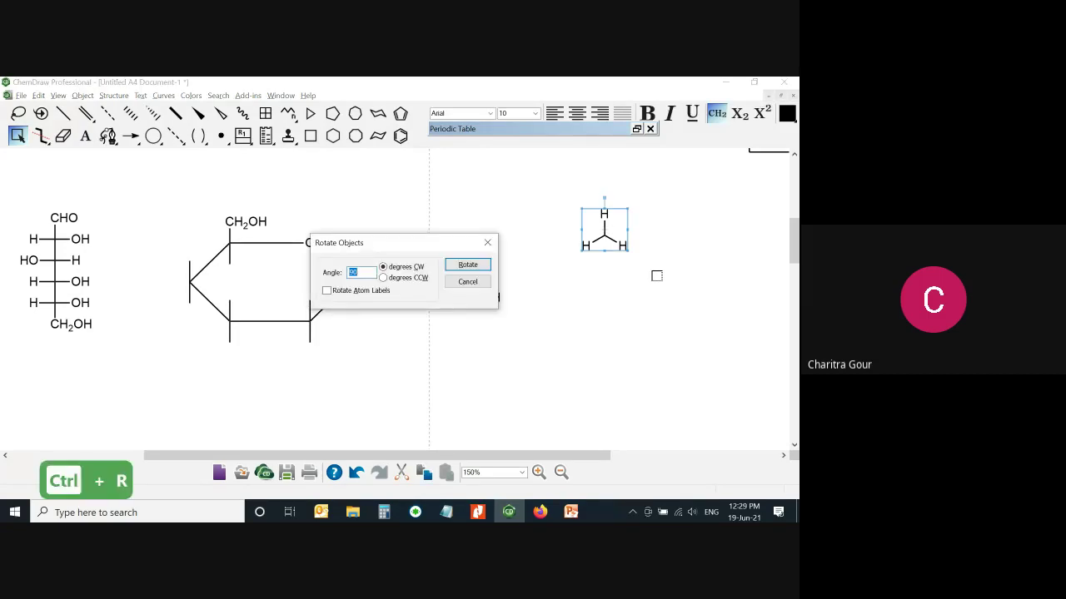
{"action": "type", "text": "180"}
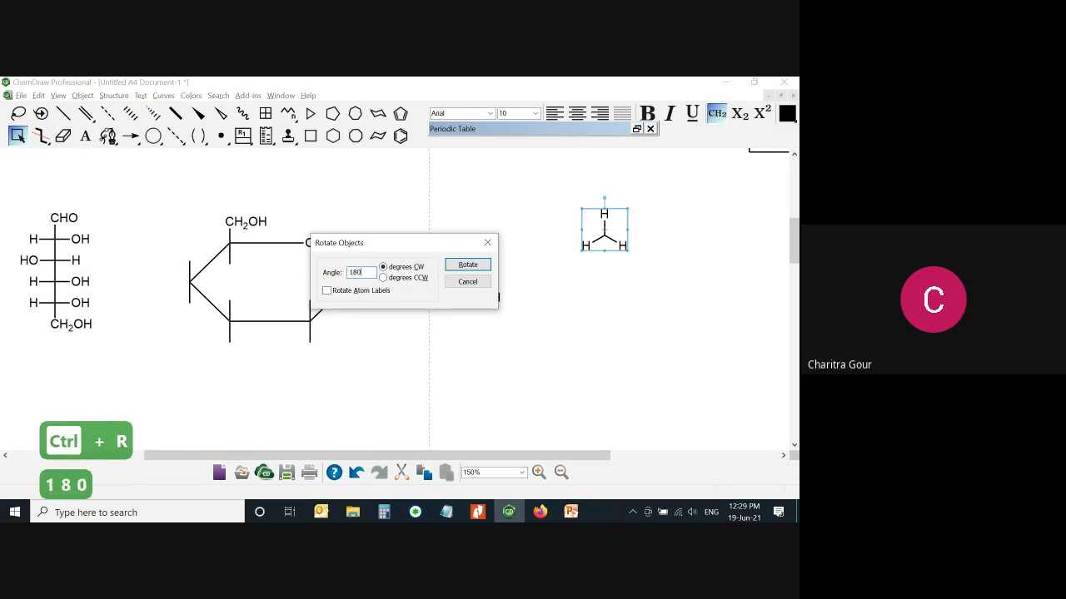
{"action": "key", "text": "Return"}
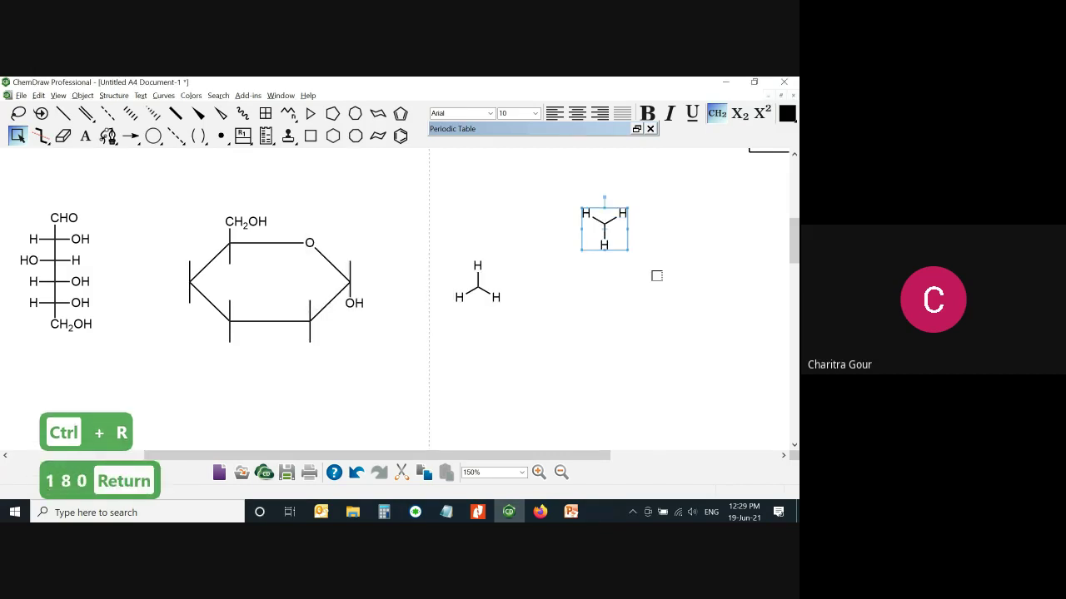
{"action": "left_click", "coordinate": [656, 276]}
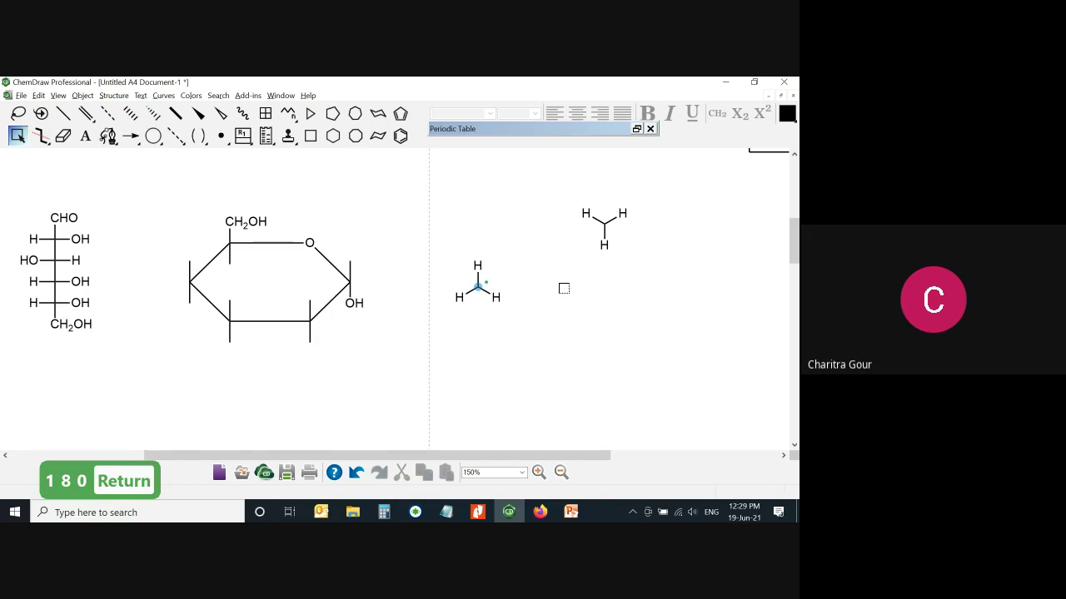
Join the two fragments' central carbons with a long single bond and bring the upper-right fragment to the front
{"action": "key", "text": "x"}
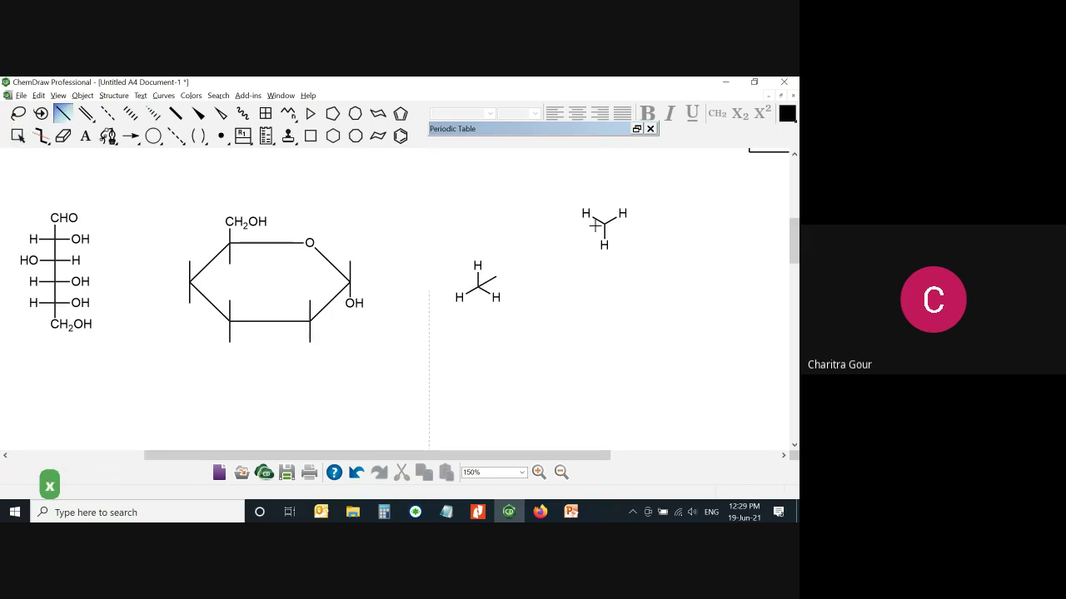
{"action": "left_click_drag", "start_coordinate": [478, 287], "coordinate": [605, 223]}
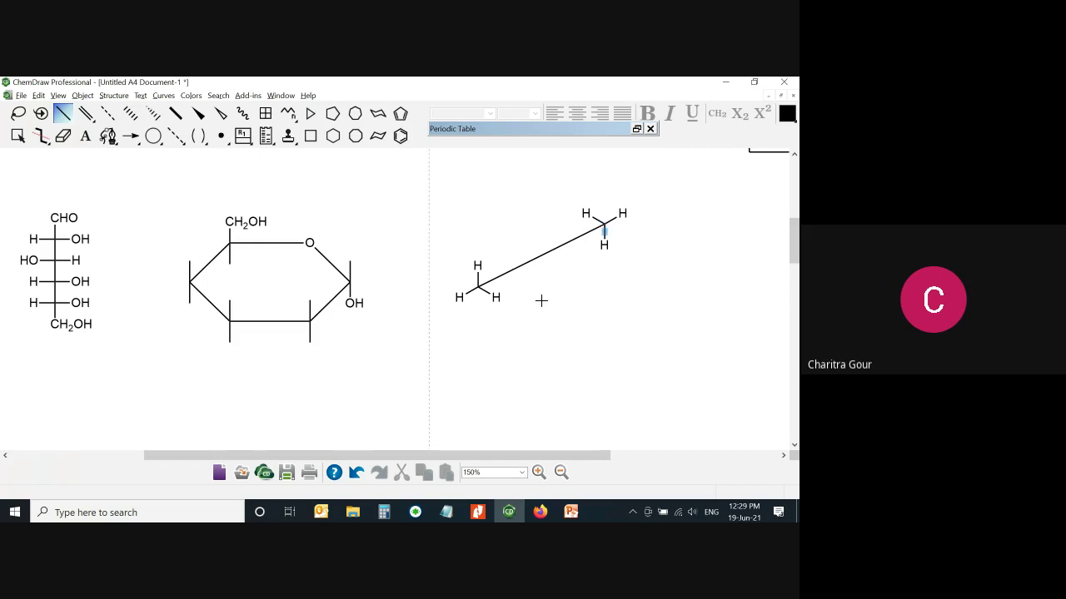
{"action": "key", "text": "ctrl+alt+Tab"}
{"action": "left_click", "coordinate": [631, 184]}
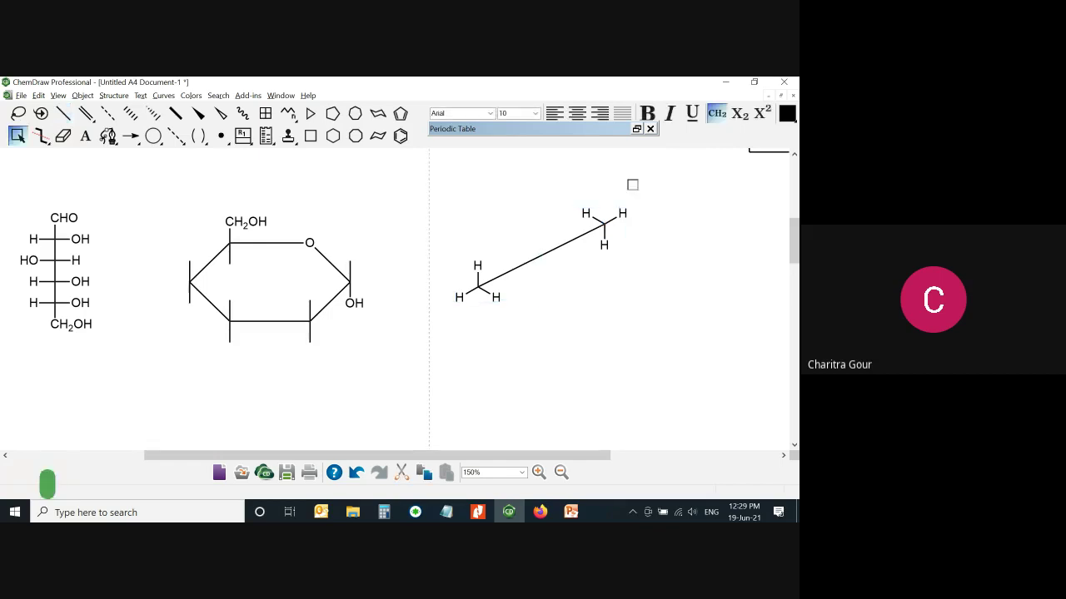
{"action": "left_click_drag", "start_coordinate": [568, 188], "coordinate": [667, 280]}
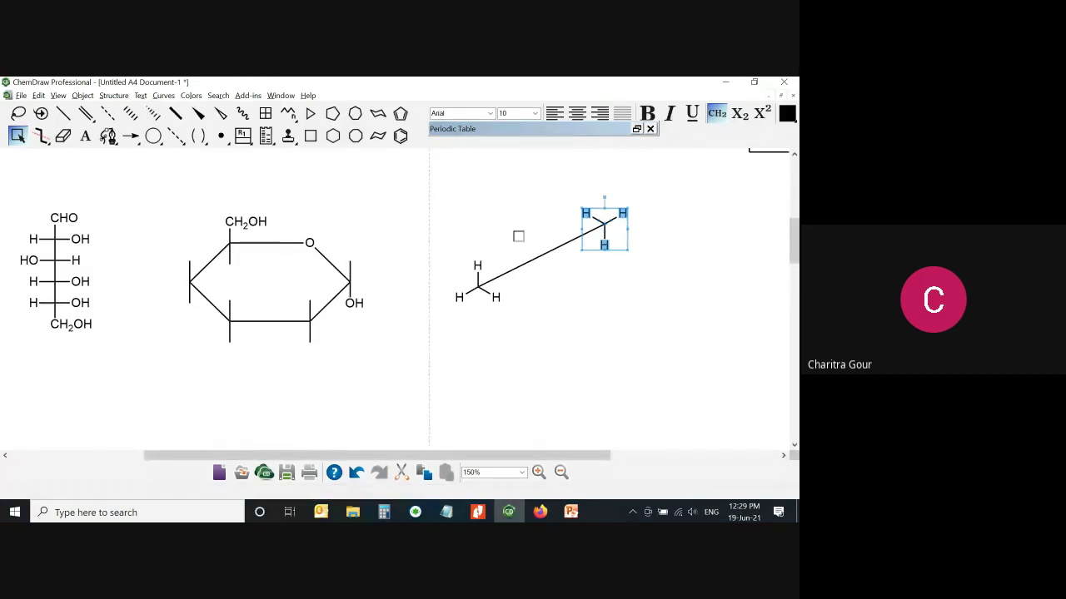
{"action": "left_click", "coordinate": [84, 96]}
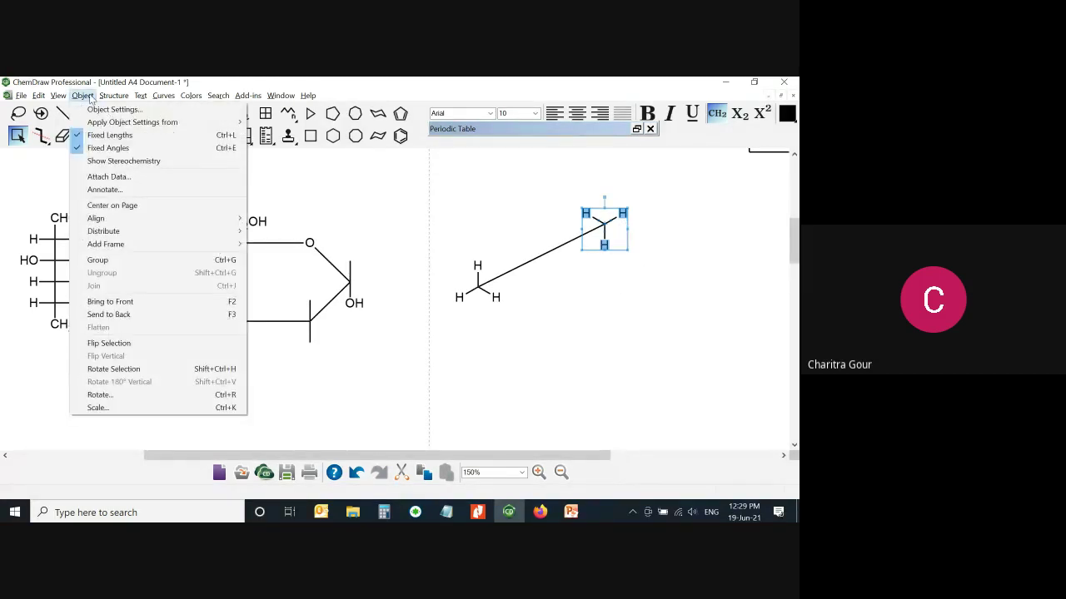
{"action": "left_click", "coordinate": [148, 303]}
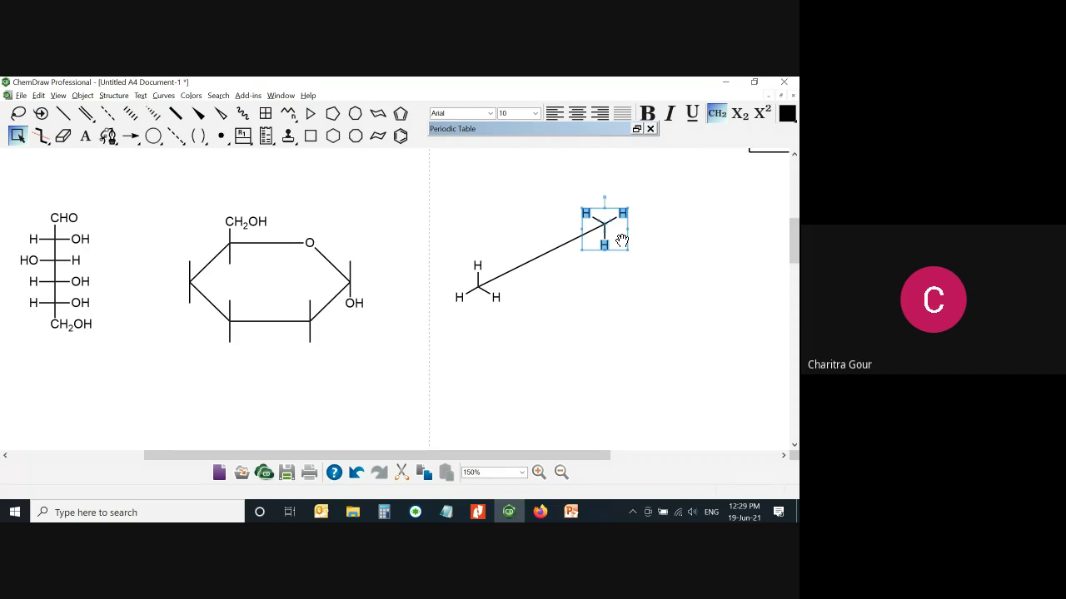
Try to overlay the upper-right fragment on the lower-left carbon and place an orbital circle over their shared center
{"action": "left_click_drag", "start_coordinate": [621, 241], "coordinate": [495, 304]}
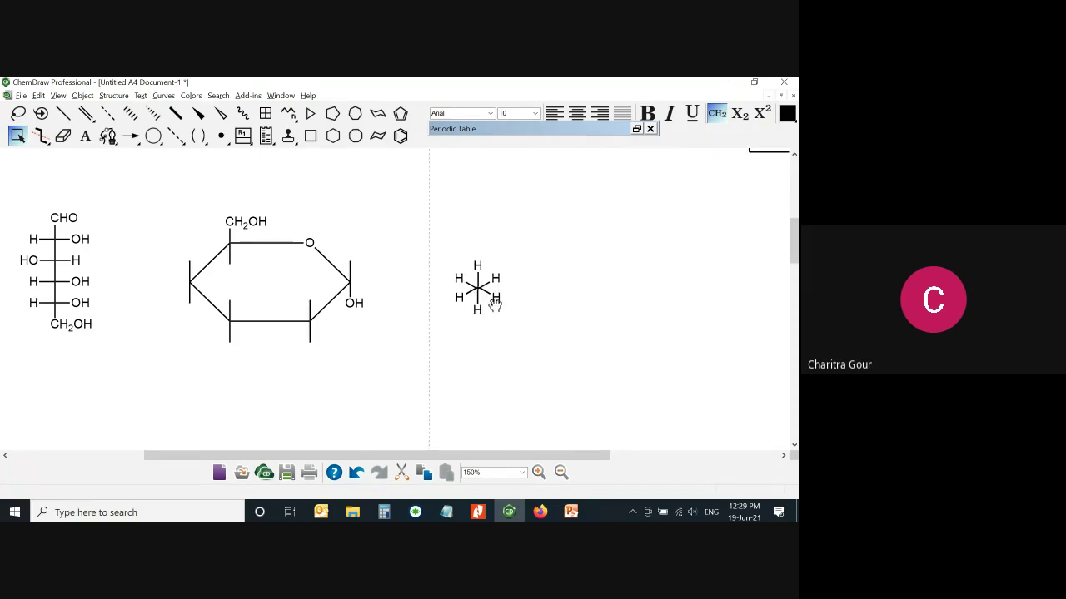
{"action": "double_click", "coordinate": [494, 304]}
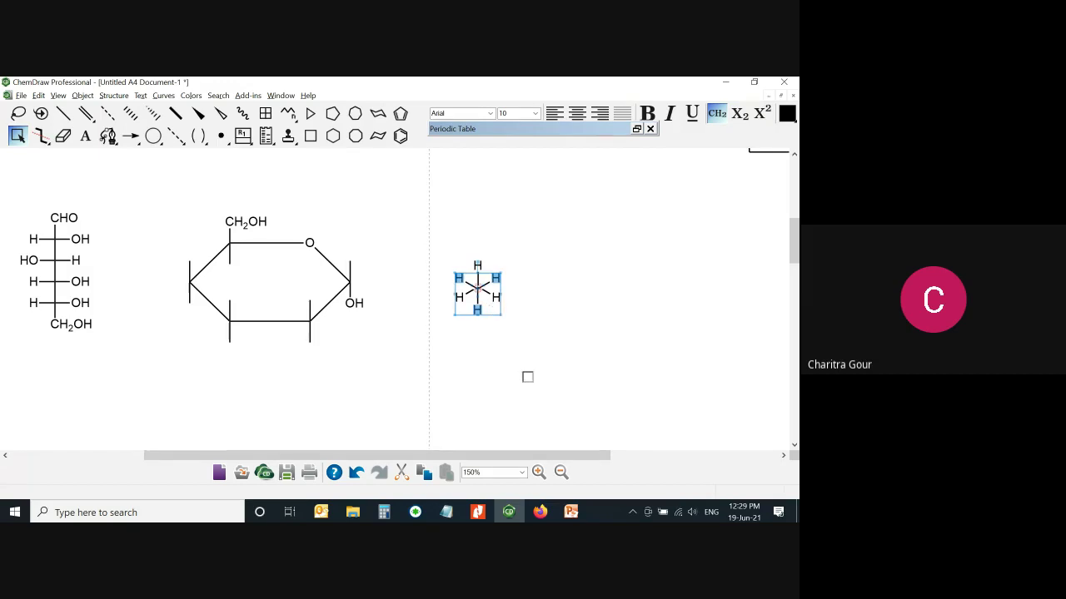
{"action": "left_click", "coordinate": [152, 143]}
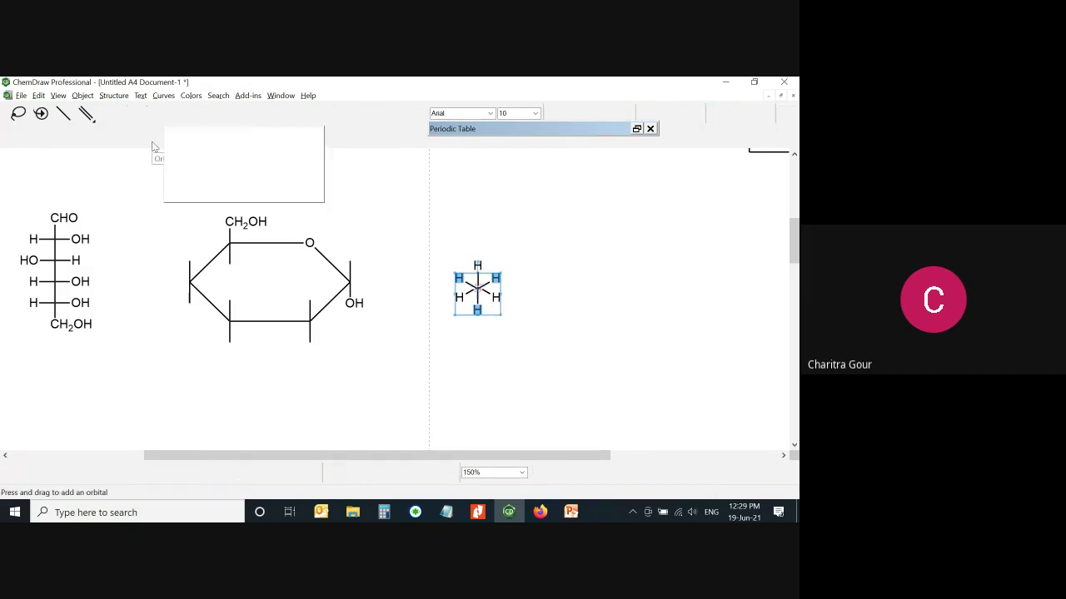
{"action": "left_click", "coordinate": [477, 287]}
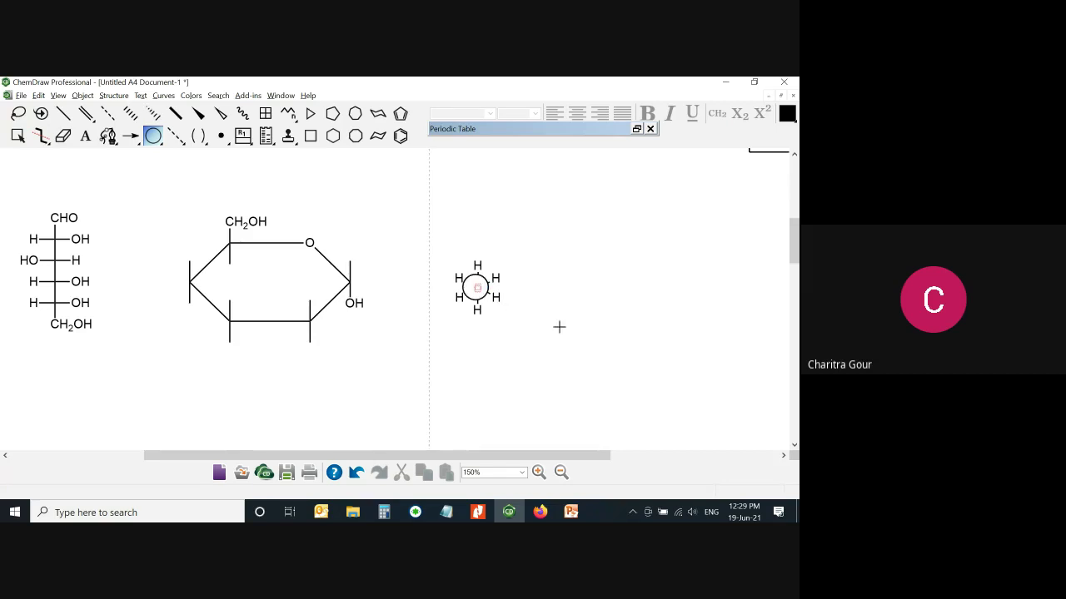
{"action": "key", "text": "ctrl+z"}
{"action": "key", "text": "ctrl+z"}
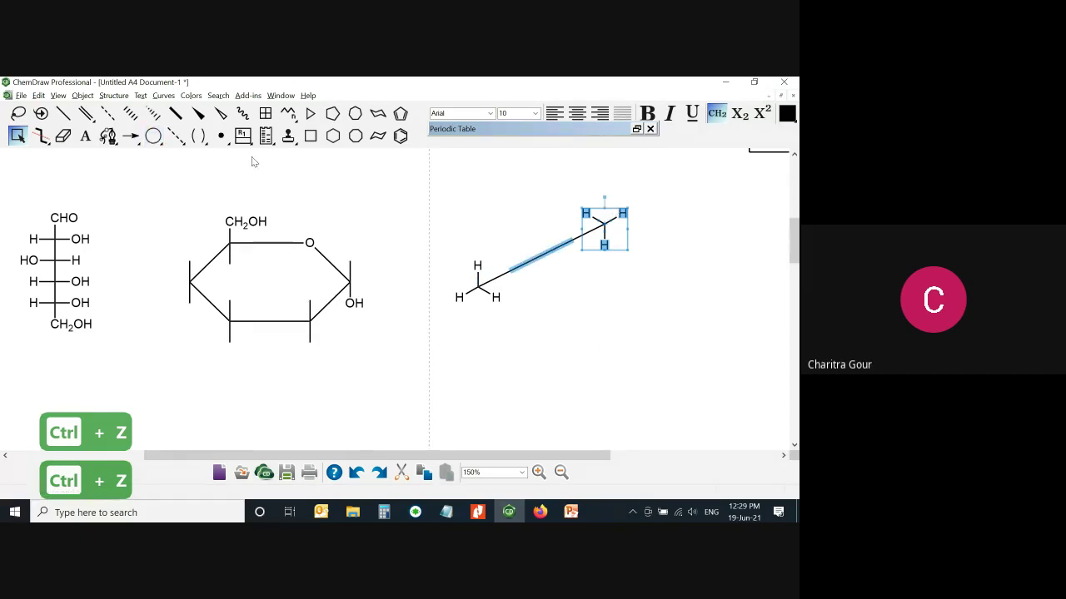
Place an orbital circle centered on the lower-left carbon and select the joined structure
{"action": "left_click", "coordinate": [154, 135]}
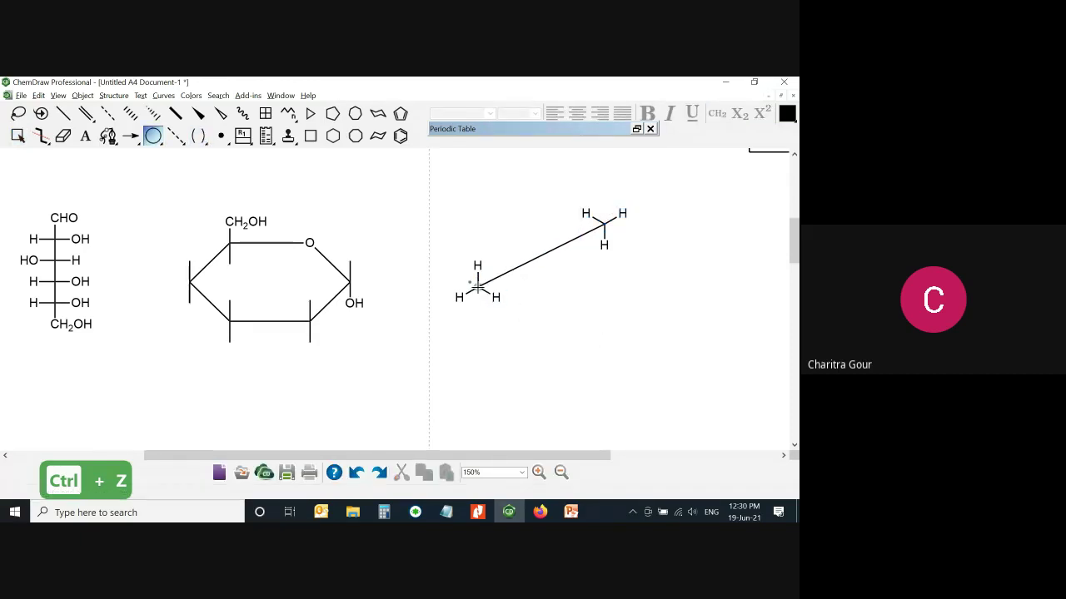
{"action": "left_click", "coordinate": [478, 288]}
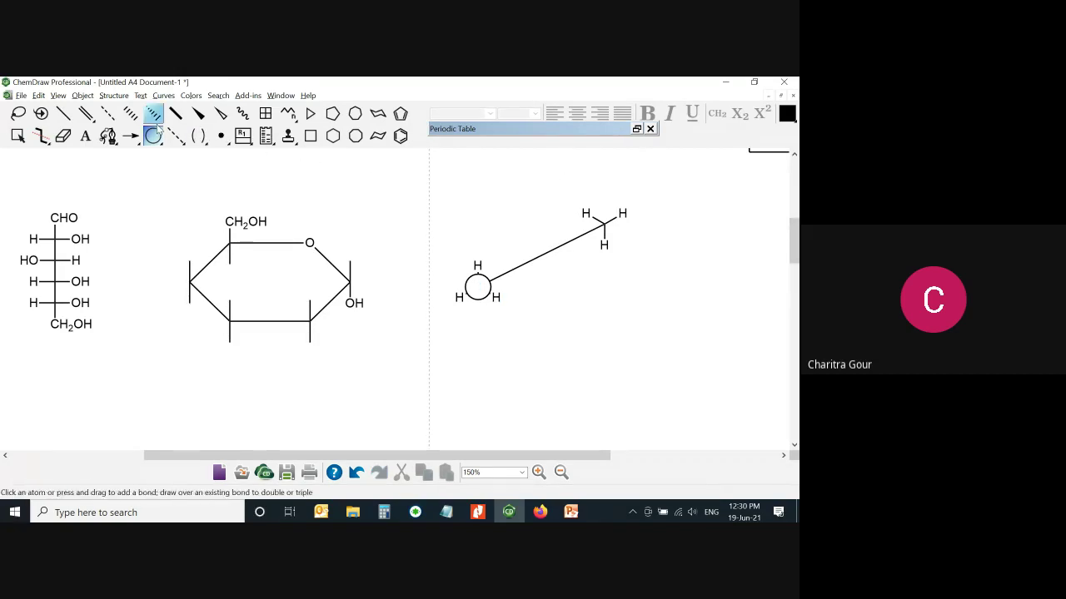
{"action": "left_click", "coordinate": [17, 136]}
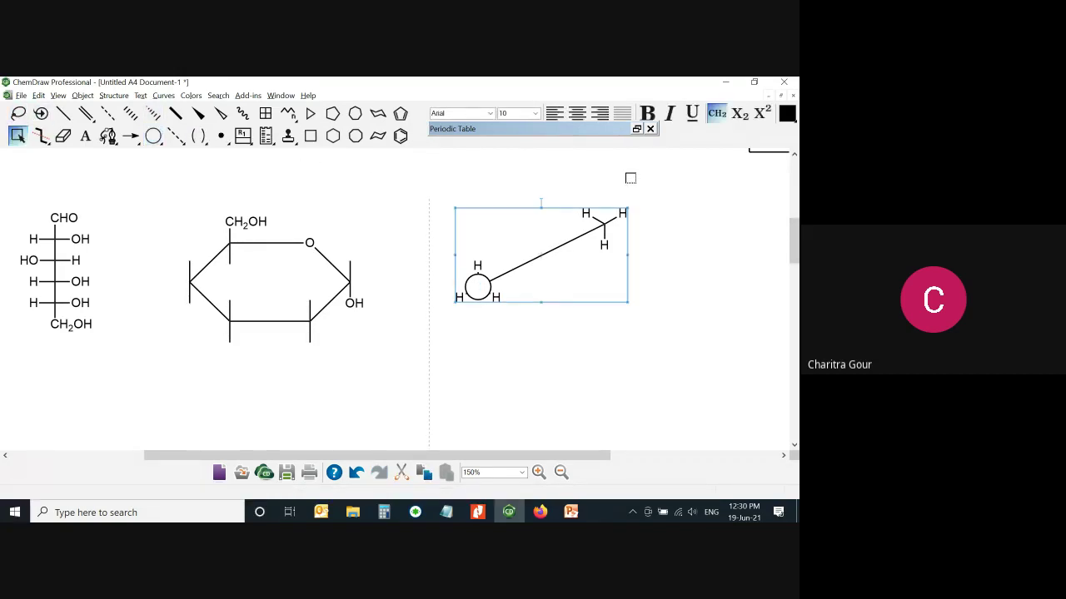
Move the upper-right three-hydrogen fragment onto the circle's center at the lower-left carbon to form a staggered Newman projection
{"action": "mouse_move", "coordinate": [582, 177]}
{"action": "left_mouse_down"}
{"action": "mouse_move", "coordinate": [658, 291]}
{"action": "mouse_move", "coordinate": [636, 253]}
{"action": "left_mouse_up"}
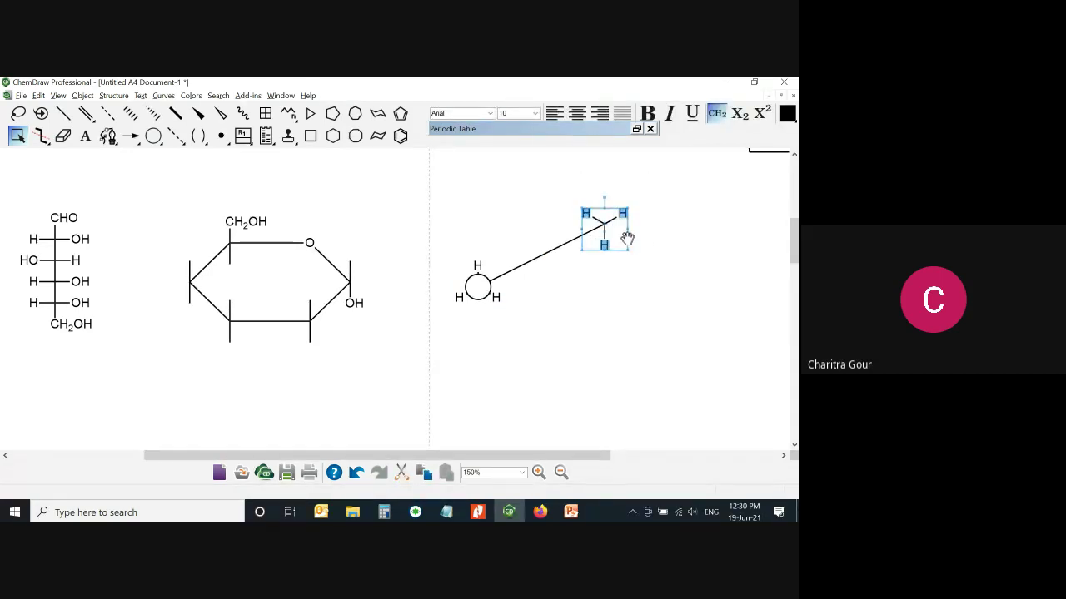
{"action": "left_click_drag", "start_coordinate": [625, 238], "coordinate": [495, 306]}
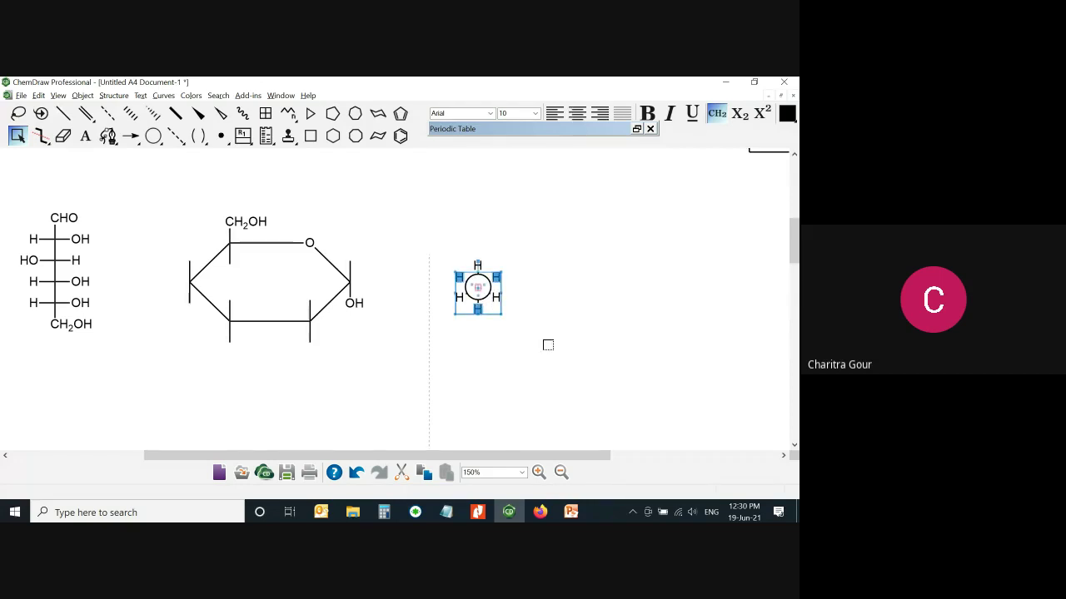
{"action": "left_click", "coordinate": [517, 317]}
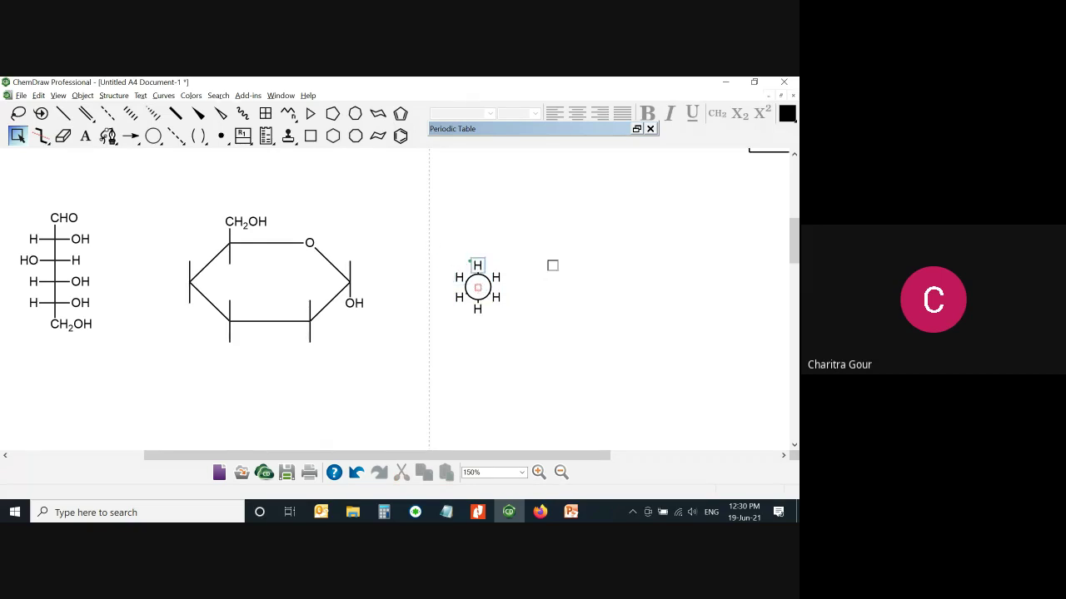
Draw a nitrogen atom with four single bonds in a cross arrangement in the blank area below the sugar structures
{"action": "left_click_drag", "start_coordinate": [516, 454], "coordinate": [376, 454]}
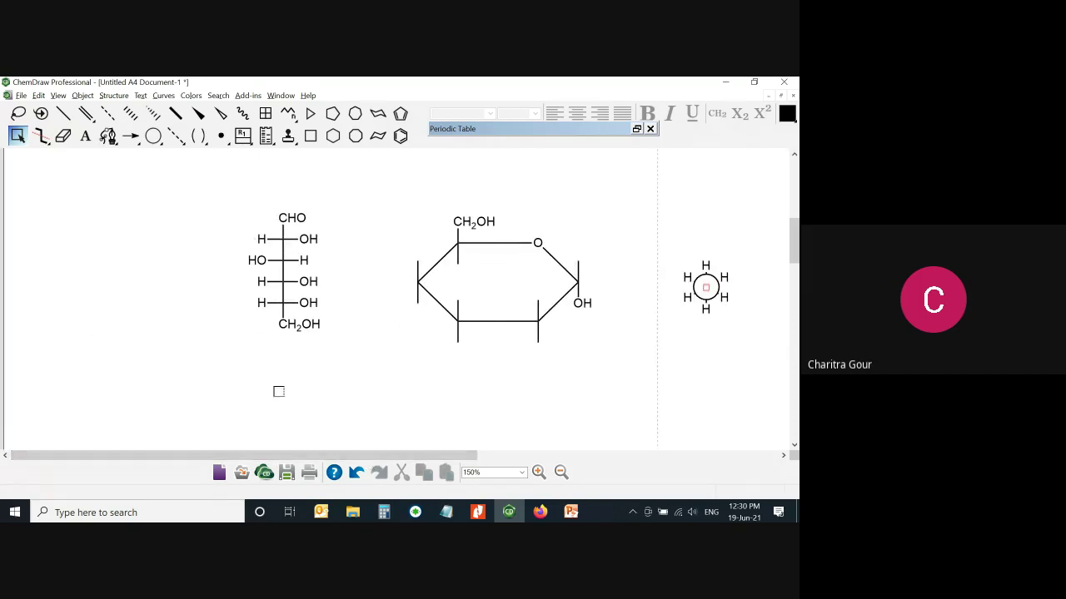
{"action": "scroll", "coordinate": [279, 392], "scroll_direction": "down", "scroll_amount": 6}
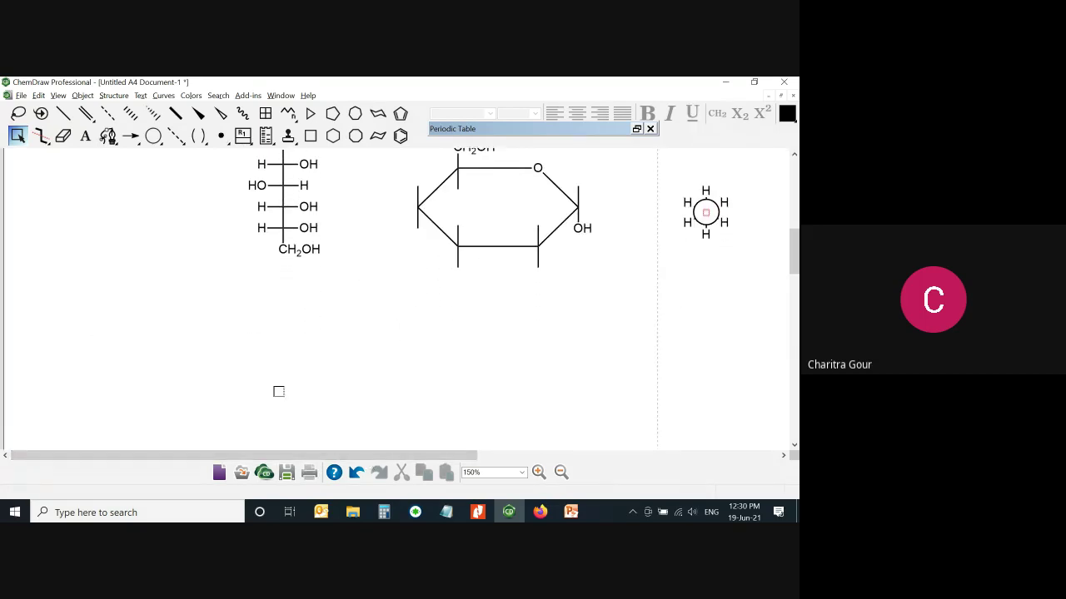
{"action": "scroll", "coordinate": [278, 392], "scroll_direction": "down", "scroll_amount": 4}
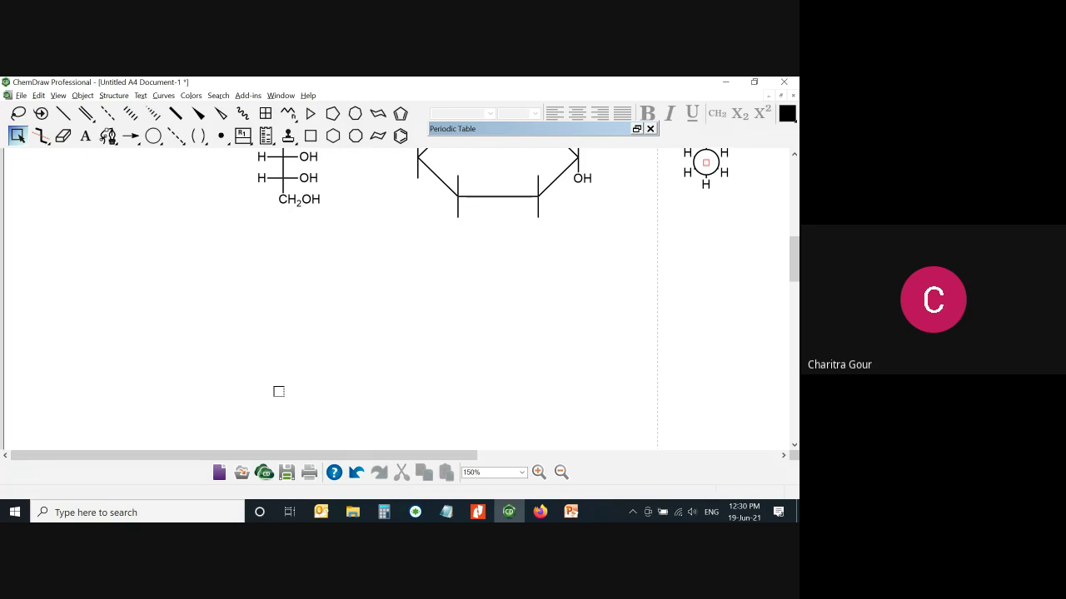
{"action": "scroll", "coordinate": [278, 391], "scroll_direction": "down", "scroll_amount": 3}
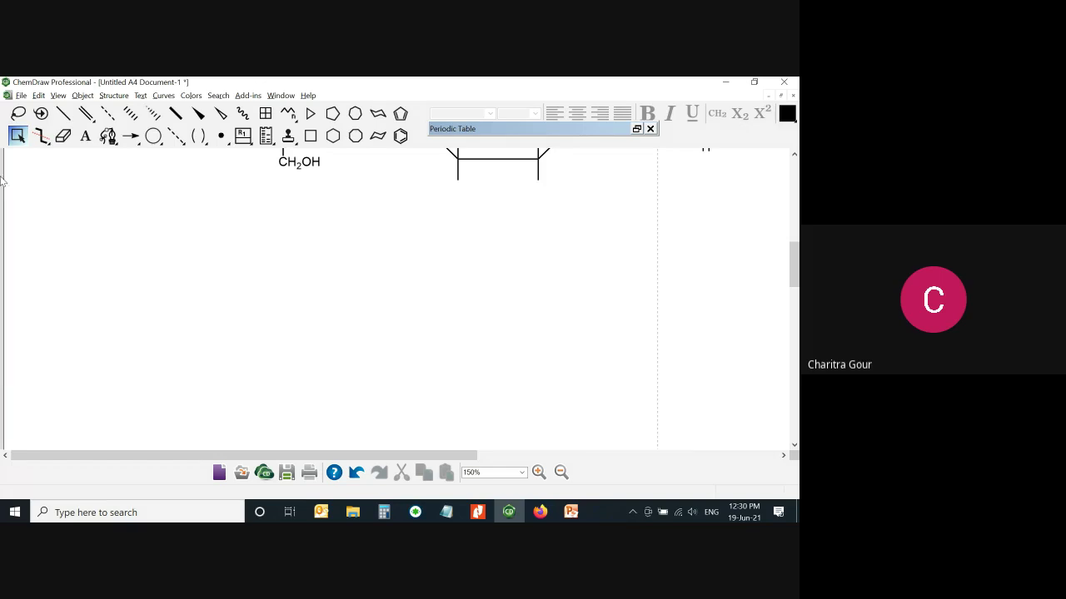
{"action": "left_click", "coordinate": [62, 112]}
{"action": "left_click", "coordinate": [131, 256]}
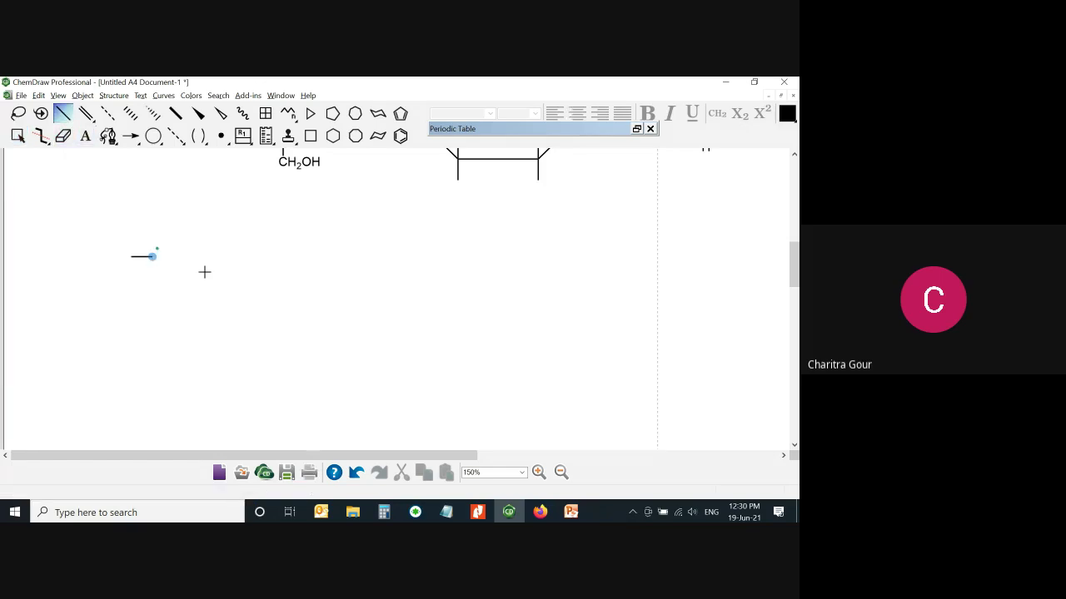
{"action": "key", "text": "n"}
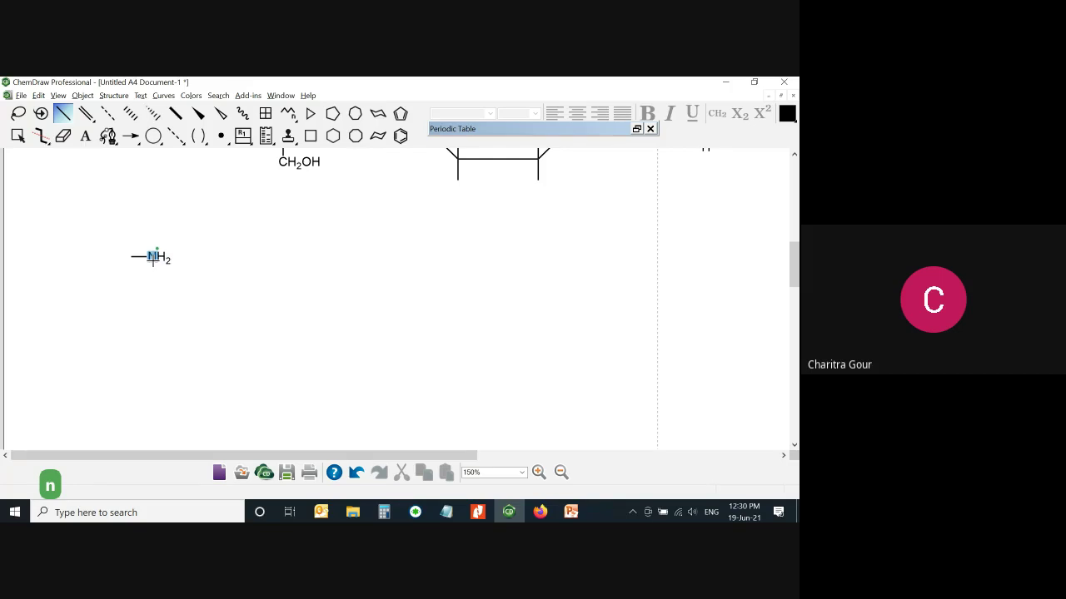
{"action": "left_click_drag", "start_coordinate": [152, 256], "coordinate": [152, 195]}
{"action": "left_click_drag", "start_coordinate": [153, 254], "coordinate": [153, 317]}
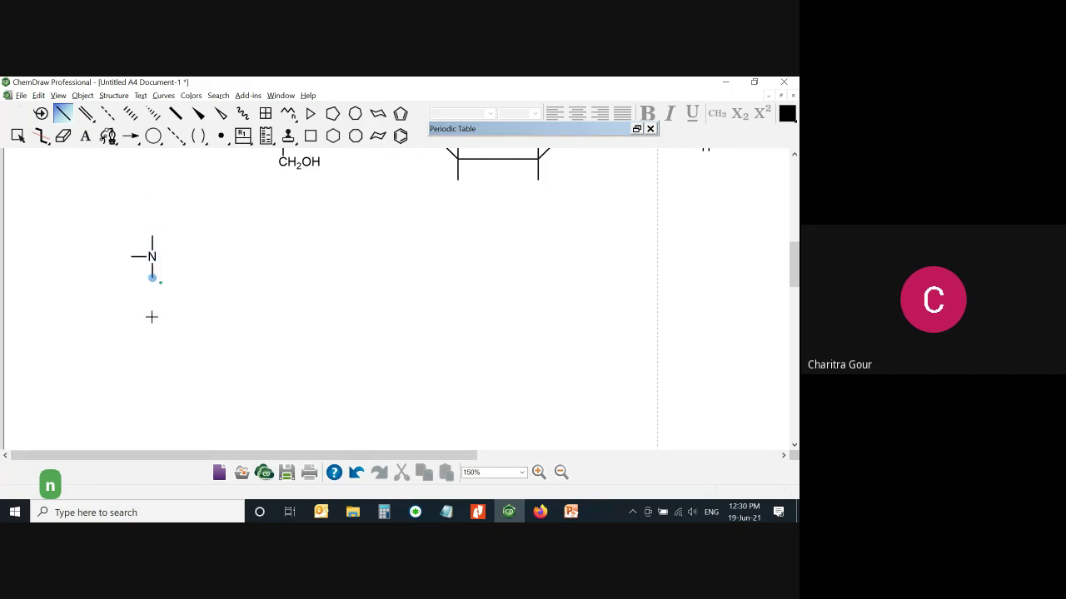
{"action": "left_click", "coordinate": [152, 255]}
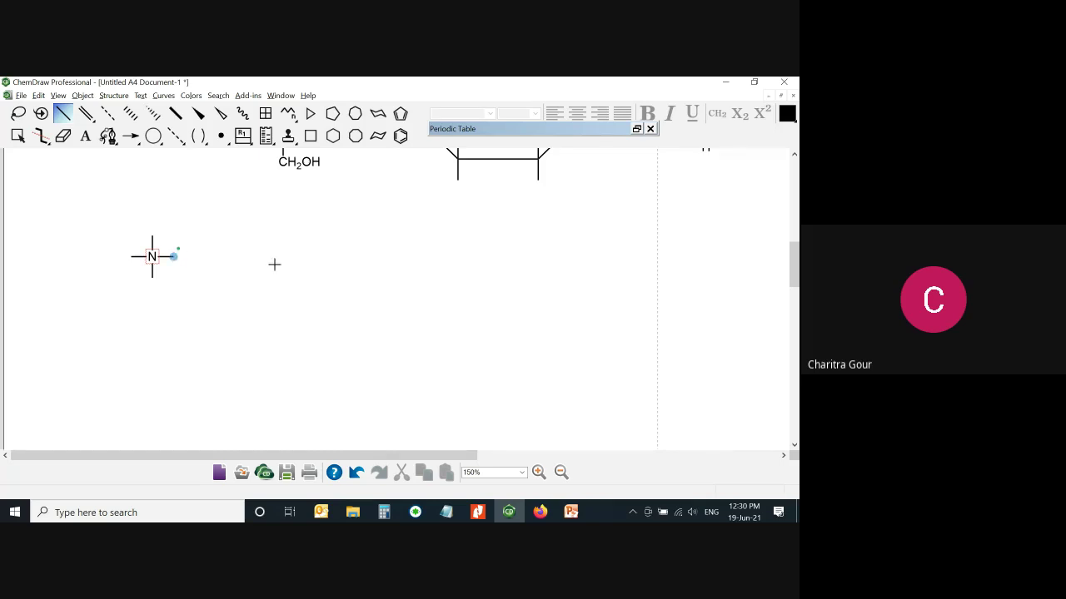
Label the four bond ends of the new structure H and relabel its central atom N
{"action": "key", "text": "ctrl+alt+Tab"}
{"action": "key", "text": "h"}
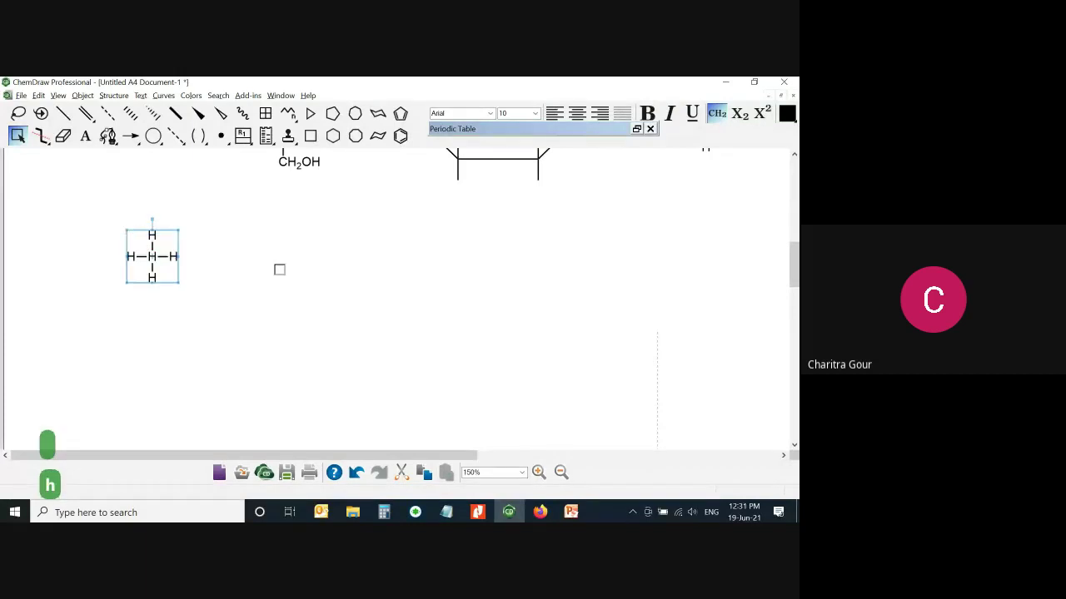
{"action": "left_click", "coordinate": [155, 263]}
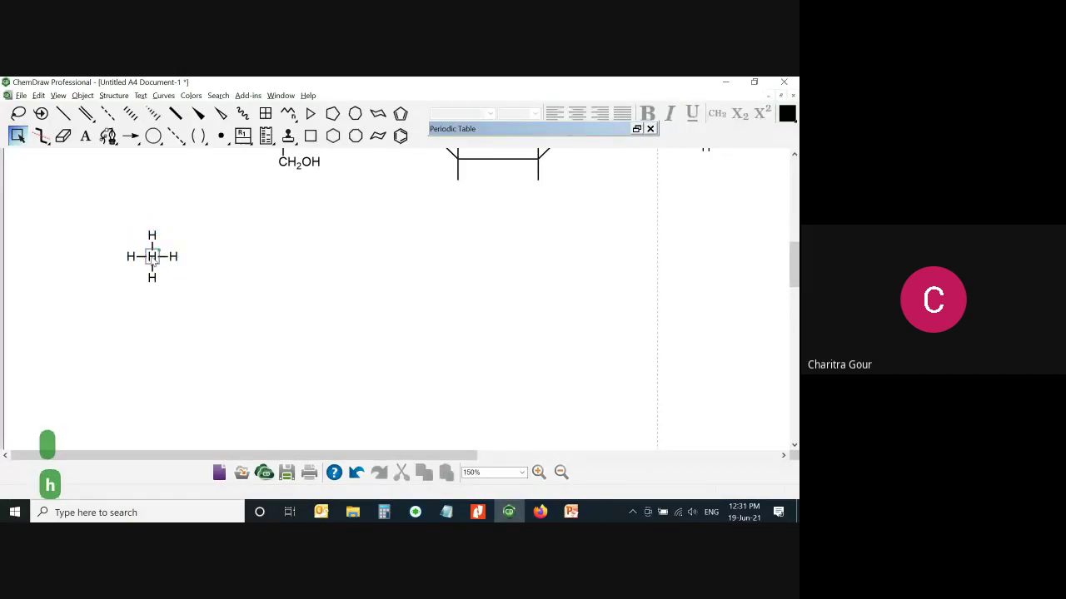
{"action": "key", "text": "t"}
{"action": "left_click", "coordinate": [152, 257]}
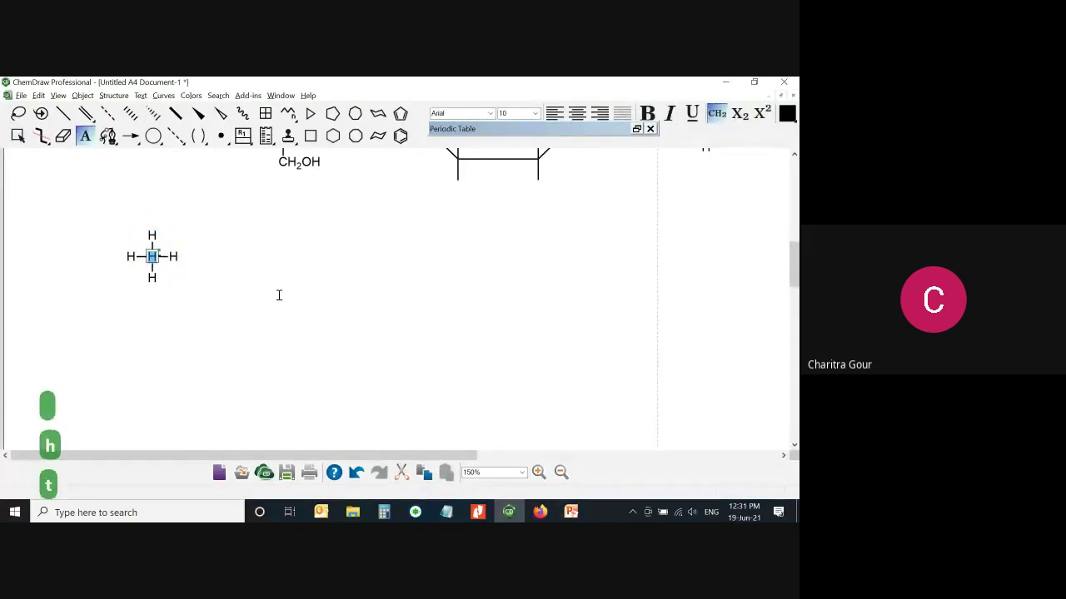
{"action": "type", "text": "N"}
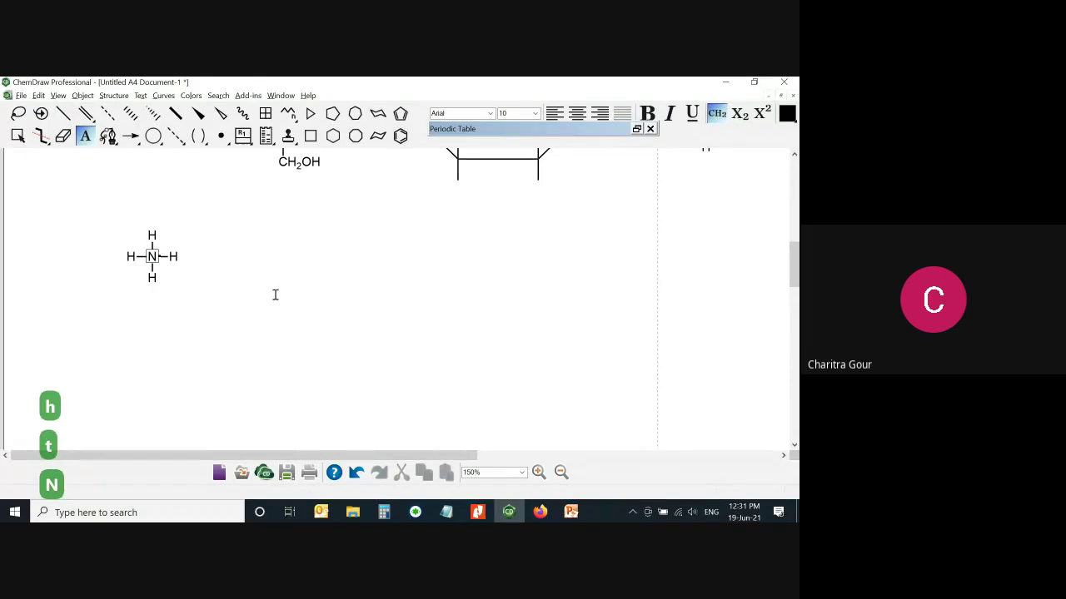
Add a separate Cl label just beside the four-hydrogen nitrogen structure
{"action": "left_click", "coordinate": [199, 249]}
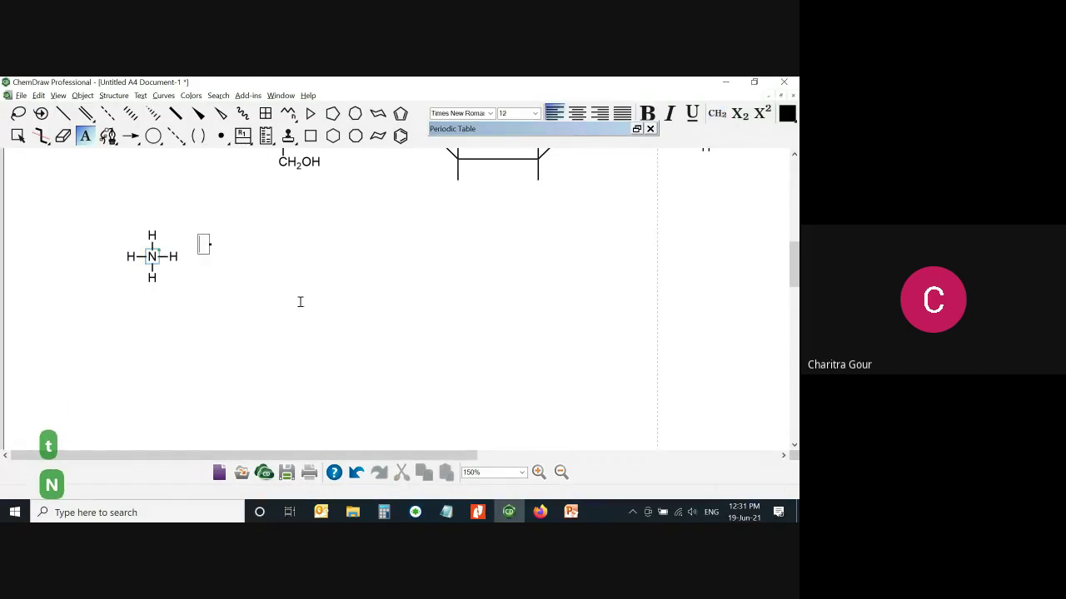
{"action": "type", "text": "Cl"}
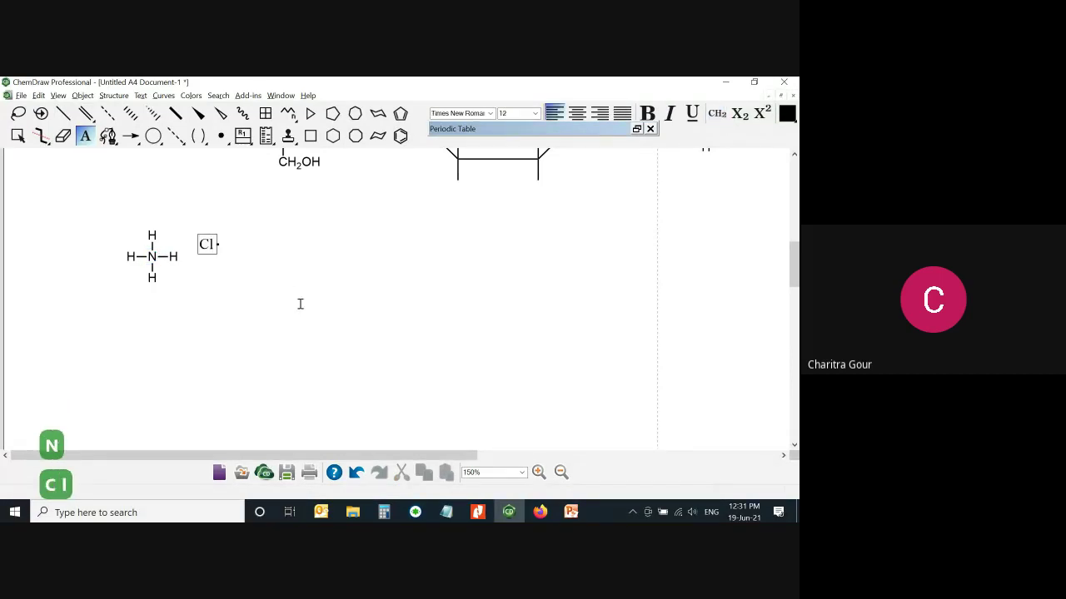
{"action": "key", "text": "Return"}
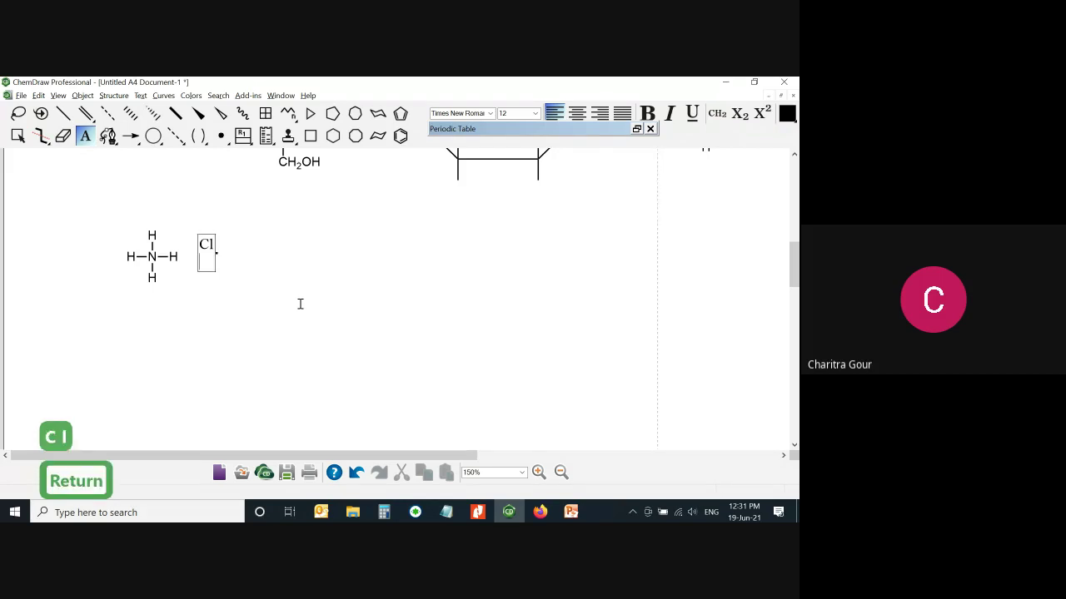
{"action": "left_click", "coordinate": [261, 297]}
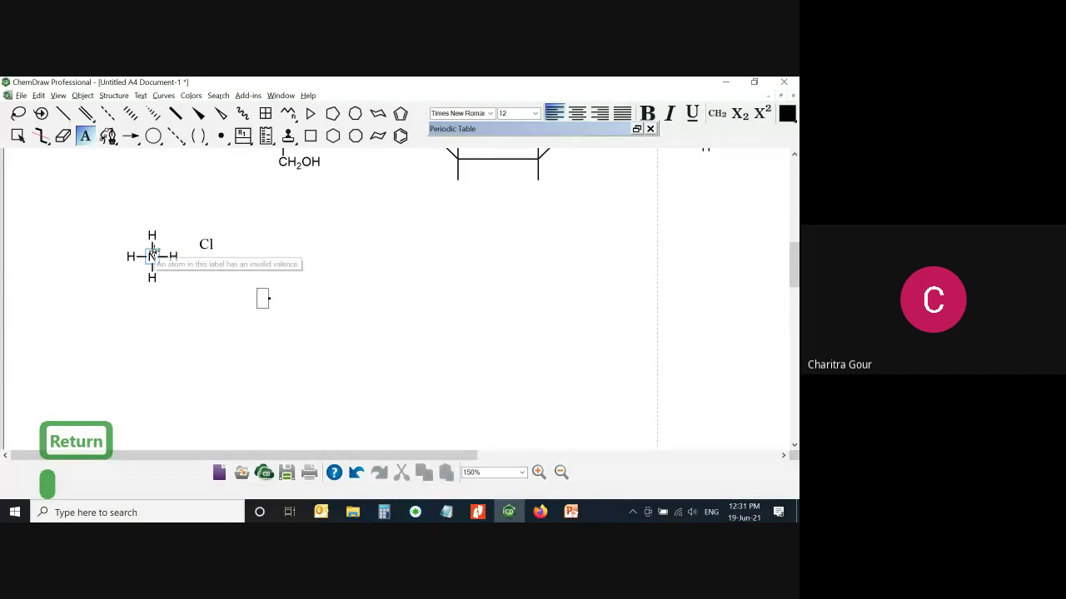
{"action": "key", "text": "Escape"}
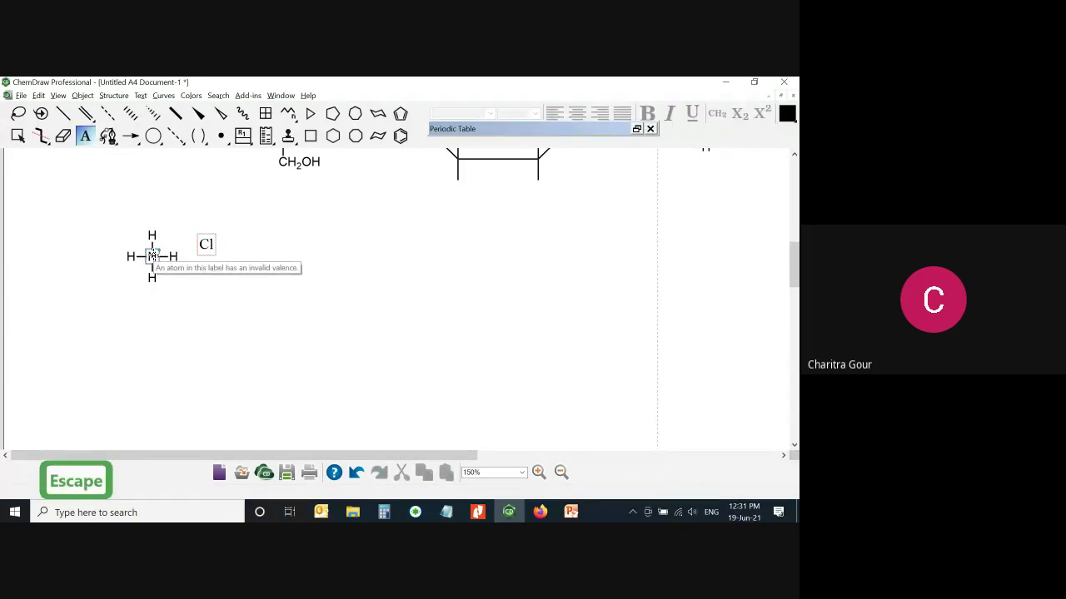
Give the central nitrogen a positive charge and the chlorine label a negative charge
{"action": "key", "text": "plus"}
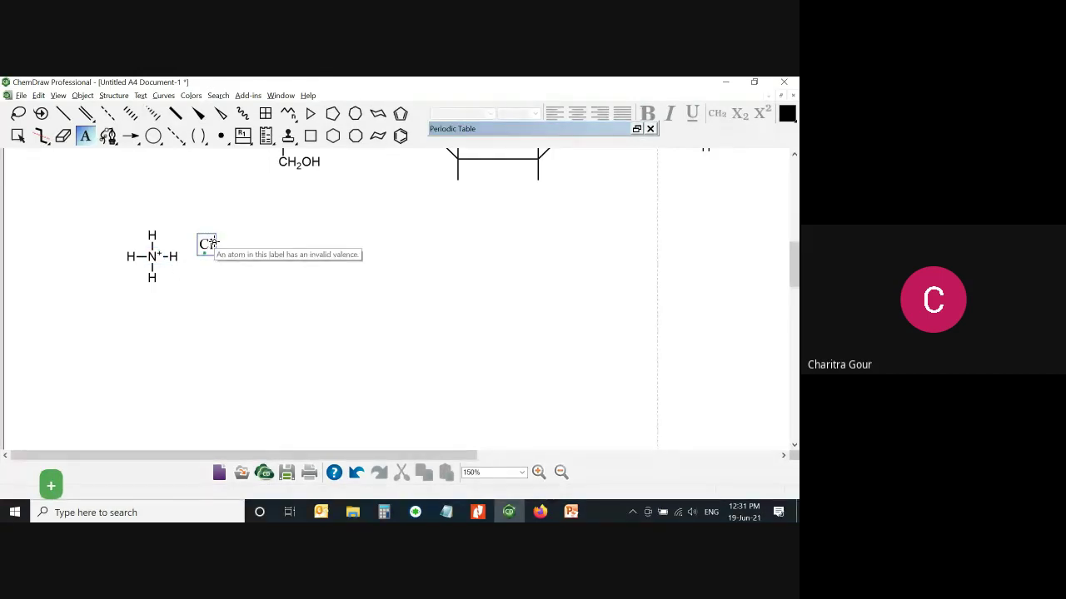
{"action": "key", "text": "minus"}
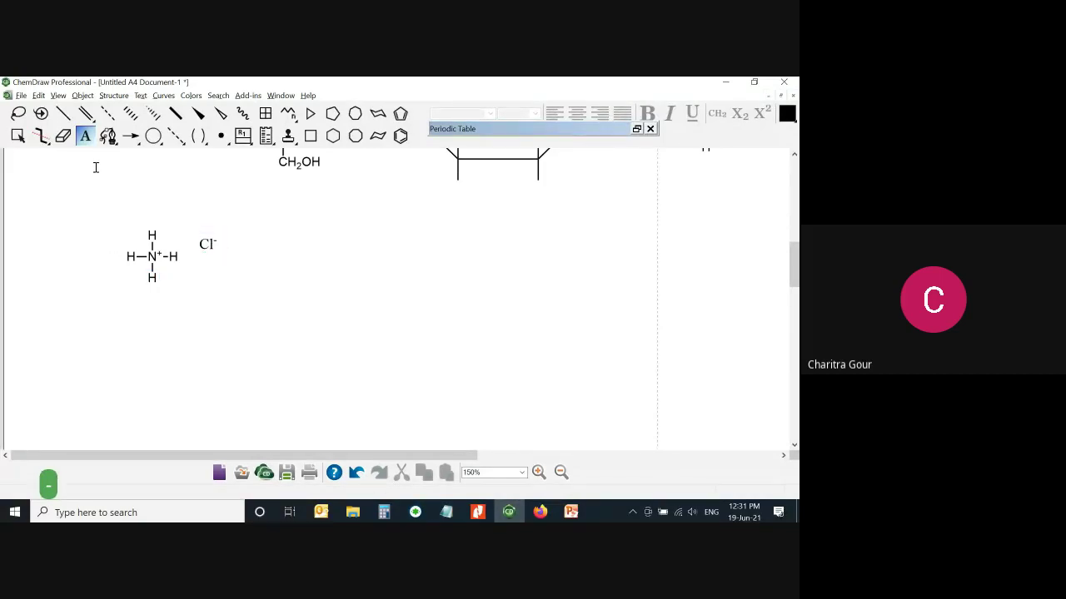
{"action": "key", "text": "Escape"}
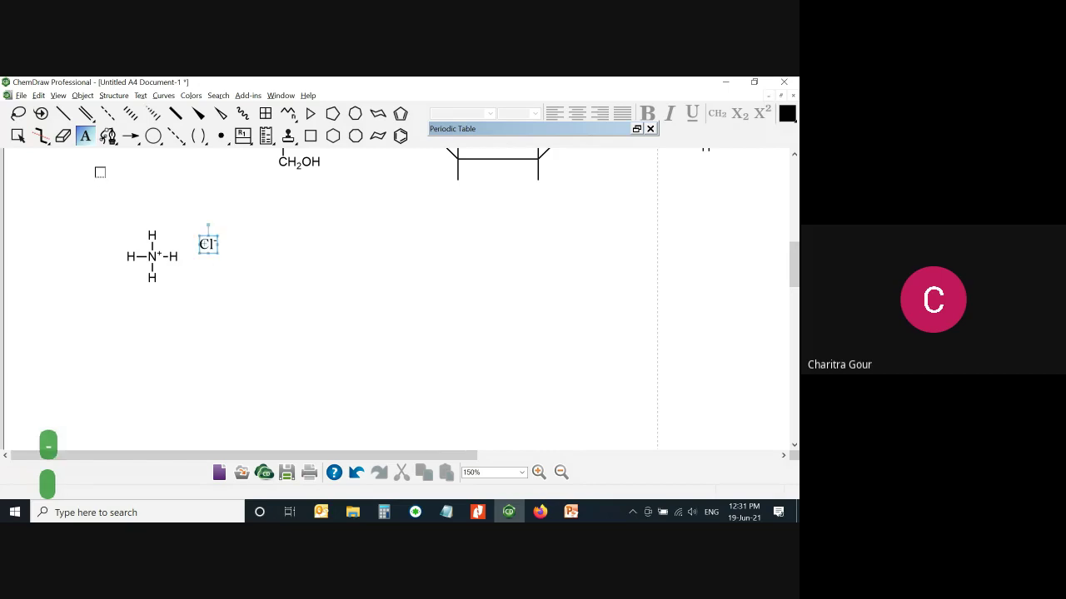
Select the ammonium and chloride ions together and insert Molecular Weight analysis labels for them
{"action": "left_click_drag", "start_coordinate": [92, 200], "coordinate": [269, 324]}
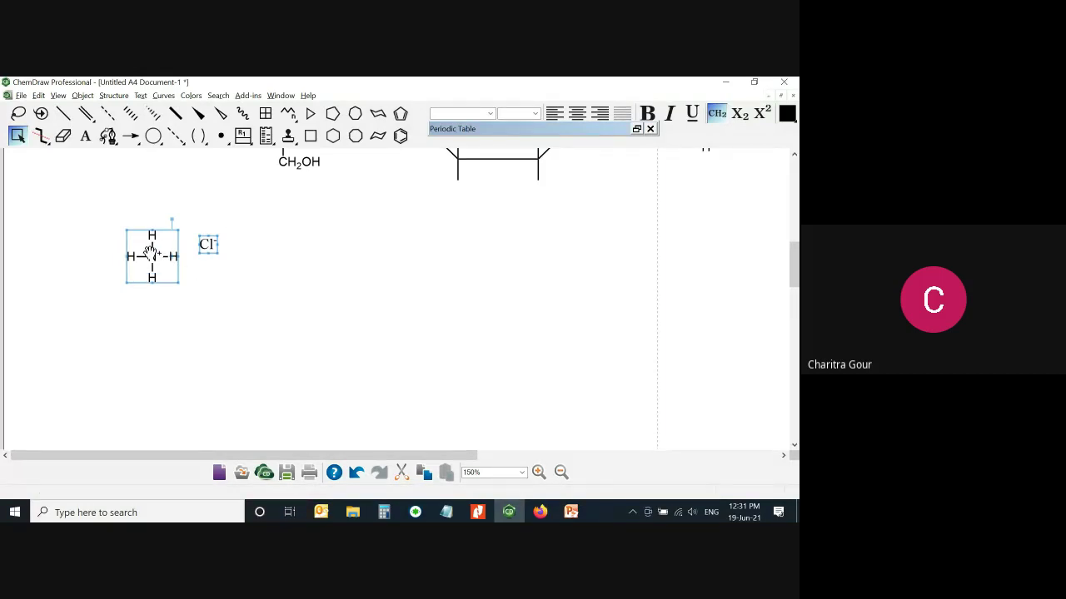
{"action": "right_click", "coordinate": [152, 253]}
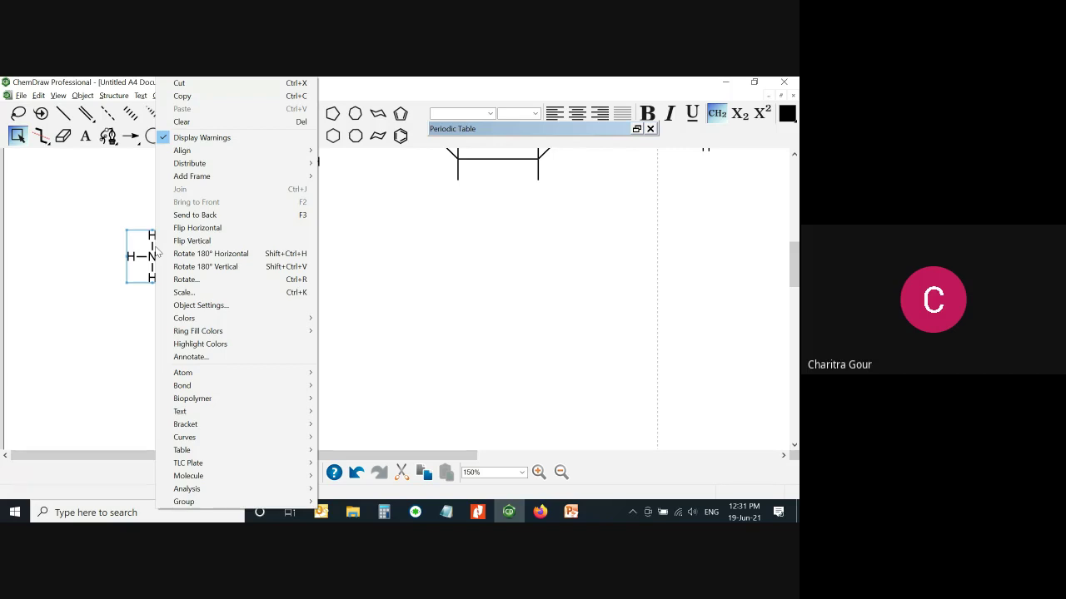
{"action": "mouse_move", "coordinate": [215, 487]}
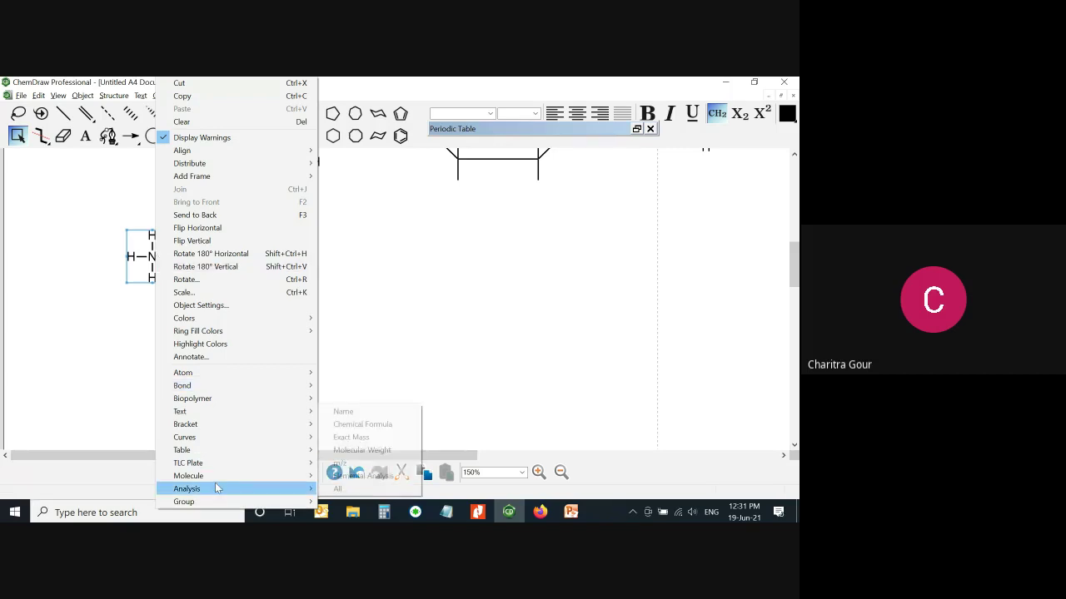
{"action": "left_click", "coordinate": [366, 450]}
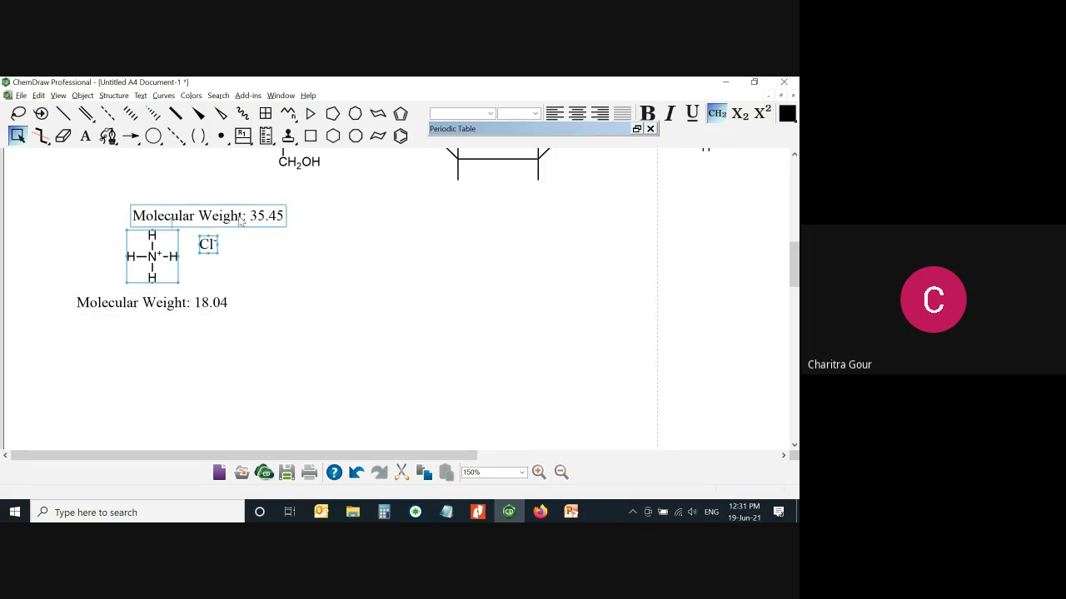
Move the chloride's molecular weight label away from the ions and delete both molecular weight labels
{"action": "left_click_drag", "start_coordinate": [240, 218], "coordinate": [359, 331]}
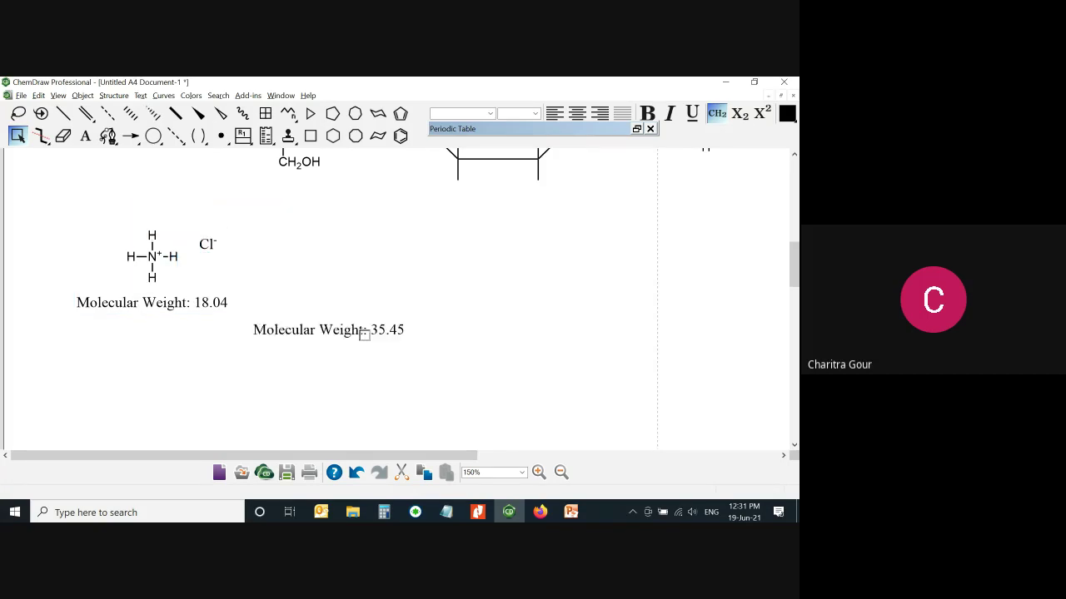
{"action": "key", "text": "Delete"}
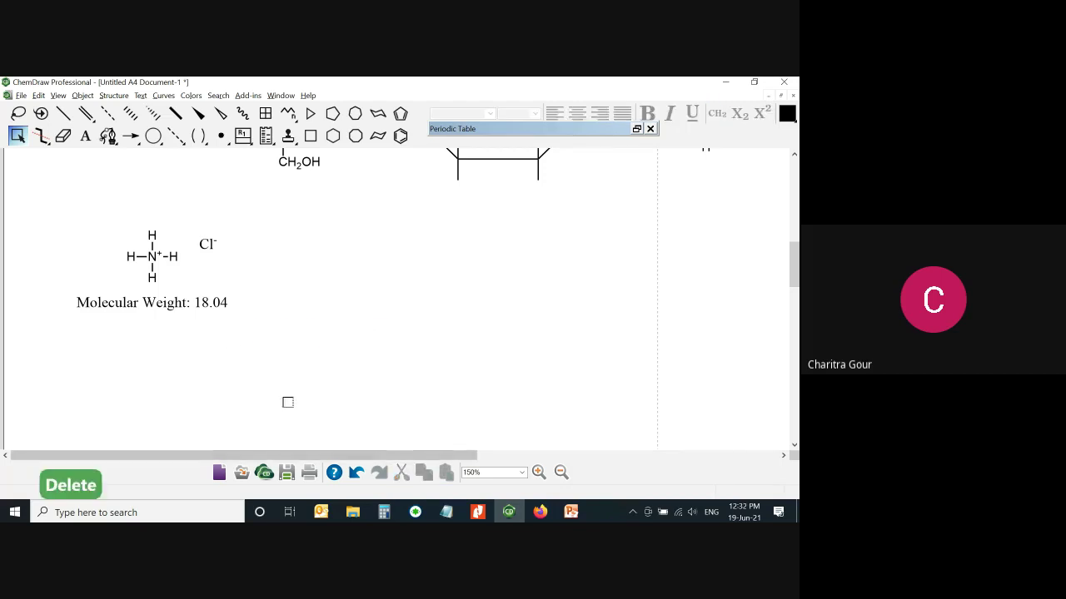
{"action": "key", "text": "Delete"}
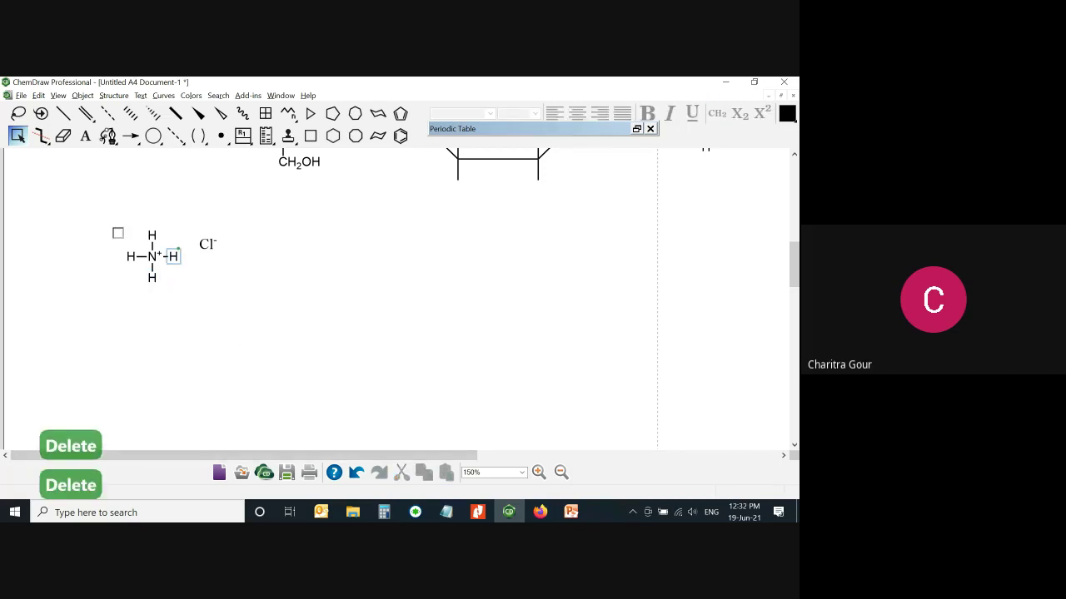
Select the ammonium ion and the chloride ion together and group them
{"action": "left_click_drag", "start_coordinate": [94, 200], "coordinate": [258, 336]}
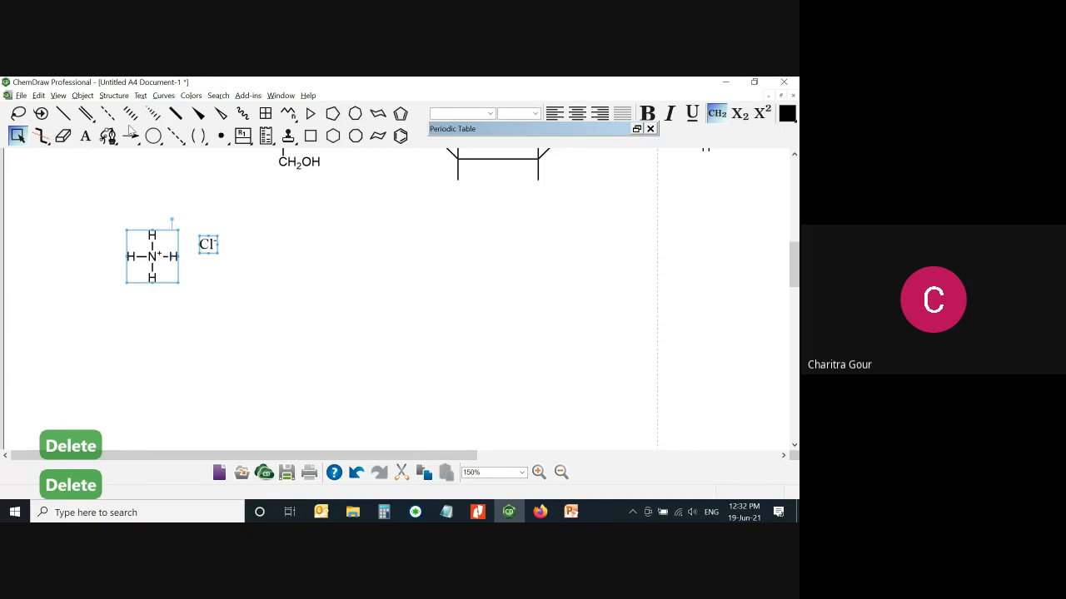
{"action": "left_click", "coordinate": [113, 95]}
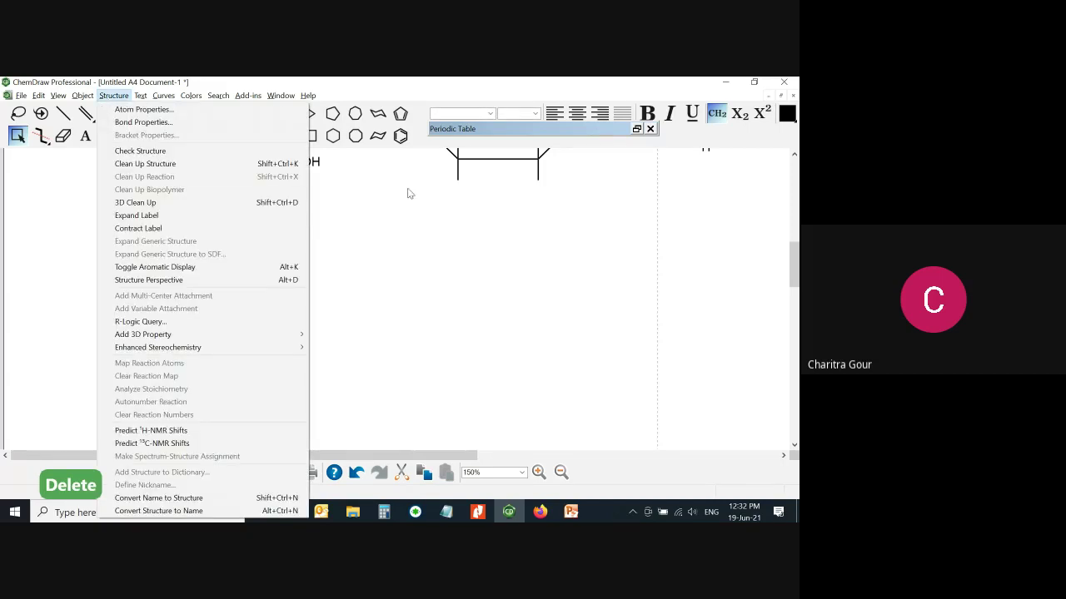
{"action": "left_click", "coordinate": [74, 247]}
{"action": "left_click_drag", "start_coordinate": [84, 184], "coordinate": [273, 325]}
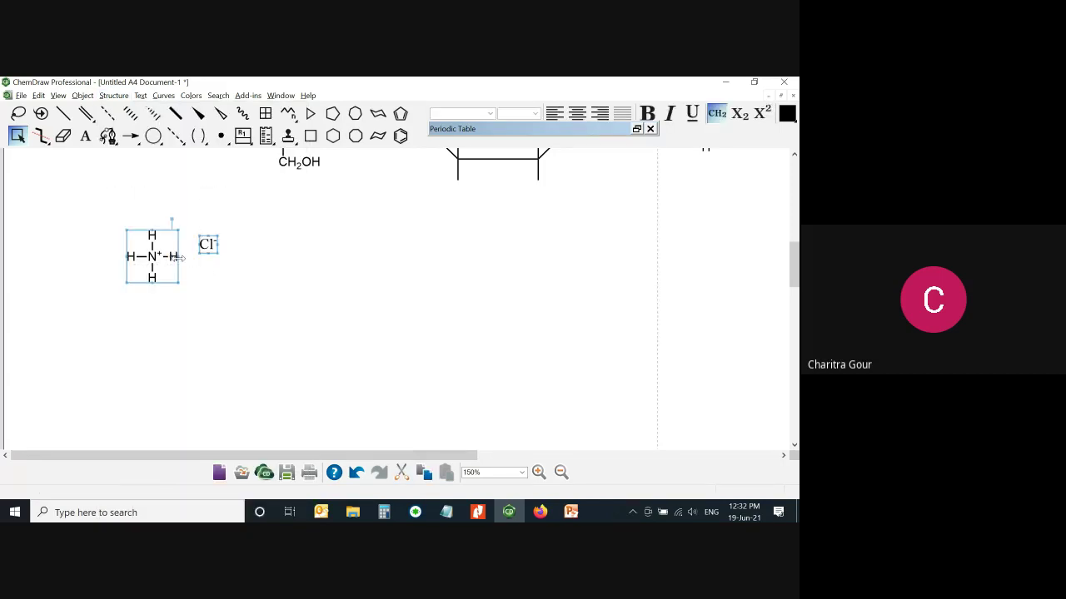
{"action": "right_click", "coordinate": [170, 277]}
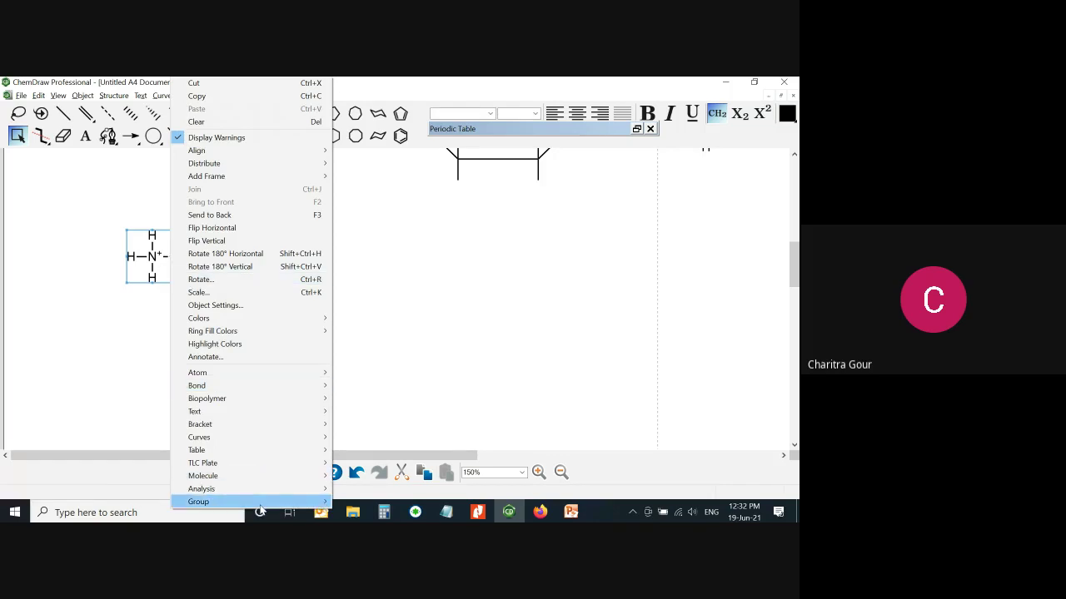
{"action": "mouse_move", "coordinate": [262, 503]}
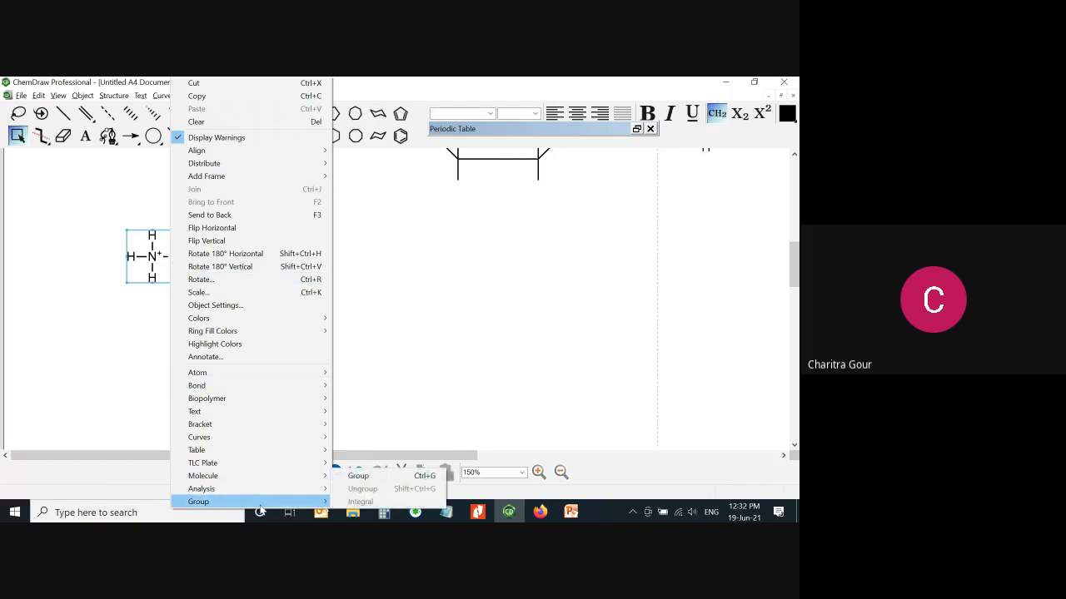
{"action": "left_click", "coordinate": [410, 481]}
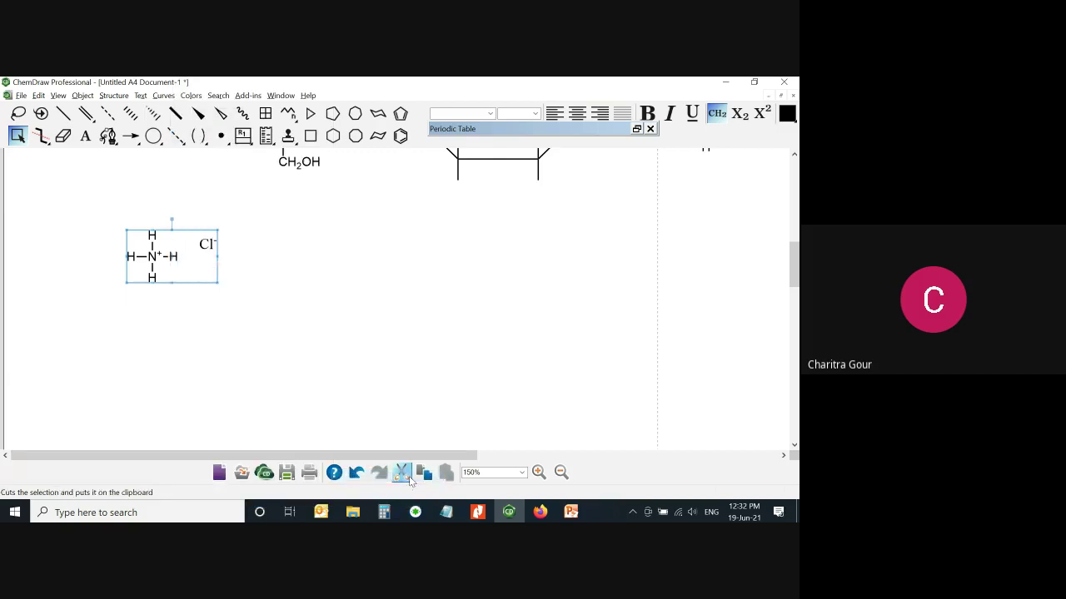
Insert a Molecular Weight analysis label for the grouped ammonium chloride and reposition the group slightly
{"action": "left_click_drag", "start_coordinate": [171, 248], "coordinate": [212, 248]}
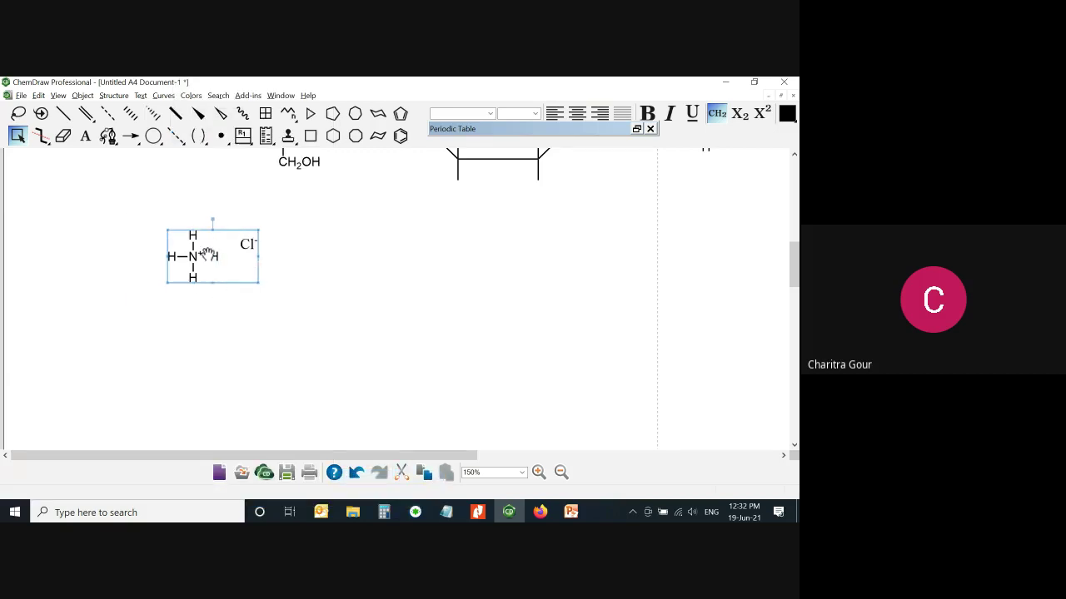
{"action": "right_click", "coordinate": [208, 250]}
{"action": "mouse_move", "coordinate": [298, 488]}
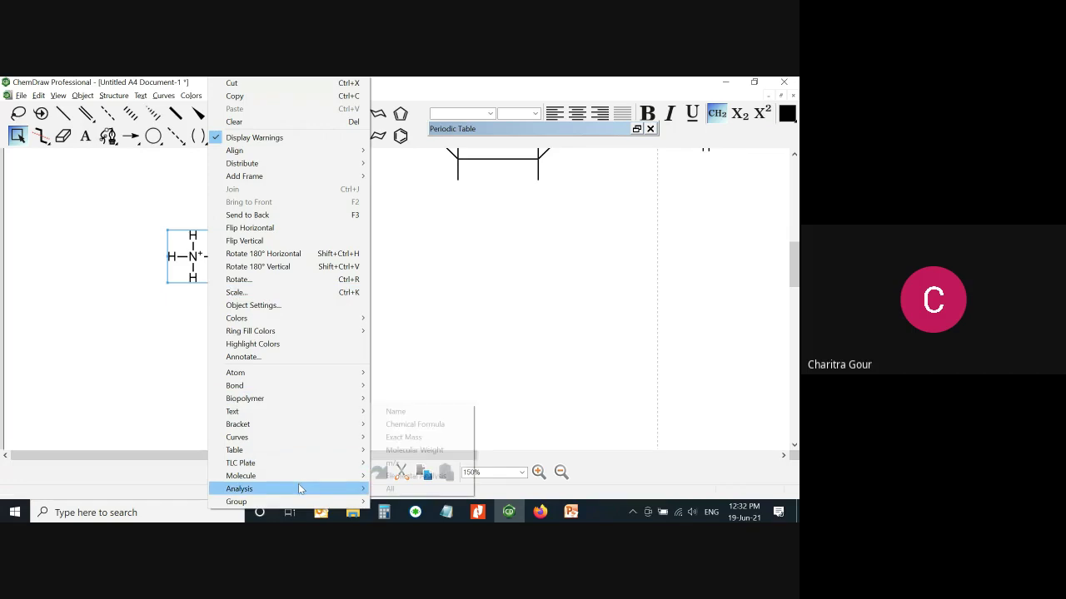
{"action": "left_click", "coordinate": [407, 451]}
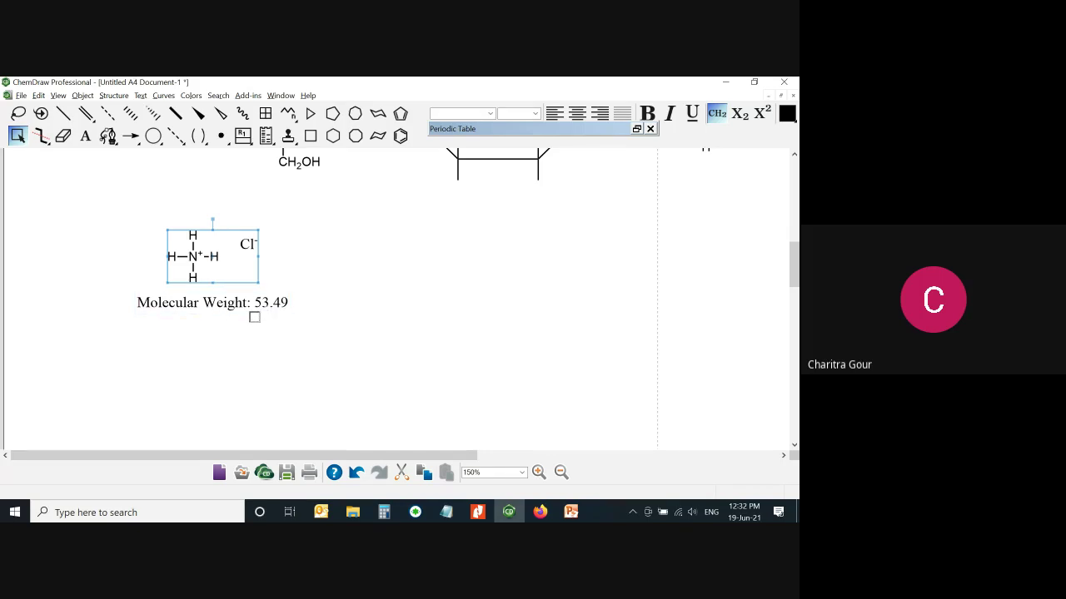
{"action": "left_click_drag", "start_coordinate": [226, 247], "coordinate": [188, 262]}
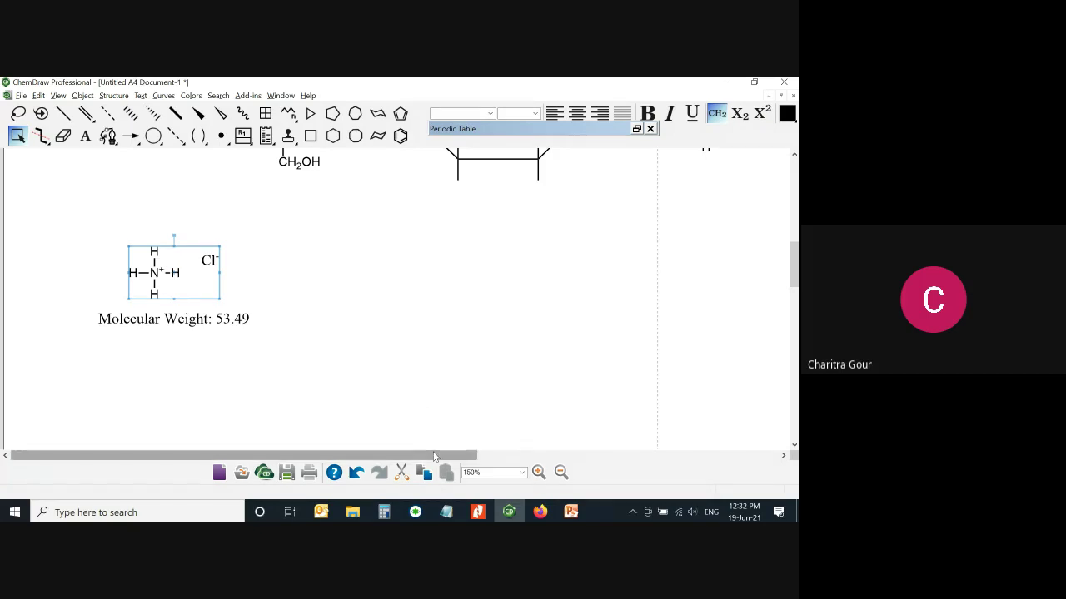
Draw a horizontal zigzag chain of nine single bonds in the empty area beside the ammonium chloride
{"action": "left_click_drag", "start_coordinate": [433, 456], "coordinate": [502, 456]}
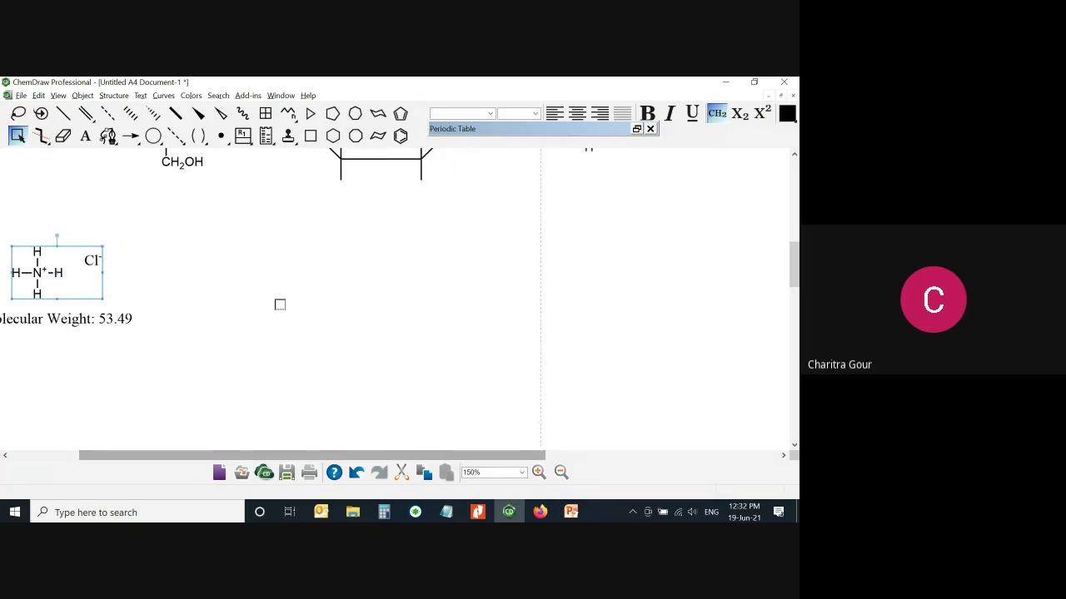
{"action": "left_click", "coordinate": [63, 114]}
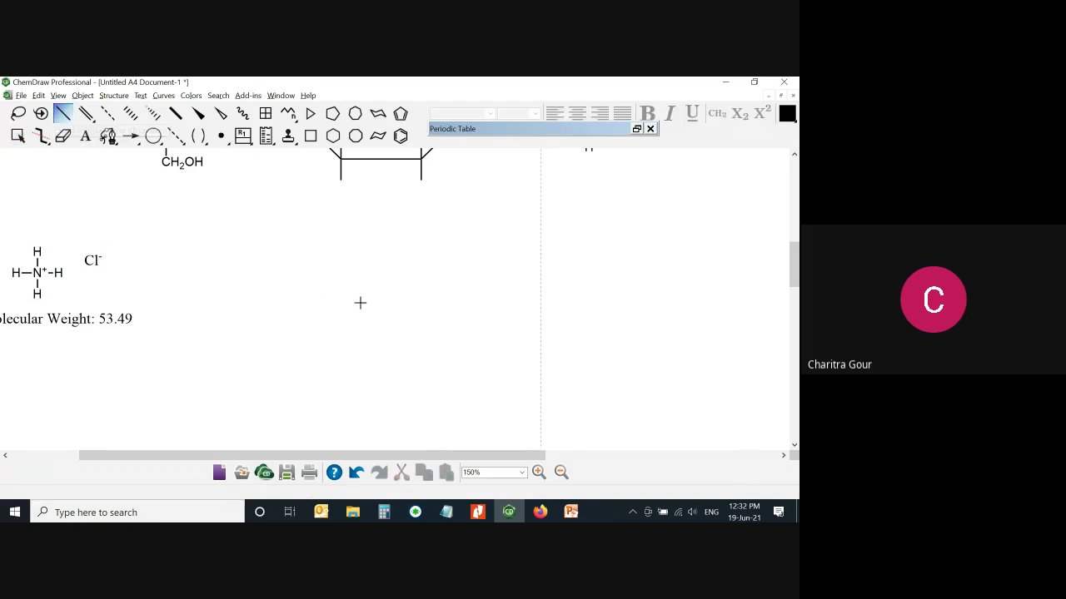
{"action": "left_click", "coordinate": [291, 298]}
{"action": "key", "text": "1"}
{"action": "key", "text": "1"}
{"action": "key", "text": "1"}
{"action": "key", "text": "1"}
{"action": "key", "text": "1"}
{"action": "key", "text": "1"}
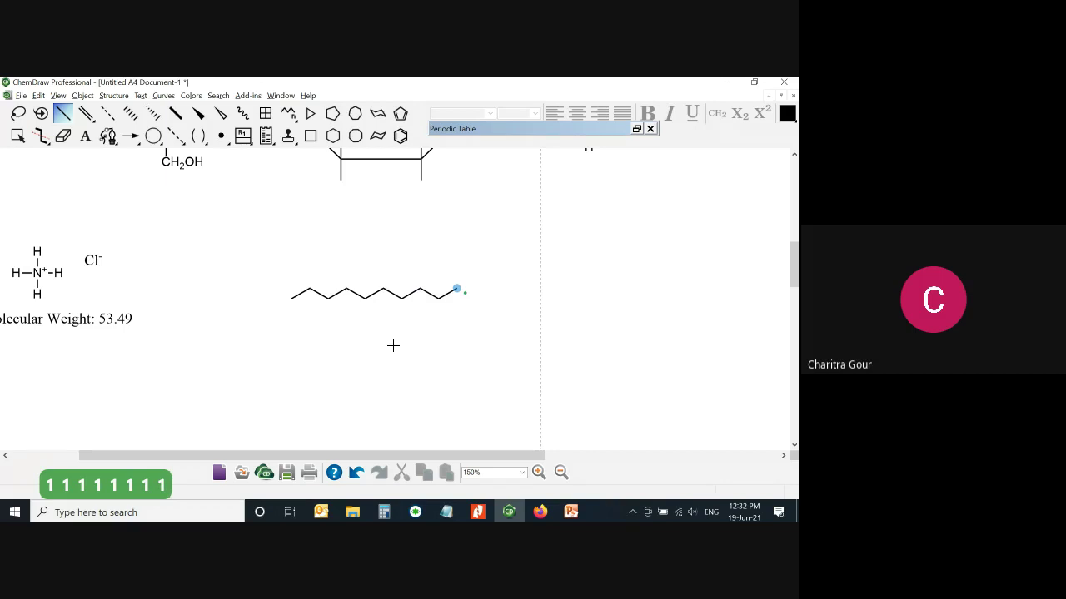
Change the chain's right end atom to oxygen, extend it with six single bonds, and make the new end atom OH
{"action": "key", "text": "o"}
{"action": "key", "text": "1"}
{"action": "key", "text": "1"}
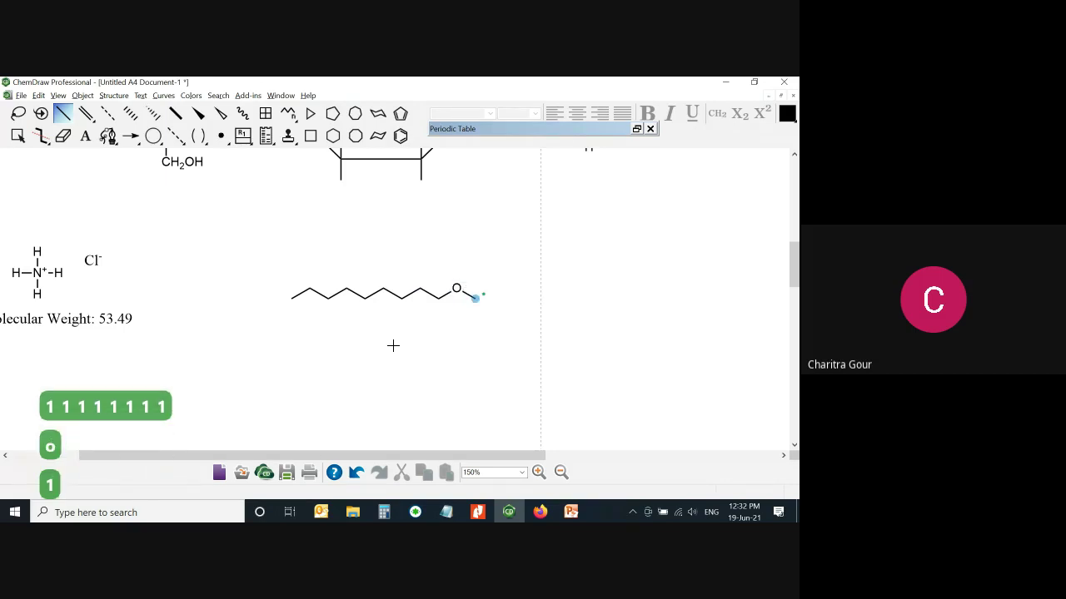
{"action": "key", "text": "1"}
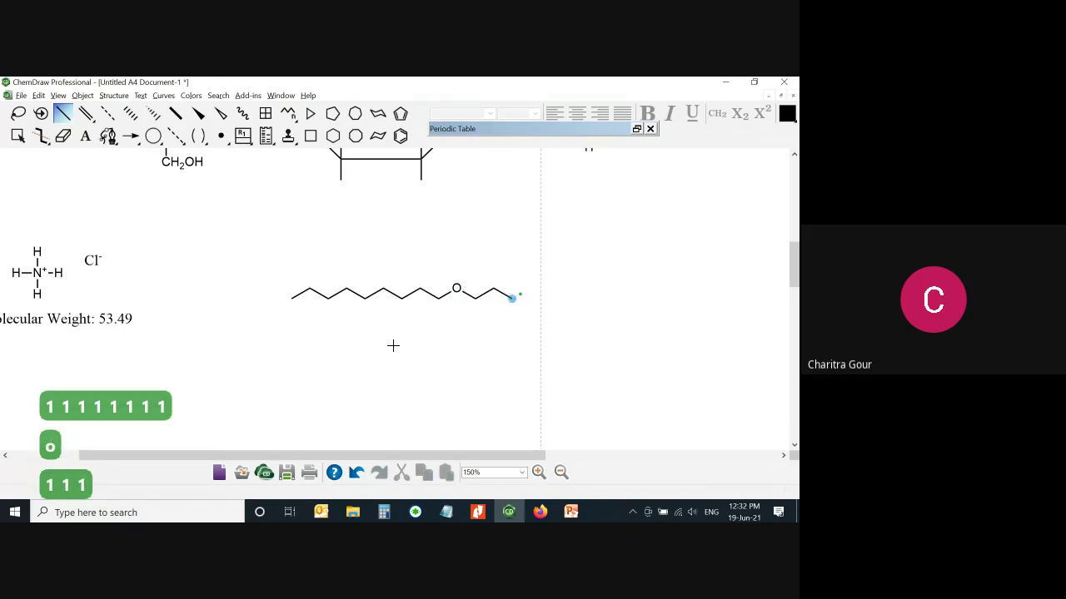
{"action": "key", "text": "1"}
{"action": "key", "text": "1"}
{"action": "key", "text": "1"}
{"action": "key", "text": "o"}
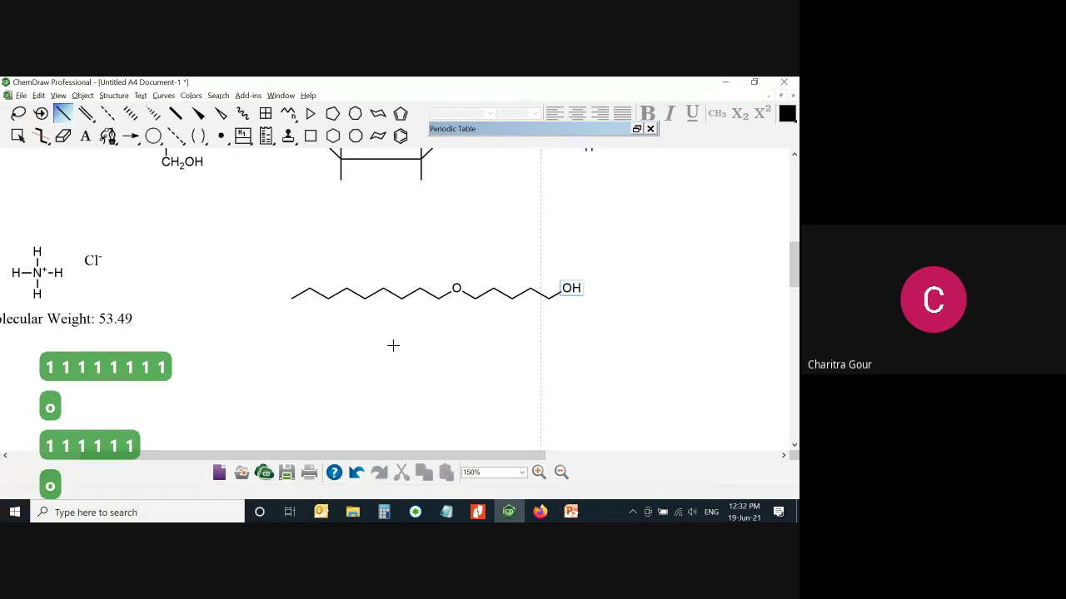
Add a double-bonded oxygen to the carbon beside the OH and put a hydroxyl on the chain's opposite end
{"action": "key", "text": "Left"}
{"action": "key", "text": "Left"}
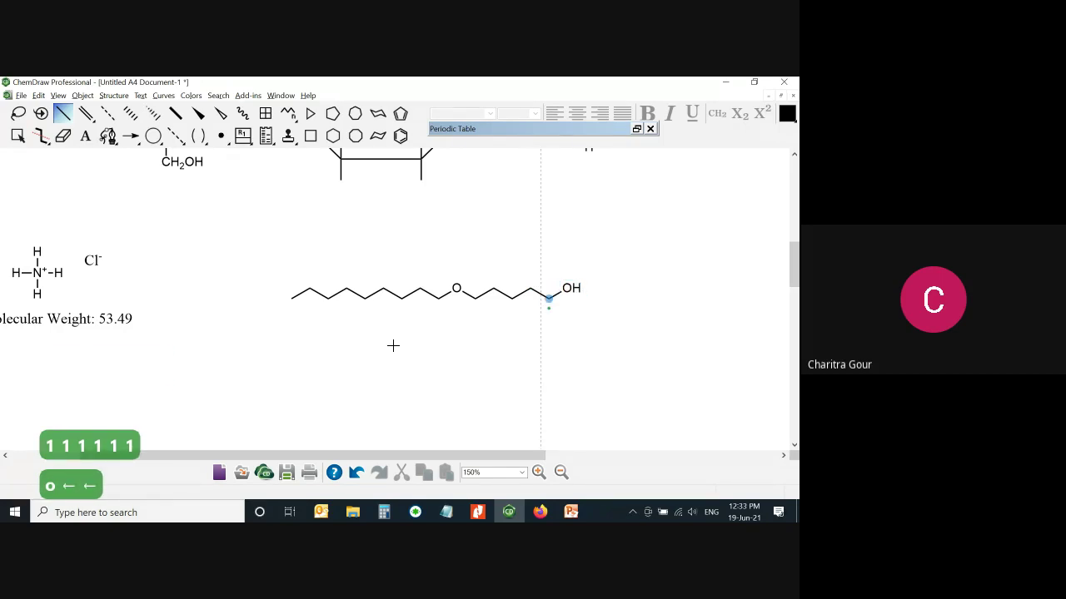
{"action": "key", "text": "1"}
{"action": "key", "text": "Down"}
{"action": "key", "text": "2"}
{"action": "key", "text": "Down"}
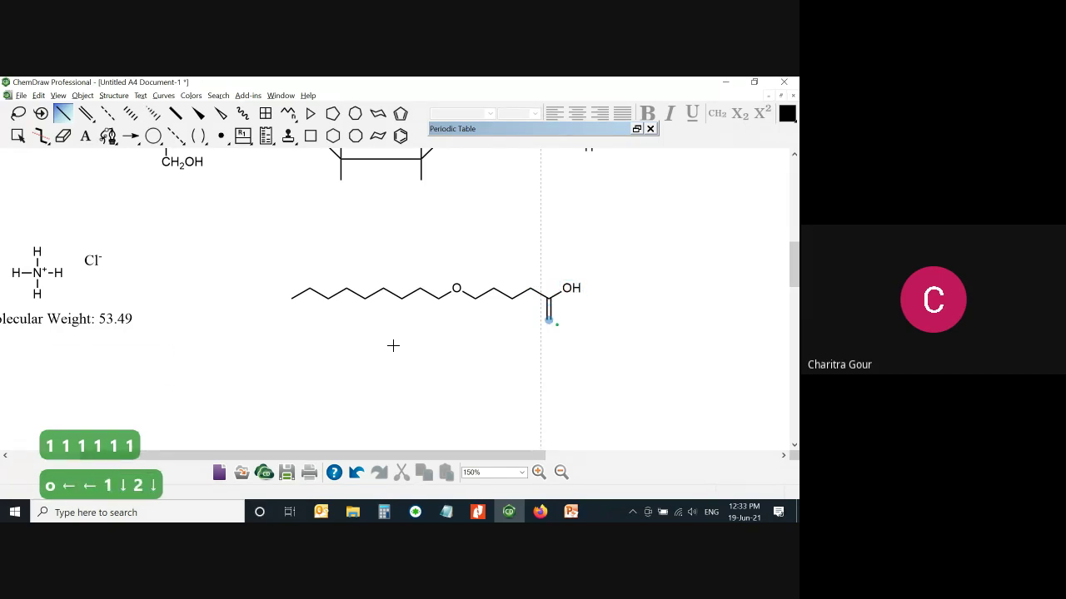
{"action": "key", "text": "o"}
{"action": "key", "text": "Up"}
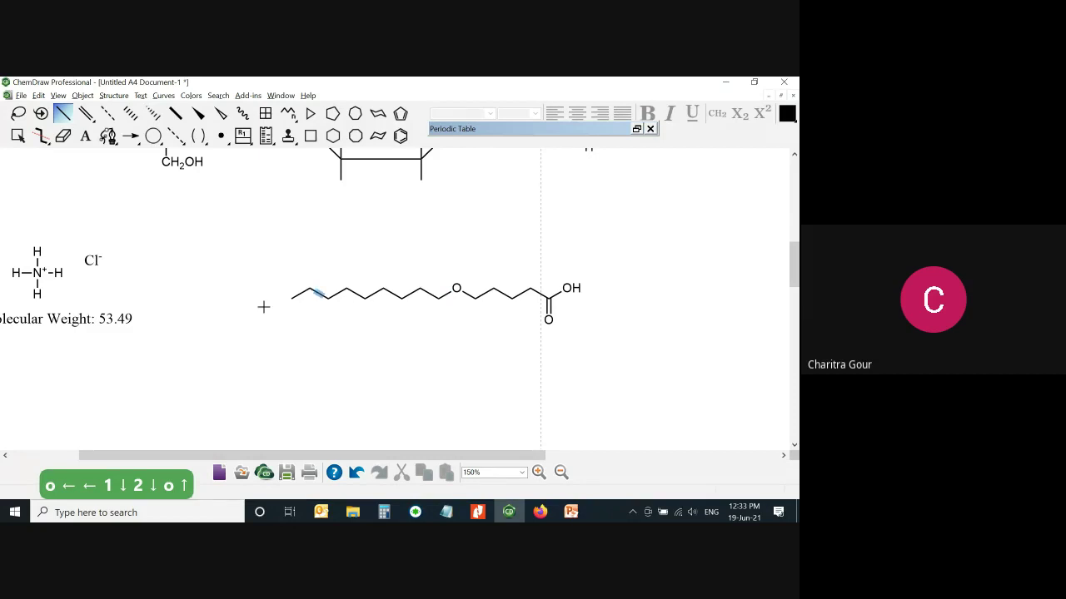
{"action": "key", "text": "o"}
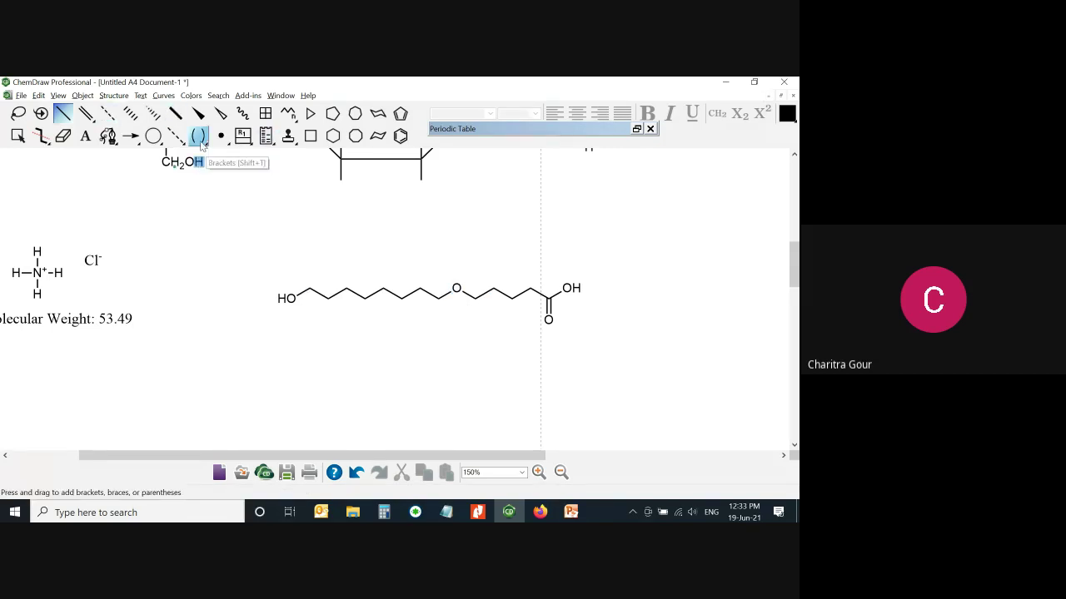
Enclose the ether oxygen and the two carbons to its right in square brackets with a repeat count of 3
{"action": "left_click_drag", "start_coordinate": [202, 146], "coordinate": [214, 148]}
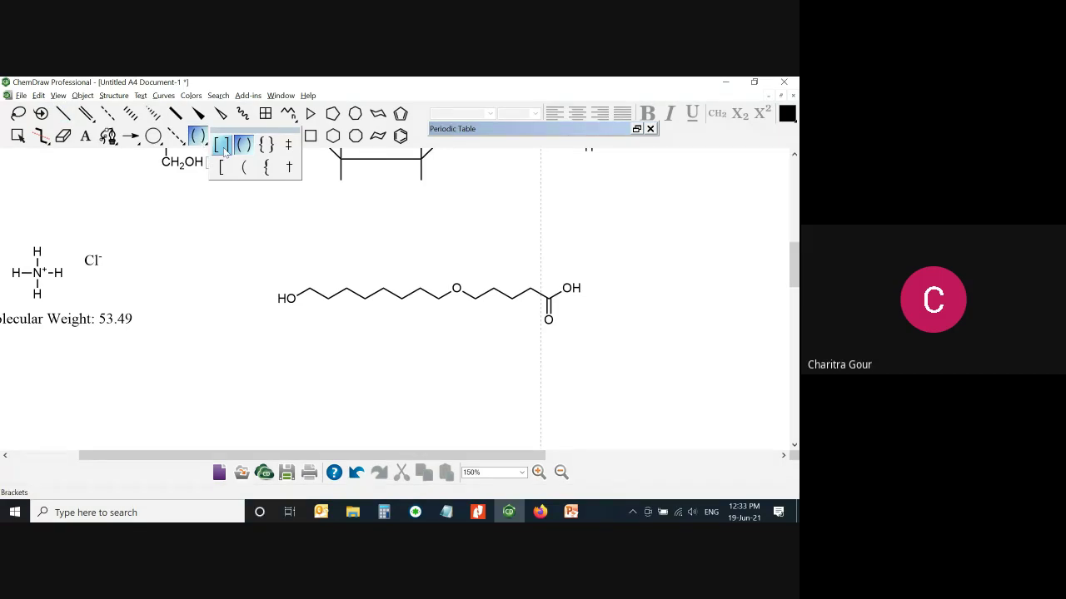
{"action": "left_click_drag", "start_coordinate": [223, 148], "coordinate": [223, 148]}
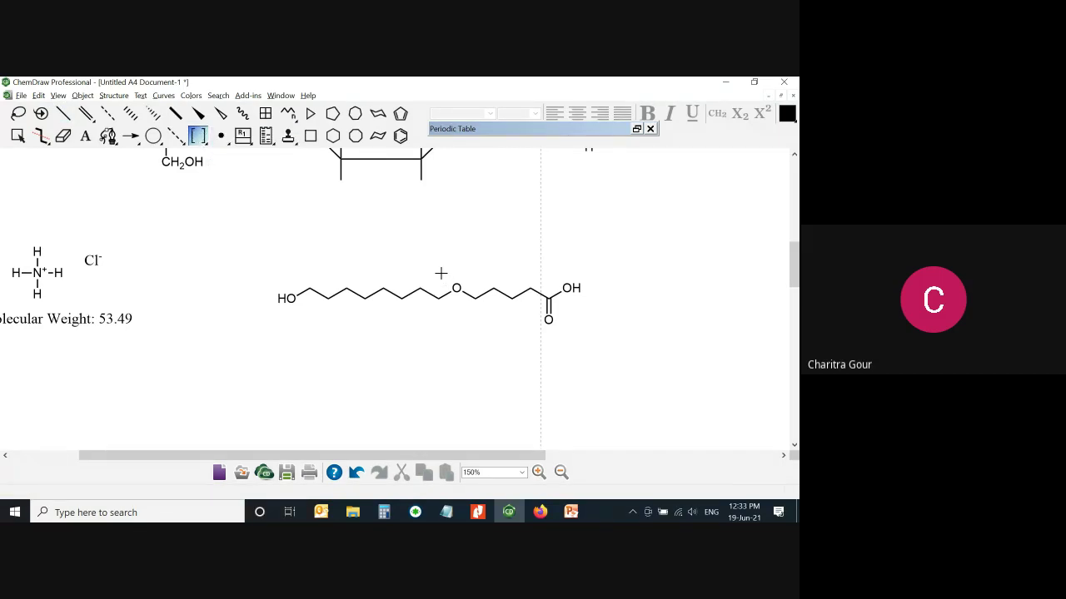
{"action": "mouse_move", "coordinate": [441, 273]}
{"action": "left_mouse_down"}
{"action": "mouse_move", "coordinate": [471, 317]}
{"action": "mouse_move", "coordinate": [502, 320]}
{"action": "left_mouse_up"}
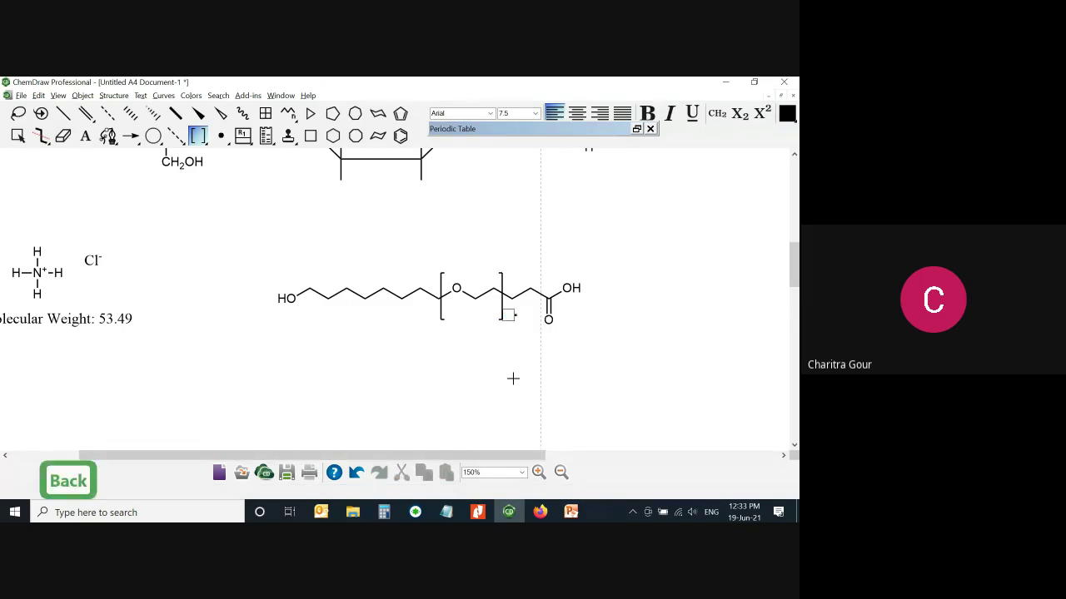
{"action": "type", "text": "3"}
{"action": "key", "text": "Return"}
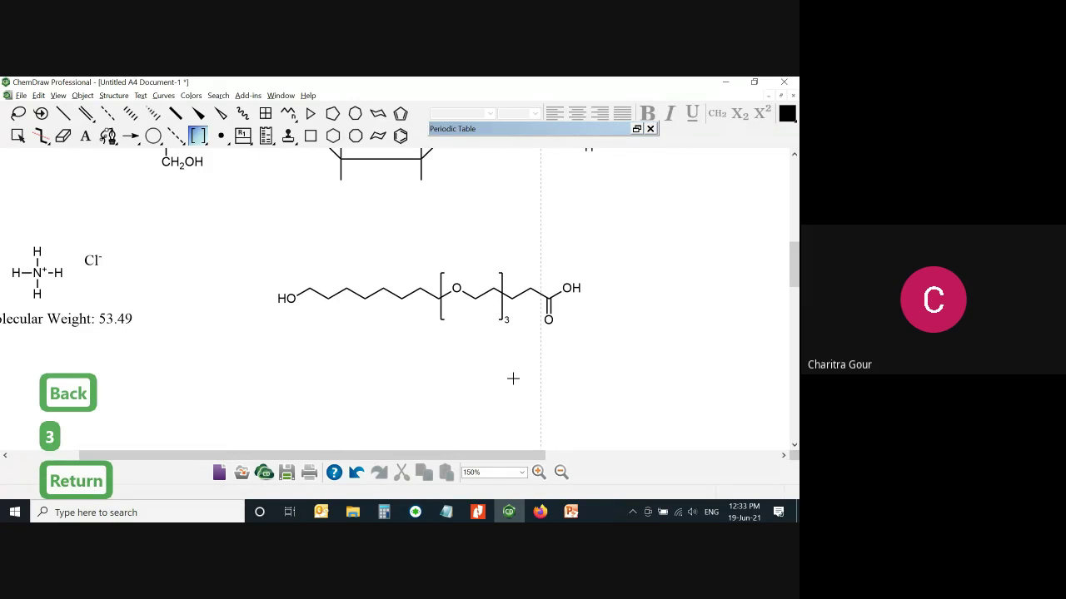
Expand the generic structure of the whole bracketed chain and close the resulting document without saving
{"action": "key", "text": "ctrl+alt+Tab"}
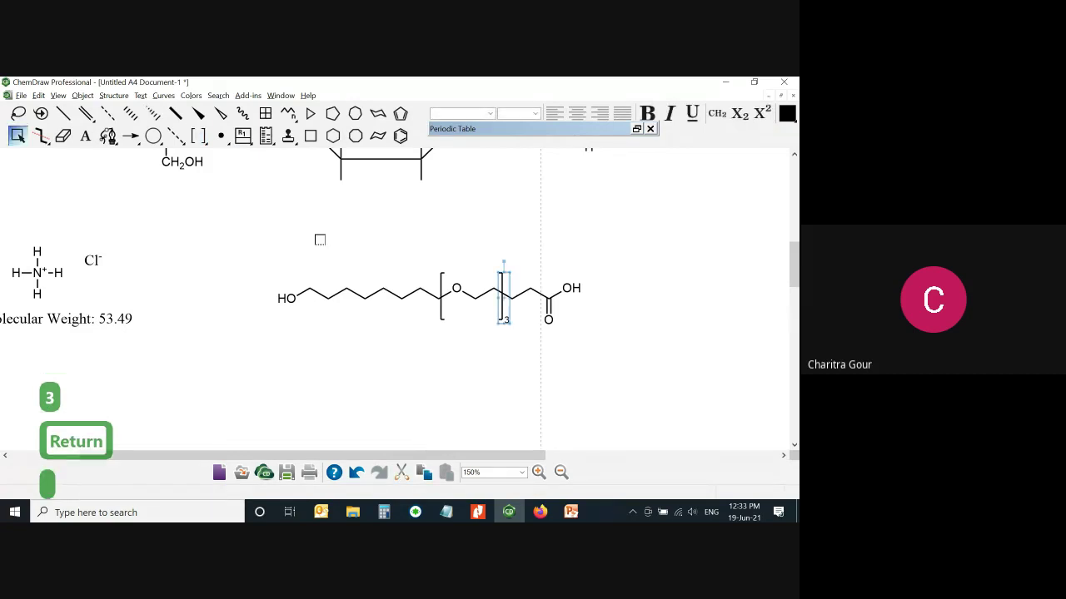
{"action": "left_click_drag", "start_coordinate": [261, 248], "coordinate": [612, 379]}
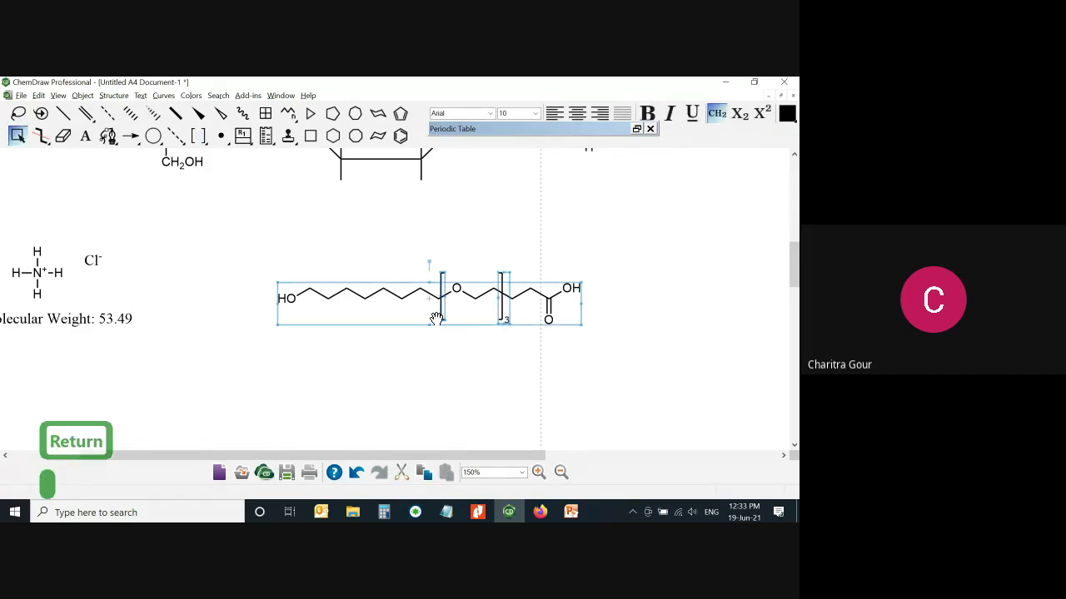
{"action": "left_click", "coordinate": [116, 96]}
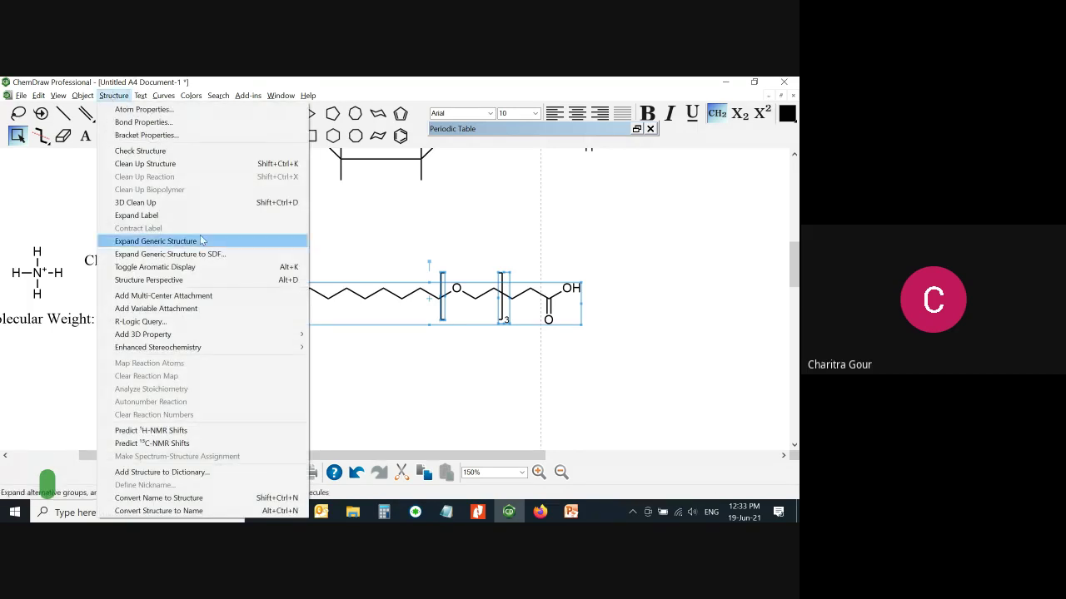
{"action": "left_click", "coordinate": [201, 237]}
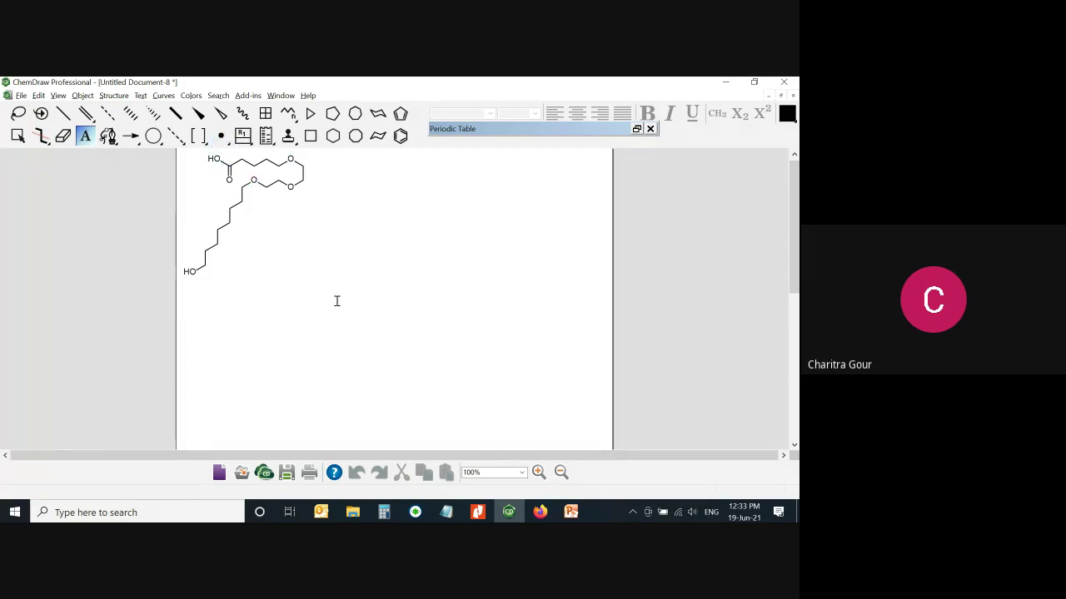
{"action": "left_click", "coordinate": [792, 96]}
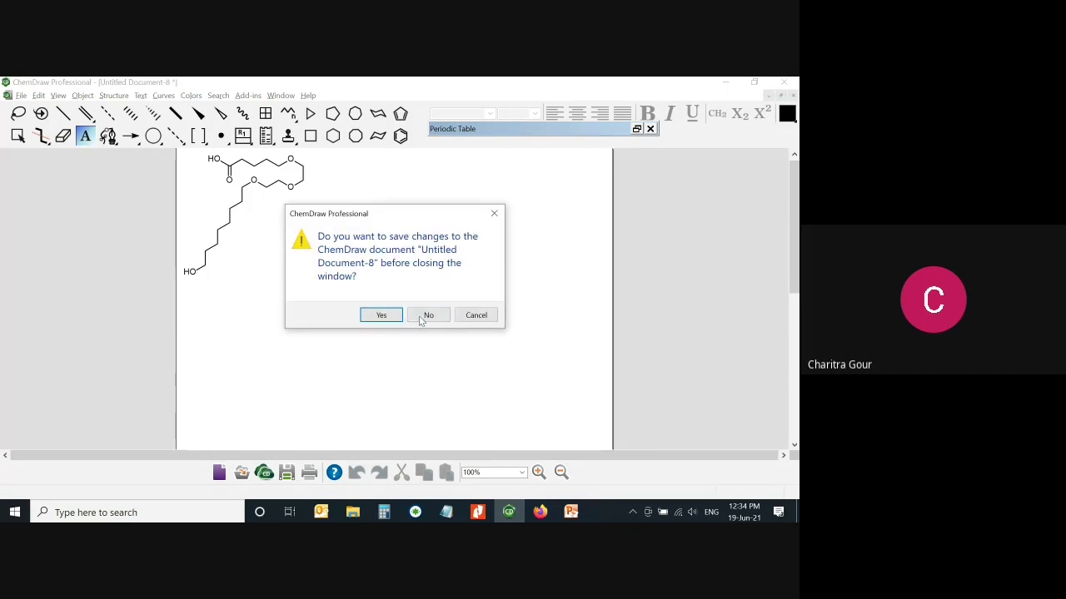
{"action": "left_click", "coordinate": [425, 314]}
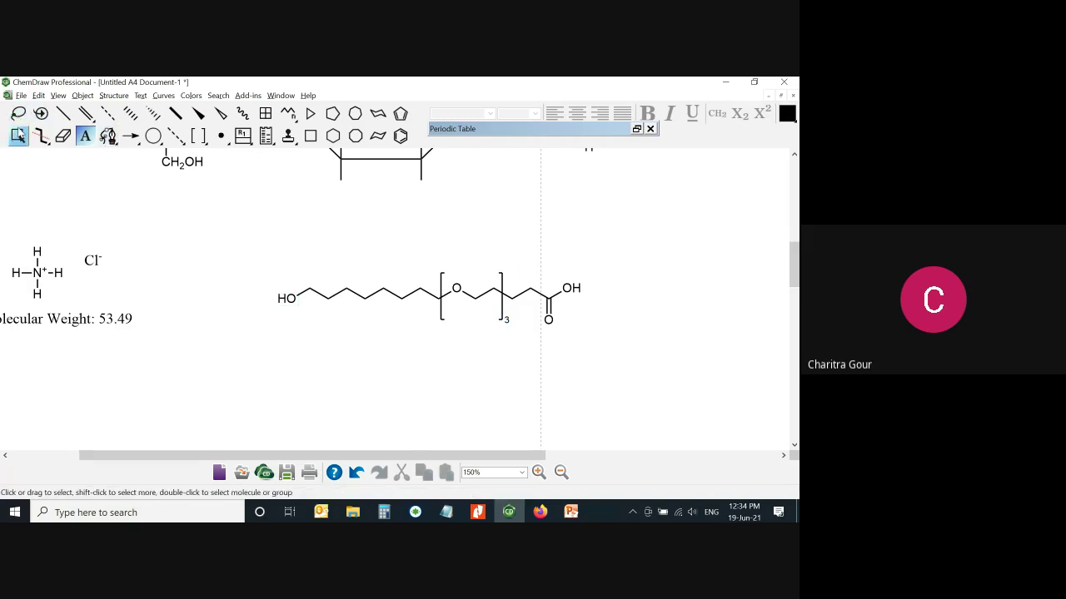
Move the bracketed chain up and left, insert its Molecular Weight label, and shift the label slightly lower
{"action": "left_click", "coordinate": [17, 134]}
{"action": "double_click", "coordinate": [388, 300]}
{"action": "left_click_drag", "start_coordinate": [388, 299], "coordinate": [342, 280]}
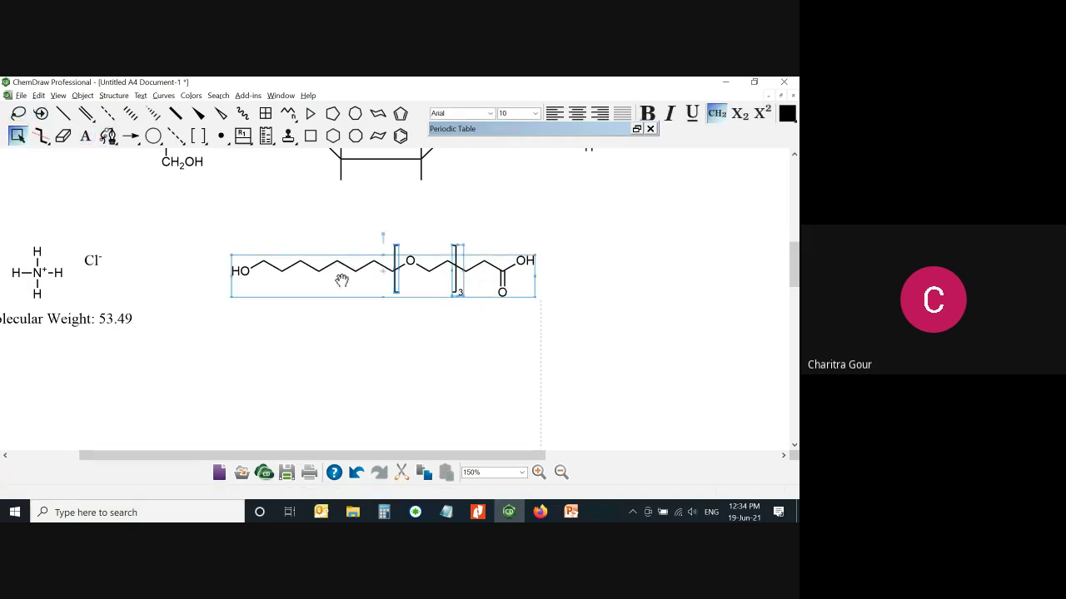
{"action": "right_click", "coordinate": [341, 281]}
{"action": "mouse_move", "coordinate": [443, 489]}
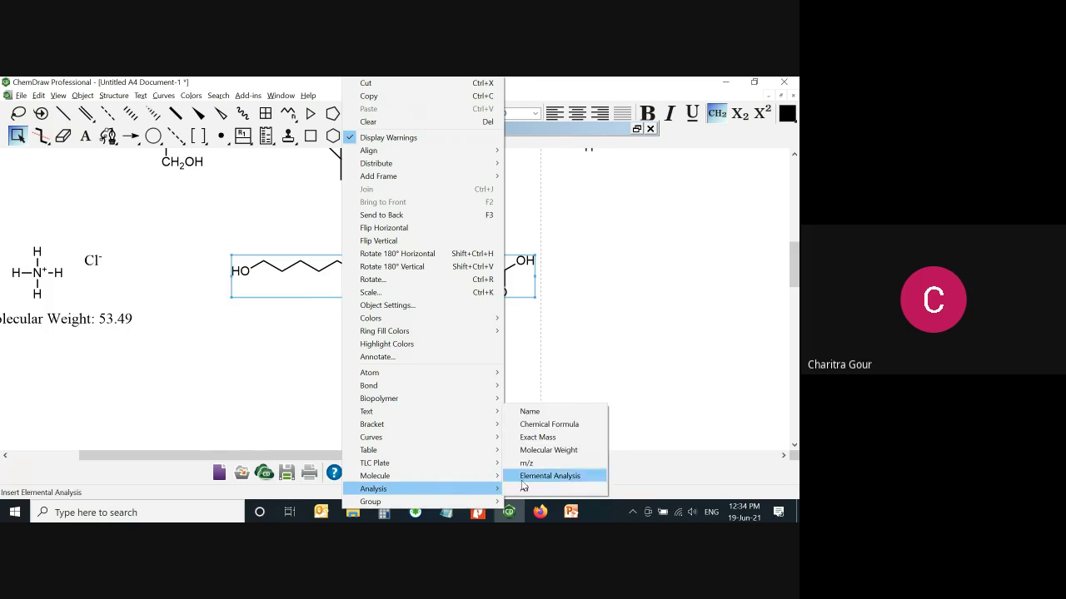
{"action": "left_click", "coordinate": [543, 450]}
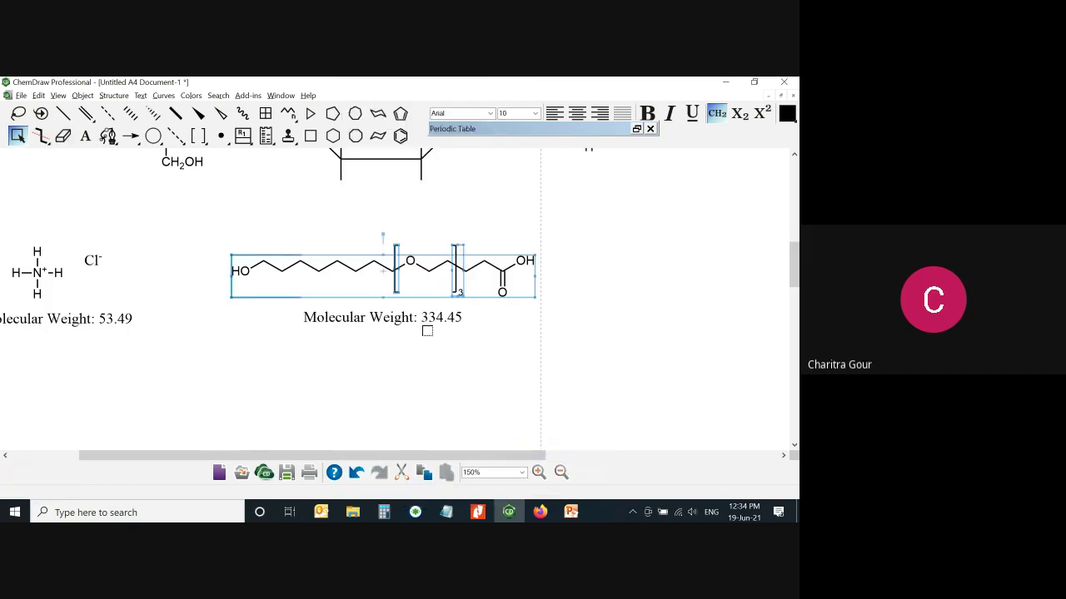
{"action": "left_click_drag", "start_coordinate": [433, 320], "coordinate": [434, 341]}
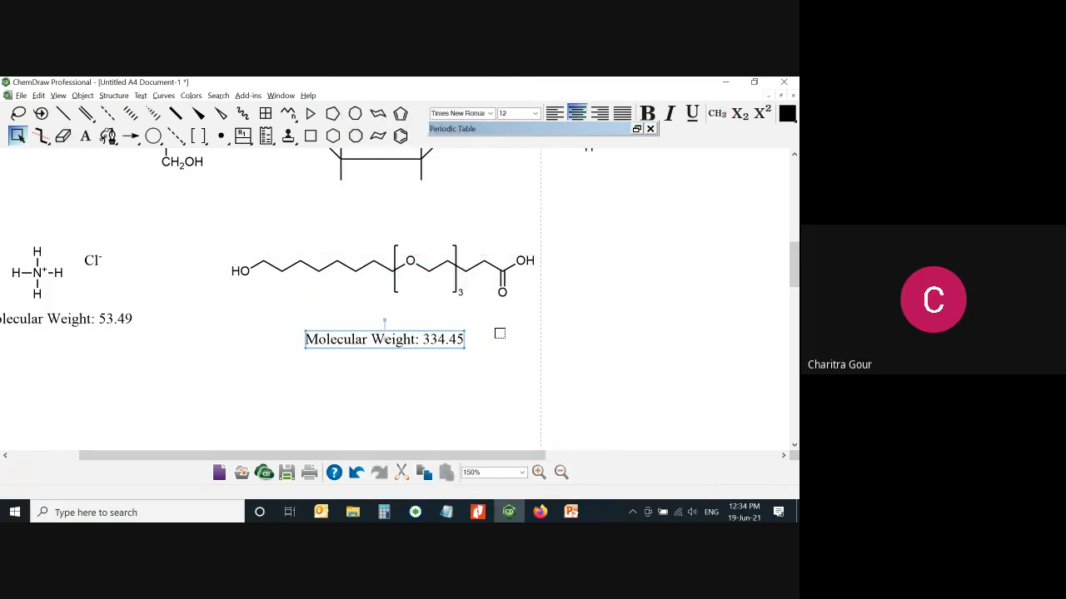
Select the repeat count label beside the closing bracket
{"action": "left_click", "coordinate": [498, 331]}
{"action": "left_click", "coordinate": [460, 292]}
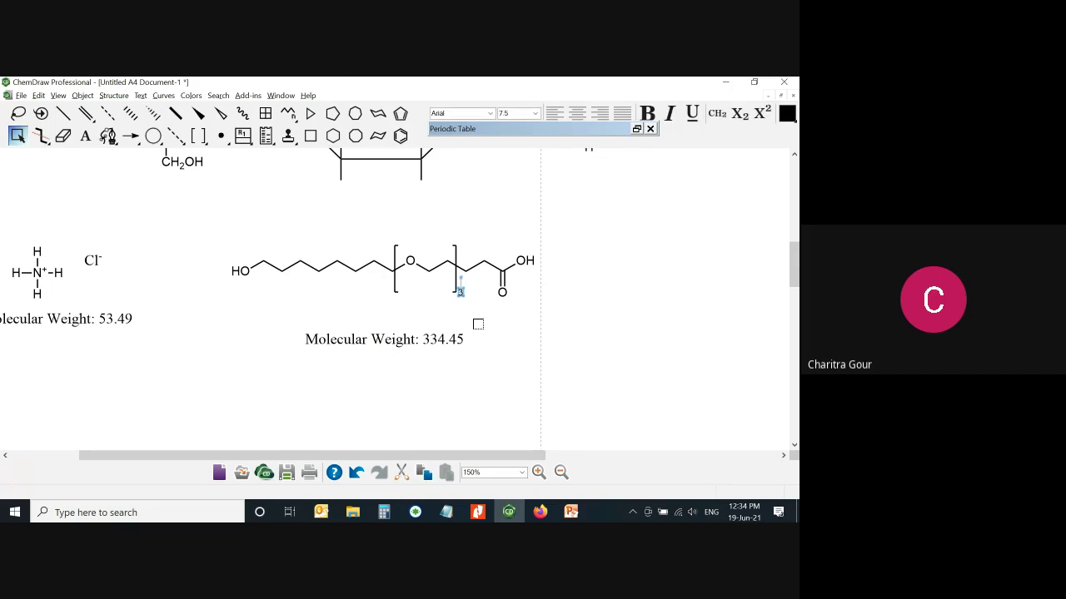
Change the repeat count of the bracketed ether unit in the hydroxy acid chain to the range 6-8
{"action": "double_click", "coordinate": [460, 291]}
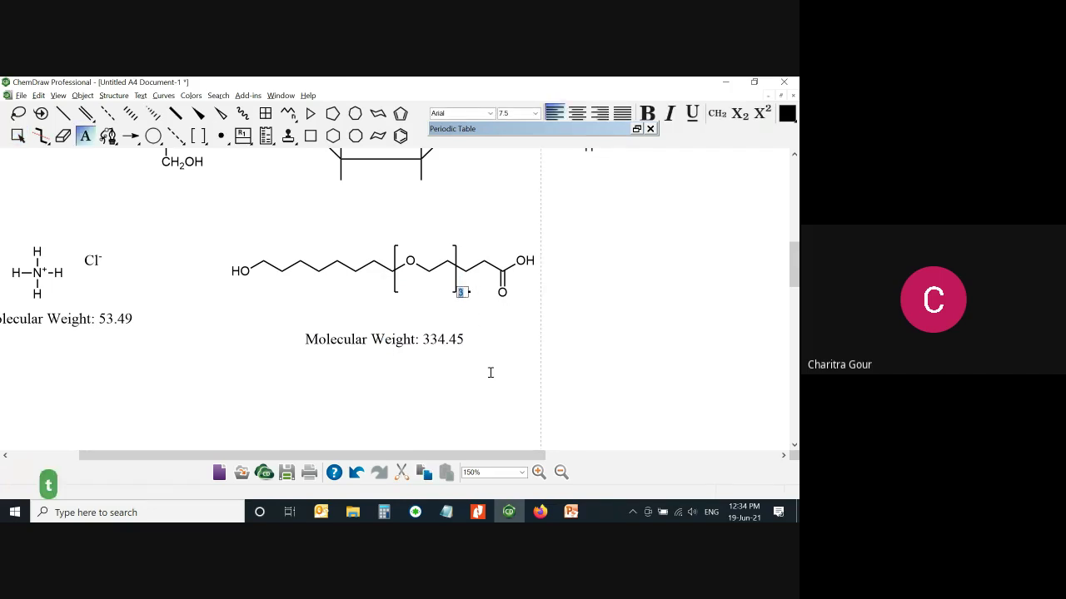
{"action": "key", "text": "BackSpace"}
{"action": "type", "text": "6"}
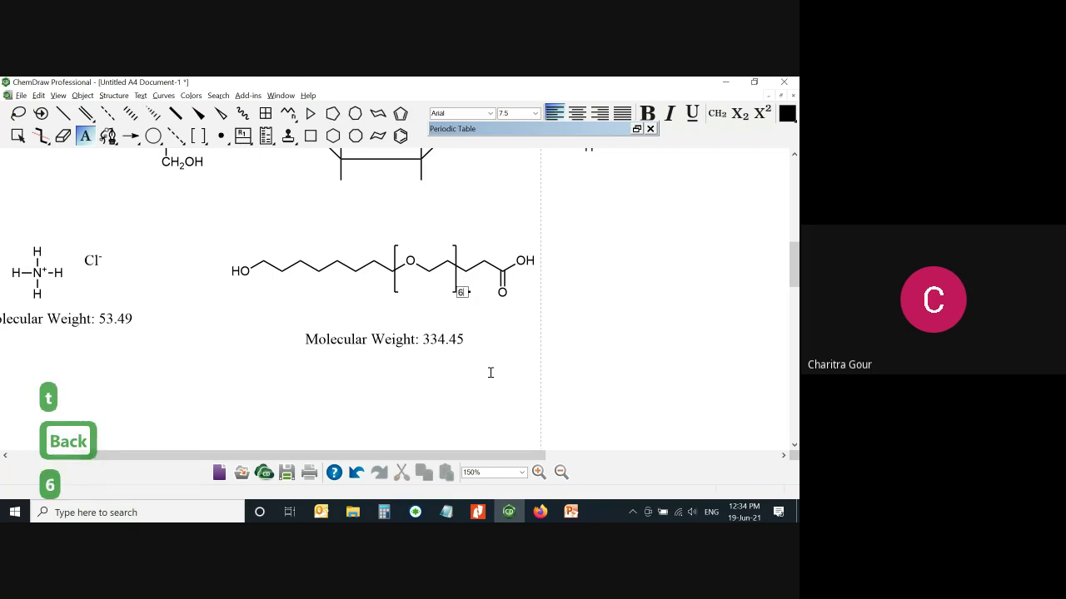
{"action": "type", "text": "-8"}
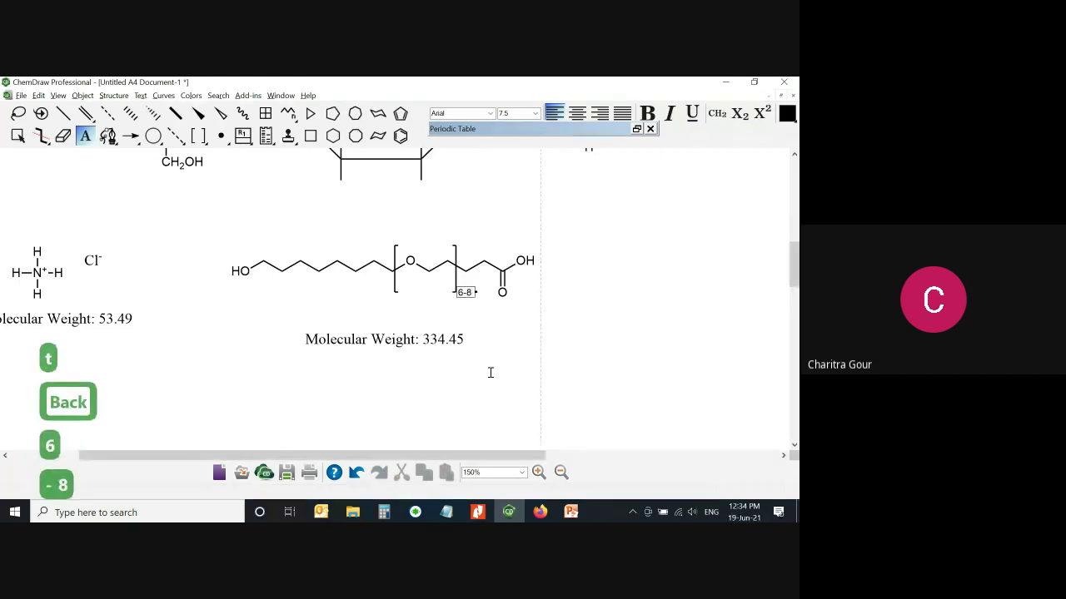
{"action": "key", "text": "Return"}
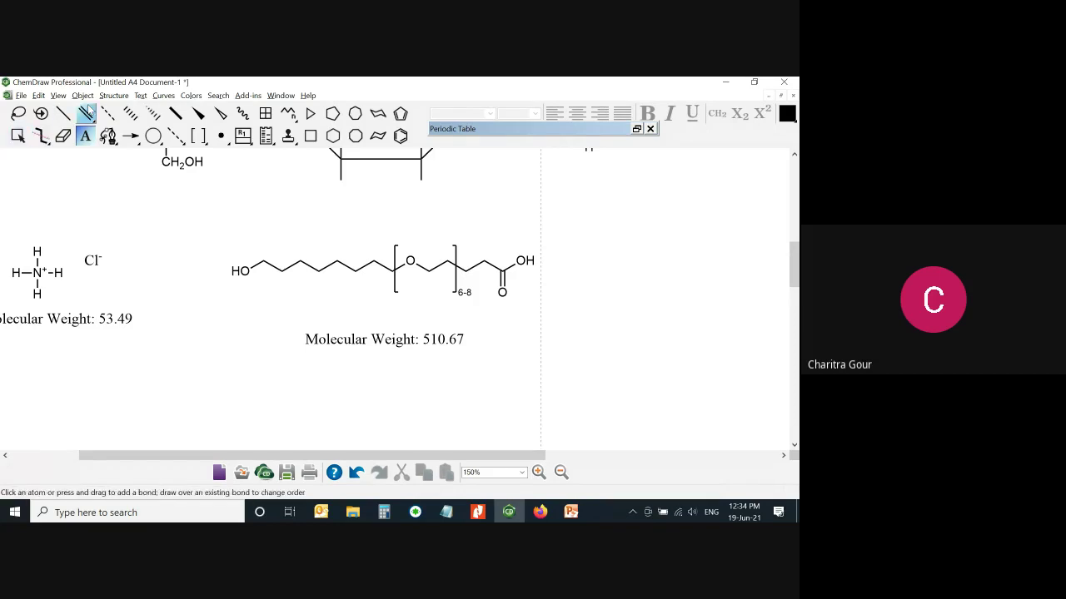
Draw an N-methylethylamine chain in the empty area beside the hydroxy acid structure
{"action": "left_click", "coordinate": [62, 113]}
{"action": "left_click", "coordinate": [576, 366]}
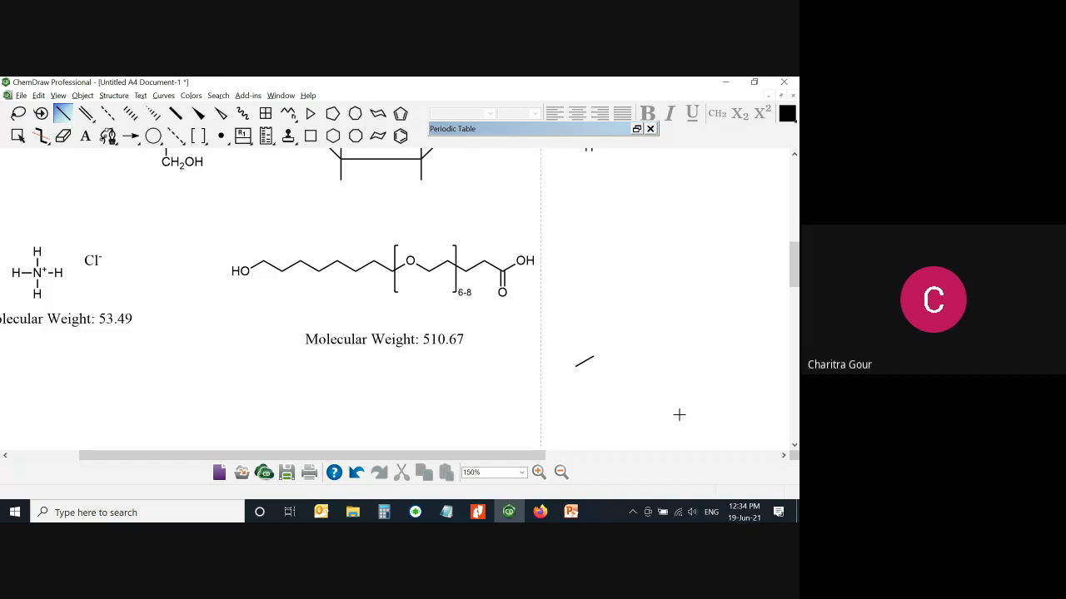
{"action": "key", "text": "Down"}
{"action": "key", "text": "Right"}
{"action": "key", "text": "n"}
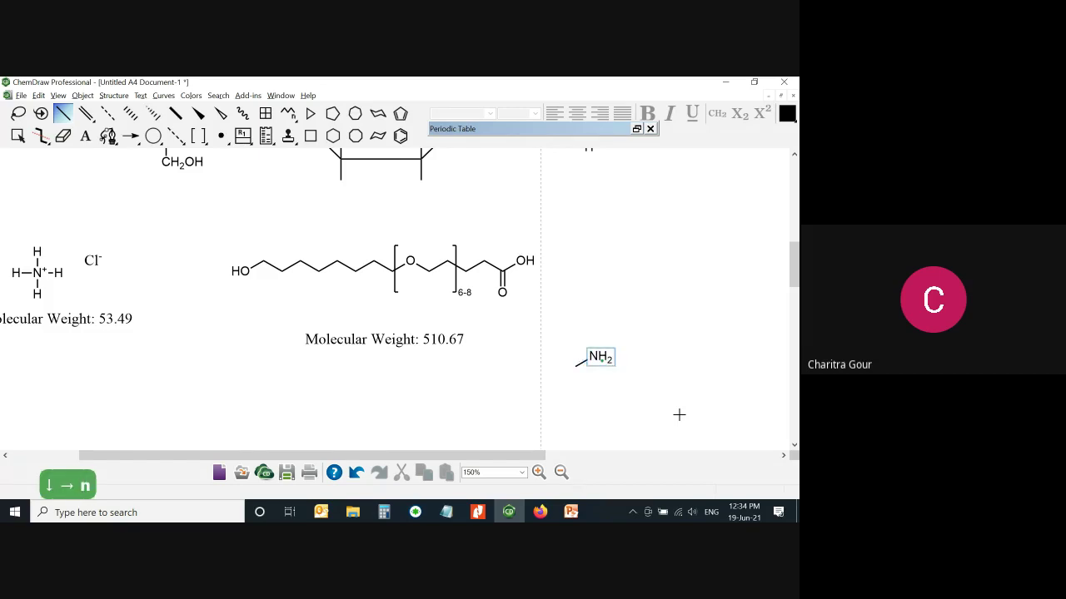
{"action": "key", "text": "1"}
{"action": "key", "text": "1"}
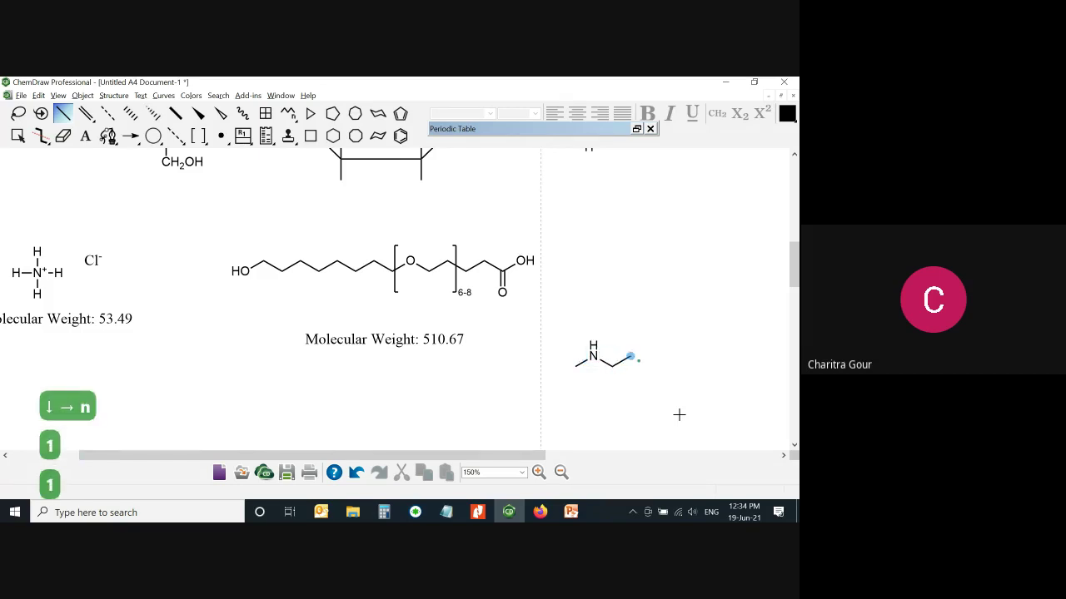
Add a double-bonded oxygen to the carbon next to the nitrogen, turning the amine into N-methylacetamide
{"action": "key", "text": "Down"}
{"action": "key", "text": "Down"}
{"action": "key", "text": "1"}
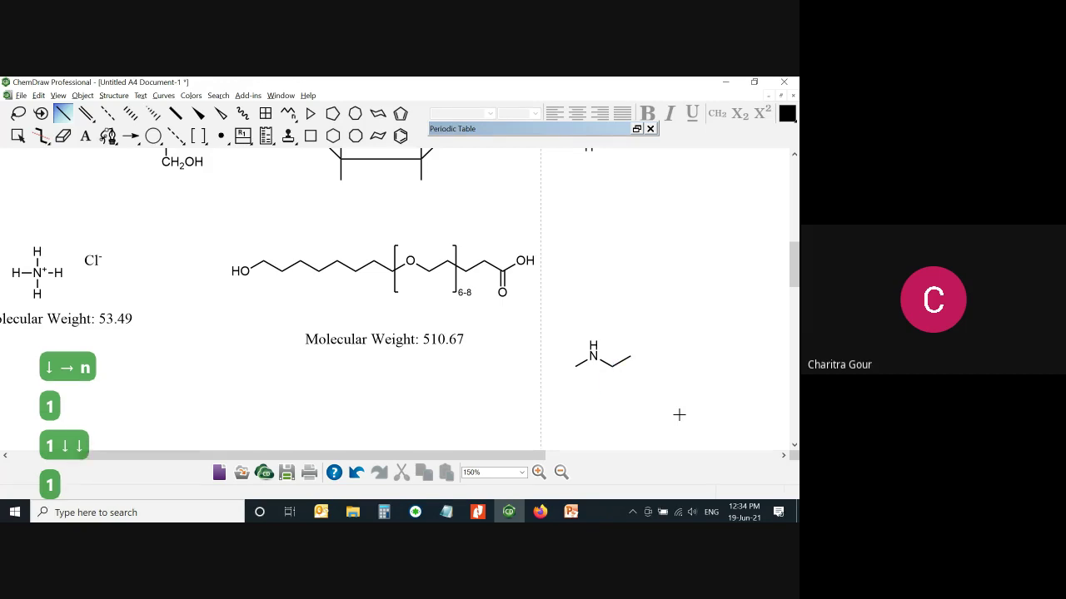
{"action": "key", "text": "Down"}
{"action": "key", "text": "2"}
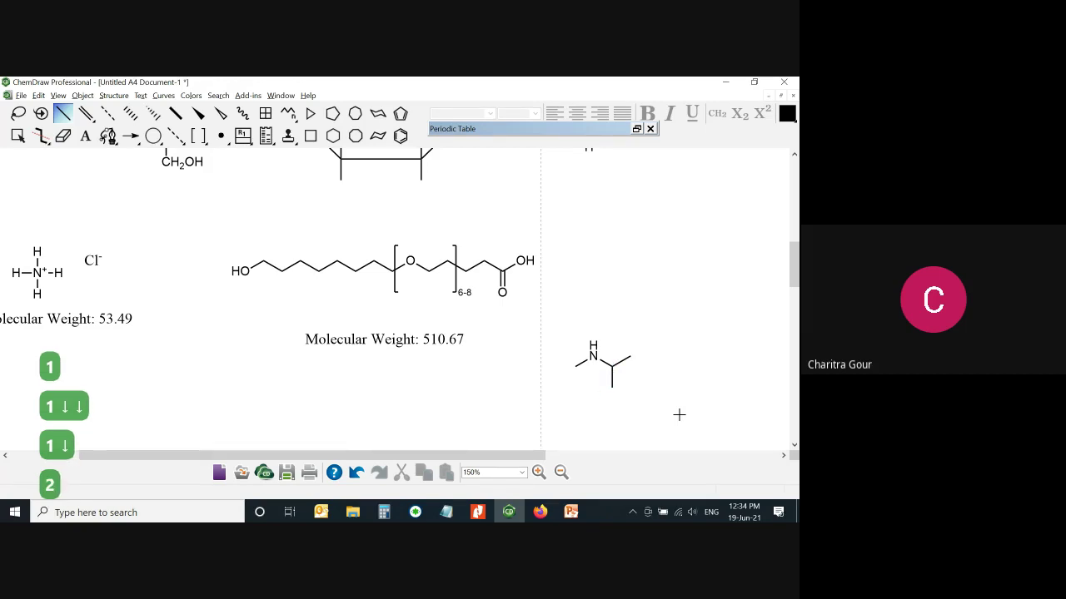
{"action": "key", "text": "Down"}
{"action": "key", "text": "o"}
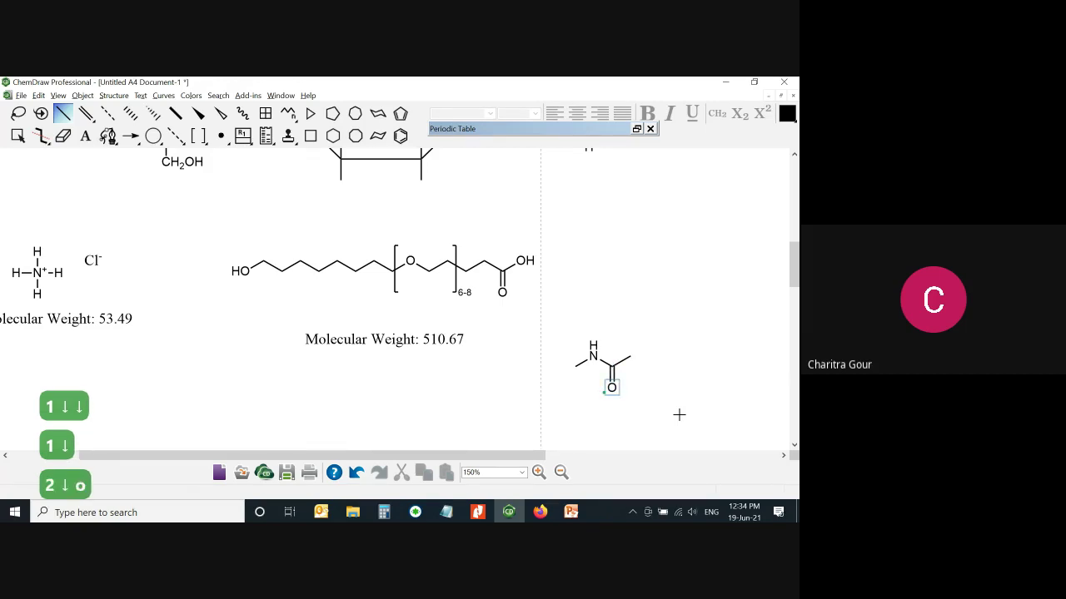
Enclose the NH–C=O unit of the amide in square brackets with a repeat count of 10
{"action": "left_click", "coordinate": [199, 137]}
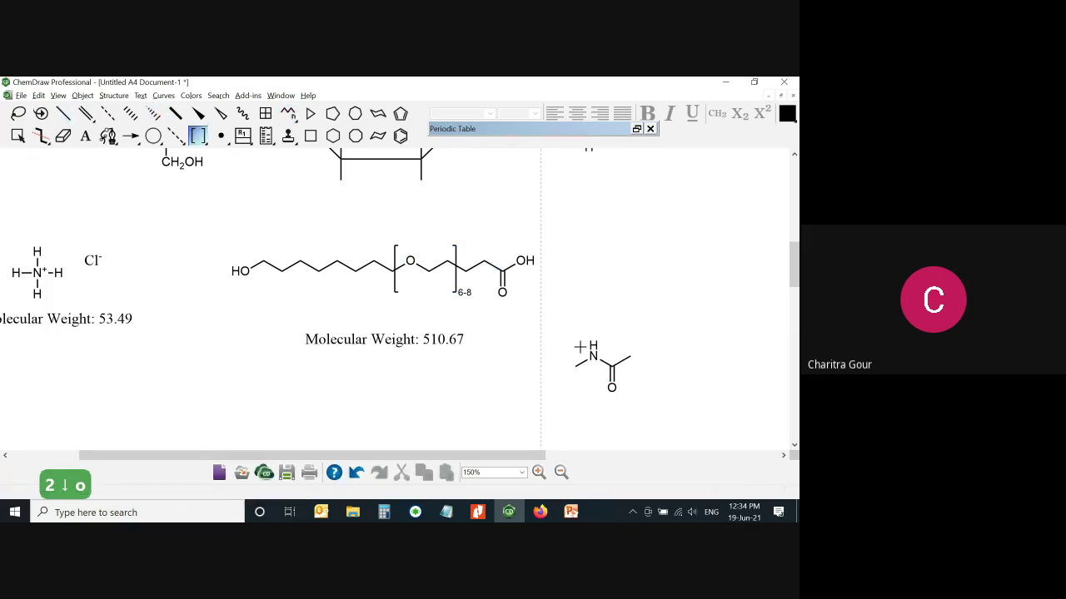
{"action": "left_click_drag", "start_coordinate": [580, 348], "coordinate": [623, 382]}
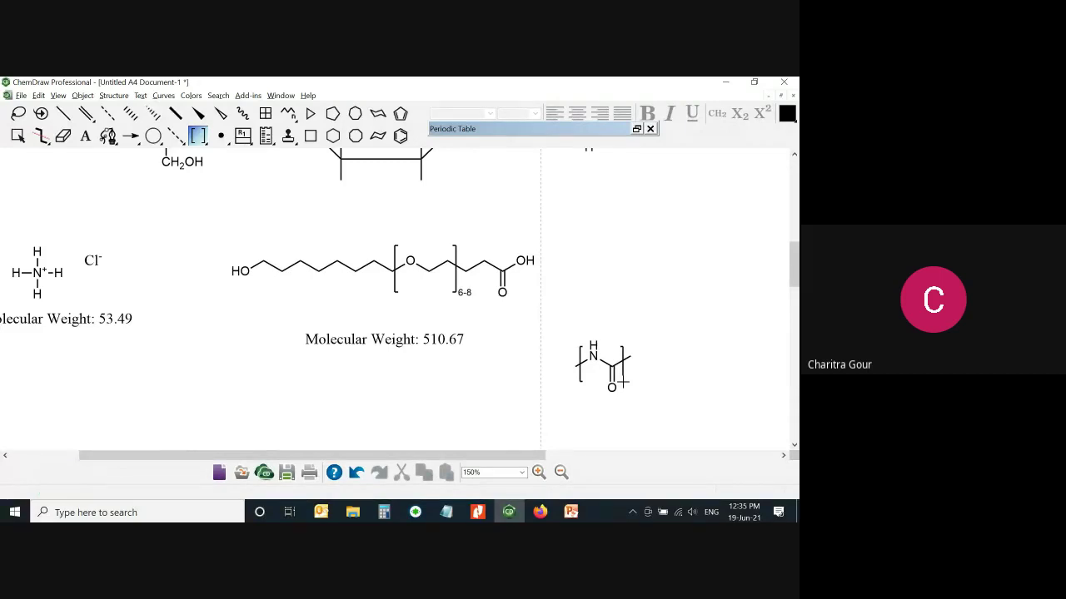
{"action": "left_click", "coordinate": [623, 382]}
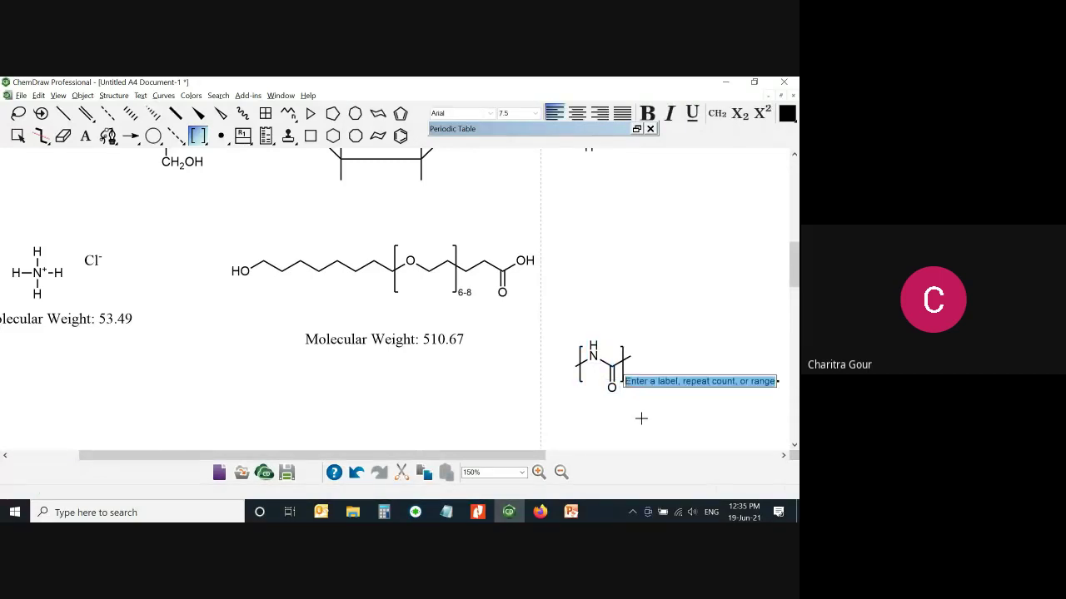
{"action": "key", "text": "BackSpace"}
{"action": "type", "text": "10"}
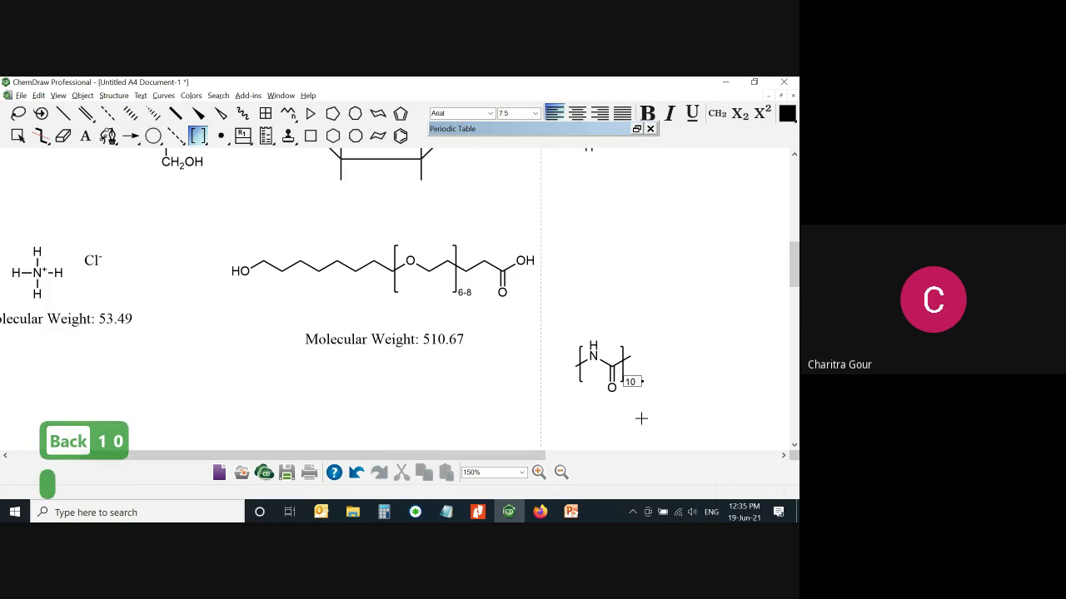
{"action": "key", "text": "Return"}
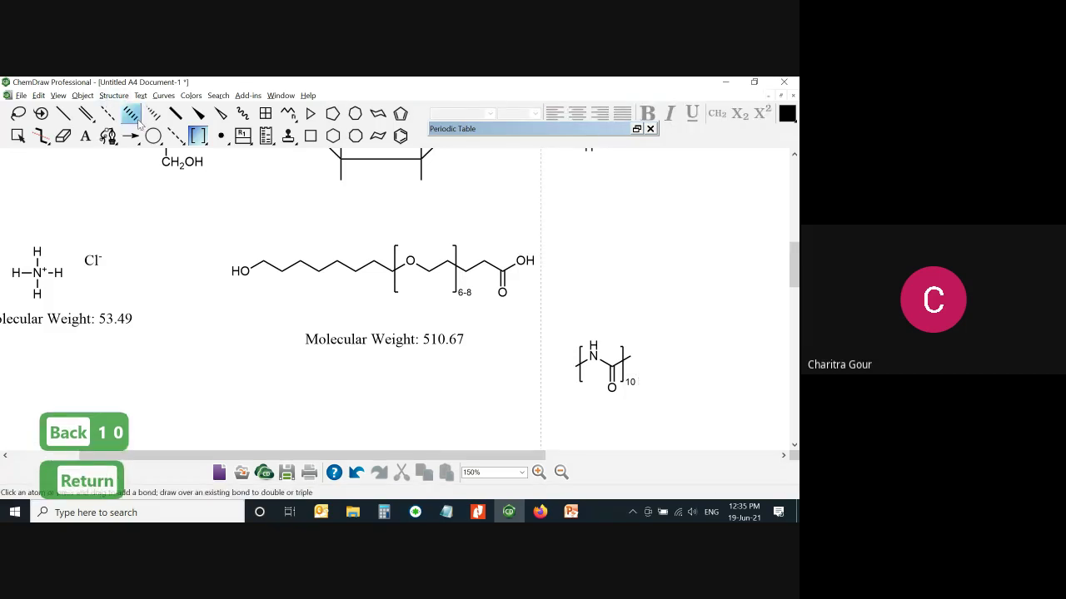
{"action": "key", "text": "Escape"}
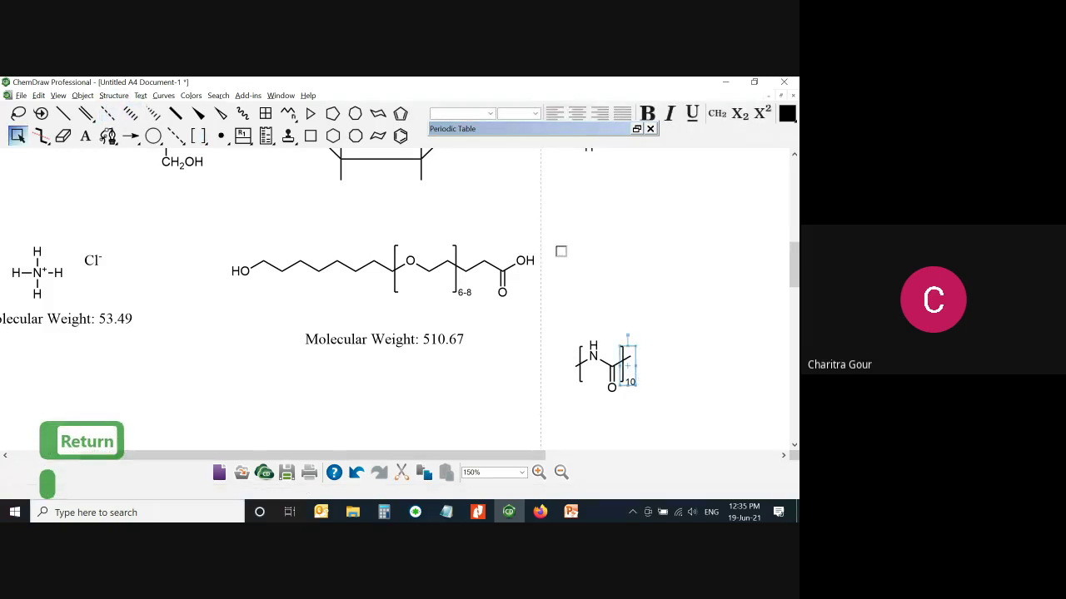
Move the bracketed amide structure slightly higher on the page and expand it with Expand Generic Structure
{"action": "left_click_drag", "start_coordinate": [546, 317], "coordinate": [667, 413]}
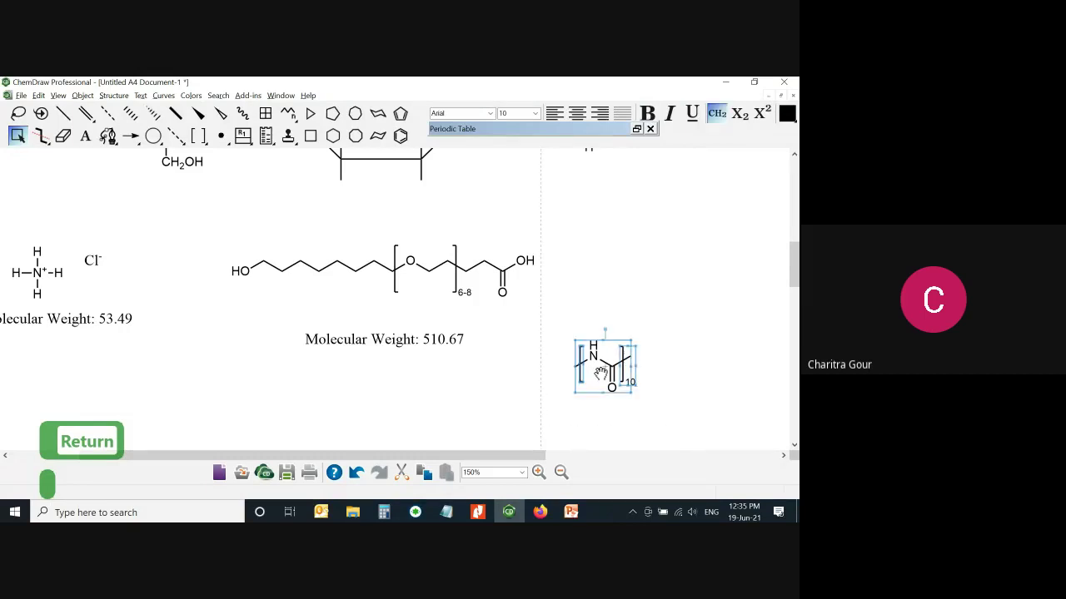
{"action": "left_click_drag", "start_coordinate": [600, 374], "coordinate": [601, 321]}
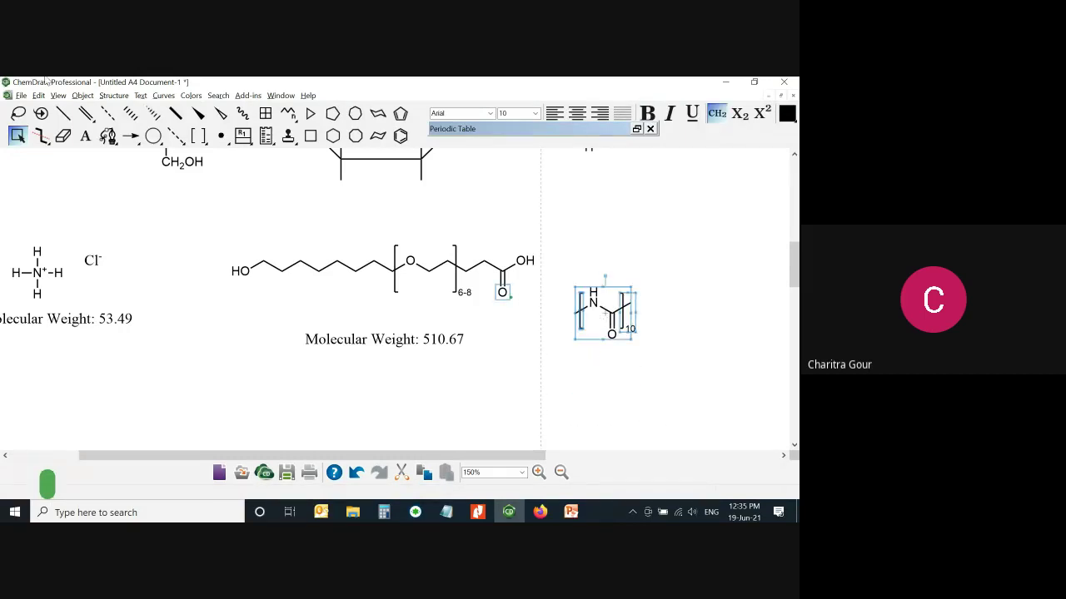
{"action": "left_click", "coordinate": [114, 95]}
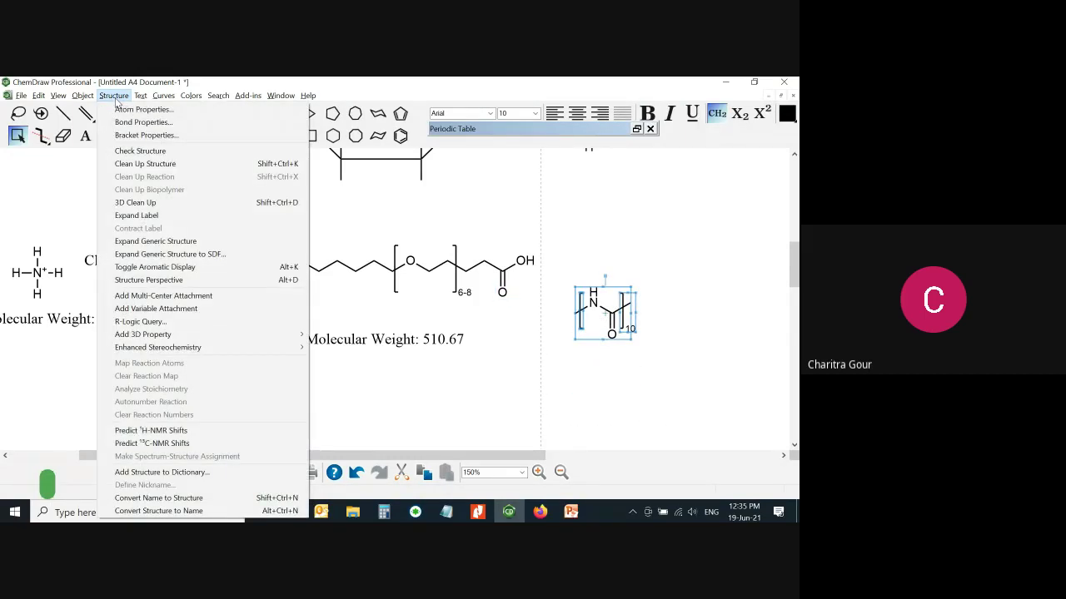
{"action": "left_click", "coordinate": [186, 242]}
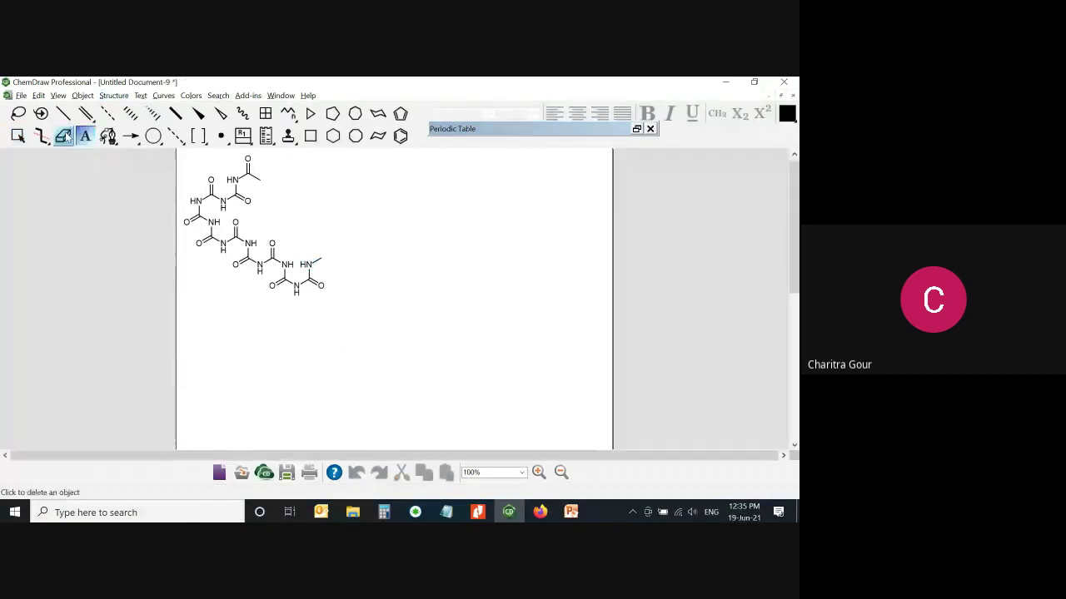
Move the expanded chain toward the middle of its new document and close that document without saving
{"action": "key", "text": "ctrl+alt+Tab"}
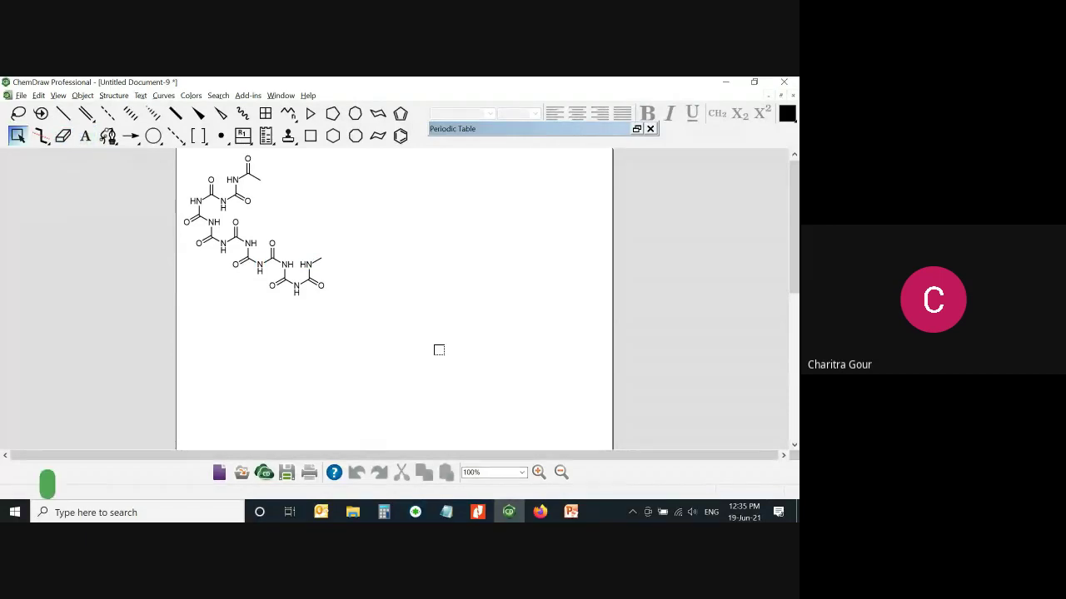
{"action": "left_click_drag", "start_coordinate": [187, 155], "coordinate": [361, 330]}
{"action": "left_click_drag", "start_coordinate": [265, 220], "coordinate": [438, 293]}
{"action": "key", "text": "ctrl+z"}
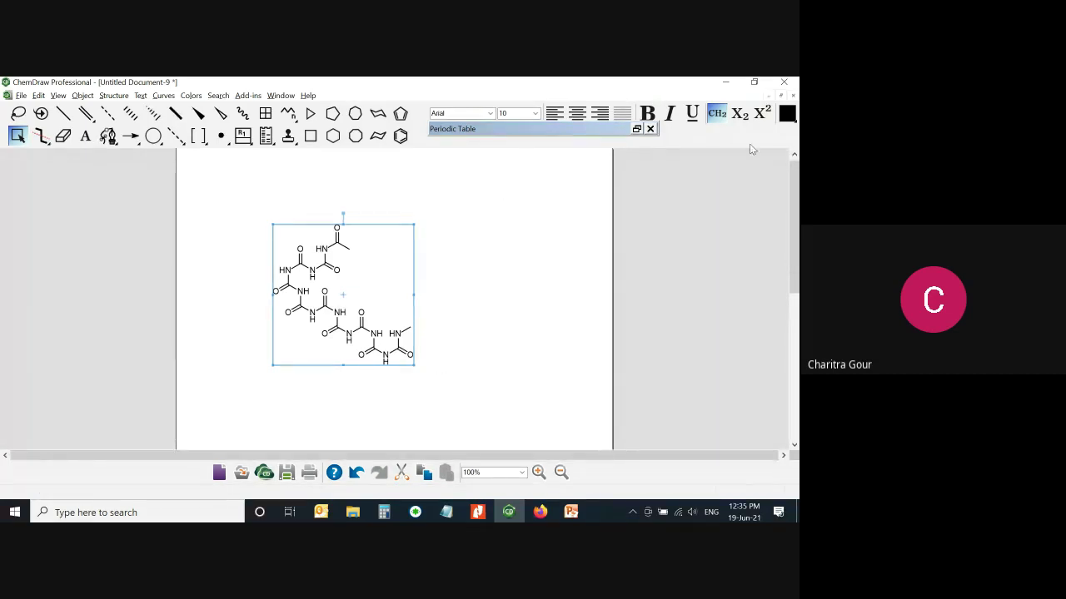
{"action": "left_click", "coordinate": [782, 96]}
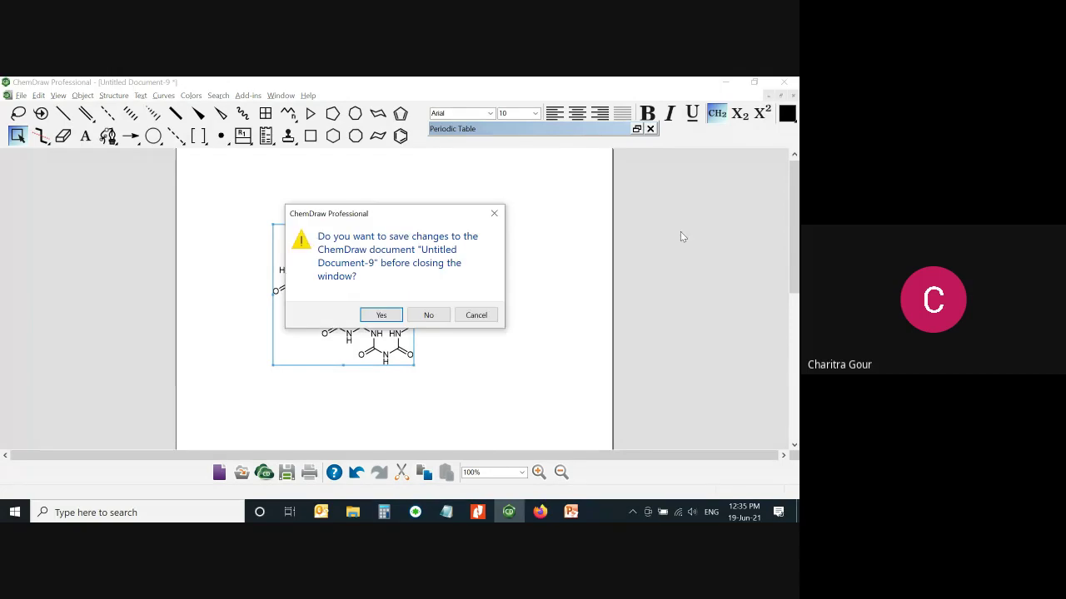
{"action": "left_click", "coordinate": [427, 315]}
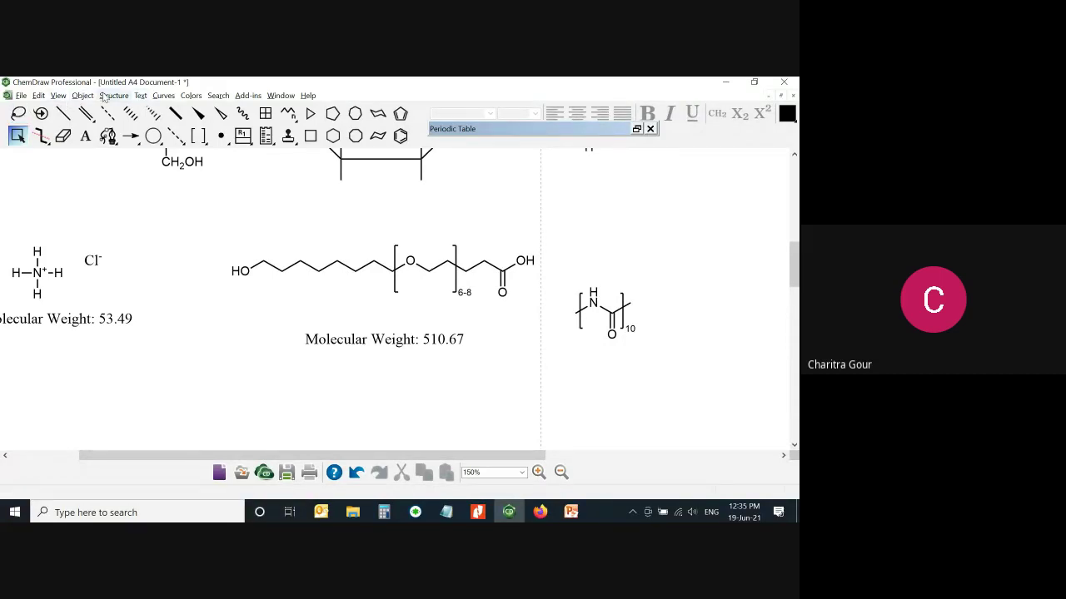
Delete all structures and molecular weight labels from the A4 document
{"action": "key", "text": "ctrl+a"}
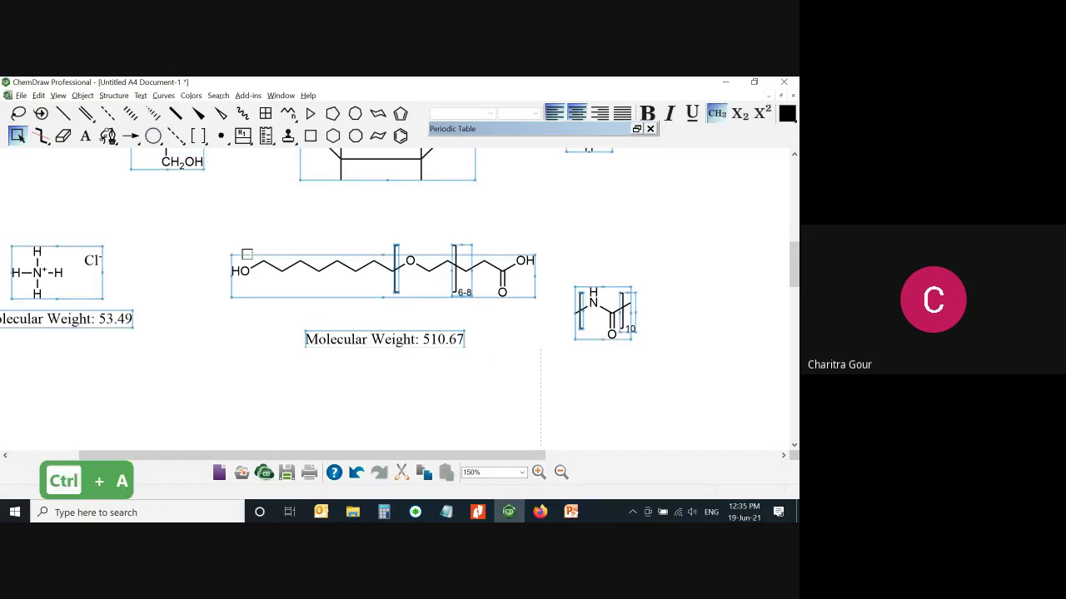
{"action": "key", "text": "Delete"}
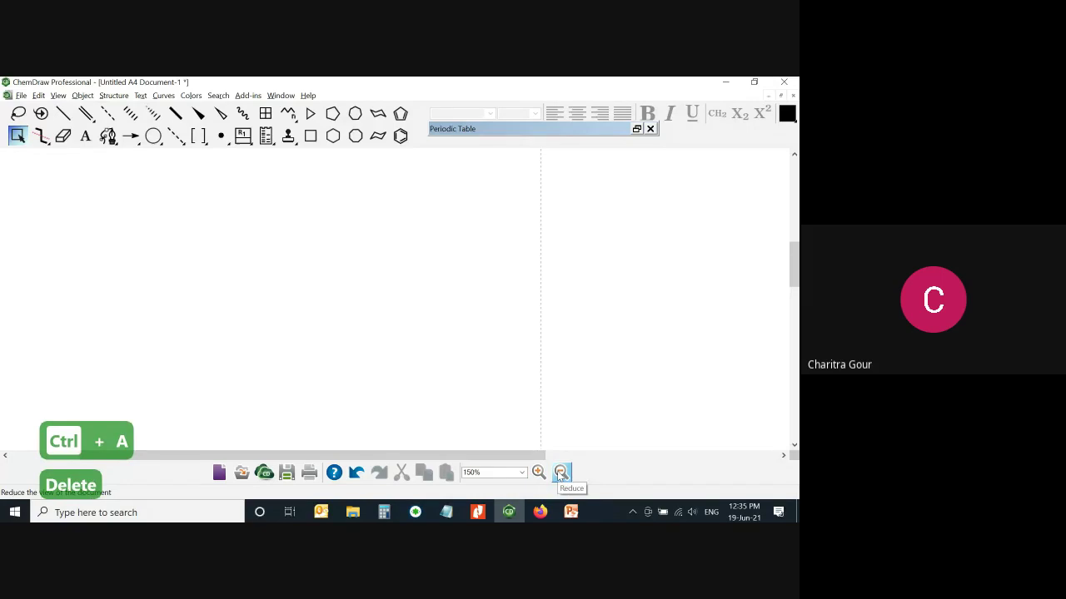
{"action": "left_click", "coordinate": [560, 472]}
{"action": "left_click", "coordinate": [560, 472]}
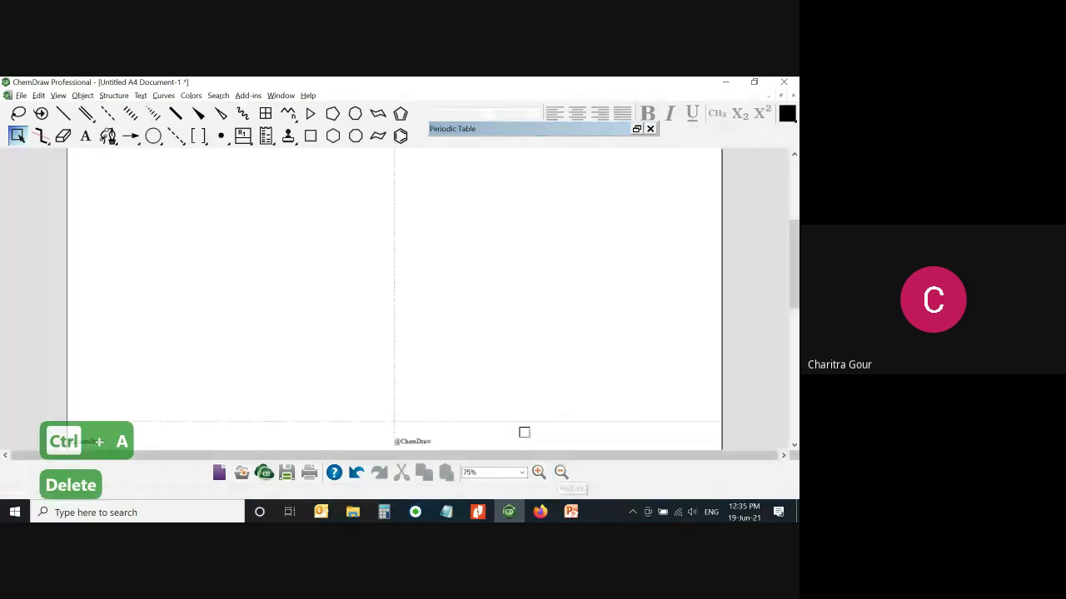
{"action": "left_click", "coordinate": [539, 472]}
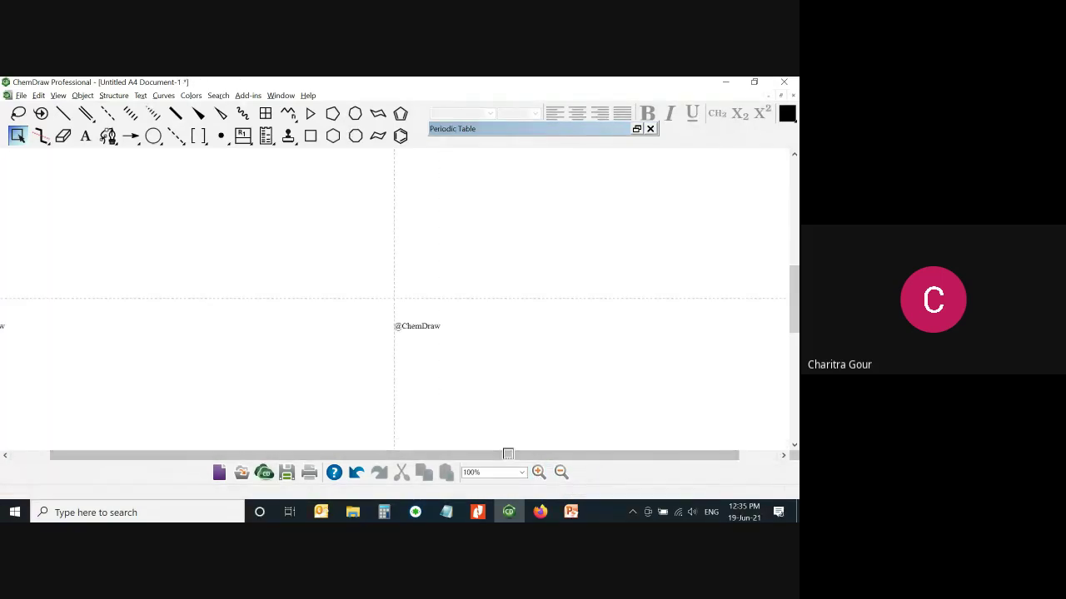
{"action": "left_click_drag", "start_coordinate": [505, 453], "coordinate": [441, 452]}
{"action": "scroll", "coordinate": [421, 403], "scroll_direction": "up", "scroll_amount": 5}
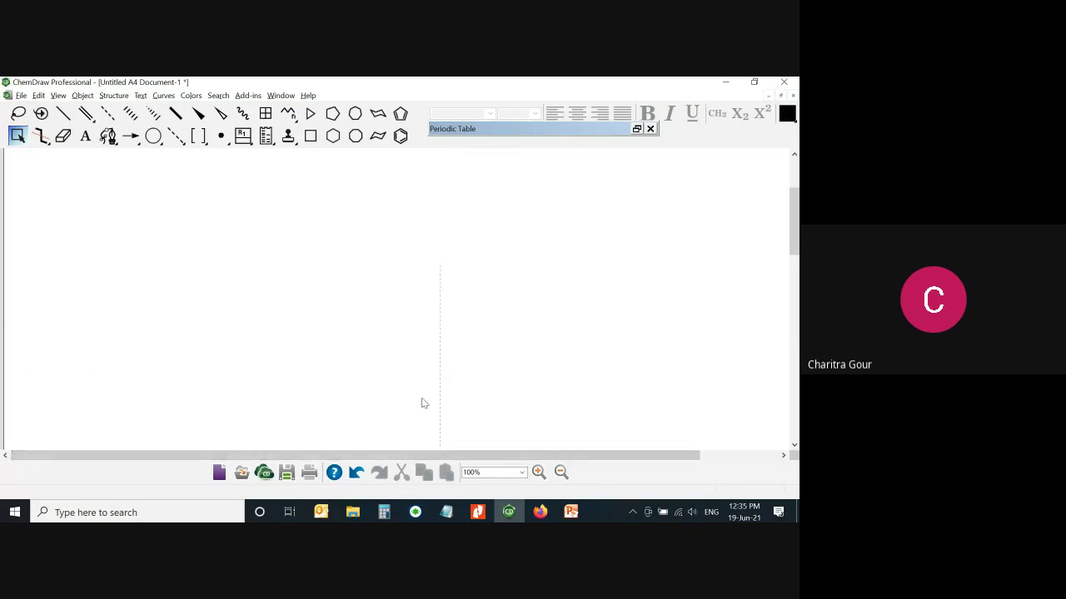
Insert the structure named Paracetamol with its name pasted below, and move both into the first page column's open area
{"action": "left_click", "coordinate": [113, 94]}
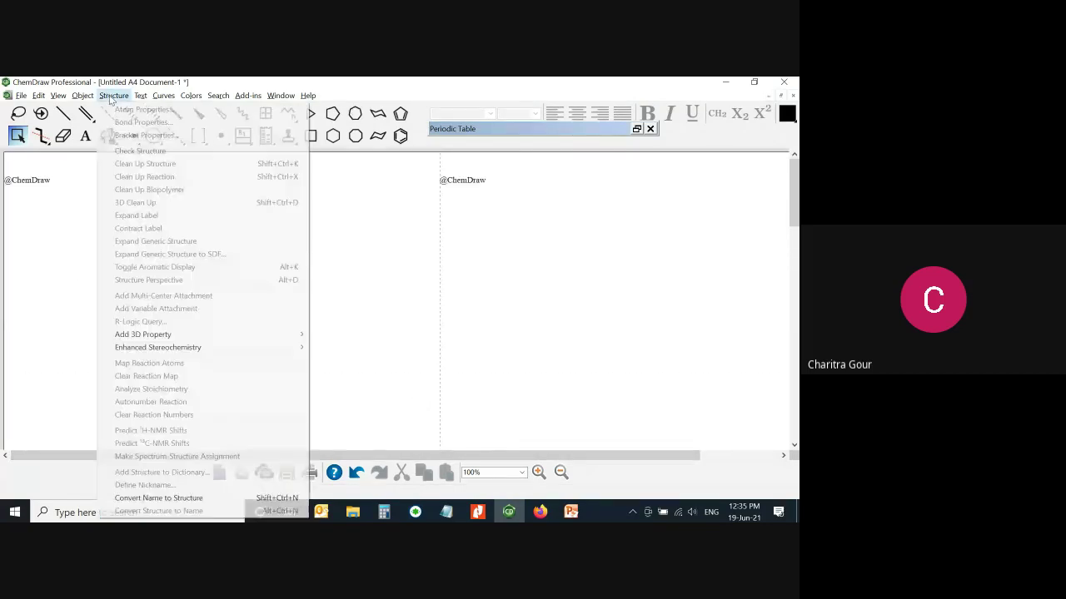
{"action": "left_click", "coordinate": [167, 498]}
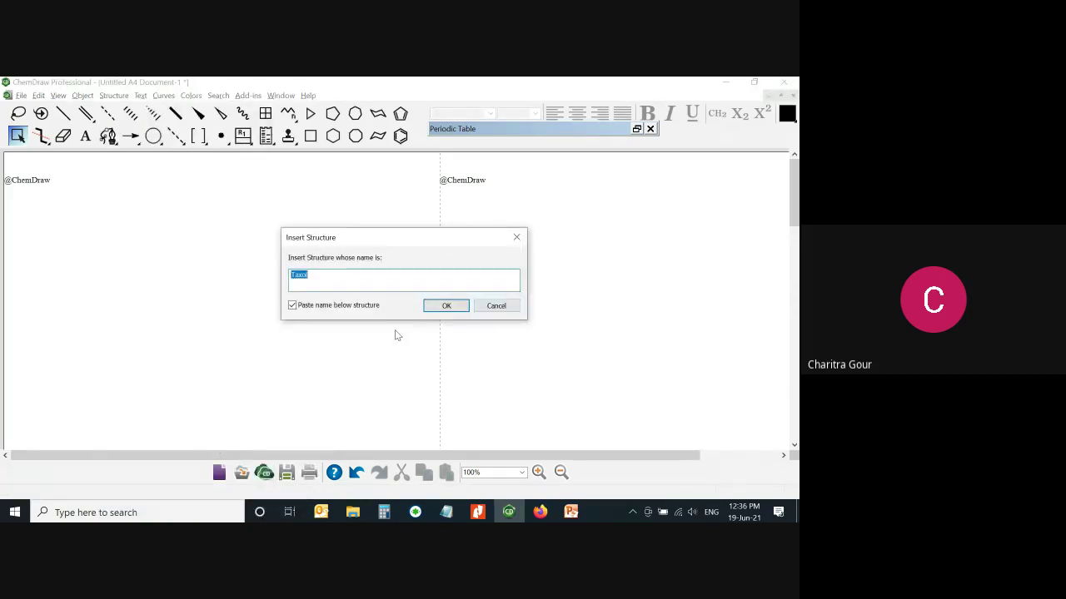
{"action": "key", "text": "BackSpace"}
{"action": "type", "text": "Paraceta"}
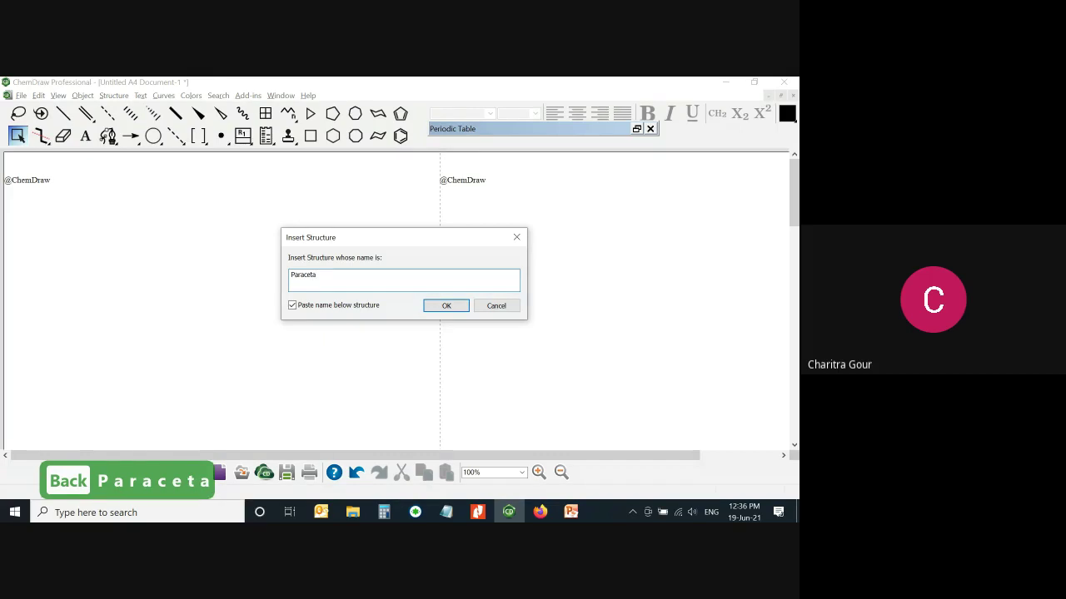
{"action": "type", "text": "mol"}
{"action": "key", "text": "Return"}
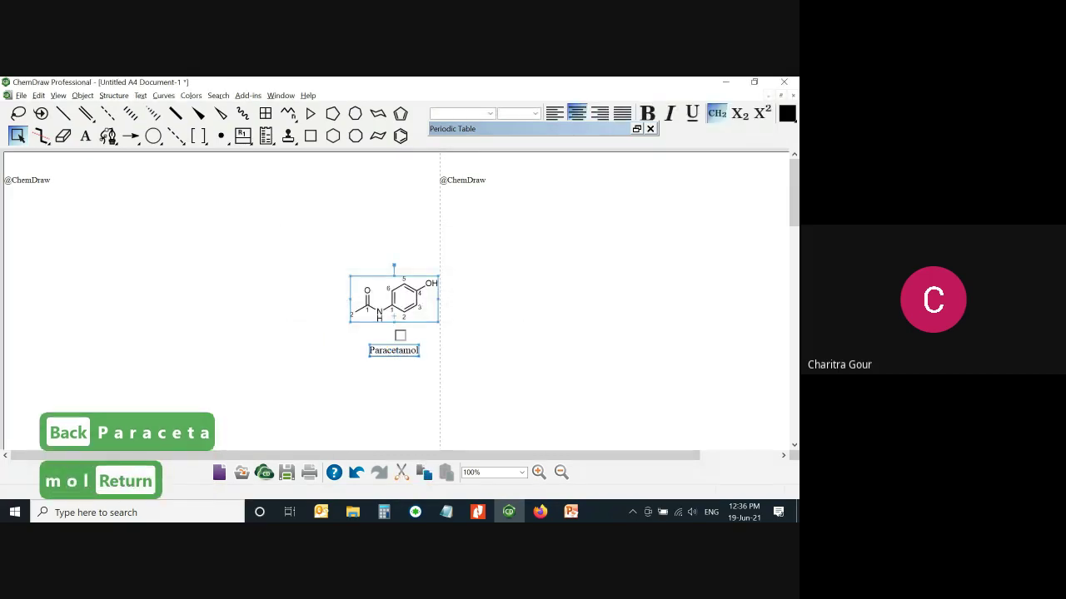
{"action": "left_click_drag", "start_coordinate": [408, 293], "coordinate": [308, 287]}
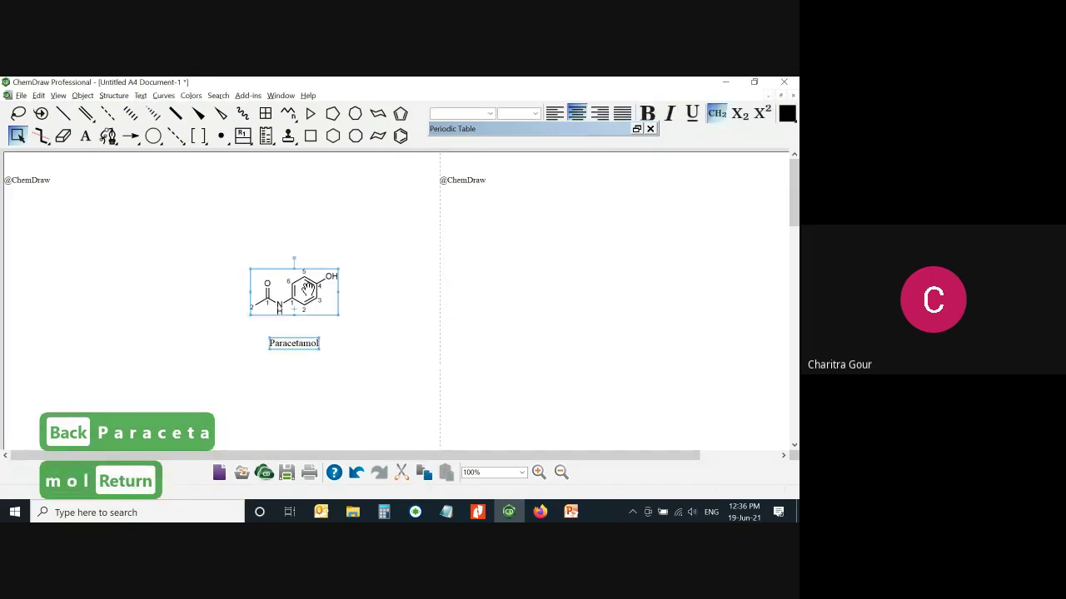
{"action": "left_click", "coordinate": [484, 298]}
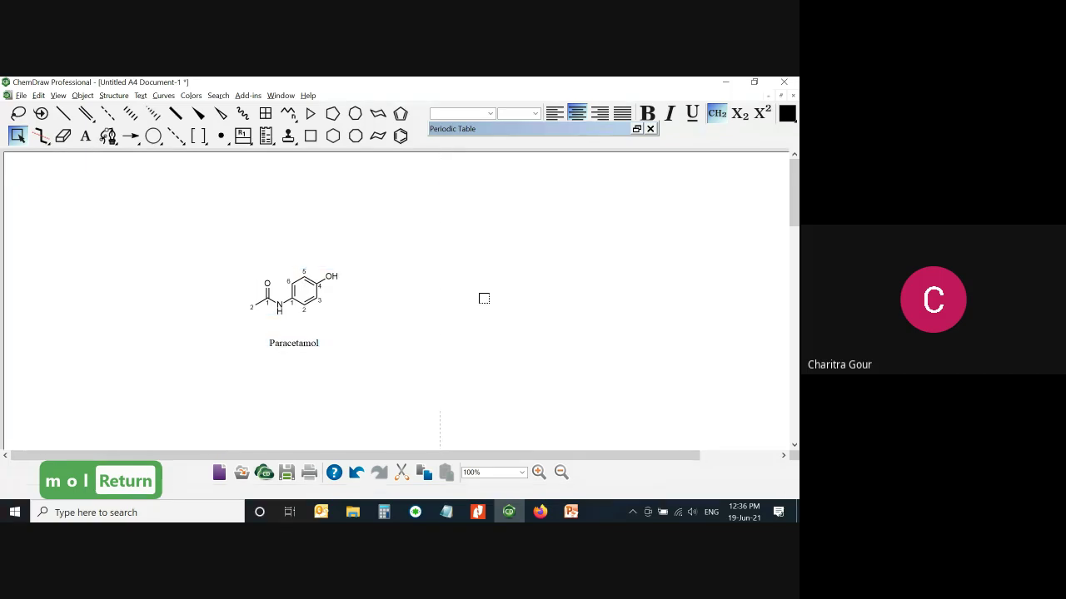
Insert the structure named Aspirin, with its name pasted below, beside the paracetamol structure
{"action": "key", "text": "ctrl+shift+n"}
{"action": "key", "text": "BackSpace"}
{"action": "type", "text": "As"}
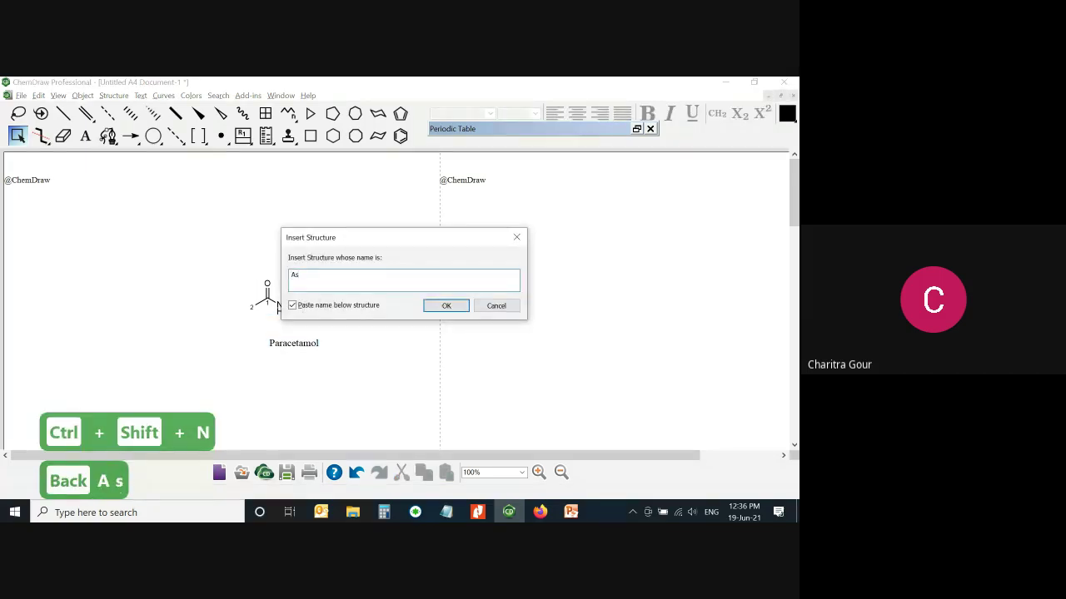
{"action": "type", "text": "pirin"}
{"action": "key", "text": "Return"}
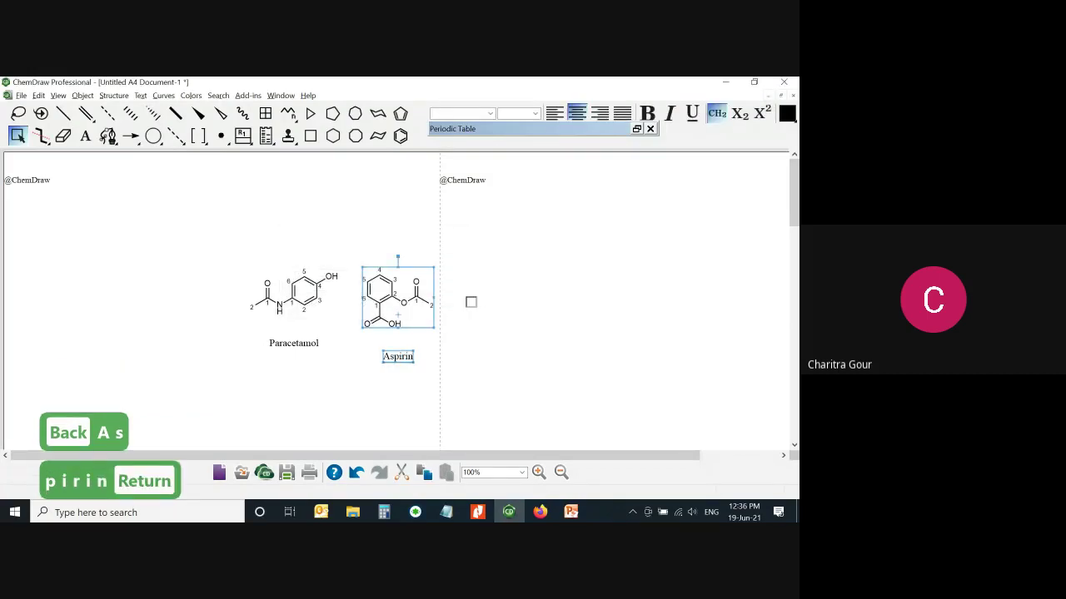
{"action": "left_click", "coordinate": [470, 302]}
Insert the structure named Ibuprofen with its name pasted below, and move both into the second page column
{"action": "key", "text": "ctrl+shift+n"}
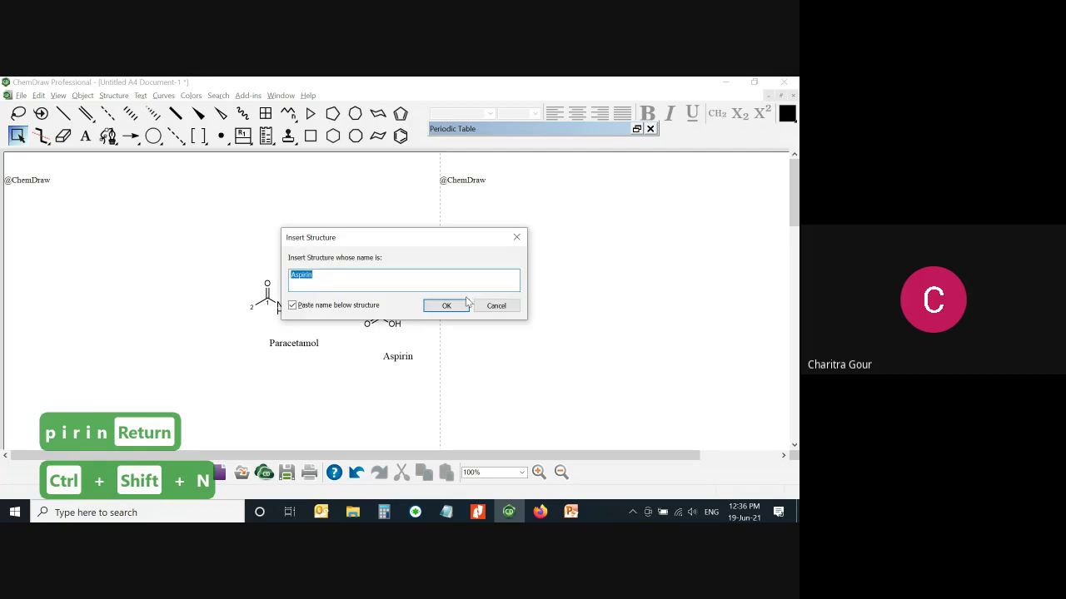
{"action": "key", "text": "BackSpace"}
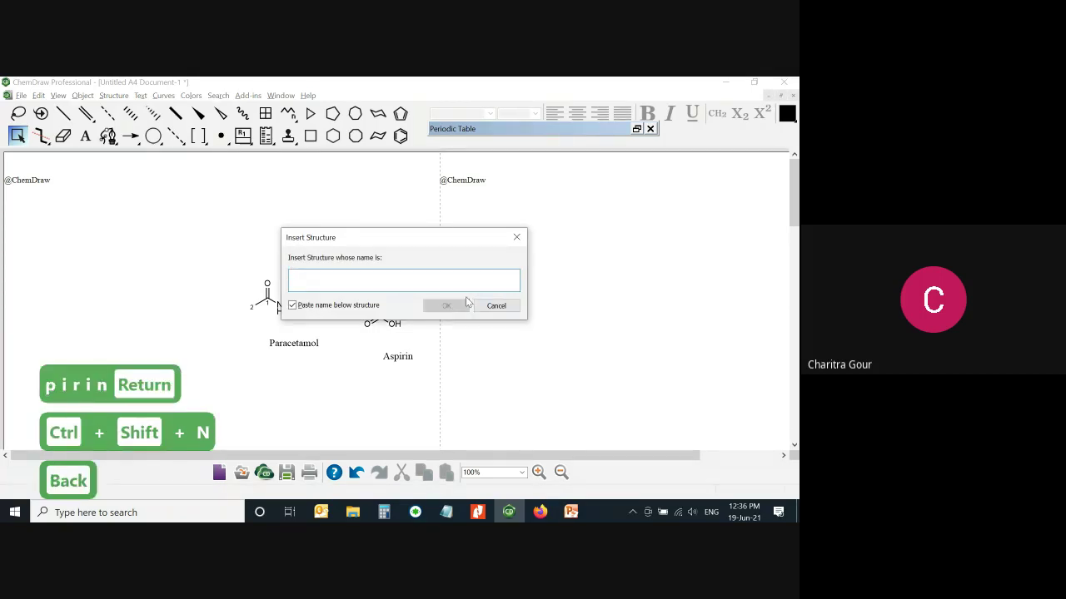
{"action": "type", "text": "Ibuprofen"}
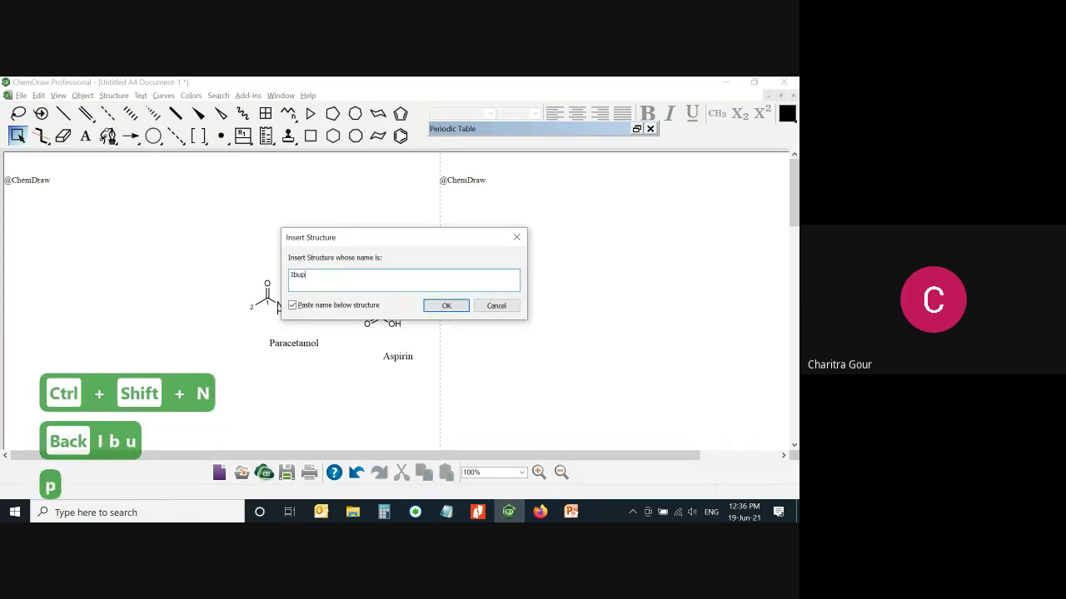
{"action": "key", "text": "Return"}
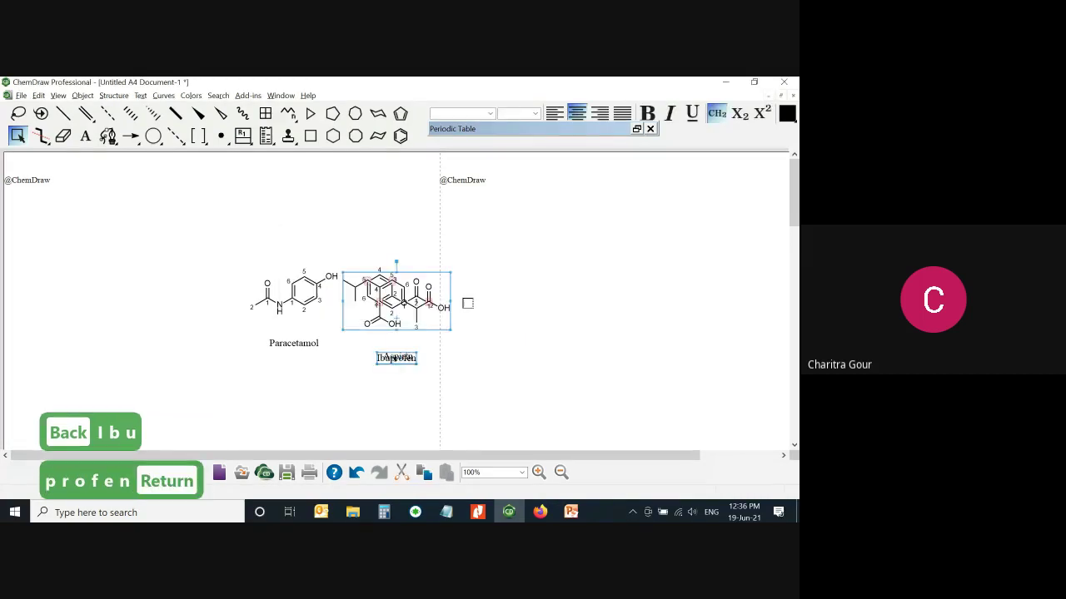
{"action": "left_click_drag", "start_coordinate": [439, 295], "coordinate": [561, 261]}
{"action": "left_click", "coordinate": [562, 256]}
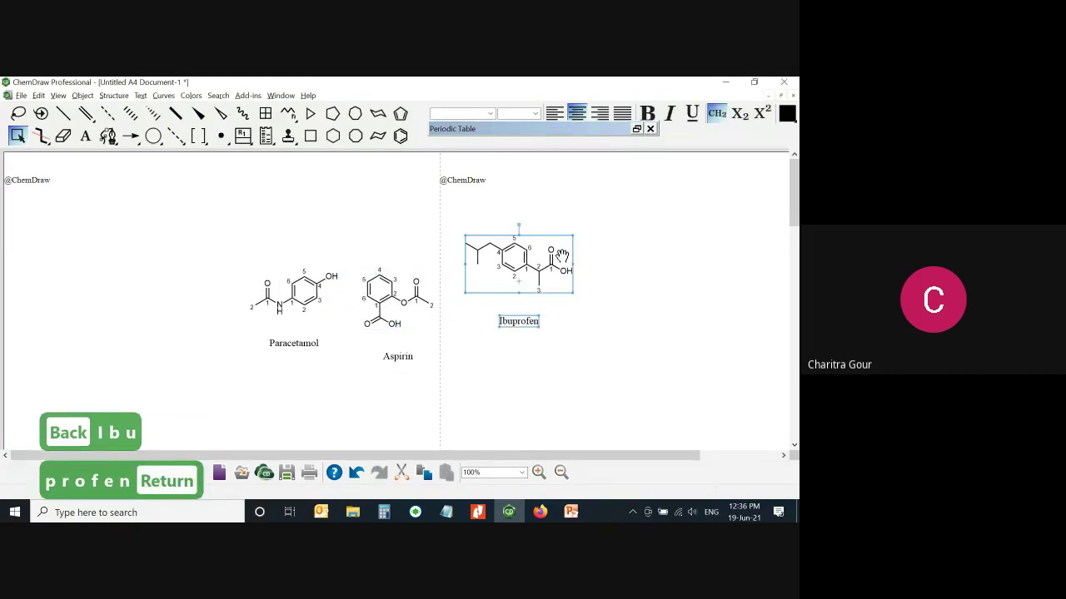
{"action": "left_click", "coordinate": [485, 388]}
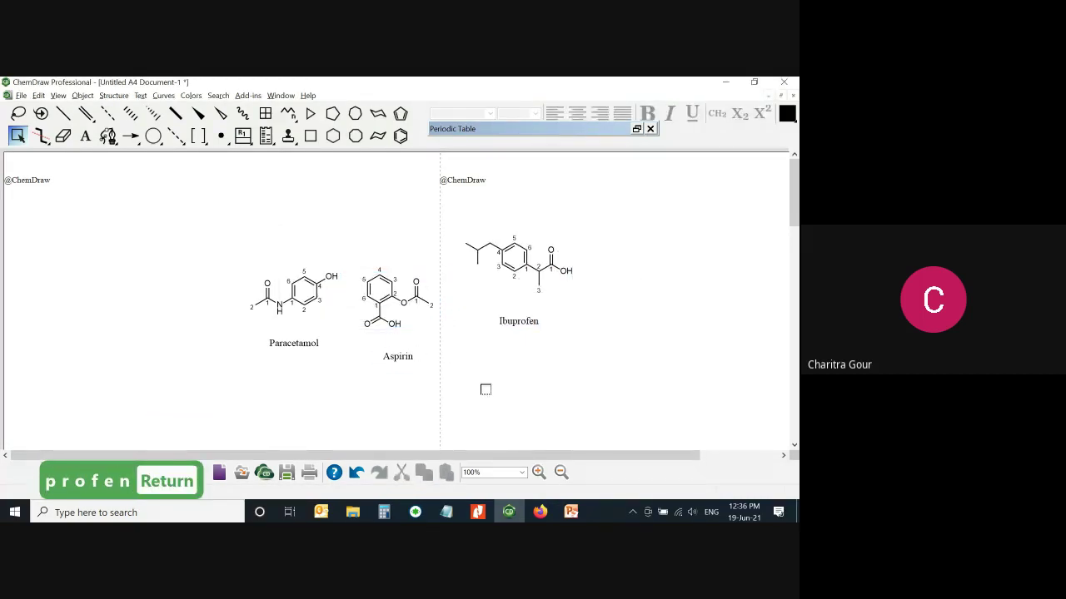
Insert the structure named Carmustine with its name pasted below, and move both to the left of paracetamol
{"action": "key", "text": "ctrl+shift+n"}
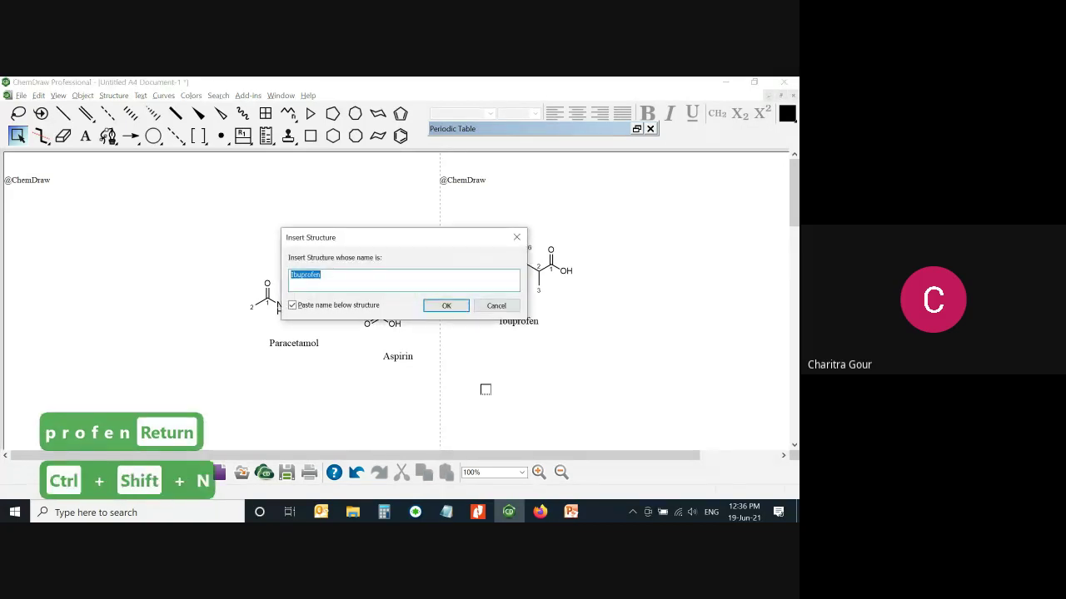
{"action": "key", "text": "BackSpace"}
{"action": "type", "text": "Car"}
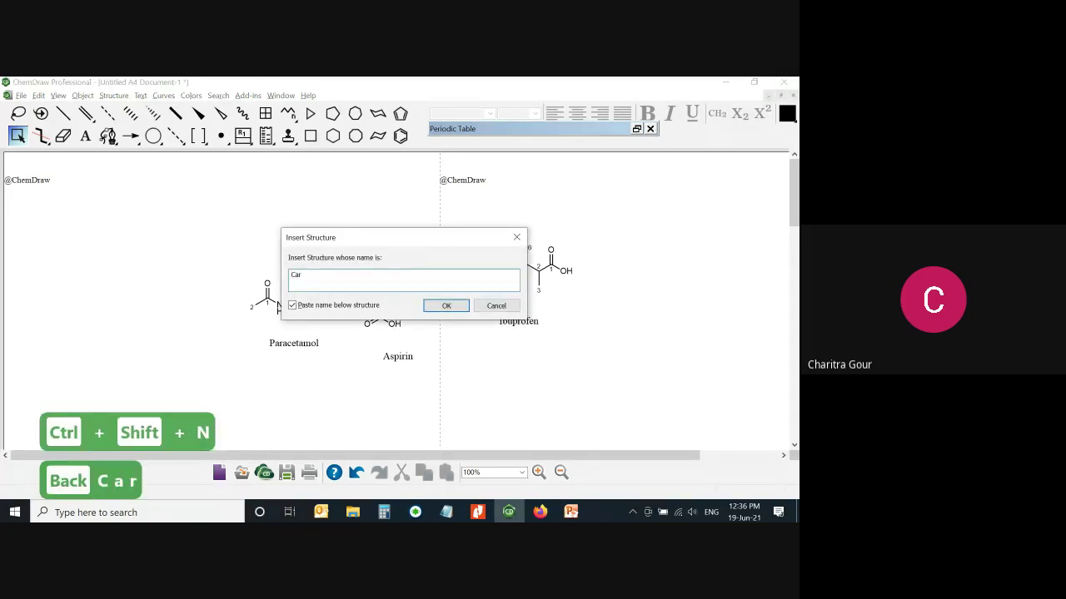
{"action": "type", "text": "mustine"}
{"action": "key", "text": "Return"}
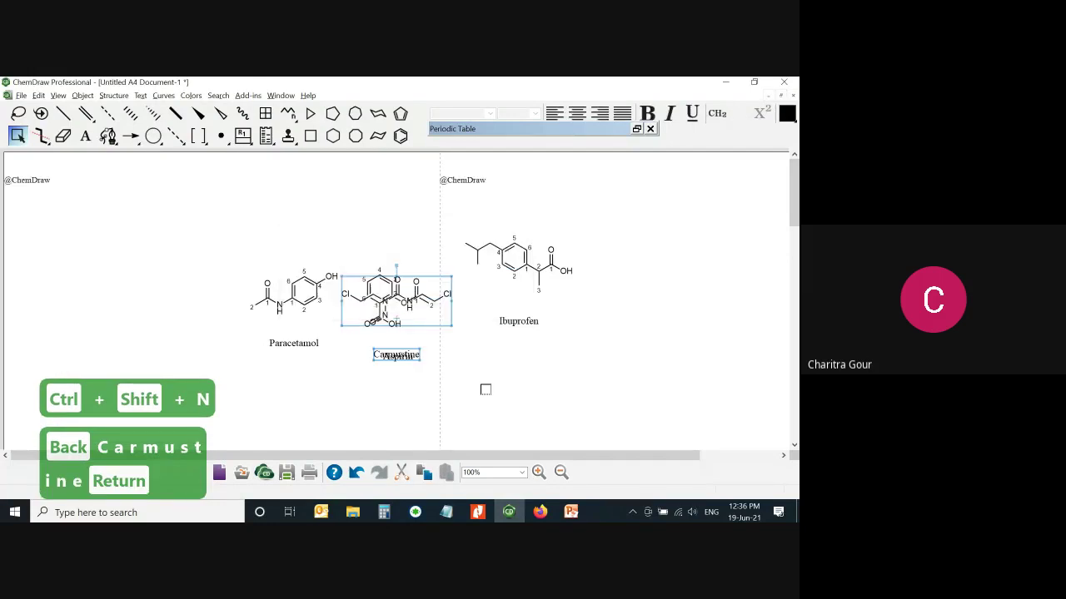
{"action": "left_click_drag", "start_coordinate": [440, 308], "coordinate": [221, 270]}
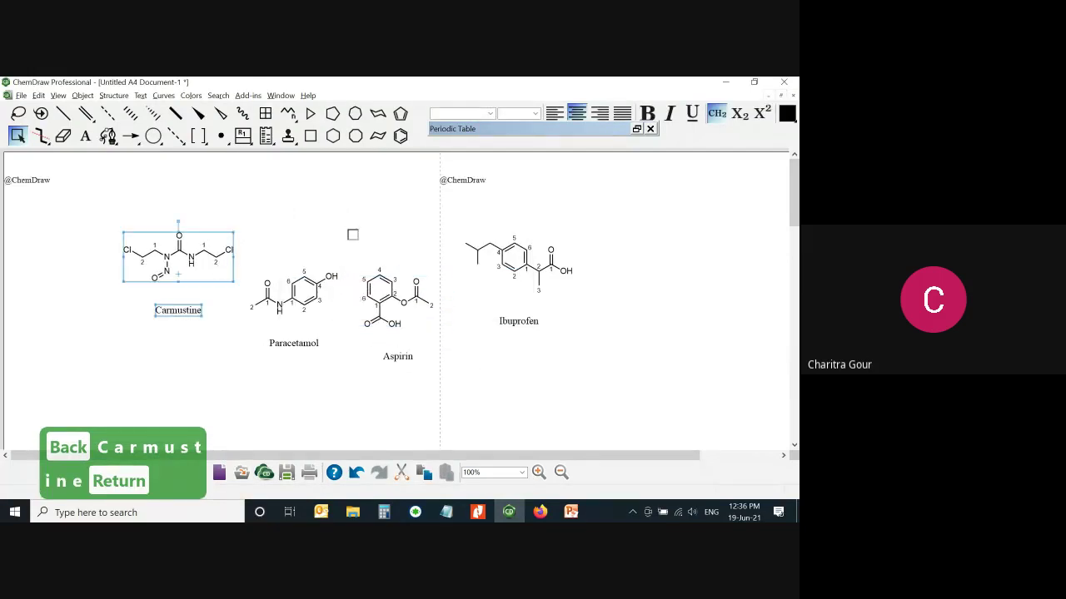
Insert the structure named Dopamine with its name pasted below, and move both above paracetamol and aspirin
{"action": "key", "text": "ctrl+shift+n"}
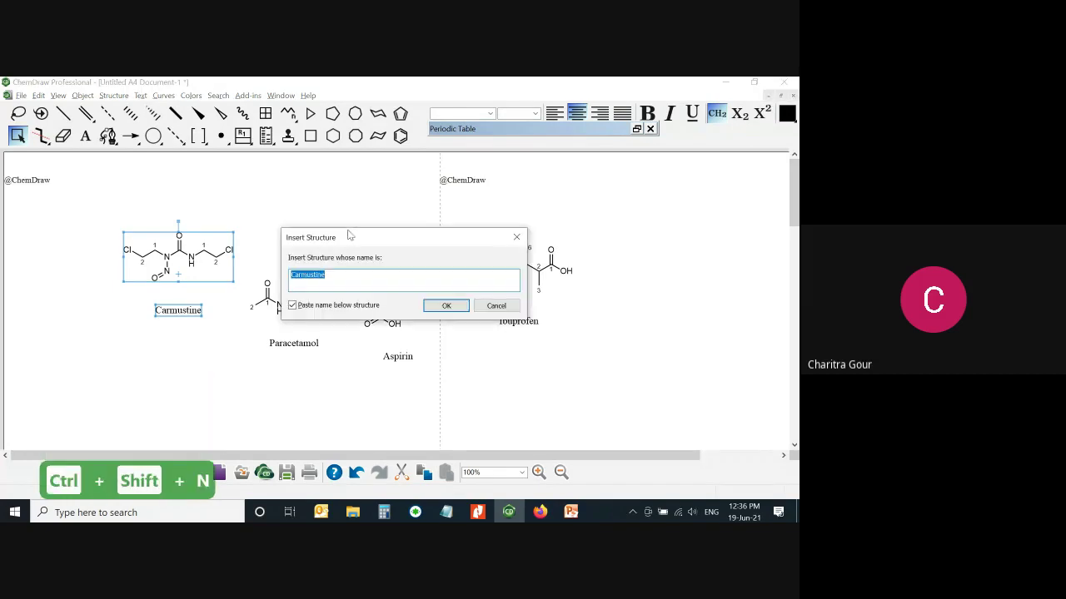
{"action": "key", "text": "BackSpace"}
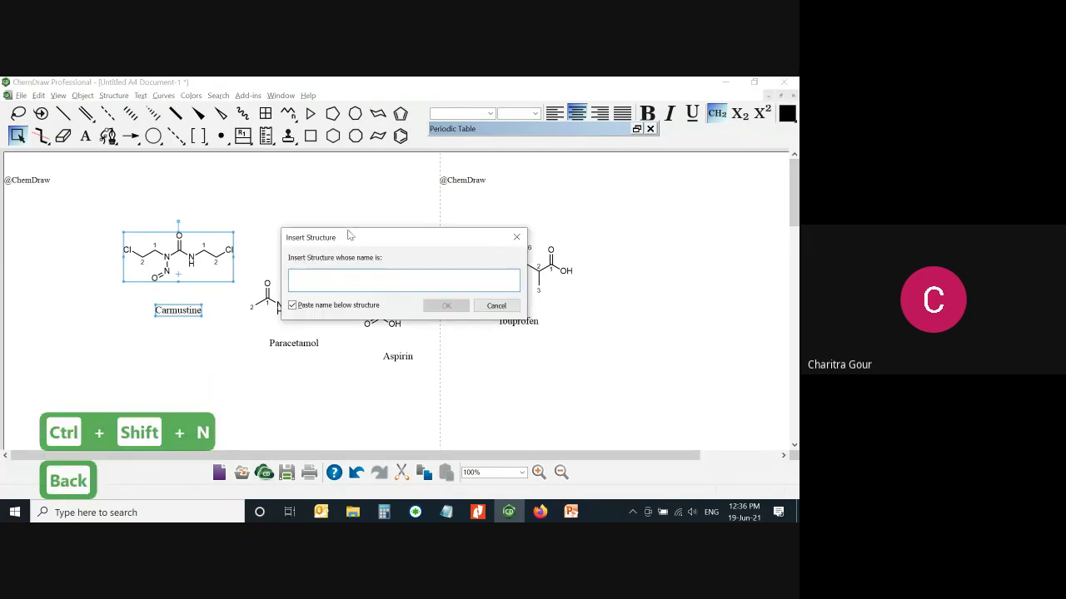
{"action": "type", "text": "Dopamine"}
{"action": "key", "text": "Return"}
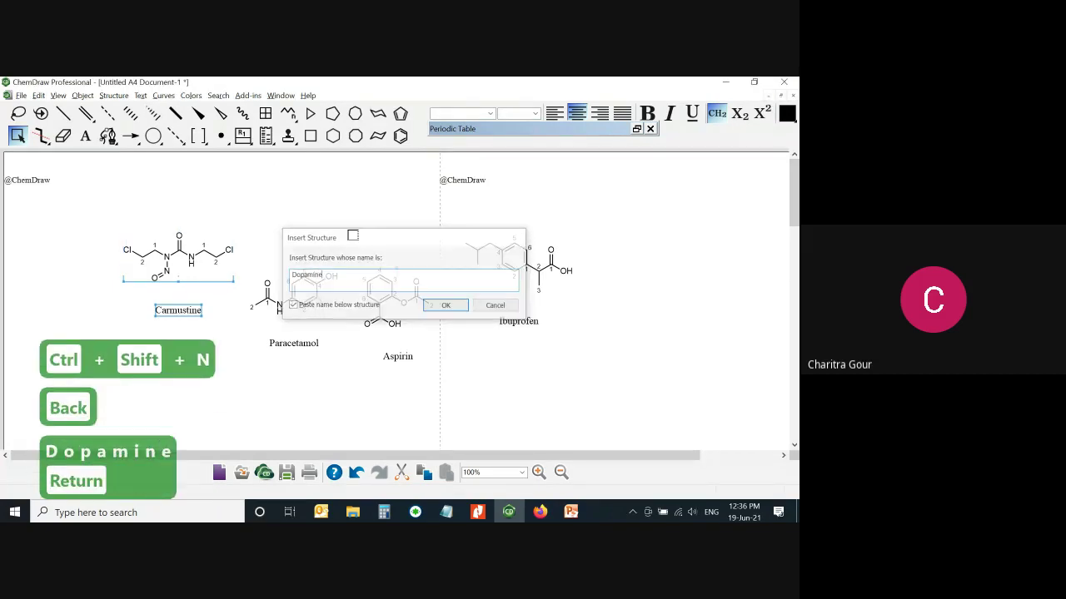
{"action": "left_click_drag", "start_coordinate": [437, 288], "coordinate": [401, 190]}
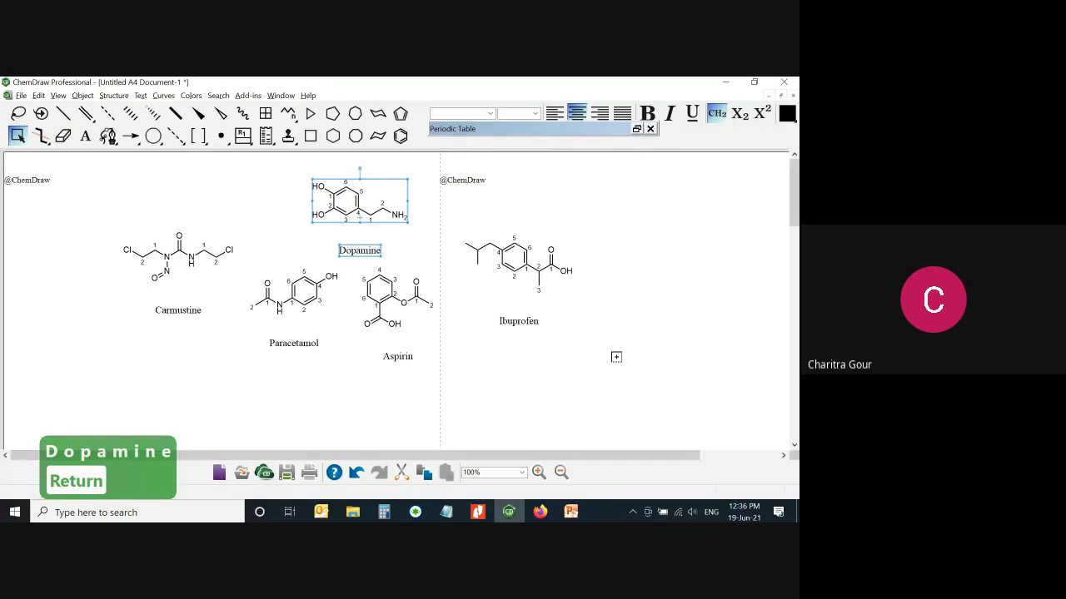
Insert the structure named Chlorpromazine with its name pasted below, and move both to the right of ibuprofen
{"action": "key", "text": "ctrl+shift+n"}
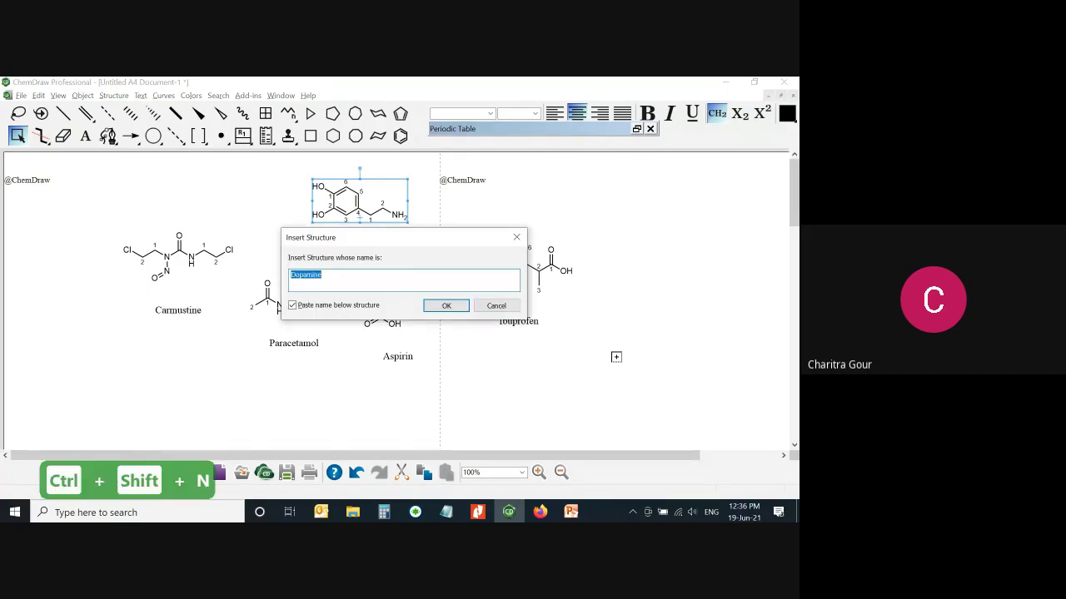
{"action": "key", "text": "BackSpace"}
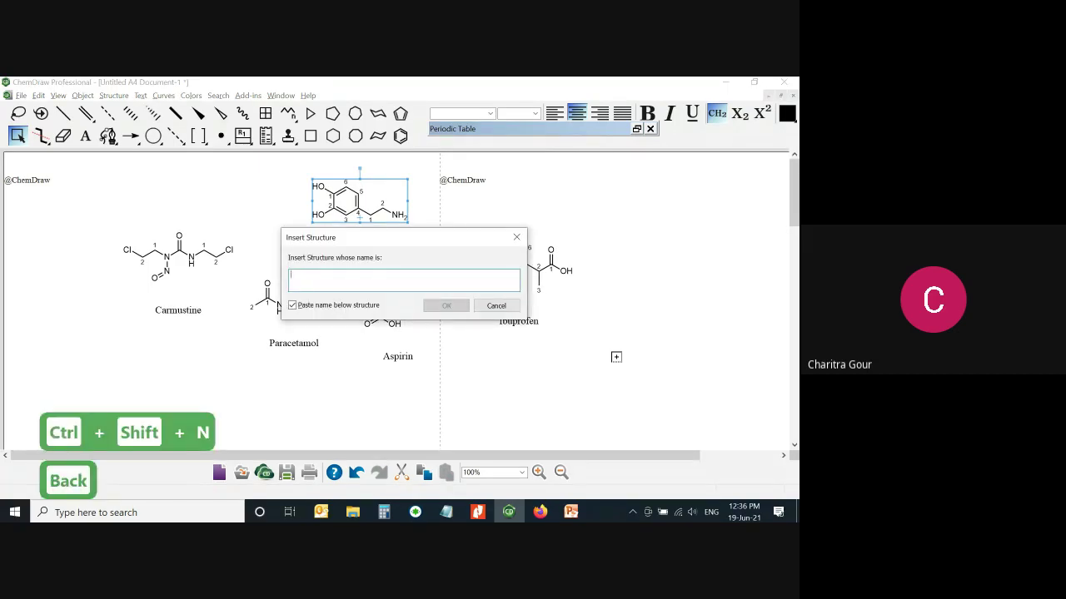
{"action": "type", "text": "Ch"}
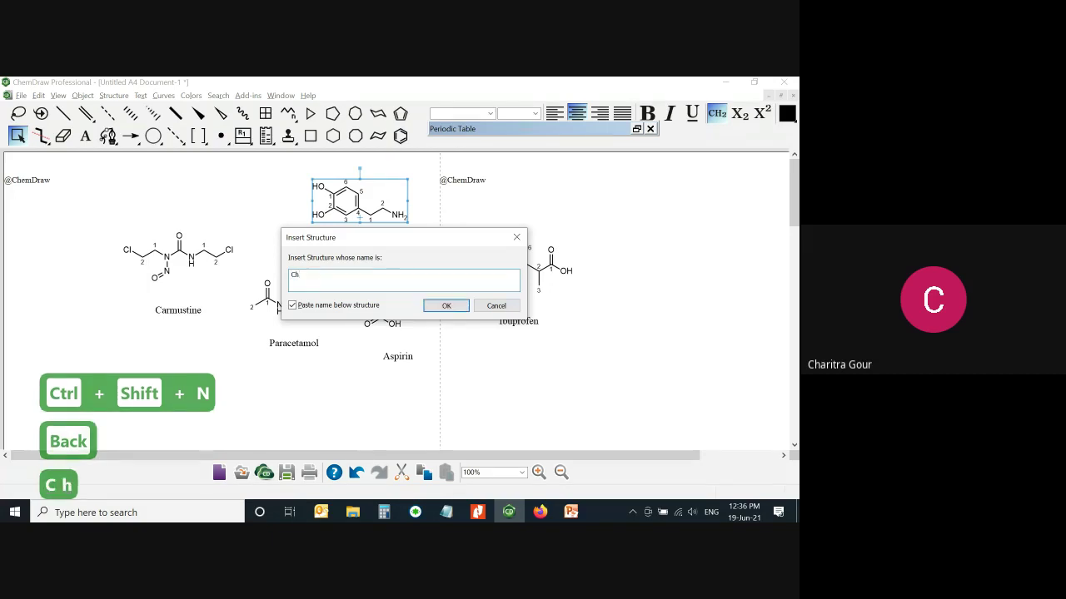
{"action": "type", "text": "lorp"}
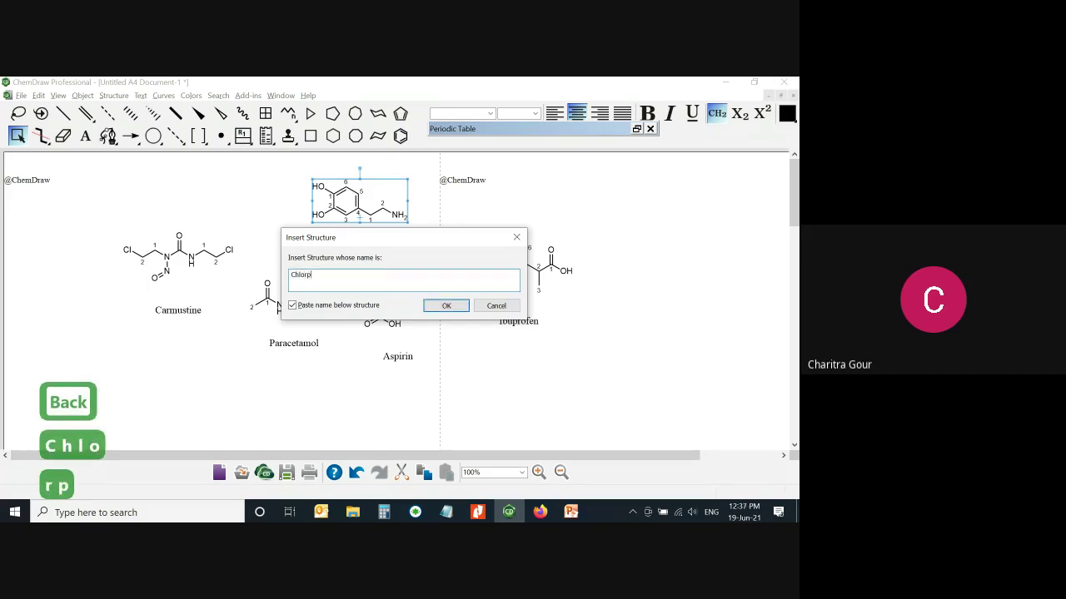
{"action": "type", "text": "romazine"}
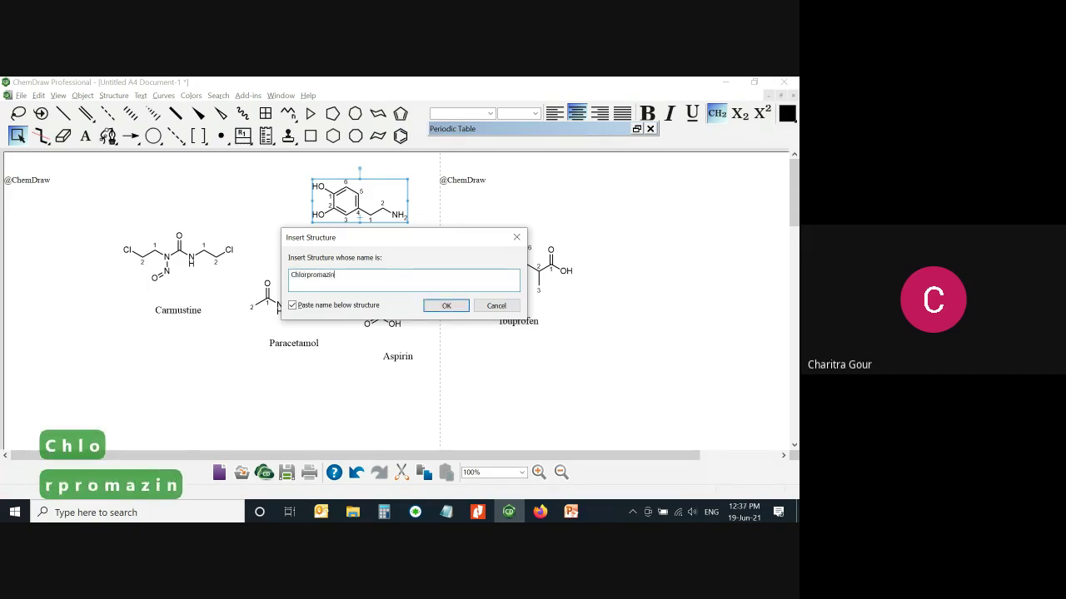
{"action": "key", "text": "Return"}
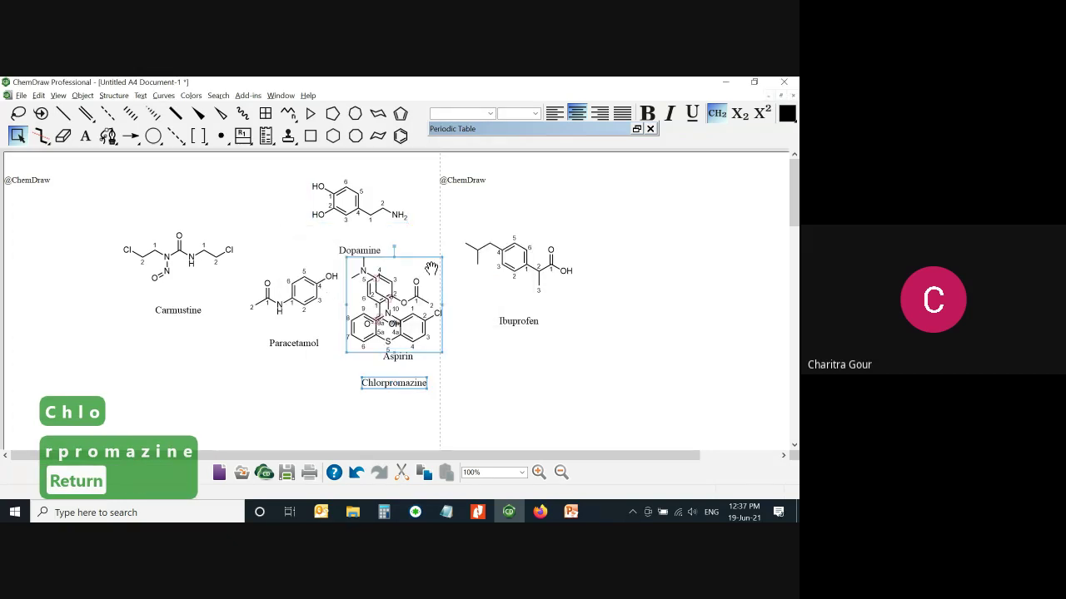
{"action": "left_click_drag", "start_coordinate": [430, 272], "coordinate": [685, 222]}
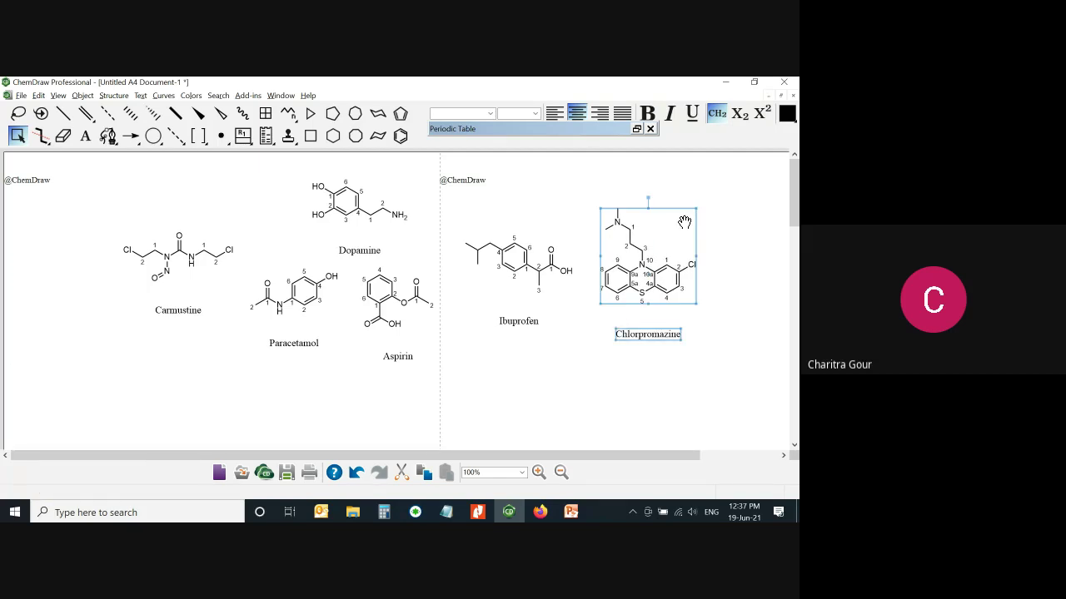
{"action": "left_click_drag", "start_coordinate": [684, 222], "coordinate": [676, 213]}
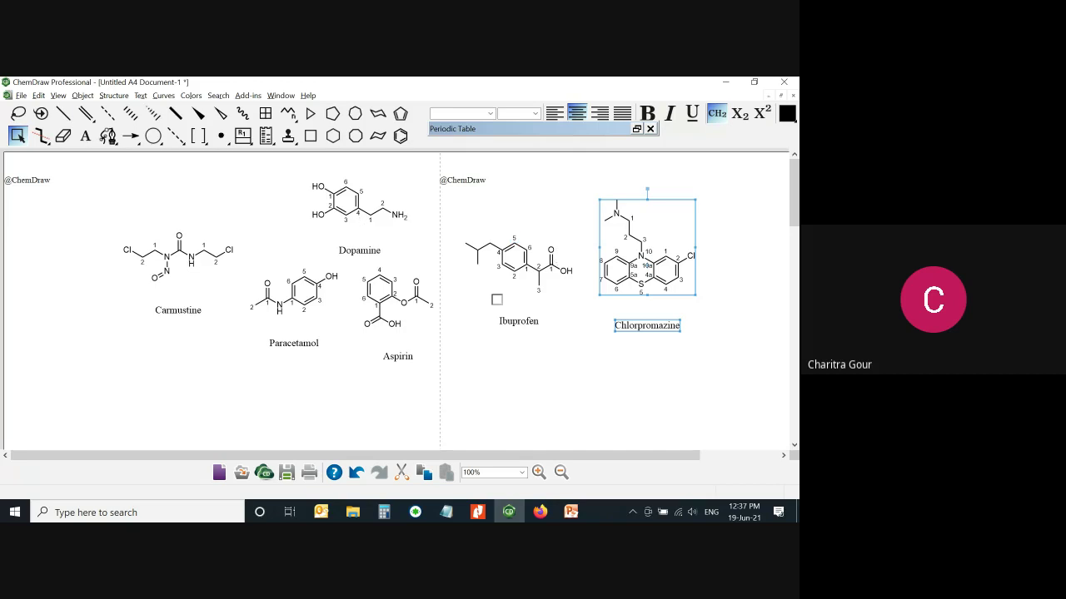
Stack carmustine above dopamine, each with its name, along the left edge of the first page column
{"action": "left_click_drag", "start_coordinate": [282, 173], "coordinate": [426, 263]}
{"action": "left_click_drag", "start_coordinate": [353, 203], "coordinate": [91, 346]}
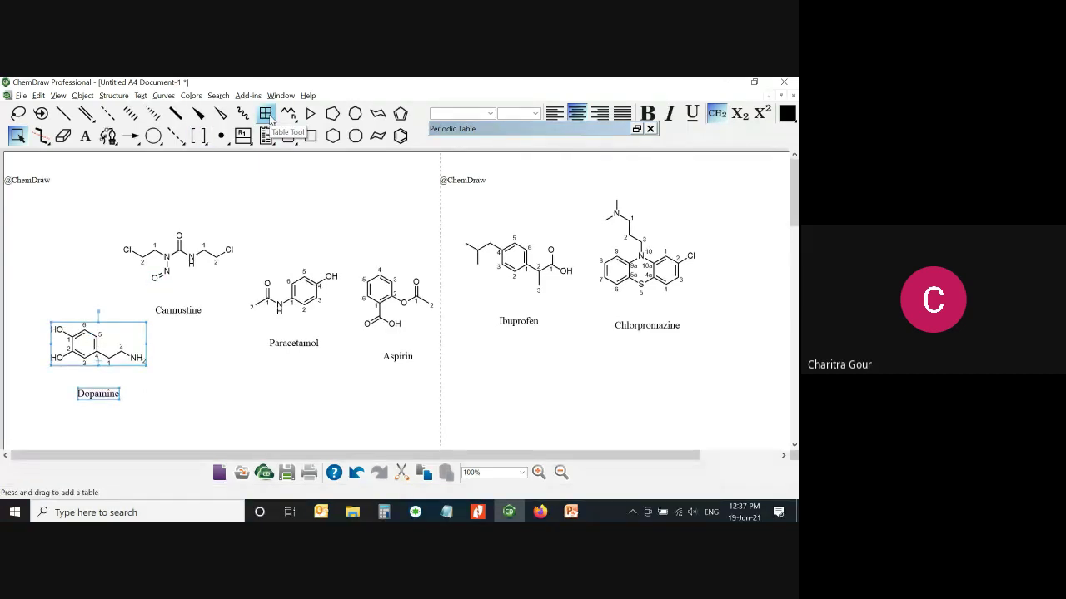
{"action": "left_click_drag", "start_coordinate": [109, 219], "coordinate": [238, 317]}
{"action": "left_click_drag", "start_coordinate": [189, 259], "coordinate": [89, 229]}
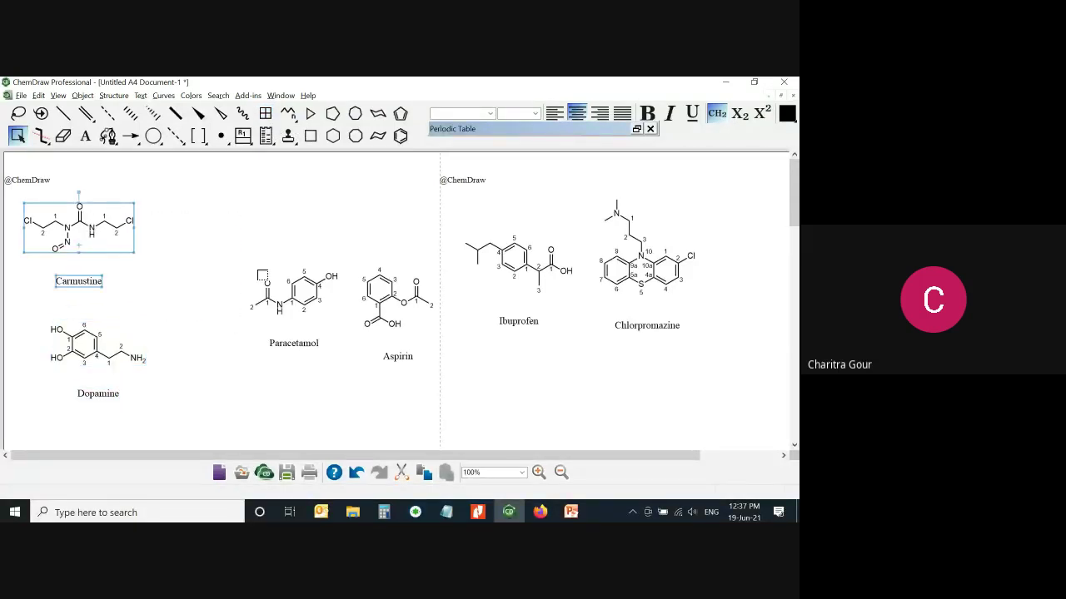
Move paracetamol and its name next to carmustine, and aspirin and its name directly below paracetamol
{"action": "left_click_drag", "start_coordinate": [226, 237], "coordinate": [360, 379]}
{"action": "left_click_drag", "start_coordinate": [305, 305], "coordinate": [218, 218]}
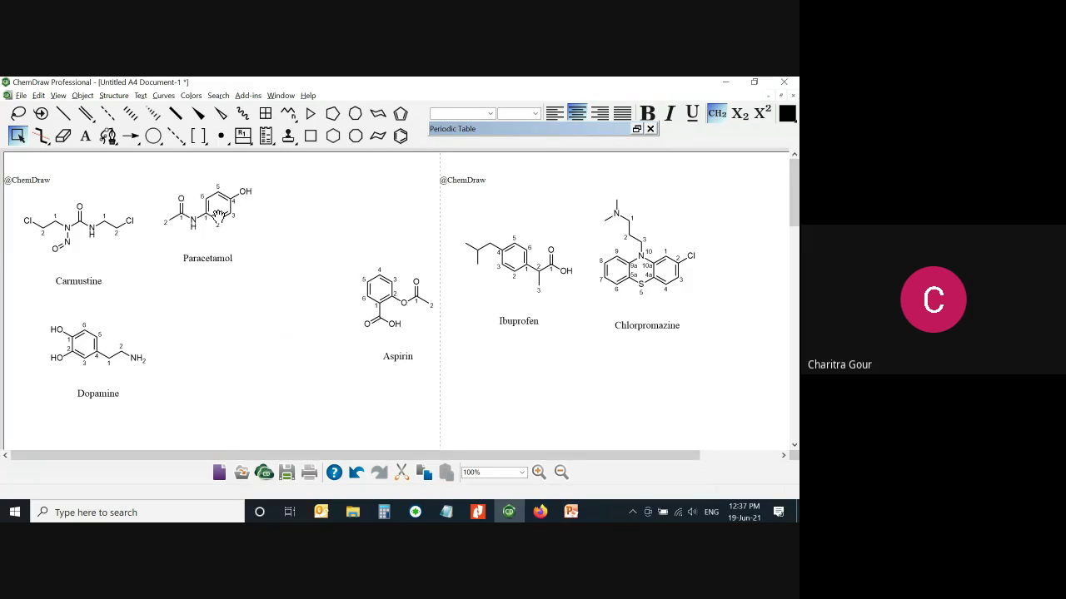
{"action": "left_click_drag", "start_coordinate": [350, 252], "coordinate": [459, 385]}
{"action": "left_click_drag", "start_coordinate": [380, 316], "coordinate": [218, 333]}
Move ibuprofen and its name to the right of paracetamol, and chlorpromazine and its name below ibuprofen
{"action": "mouse_move", "coordinate": [442, 209]}
{"action": "left_mouse_down"}
{"action": "mouse_move", "coordinate": [520, 283]}
{"action": "mouse_move", "coordinate": [574, 359]}
{"action": "left_mouse_up"}
{"action": "left_click_drag", "start_coordinate": [514, 254], "coordinate": [347, 219]}
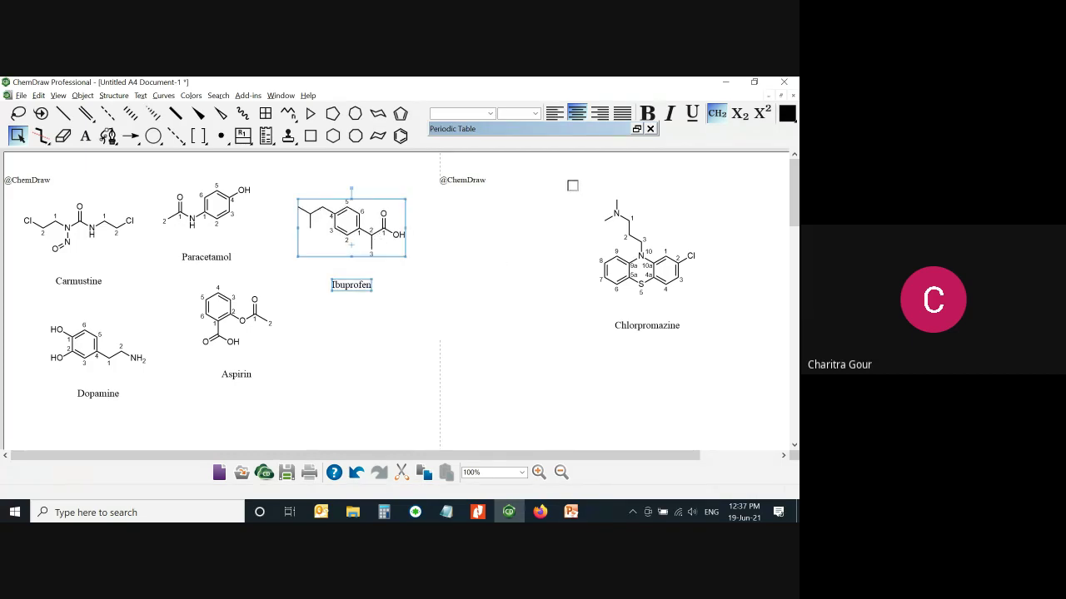
{"action": "left_click_drag", "start_coordinate": [572, 183], "coordinate": [707, 353]}
{"action": "mouse_move", "coordinate": [656, 250]}
{"action": "left_mouse_down"}
{"action": "mouse_move", "coordinate": [503, 366]}
{"action": "mouse_move", "coordinate": [401, 360]}
{"action": "left_mouse_up"}
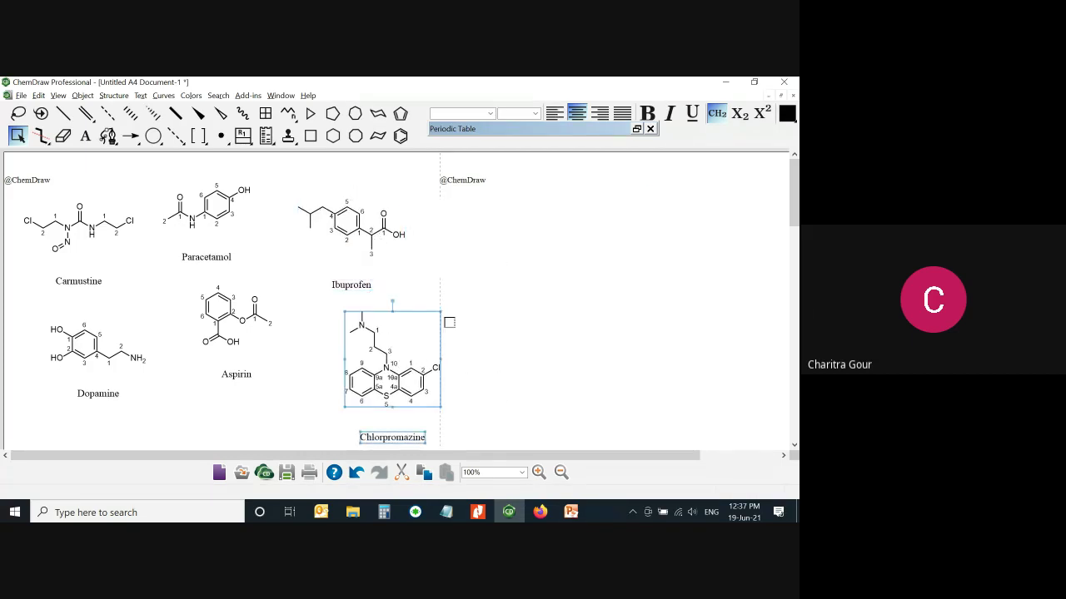
Draw a table of two rows and two columns in the empty second page column, and undo it
{"action": "left_click", "coordinate": [266, 116]}
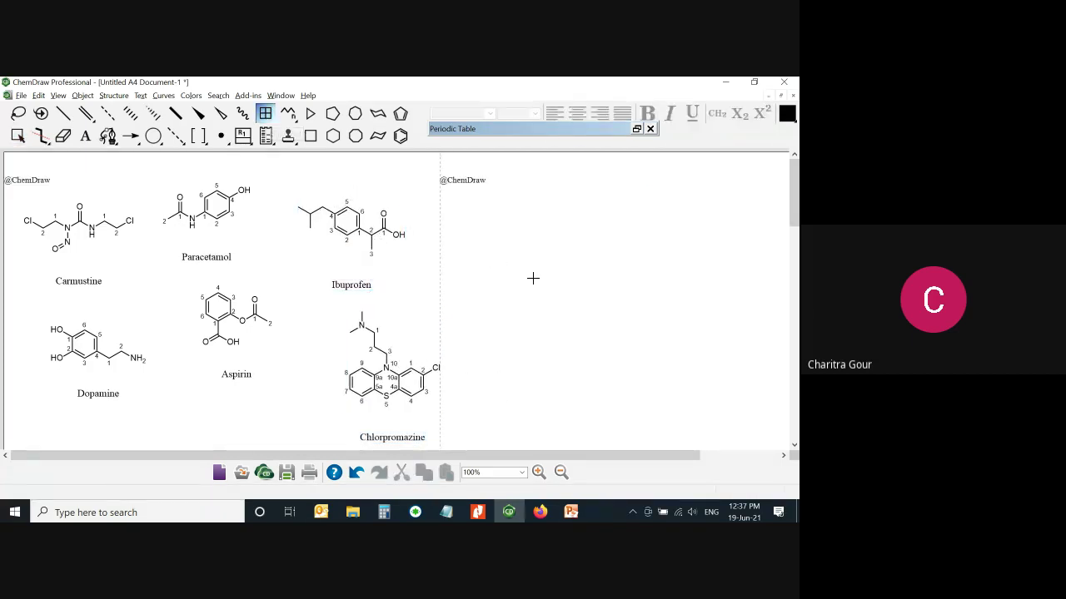
{"action": "left_click_drag", "start_coordinate": [482, 193], "coordinate": [739, 410]}
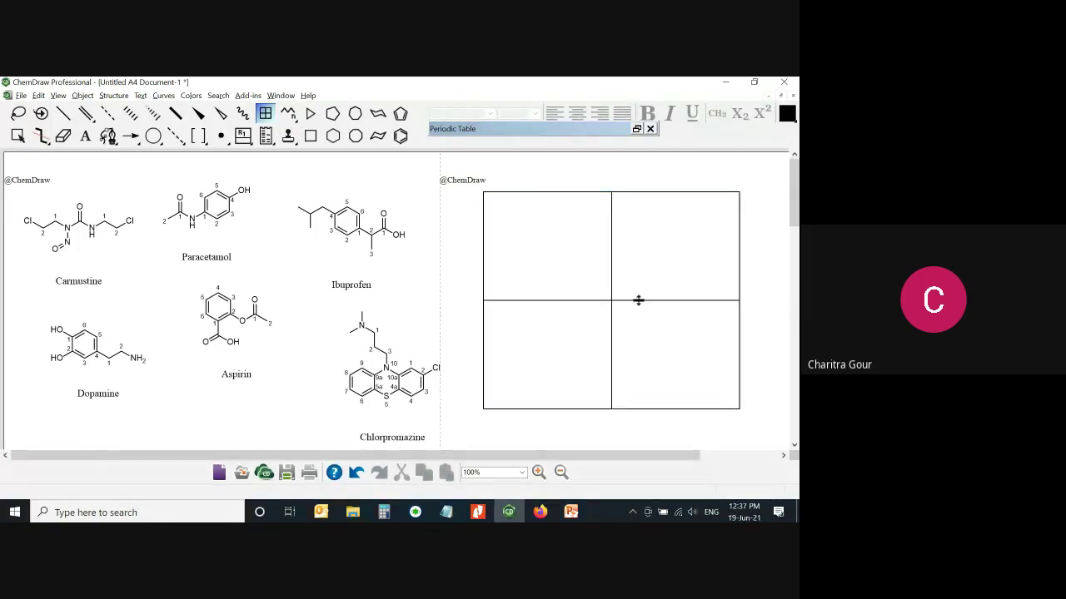
{"action": "key", "text": "Delete"}
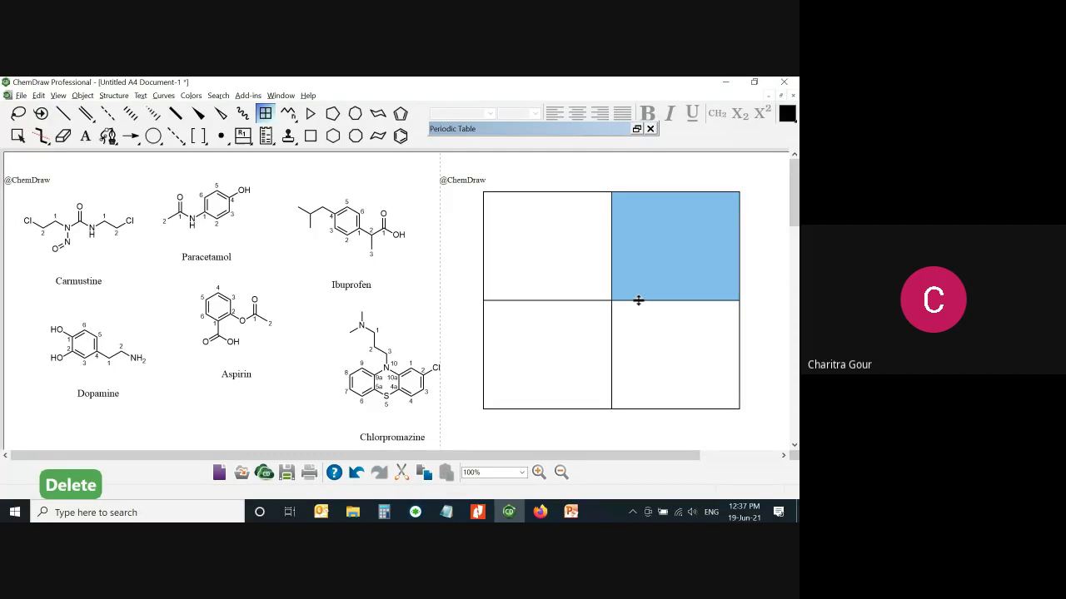
{"action": "key", "text": "Escape"}
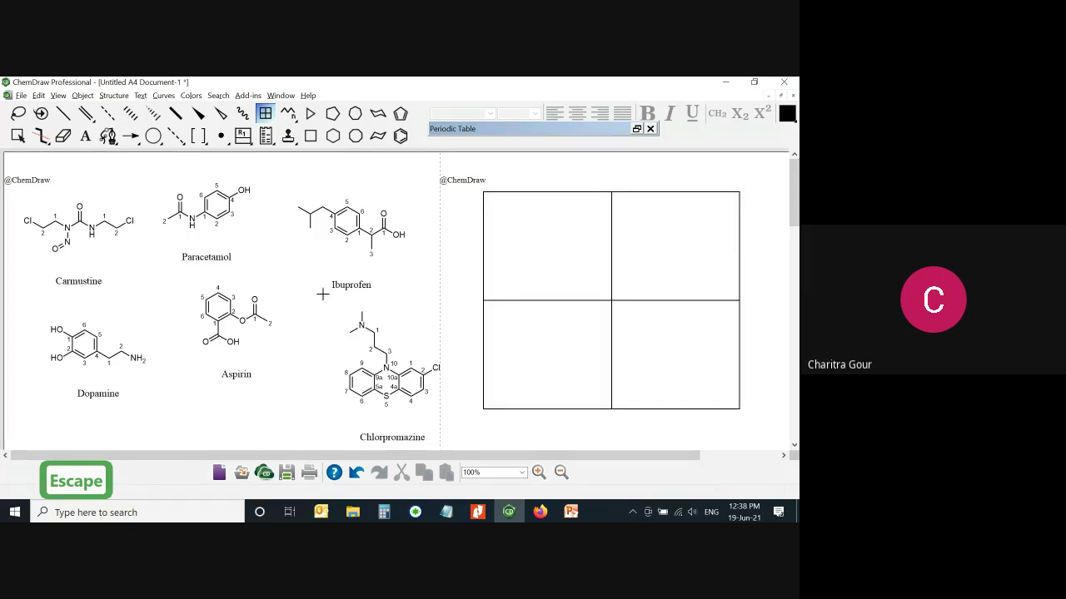
{"action": "key", "text": "ctrl+z"}
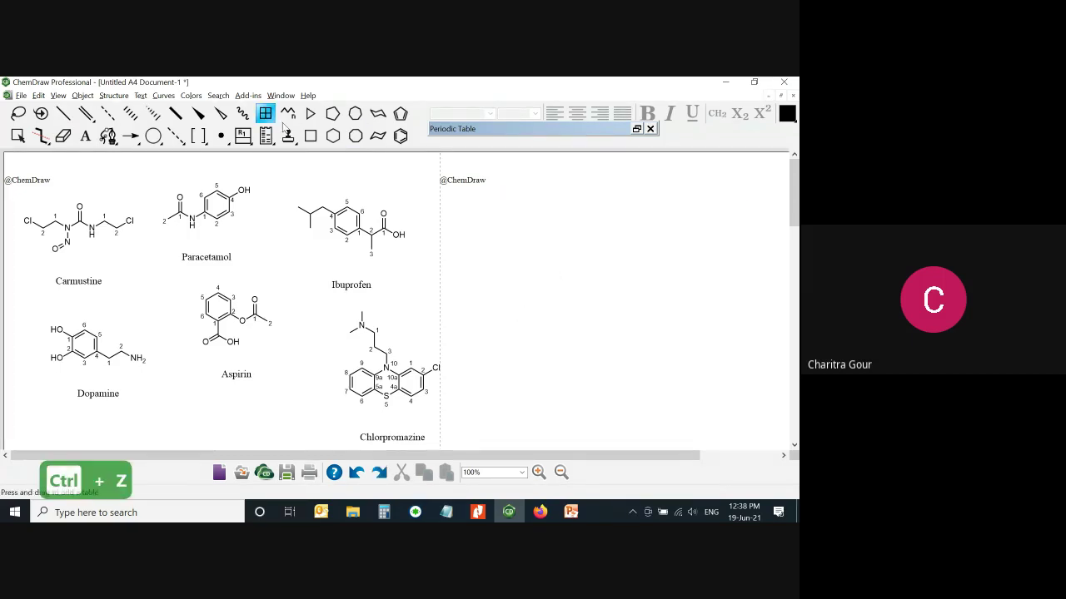
Insert a table of 4 rows and 2 columns in the empty second page column
{"action": "right_click", "coordinate": [500, 256]}
{"action": "left_click", "coordinate": [544, 233]}
{"action": "left_click", "coordinate": [545, 234]}
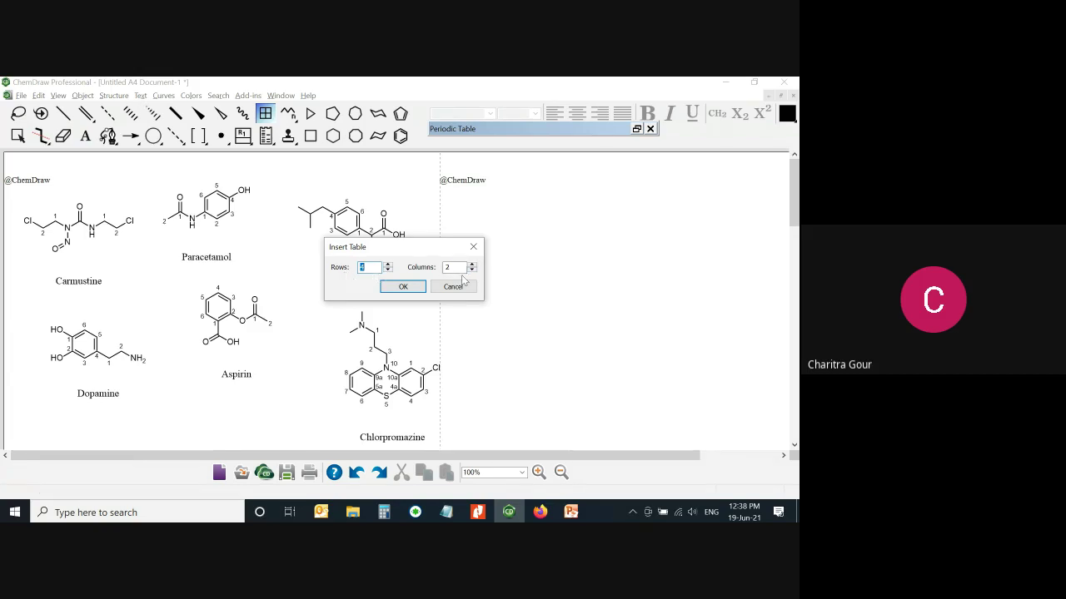
{"action": "left_click", "coordinate": [398, 287]}
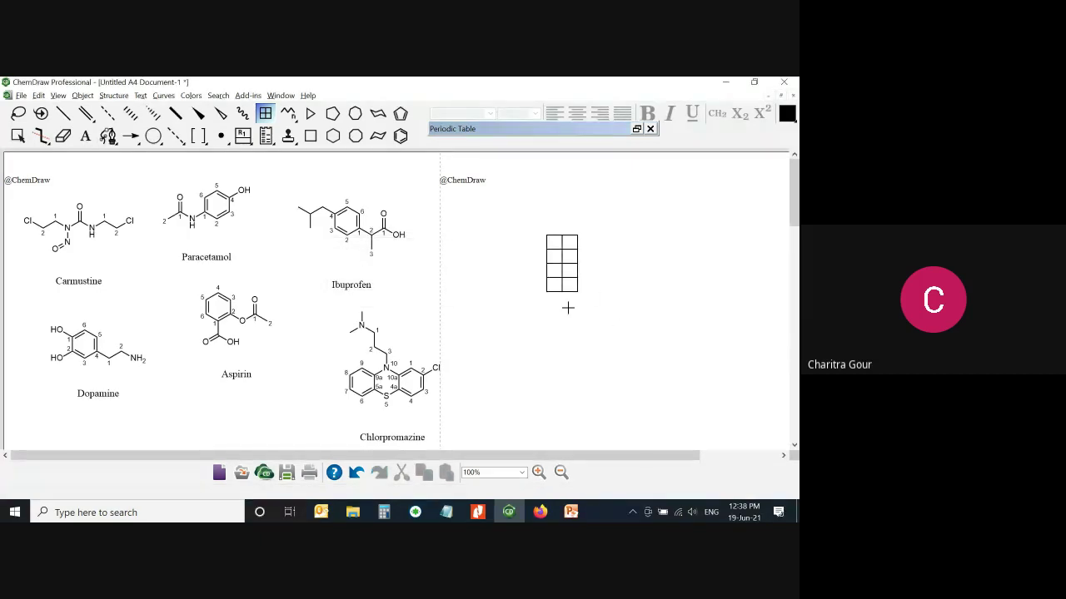
Enlarge the new table in width and height until it fills most of the visible second page column
{"action": "key", "text": "ctrl+alt+Tab"}
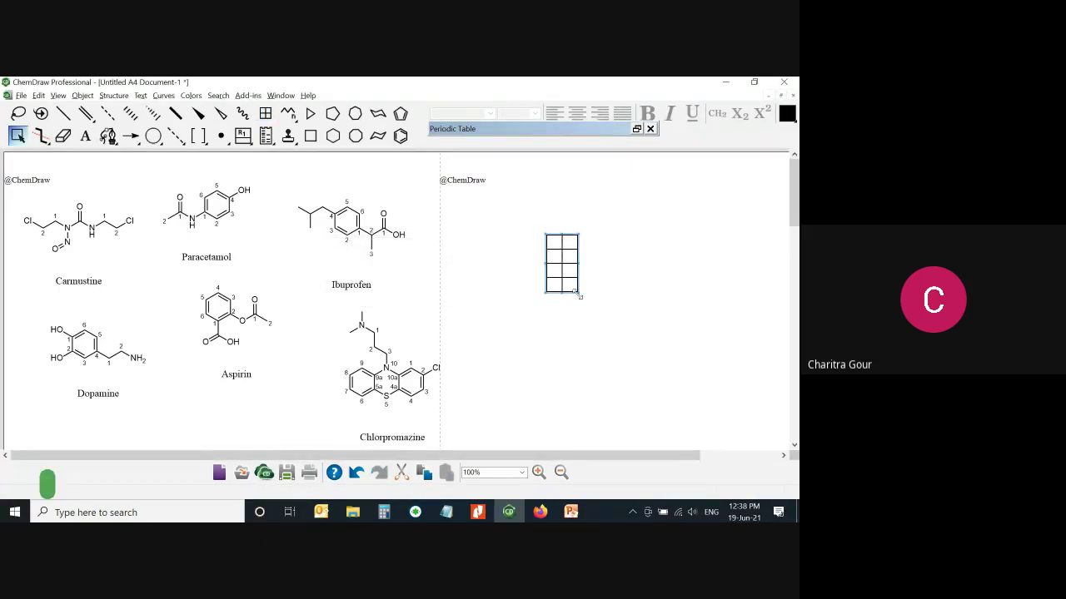
{"action": "left_click_drag", "start_coordinate": [578, 293], "coordinate": [735, 443]}
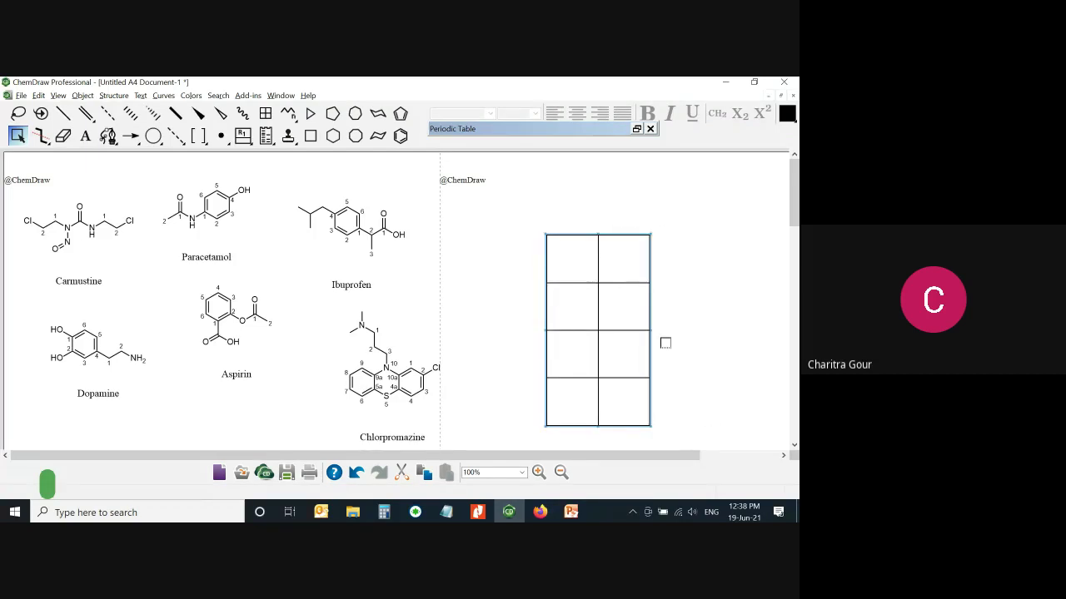
{"action": "left_click_drag", "start_coordinate": [653, 329], "coordinate": [723, 338]}
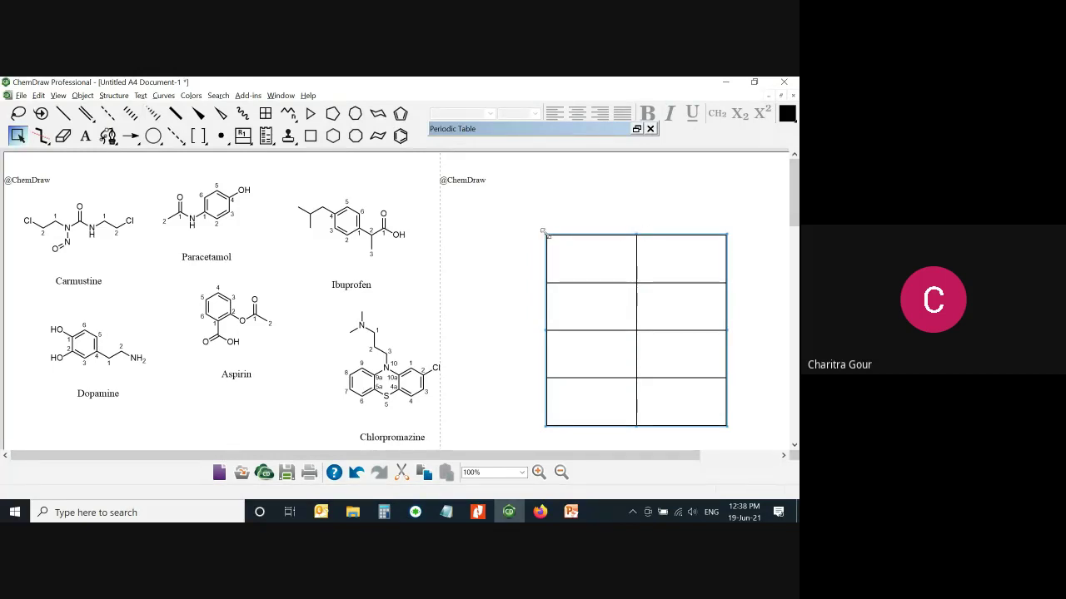
{"action": "left_click_drag", "start_coordinate": [544, 232], "coordinate": [502, 188]}
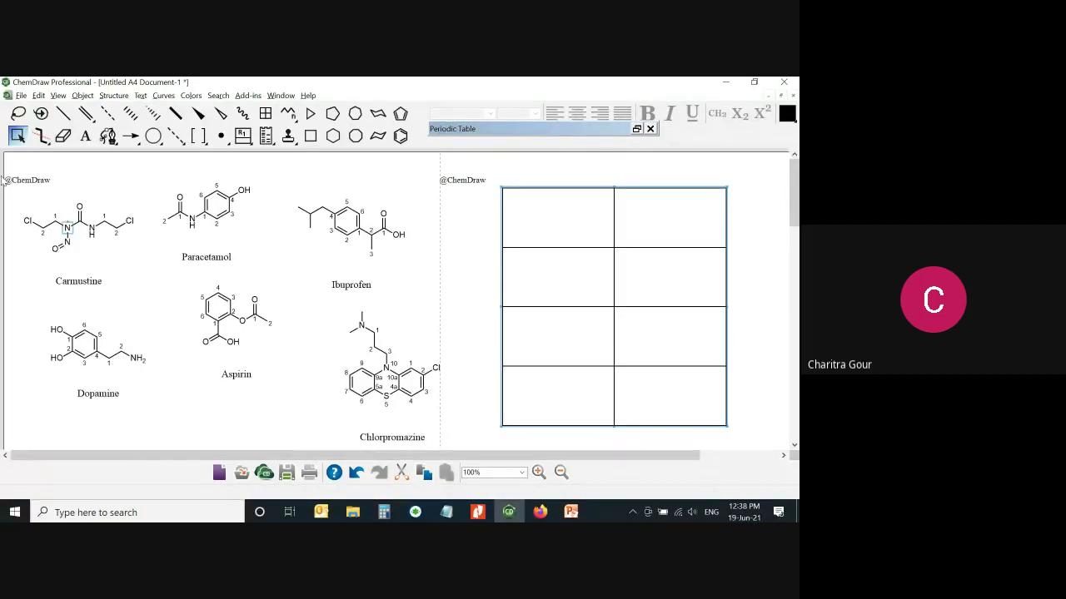
Move carmustine into the first cell of the table's top row and paracetamol with its name into the second
{"action": "left_click", "coordinate": [67, 226]}
{"action": "left_click_drag", "start_coordinate": [66, 226], "coordinate": [530, 214]}
{"action": "left_click_drag", "start_coordinate": [150, 170], "coordinate": [275, 282]}
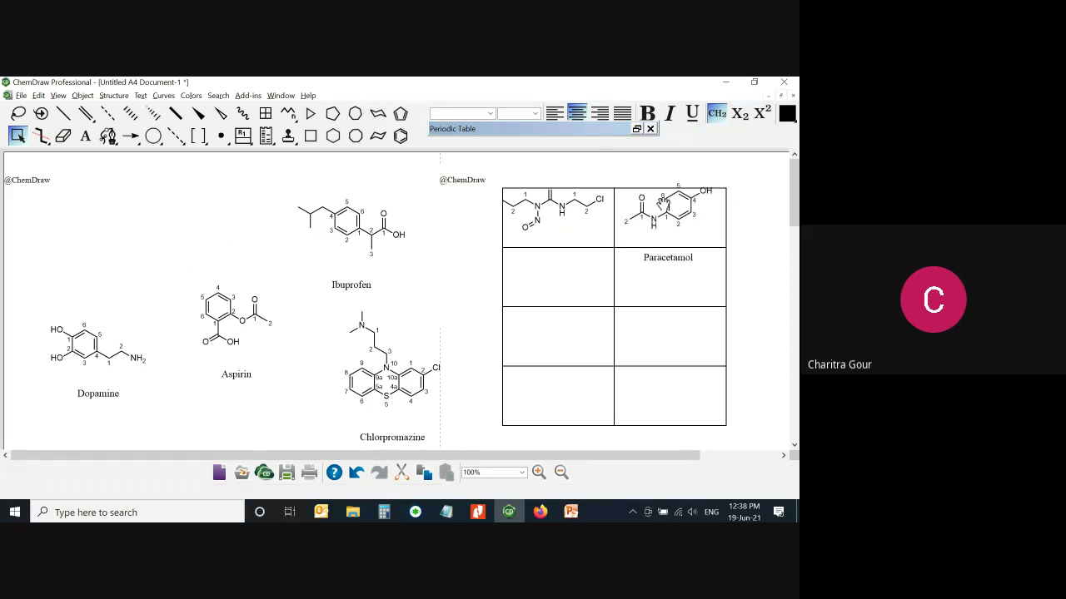
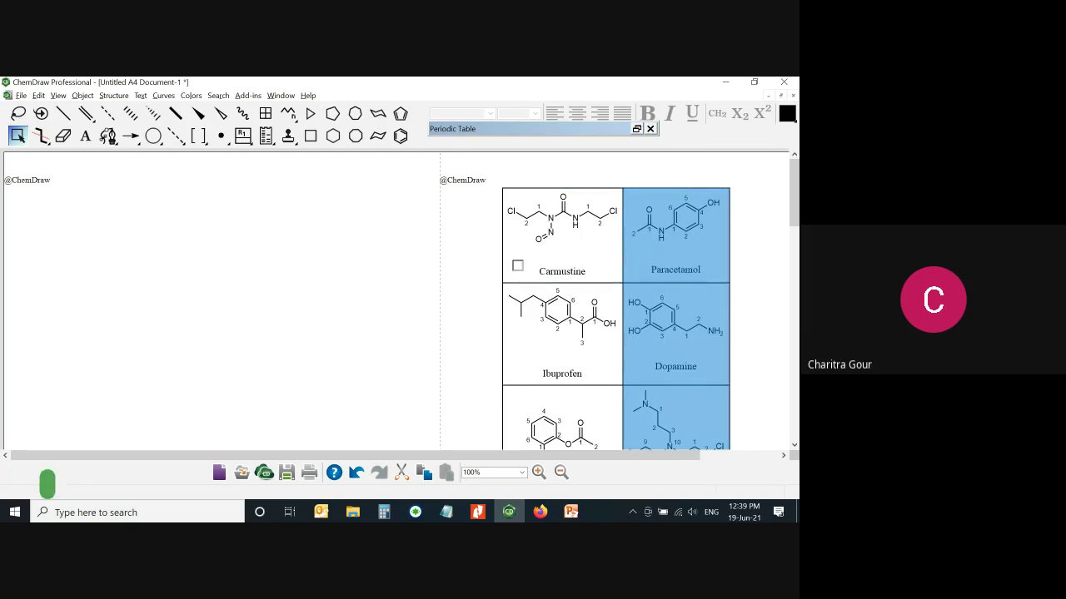
Move the table with all its drug structures and names into the middle of the first page column
{"action": "scroll", "coordinate": [485, 175], "scroll_direction": "down", "scroll_amount": 3}
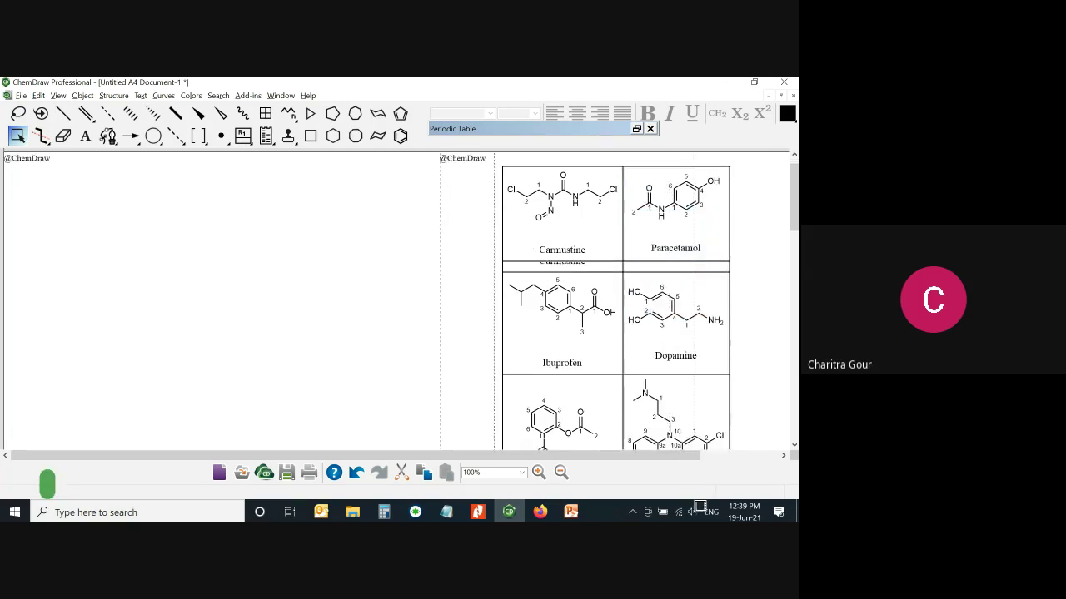
{"action": "scroll", "coordinate": [608, 291], "scroll_direction": "down", "scroll_amount": 3}
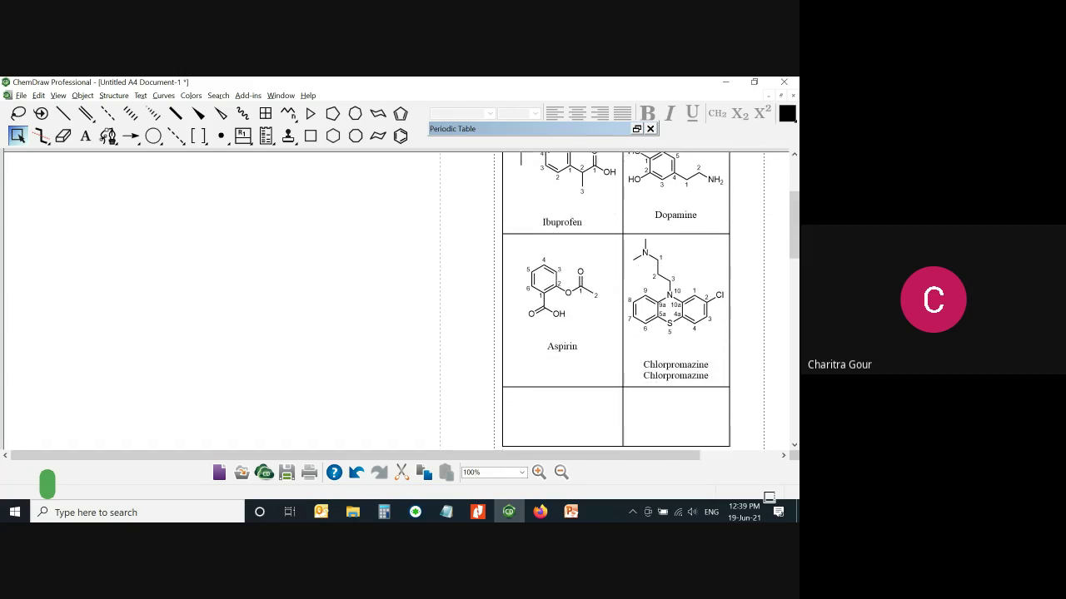
{"action": "left_click_drag", "start_coordinate": [634, 383], "coordinate": [269, 396]}
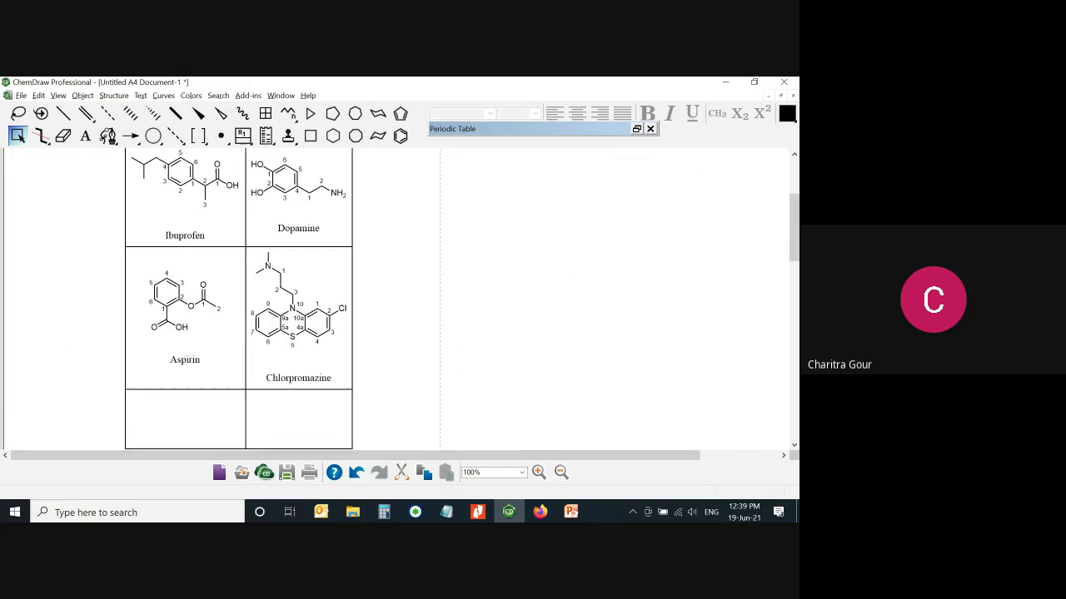
{"action": "scroll", "coordinate": [376, 358], "scroll_direction": "up", "scroll_amount": 1}
{"action": "scroll", "coordinate": [375, 358], "scroll_direction": "up", "scroll_amount": 5}
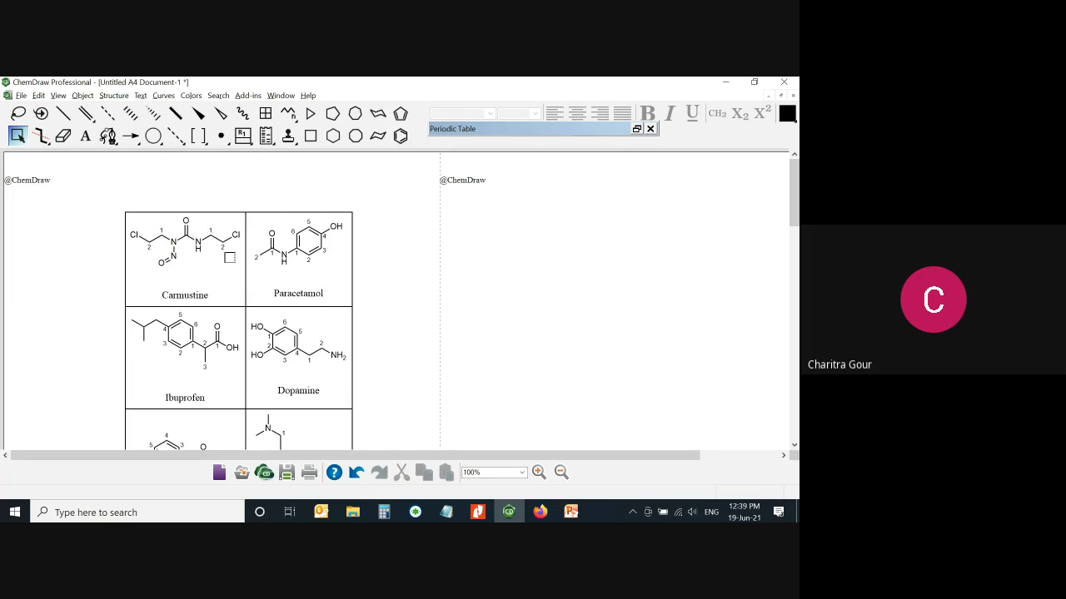
{"action": "scroll", "coordinate": [363, 267], "scroll_direction": "down", "scroll_amount": 1}
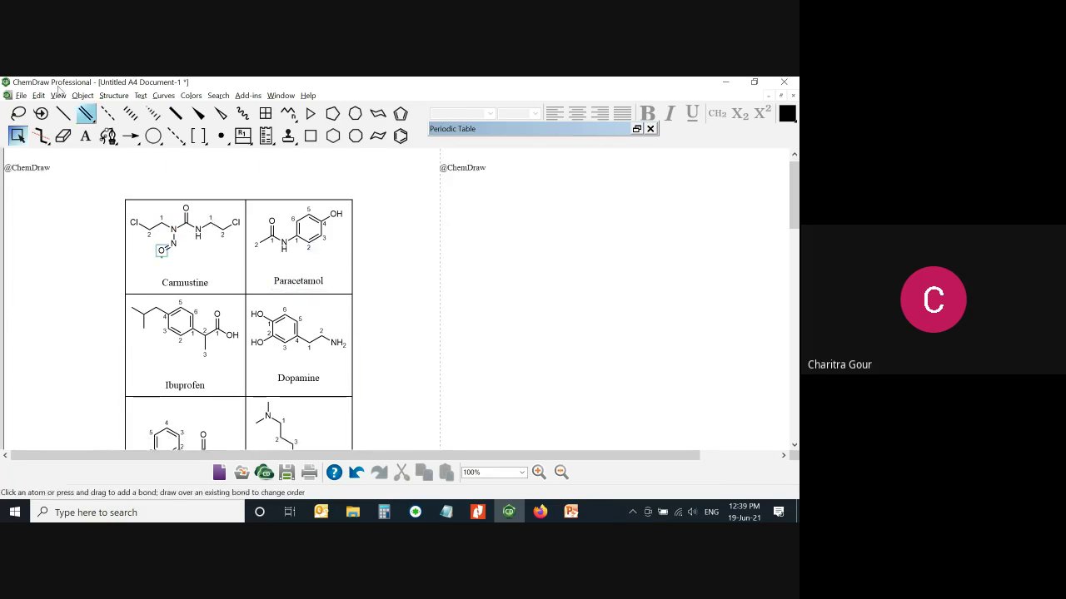
Examine the Building/Display preferences for the option Display IUPAC Atom Numbers on S2N/N2S, and close the preferences
{"action": "left_click", "coordinate": [21, 95]}
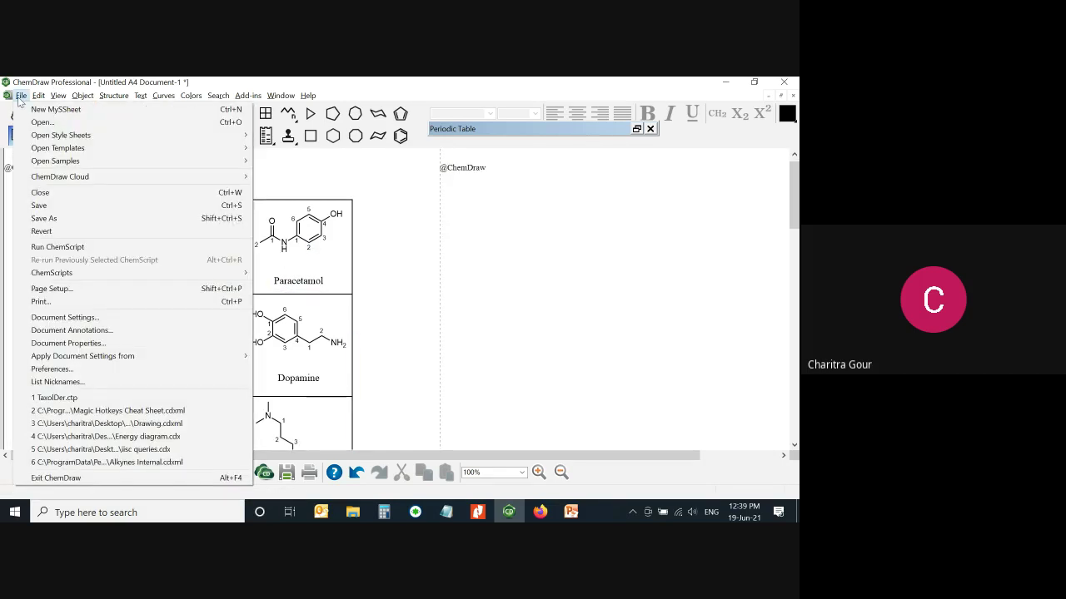
{"action": "left_click", "coordinate": [93, 371]}
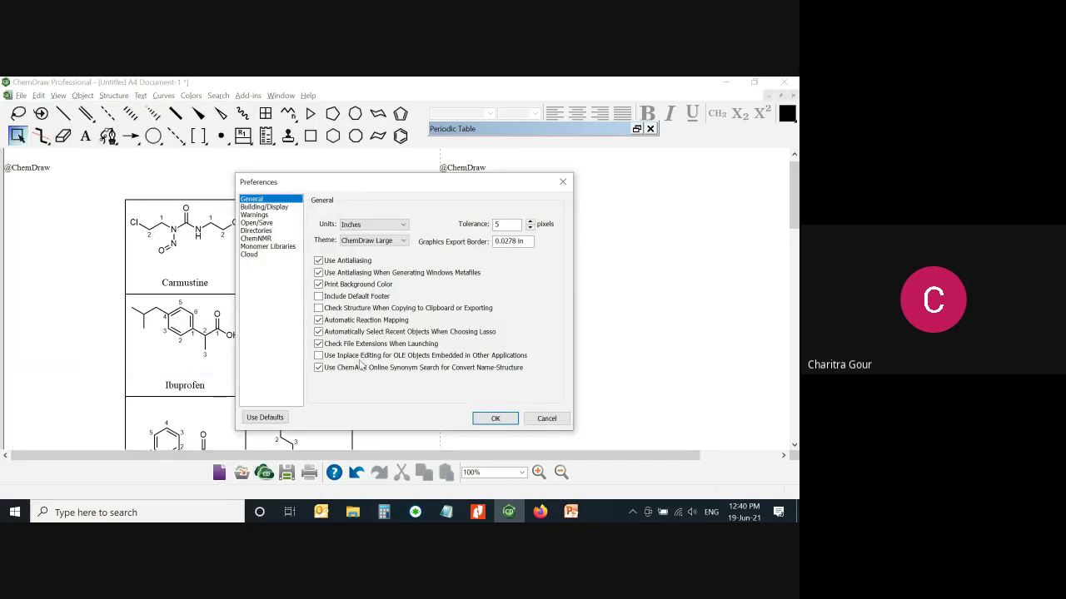
{"action": "left_click", "coordinate": [265, 207]}
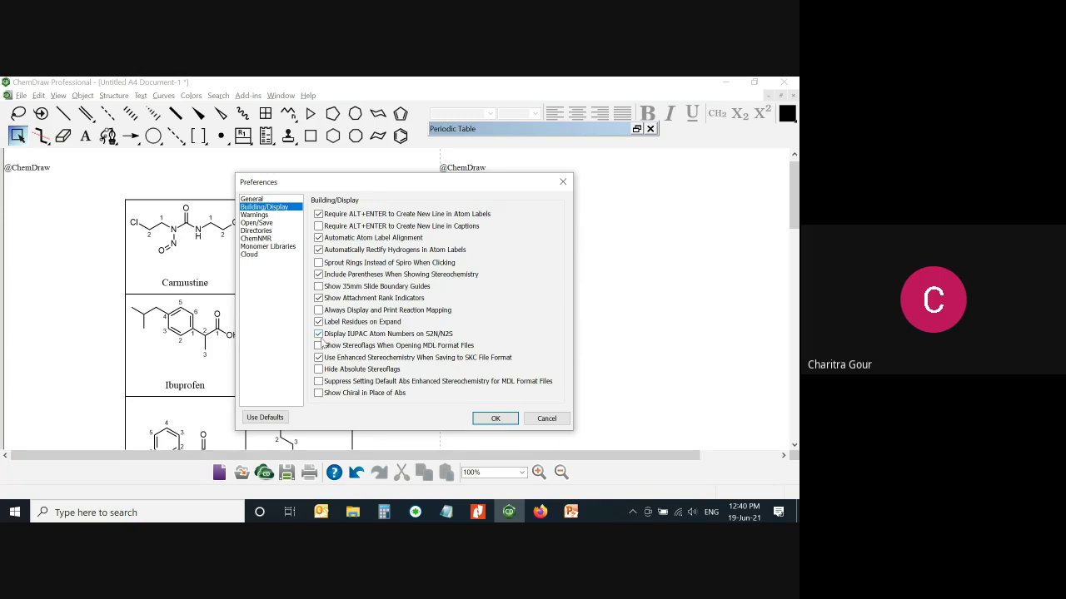
{"action": "left_click", "coordinate": [496, 418]}
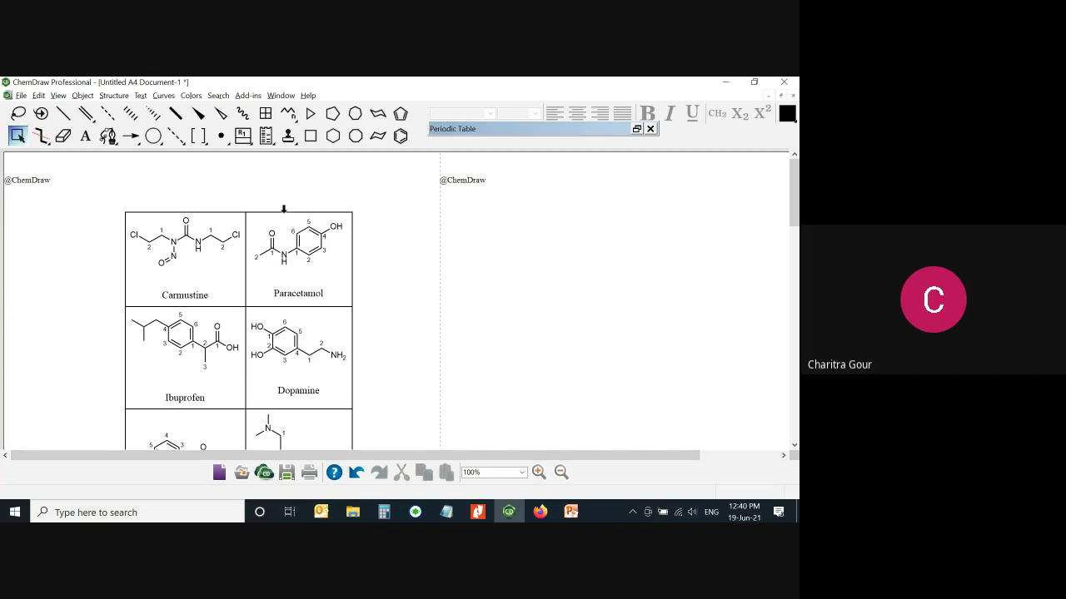
Fill the benzene ring of paracetamol with red, ring fill Color # 3
{"action": "left_click_drag", "start_coordinate": [293, 219], "coordinate": [332, 274]}
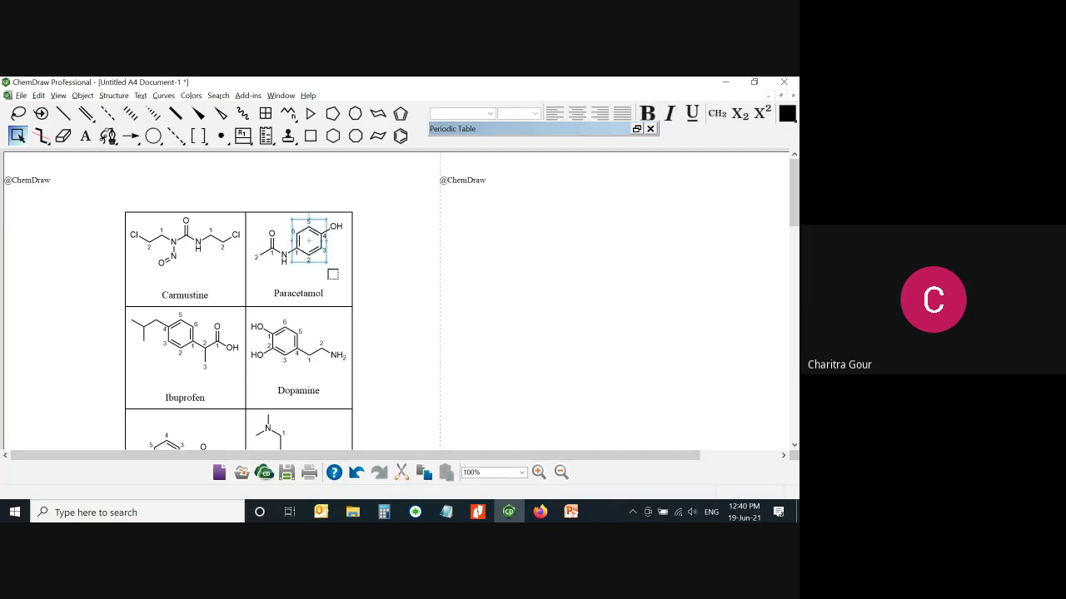
{"action": "left_click", "coordinate": [191, 95]}
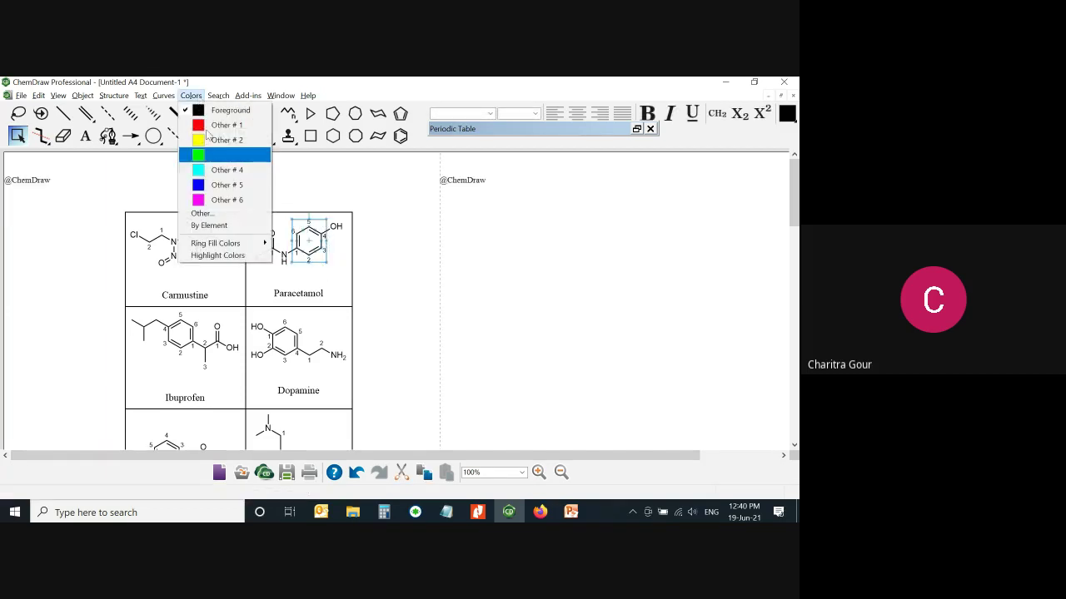
{"action": "mouse_move", "coordinate": [239, 245]}
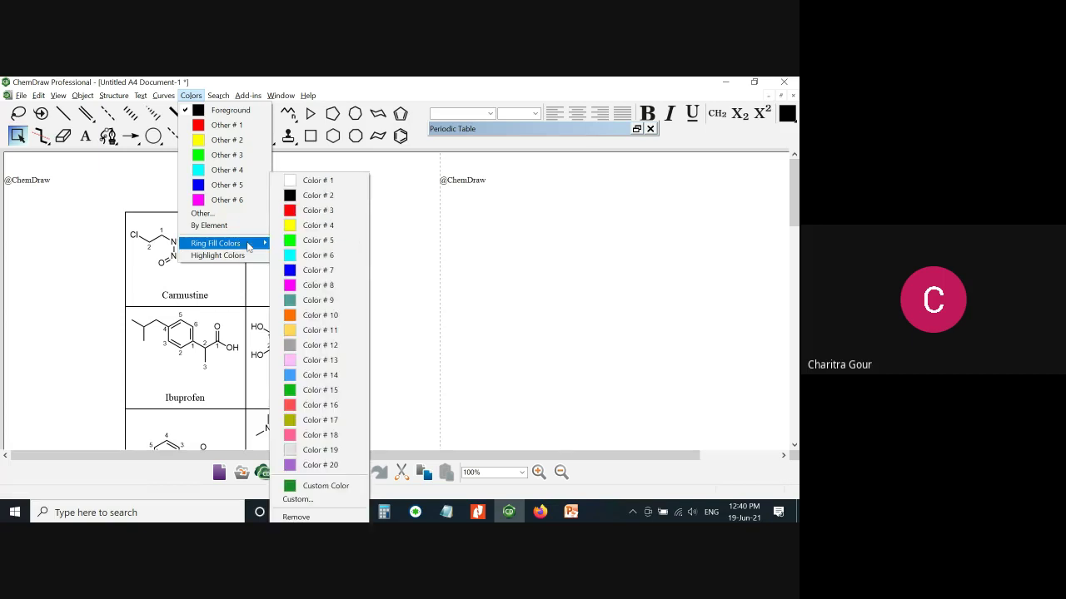
{"action": "left_click", "coordinate": [345, 212]}
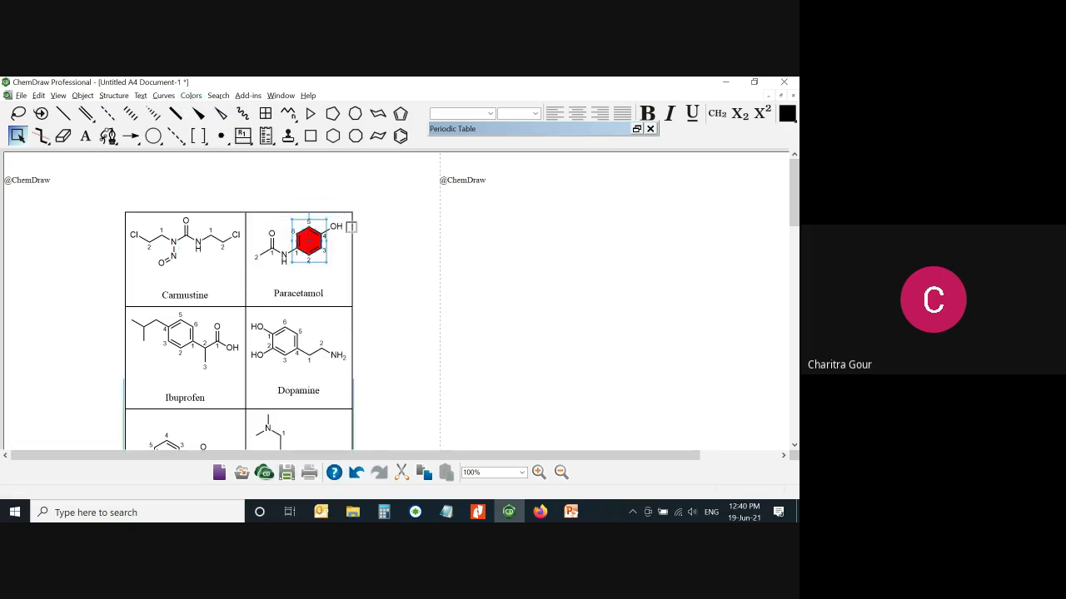
Fill the unsubstituted benzene ring of chlorpromazine with green, ring fill Color # 5
{"action": "scroll", "coordinate": [219, 276], "scroll_direction": "down", "scroll_amount": 1}
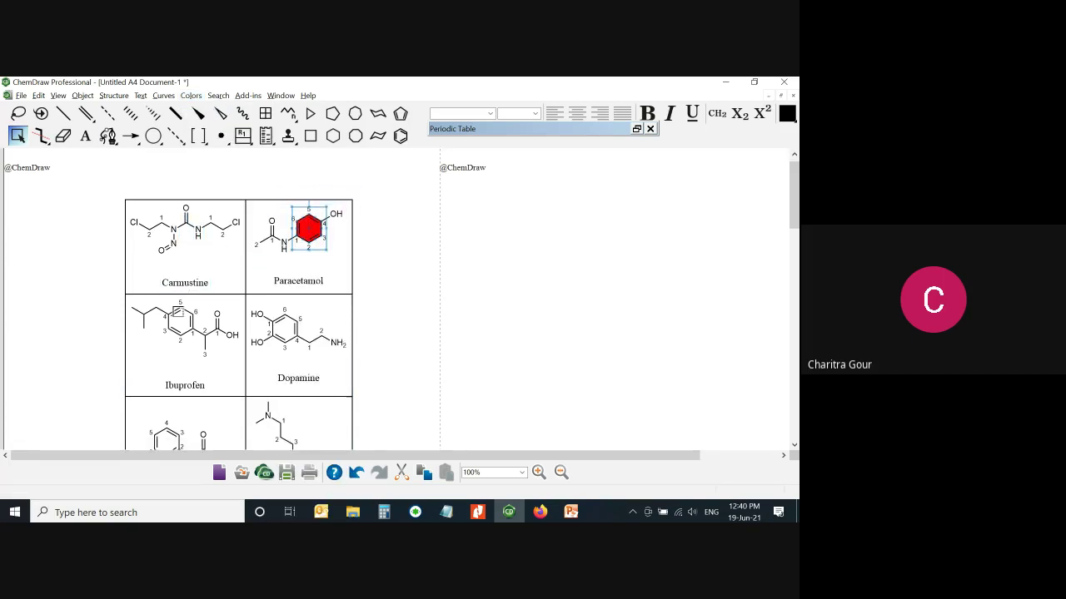
{"action": "scroll", "coordinate": [177, 312], "scroll_direction": "down", "scroll_amount": 4}
{"action": "left_click_drag", "start_coordinate": [254, 343], "coordinate": [290, 418]}
{"action": "left_click", "coordinate": [192, 96]}
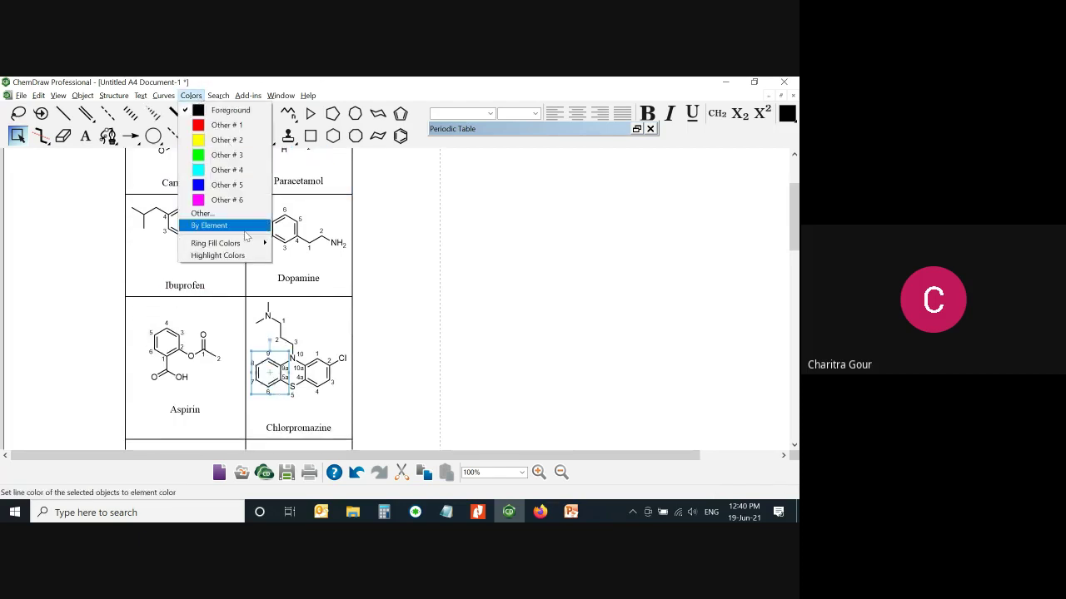
{"action": "mouse_move", "coordinate": [250, 243]}
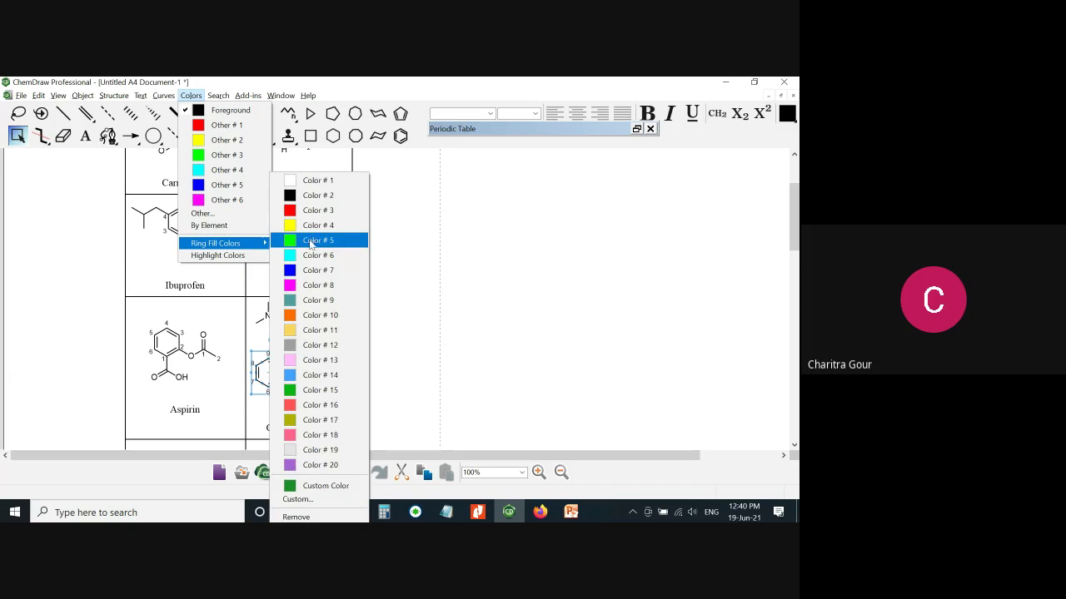
{"action": "left_click", "coordinate": [311, 241]}
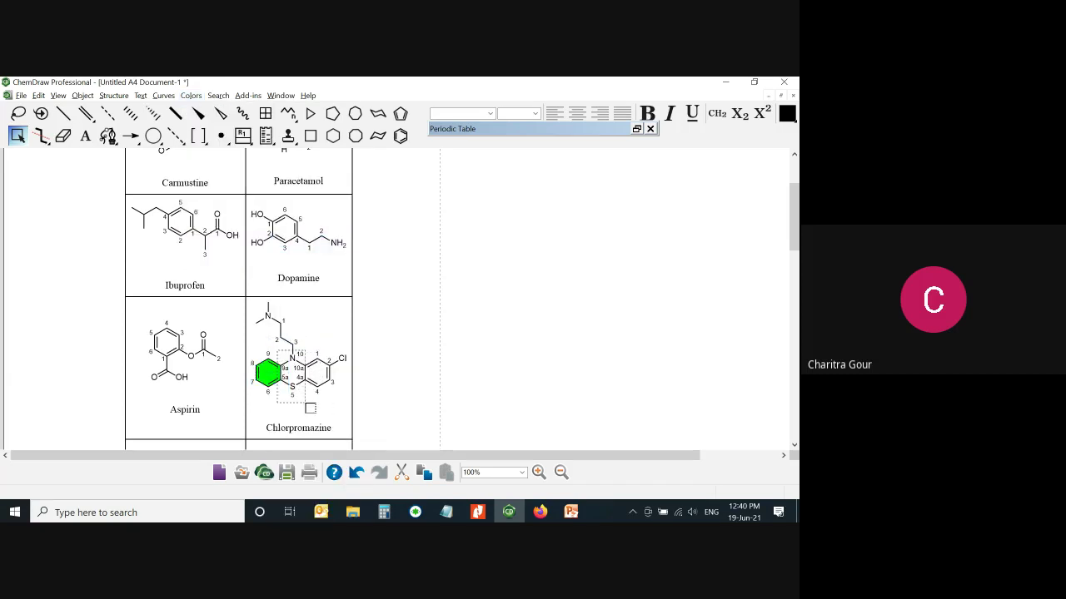
Fill the central nitrogen and sulfur ring of chlorpromazine with red, ring fill Color # 3
{"action": "left_click_drag", "start_coordinate": [313, 407], "coordinate": [313, 408]}
{"action": "left_click", "coordinate": [193, 96]}
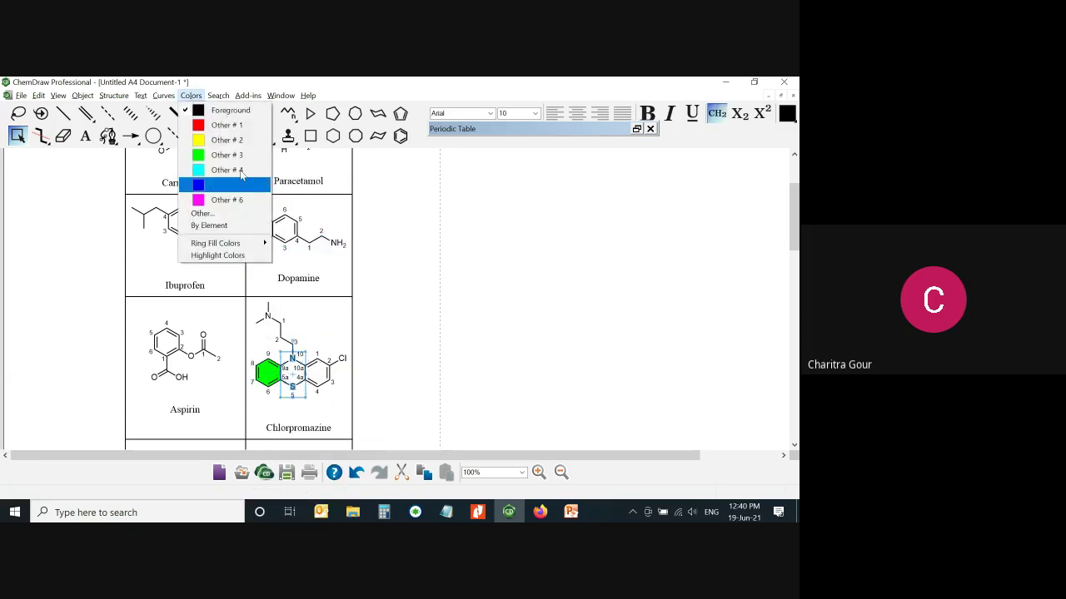
{"action": "mouse_move", "coordinate": [245, 243]}
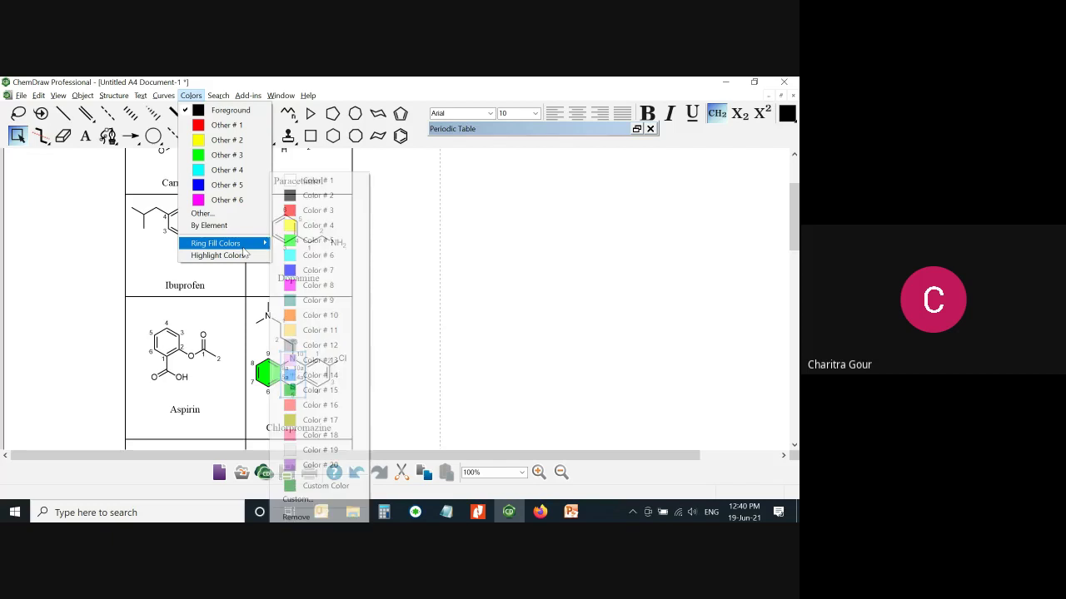
{"action": "left_click", "coordinate": [320, 210]}
Fill the chlorine-bearing ring of chlorpromazine with blue, ring fill Color # 7, and clear the selection
{"action": "left_click_drag", "start_coordinate": [305, 337], "coordinate": [339, 409]}
{"action": "left_click_drag", "start_coordinate": [303, 342], "coordinate": [342, 411]}
{"action": "left_click", "coordinate": [190, 95]}
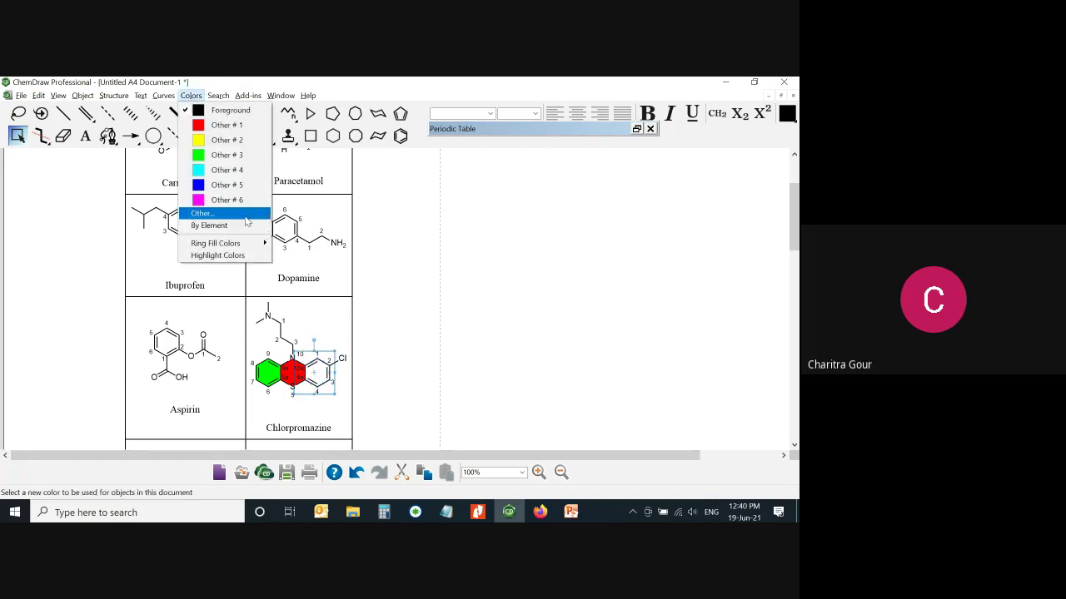
{"action": "mouse_move", "coordinate": [247, 245]}
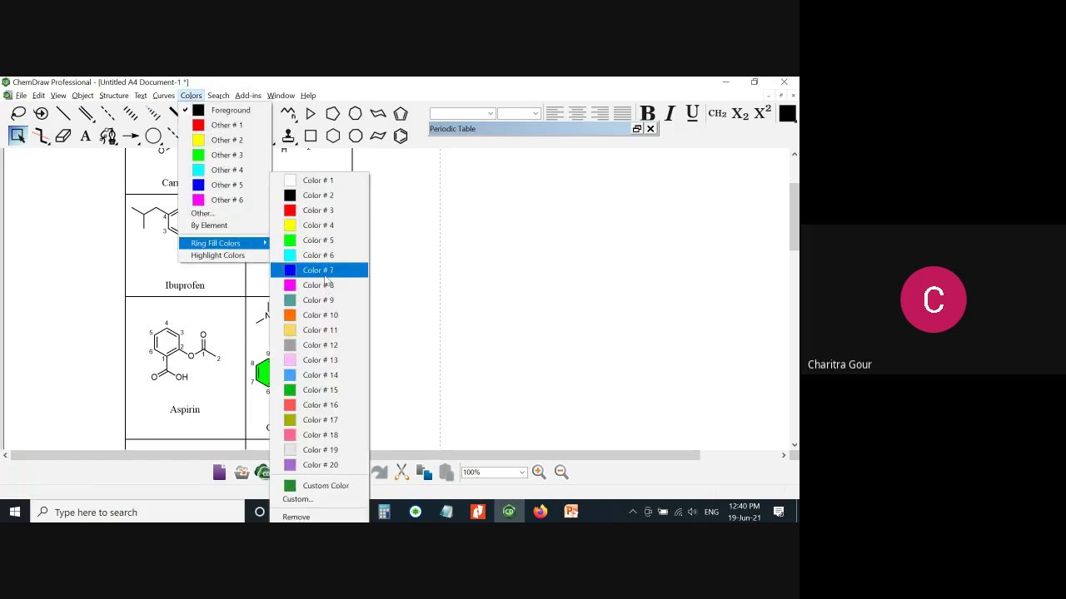
{"action": "left_click", "coordinate": [318, 271]}
{"action": "left_click", "coordinate": [401, 339]}
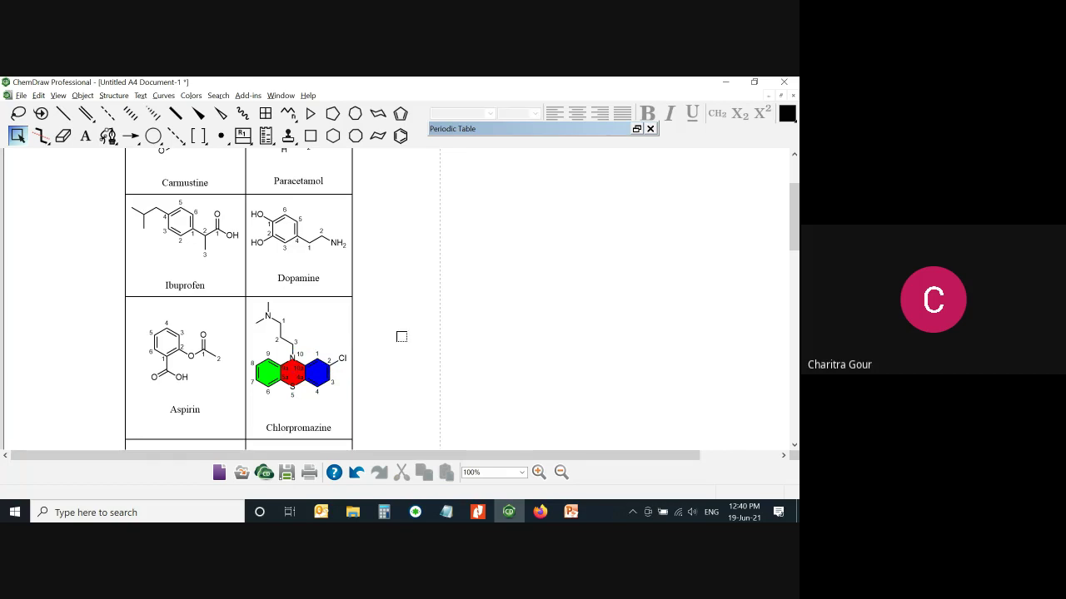
Highlight the acetamide side chain of paracetamol in purple
{"action": "scroll", "coordinate": [364, 302], "scroll_direction": "up", "scroll_amount": 2}
{"action": "scroll", "coordinate": [369, 304], "scroll_direction": "up", "scroll_amount": 1}
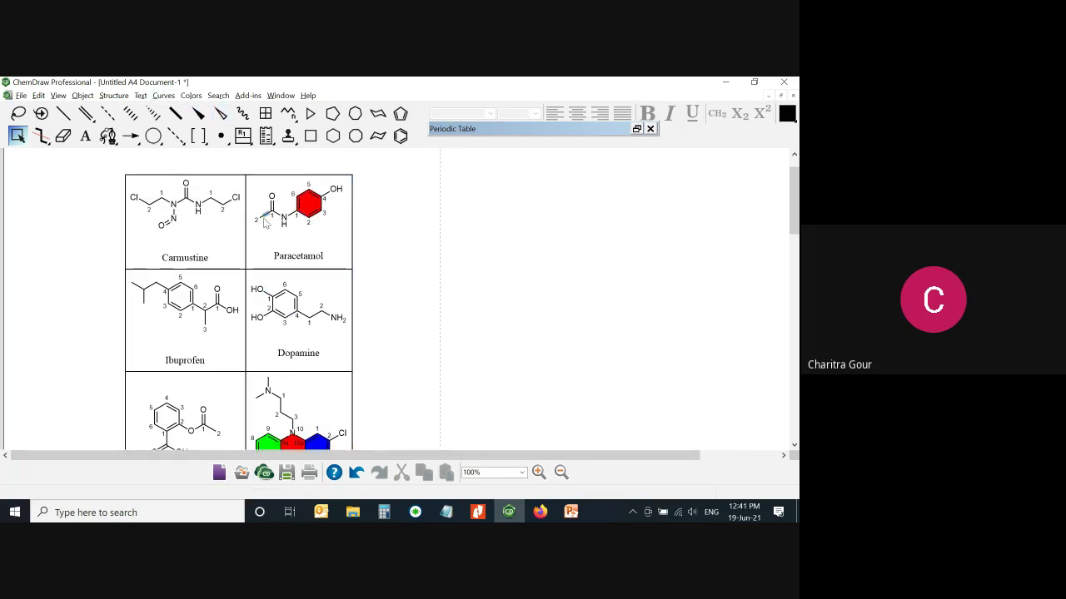
{"action": "left_click_drag", "start_coordinate": [254, 182], "coordinate": [294, 247]}
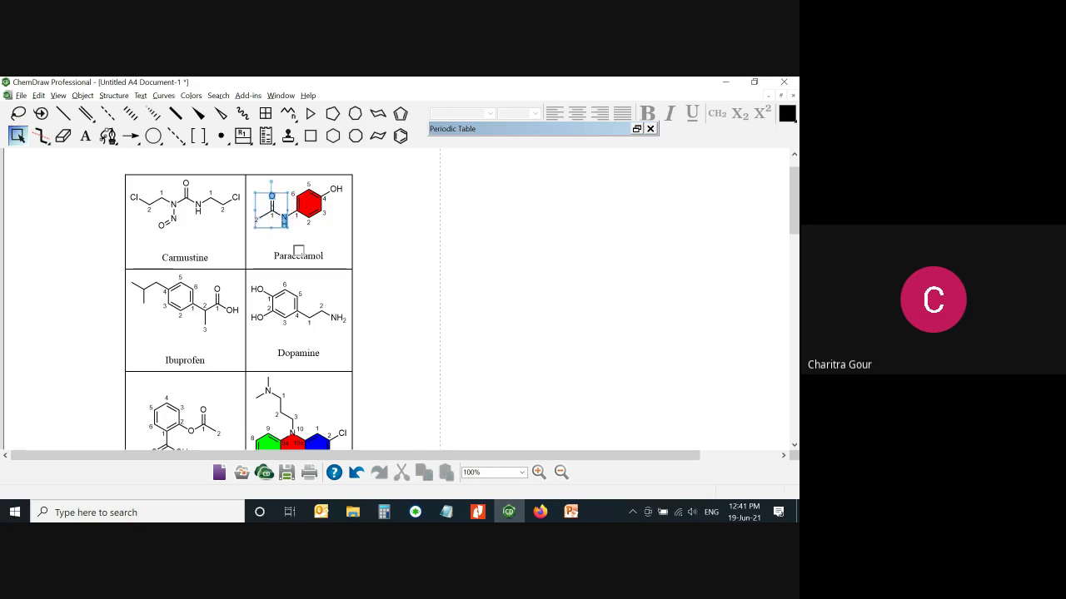
{"action": "left_click", "coordinate": [190, 96]}
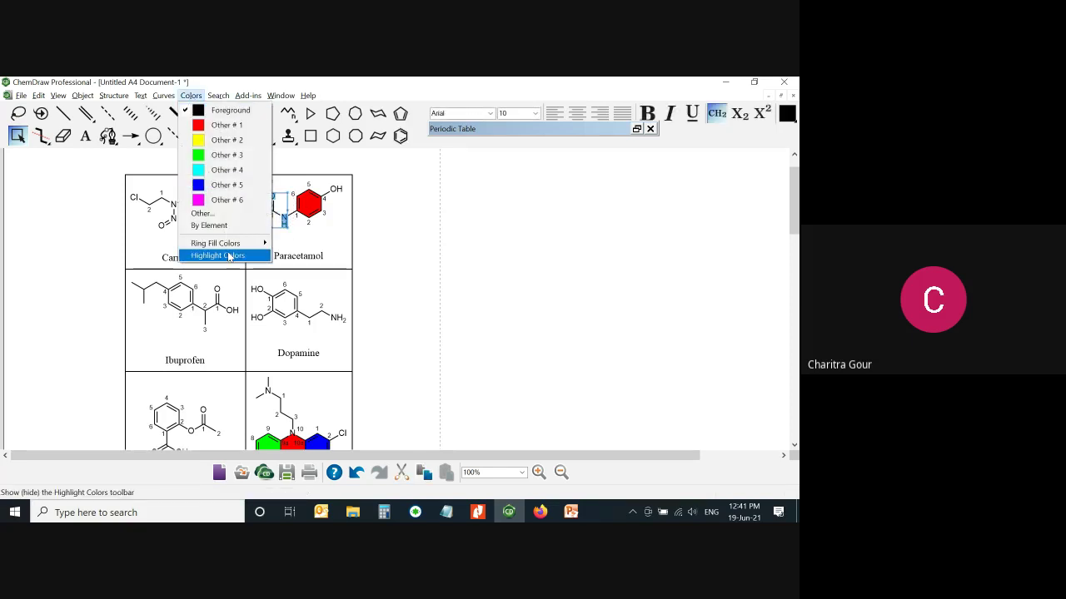
{"action": "left_click", "coordinate": [227, 255]}
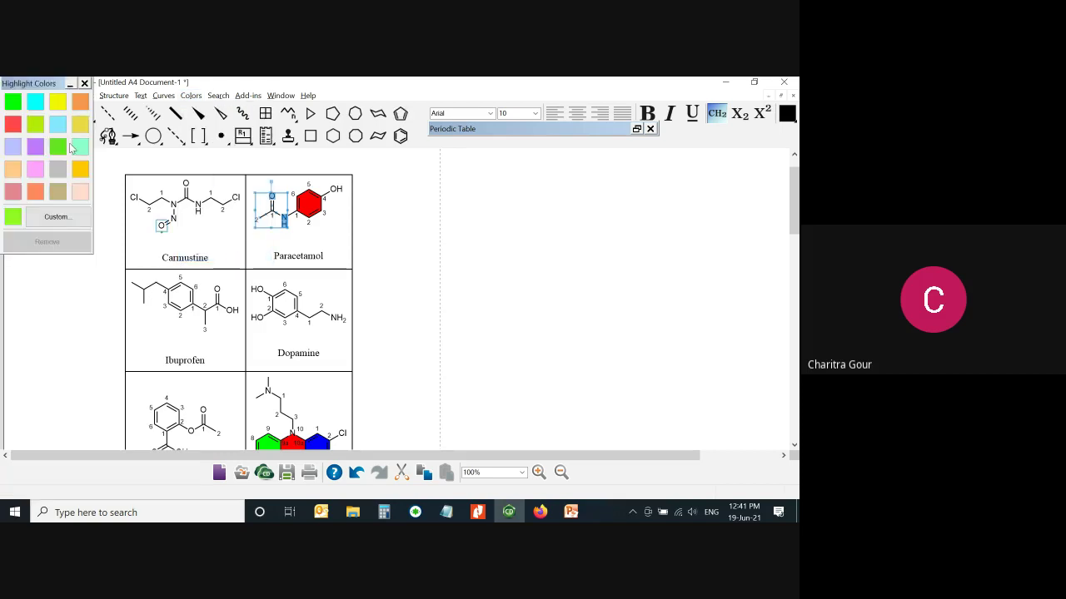
{"action": "left_click", "coordinate": [36, 148]}
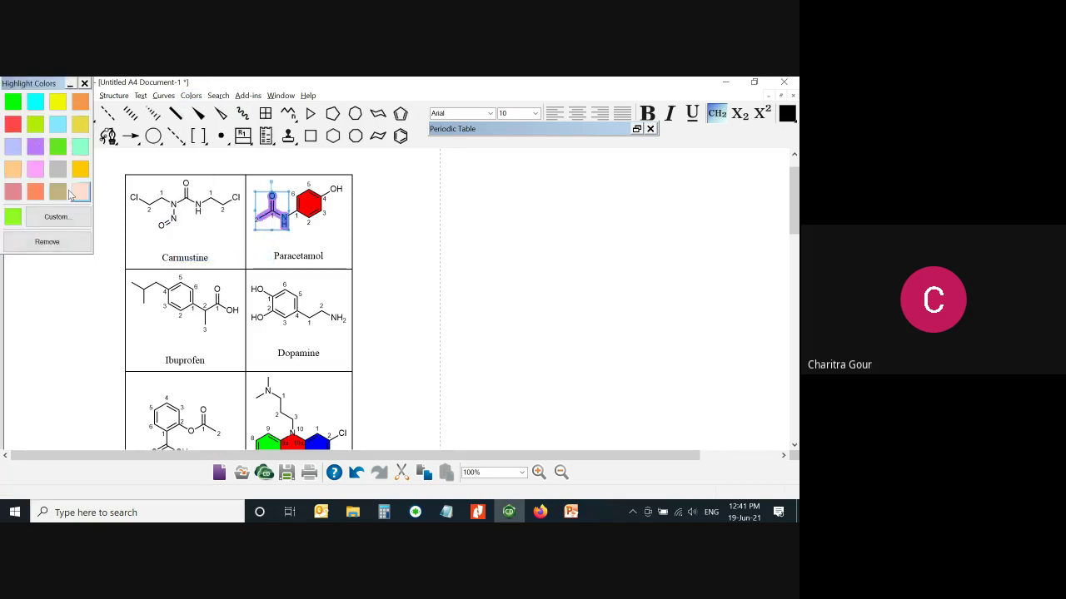
Highlight carmustine's chloroethyl-nitroso part in light periwinkle blue and its other chloroethyl-NH arm in orange
{"action": "left_click", "coordinate": [131, 258]}
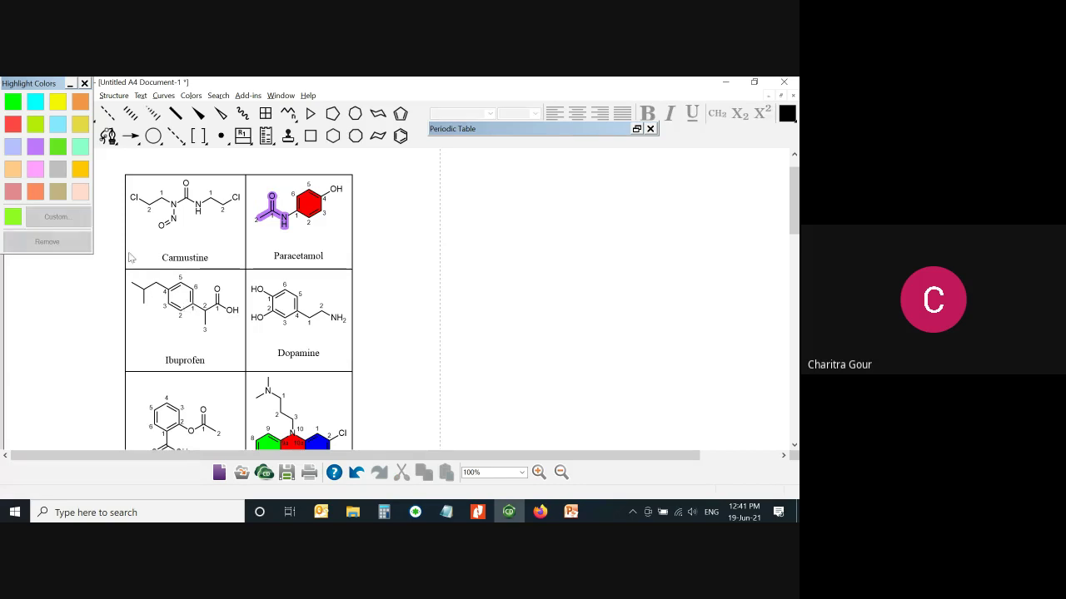
{"action": "left_click_drag", "start_coordinate": [129, 181], "coordinate": [185, 242]}
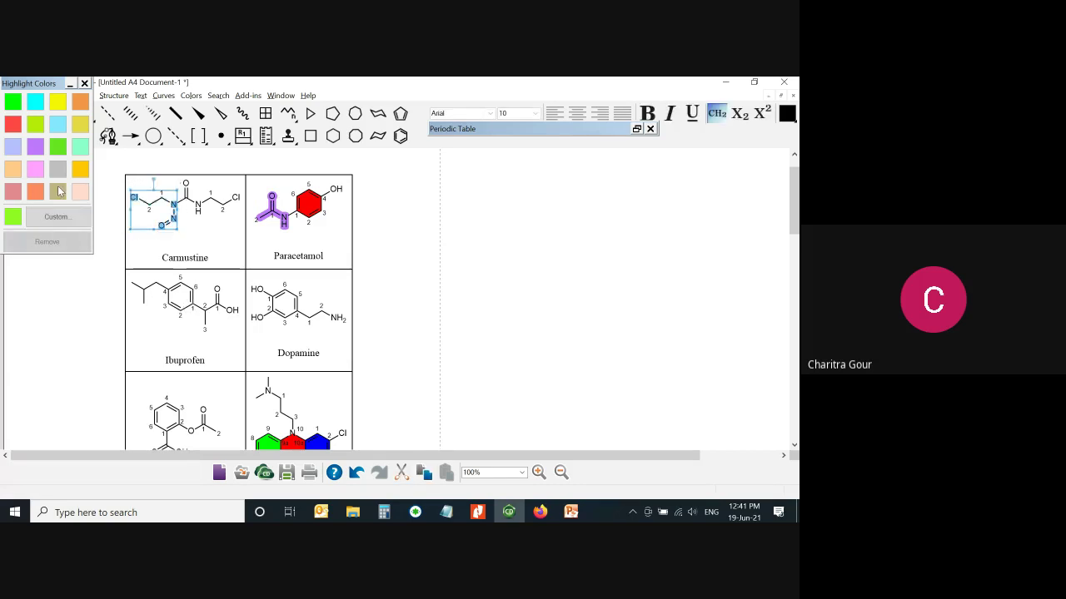
{"action": "left_click", "coordinate": [12, 147]}
{"action": "left_click_drag", "start_coordinate": [193, 183], "coordinate": [248, 243]}
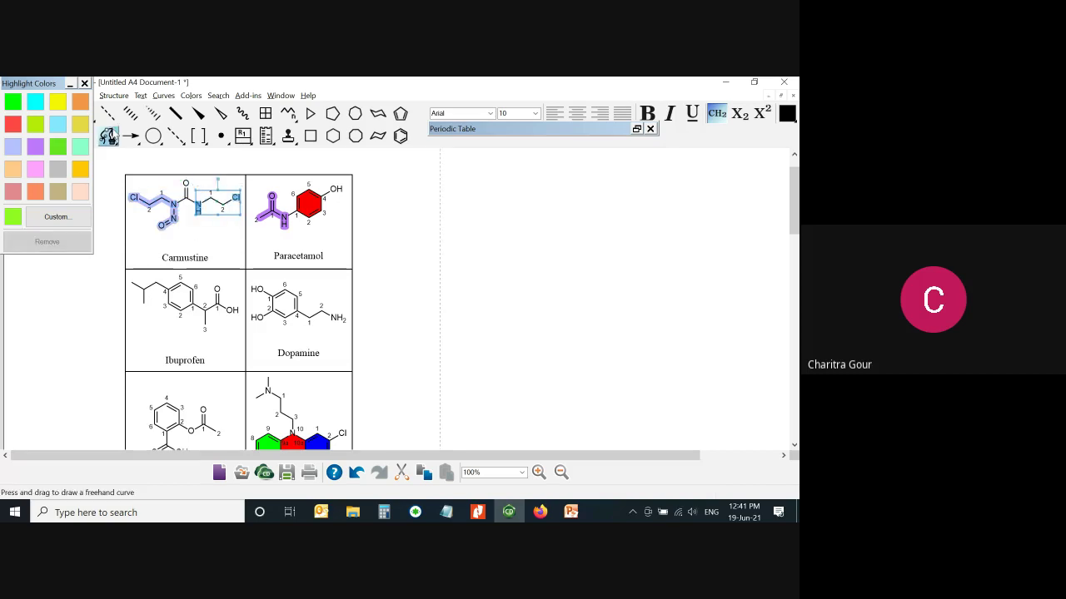
{"action": "left_click", "coordinate": [79, 102]}
{"action": "left_click", "coordinate": [374, 291]}
Highlight the dimethylaminopropyl side chain of chlorpromazine in orange
{"action": "scroll", "coordinate": [364, 321], "scroll_direction": "down", "scroll_amount": 2}
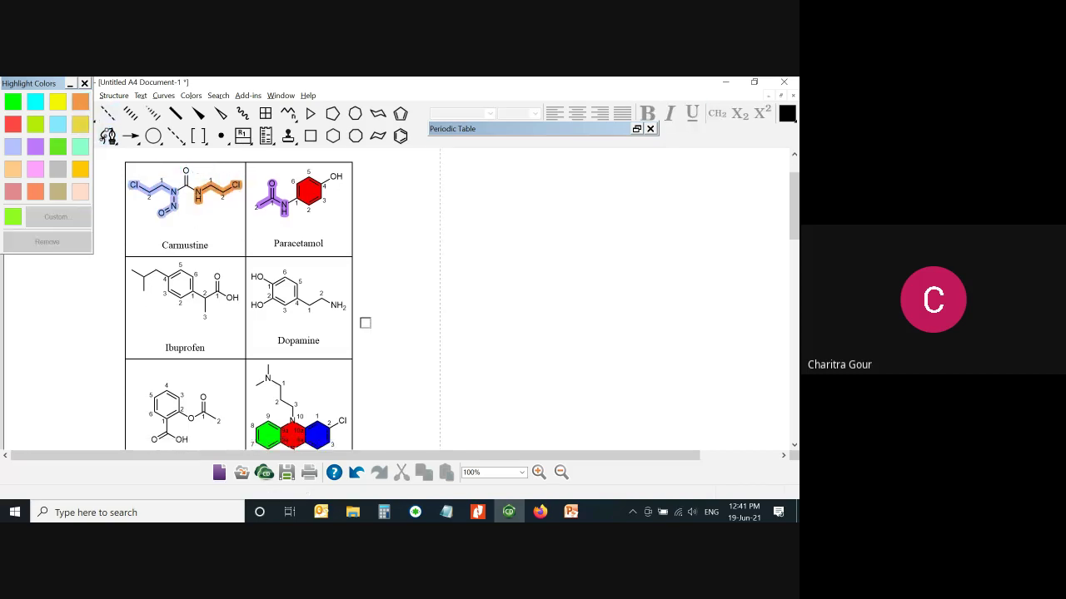
{"action": "scroll", "coordinate": [353, 317], "scroll_direction": "down", "scroll_amount": 2}
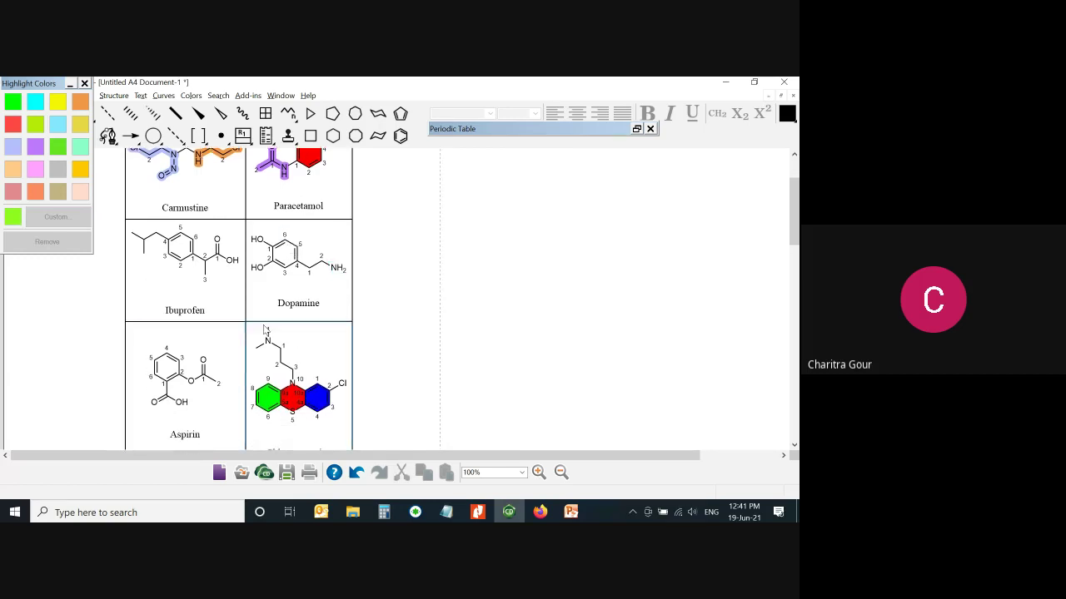
{"action": "left_click_drag", "start_coordinate": [256, 323], "coordinate": [317, 392]}
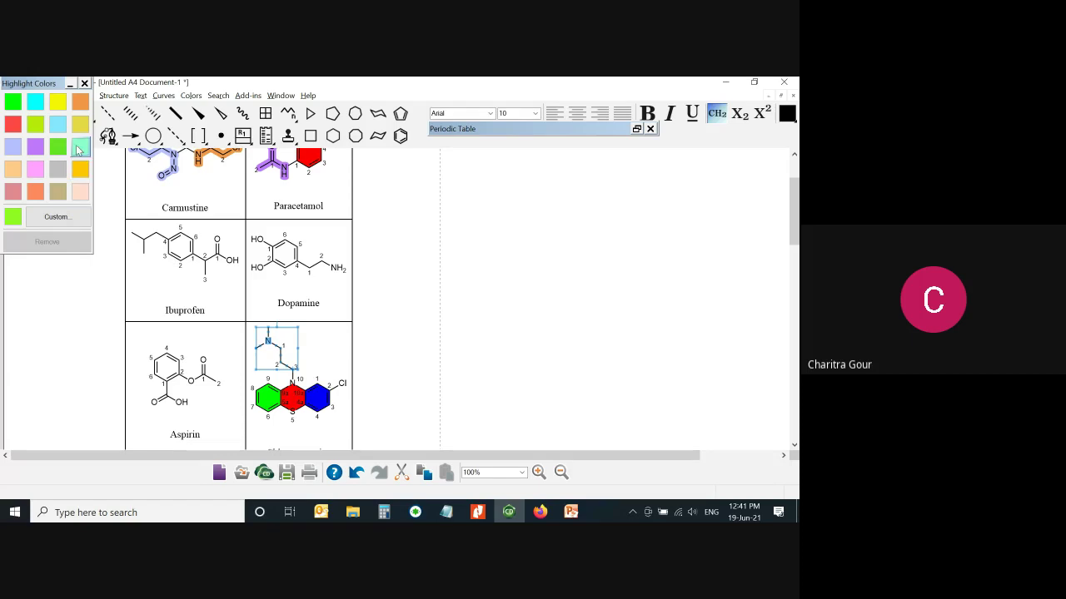
{"action": "left_click", "coordinate": [80, 102]}
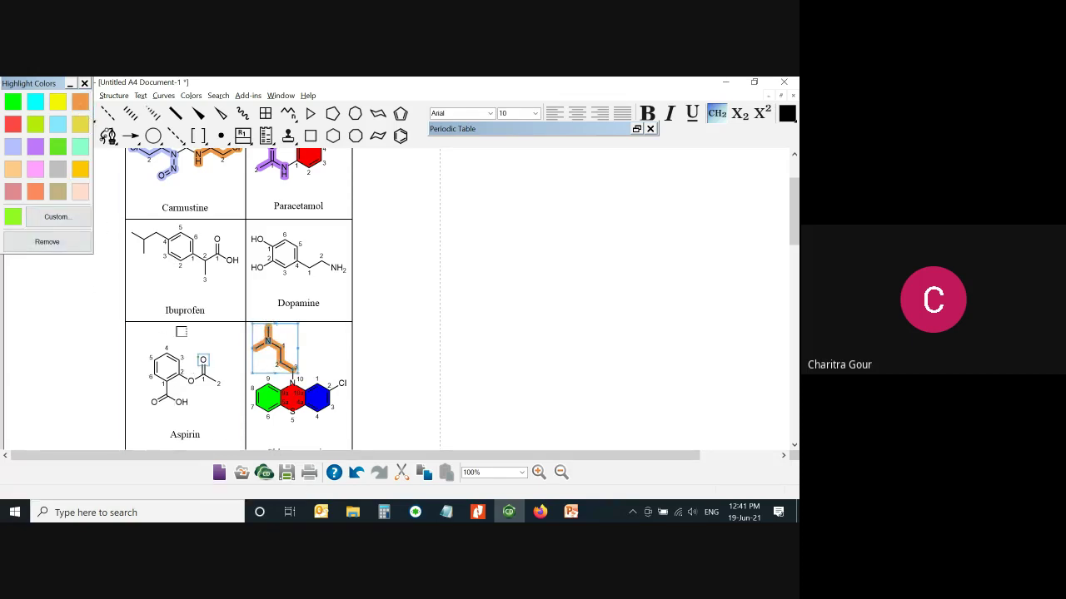
Highlight aspirin's acetyl ester group in pale pink and ibuprofen's isobutyl group in bright green, and close the highlight palette
{"action": "left_click_drag", "start_coordinate": [187, 342], "coordinate": [234, 416]}
{"action": "left_click", "coordinate": [80, 192]}
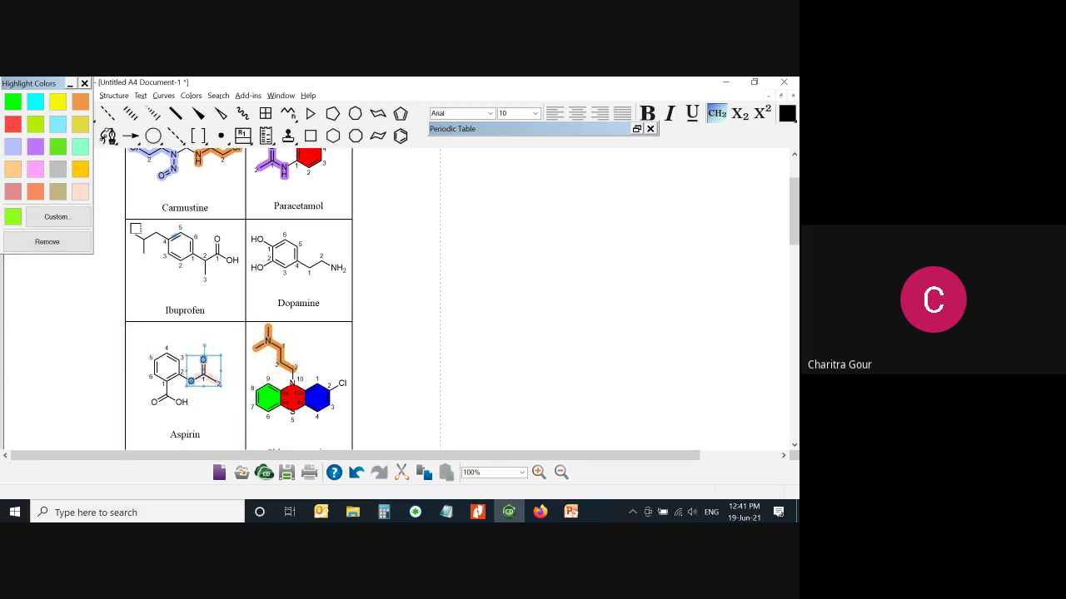
{"action": "left_click_drag", "start_coordinate": [131, 223], "coordinate": [165, 263]}
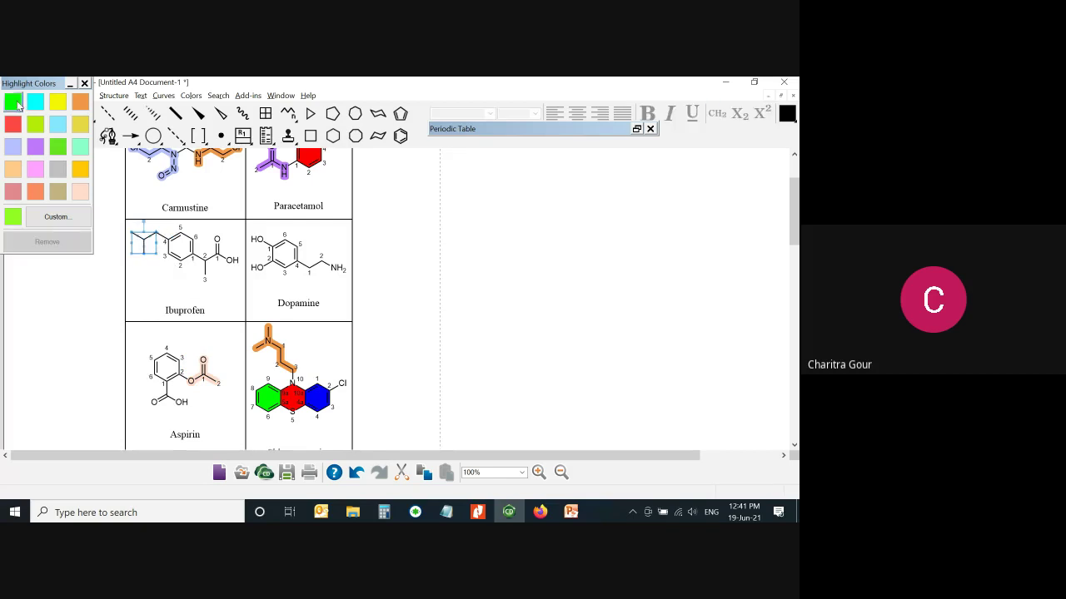
{"action": "left_click", "coordinate": [13, 101]}
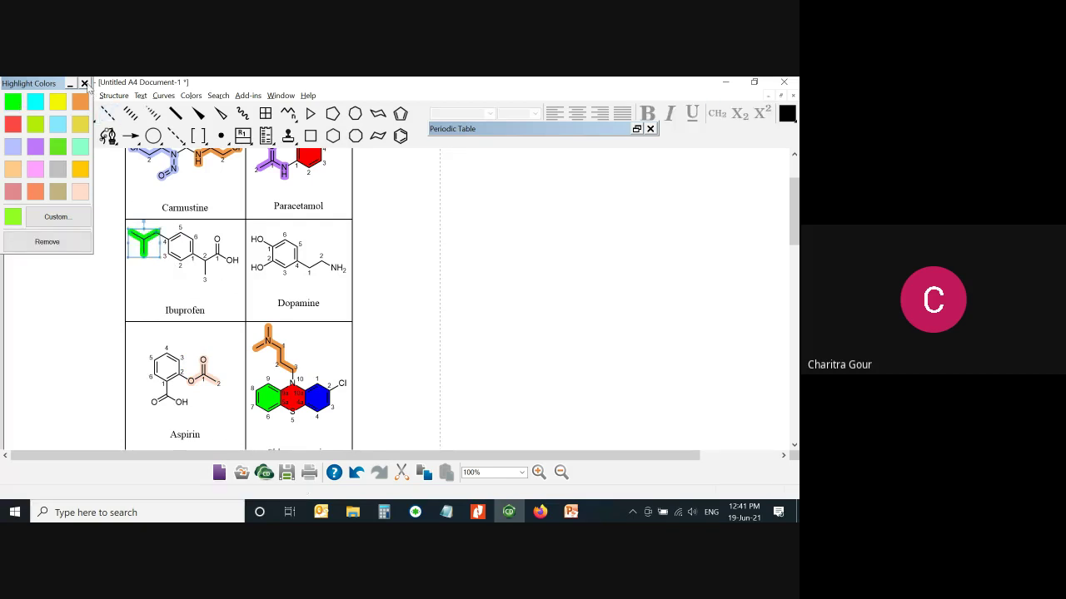
{"action": "left_click", "coordinate": [84, 83]}
Fill the benzene ring of dopamine with purple, ring fill Color # 20, and clear the selection
{"action": "scroll", "coordinate": [229, 271], "scroll_direction": "up", "scroll_amount": 3}
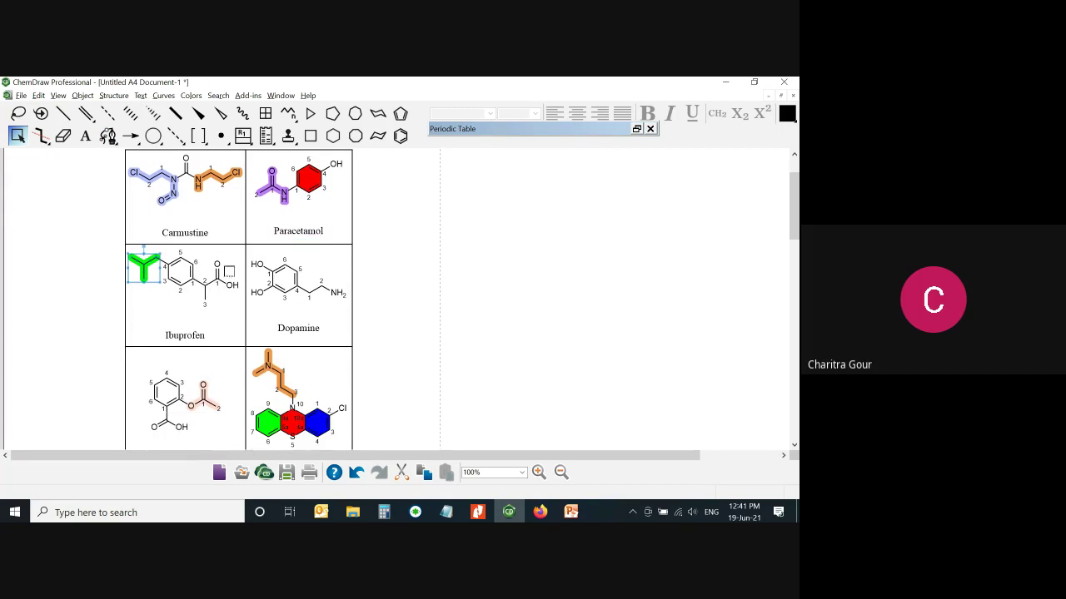
{"action": "left_click_drag", "start_coordinate": [264, 253], "coordinate": [308, 315]}
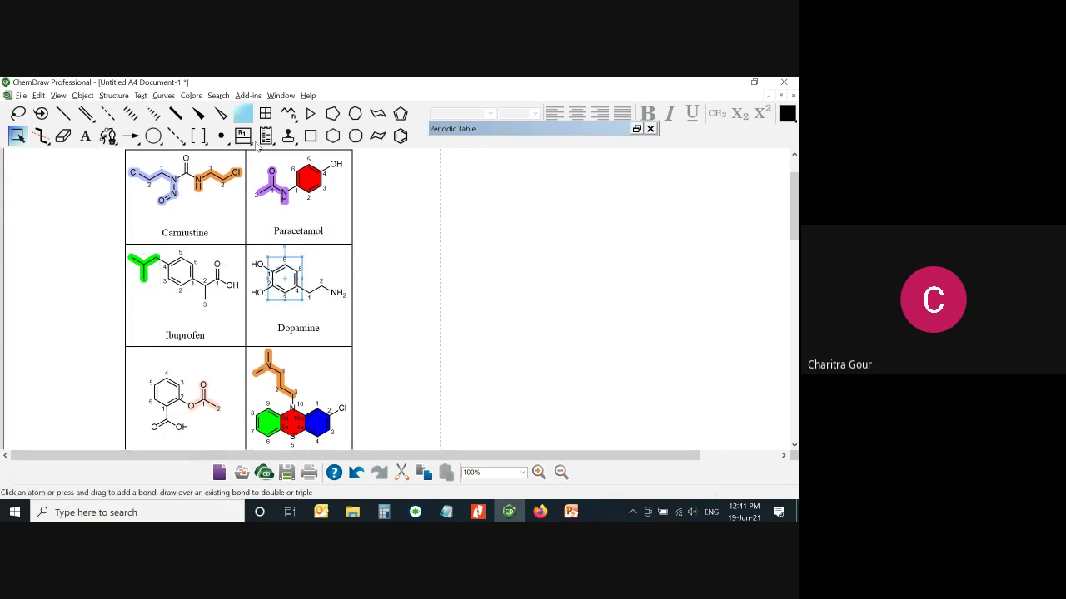
{"action": "left_click", "coordinate": [163, 95]}
{"action": "mouse_move", "coordinate": [191, 95]}
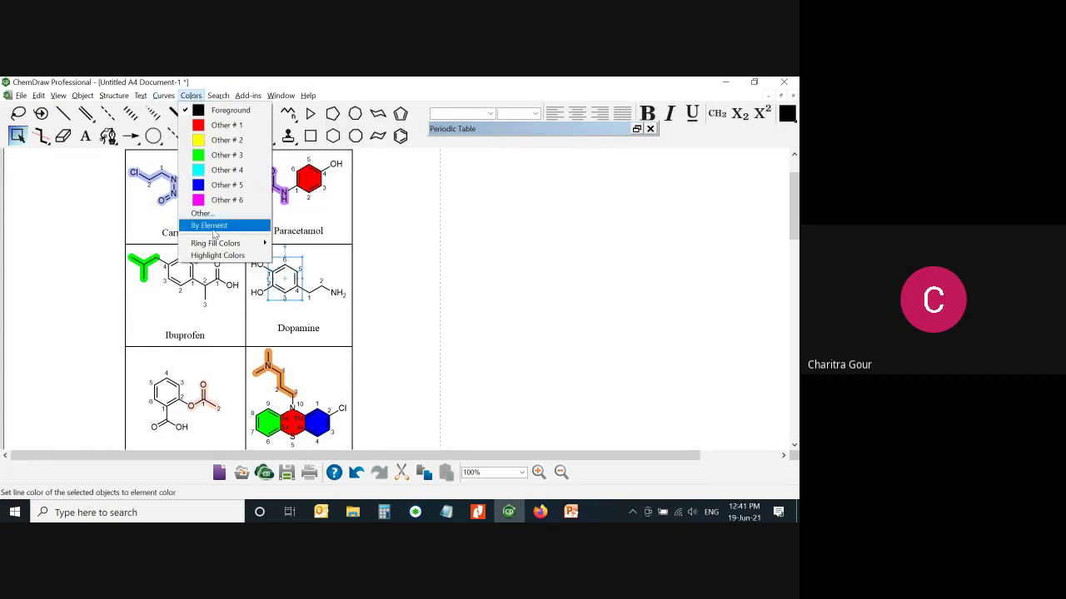
{"action": "mouse_move", "coordinate": [221, 244]}
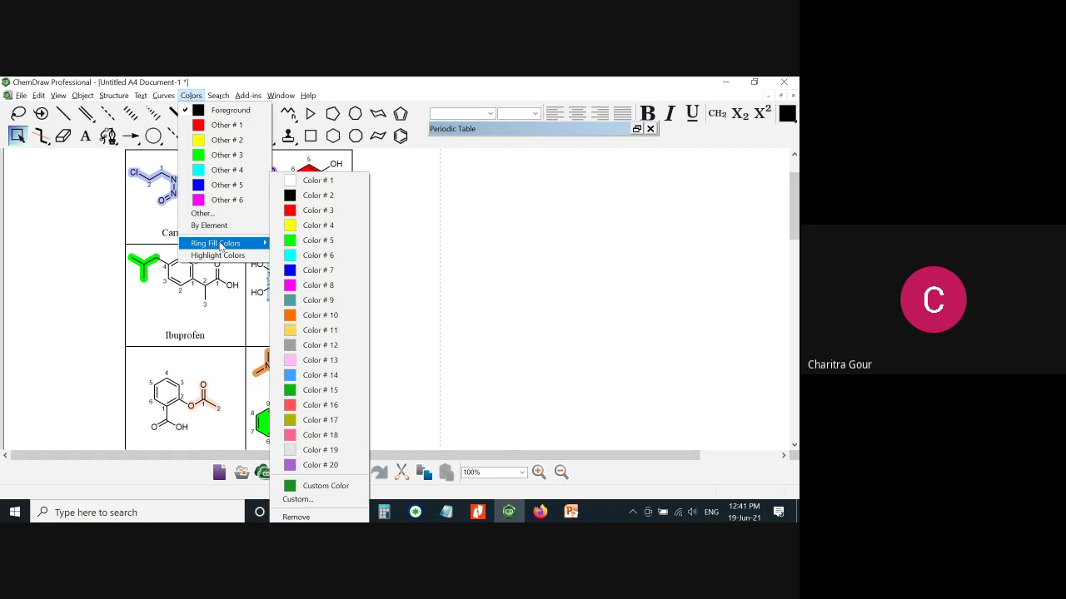
{"action": "left_click", "coordinate": [346, 464]}
{"action": "left_click", "coordinate": [426, 329]}
{"action": "scroll", "coordinate": [405, 365], "scroll_direction": "down", "scroll_amount": 1}
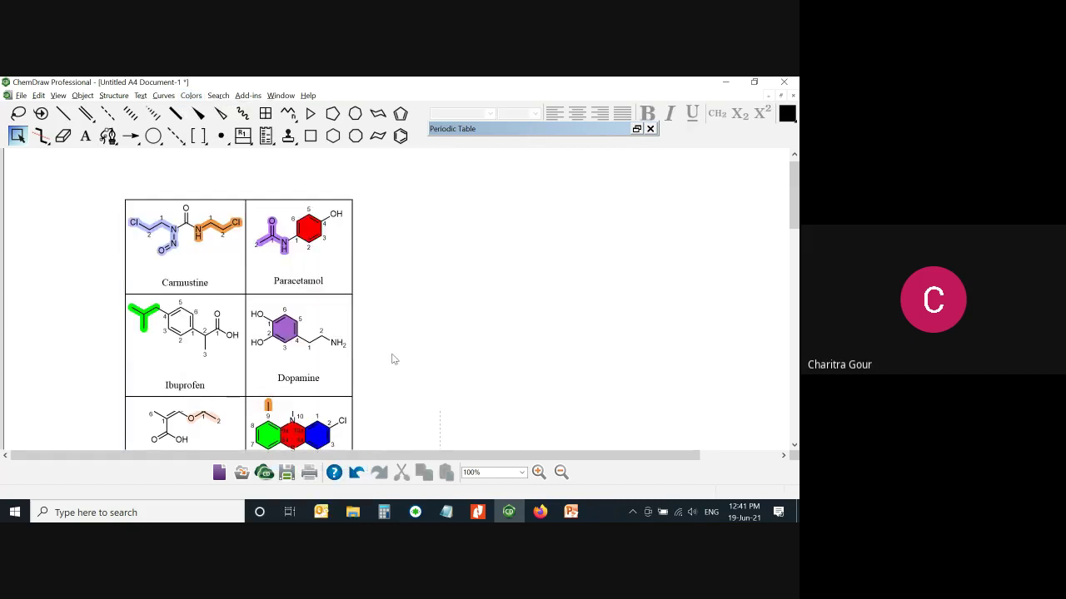
{"action": "scroll", "coordinate": [397, 358], "scroll_direction": "down", "scroll_amount": 4}
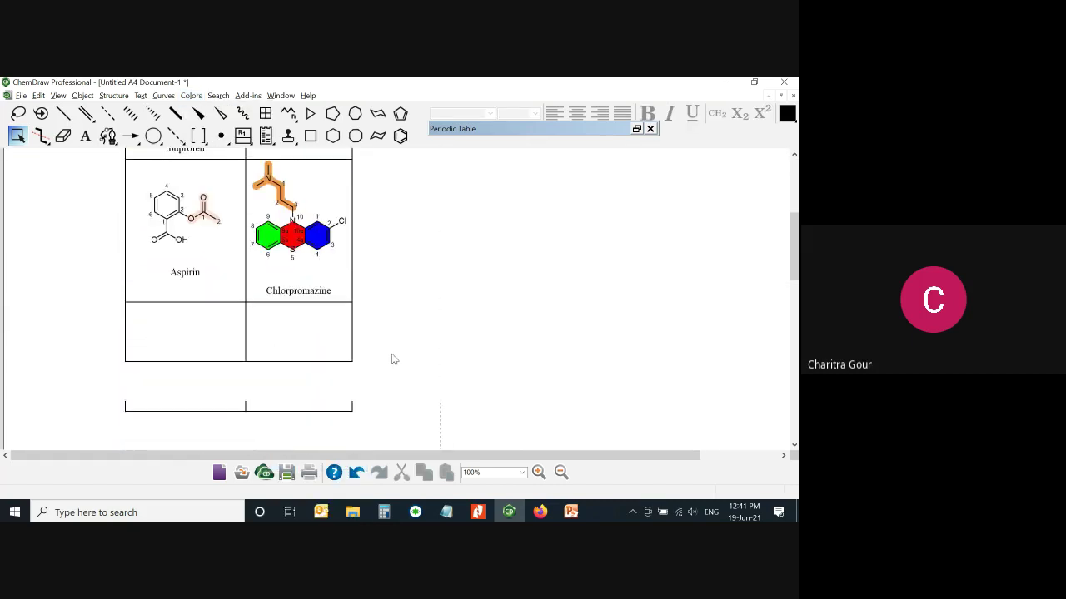
{"action": "scroll", "coordinate": [395, 359], "scroll_direction": "up", "scroll_amount": 5}
{"action": "scroll", "coordinate": [394, 359], "scroll_direction": "up", "scroll_amount": 2}
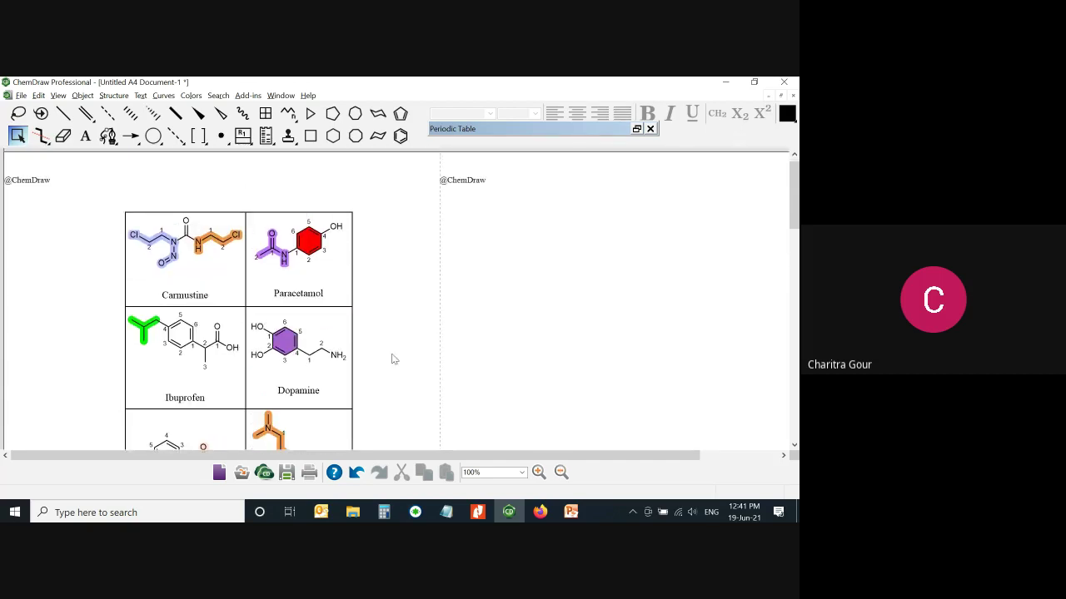
{"action": "scroll", "coordinate": [394, 359], "scroll_direction": "down", "scroll_amount": 1}
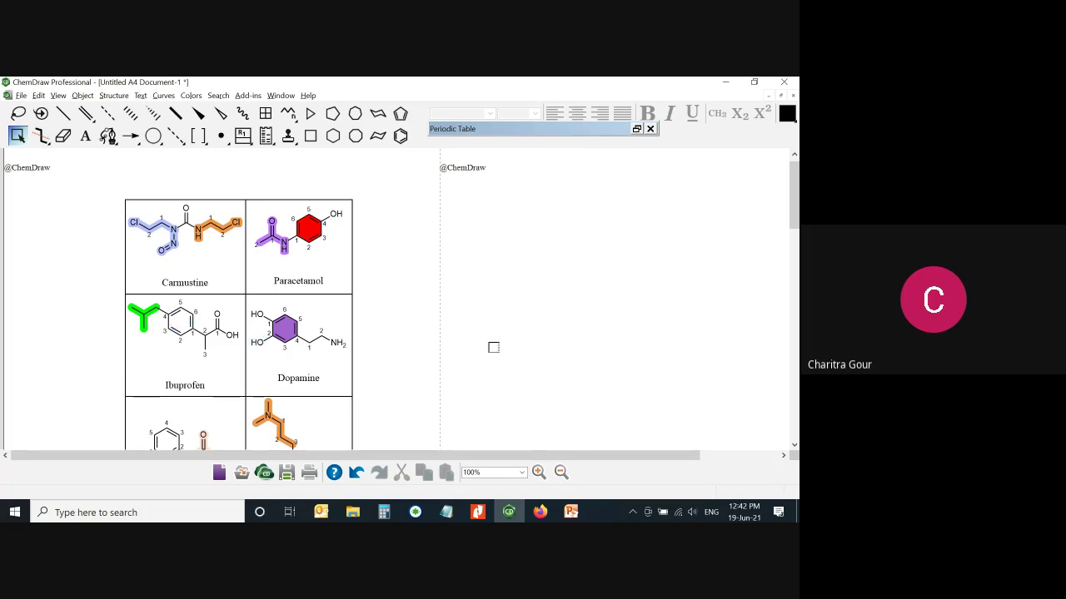
Draw a benzene ring on the blank page beside the table and switch its aromatic display to a circle
{"action": "key", "text": "b"}
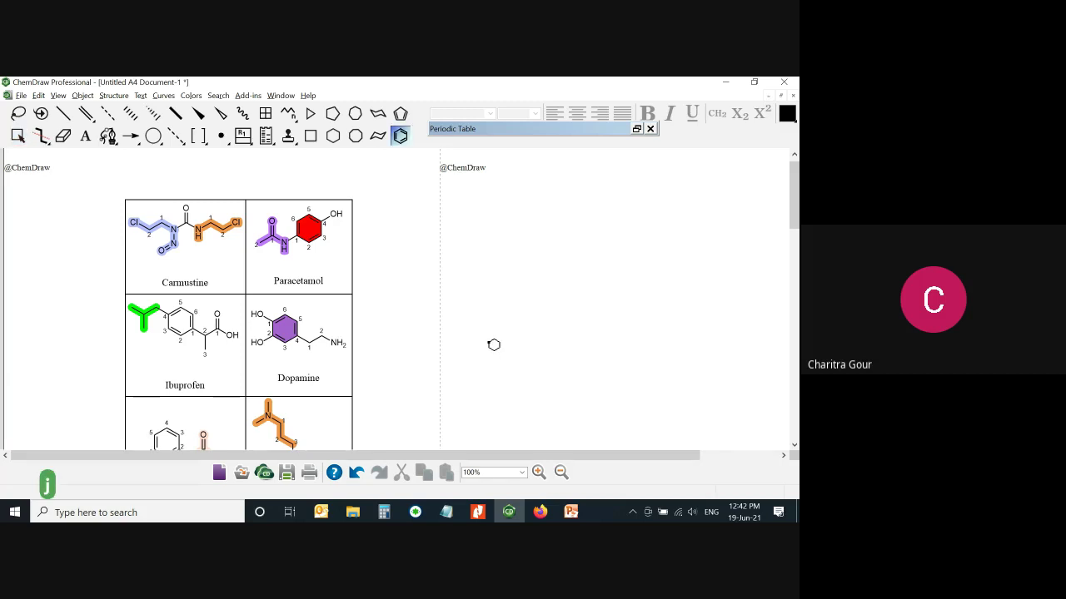
{"action": "left_click", "coordinate": [465, 270]}
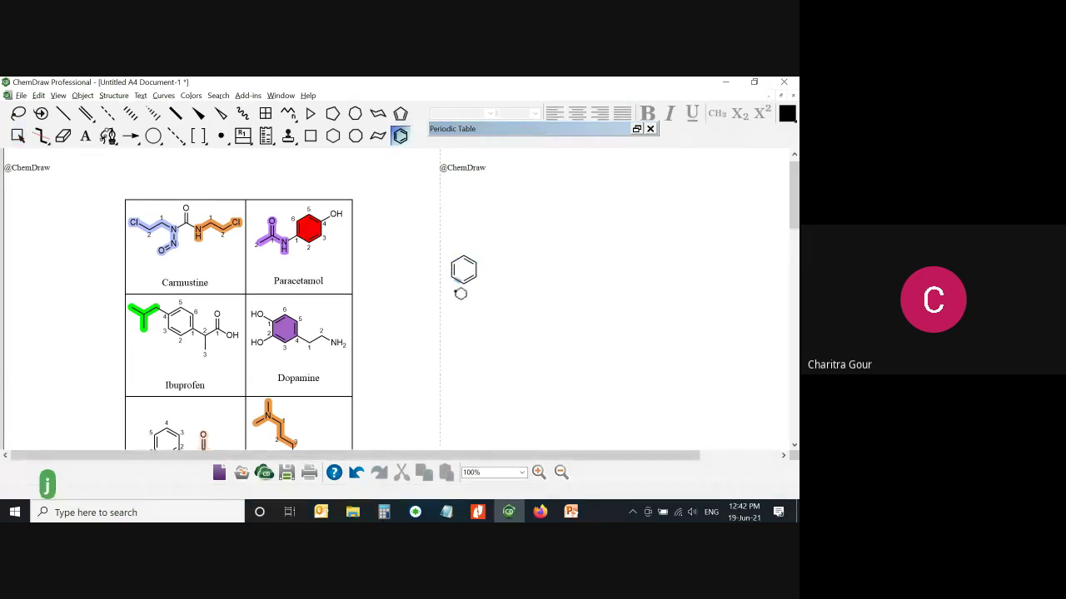
{"action": "key", "text": "ctrl+a"}
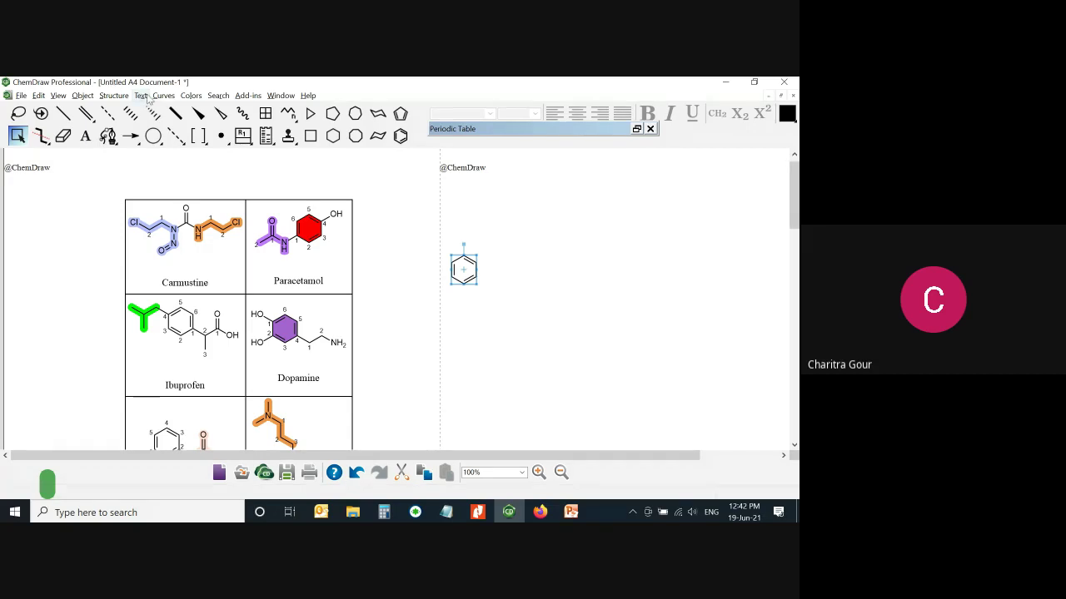
{"action": "left_click", "coordinate": [113, 95]}
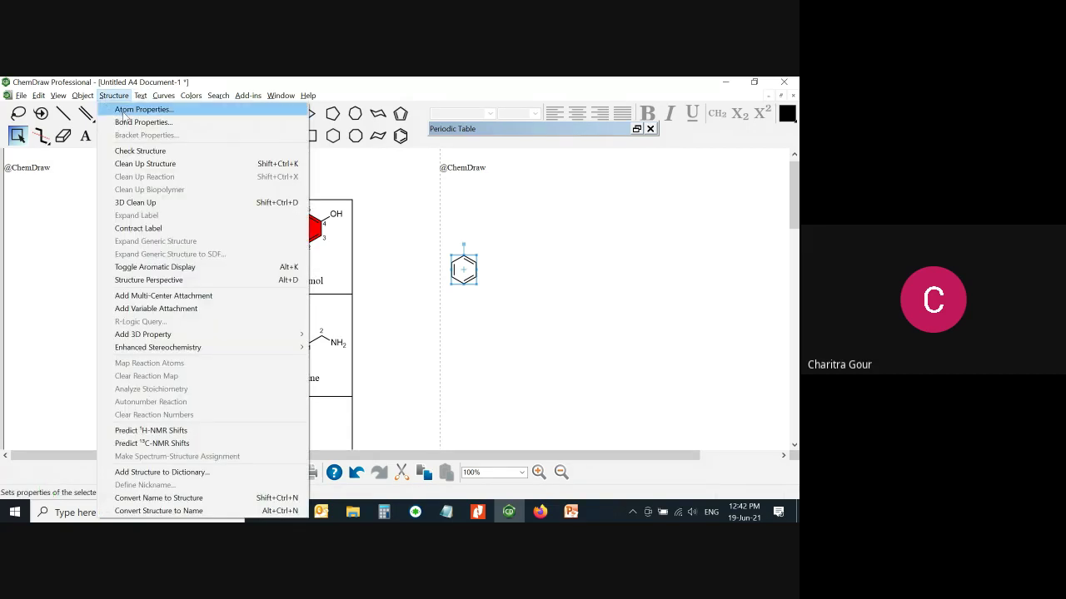
{"action": "left_click", "coordinate": [192, 268]}
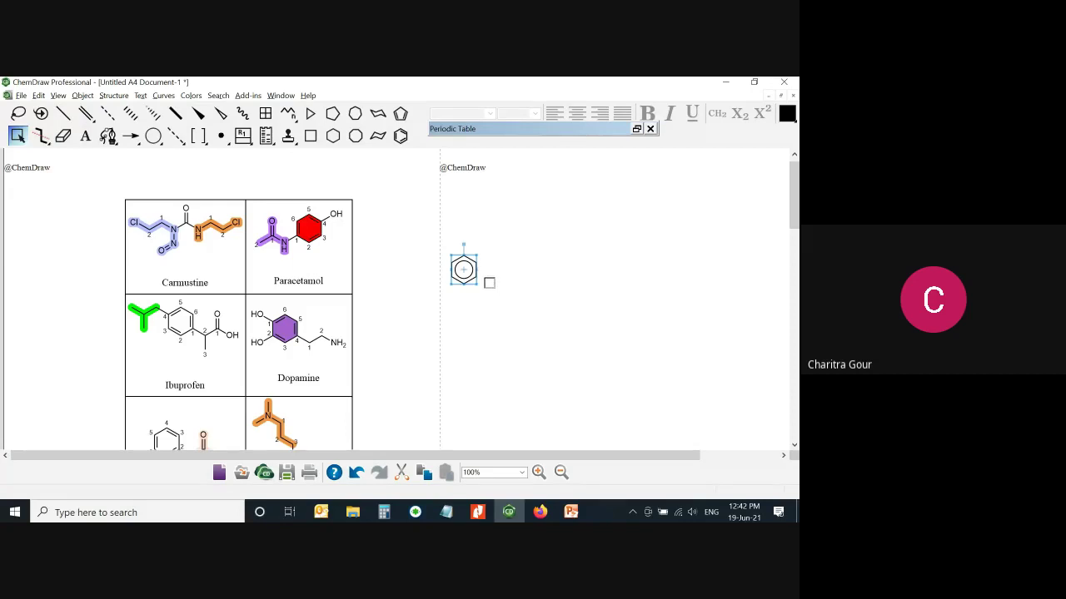
Add a reaction arrow with a copy of the benzene ring as product, and toggle the copy's aromatic display repeatedly, ending on the circle
{"action": "key", "text": "ctrl+Right"}
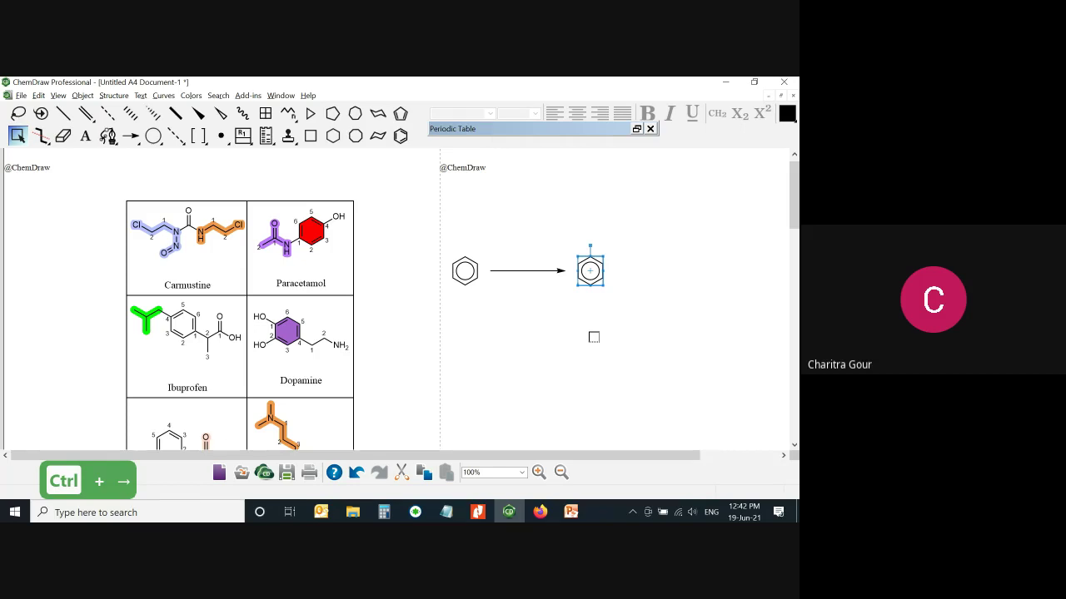
{"action": "key", "text": "alt+k"}
{"action": "key", "text": "alt+k"}
{"action": "key", "text": "alt+k"}
{"action": "key", "text": "alt+k"}
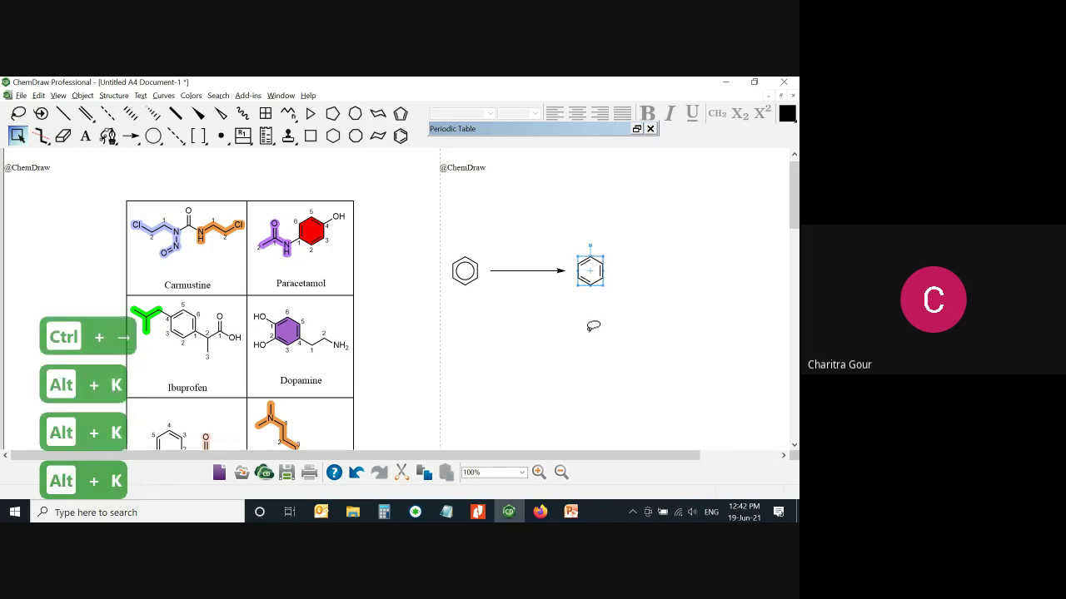
{"action": "key", "text": "alt+k"}
{"action": "key", "text": "alt+k"}
{"action": "key", "text": "alt+k"}
{"action": "key", "text": "alt+k"}
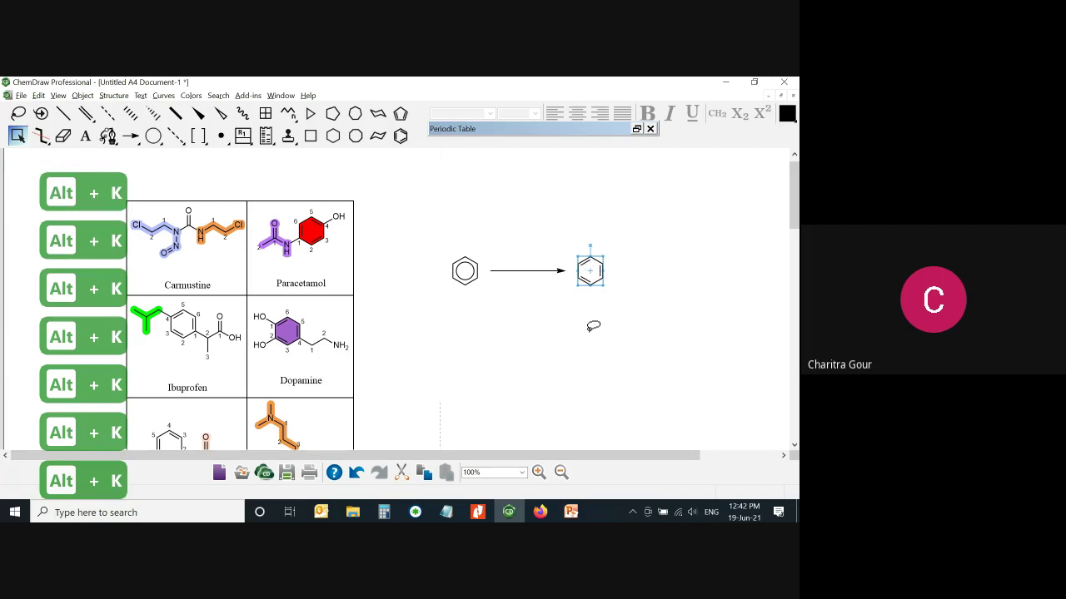
{"action": "key", "text": "alt+k"}
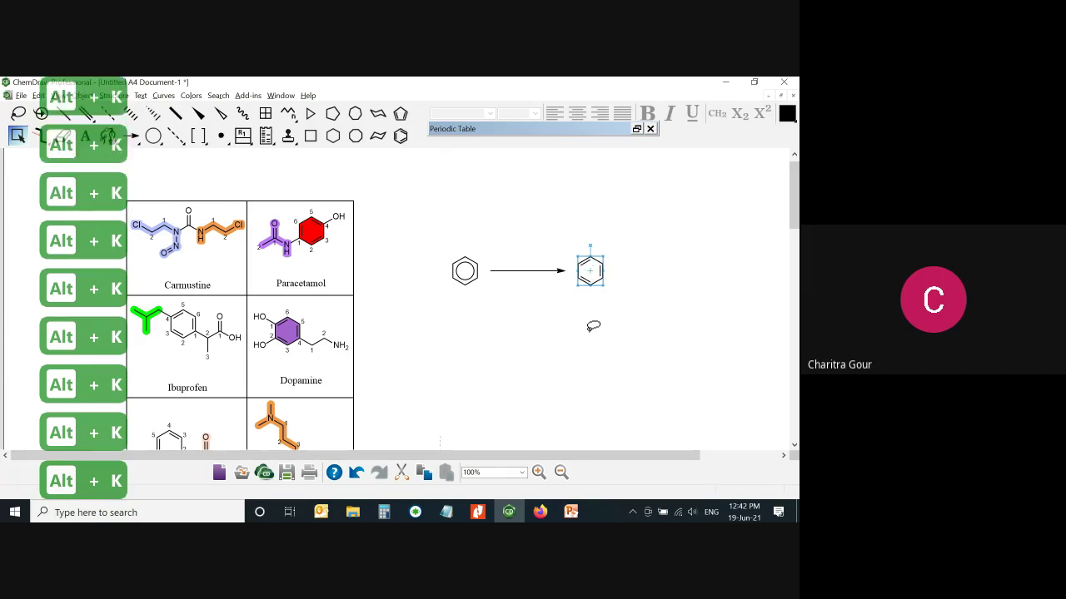
{"action": "key", "text": "alt+k"}
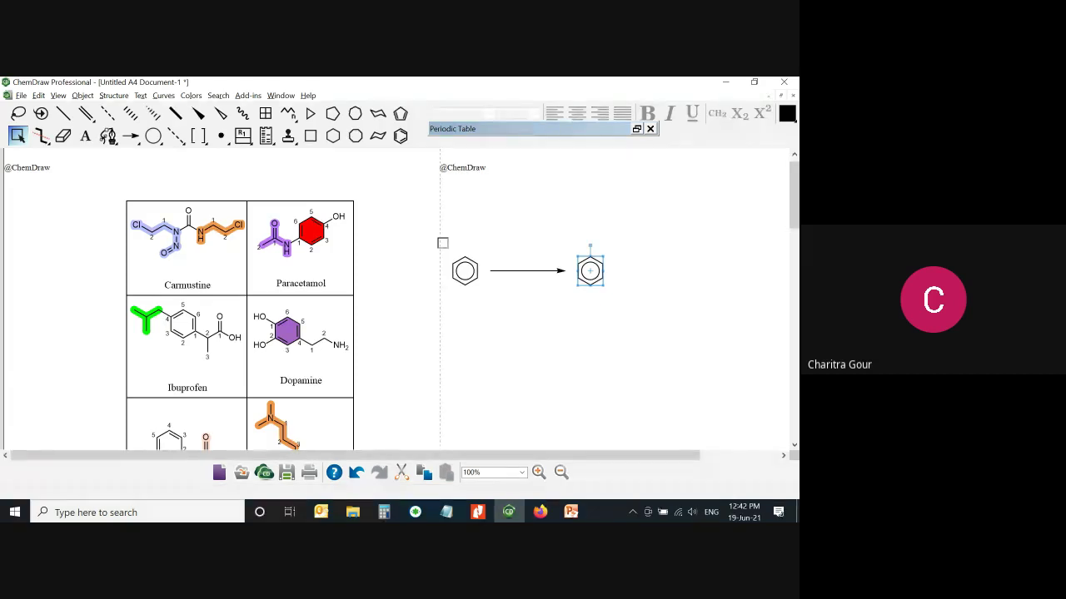
Delete the benzene reaction scheme and the whole table of drug structures from the document
{"action": "left_click_drag", "start_coordinate": [442, 242], "coordinate": [713, 337]}
{"action": "key", "text": "Delete"}
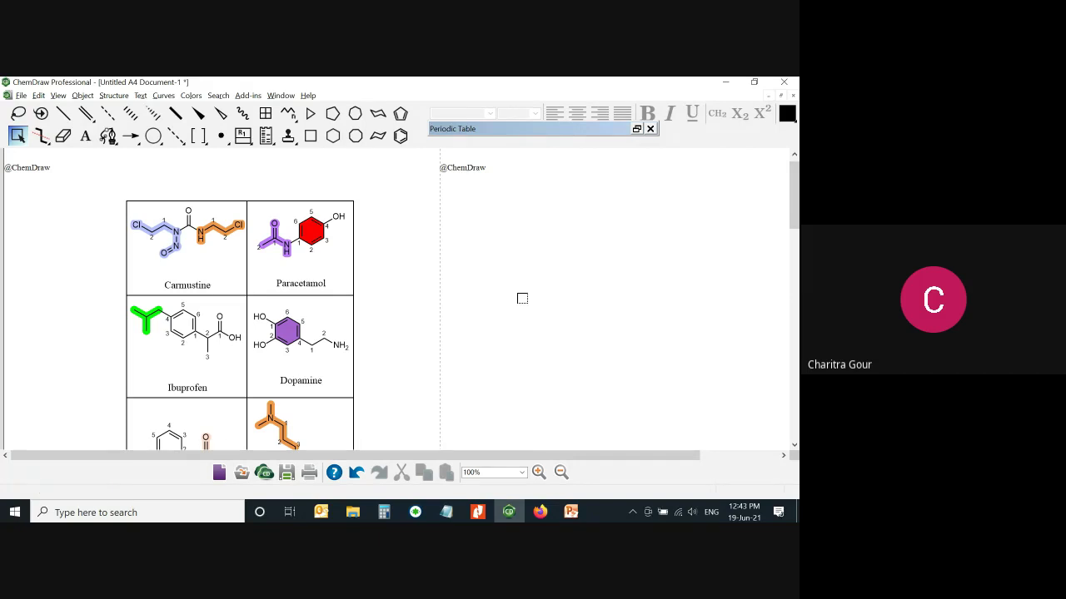
{"action": "left_click_drag", "start_coordinate": [555, 455], "coordinate": [634, 467]}
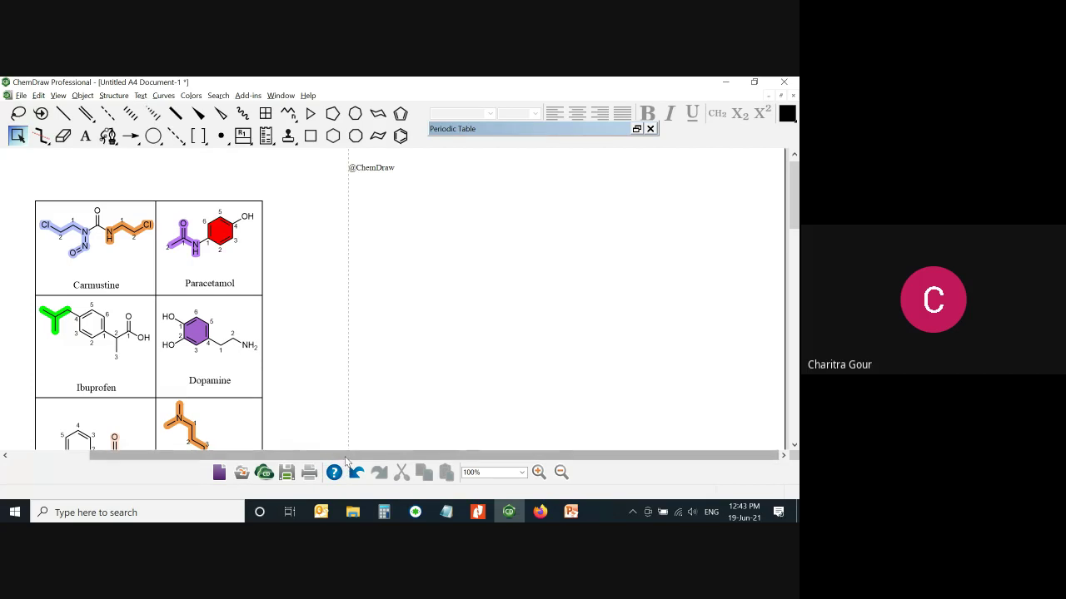
{"action": "left_click_drag", "start_coordinate": [346, 457], "coordinate": [156, 453]}
{"action": "key", "text": "ctrl+a"}
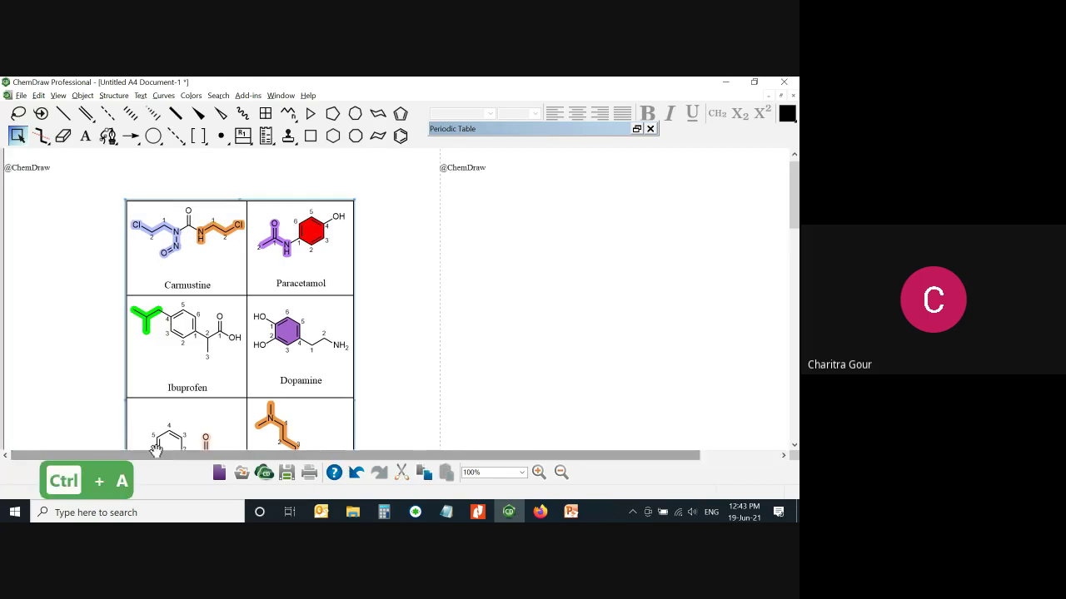
{"action": "key", "text": "Delete"}
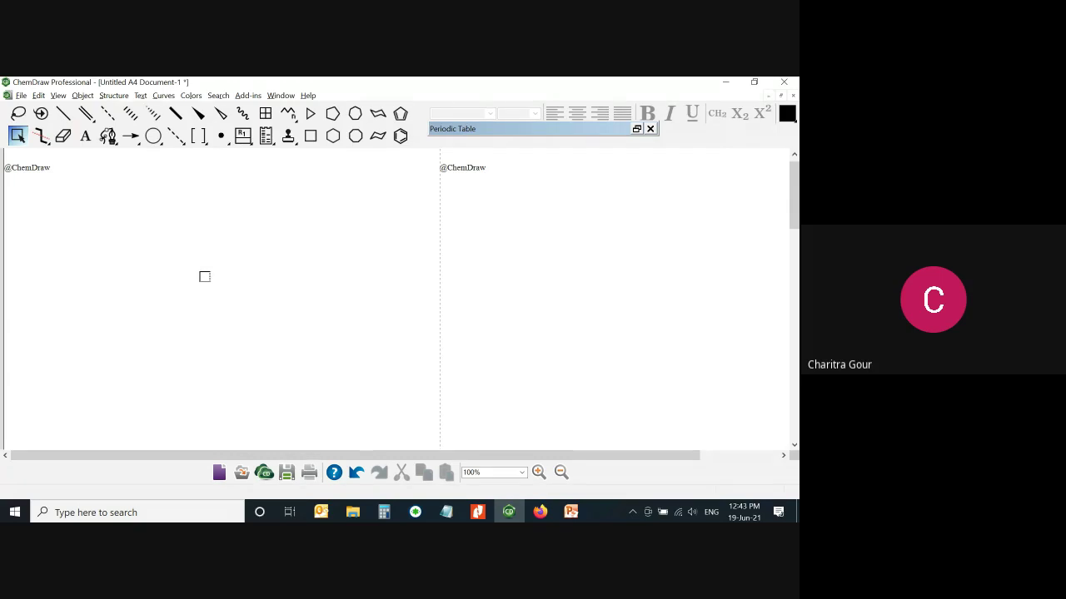
Draw a benzene ring on the empty page and fuse a five-membered ring onto its right-hand bond
{"action": "key", "text": "j"}
{"action": "left_click", "coordinate": [143, 291]}
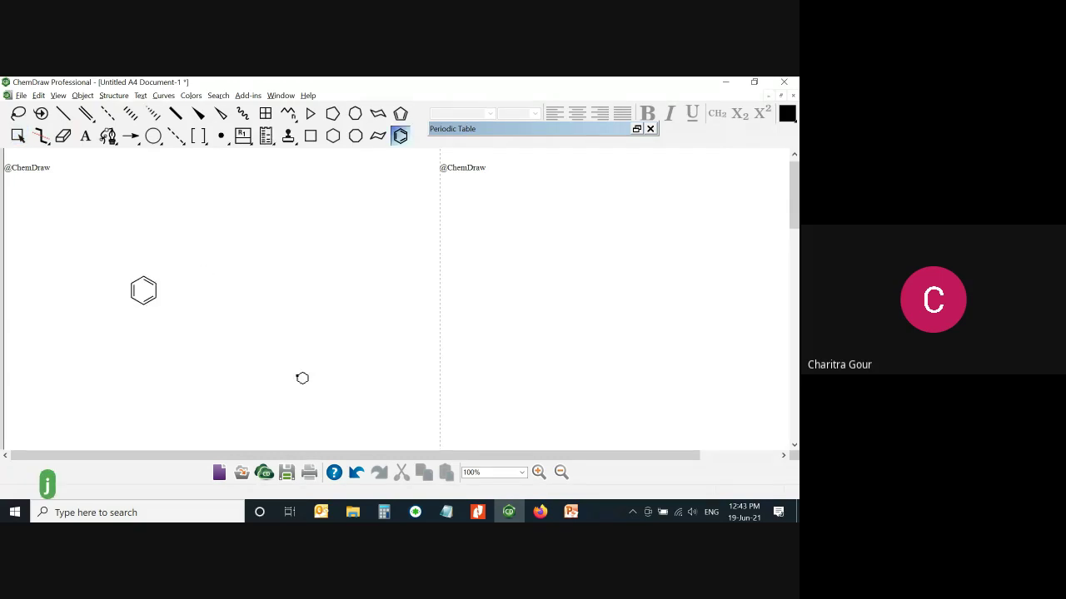
{"action": "key", "text": "shift+Return"}
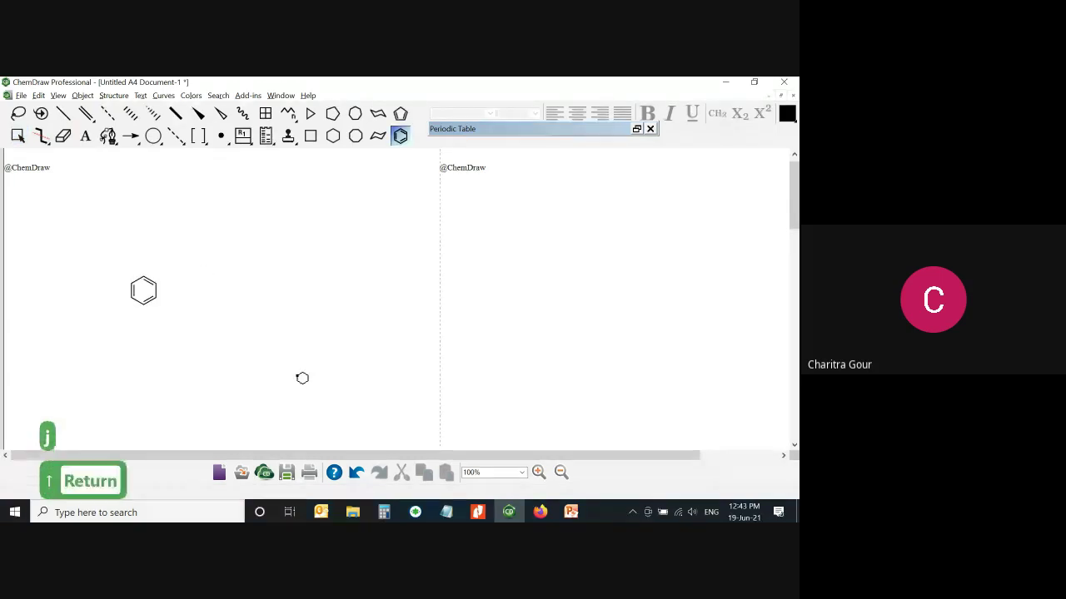
{"action": "key", "text": "Return"}
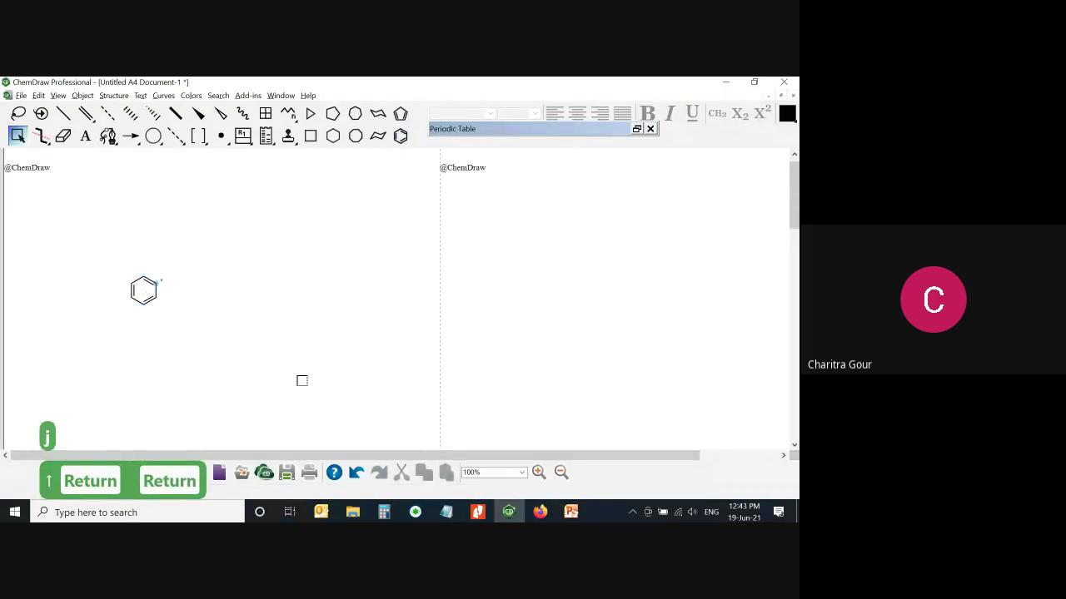
{"action": "key", "text": "Down"}
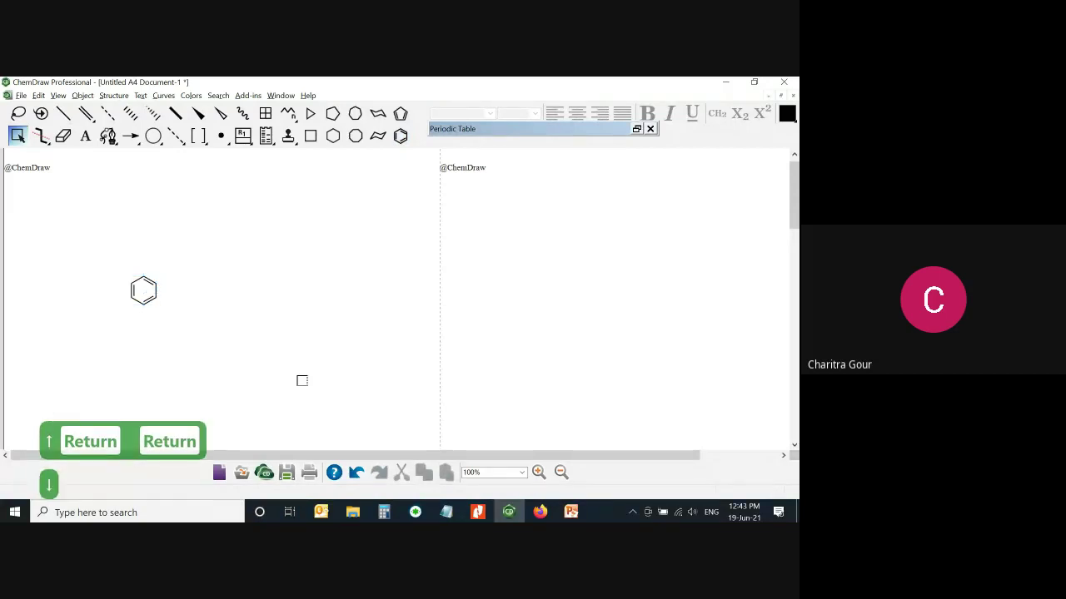
{"action": "key", "text": "5"}
Add a double-bonded oxygen to the upper carbon of the five-membered ring
{"action": "key", "text": "Left"}
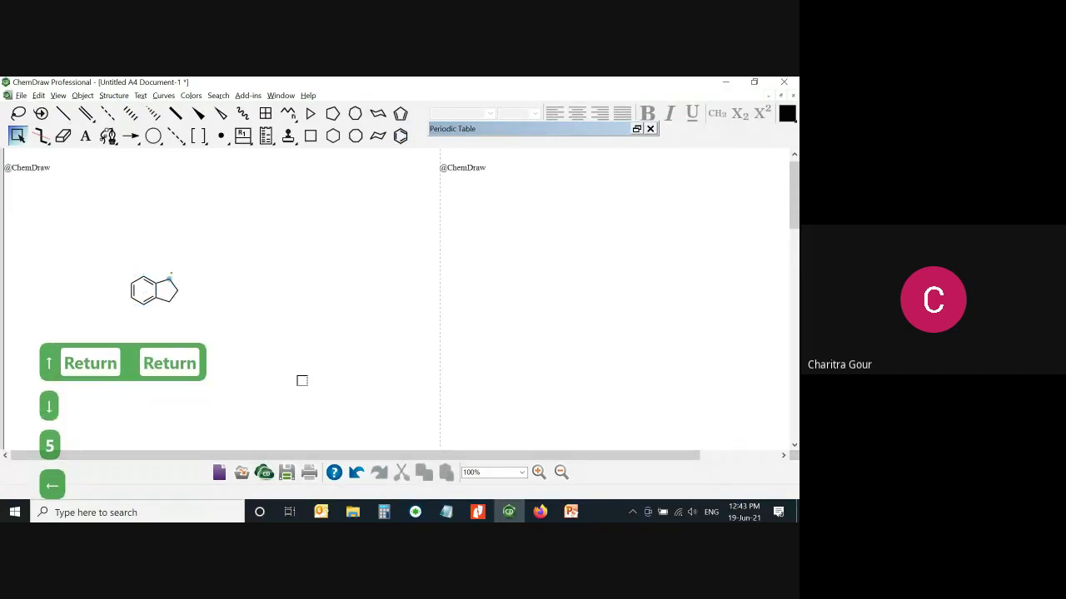
{"action": "key", "text": "1"}
{"action": "key", "text": "Down"}
{"action": "key", "text": "2"}
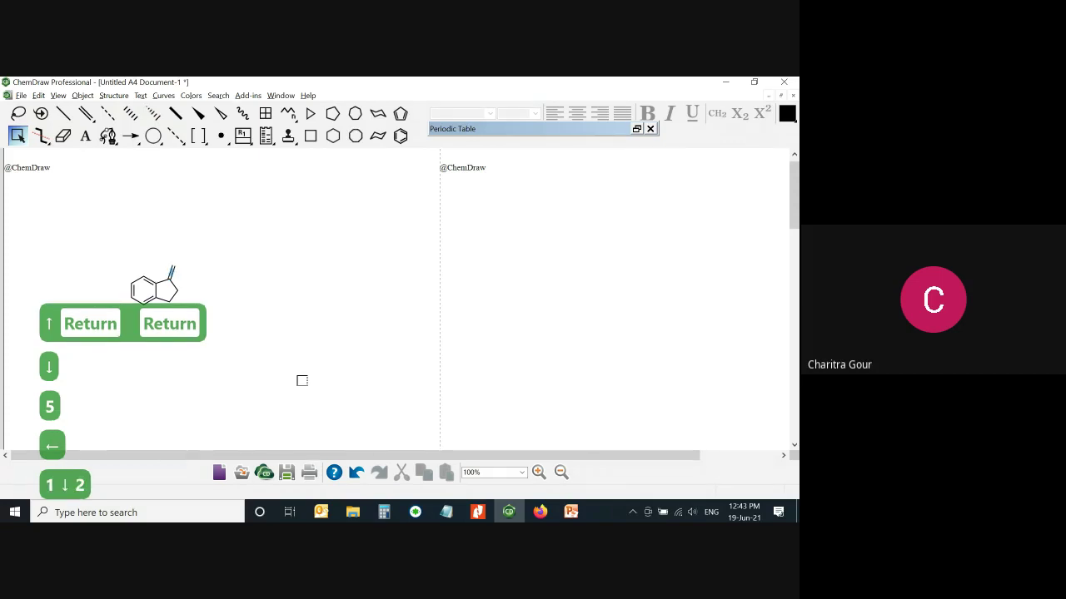
{"action": "key", "text": "Up"}
{"action": "key", "text": "o"}
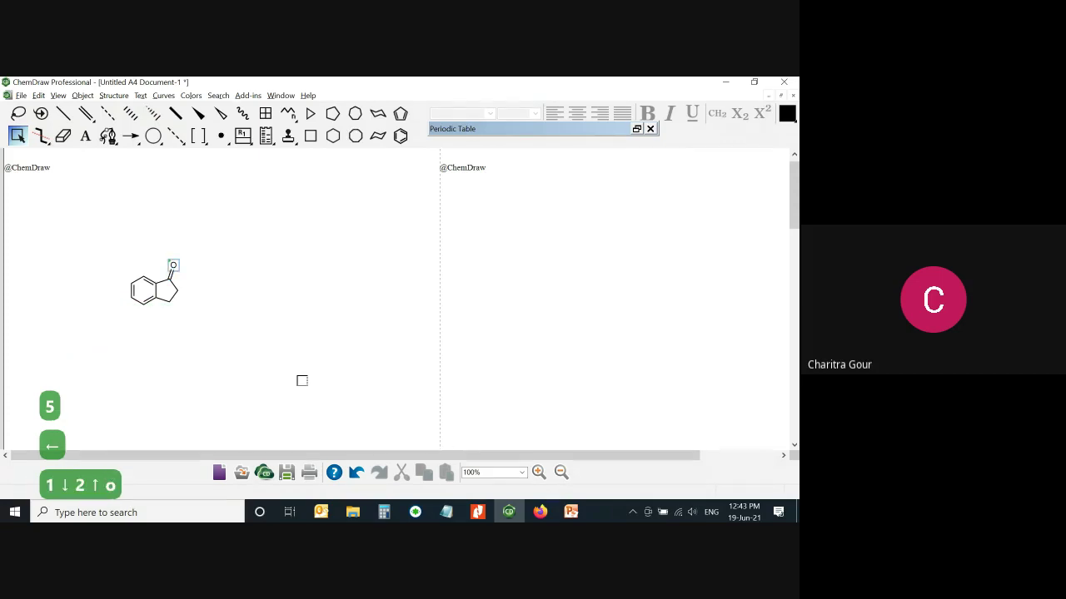
Add a methyl group to the upper ring-fusion carbon beside the carbonyl
{"action": "key", "text": "Down"}
{"action": "key", "text": "Left"}
{"action": "key", "text": "Left"}
{"action": "key", "text": "Left"}
{"action": "key", "text": "1"}
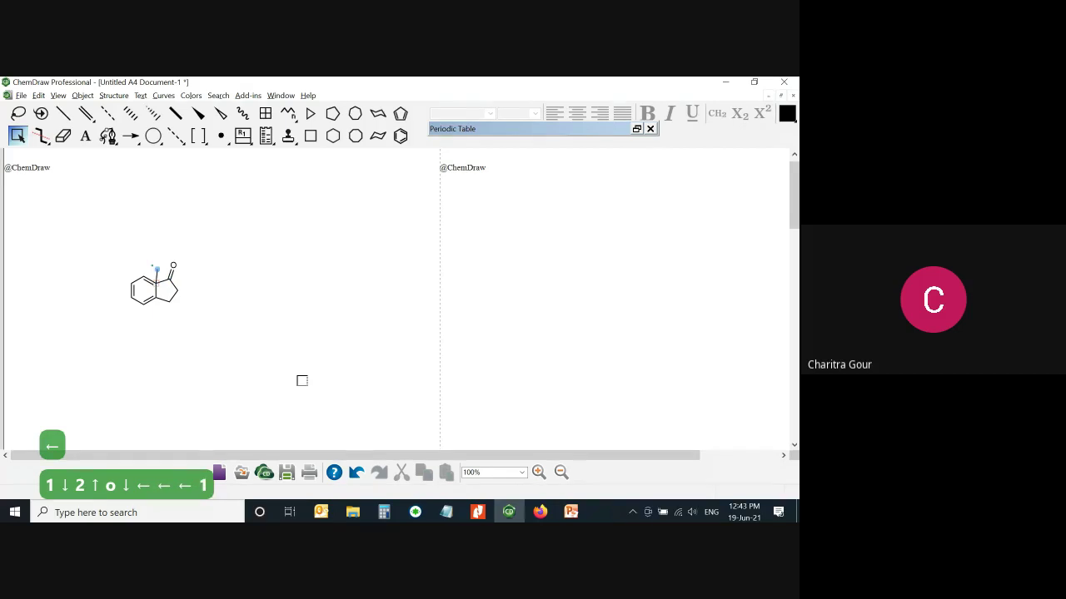
Convert all three double bonds of the six-membered ring to single bonds
{"action": "key", "text": "Down"}
{"action": "key", "text": "Down"}
{"action": "key", "text": "Left"}
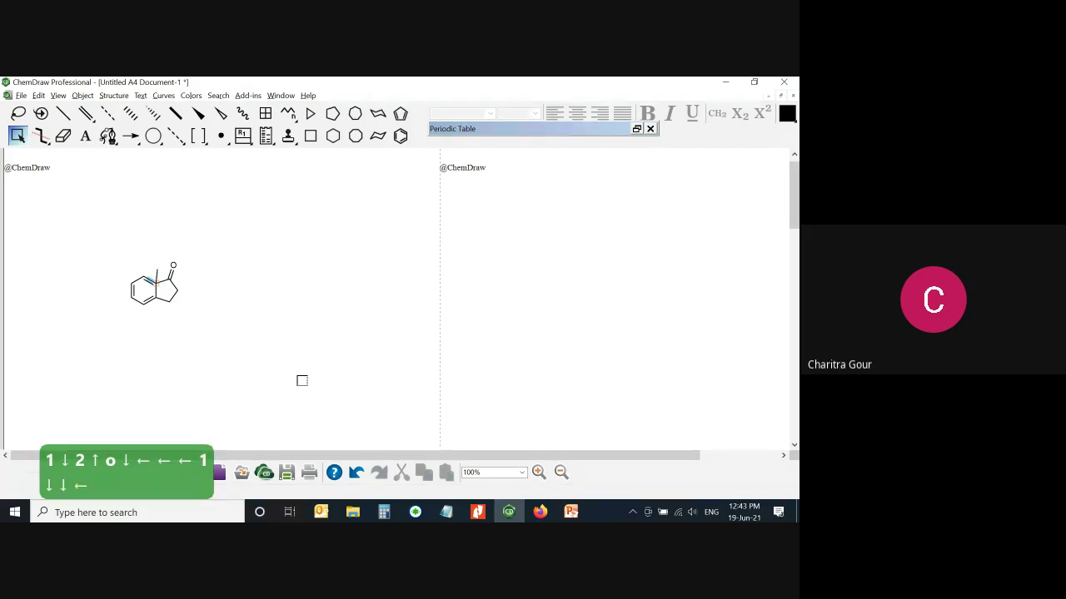
{"action": "key", "text": "1"}
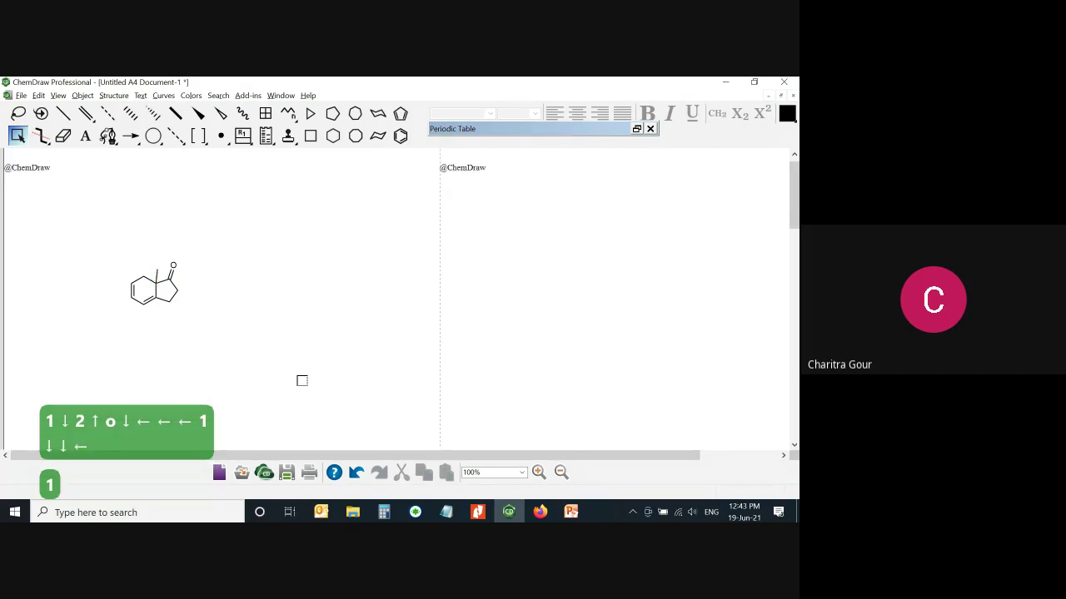
{"action": "key", "text": "Left"}
{"action": "key", "text": "Left"}
{"action": "key", "text": "Left"}
{"action": "key", "text": "Down"}
{"action": "key", "text": "1"}
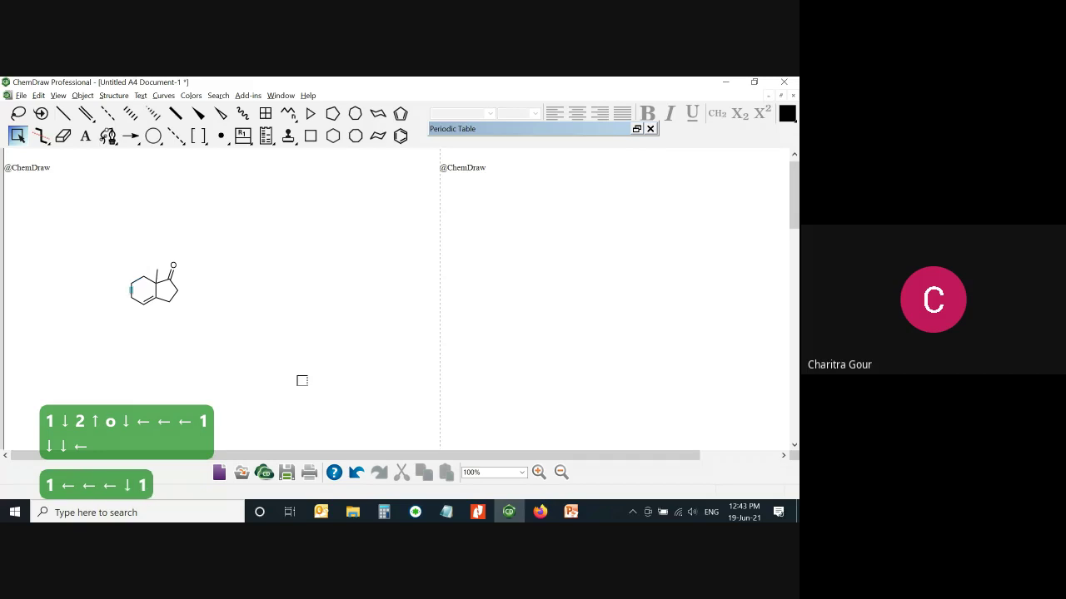
{"action": "key", "text": "Down"}
{"action": "key", "text": "Down"}
{"action": "key", "text": "Right"}
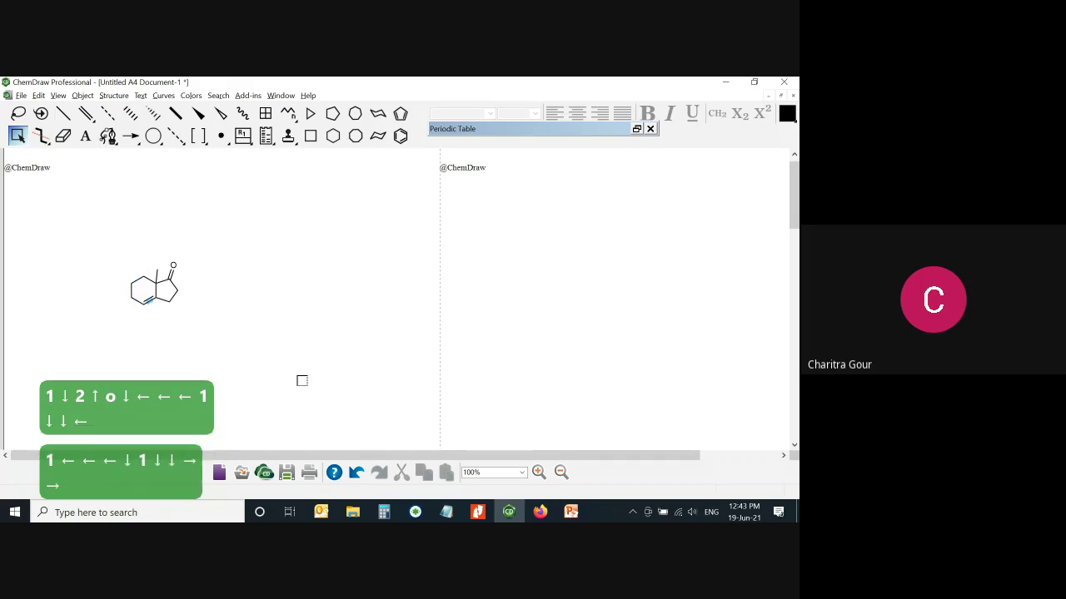
{"action": "key", "text": "Right"}
{"action": "key", "text": "1"}
Add a double-bonded oxygen to the lower-left carbon of the six-membered ring
{"action": "key", "text": "Left"}
{"action": "key", "text": "Left"}
{"action": "key", "text": "Left"}
{"action": "key", "text": "1"}
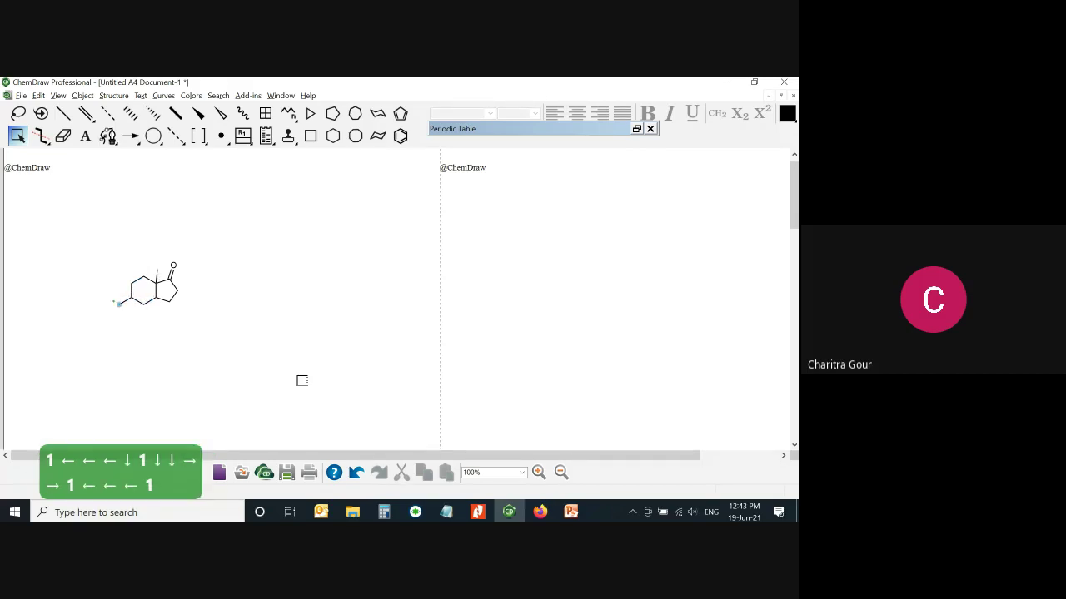
{"action": "key", "text": "Right"}
{"action": "key", "text": "2"}
{"action": "key", "text": "Left"}
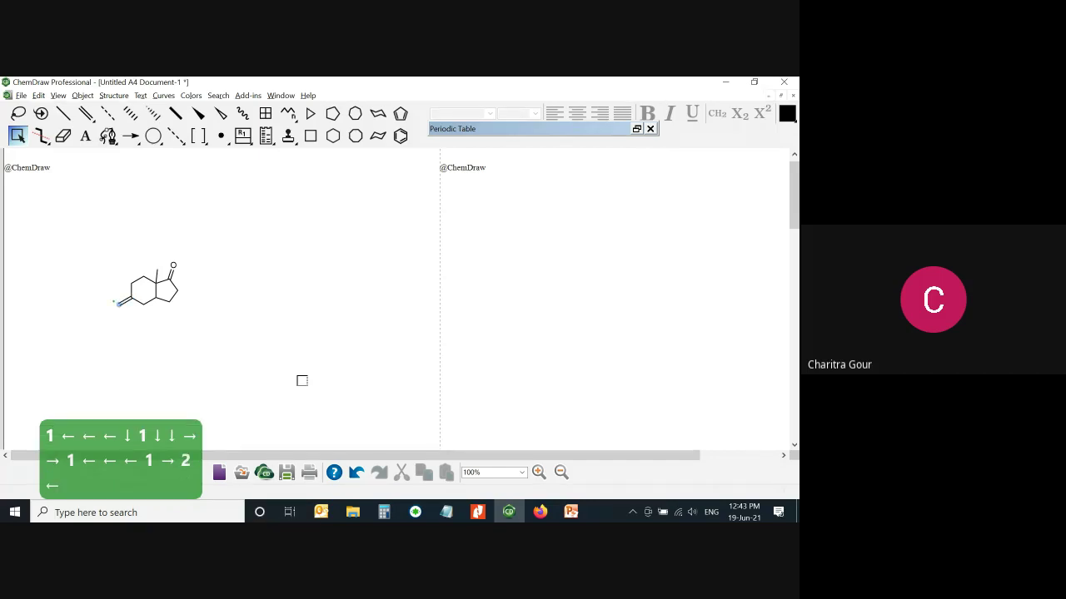
{"action": "key", "text": "o"}
Convert the six-membered ring's bond between its lowest carbon and the lower ring-fusion carbon to a double bond
{"action": "key", "text": "Up"}
{"action": "key", "text": "Right"}
{"action": "key", "text": "Right"}
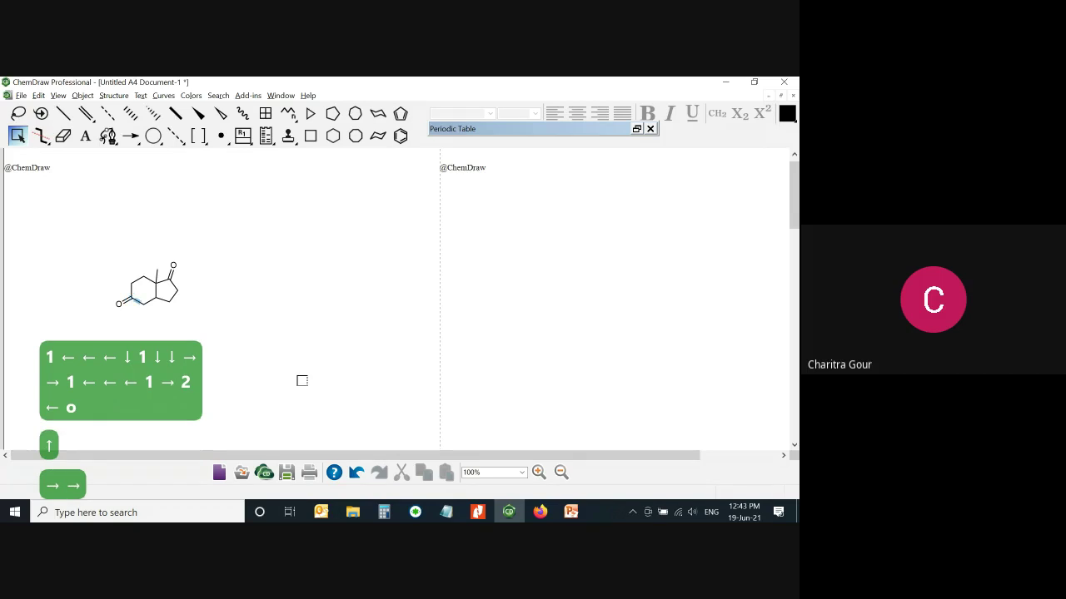
{"action": "key", "text": "Down"}
{"action": "key", "text": "Down"}
{"action": "key", "text": "Right"}
{"action": "key", "text": "2"}
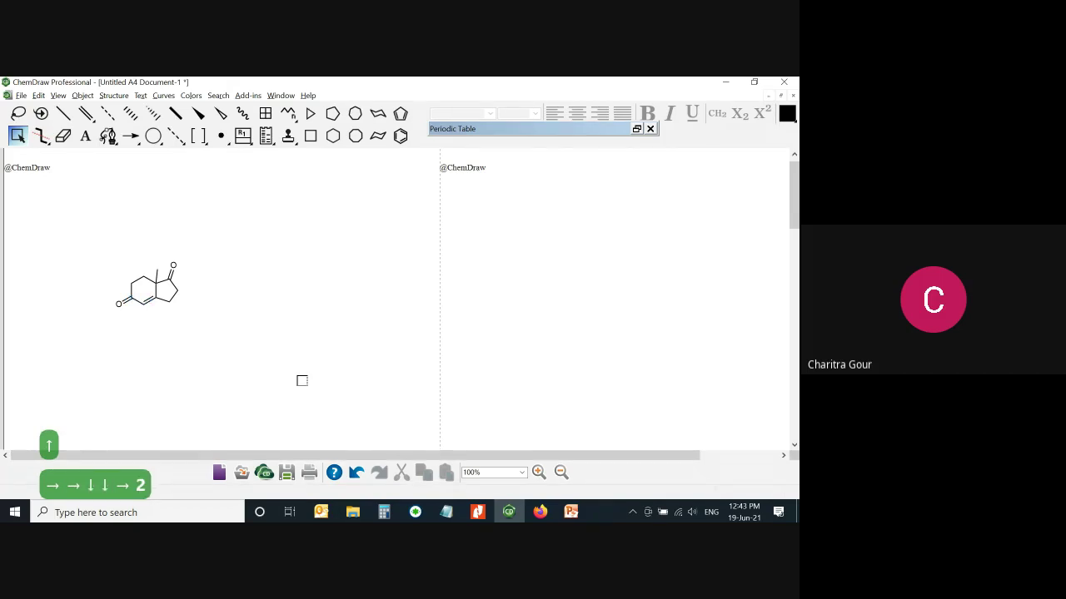
Extend the finished diketone into a scheme of arrows and structure copies: three rightward, one downward and one leftward
{"action": "key", "text": "ctrl+a"}
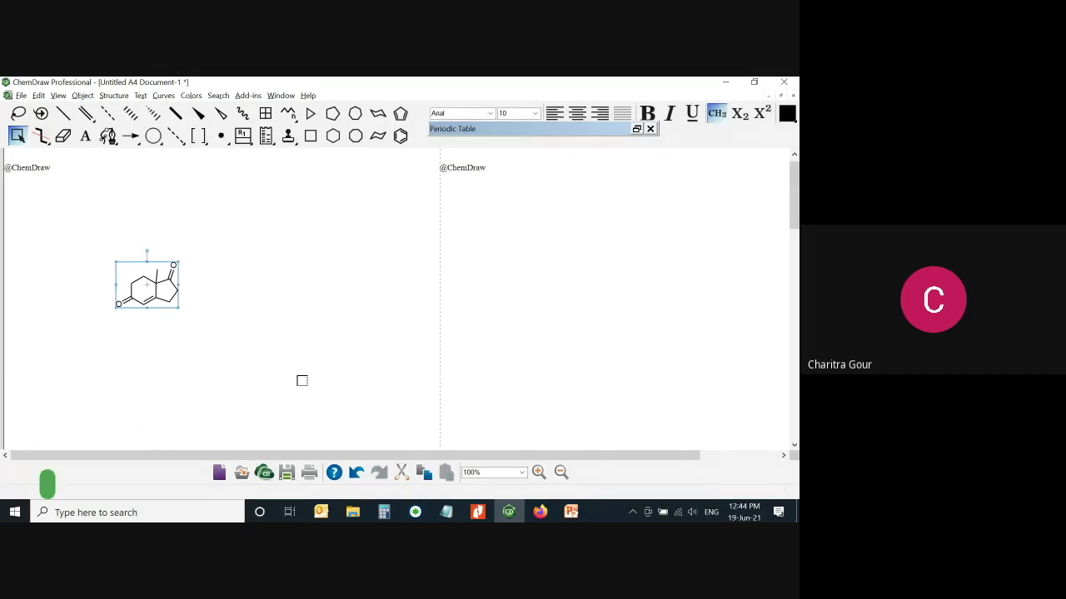
{"action": "key", "text": "ctrl+Right"}
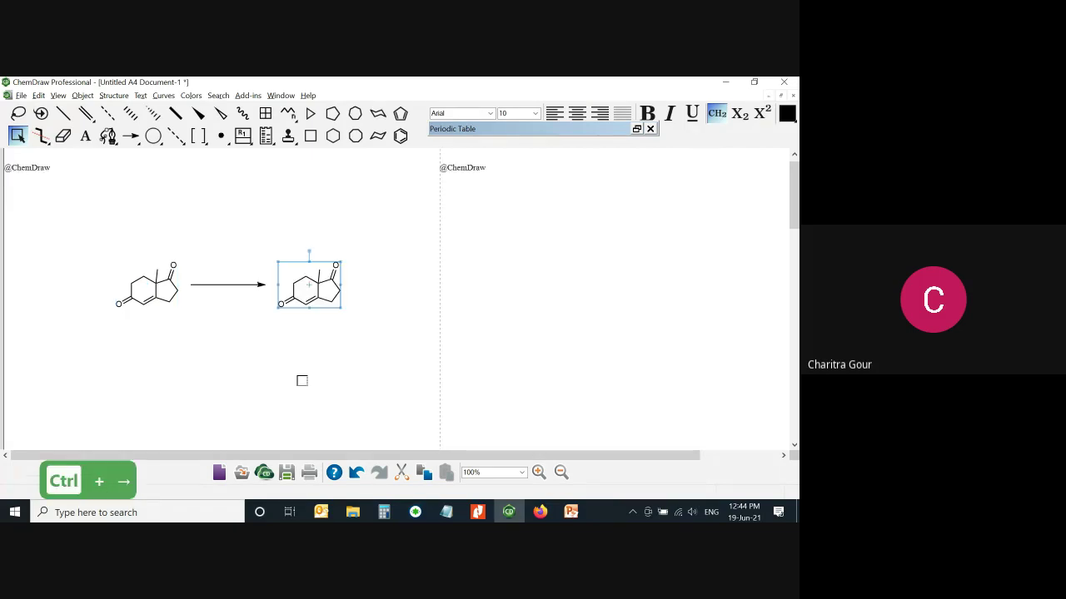
{"action": "key", "text": "ctrl+Right"}
{"action": "key", "text": "ctrl+Right"}
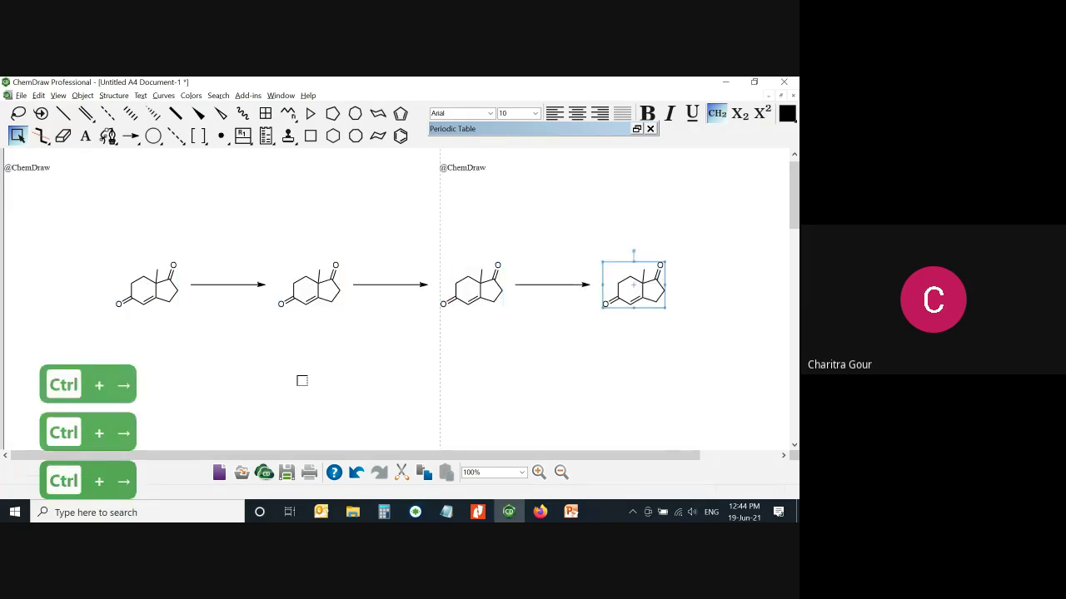
{"action": "key", "text": "ctrl+Down"}
{"action": "key", "text": "ctrl+Left"}
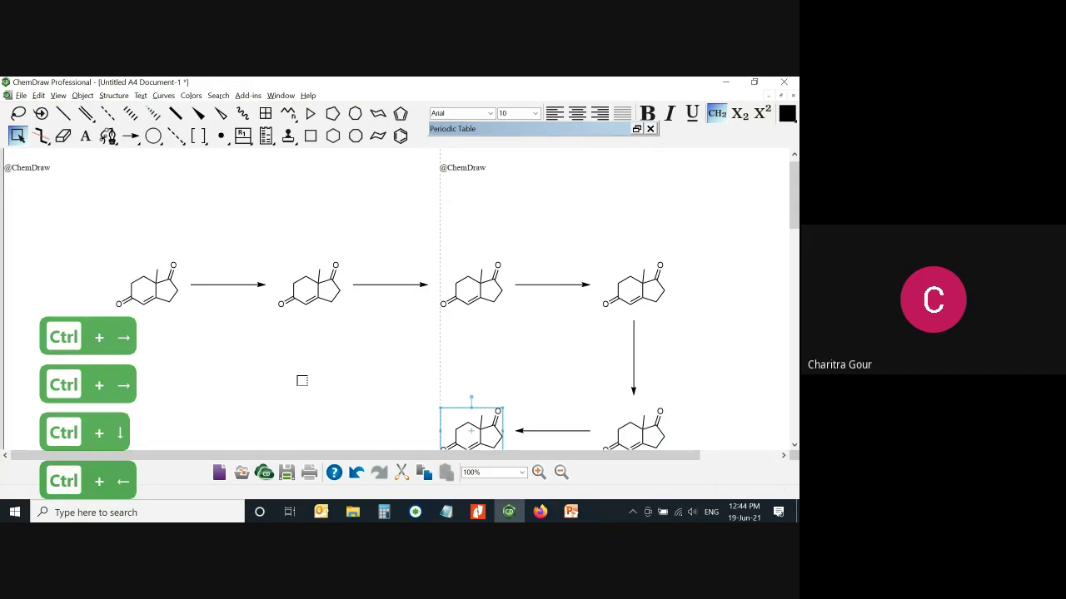
Undo all five added reaction arrows and structure copies, back to the single starting diketone
{"action": "key", "text": "ctrl+z"}
{"action": "key", "text": "ctrl+z"}
{"action": "key", "text": "ctrl+z"}
{"action": "key", "text": "ctrl+z"}
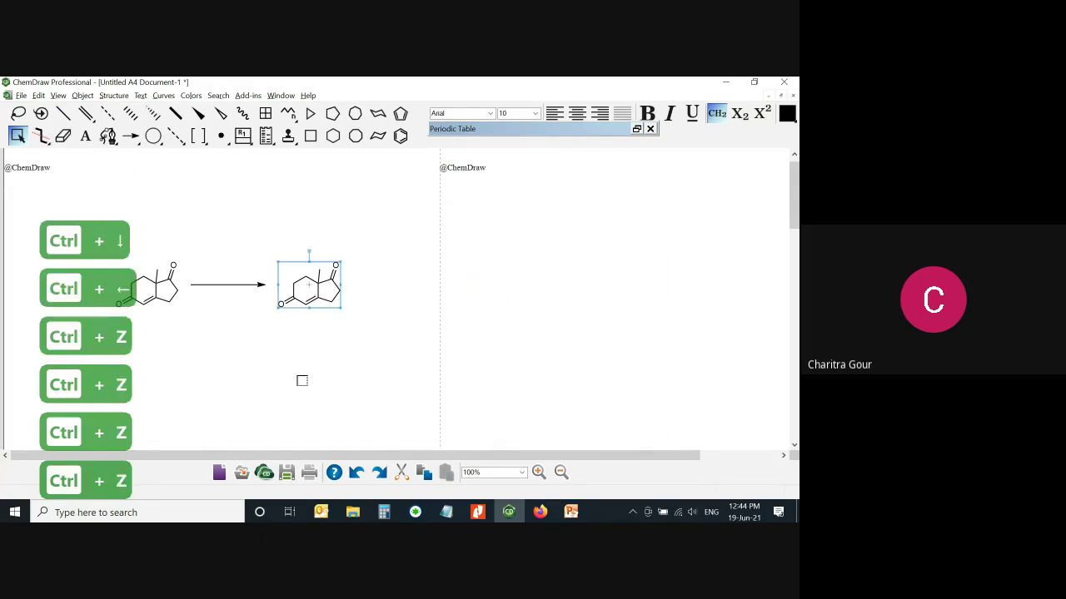
{"action": "key", "text": "ctrl+z"}
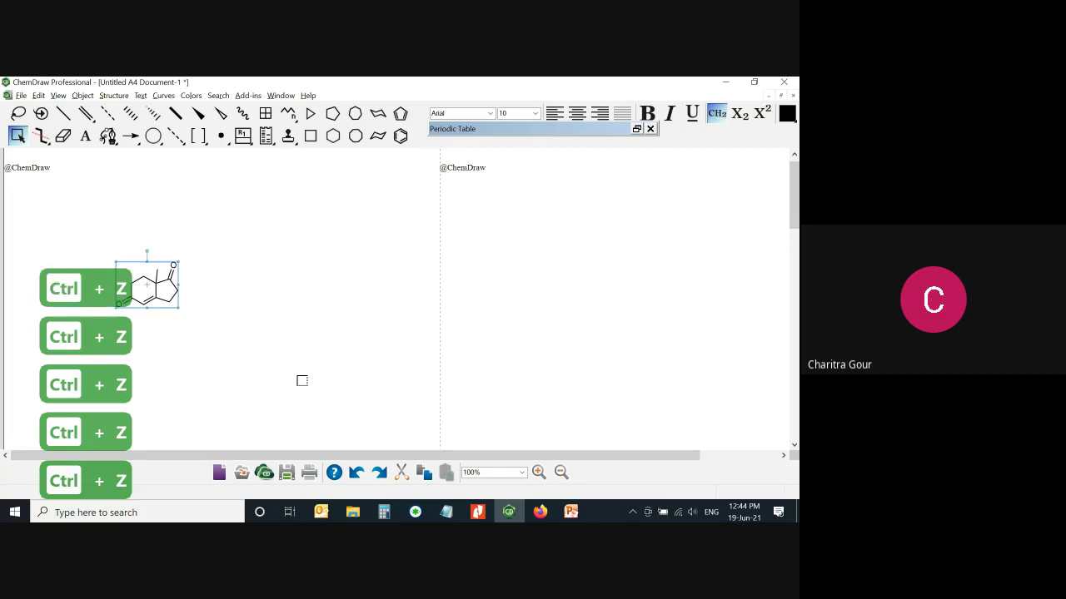
Move the diketone up and to the right, and add arrows with structure copies: three rightward, one downward, one leftward
{"action": "left_click_drag", "start_coordinate": [156, 287], "coordinate": [203, 260]}
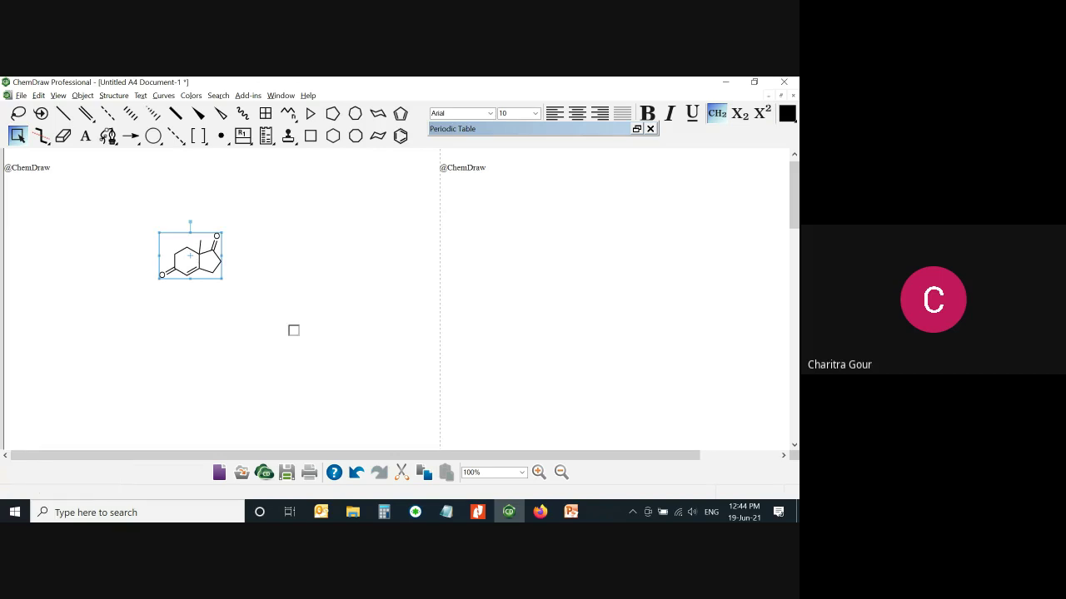
{"action": "key", "text": "ctrl+Right"}
{"action": "key", "text": "ctrl+Right"}
{"action": "key", "text": "ctrl+Right"}
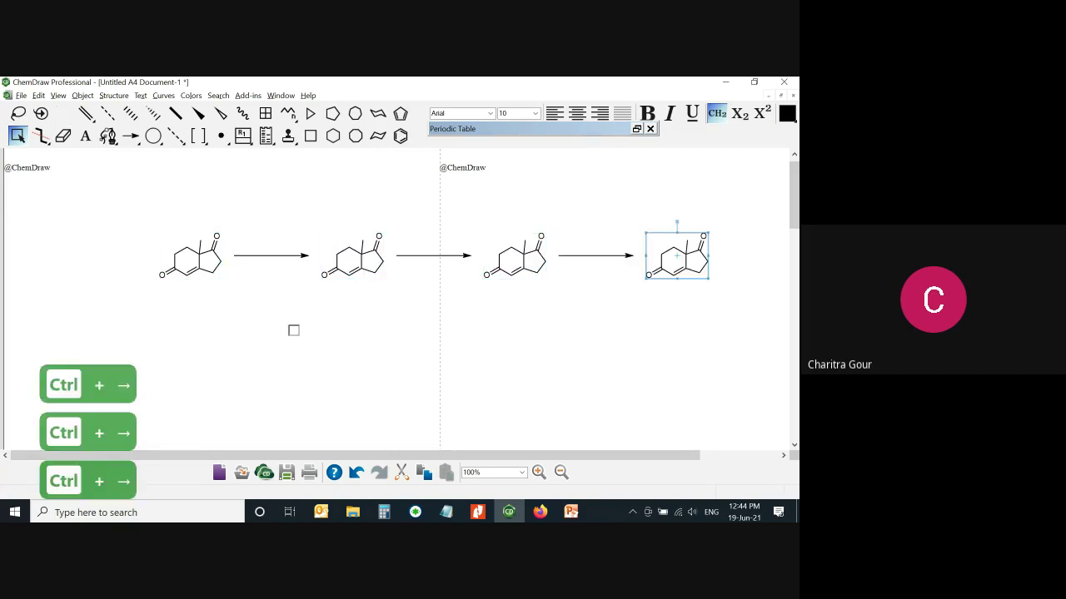
{"action": "key", "text": "ctrl+Down"}
{"action": "key", "text": "ctrl+Left"}
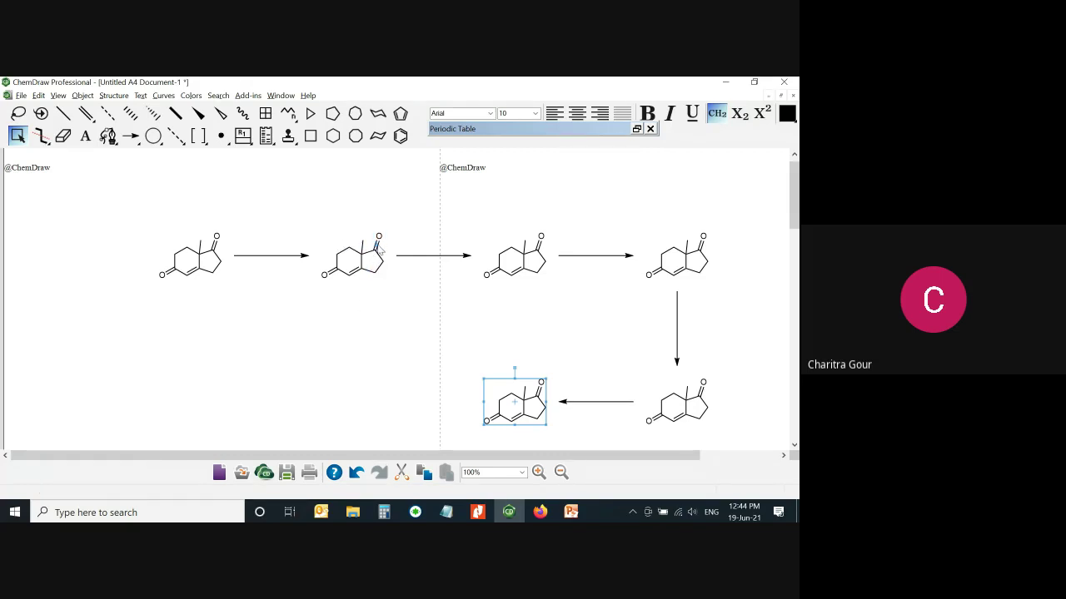
Clear the selection and turn the upper ketone of the second structure into OH by making its C=O bond single
{"action": "key", "text": "1"}
{"action": "key", "text": "ctrl+z"}
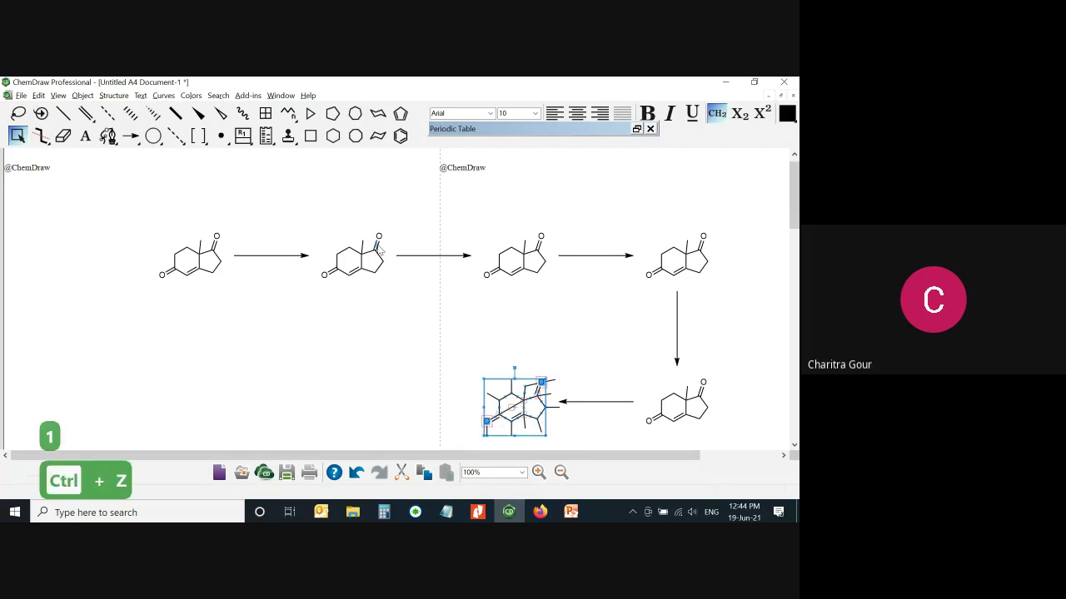
{"action": "left_click", "coordinate": [406, 295]}
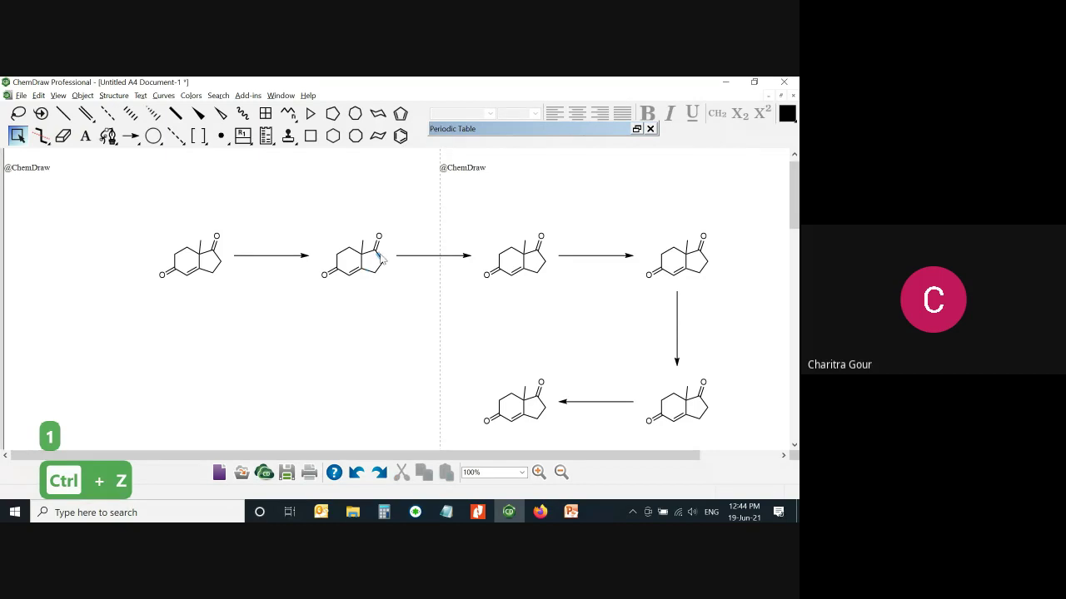
{"action": "key", "text": "1"}
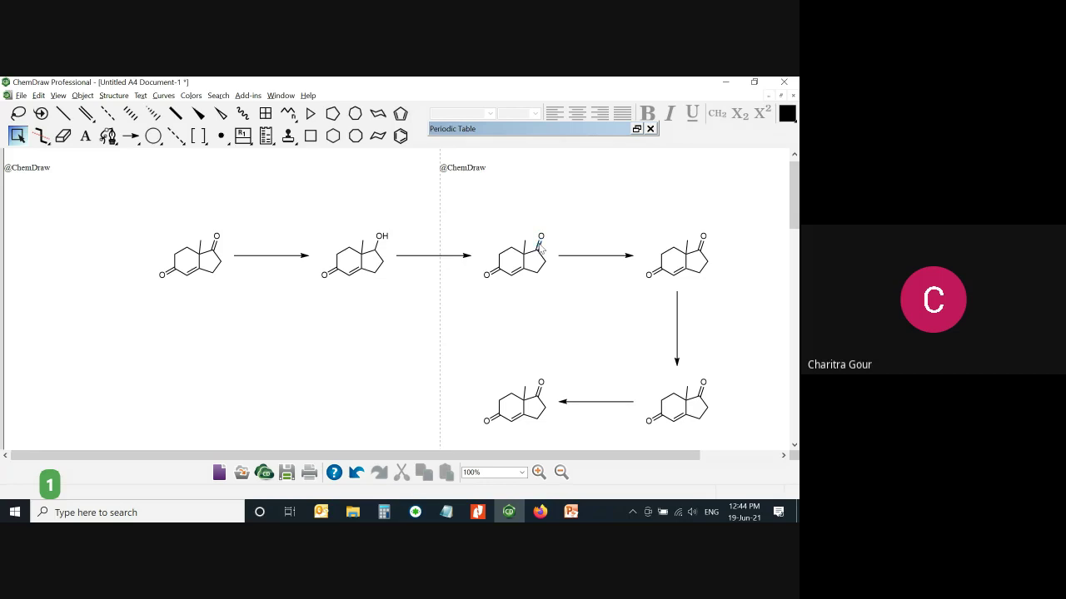
Make the upper C=O bond of the third structure single and replace its atom label with OTBS
{"action": "key", "text": "1"}
{"action": "key", "text": "t"}
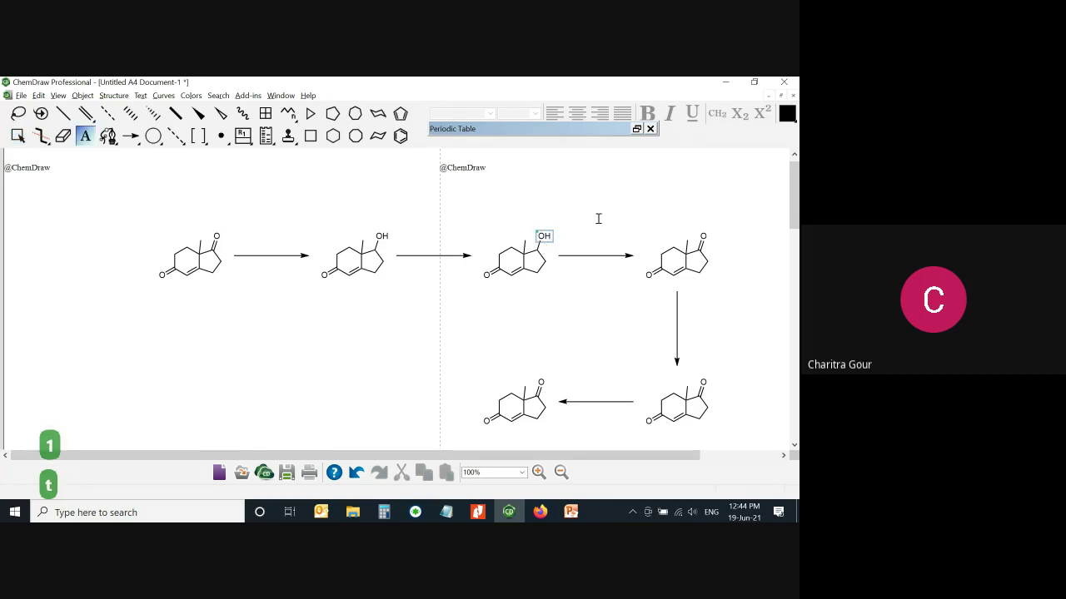
{"action": "double_click", "coordinate": [545, 237]}
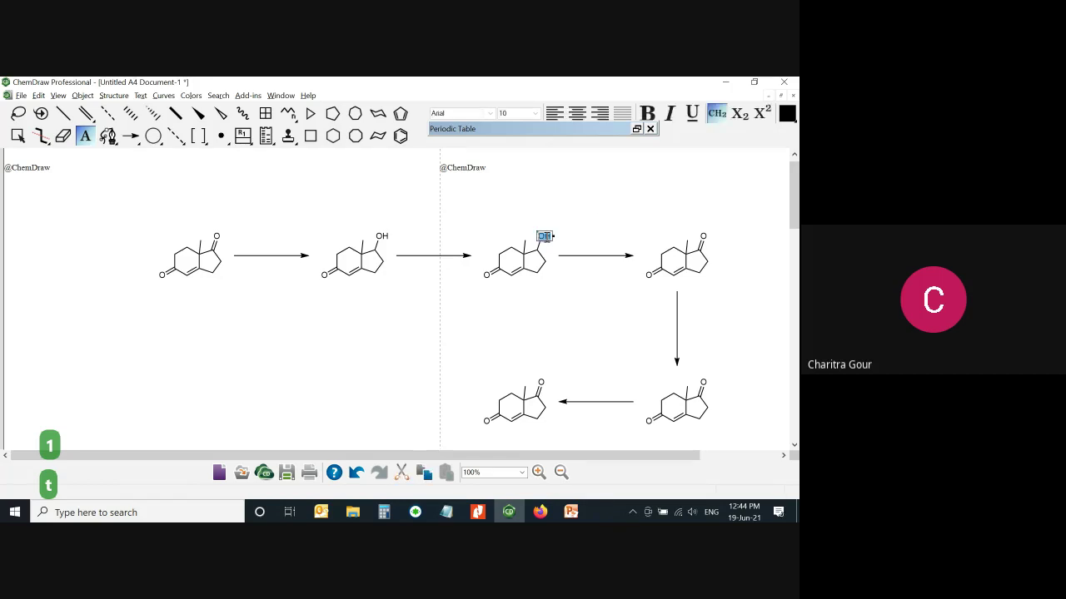
{"action": "key", "text": "BackSpace"}
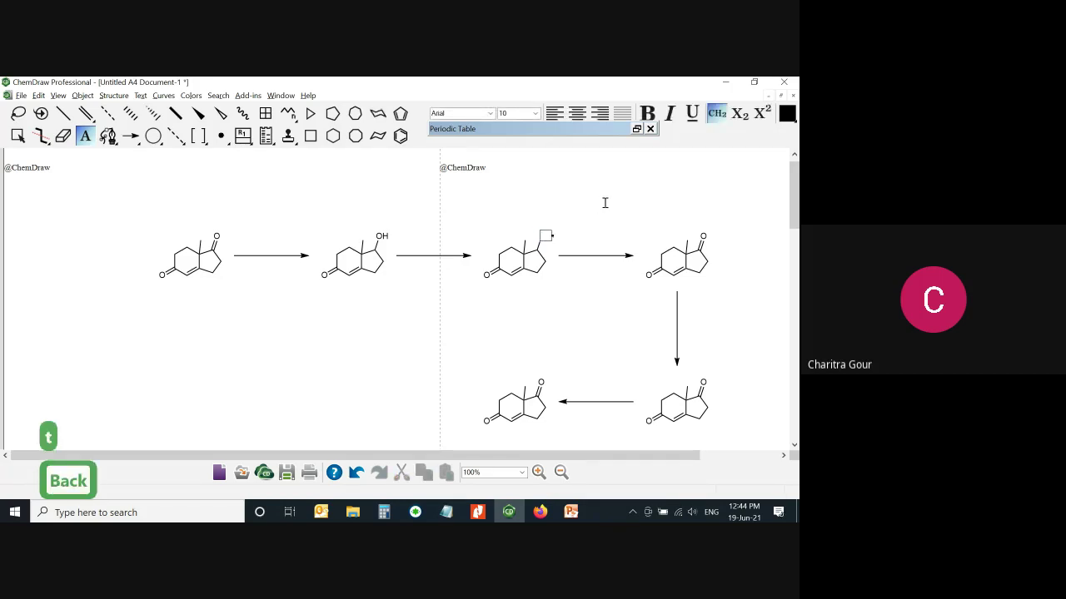
{"action": "type", "text": "OTBS"}
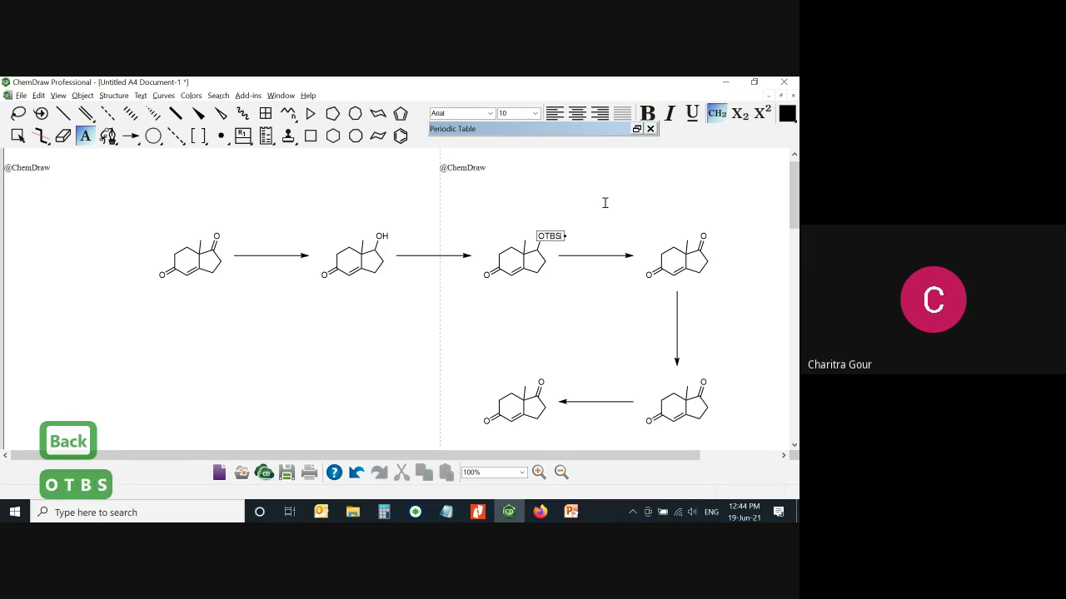
{"action": "key", "text": "Return"}
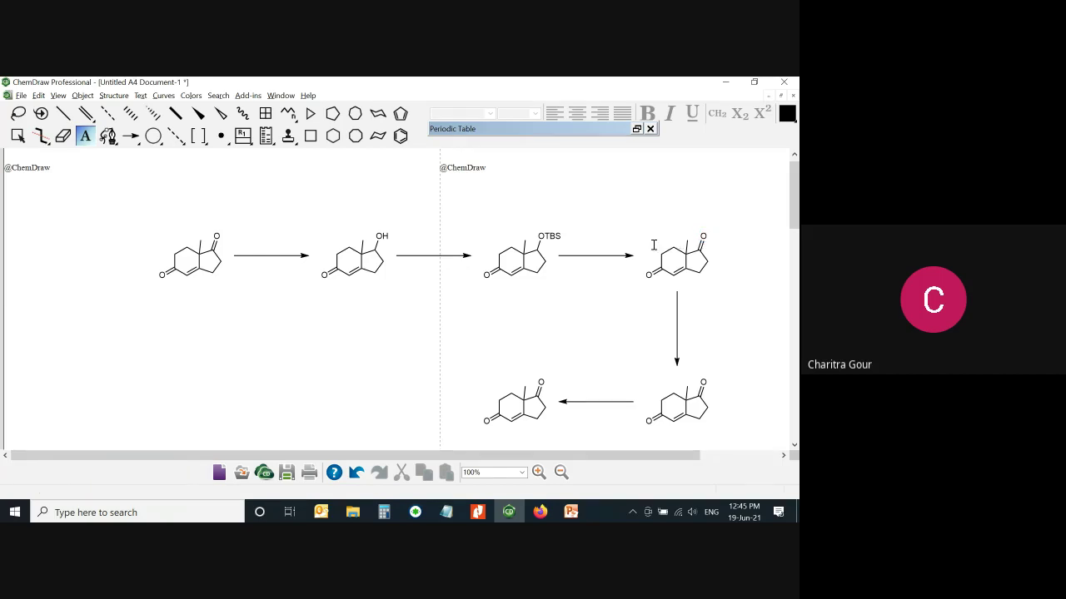
Replace the upper oxygen label of the fourth structure with OTBS and make its C=O bond single
{"action": "left_click", "coordinate": [703, 236]}
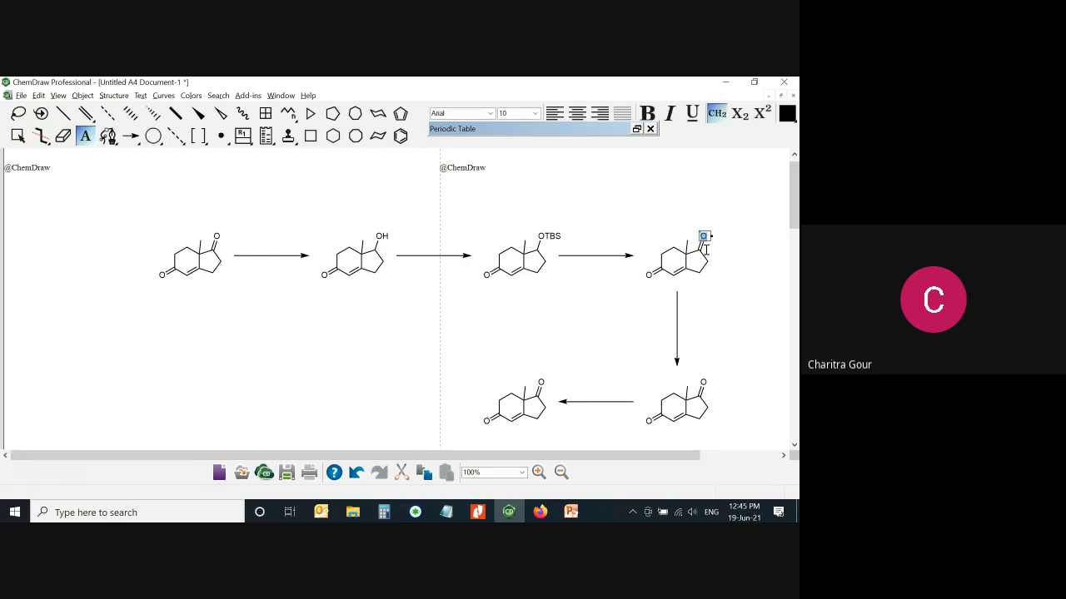
{"action": "key", "text": "BackSpace"}
{"action": "type", "text": "OTBS"}
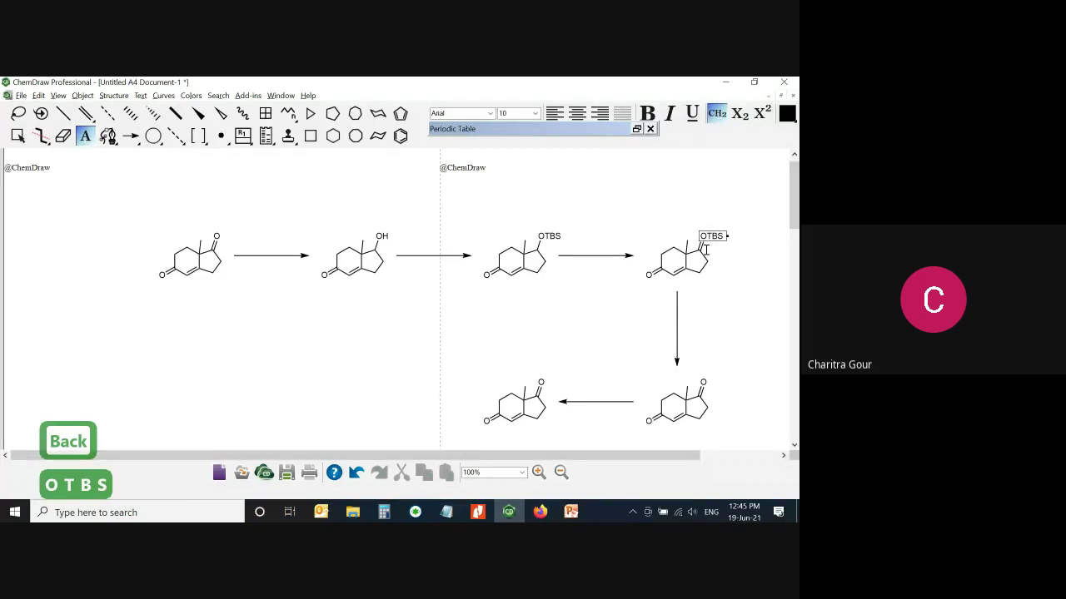
{"action": "key", "text": "Return"}
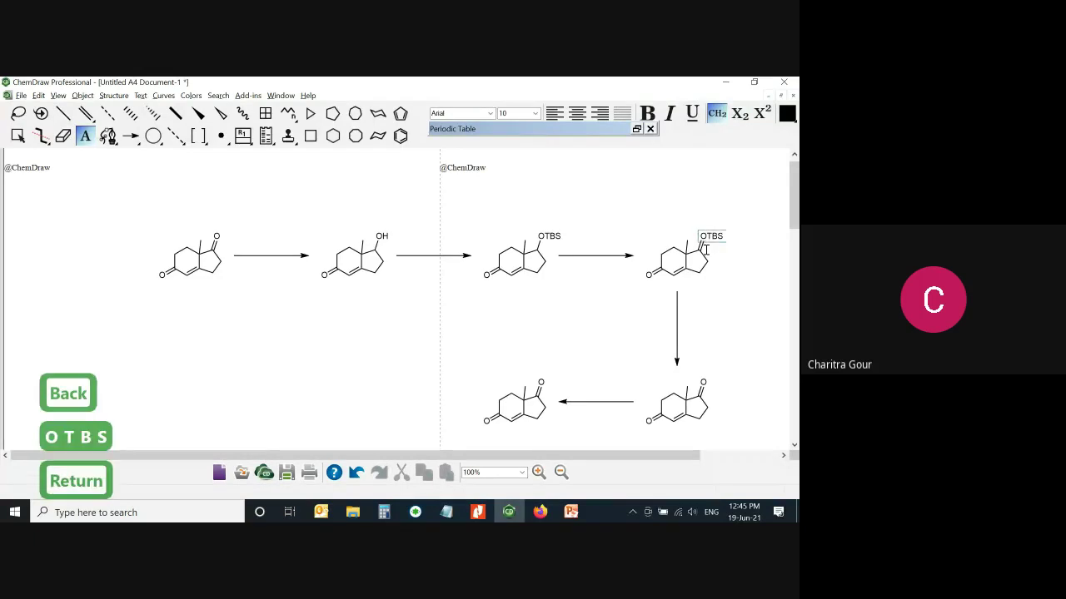
{"action": "key", "text": "Down"}
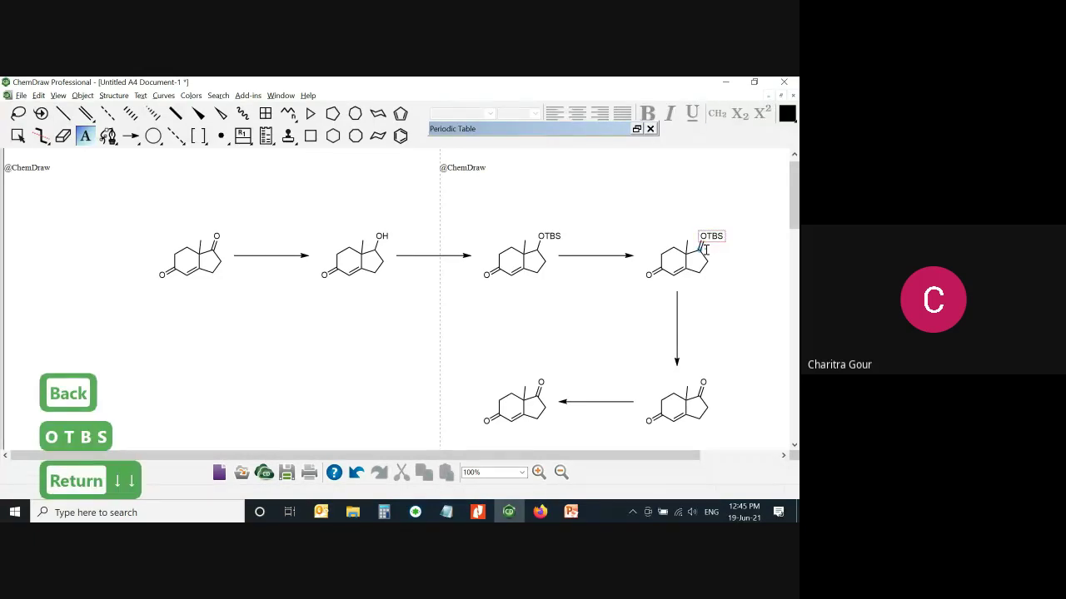
{"action": "key", "text": "Up"}
{"action": "key", "text": "1"}
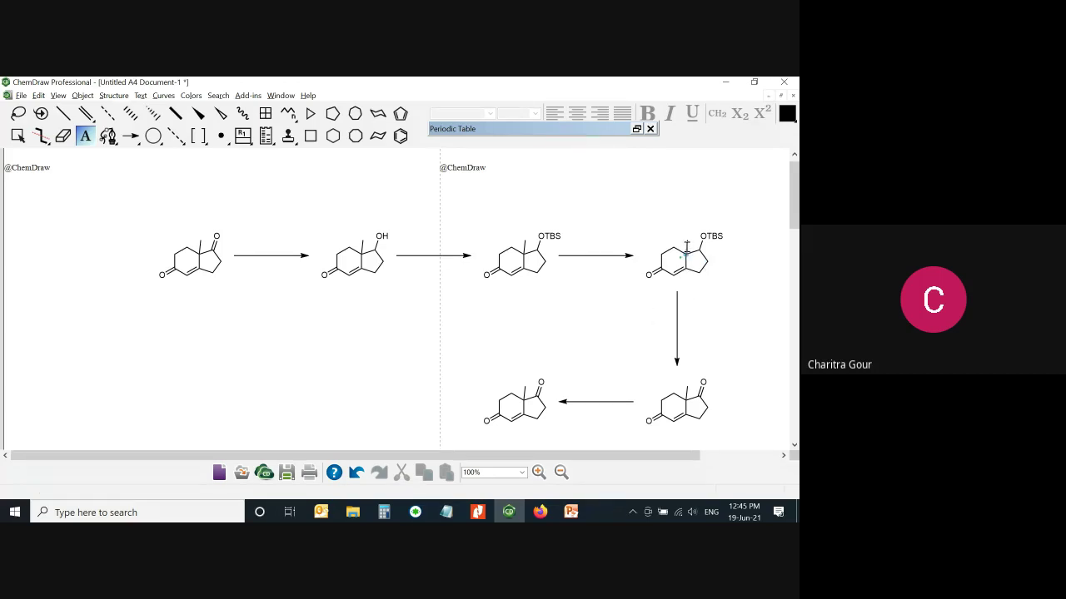
Delete the methyl group at the ring junction of the fourth structure
{"action": "left_click", "coordinate": [720, 280], "text": "ctrl"}
{"action": "key", "text": "ctrl"}
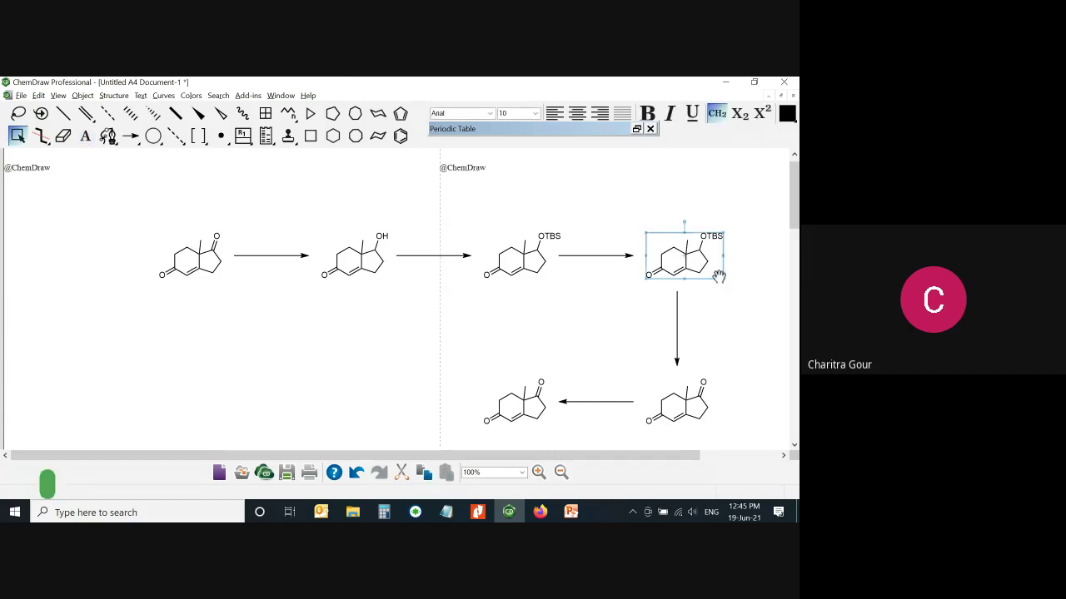
{"action": "left_click", "coordinate": [755, 291]}
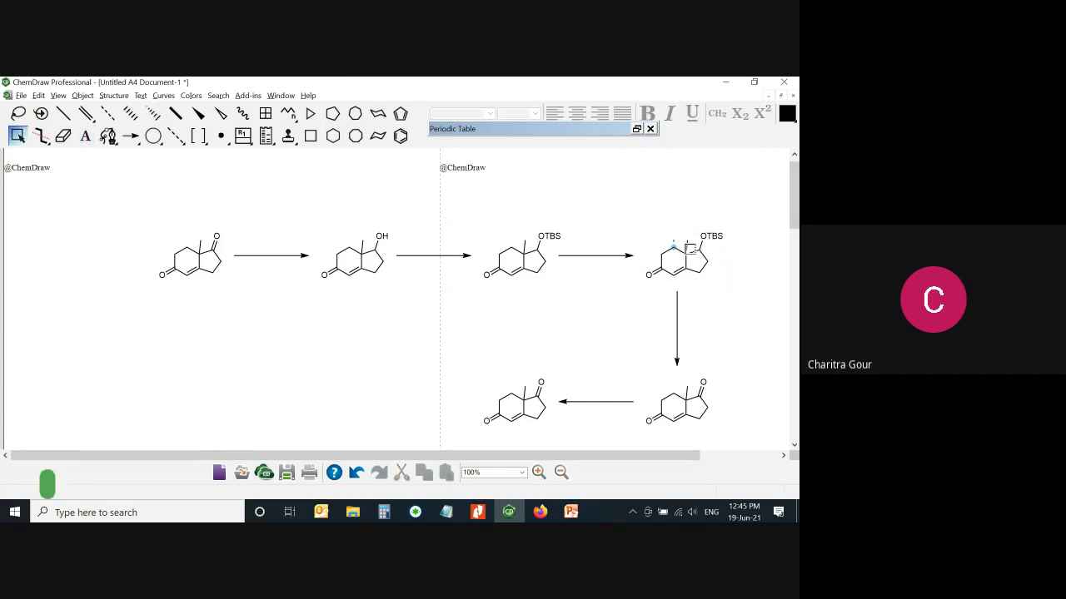
{"action": "key", "text": "Delete"}
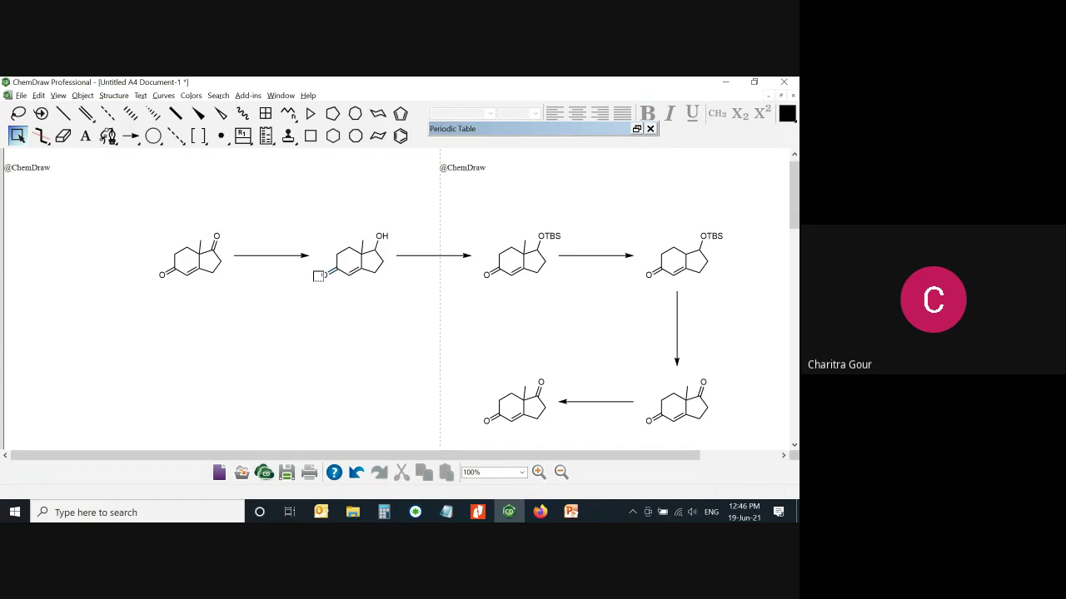
Delete the whole reaction scheme and draw two fused cyclohexane rings on the first page
{"action": "left_click_drag", "start_coordinate": [117, 203], "coordinate": [745, 451]}
{"action": "key", "text": "Delete"}
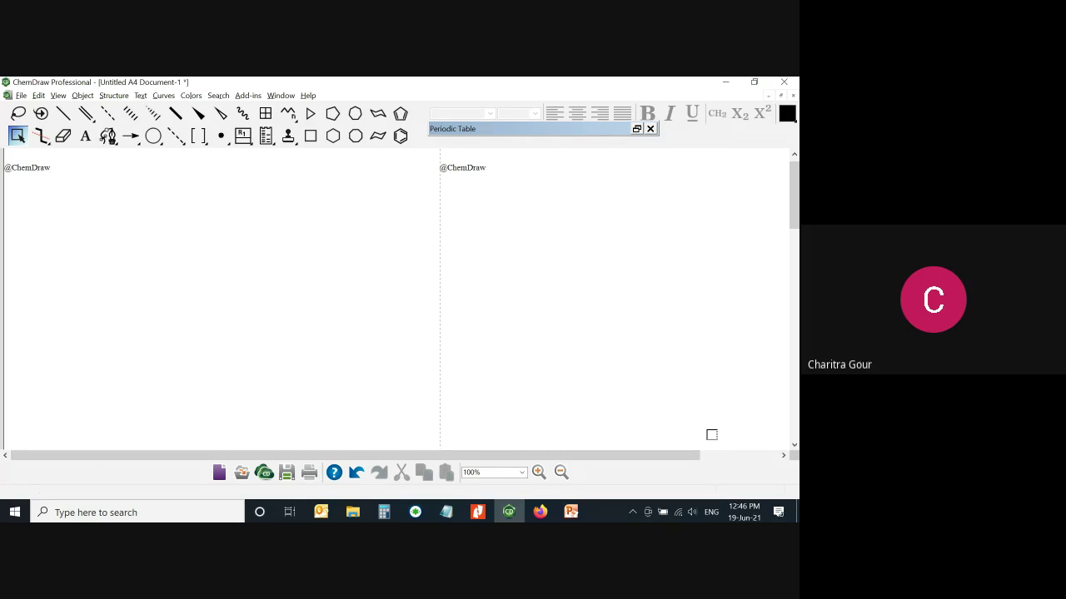
{"action": "left_click", "coordinate": [333, 136]}
{"action": "left_click", "coordinate": [213, 267]}
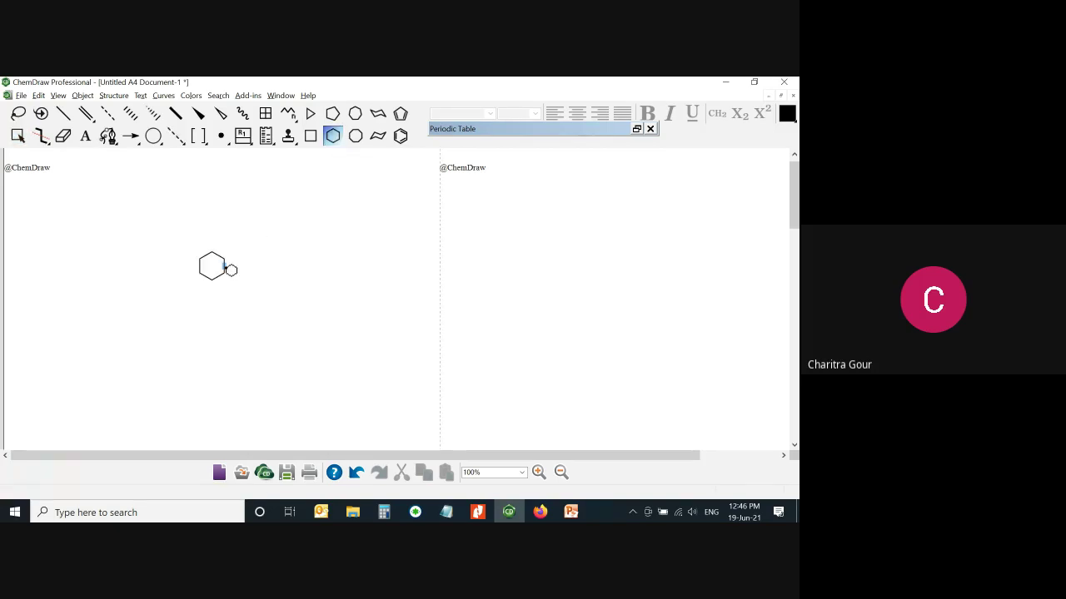
{"action": "left_click", "coordinate": [225, 266]}
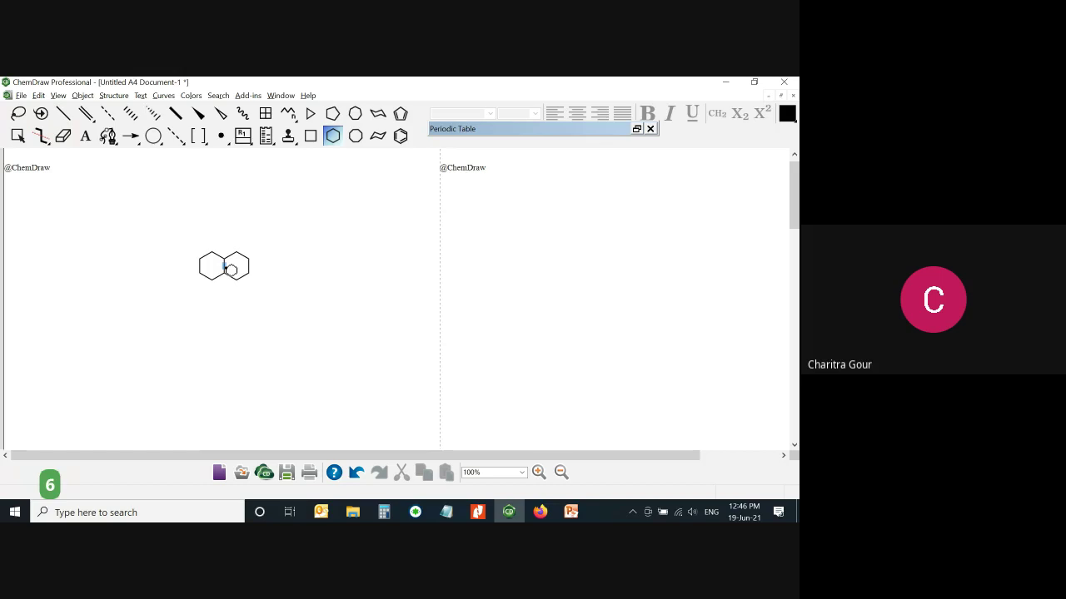
Add a single bond to each ring-fusion carbon, pointing straight up from the upper one and straight down from the lower one
{"action": "key", "text": "1"}
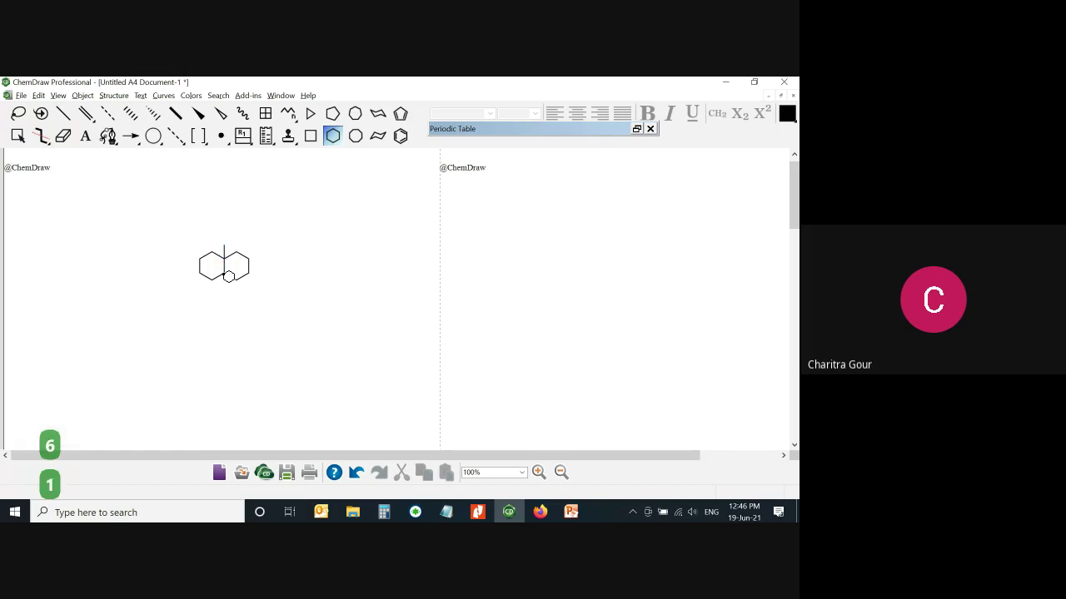
{"action": "key", "text": "1"}
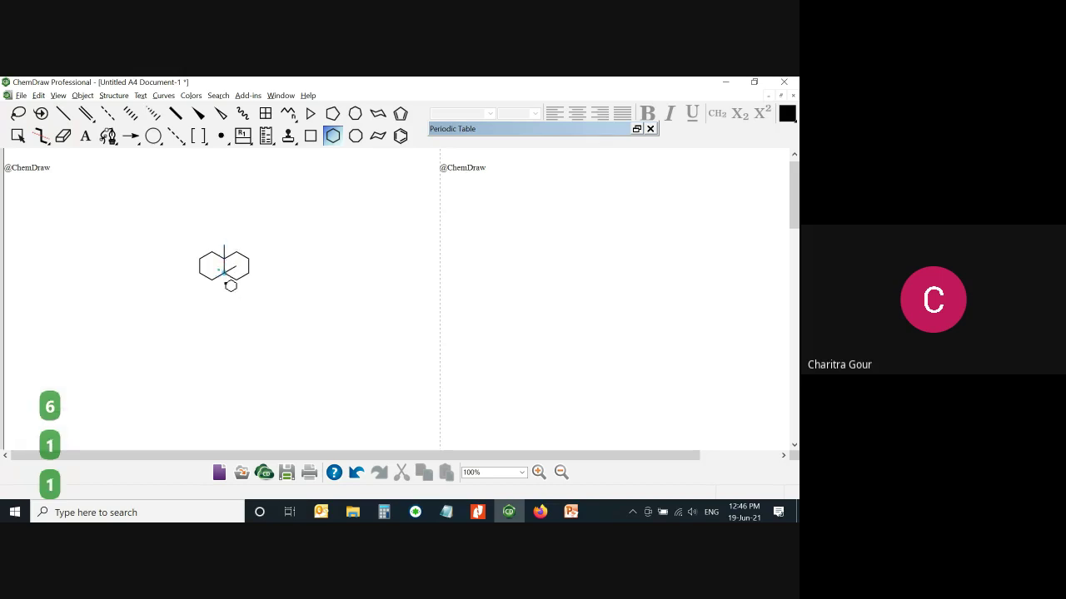
{"action": "key", "text": "ctrl+z"}
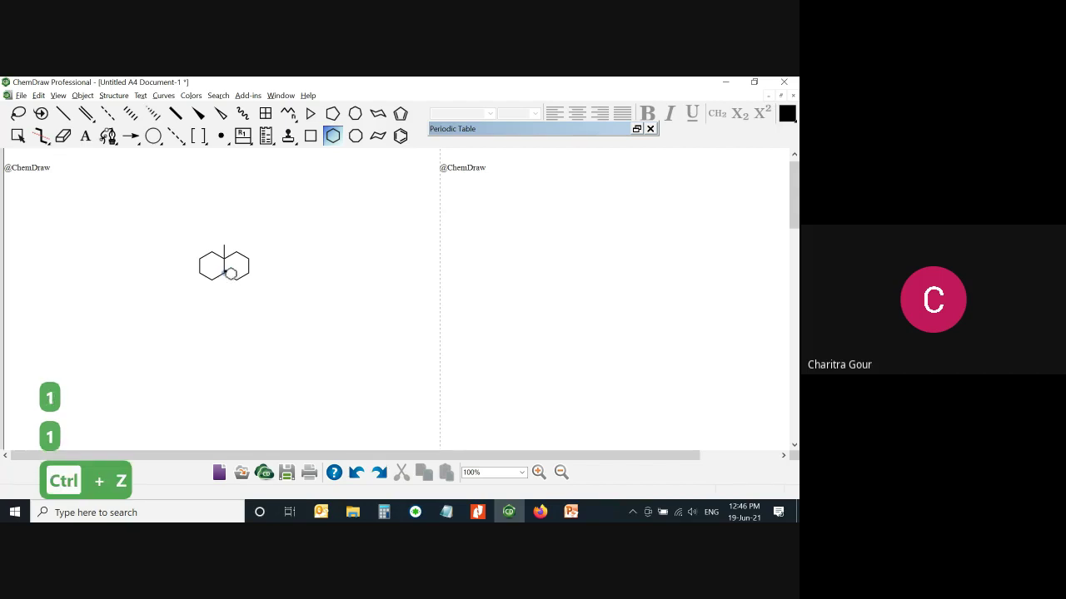
{"action": "key", "text": "x"}
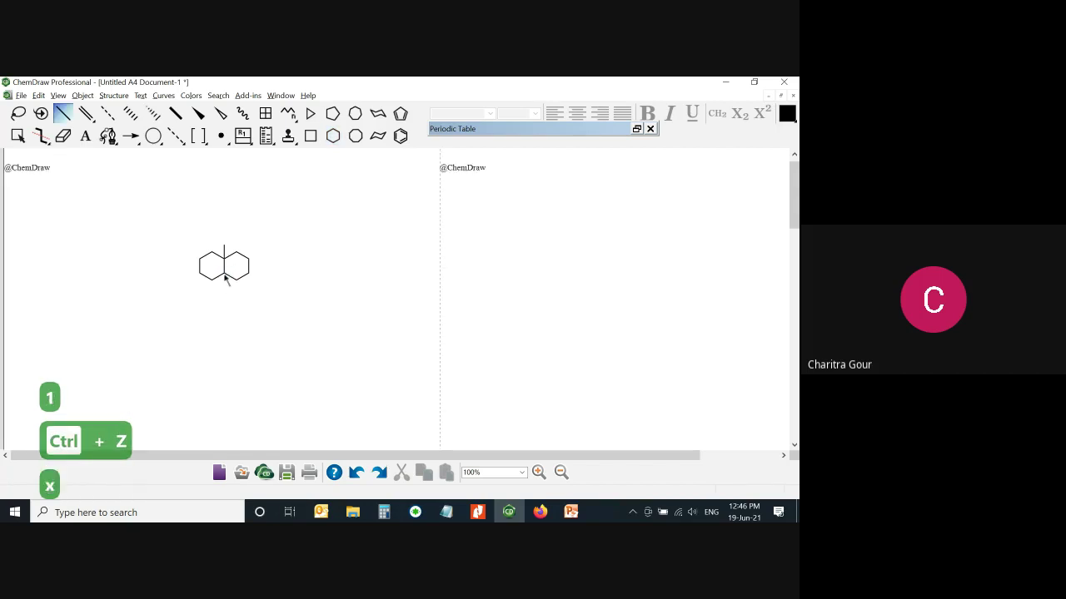
{"action": "left_click", "coordinate": [224, 279]}
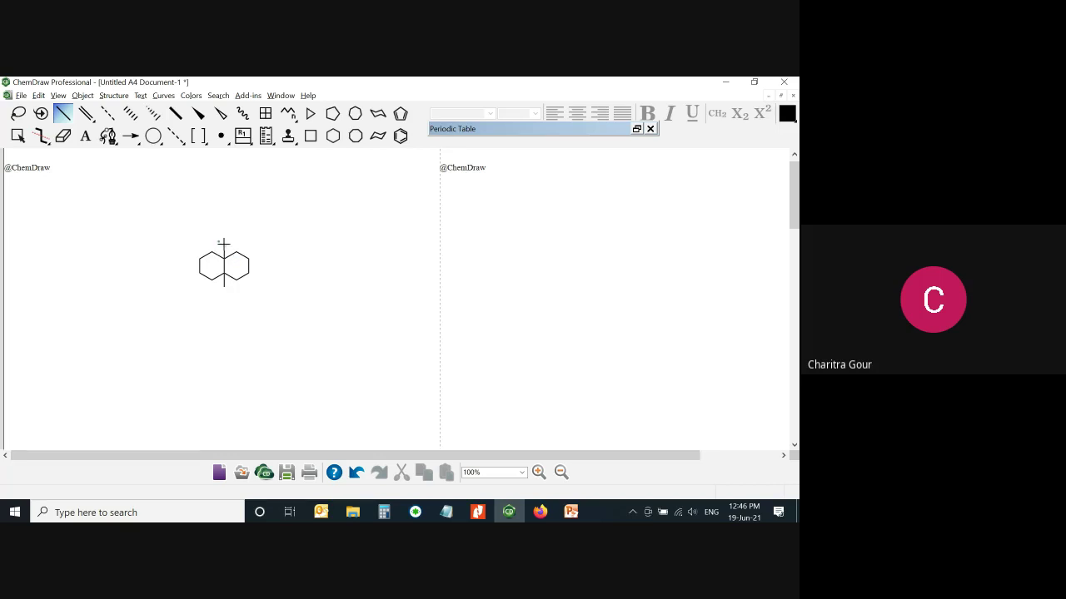
Label both ring-fusion substituents H and change their bonds to solid wedges
{"action": "key", "text": "h"}
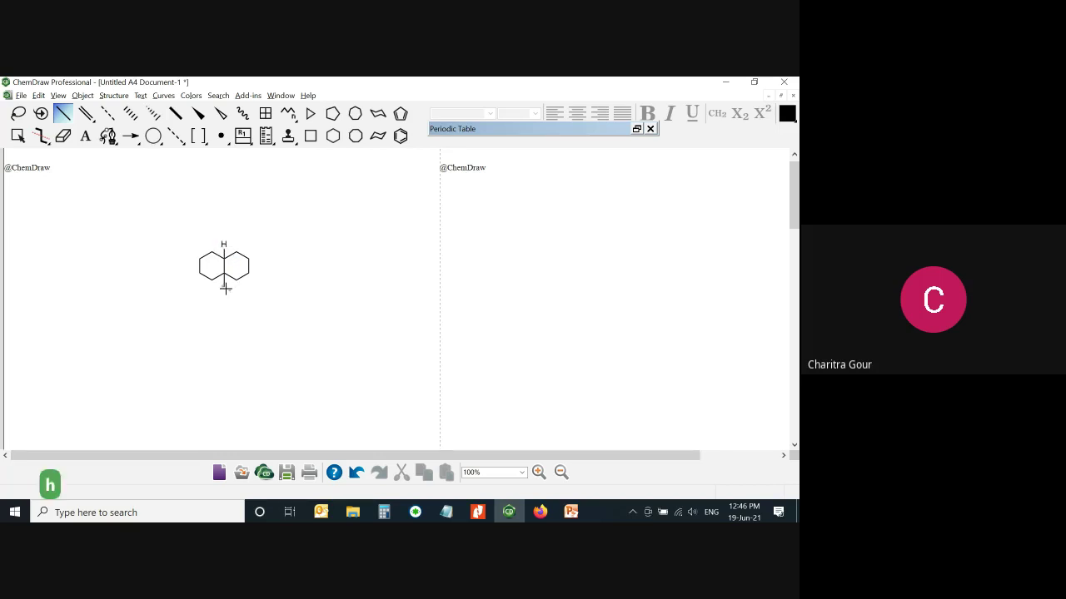
{"action": "key", "text": "h"}
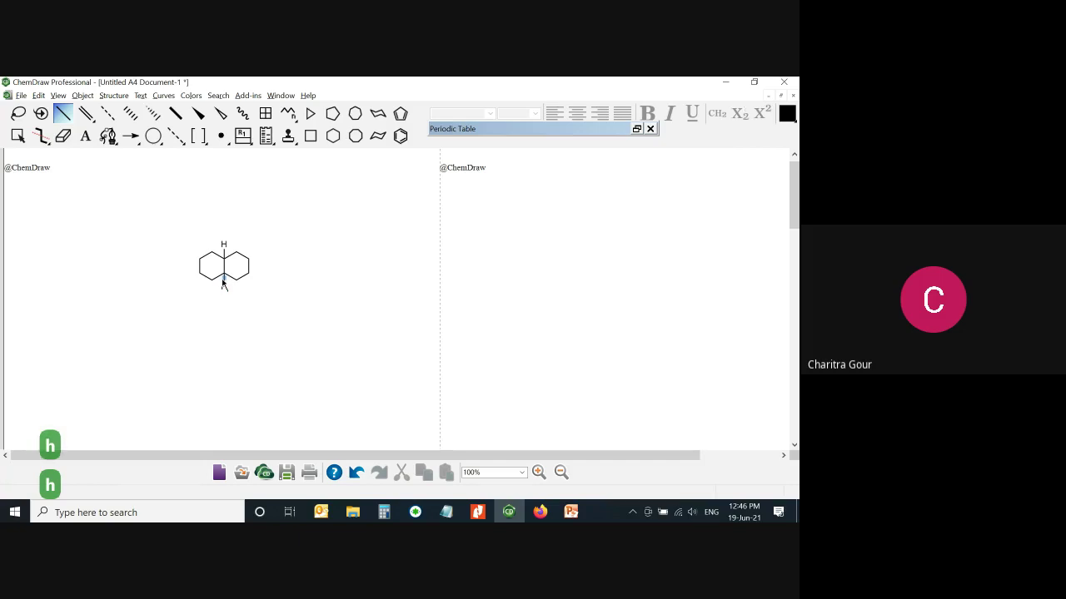
{"action": "key", "text": "w"}
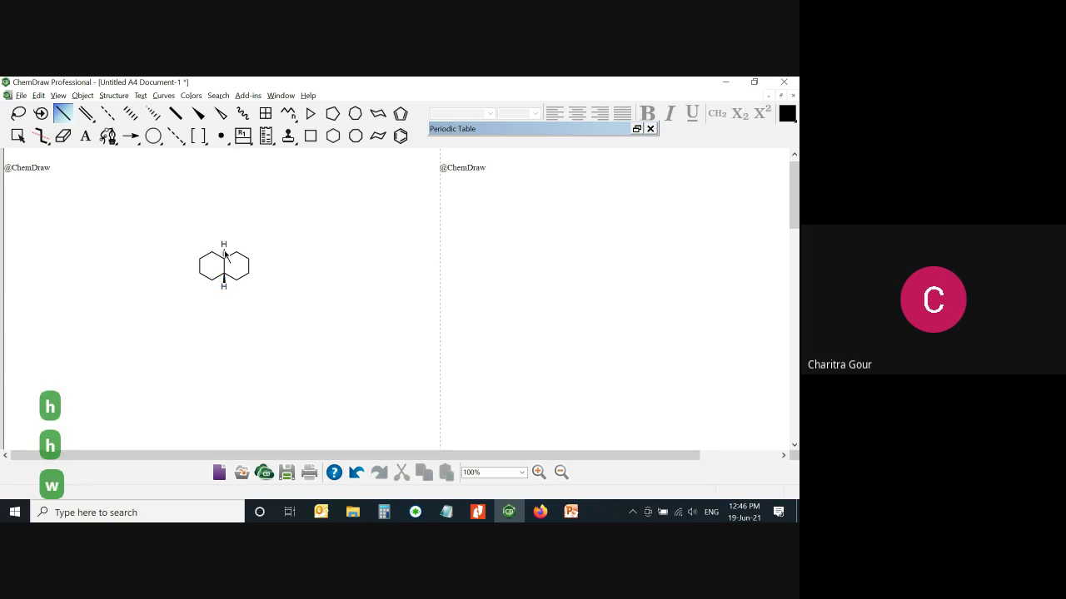
{"action": "key", "text": "w"}
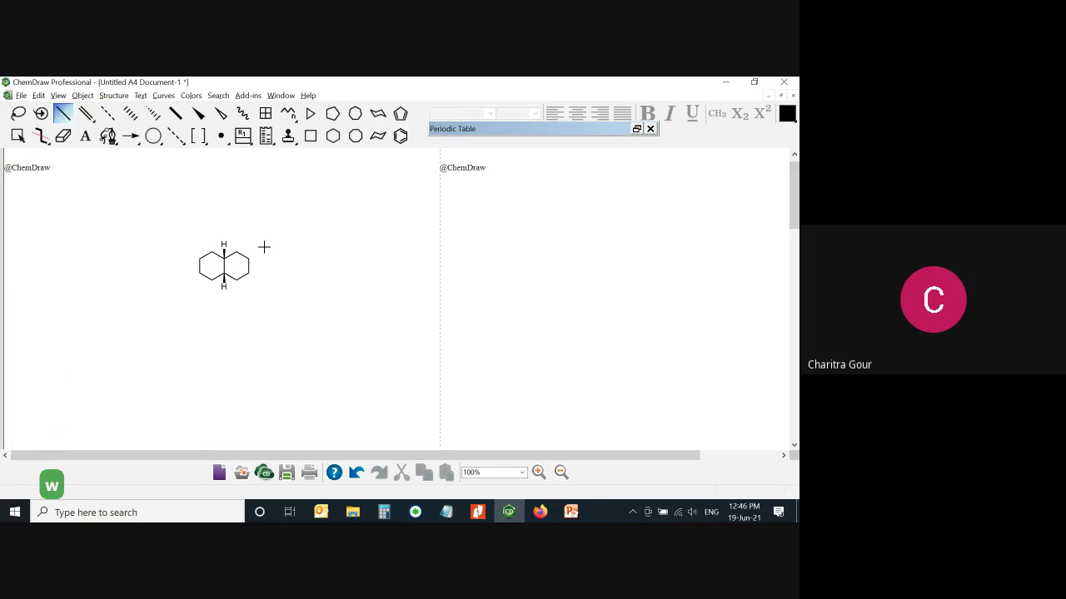
Enlarge the whole decalin structure to about 160% and scale the document's drawing and text settings with it
{"action": "key", "text": "ctrl+a"}
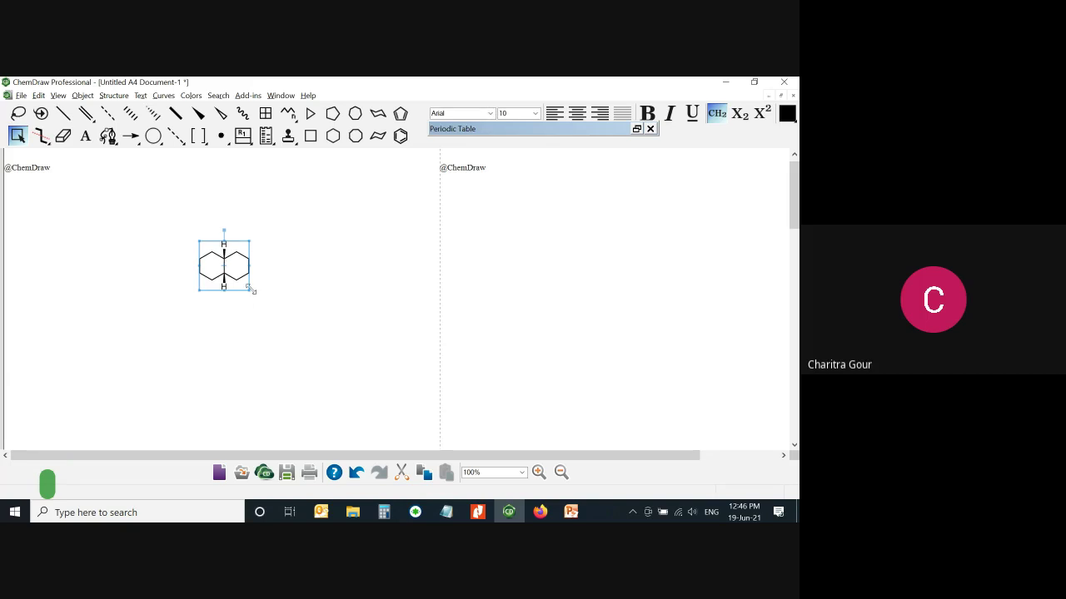
{"action": "mouse_move", "coordinate": [250, 289]}
{"action": "left_mouse_down"}
{"action": "mouse_move", "coordinate": [308, 318]}
{"action": "mouse_move", "coordinate": [300, 314]}
{"action": "left_mouse_up"}
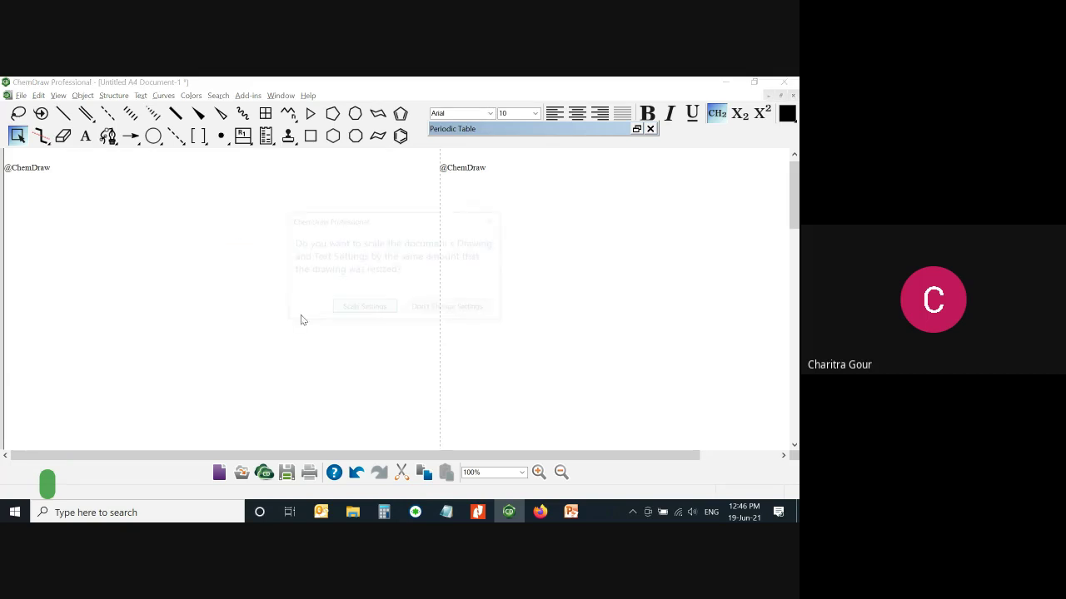
{"action": "left_click", "coordinate": [363, 309]}
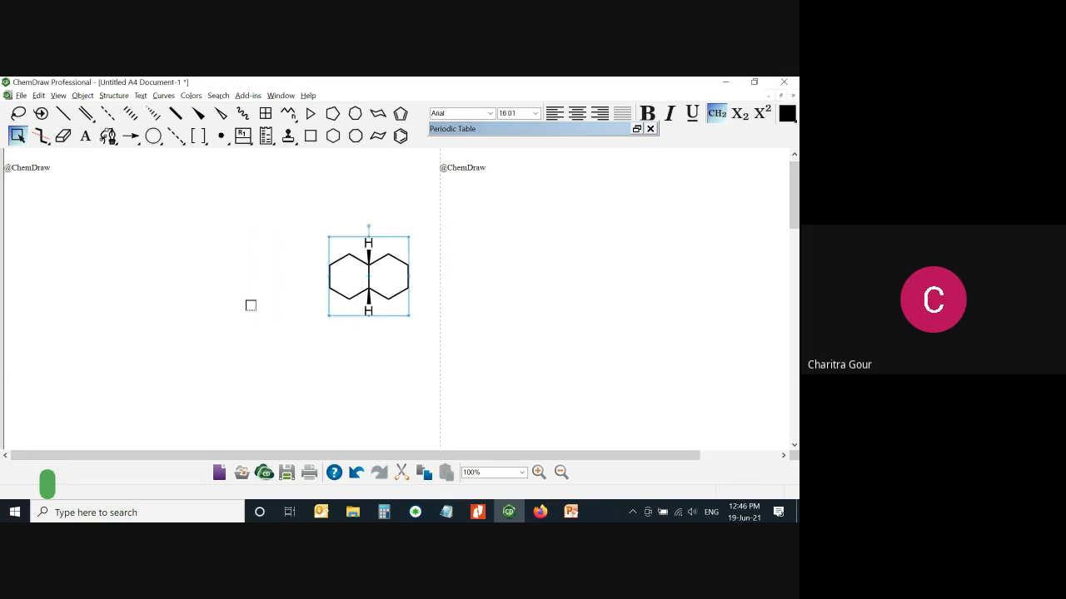
Apply 3D Clean Up to the enlarged decalin, repeating it three more times
{"action": "left_click", "coordinate": [111, 96]}
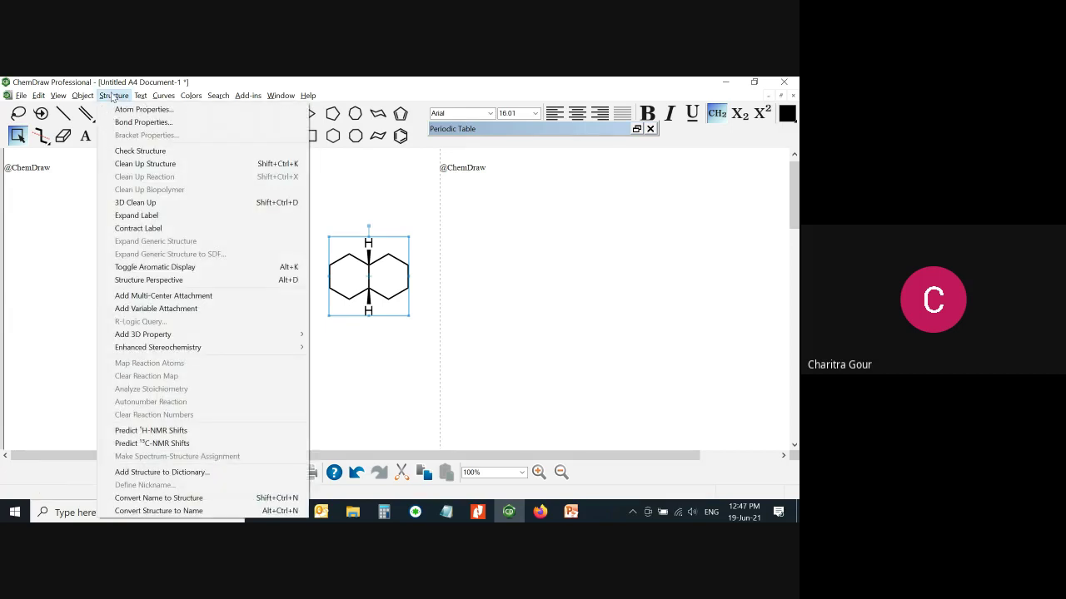
{"action": "left_click", "coordinate": [175, 204]}
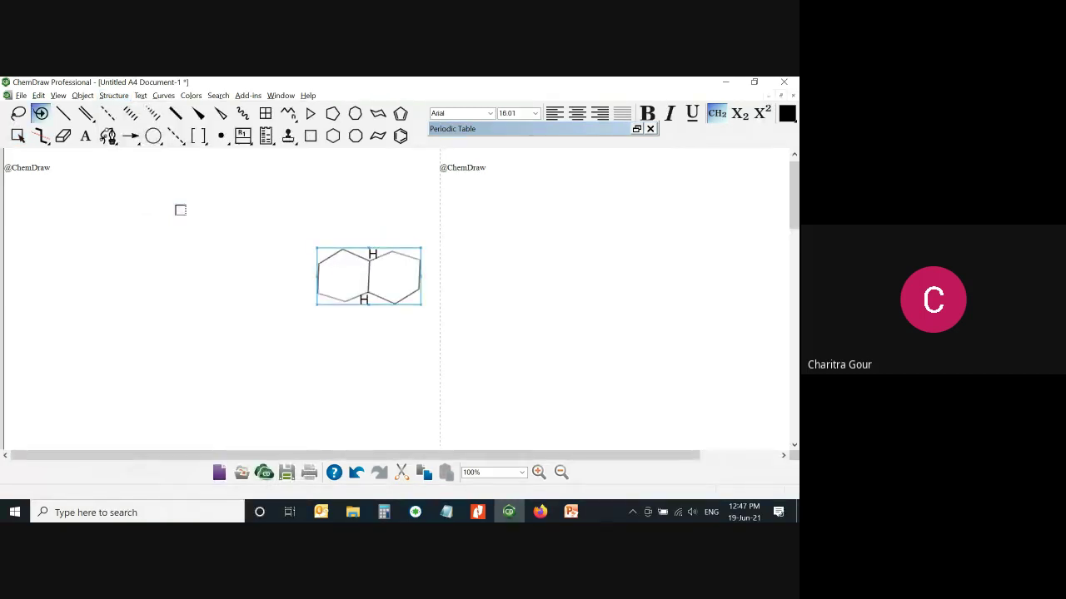
{"action": "key", "text": "ctrl+shift+d"}
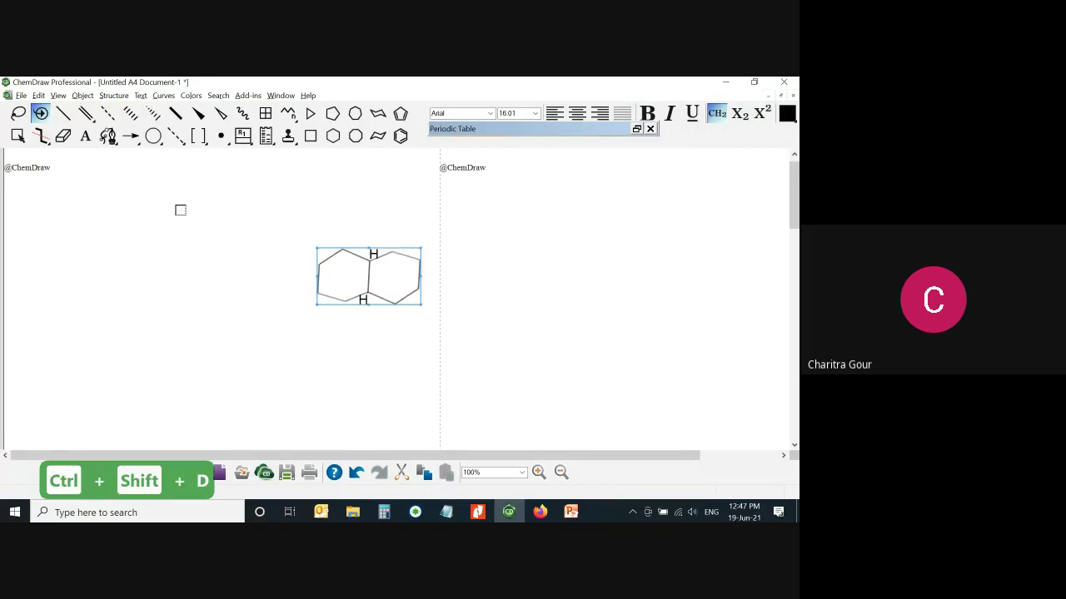
{"action": "key", "text": "ctrl+shift+d"}
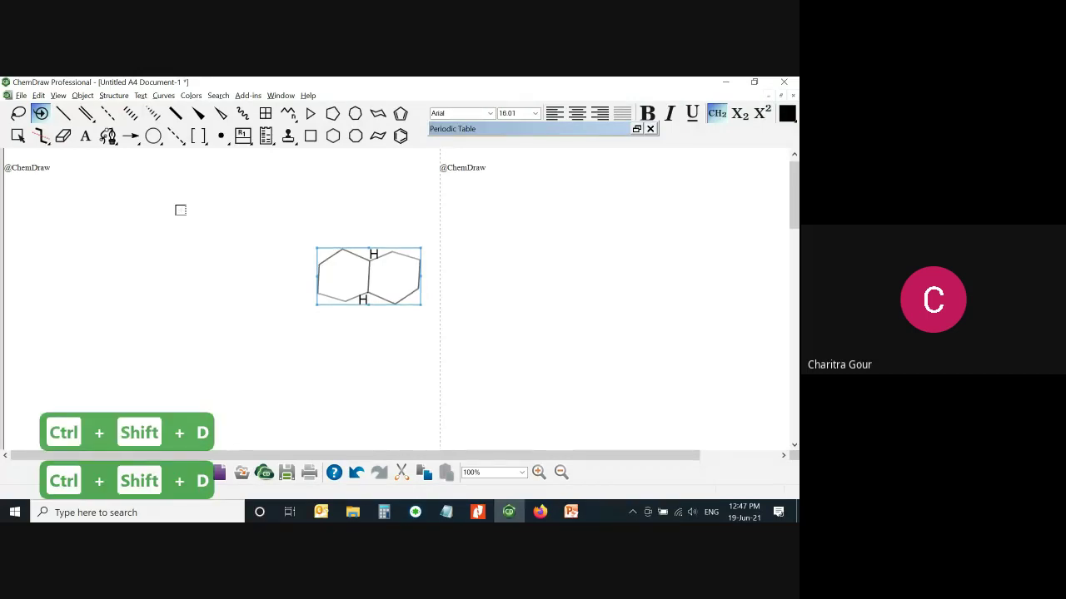
{"action": "key", "text": "ctrl+shift+d"}
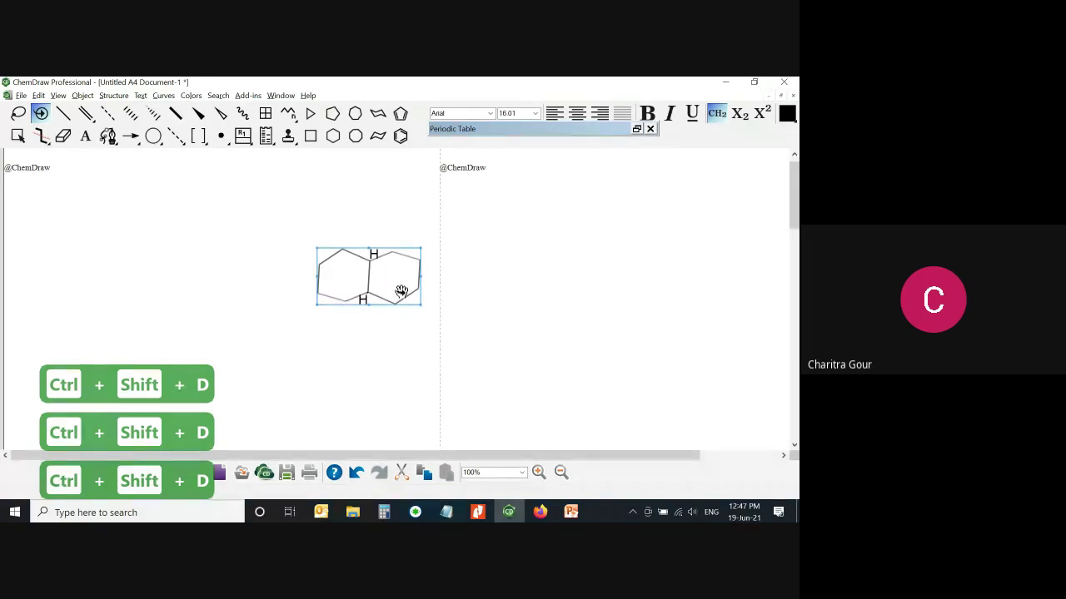
Rotate the decalin in 3D to a tilted perspective with both ring-fusion hydrogens pointing upward
{"action": "left_click_drag", "start_coordinate": [401, 290], "coordinate": [385, 248]}
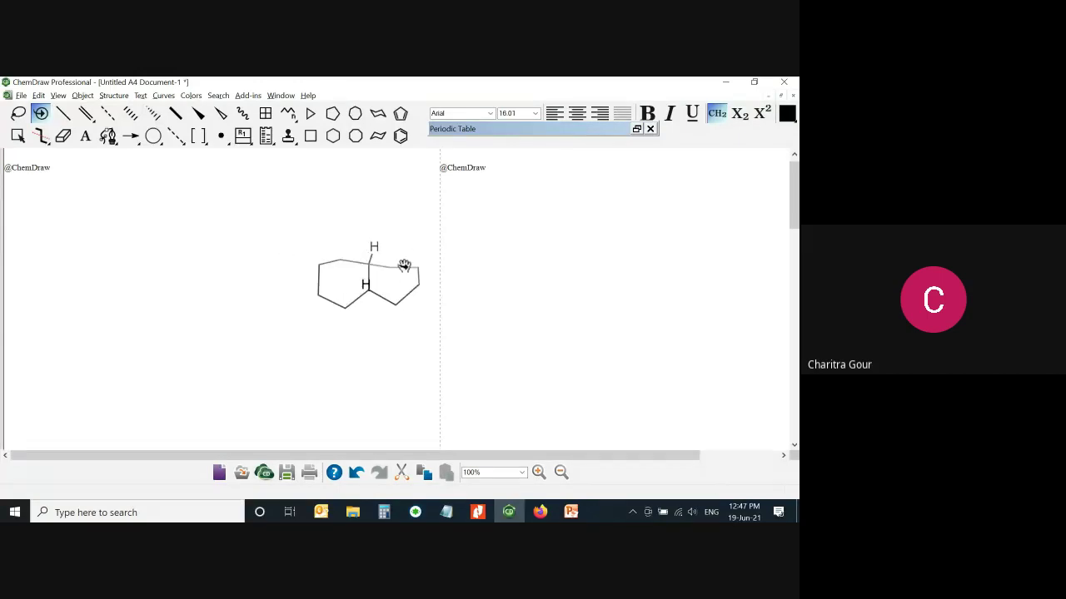
{"action": "left_click", "coordinate": [386, 269]}
{"action": "mouse_move", "coordinate": [345, 279]}
{"action": "left_mouse_down"}
{"action": "mouse_move", "coordinate": [345, 288]}
{"action": "mouse_move", "coordinate": [347, 261]}
{"action": "mouse_move", "coordinate": [363, 276]}
{"action": "left_mouse_up"}
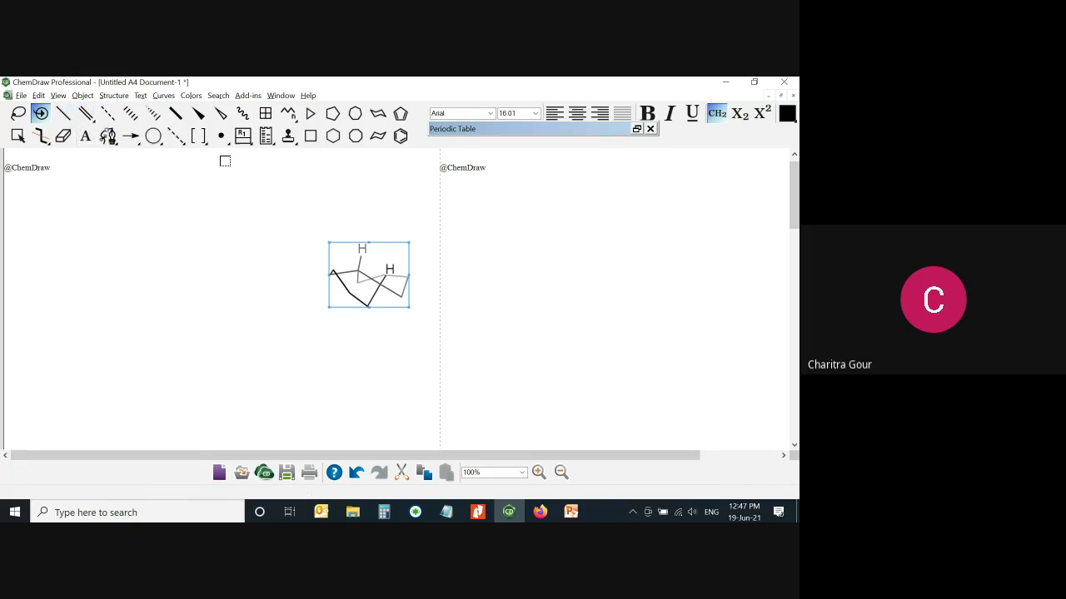
Draw a second decalin from two fused cyclohexane rings beside the first, with a vertical single bond on each ring-fusion carbon
{"action": "left_click", "coordinate": [333, 135]}
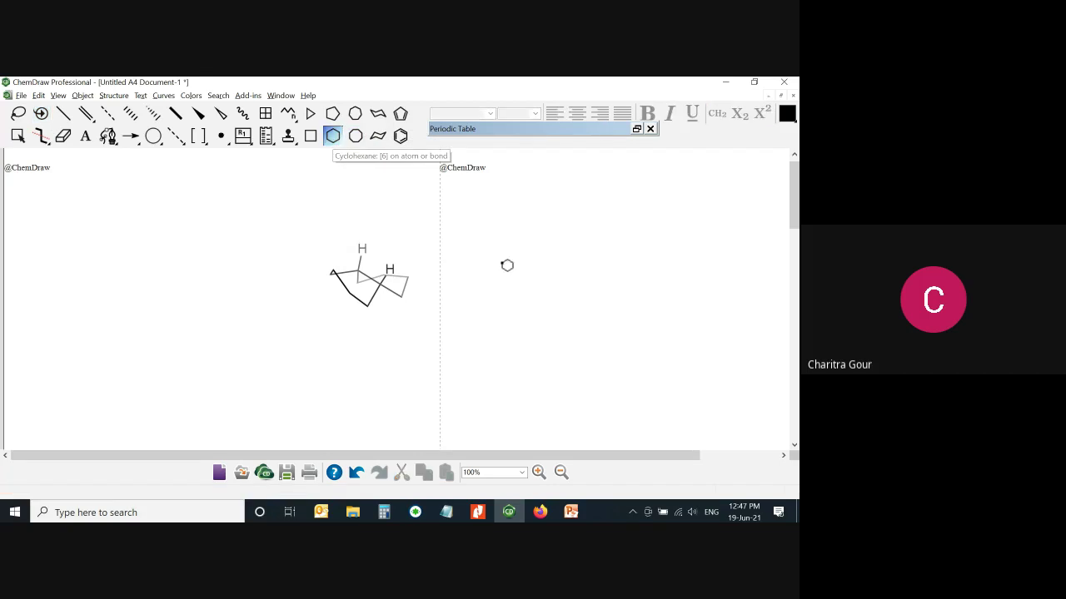
{"action": "left_click", "coordinate": [502, 263]}
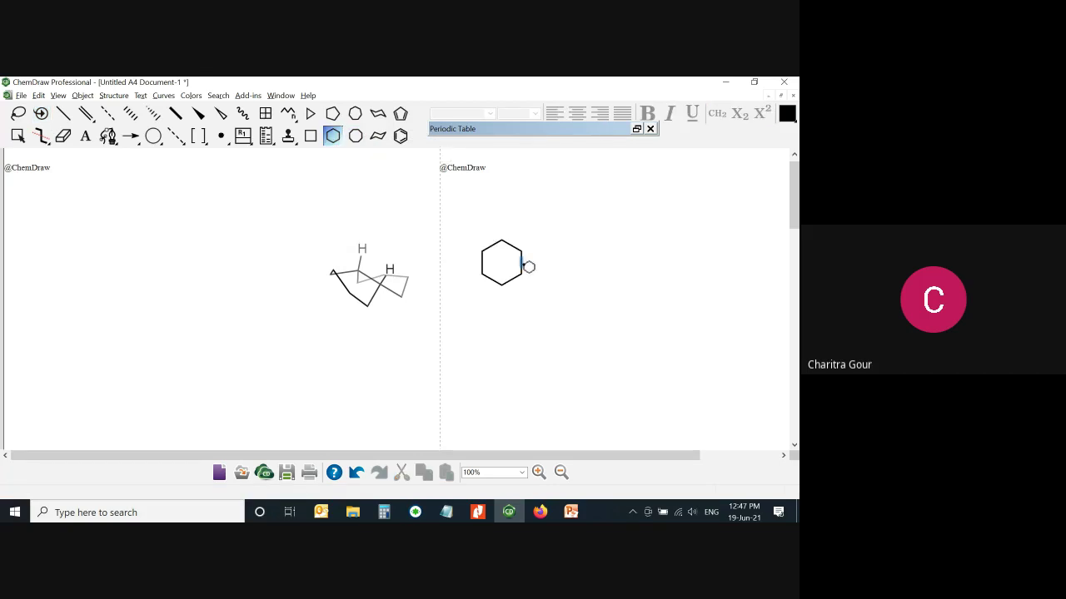
{"action": "left_click", "coordinate": [522, 263]}
{"action": "key", "text": "1"}
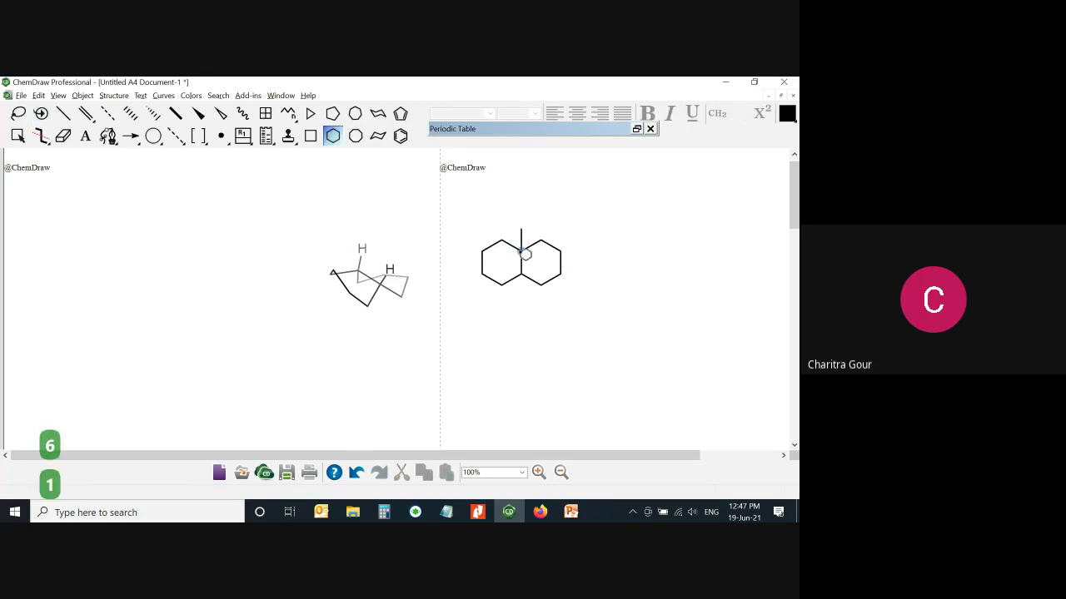
{"action": "key", "text": "1"}
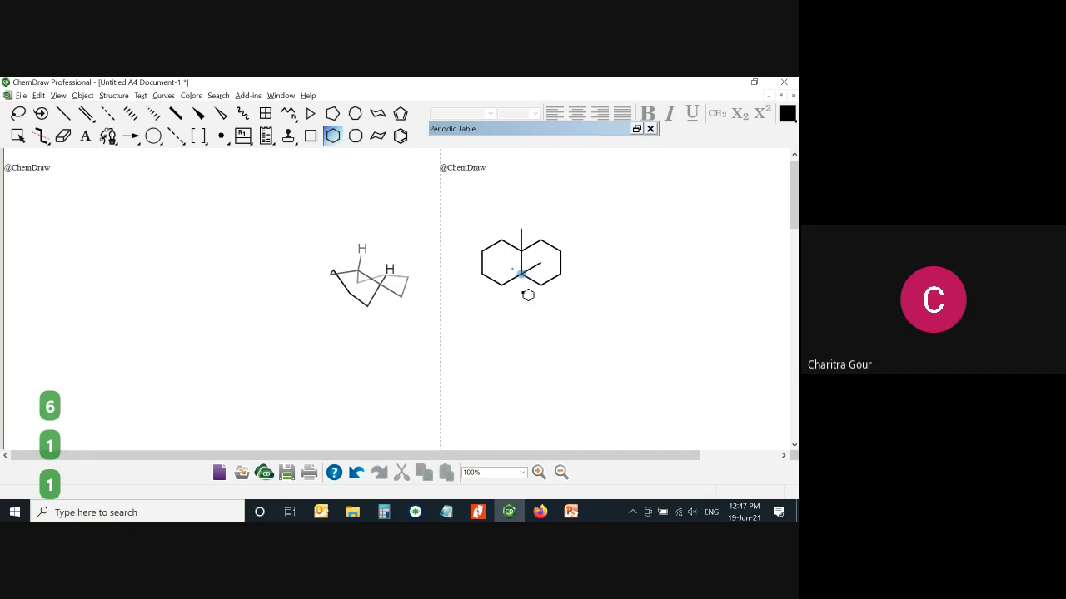
{"action": "key", "text": "ctrl+z"}
{"action": "key", "text": "x"}
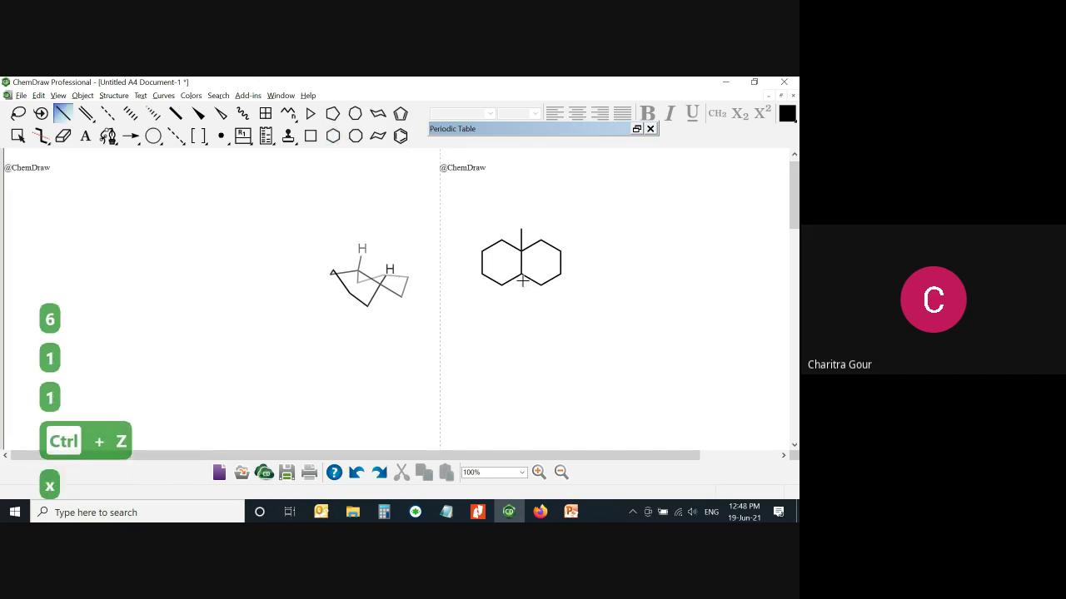
{"action": "left_click", "coordinate": [521, 287]}
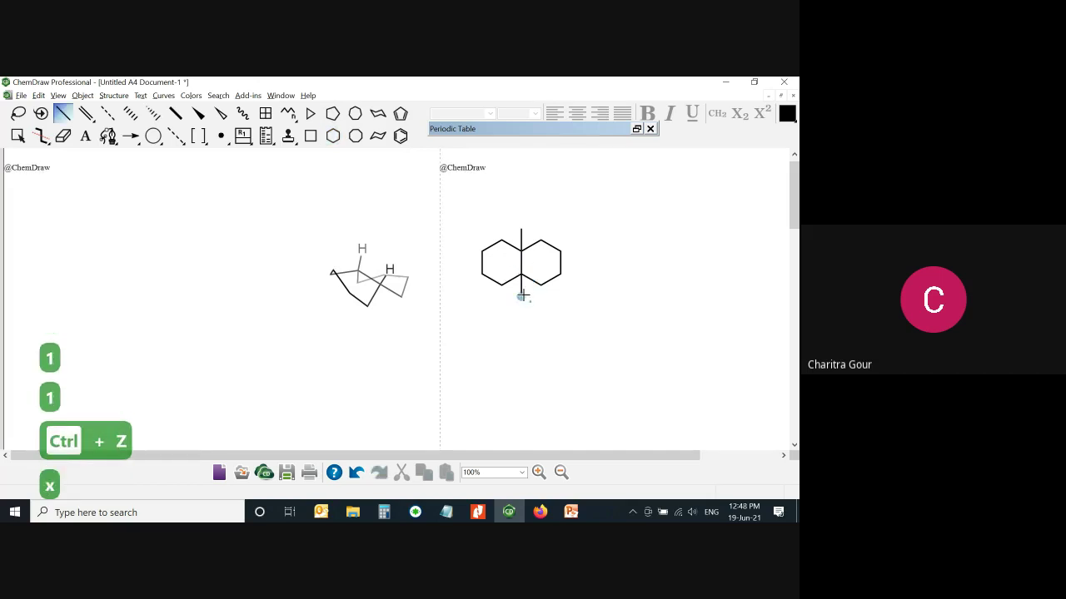
Label both ring-fusion substituents H, making the upper bond a solid wedge and the lower bond a hashed wedge
{"action": "key", "text": "h"}
{"action": "key", "text": "h"}
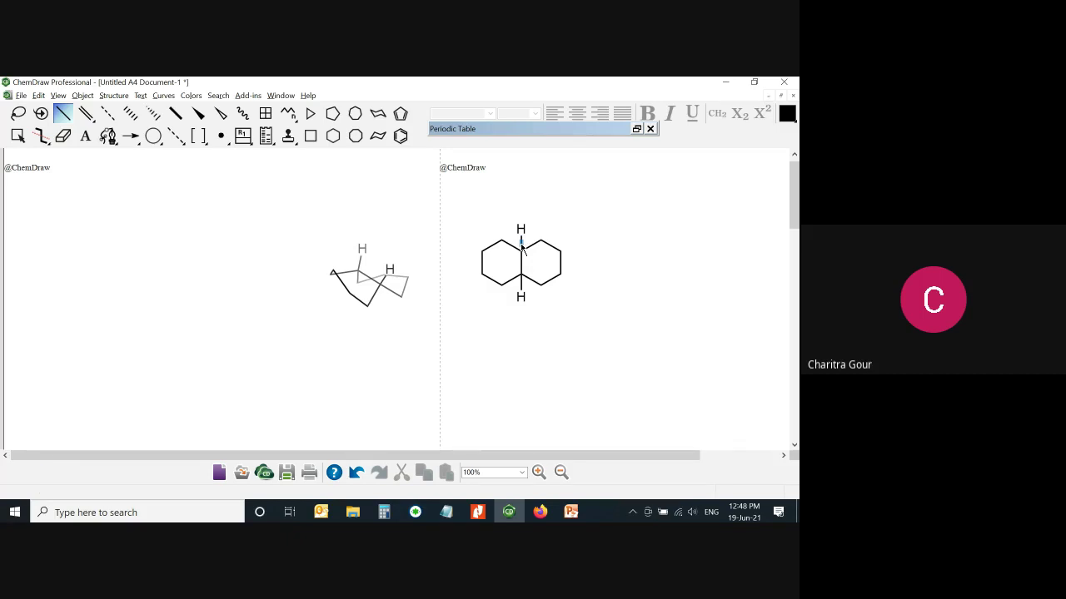
{"action": "key", "text": "w"}
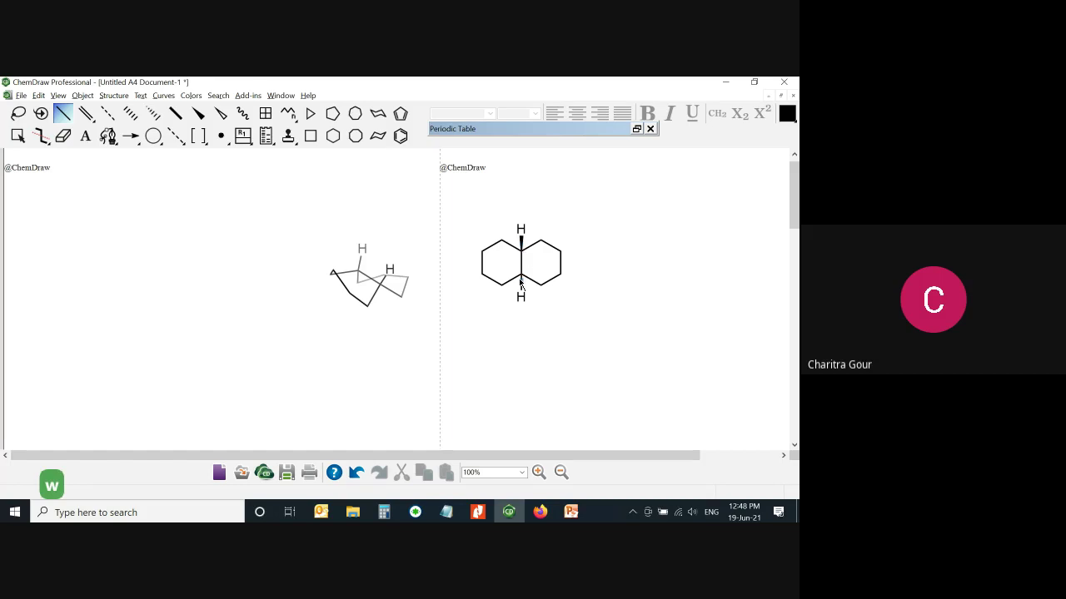
{"action": "key", "text": "h"}
Move the whole trans-decalin slightly down and away from the cis isomer and apply 3D Clean Up to it four times
{"action": "left_click", "coordinate": [17, 135]}
{"action": "left_click_drag", "start_coordinate": [539, 267], "coordinate": [565, 308]}
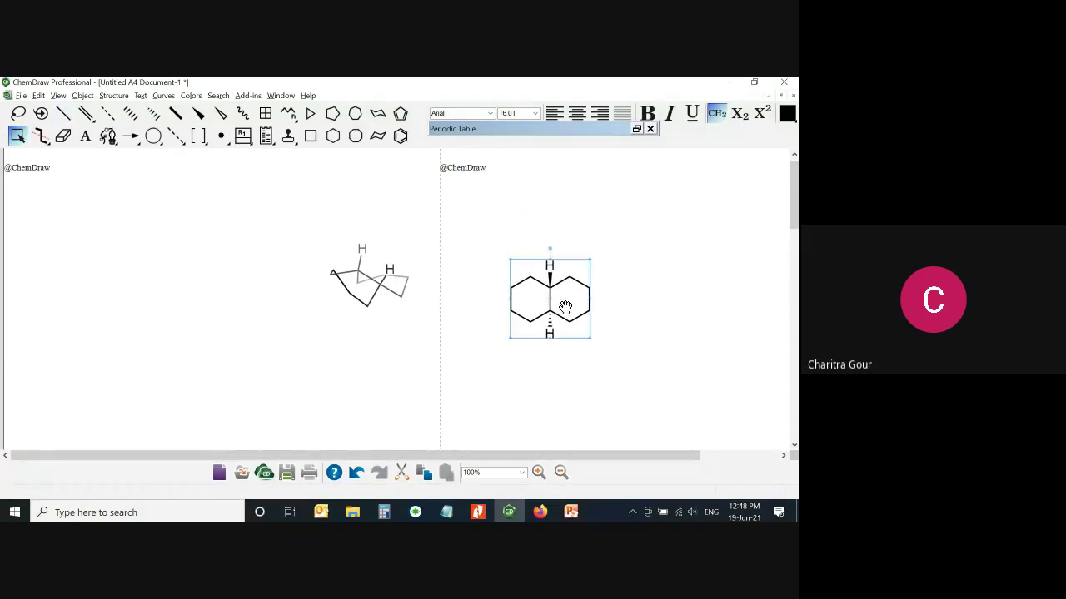
{"action": "left_click", "coordinate": [114, 94]}
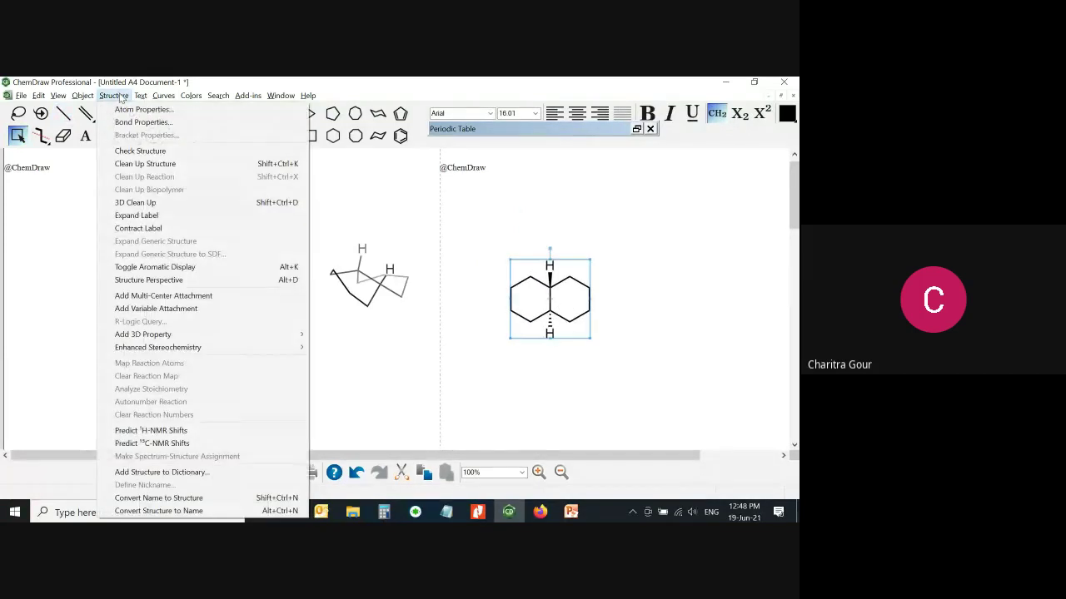
{"action": "left_click", "coordinate": [135, 202]}
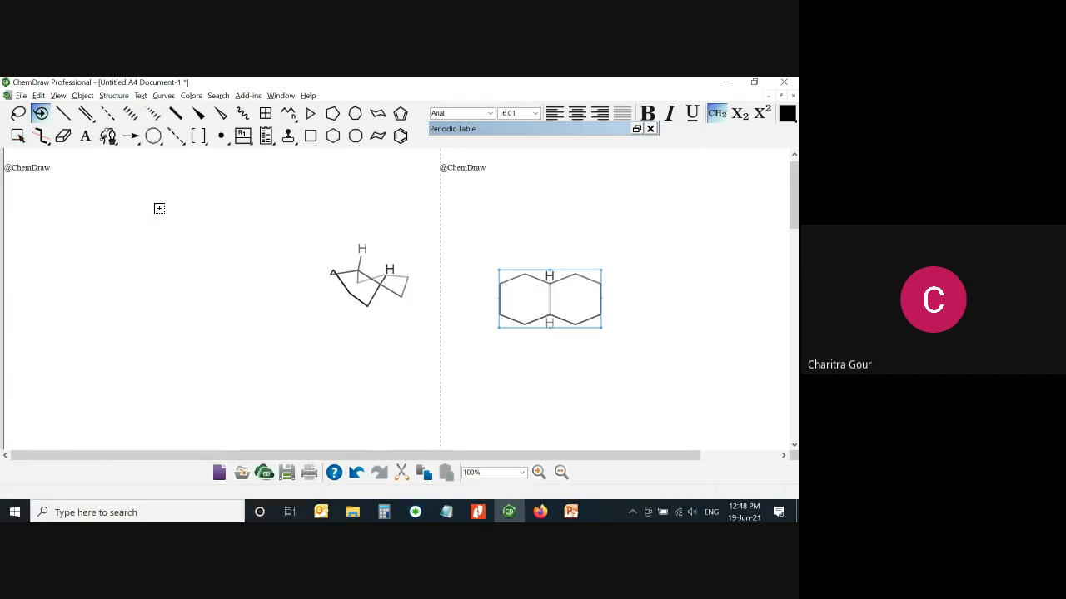
{"action": "key", "text": "ctrl+shift+d"}
{"action": "key", "text": "ctrl+shift+d"}
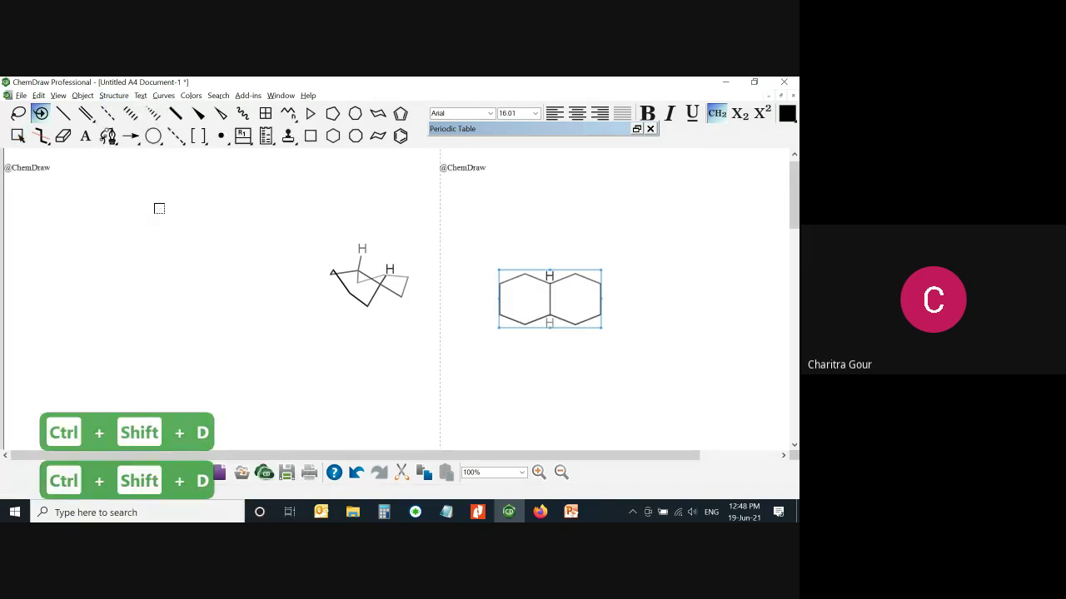
{"action": "key", "text": "ctrl+shift+d"}
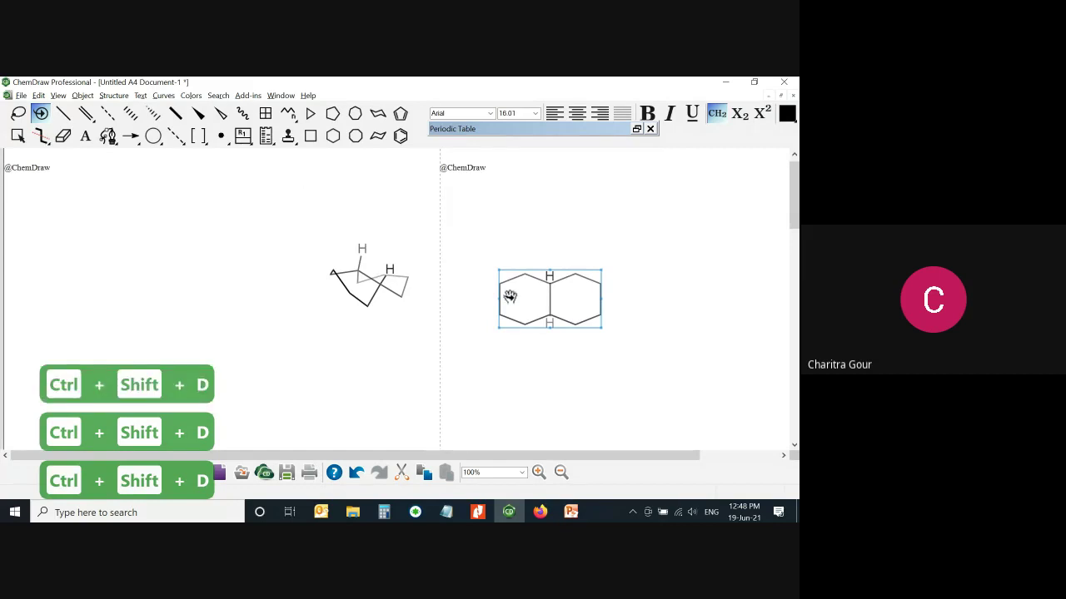
Rotate the trans-decalin in 3D so its hydrogens point up and down, and reorient the cis-decalin closer beside it
{"action": "mouse_move", "coordinate": [544, 309]}
{"action": "left_mouse_down"}
{"action": "mouse_move", "coordinate": [571, 273]}
{"action": "mouse_move", "coordinate": [590, 274]}
{"action": "mouse_move", "coordinate": [571, 285]}
{"action": "mouse_move", "coordinate": [580, 264]}
{"action": "mouse_move", "coordinate": [542, 275]}
{"action": "mouse_move", "coordinate": [552, 319]}
{"action": "mouse_move", "coordinate": [540, 293]}
{"action": "left_mouse_up"}
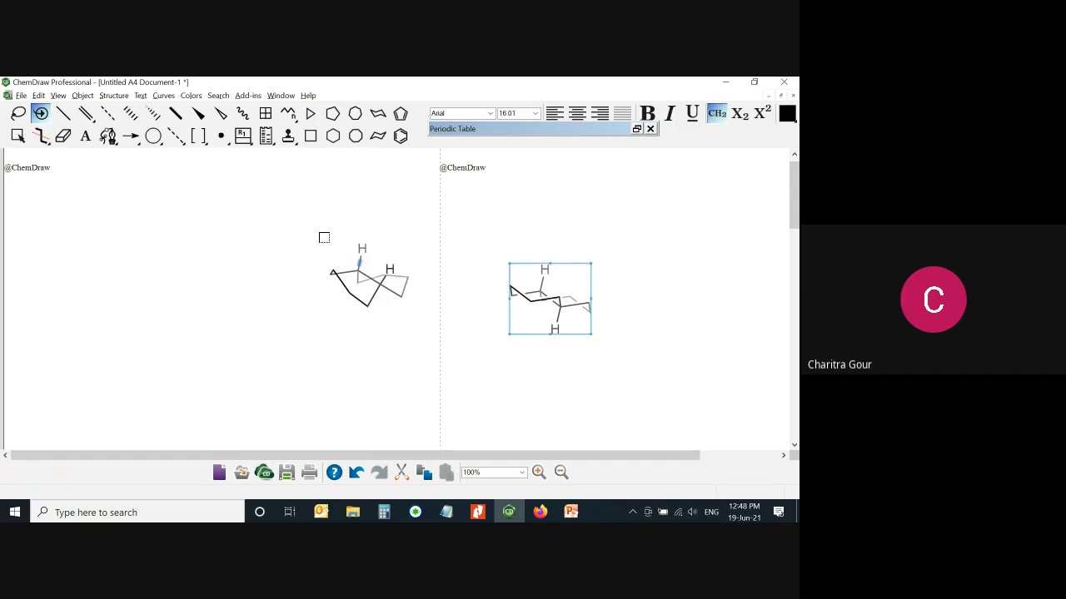
{"action": "left_click_drag", "start_coordinate": [302, 218], "coordinate": [432, 297]}
{"action": "left_click", "coordinate": [21, 137]}
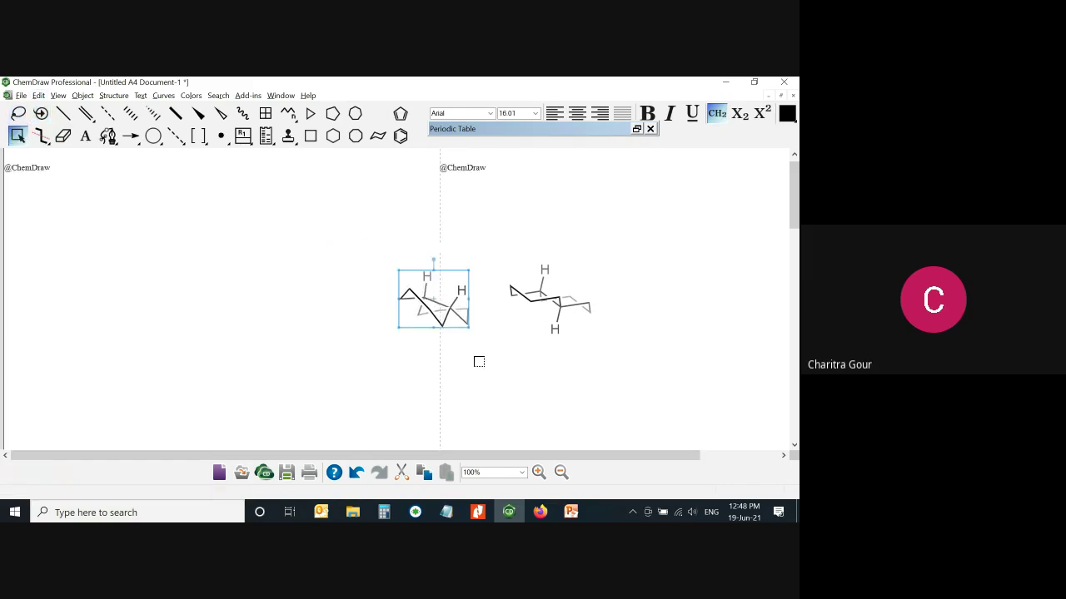
{"action": "left_click_drag", "start_coordinate": [502, 242], "coordinate": [595, 362]}
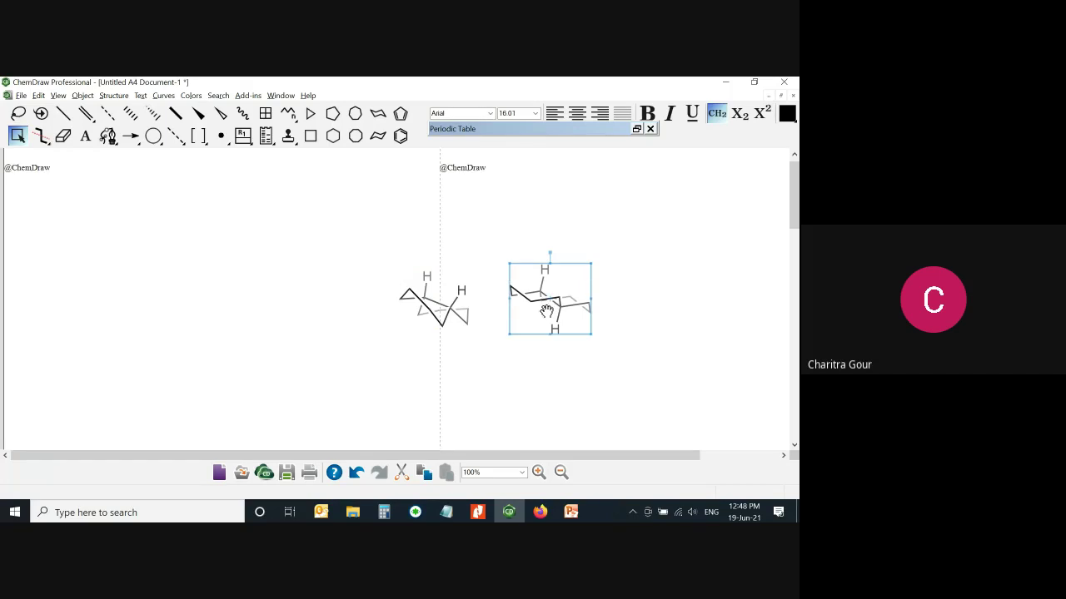
{"action": "left_click_drag", "start_coordinate": [546, 312], "coordinate": [544, 316]}
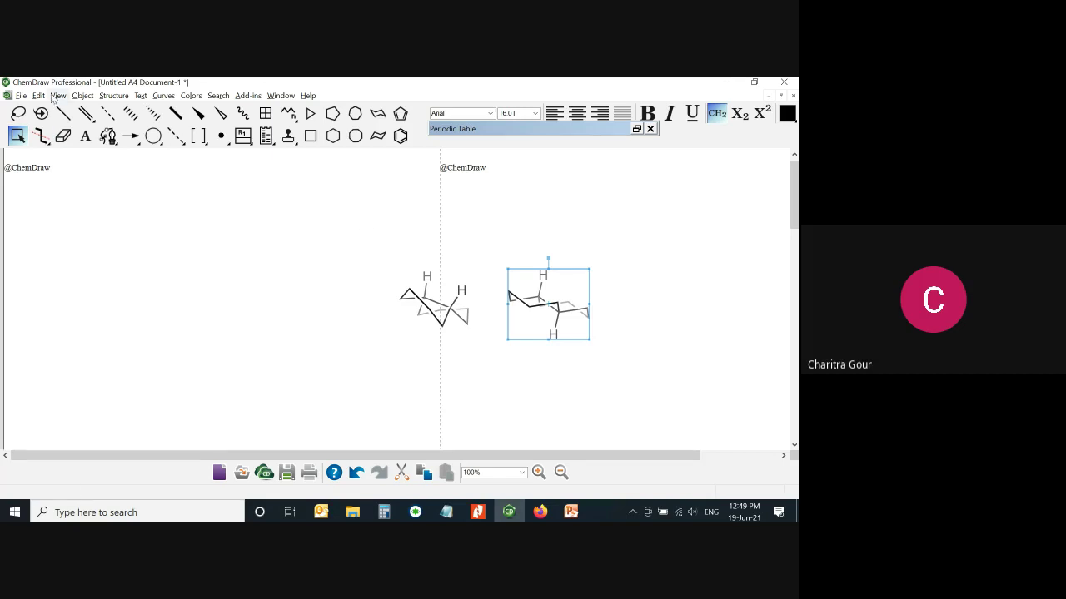
Insert the structure named codein with its name below, and place it in the empty area beside the two decalins
{"action": "left_click", "coordinate": [114, 95]}
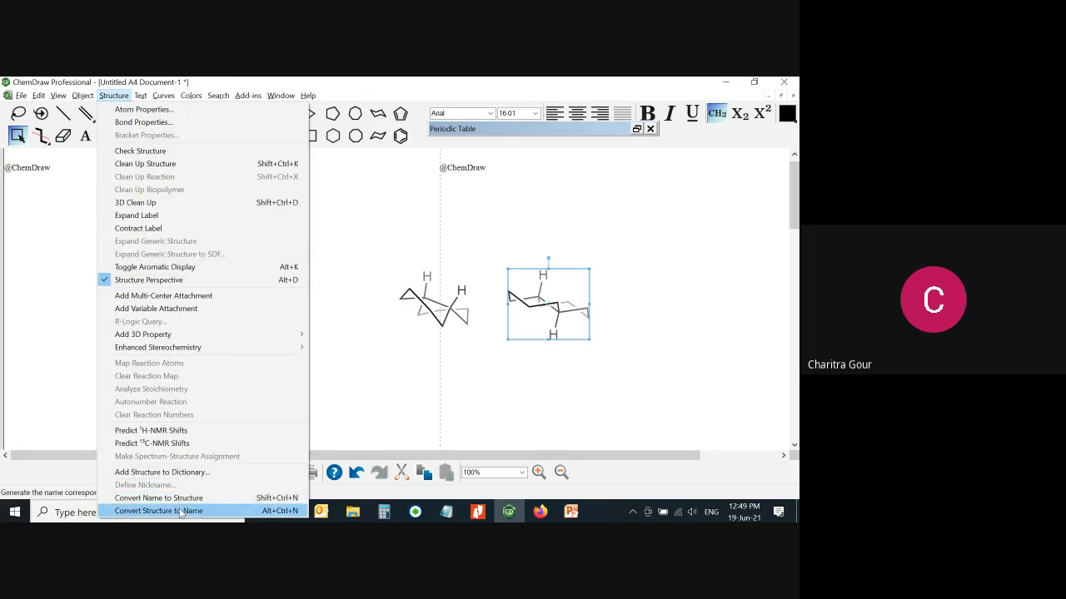
{"action": "left_click", "coordinate": [180, 502]}
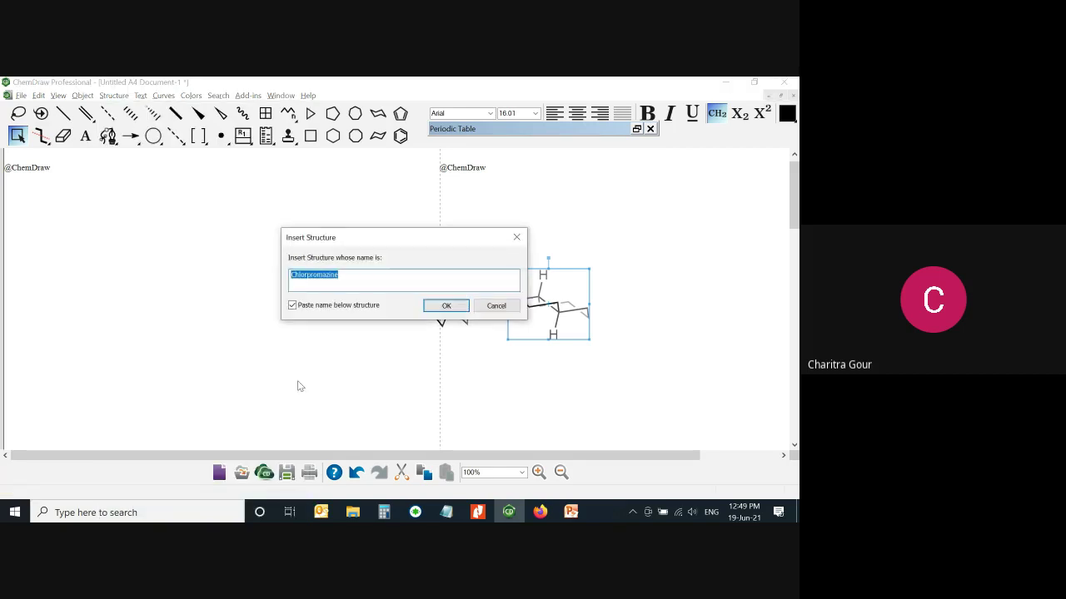
{"action": "key", "text": "BackSpace"}
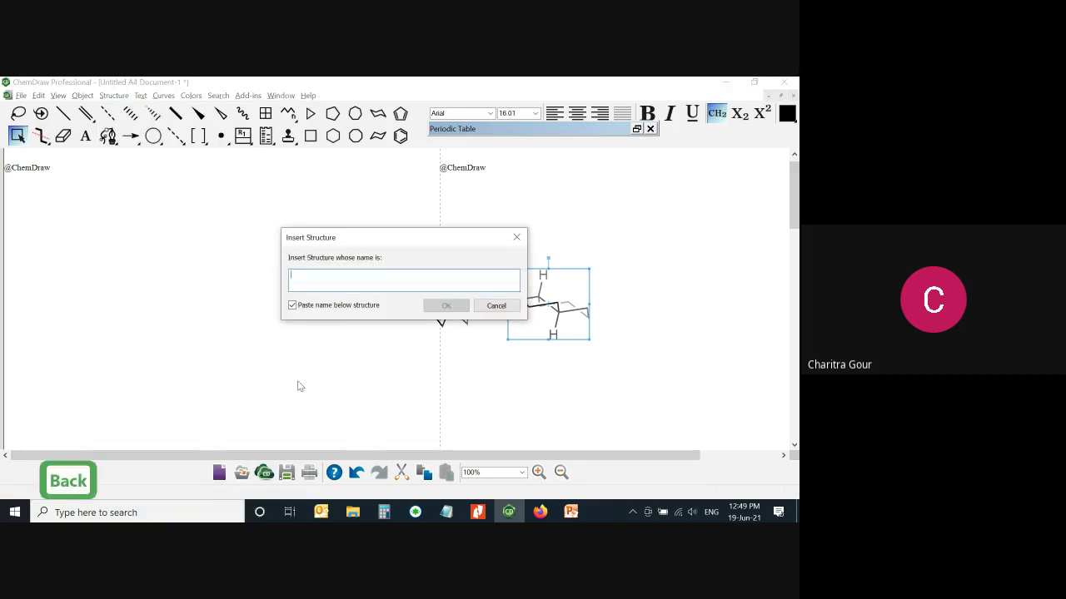
{"action": "type", "text": "c"}
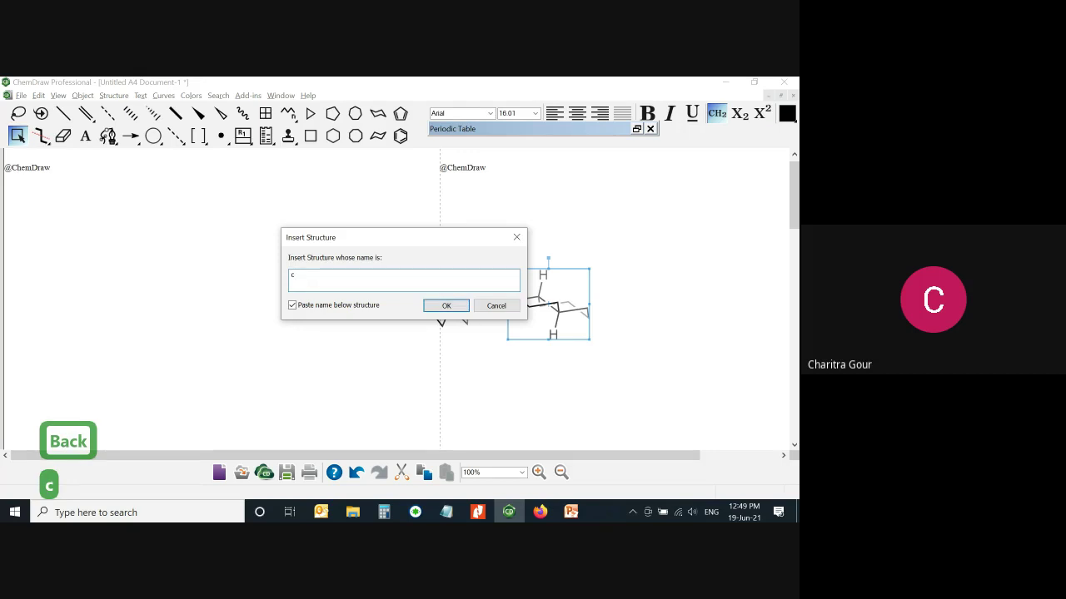
{"action": "type", "text": "odein"}
{"action": "key", "text": "Return"}
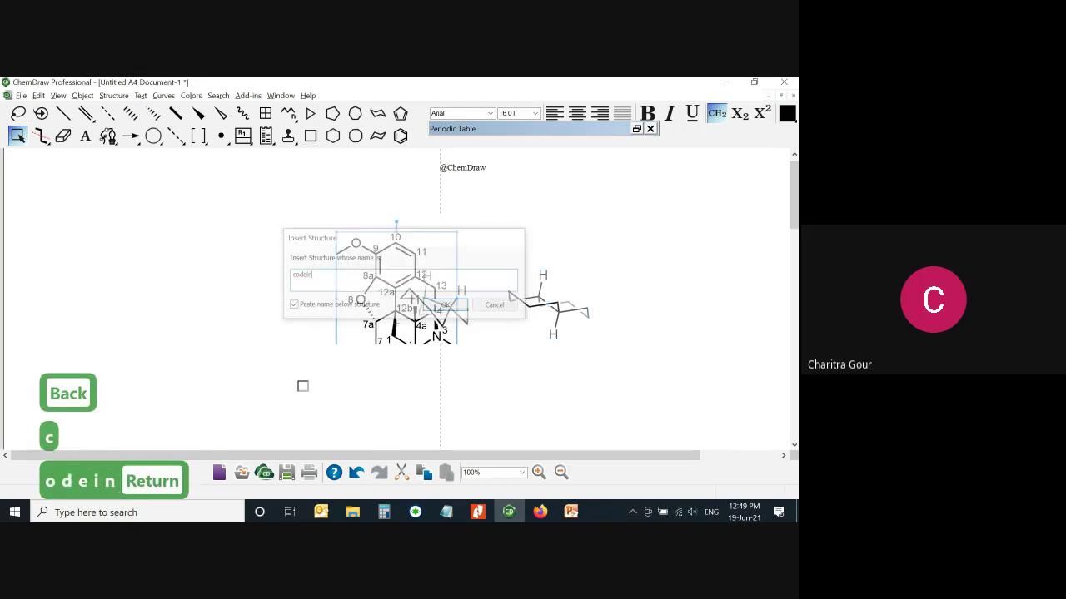
{"action": "left_click_drag", "start_coordinate": [354, 327], "coordinate": [193, 296]}
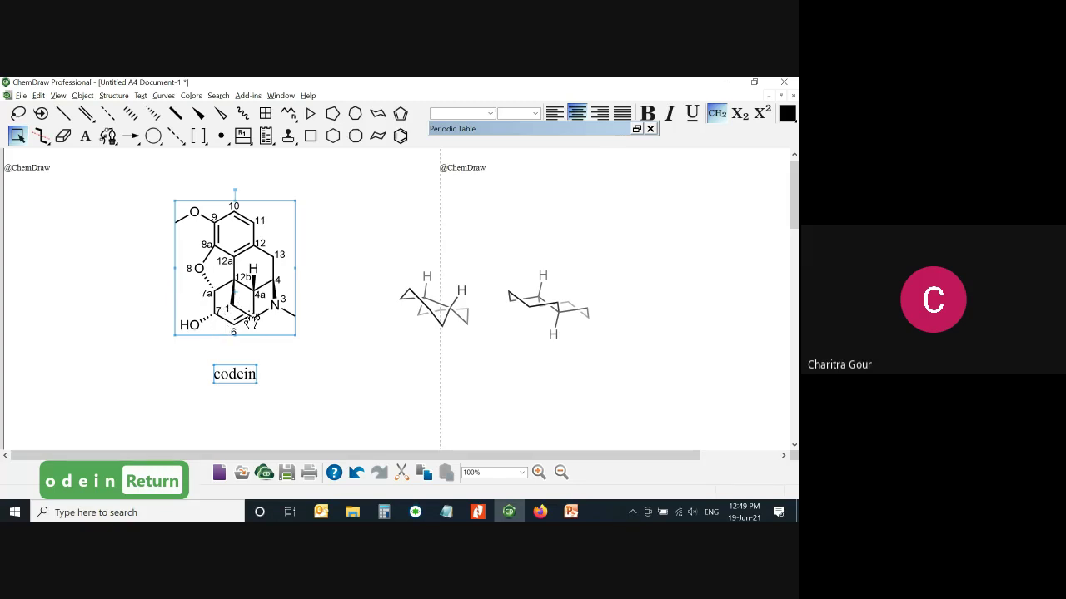
{"action": "left_click_drag", "start_coordinate": [253, 295], "coordinate": [259, 301]}
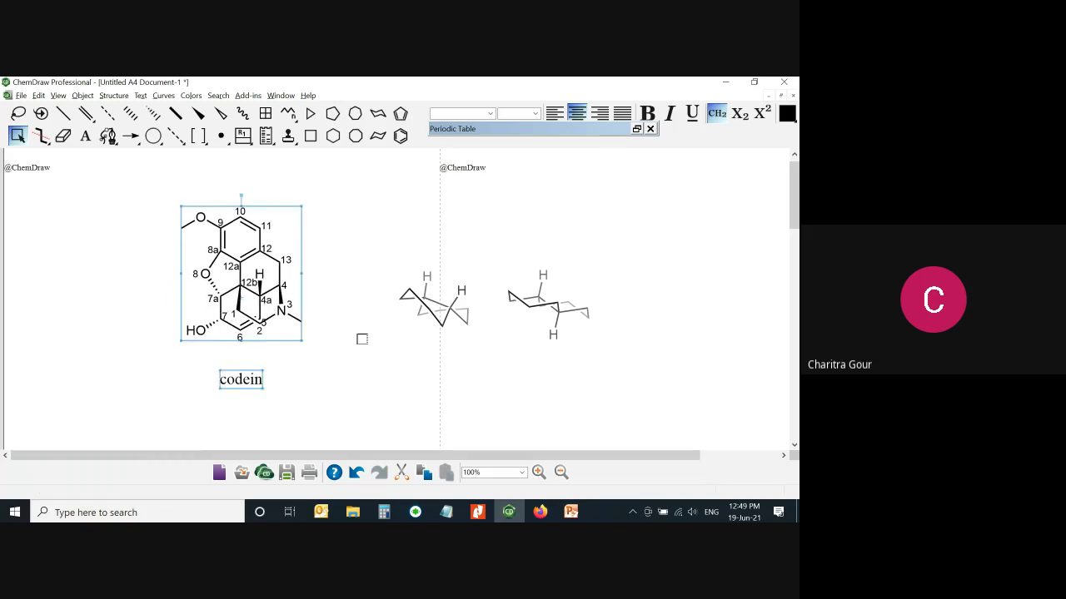
Apply 3D Clean Up to the codein structure, repeating it three more times
{"action": "left_click", "coordinate": [113, 95]}
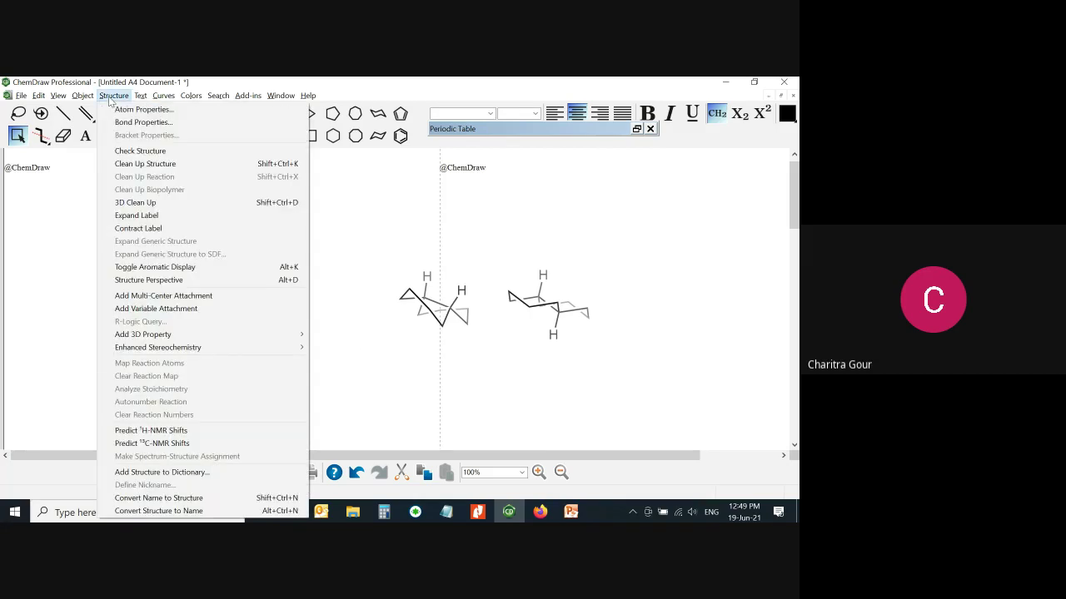
{"action": "left_click", "coordinate": [167, 206]}
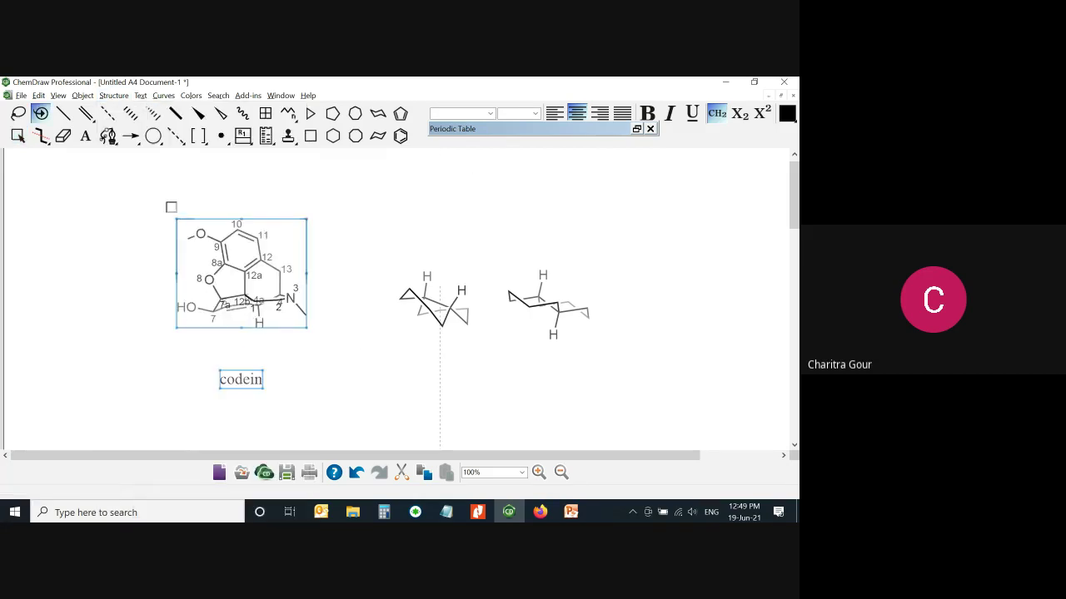
{"action": "left_click", "coordinate": [114, 95]}
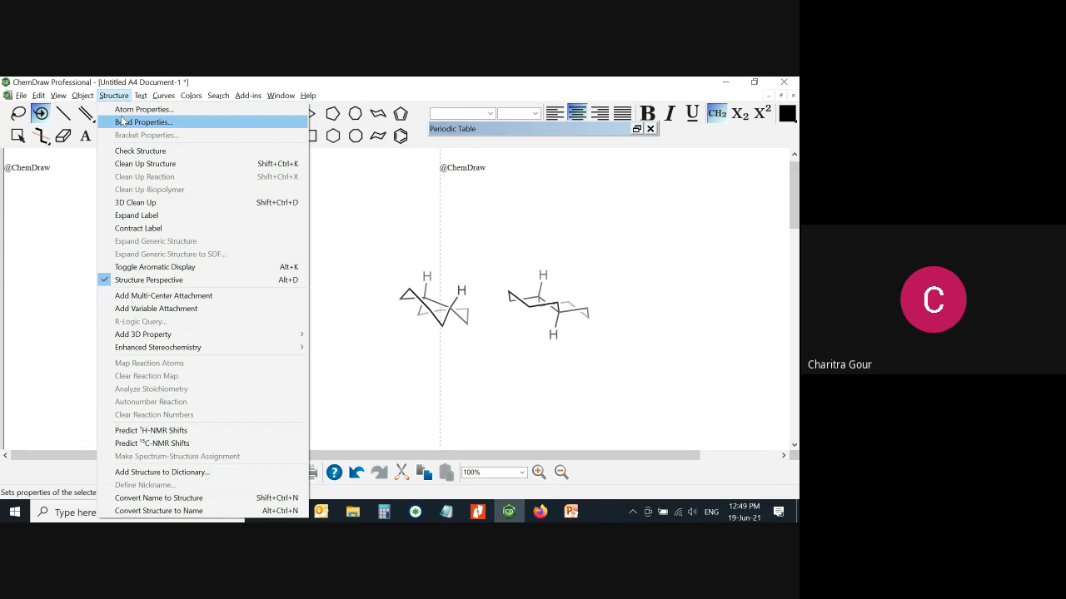
{"action": "left_click", "coordinate": [137, 203]}
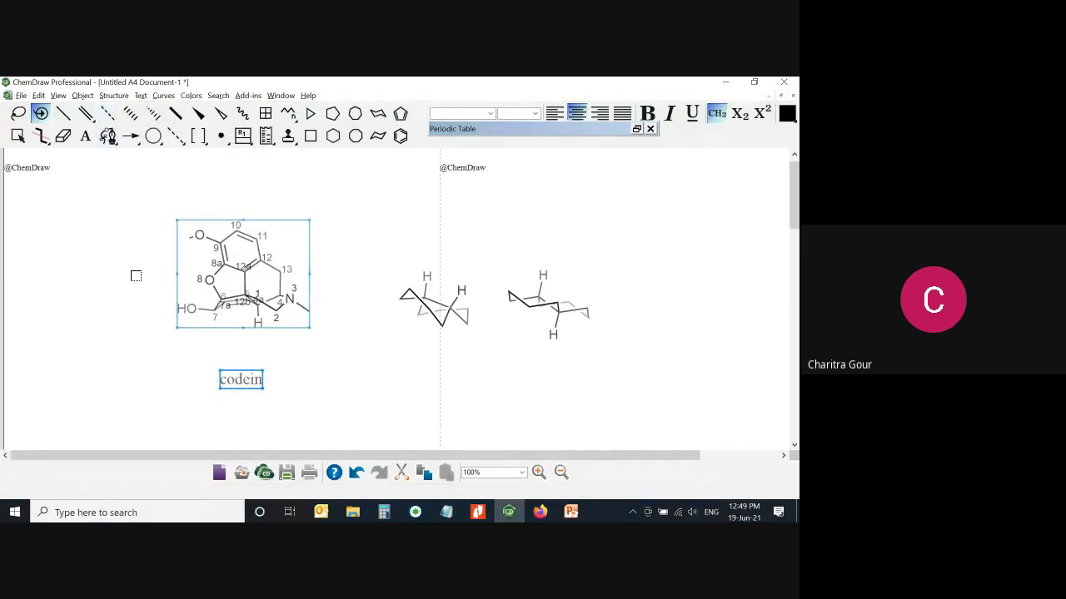
{"action": "key", "text": "ctrl+shift+d"}
{"action": "key", "text": "ctrl+shift+d"}
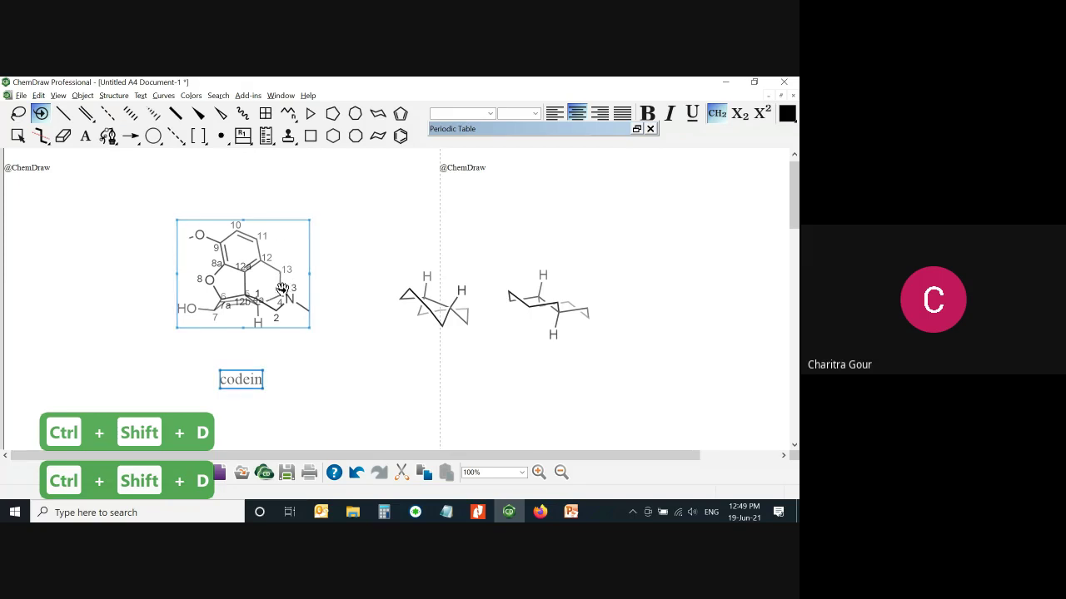
Rotate the codein structure in 3D to an edge-on view and enlarge it together with its name label
{"action": "left_click_drag", "start_coordinate": [281, 268], "coordinate": [328, 233]}
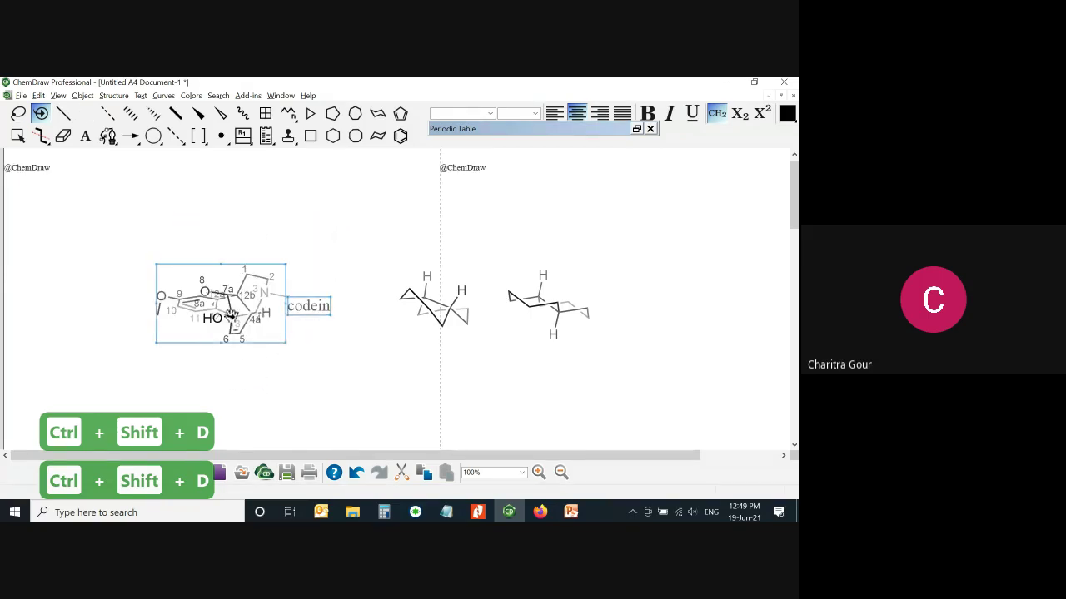
{"action": "left_click_drag", "start_coordinate": [233, 316], "coordinate": [274, 360]}
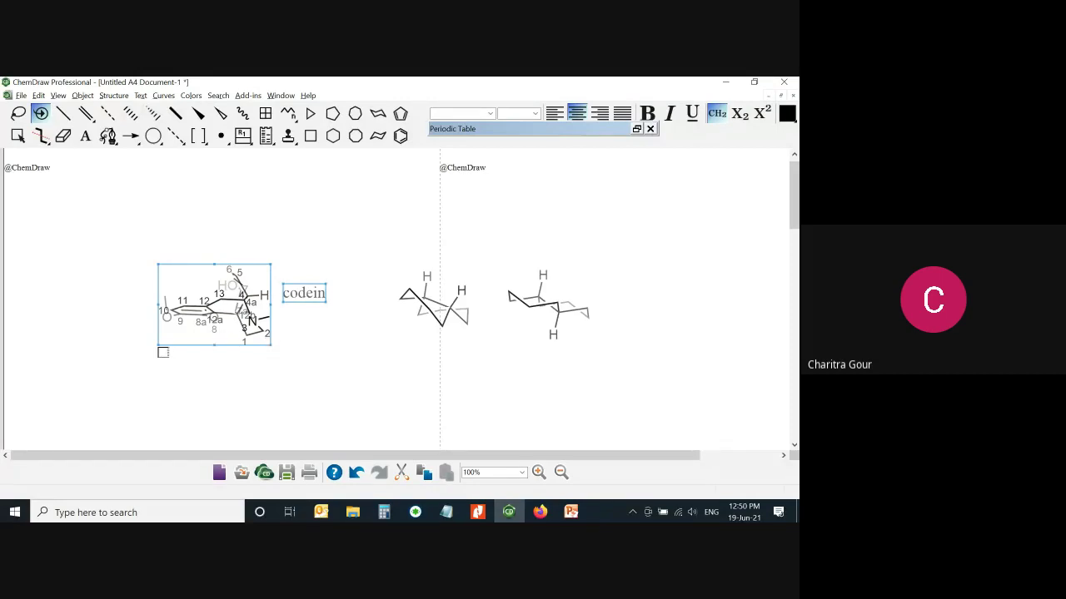
{"action": "left_click", "coordinate": [18, 136]}
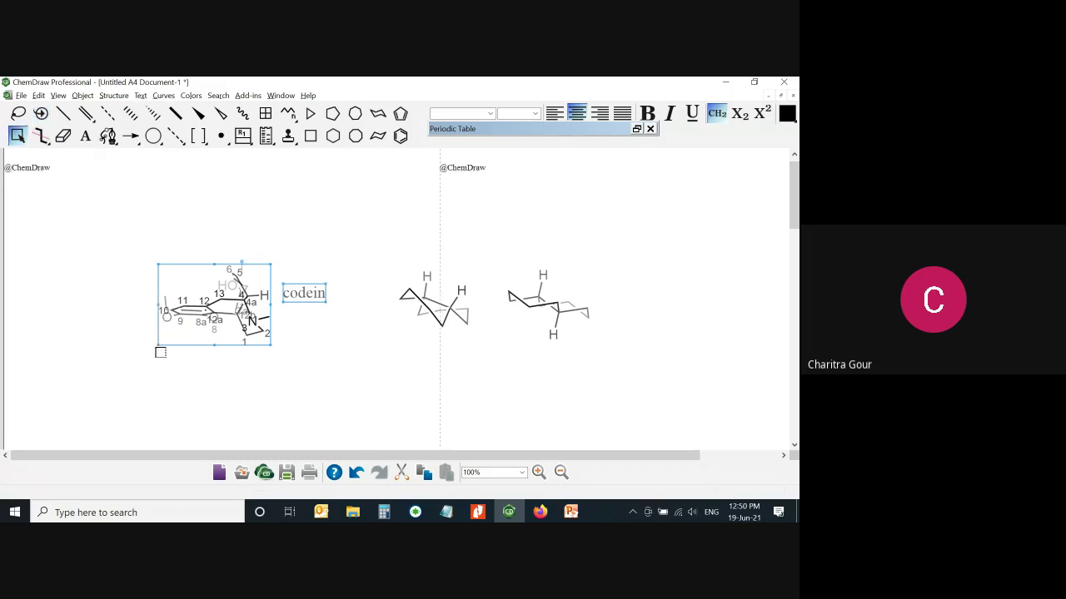
{"action": "left_click_drag", "start_coordinate": [159, 347], "coordinate": [92, 409]}
{"action": "left_click", "coordinate": [294, 388]}
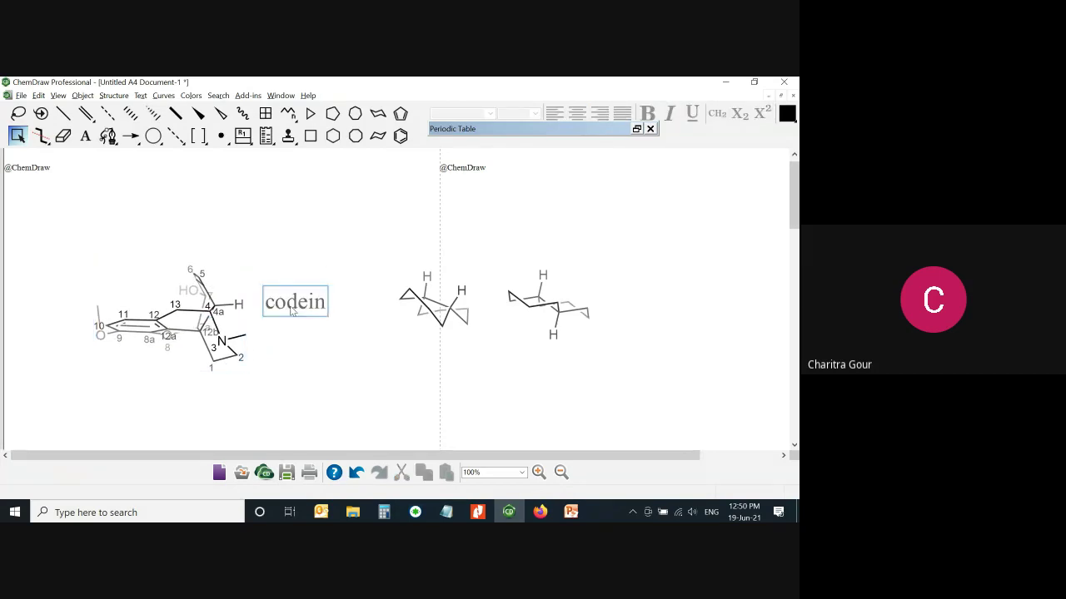
Delete the codein name label and rotate the structure in 3D to a perspective with the double-bond ring raised above the aromatic ring
{"action": "key", "text": "Delete"}
{"action": "left_click_drag", "start_coordinate": [53, 233], "coordinate": [246, 381]}
{"action": "left_click", "coordinate": [41, 113]}
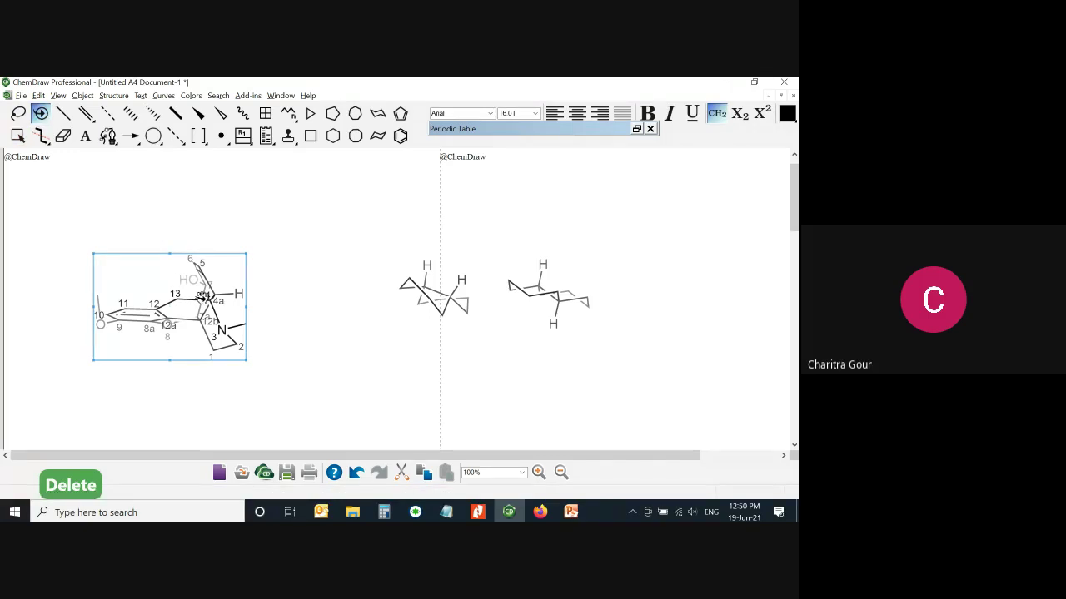
{"action": "left_click_drag", "start_coordinate": [202, 298], "coordinate": [223, 315]}
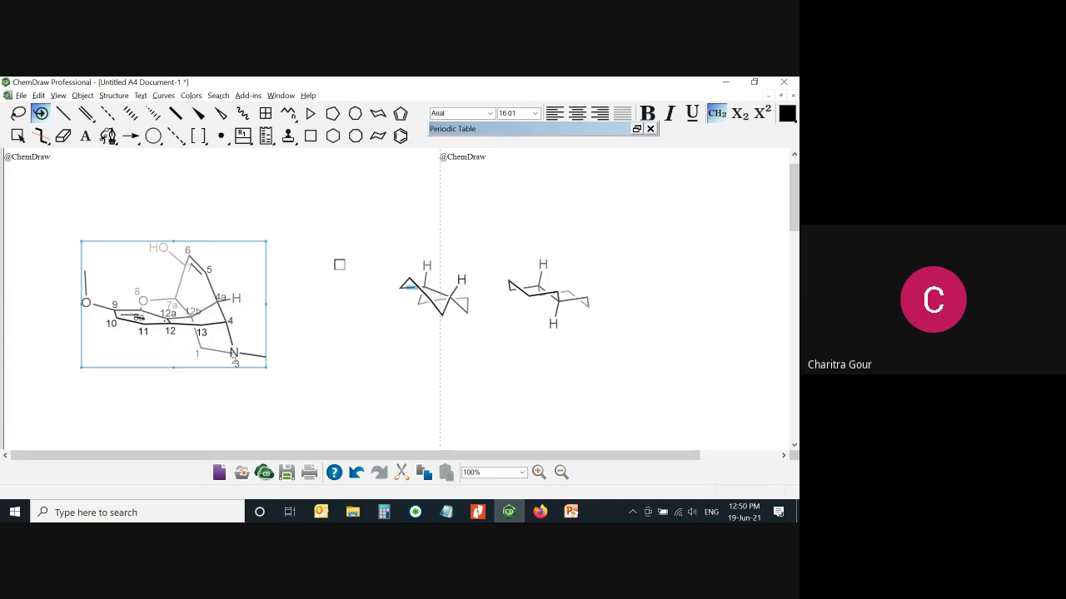
Show the Chemical Properties window for the selected codein structure, move it clear of the structure to examine the values, and close it
{"action": "left_click", "coordinate": [123, 96]}
{"action": "mouse_move", "coordinate": [87, 100]}
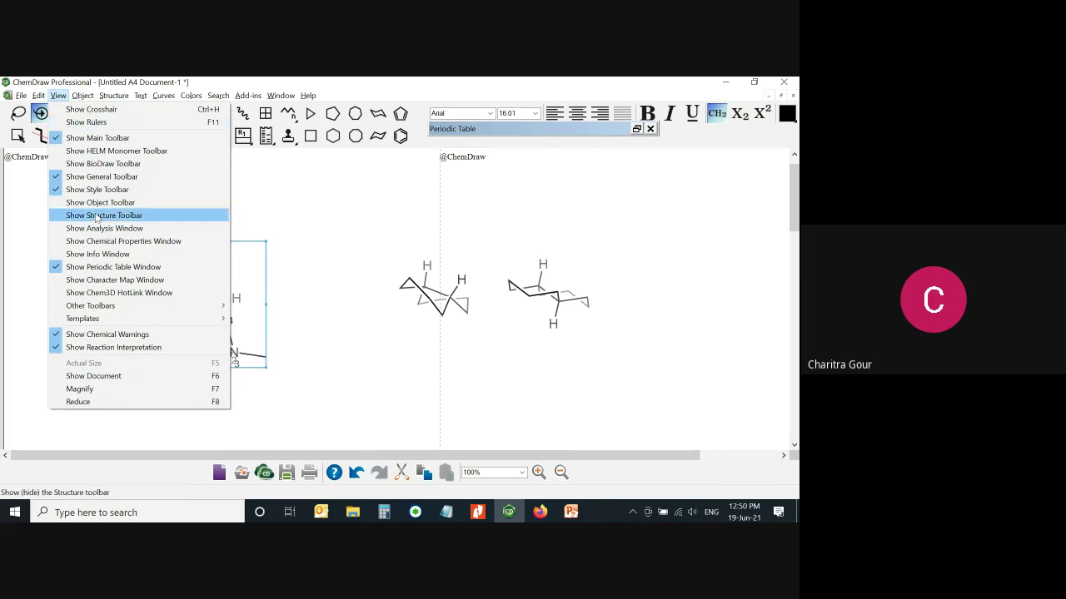
{"action": "left_click", "coordinate": [110, 241]}
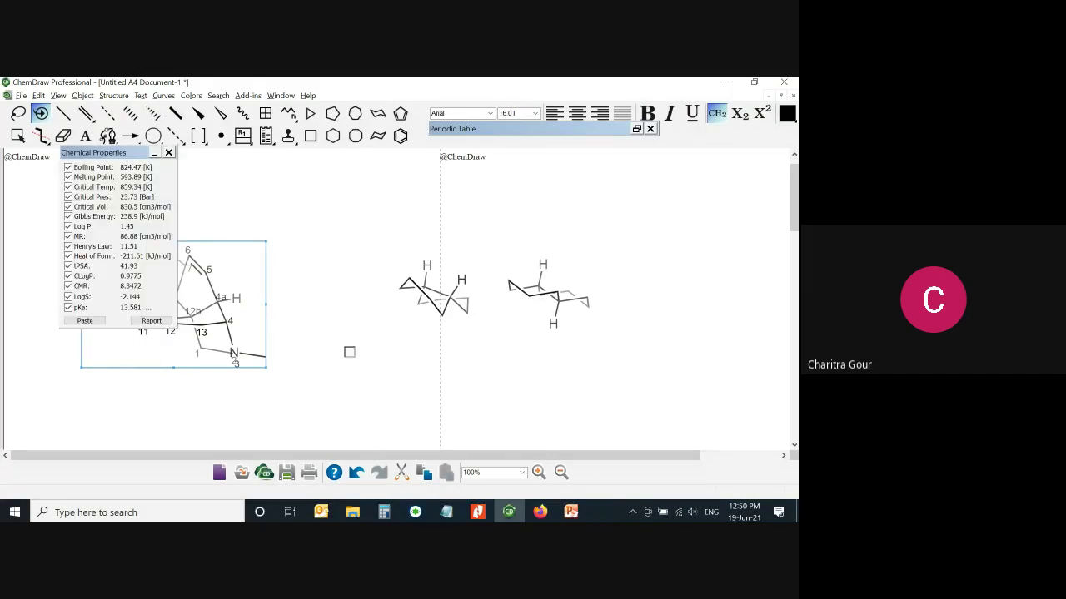
{"action": "left_click_drag", "start_coordinate": [116, 158], "coordinate": [337, 168]}
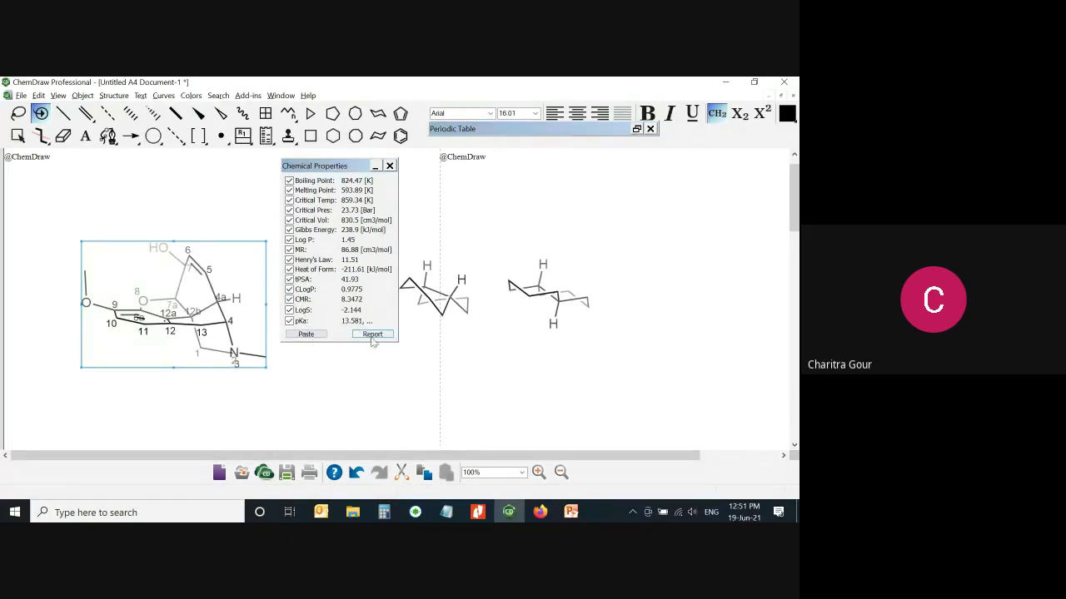
{"action": "left_click", "coordinate": [389, 165]}
{"action": "left_click", "coordinate": [83, 94]}
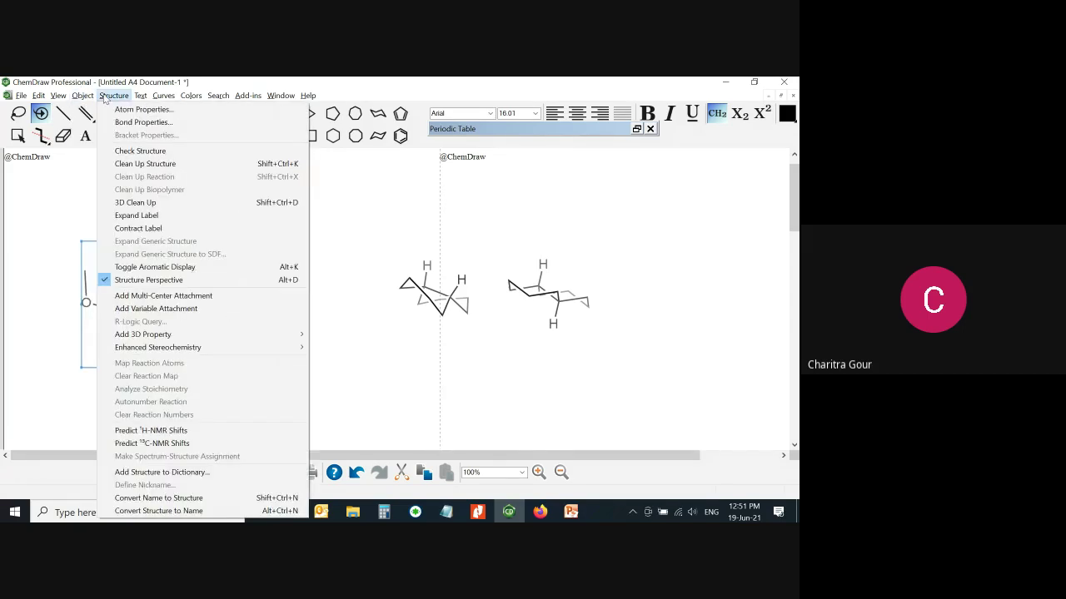
{"action": "mouse_move", "coordinate": [60, 96]}
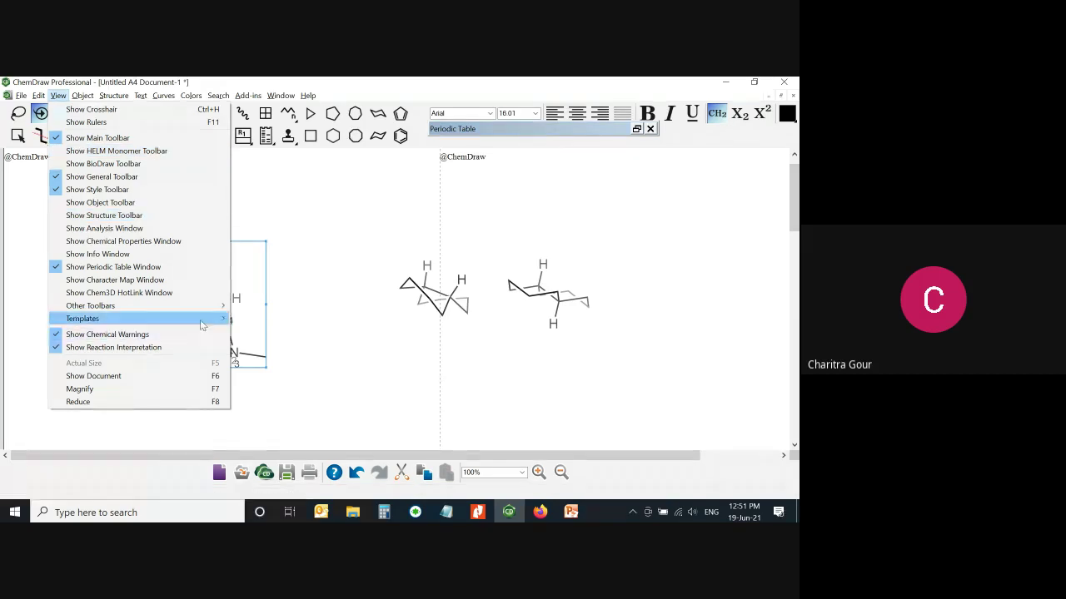
{"action": "mouse_move", "coordinate": [200, 320]}
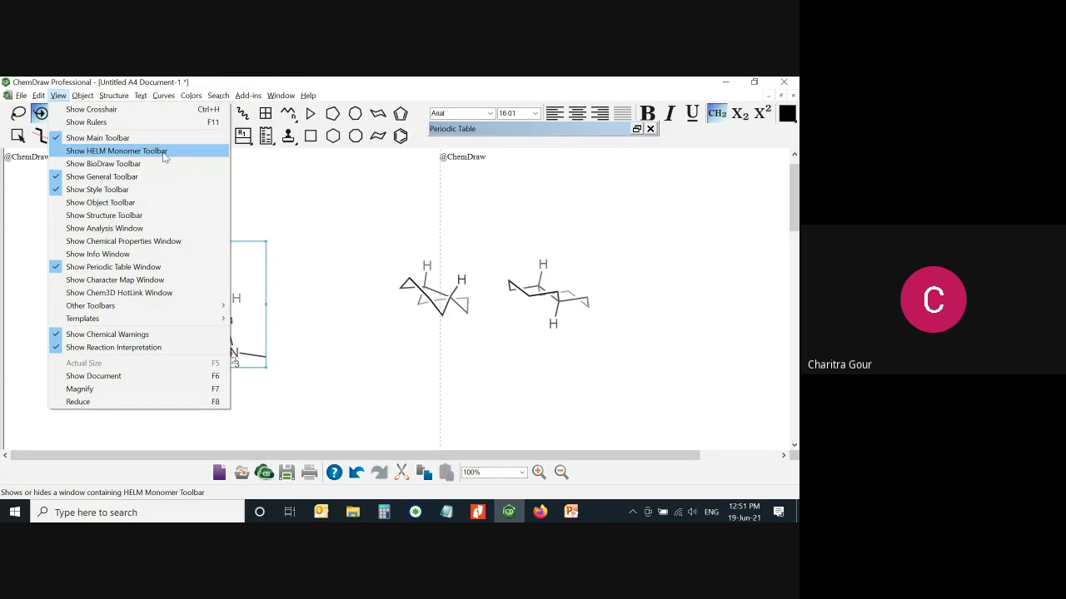
{"action": "left_click", "coordinate": [82, 181]}
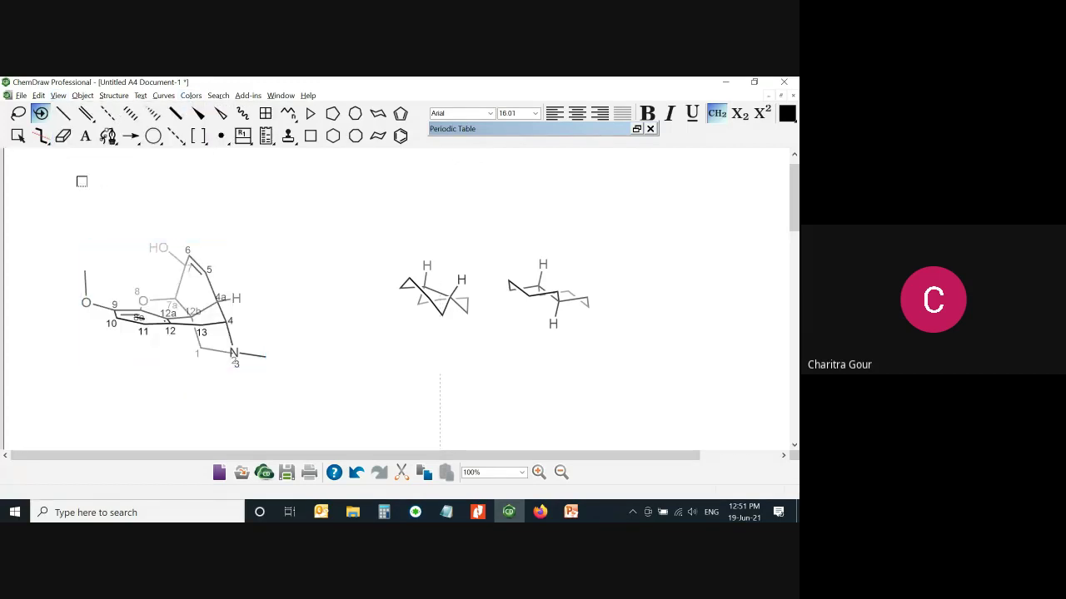
Open the ChemDraw tutorials help document and enlarge the user guide's table of contents to a readable size
{"action": "left_click", "coordinate": [308, 95]}
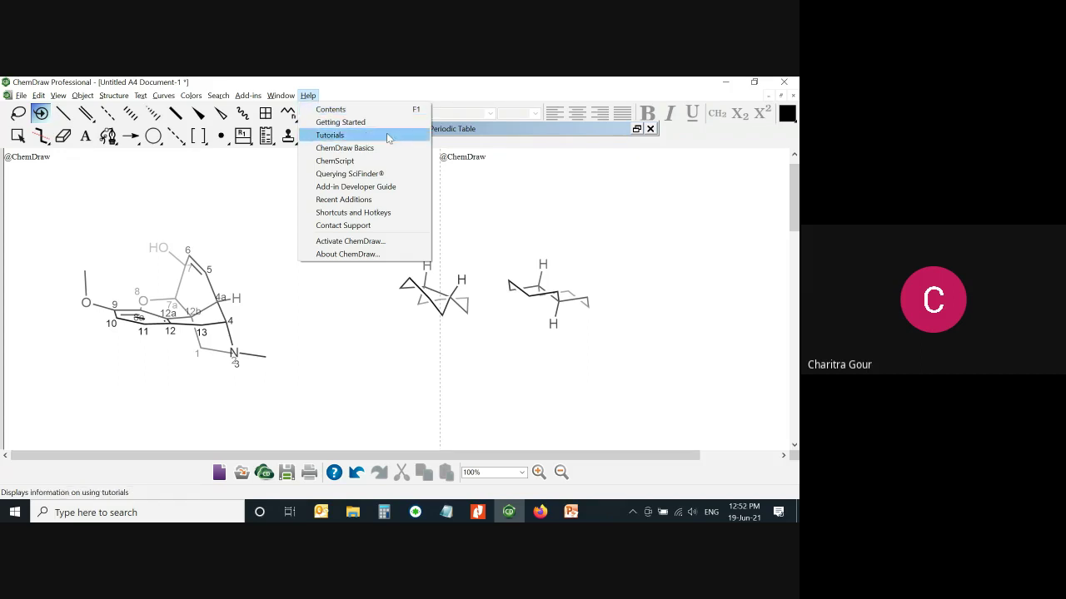
{"action": "key", "text": "Escape"}
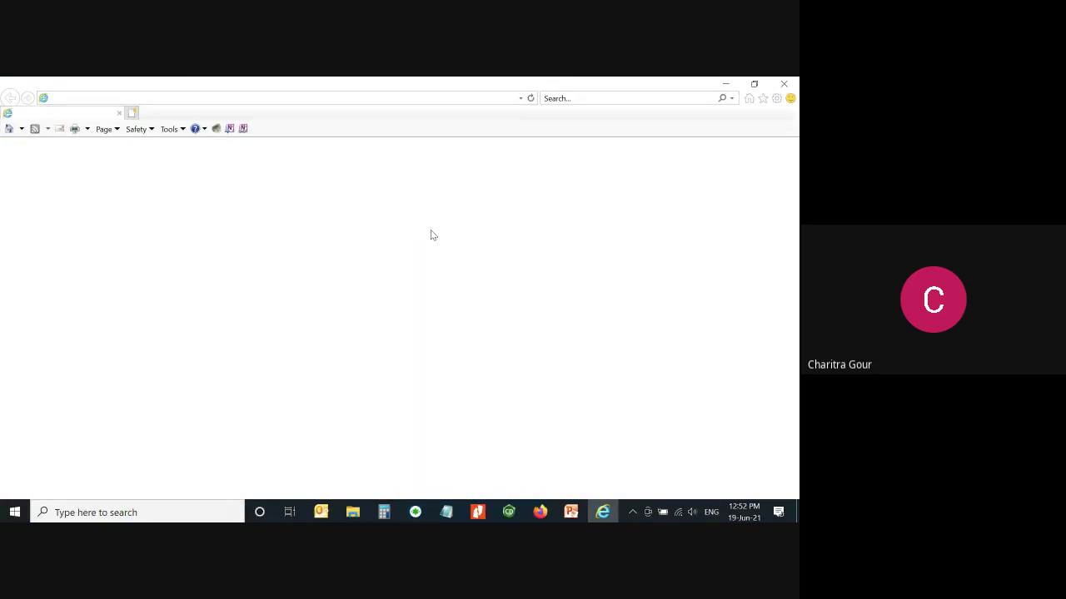
{"action": "scroll", "coordinate": [606, 305], "scroll_direction": "down", "scroll_amount": 3}
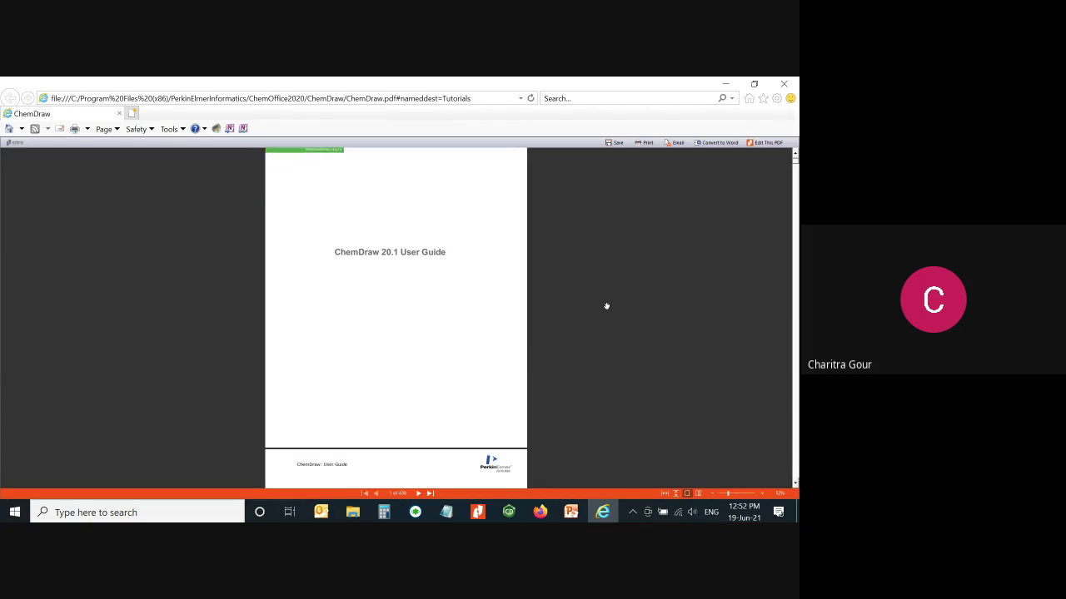
{"action": "scroll", "coordinate": [606, 306], "scroll_direction": "down", "scroll_amount": 5}
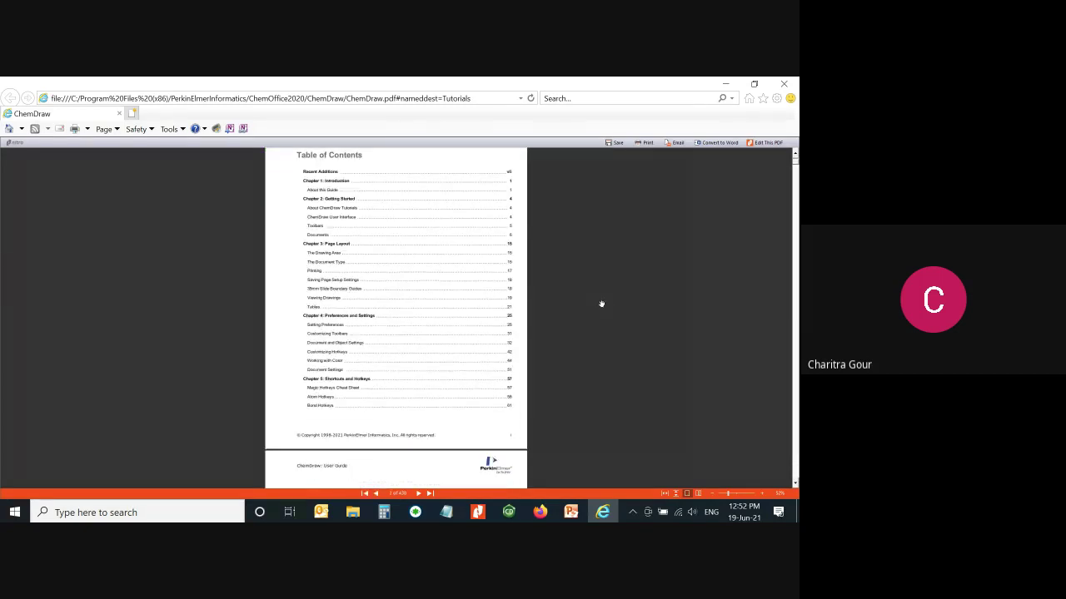
{"action": "scroll", "coordinate": [601, 304], "scroll_direction": "down", "scroll_amount": 3}
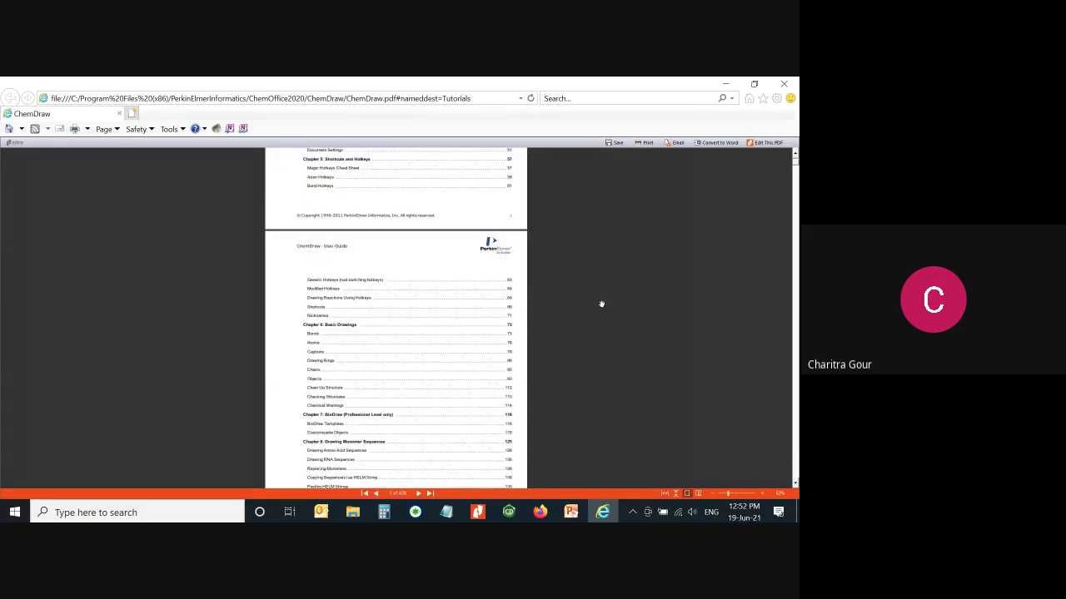
{"action": "left_click", "coordinate": [740, 494]}
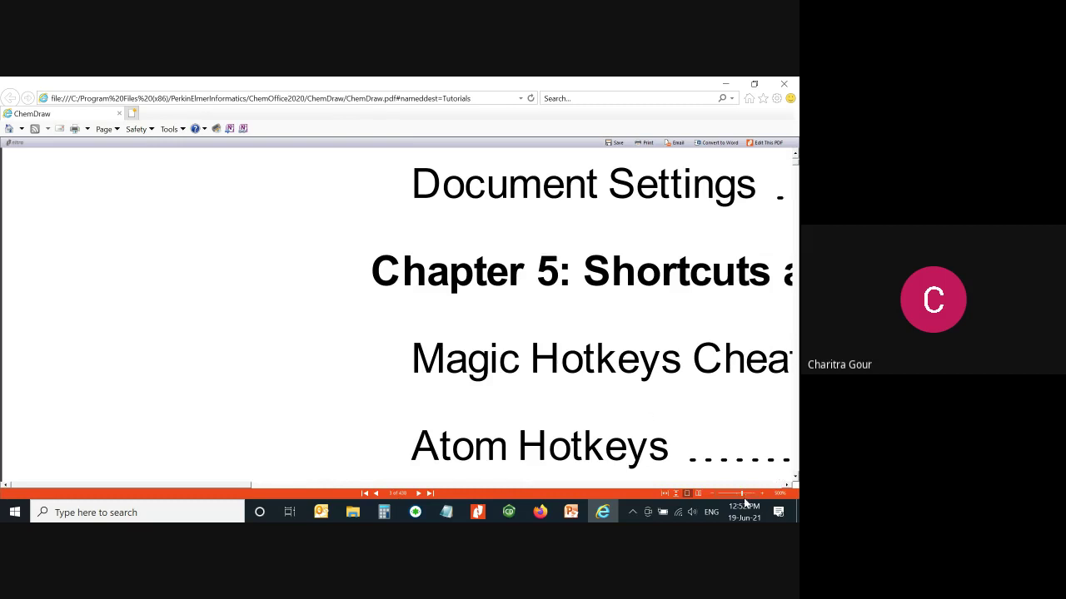
{"action": "left_click_drag", "start_coordinate": [742, 494], "coordinate": [733, 494]}
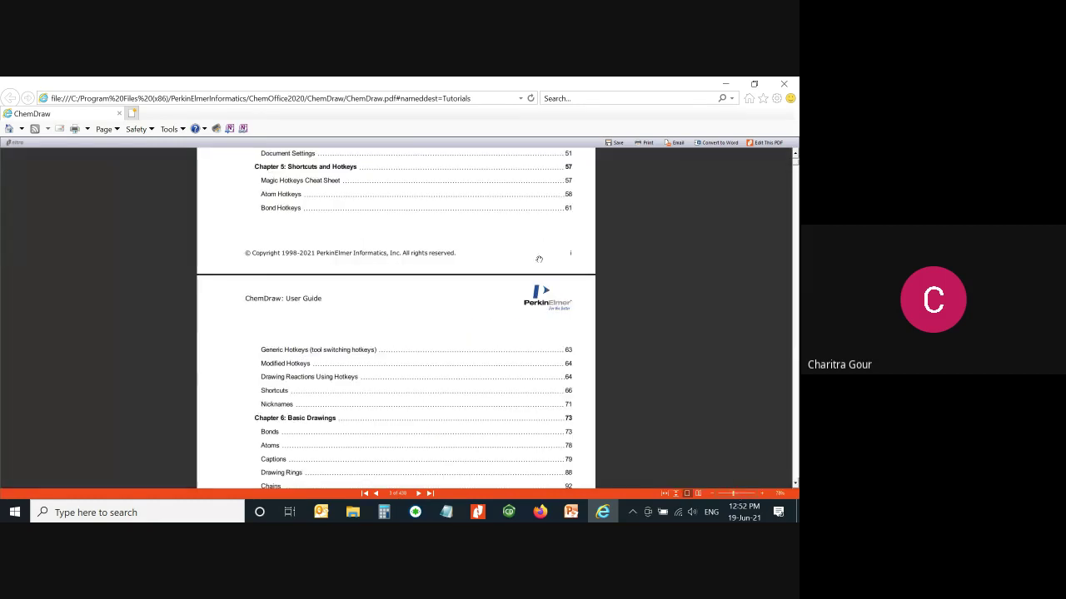
Examine the user guide's table of contents from Chapter 6: Basic Drawings through Chapter 20: Tutorials, and return to the drawing
{"action": "scroll", "coordinate": [539, 259], "scroll_direction": "down", "scroll_amount": 1}
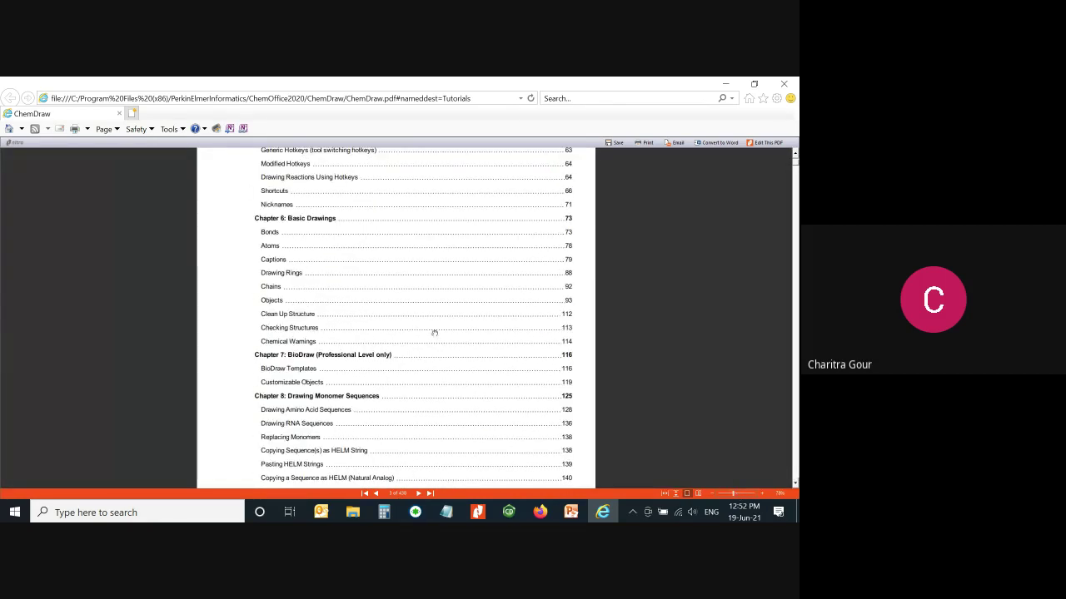
{"action": "scroll", "coordinate": [433, 333], "scroll_direction": "down", "scroll_amount": 2}
{"action": "scroll", "coordinate": [437, 297], "scroll_direction": "down", "scroll_amount": 1}
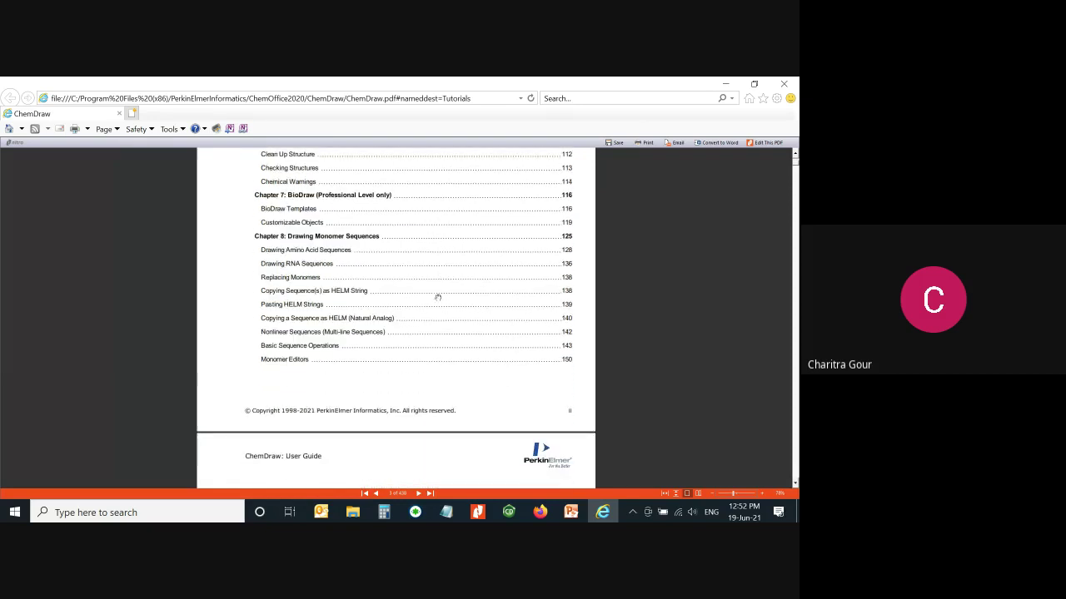
{"action": "scroll", "coordinate": [437, 298], "scroll_direction": "down", "scroll_amount": 4}
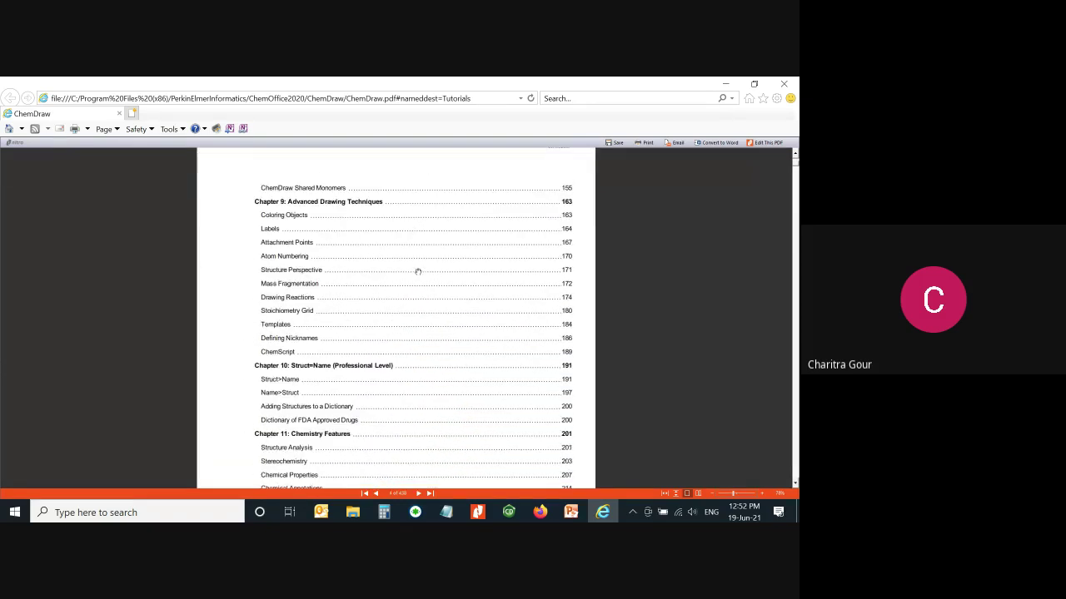
{"action": "scroll", "coordinate": [418, 271], "scroll_direction": "down", "scroll_amount": 5}
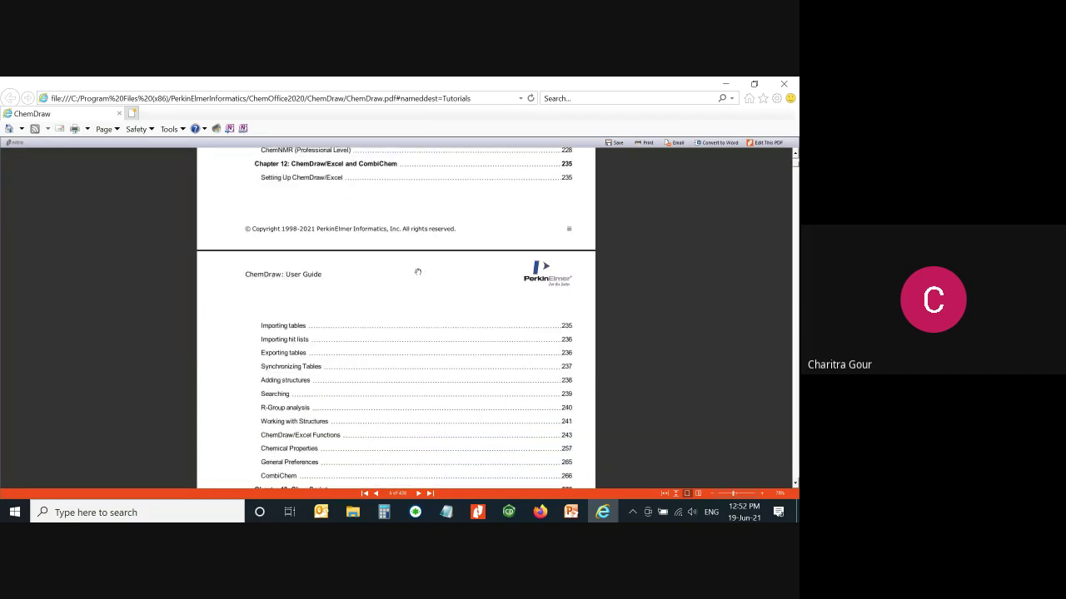
{"action": "scroll", "coordinate": [418, 271], "scroll_direction": "down", "scroll_amount": 5}
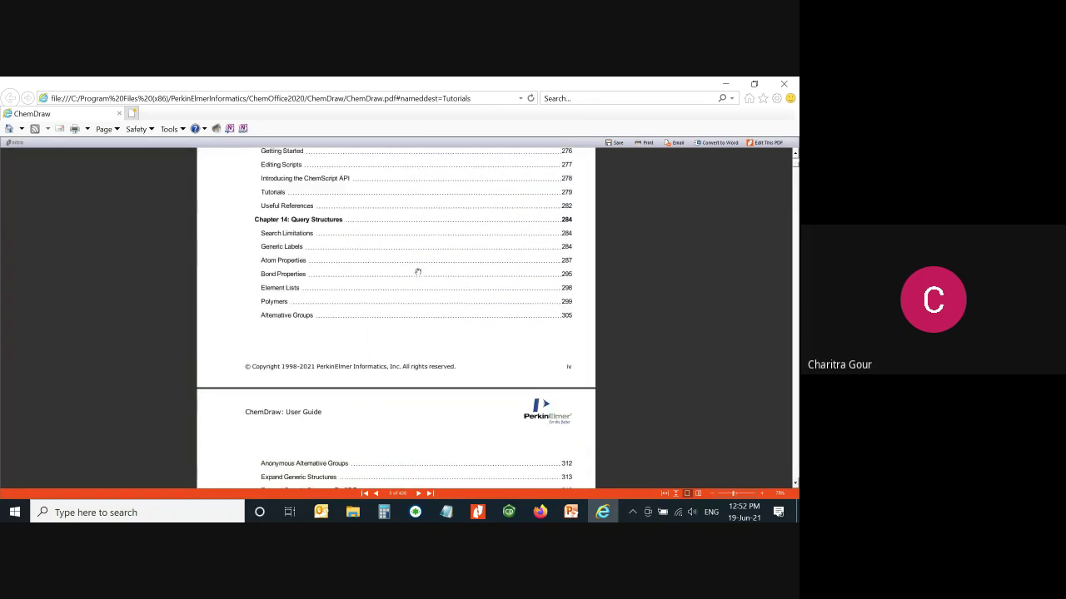
{"action": "scroll", "coordinate": [418, 271], "scroll_direction": "down", "scroll_amount": 4}
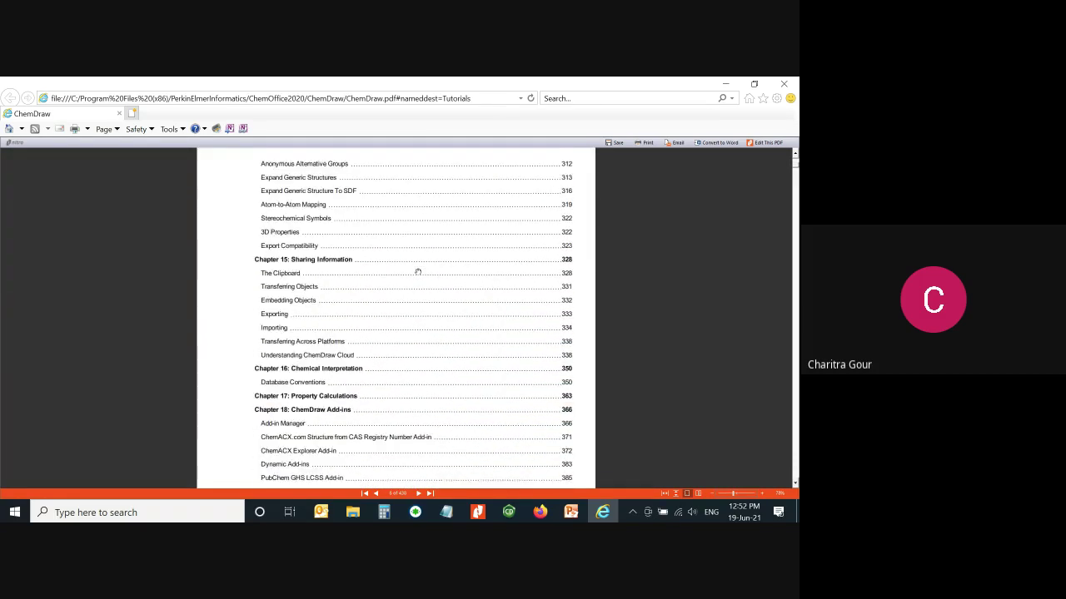
{"action": "scroll", "coordinate": [418, 271], "scroll_direction": "down", "scroll_amount": 4}
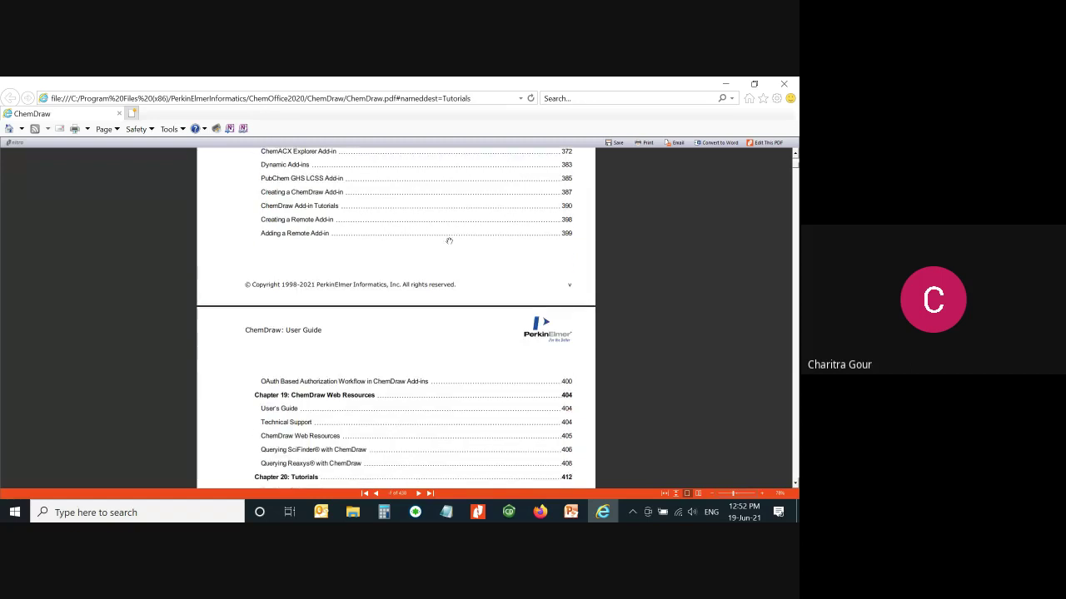
{"action": "scroll", "coordinate": [449, 241], "scroll_direction": "down", "scroll_amount": 1}
{"action": "left_click", "coordinate": [725, 83]}
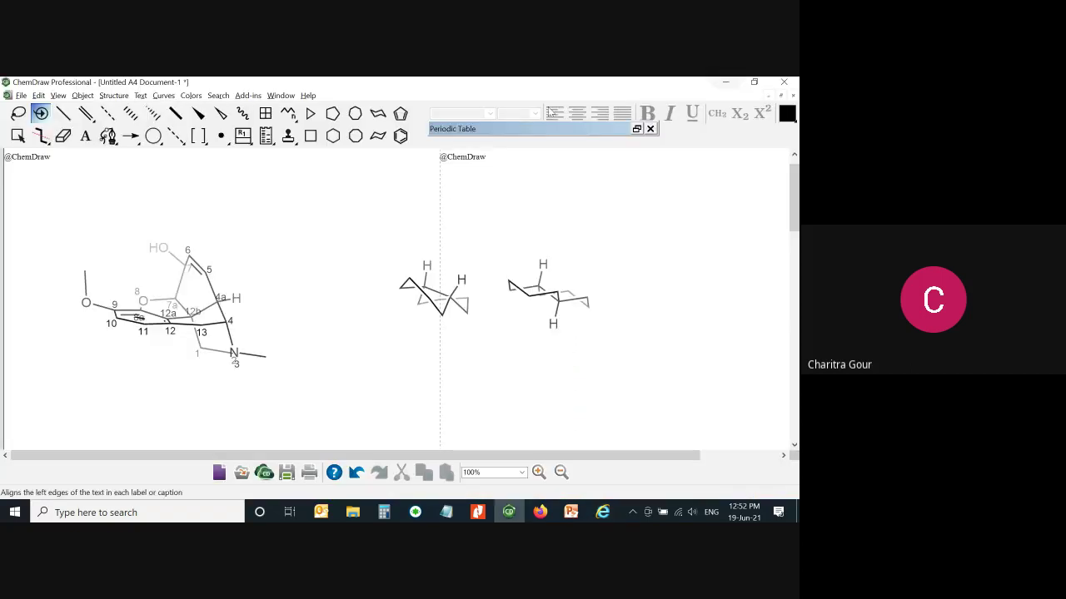
{"action": "left_click", "coordinate": [308, 94]}
{"action": "mouse_move", "coordinate": [281, 97]}
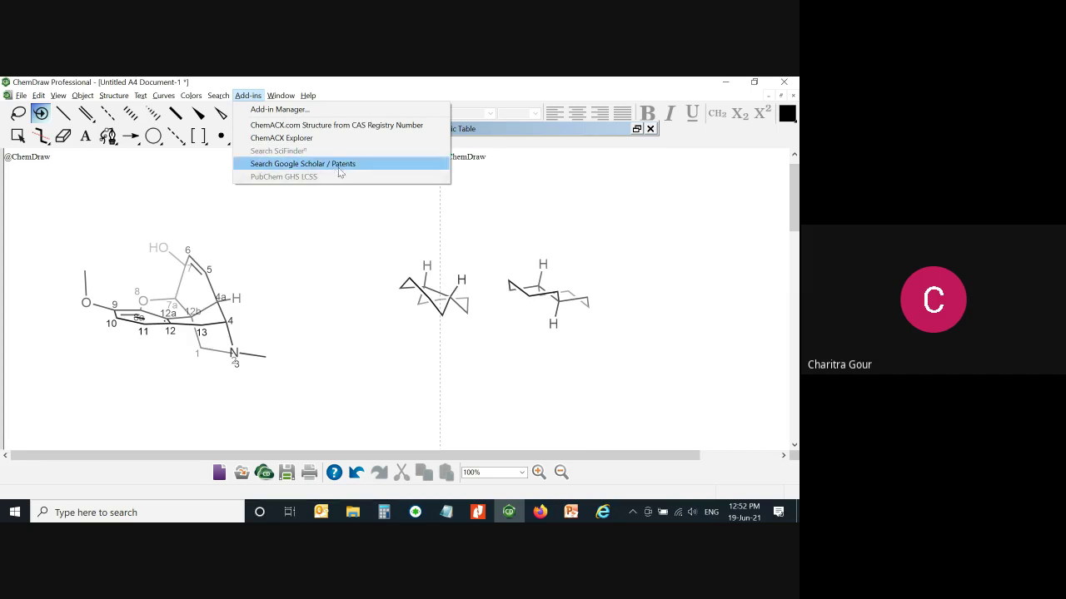
{"action": "left_click", "coordinate": [298, 214]}
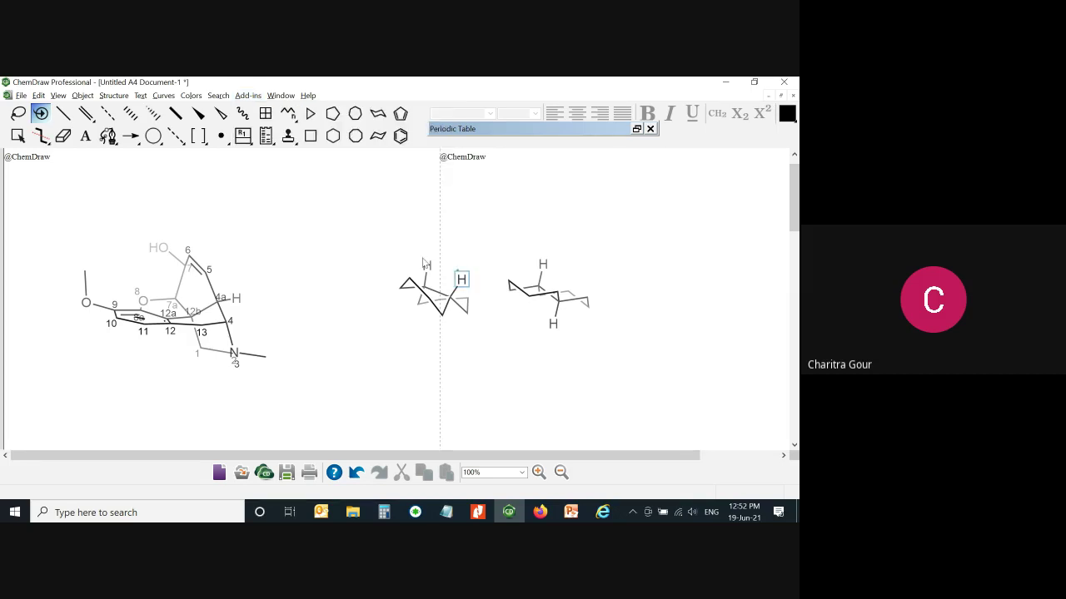
Search Google Scholar for the decalin with both hydrogens pointing up, using the Search Google Scholar / Patents add-in, and look through the results
{"action": "left_click_drag", "start_coordinate": [371, 227], "coordinate": [486, 338]}
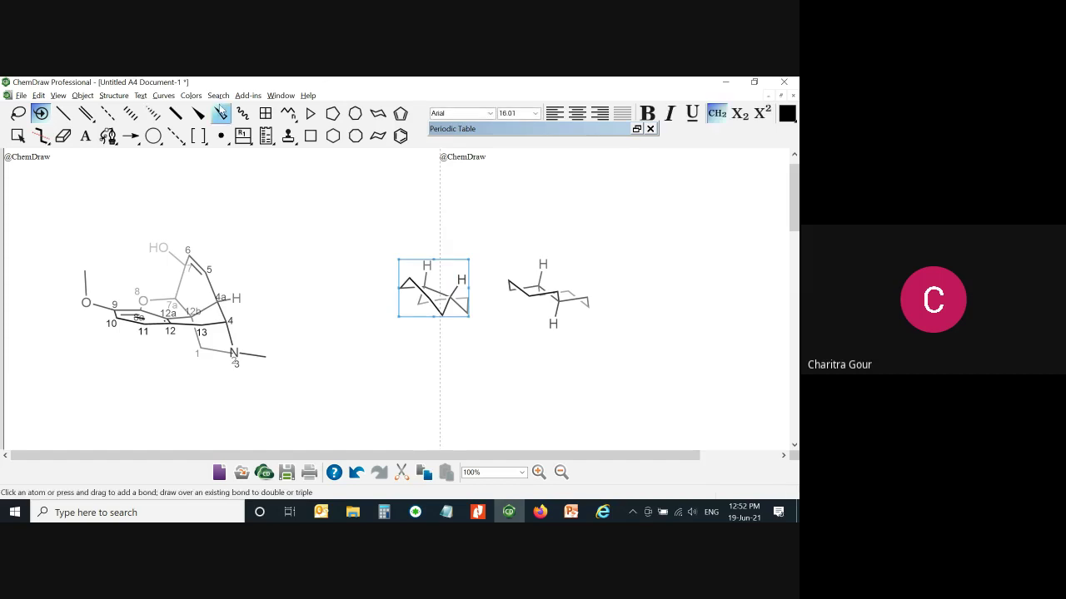
{"action": "left_click", "coordinate": [218, 95]}
{"action": "mouse_move", "coordinate": [266, 98]}
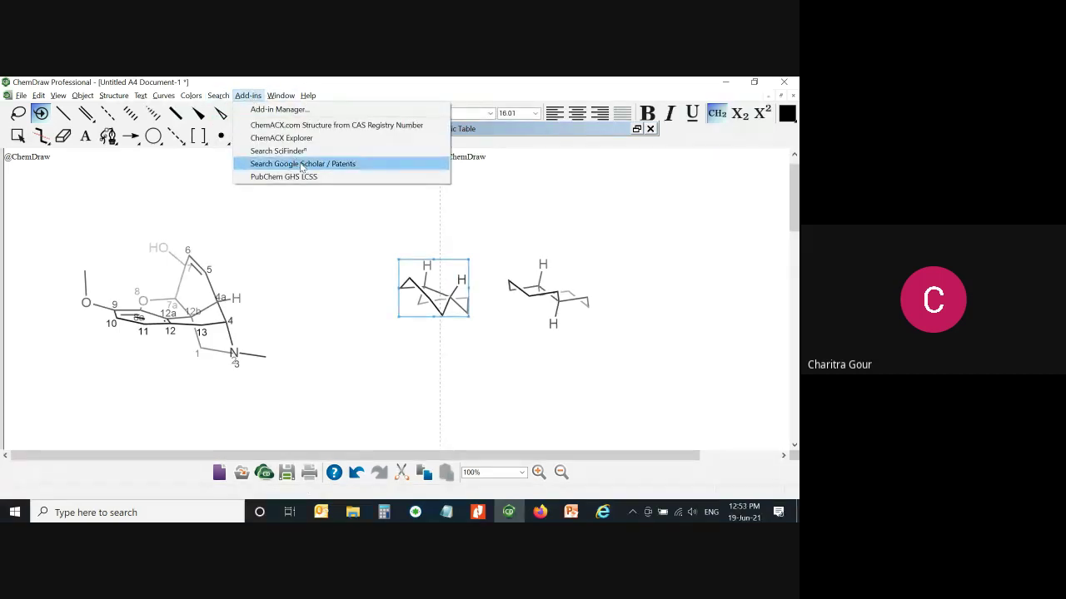
{"action": "left_click", "coordinate": [343, 166]}
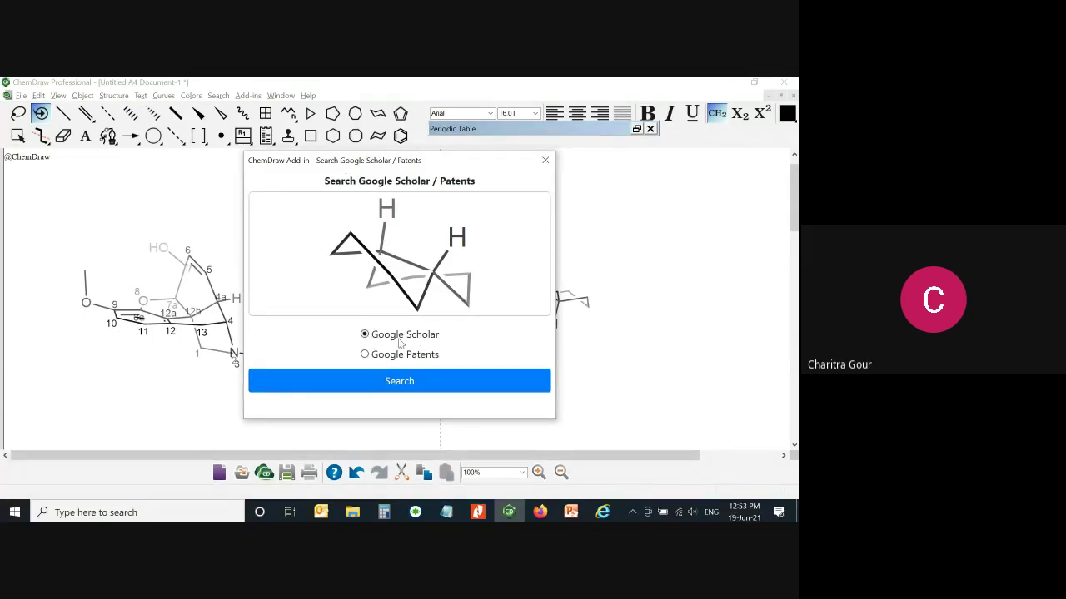
{"action": "left_click", "coordinate": [373, 380]}
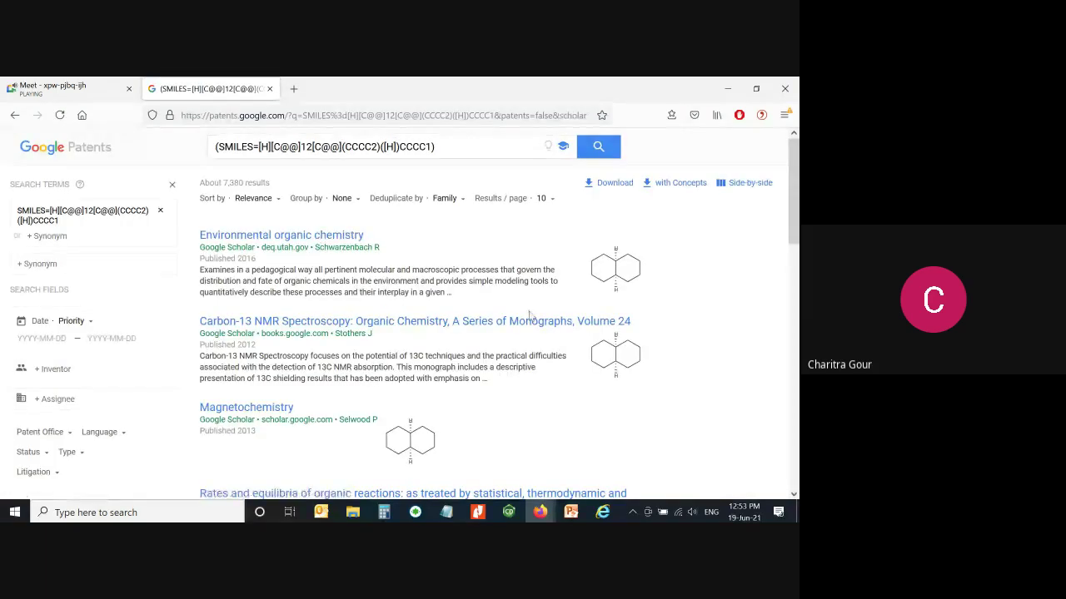
{"action": "scroll", "coordinate": [487, 253], "scroll_direction": "down", "scroll_amount": 4}
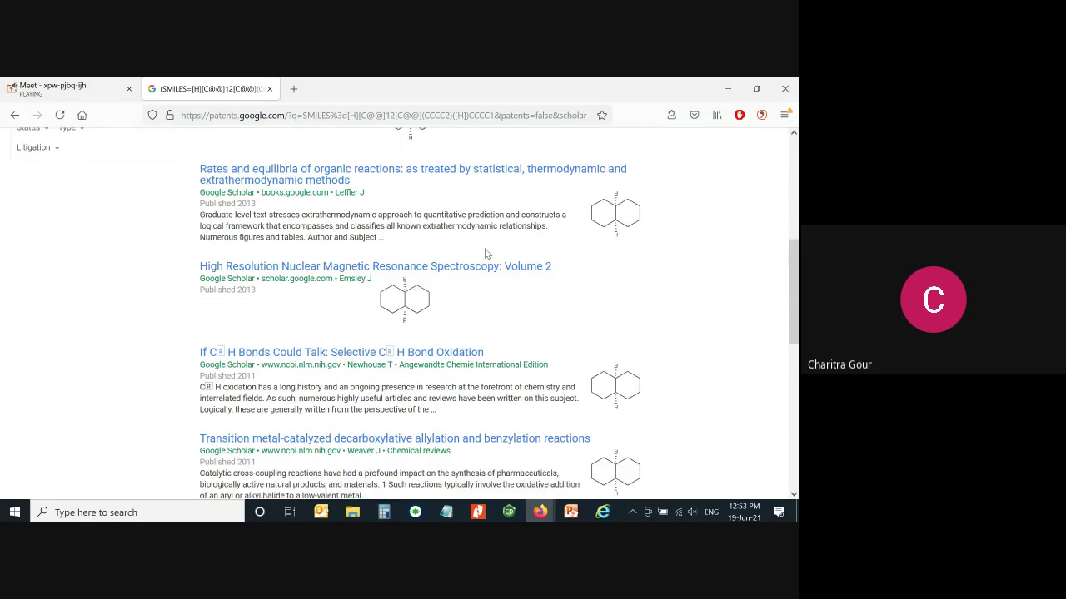
{"action": "scroll", "coordinate": [486, 252], "scroll_direction": "up", "scroll_amount": 4}
{"action": "scroll", "coordinate": [487, 254], "scroll_direction": "down", "scroll_amount": 6}
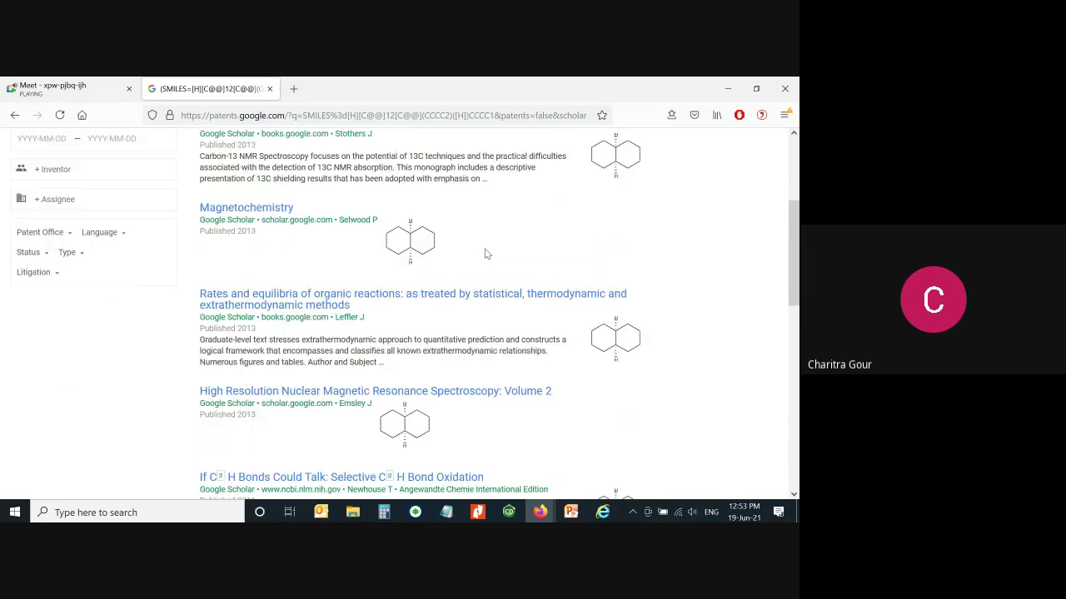
{"action": "scroll", "coordinate": [486, 254], "scroll_direction": "down", "scroll_amount": 1}
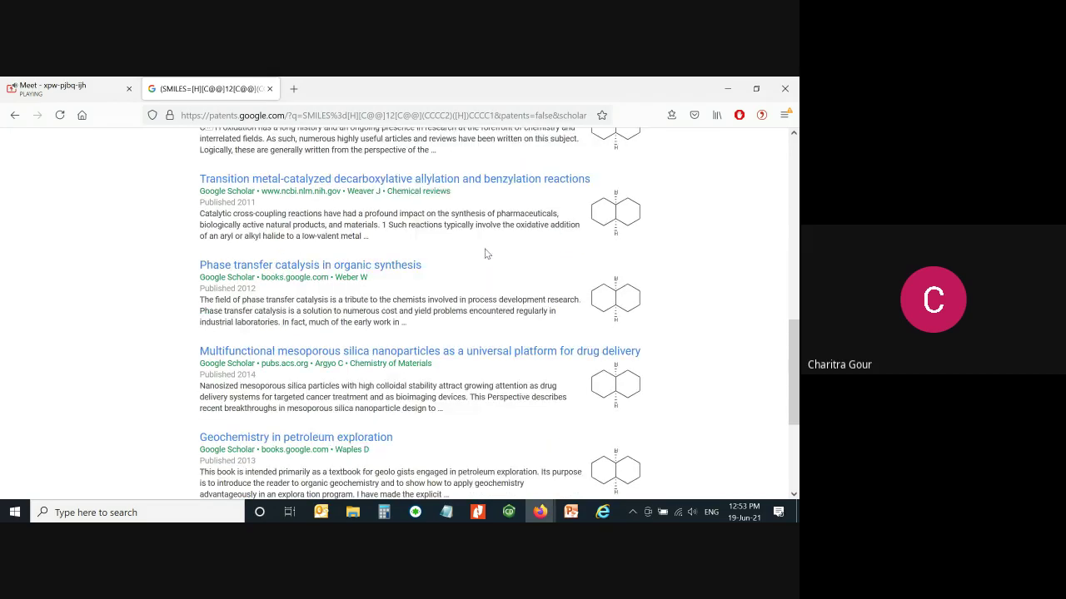
{"action": "scroll", "coordinate": [487, 254], "scroll_direction": "down", "scroll_amount": 3}
{"action": "scroll", "coordinate": [487, 254], "scroll_direction": "up", "scroll_amount": 14}
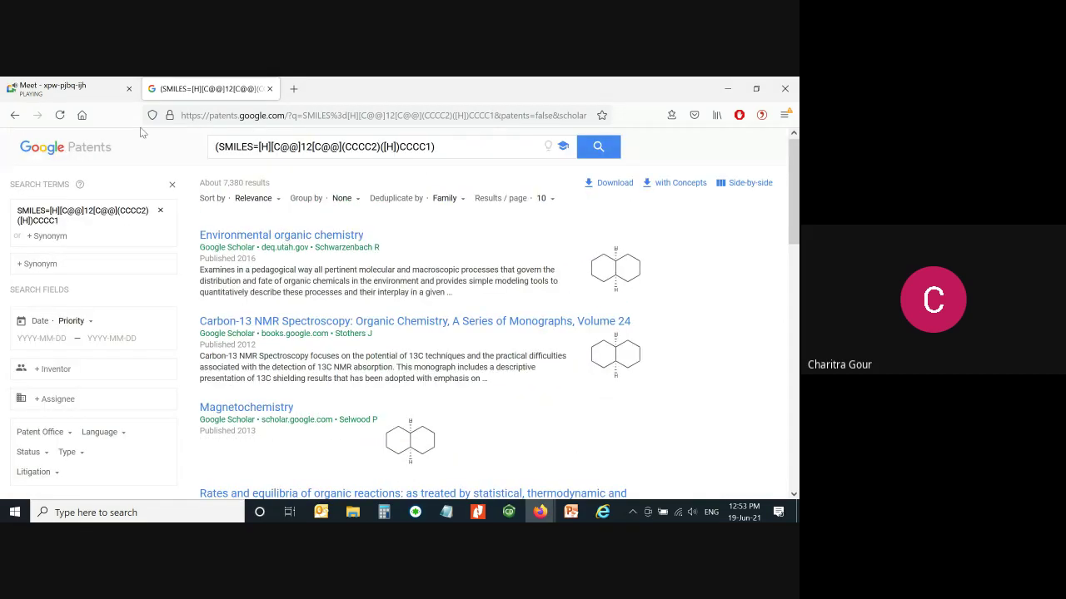
Return to ChemDraw and search Google Patents for the same decalin structure
{"action": "left_click", "coordinate": [726, 89]}
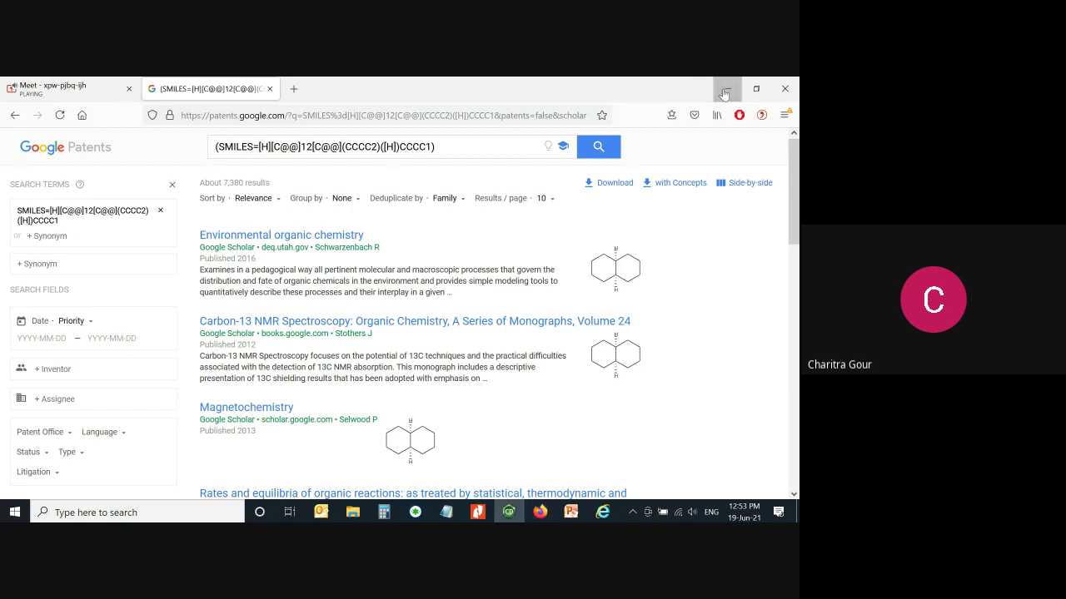
{"action": "left_click", "coordinate": [364, 354]}
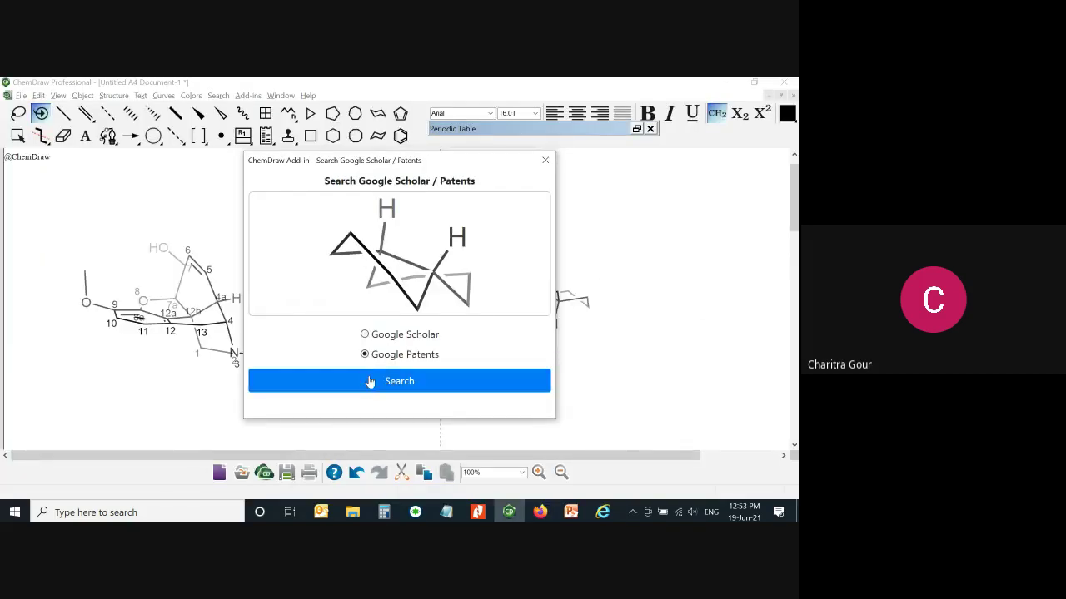
{"action": "left_click", "coordinate": [369, 383]}
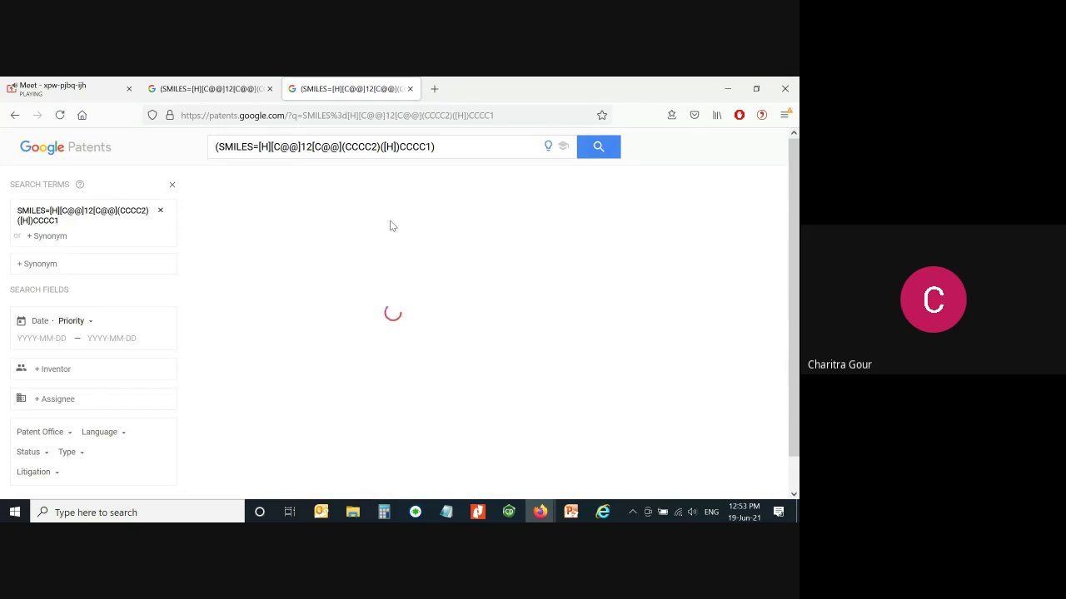
Look through the Google Patents results for the decalin structure, including the search terms and search fields
{"action": "scroll", "coordinate": [390, 223], "scroll_direction": "down", "scroll_amount": 5}
{"action": "scroll", "coordinate": [391, 221], "scroll_direction": "down", "scroll_amount": 3}
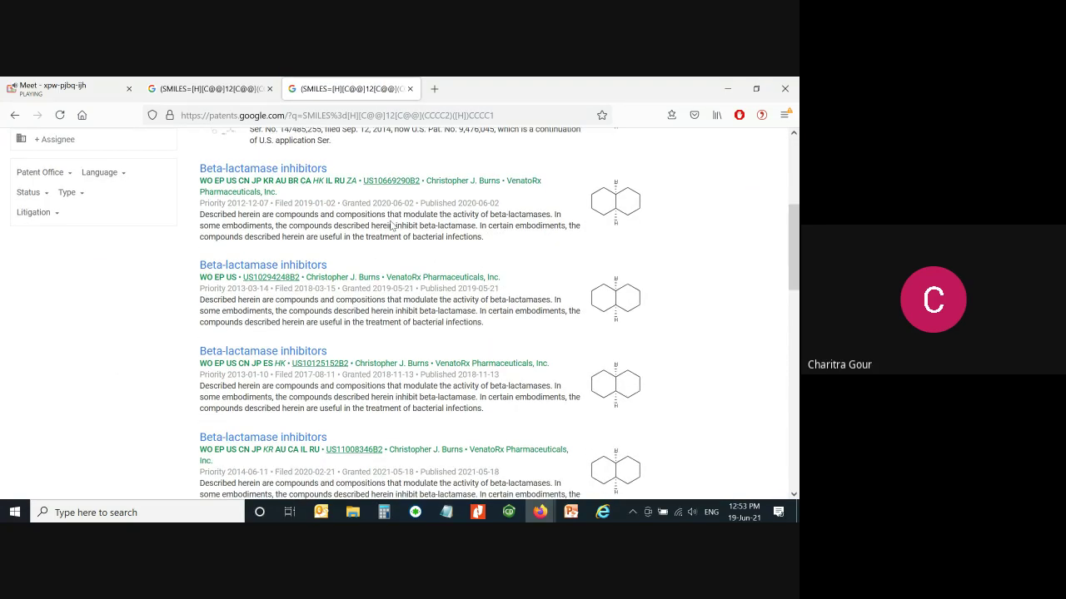
{"action": "scroll", "coordinate": [390, 223], "scroll_direction": "up", "scroll_amount": 6}
{"action": "scroll", "coordinate": [390, 225], "scroll_direction": "up", "scroll_amount": 1}
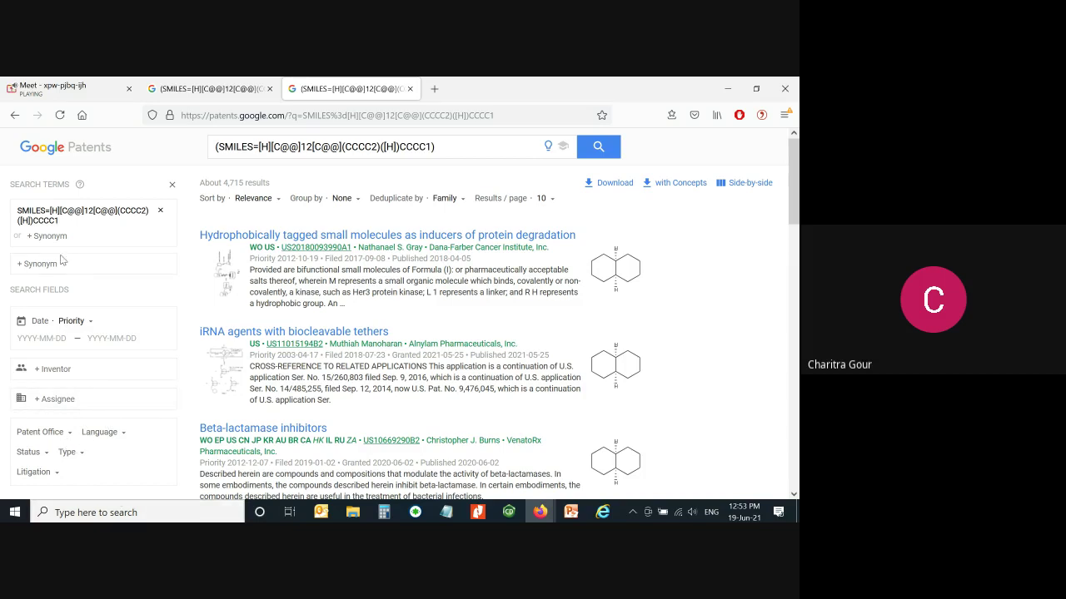
{"action": "scroll", "coordinate": [266, 300], "scroll_direction": "down", "scroll_amount": 2}
{"action": "scroll", "coordinate": [271, 297], "scroll_direction": "up", "scroll_amount": 1}
{"action": "scroll", "coordinate": [271, 297], "scroll_direction": "up", "scroll_amount": 1}
Close the Google Patents and Google Scholar result pages in the browser and switch back to ChemDraw
{"action": "left_click", "coordinate": [411, 88]}
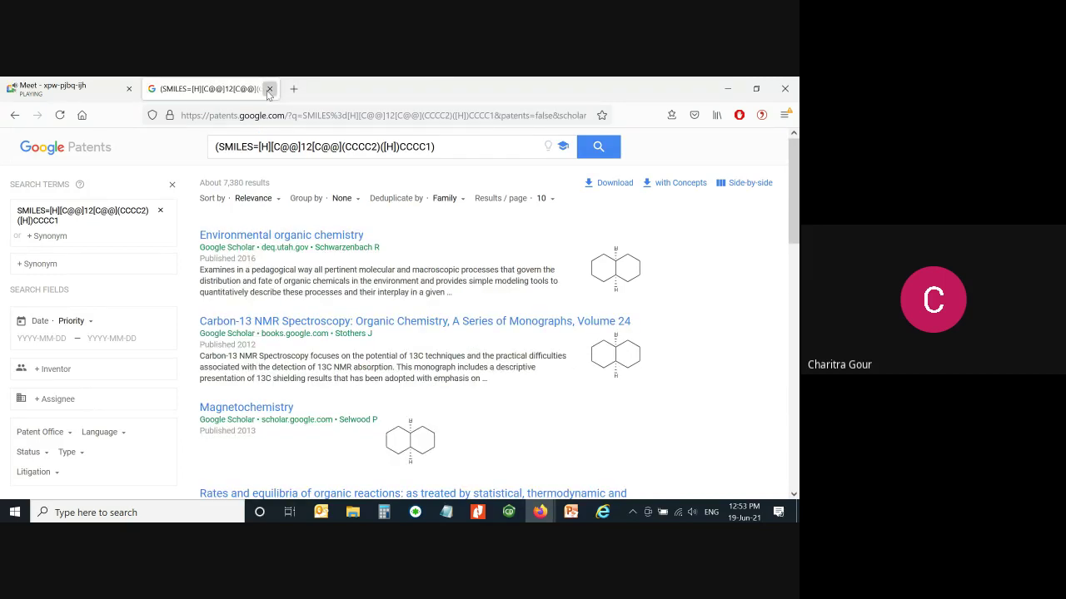
{"action": "left_click", "coordinate": [269, 89]}
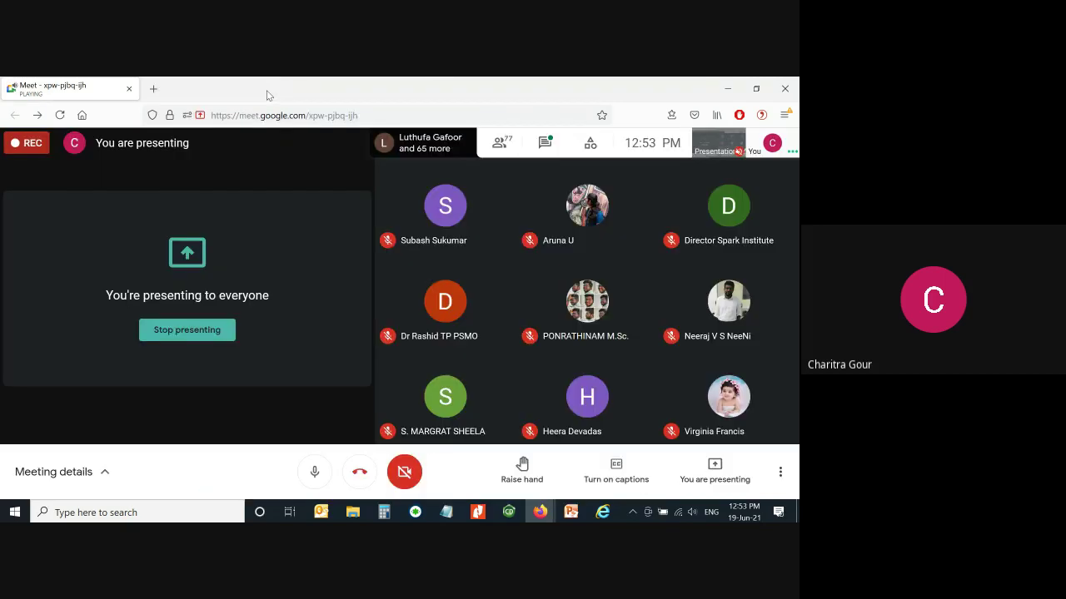
{"action": "left_click", "coordinate": [509, 512]}
{"action": "left_click", "coordinate": [546, 160]}
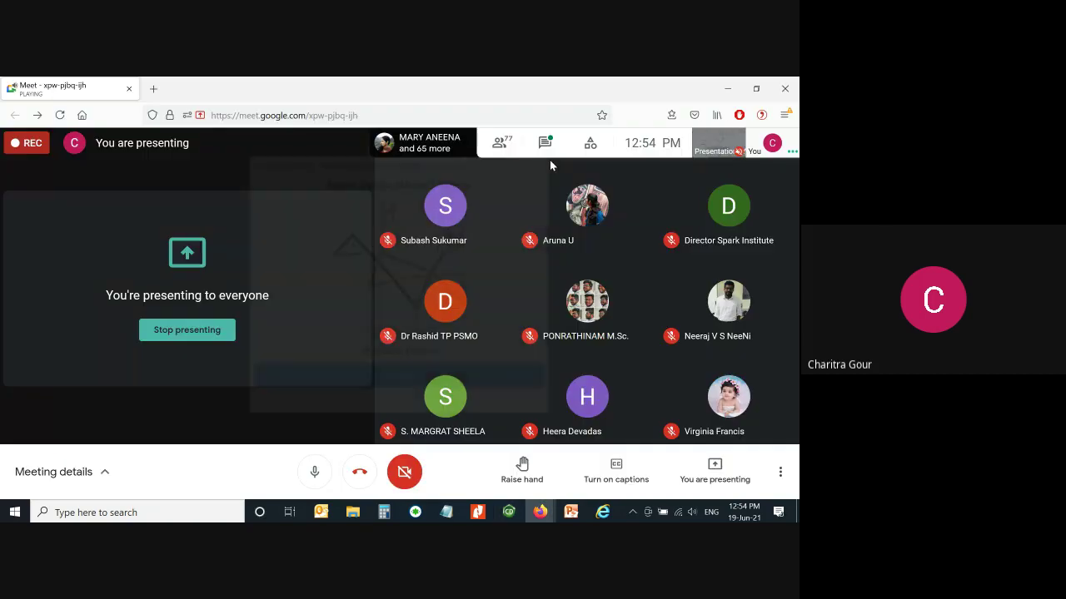
{"action": "left_click", "coordinate": [508, 512]}
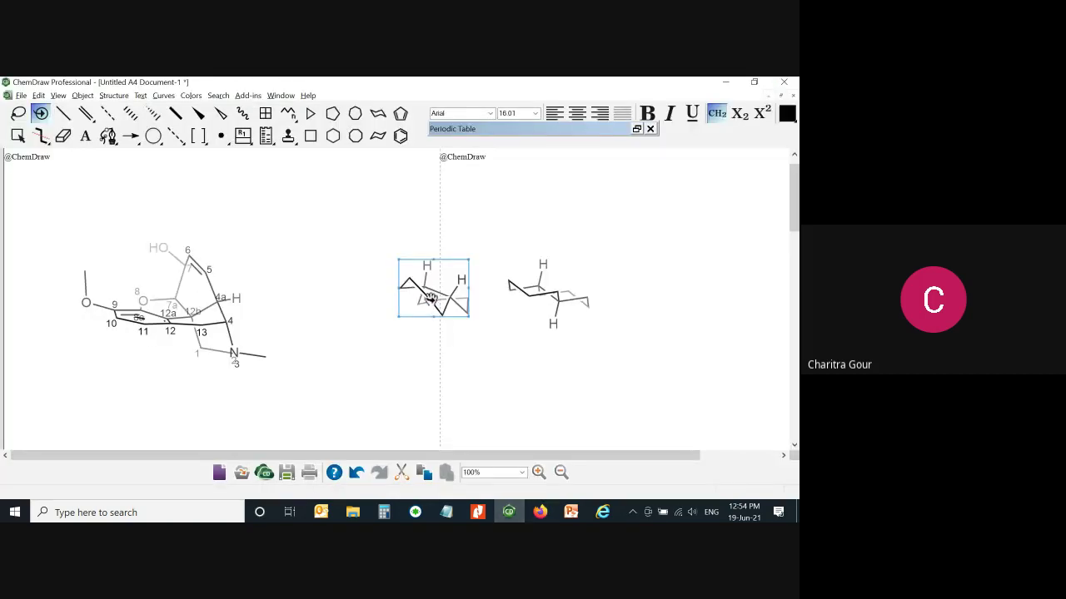
Look up the selected decalin's safety data with the PubChem GHS LCSS add-in, and close its window
{"action": "left_click", "coordinate": [250, 97]}
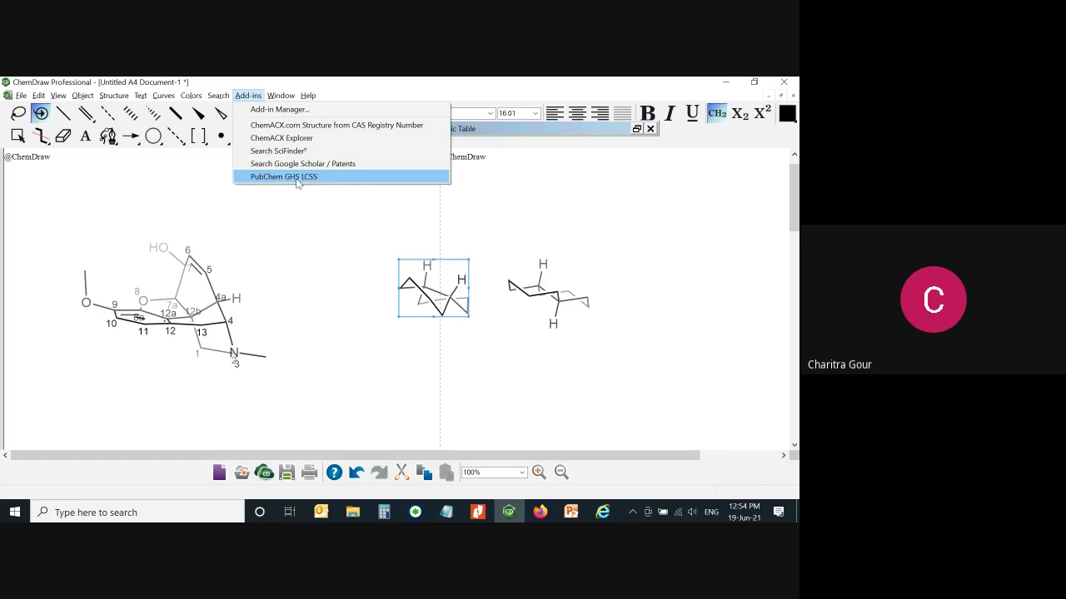
{"action": "left_click", "coordinate": [297, 178]}
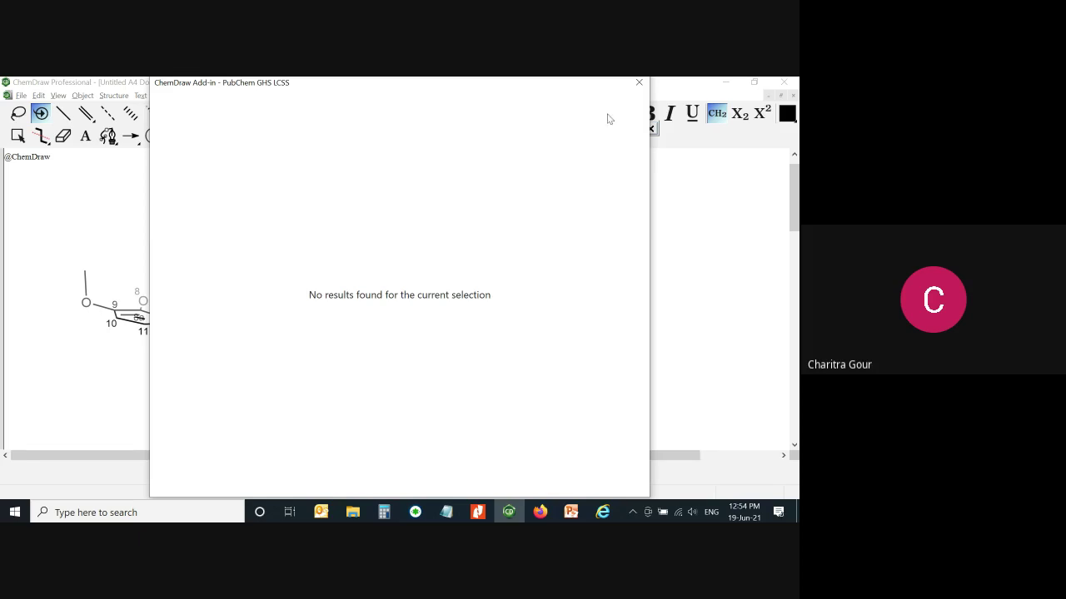
{"action": "left_click", "coordinate": [639, 83]}
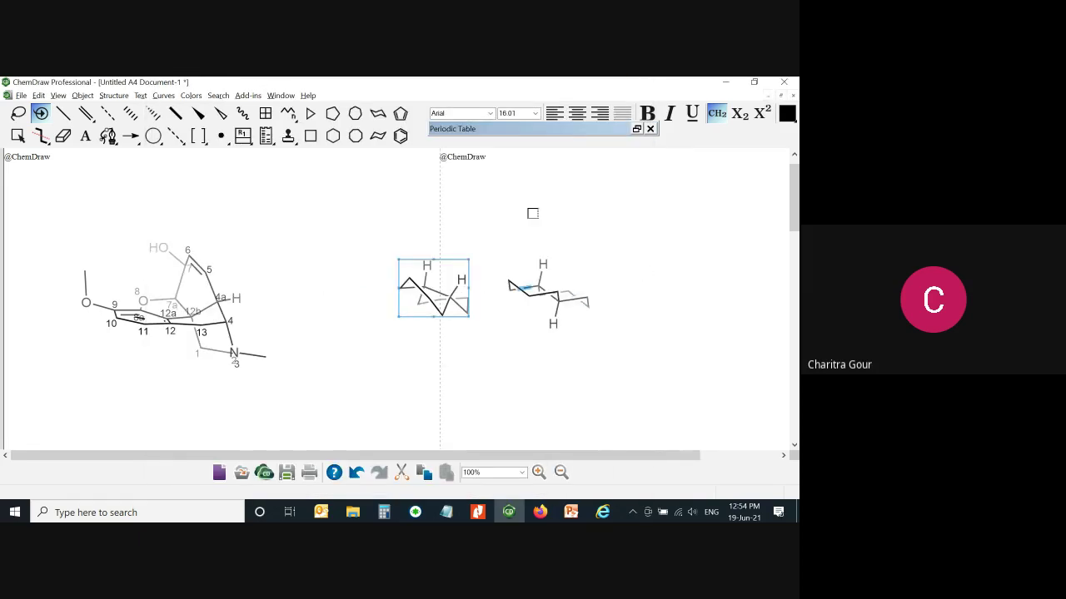
Draw a benzene ring in the empty space above the numbered structure's nitrogen side and retrieve its GHS classification with the PubChem GHS LCSS add-in
{"action": "left_click", "coordinate": [399, 136]}
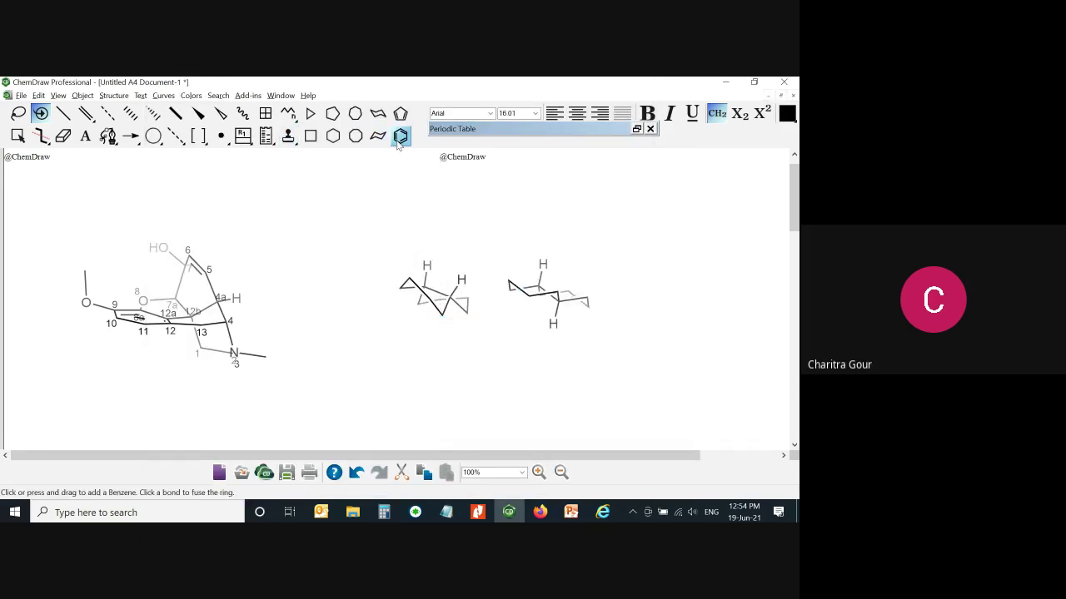
{"action": "left_click", "coordinate": [288, 235]}
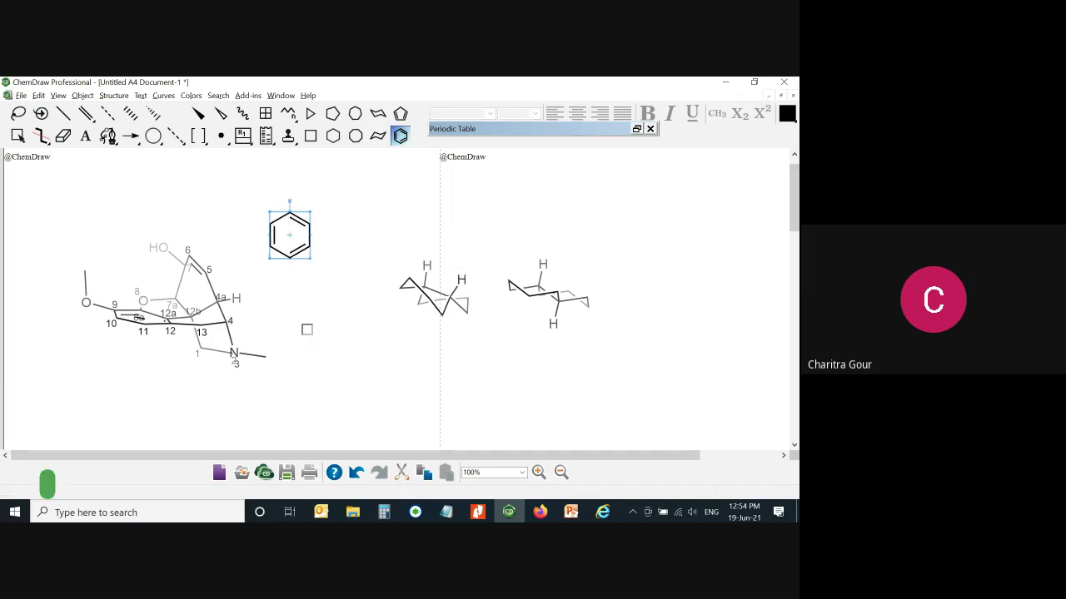
{"action": "key", "text": "ctrl+alt+Tab"}
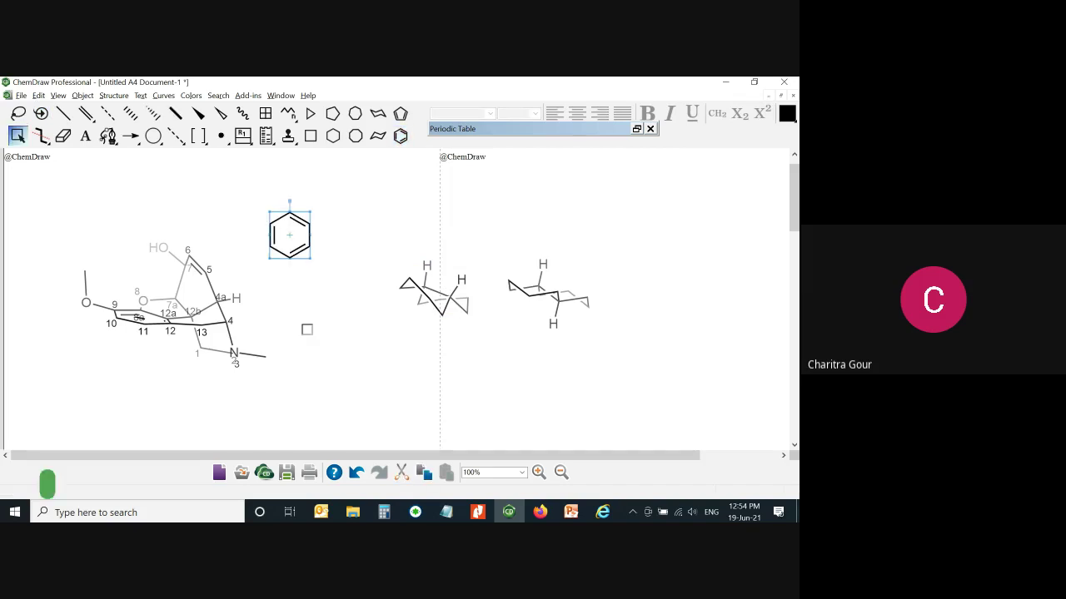
{"action": "left_click", "coordinate": [246, 96]}
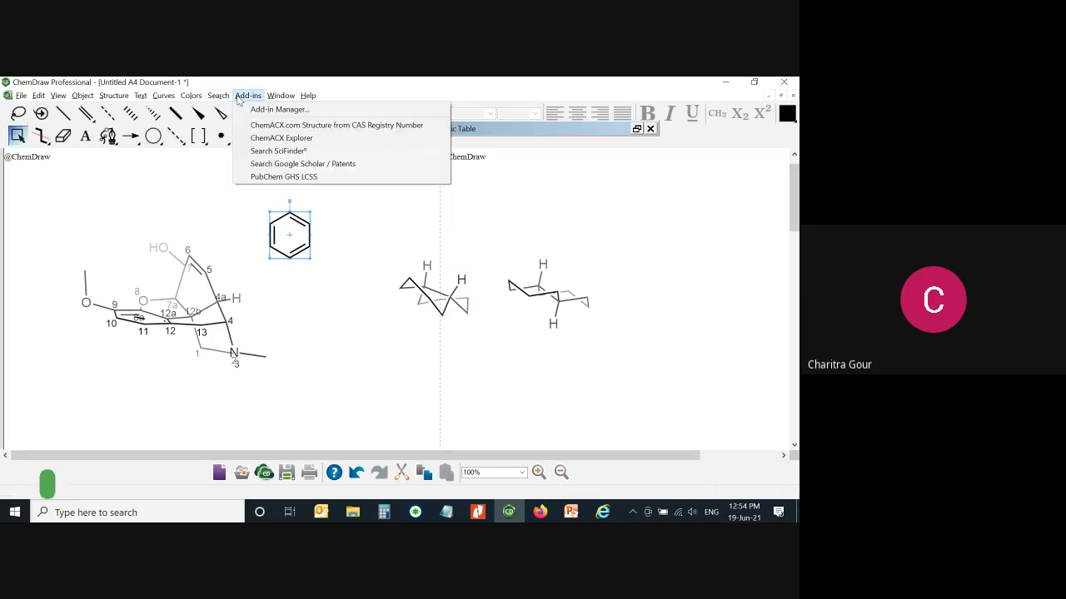
{"action": "left_click", "coordinate": [270, 177]}
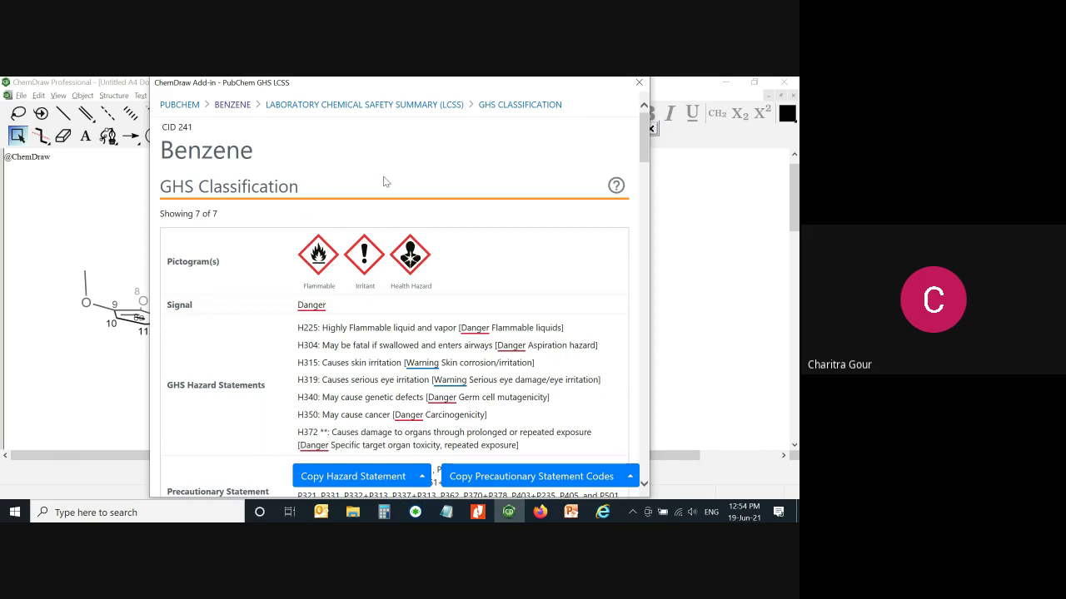
Examine benzene's GHS pictograms, hazard statements and precautionary codes from the different sources, and close the PubChem window
{"action": "scroll", "coordinate": [384, 182], "scroll_direction": "down", "scroll_amount": 3}
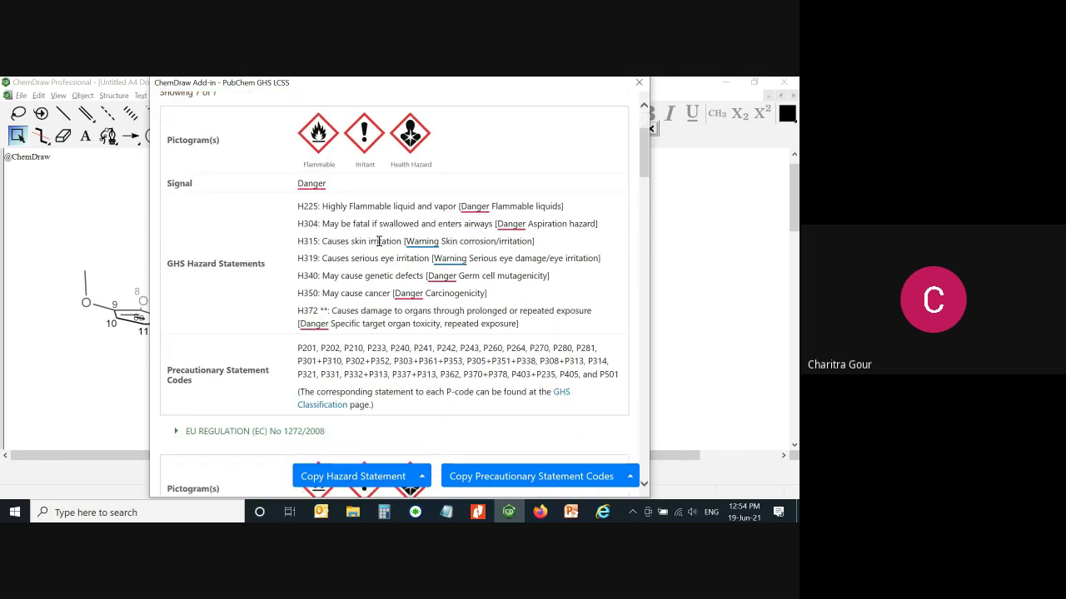
{"action": "scroll", "coordinate": [350, 271], "scroll_direction": "down", "scroll_amount": 3}
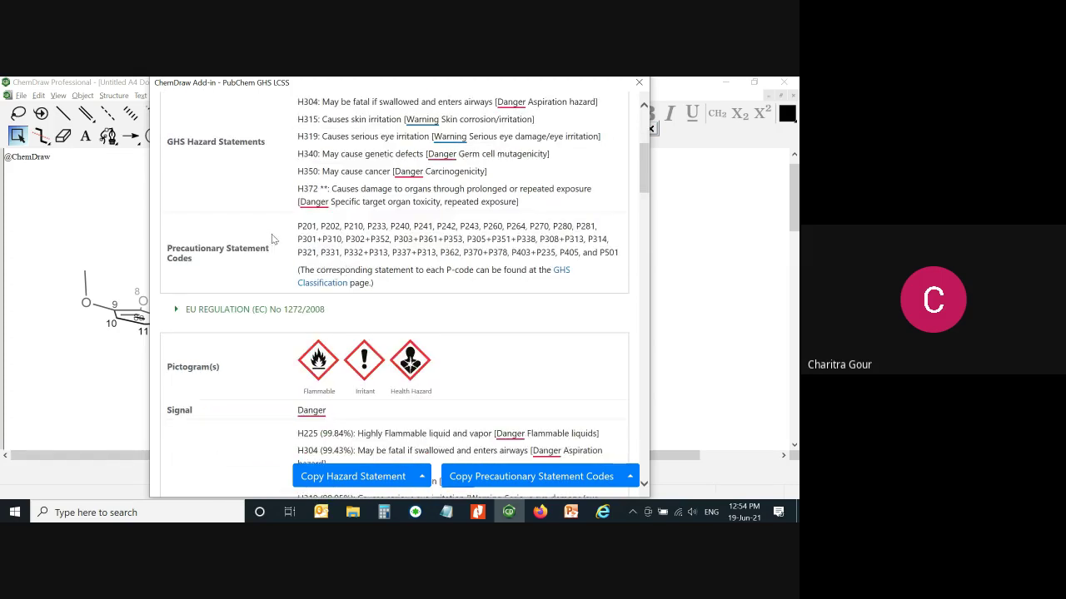
{"action": "scroll", "coordinate": [342, 210], "scroll_direction": "down", "scroll_amount": 3}
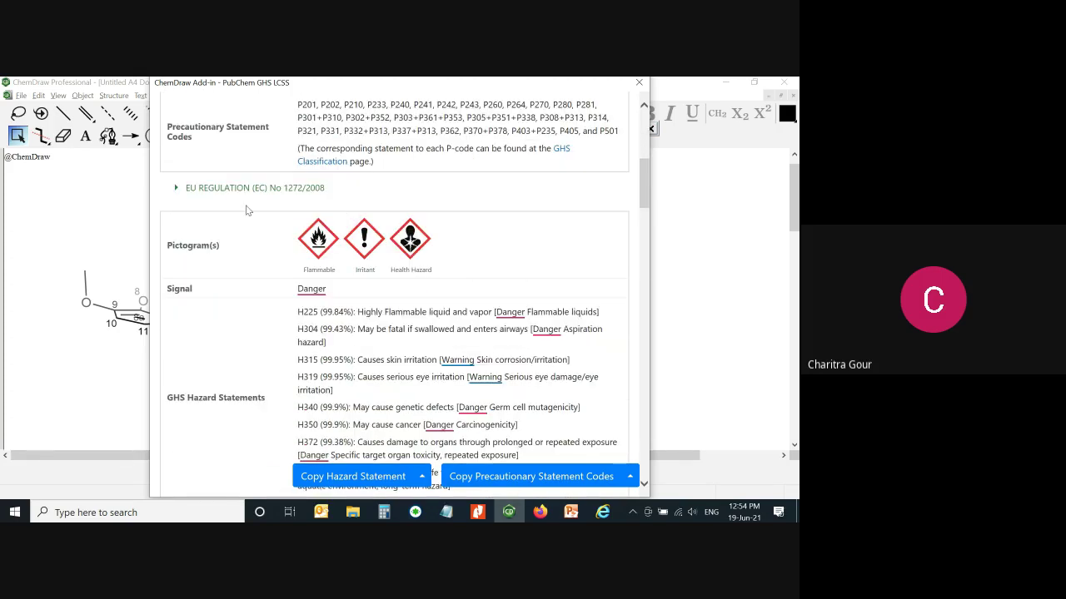
{"action": "scroll", "coordinate": [408, 258], "scroll_direction": "down", "scroll_amount": 3}
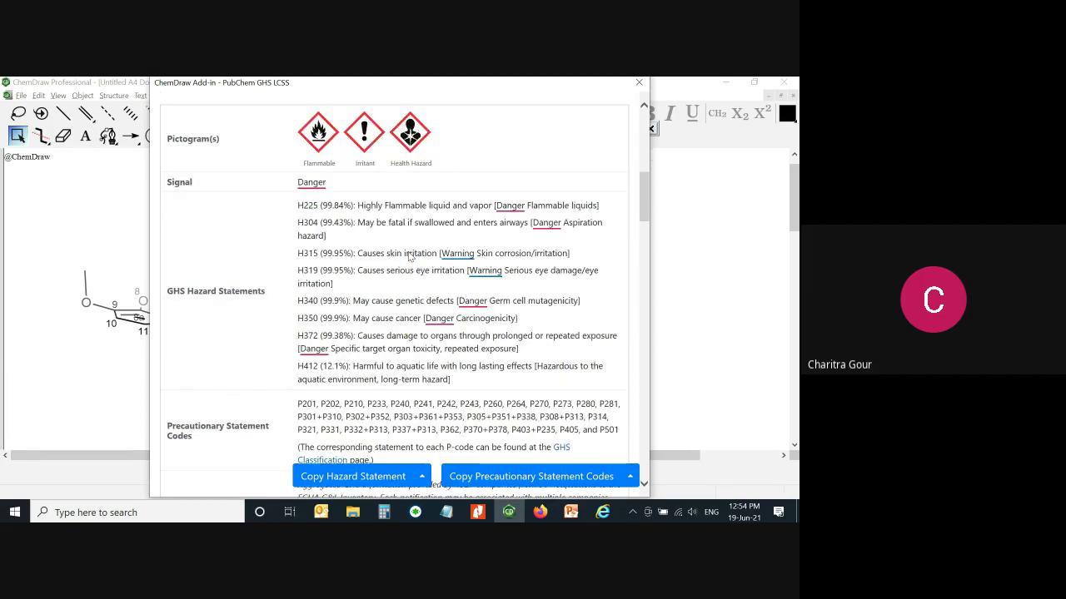
{"action": "scroll", "coordinate": [409, 257], "scroll_direction": "down", "scroll_amount": 12}
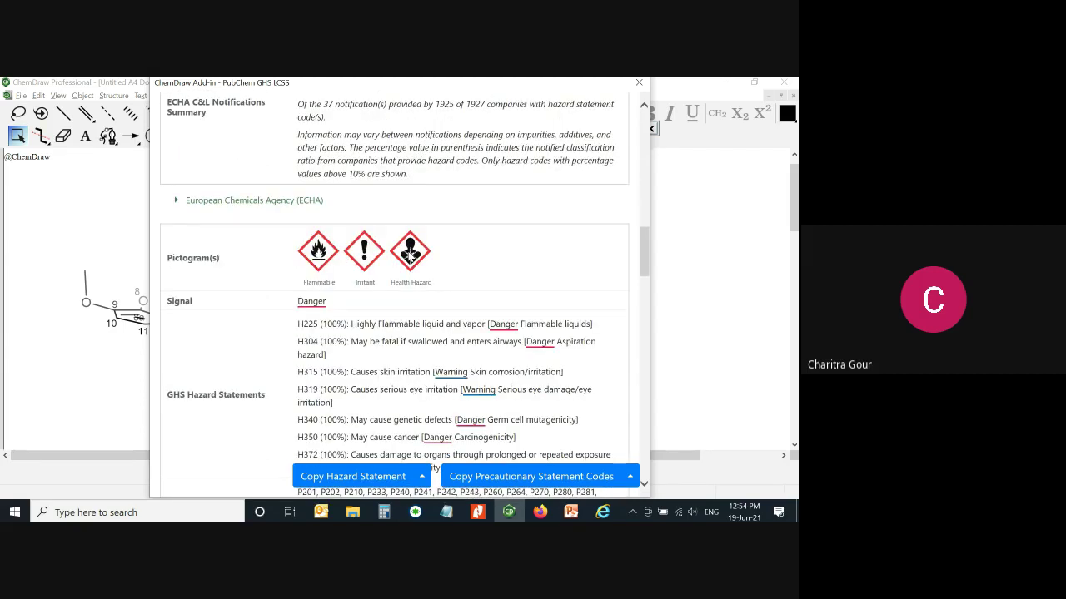
{"action": "scroll", "coordinate": [409, 257], "scroll_direction": "down", "scroll_amount": 2}
{"action": "scroll", "coordinate": [409, 257], "scroll_direction": "up", "scroll_amount": 2}
{"action": "scroll", "coordinate": [381, 238], "scroll_direction": "down", "scroll_amount": 5}
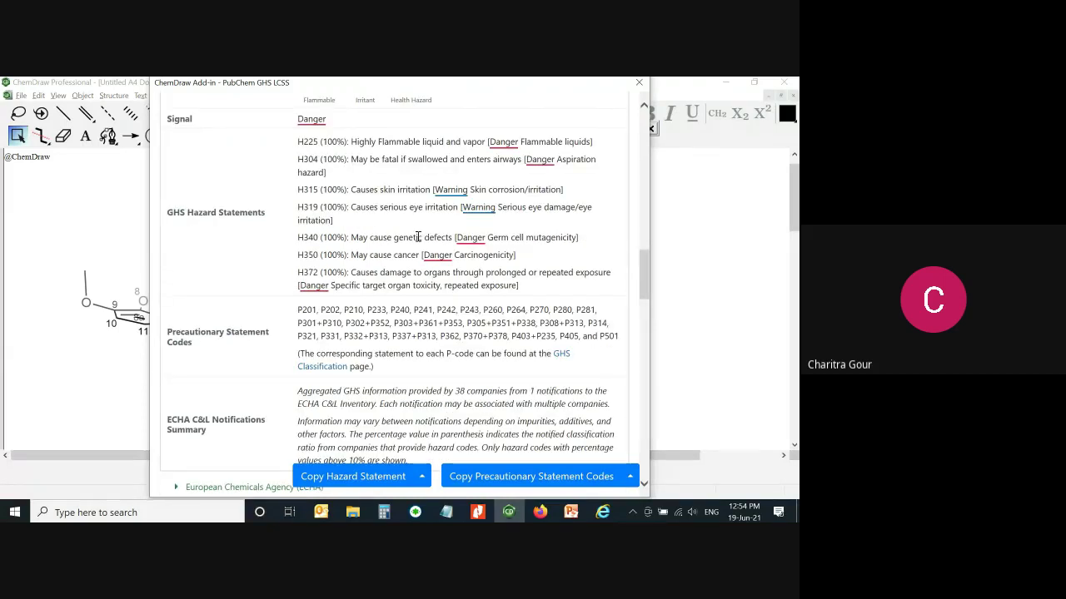
{"action": "scroll", "coordinate": [375, 229], "scroll_direction": "down", "scroll_amount": 2}
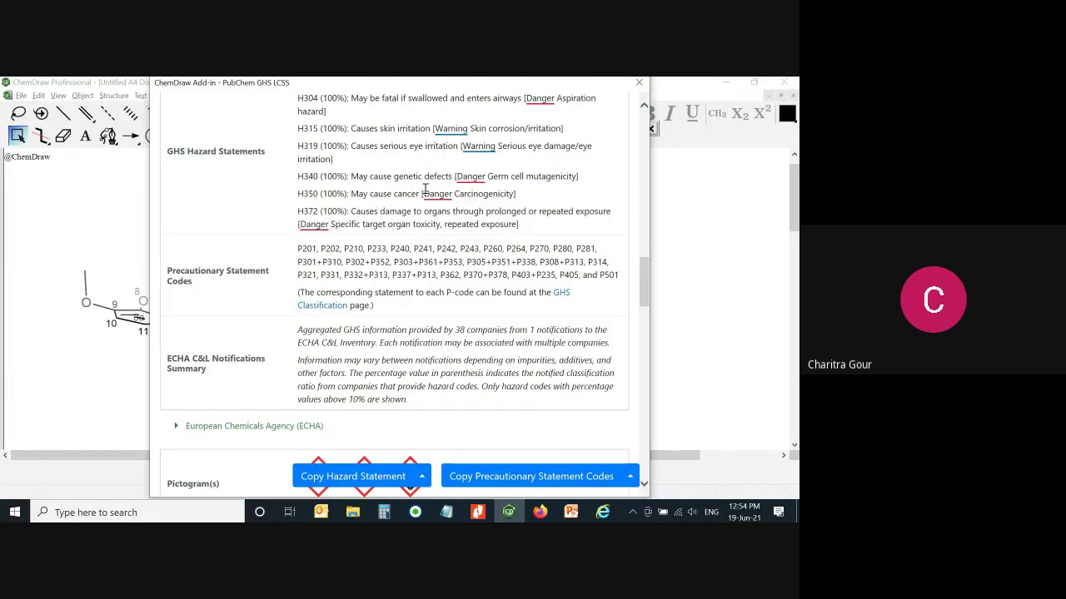
{"action": "scroll", "coordinate": [369, 246], "scroll_direction": "down", "scroll_amount": 3}
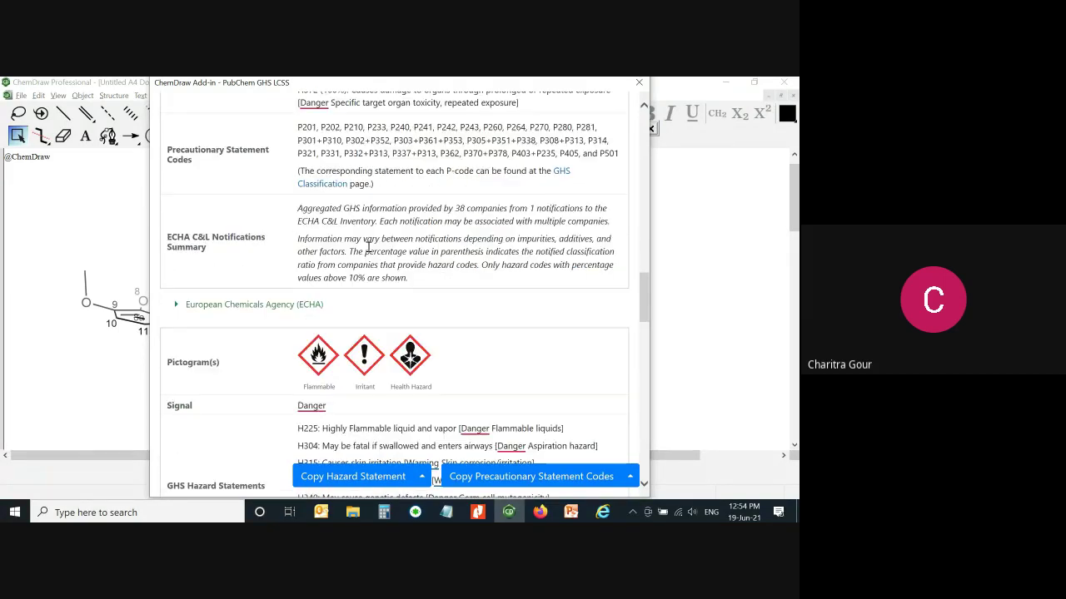
{"action": "scroll", "coordinate": [368, 248], "scroll_direction": "down", "scroll_amount": 5}
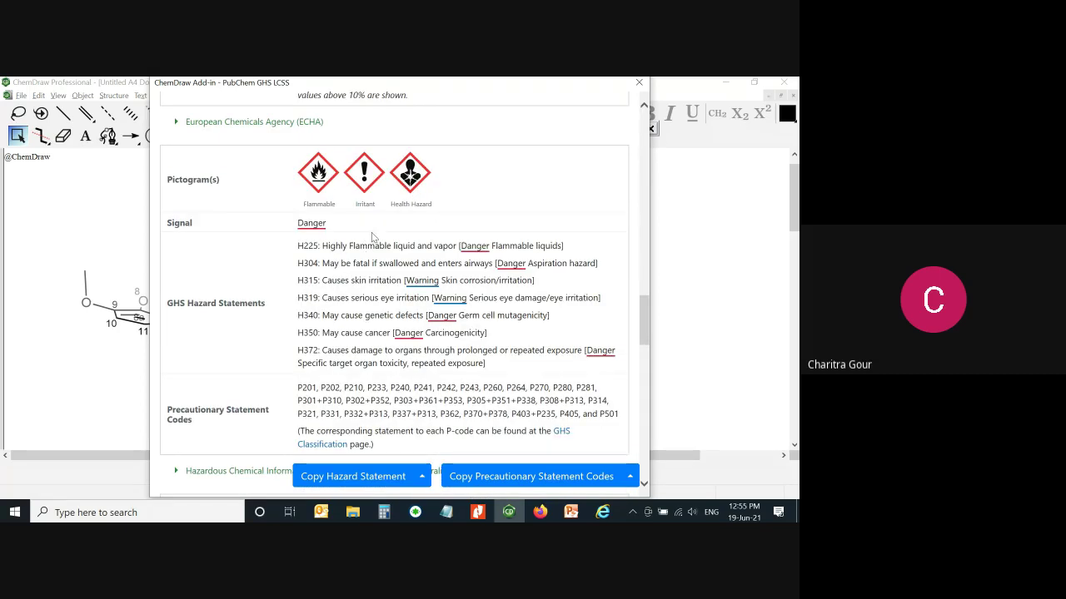
{"action": "scroll", "coordinate": [316, 215], "scroll_direction": "up", "scroll_amount": 2}
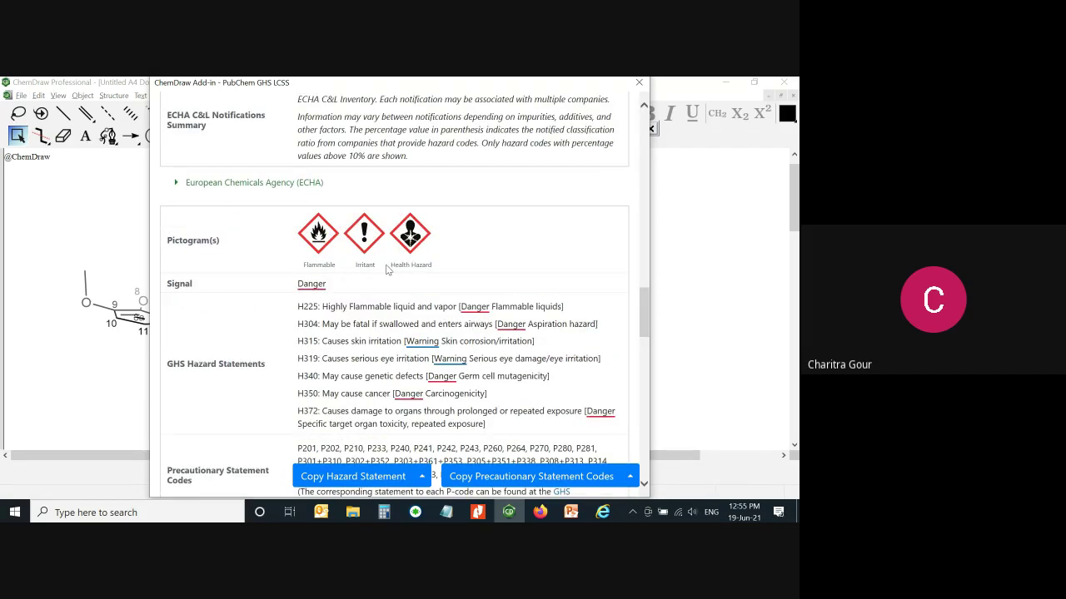
{"action": "scroll", "coordinate": [386, 270], "scroll_direction": "down", "scroll_amount": 10}
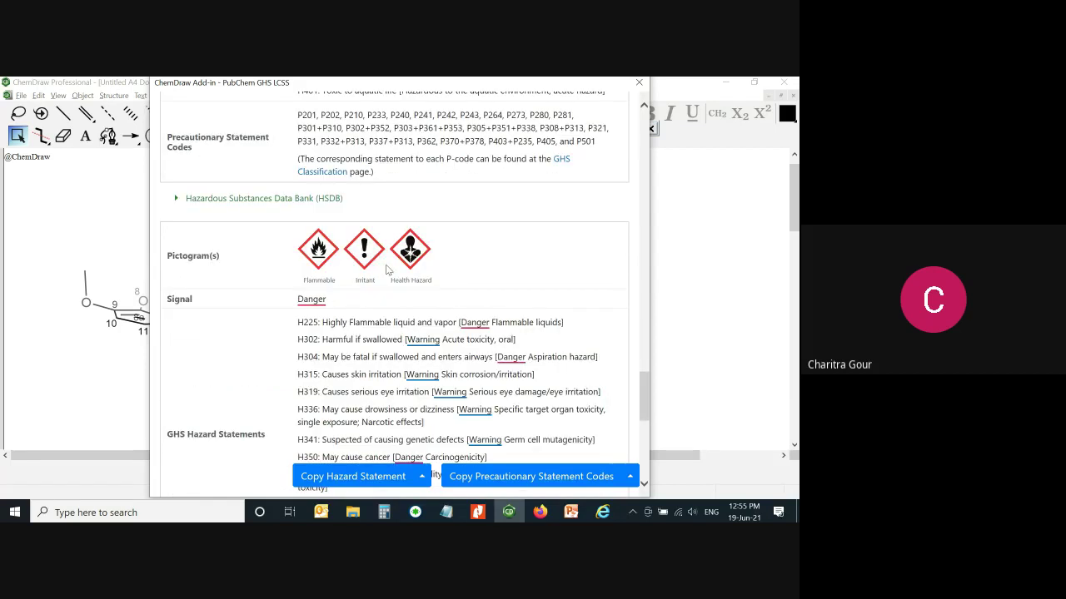
{"action": "scroll", "coordinate": [386, 270], "scroll_direction": "down", "scroll_amount": 2}
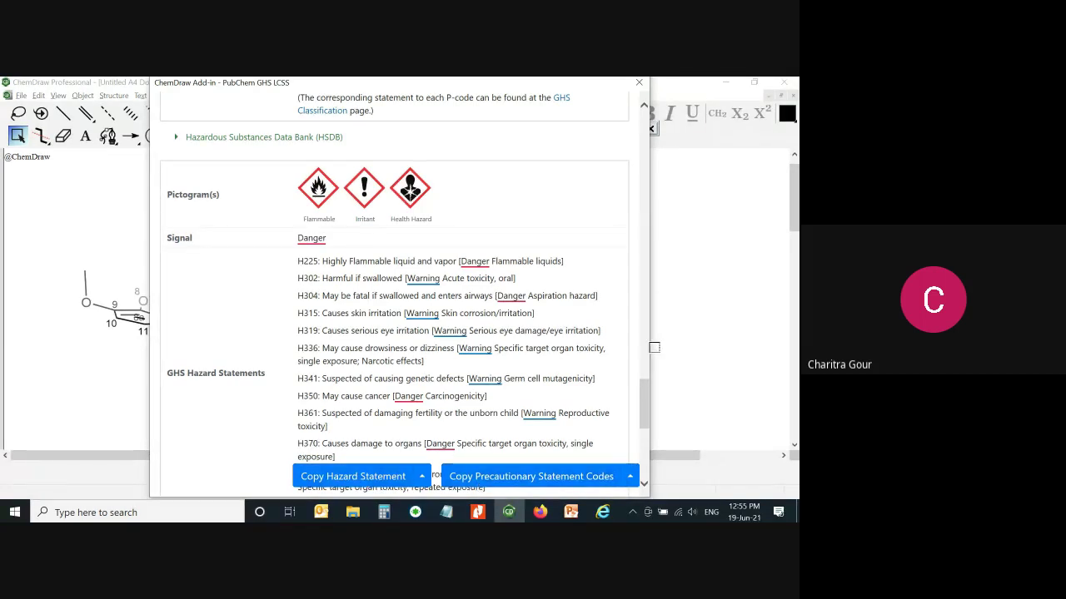
{"action": "scroll", "coordinate": [535, 254], "scroll_direction": "down", "scroll_amount": 5}
{"action": "scroll", "coordinate": [535, 254], "scroll_direction": "up", "scroll_amount": 5}
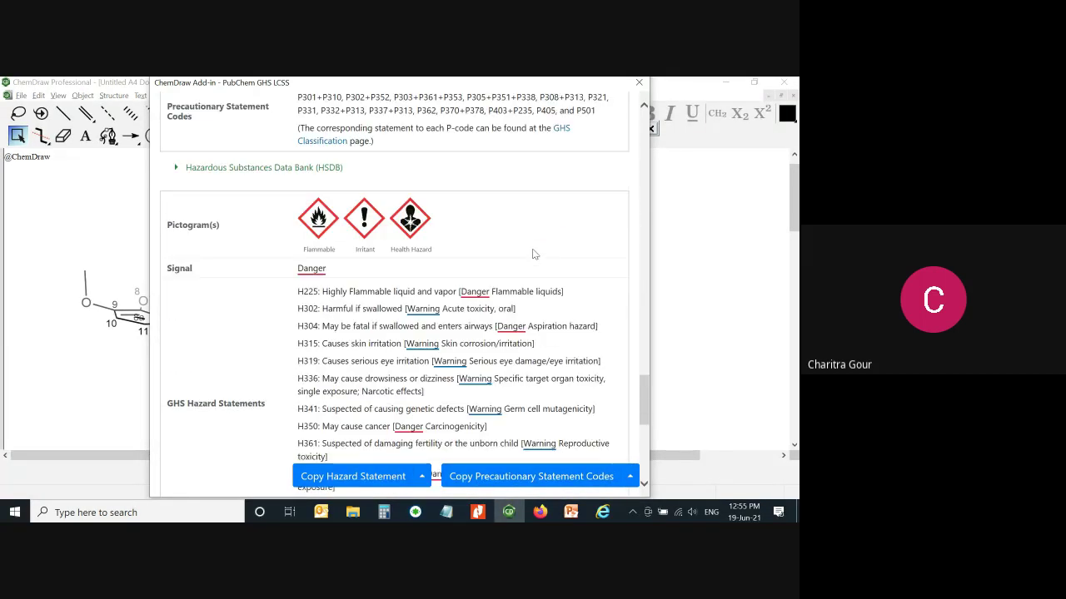
{"action": "scroll", "coordinate": [534, 253], "scroll_direction": "up", "scroll_amount": 15}
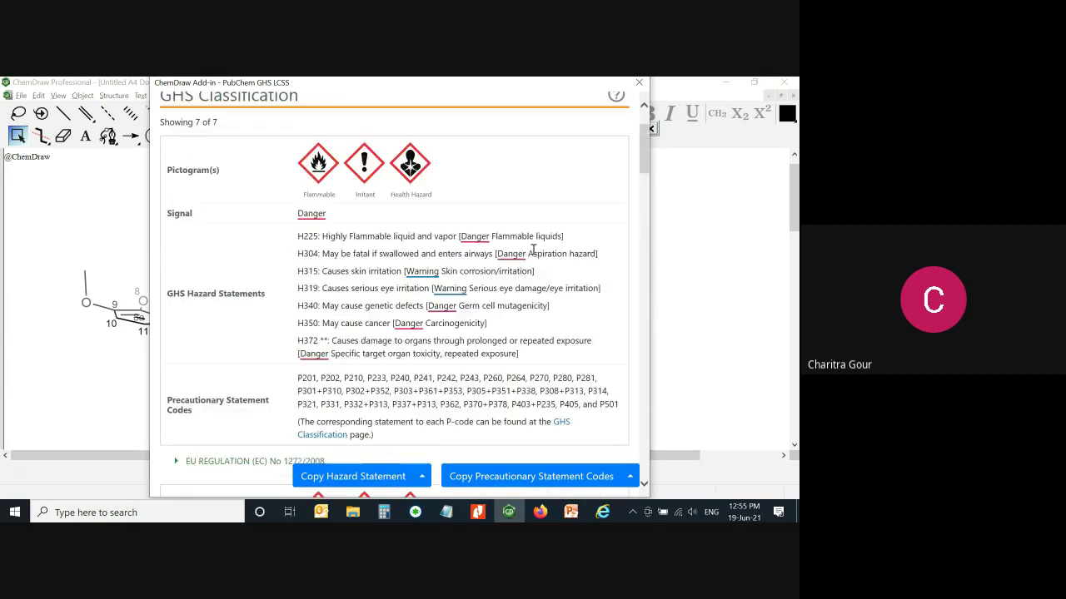
{"action": "scroll", "coordinate": [534, 250], "scroll_direction": "up", "scroll_amount": 2}
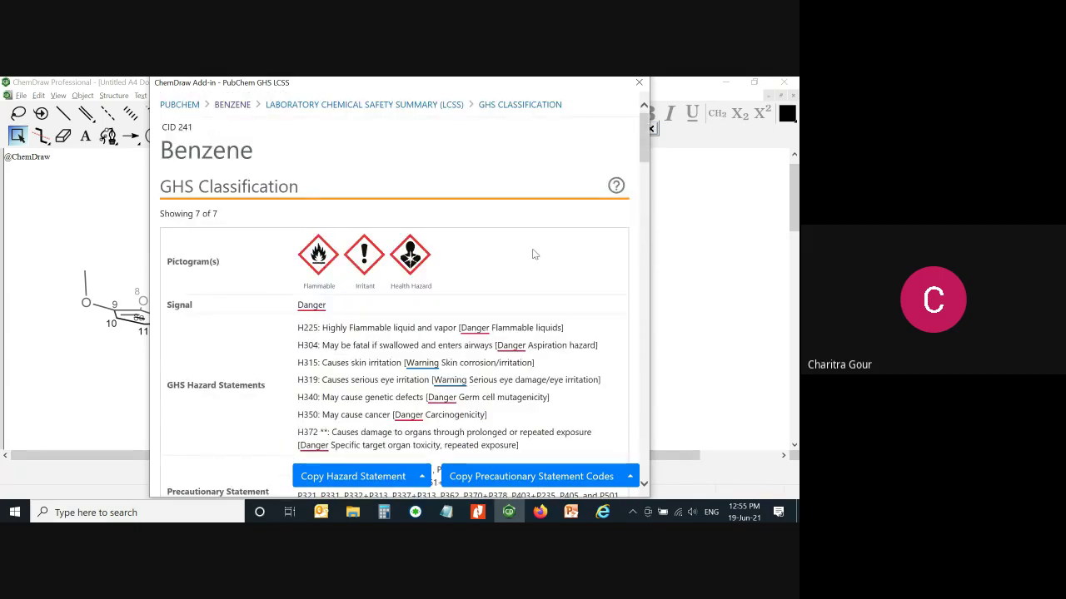
{"action": "left_click", "coordinate": [639, 82]}
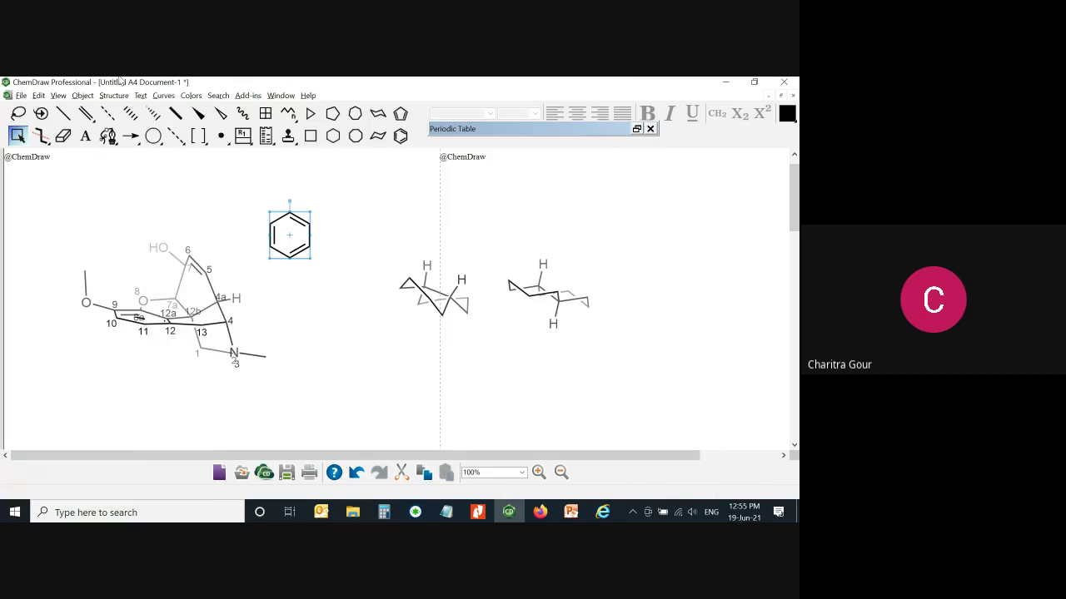
{"action": "left_click", "coordinate": [58, 96]}
{"action": "left_click", "coordinate": [248, 95]}
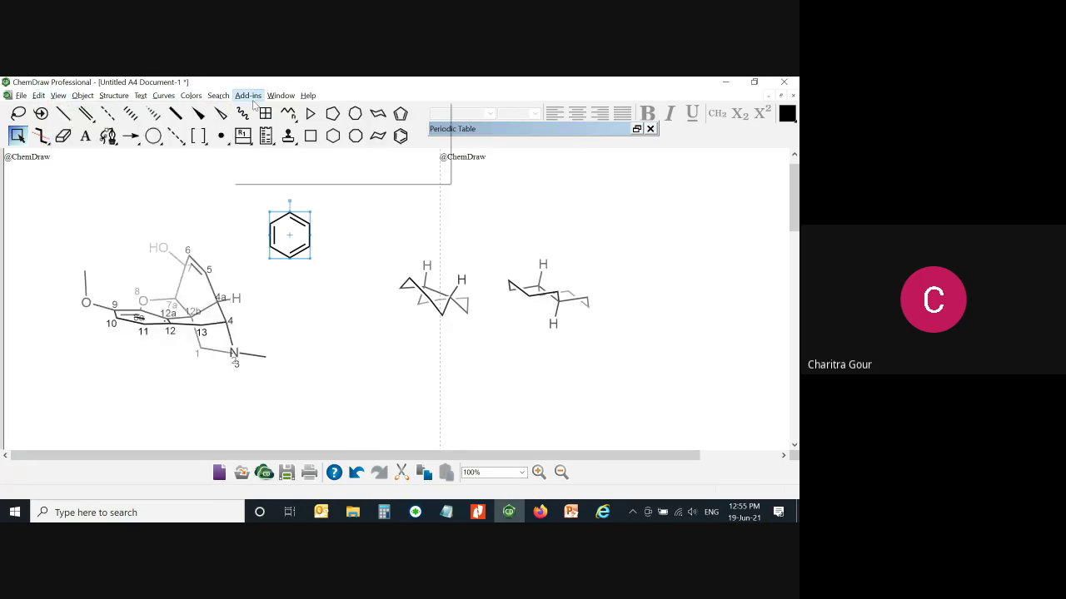
{"action": "left_click", "coordinate": [373, 249]}
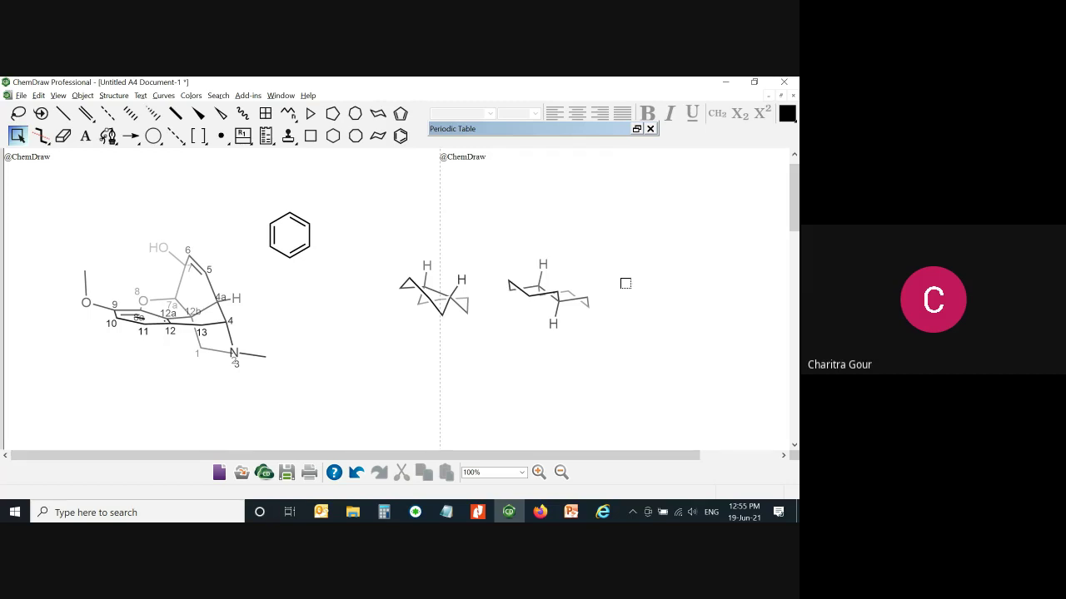
Switch to the PowerPoint presentation's Thank You slide, and stop sharing the entire screen through Firefox's sharing indicator
{"action": "left_click", "coordinate": [569, 516]}
{"action": "left_click", "coordinate": [675, 493]}
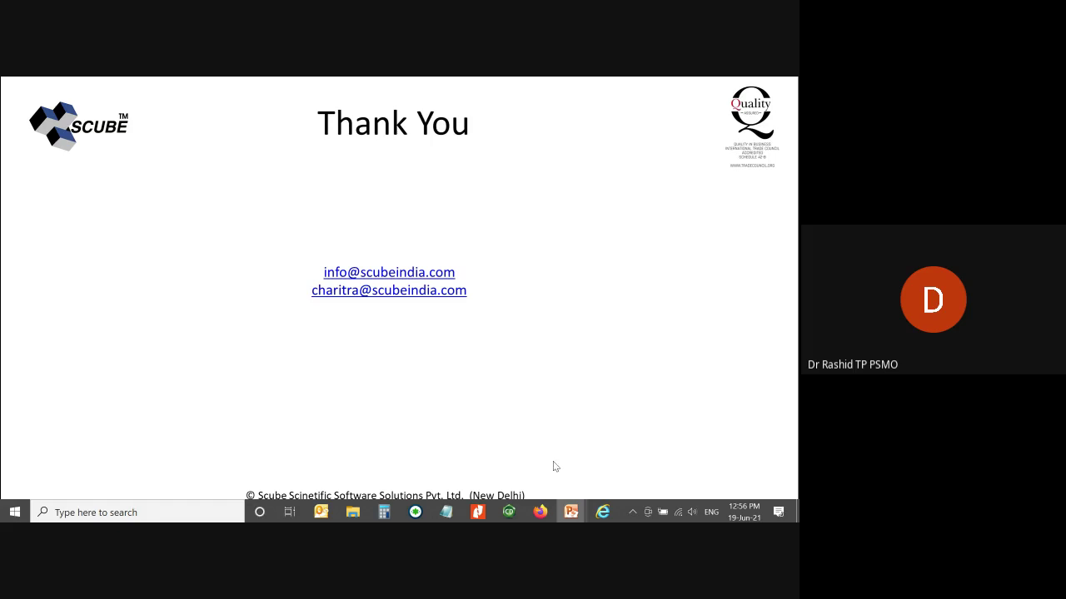
{"action": "mouse_move", "coordinate": [540, 512]}
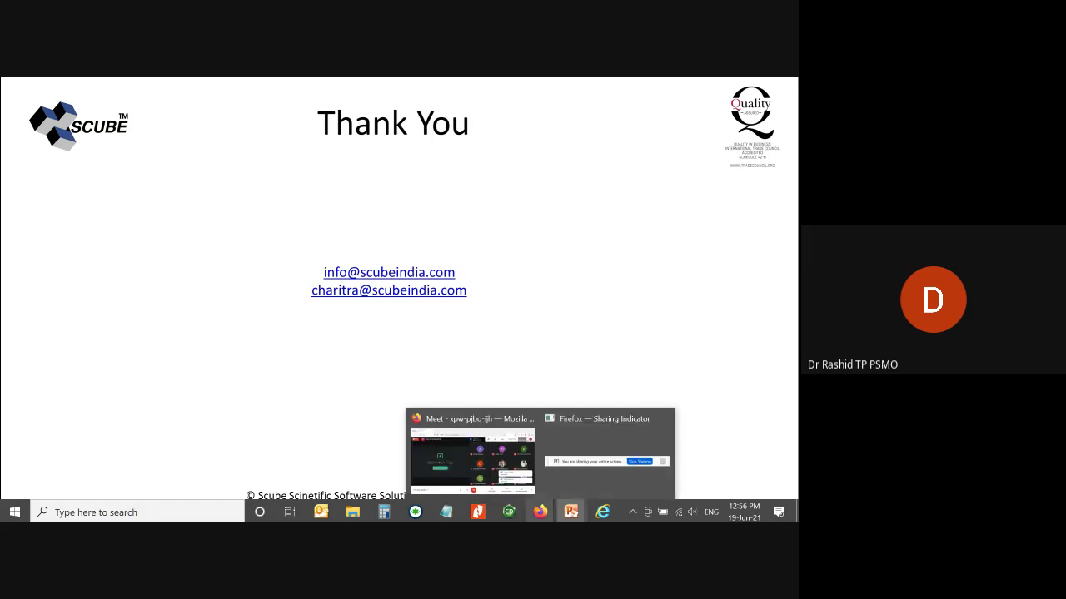
{"action": "left_click", "coordinate": [562, 482]}
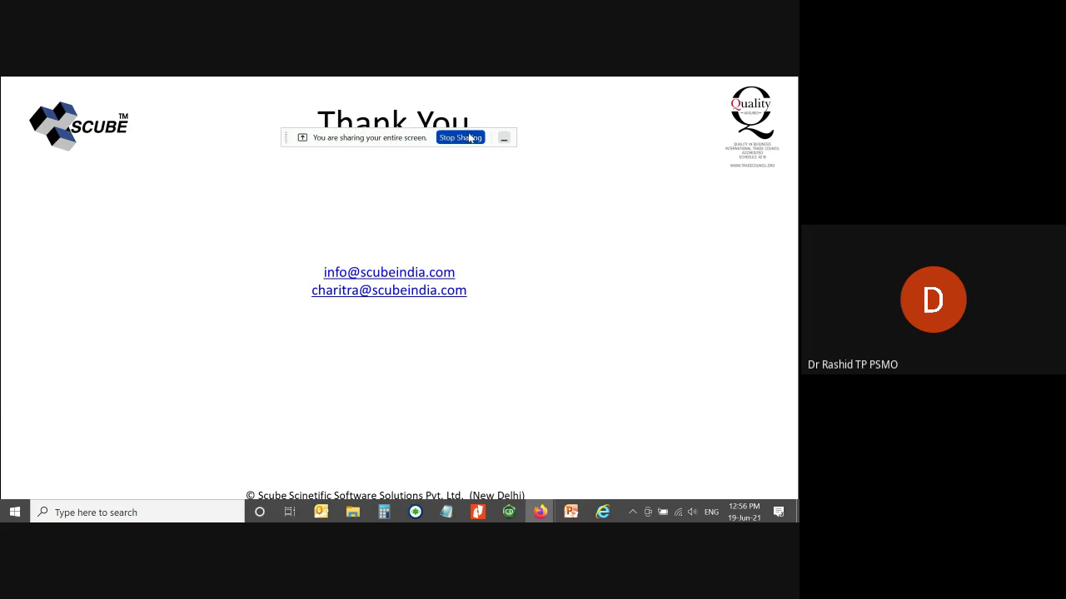
{"action": "left_click", "coordinate": [470, 139]}
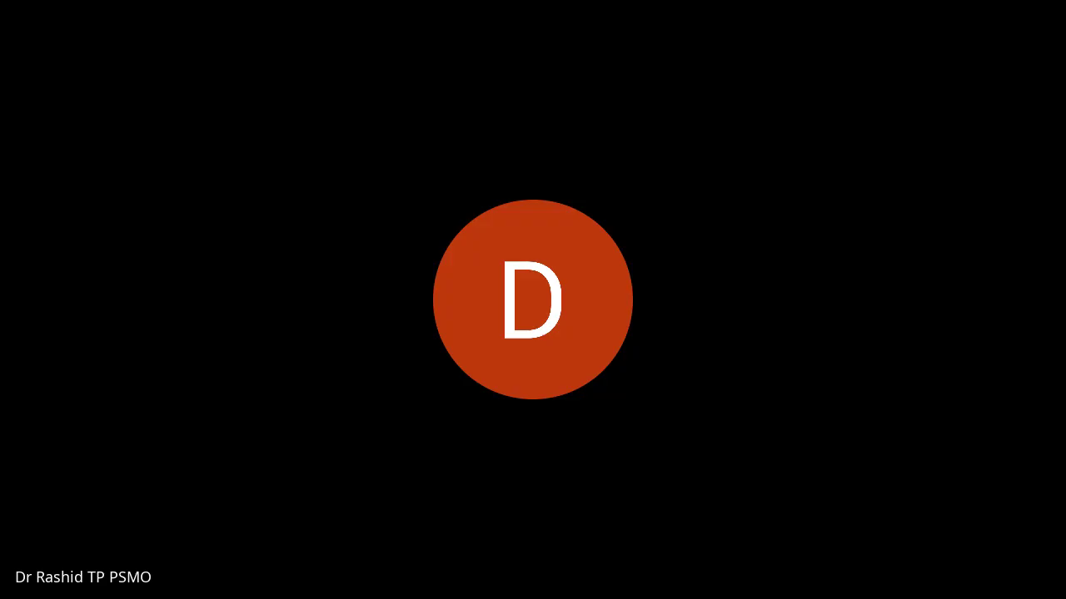